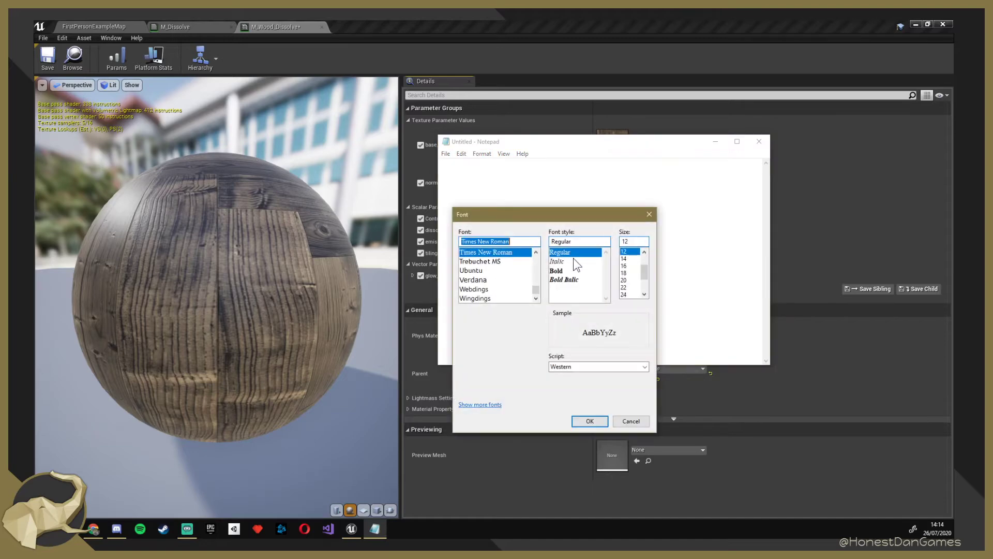
Set the Notepad font size to 20 and move the window slightly up over the material editor.
click(635, 279)
click(584, 423)
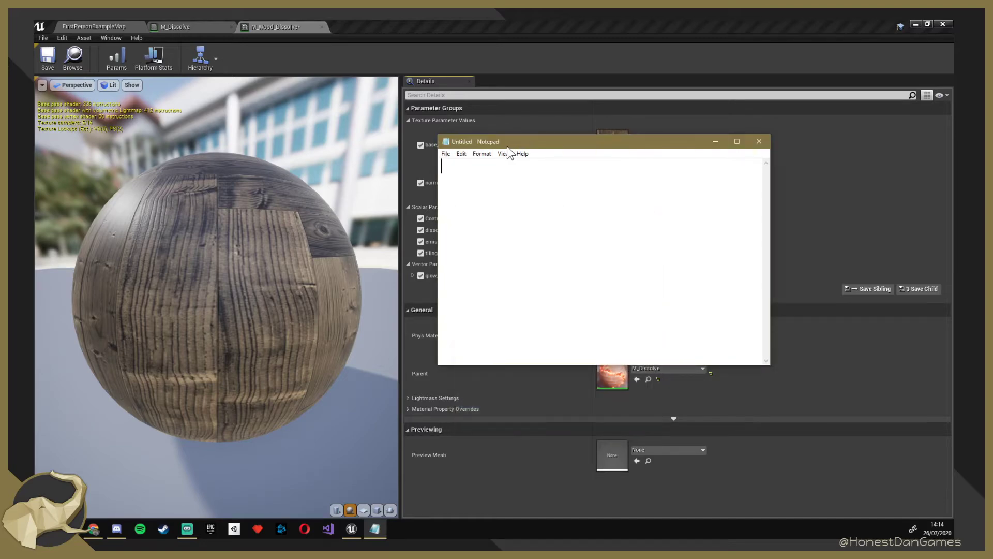
drag(507, 146, 478, 133)
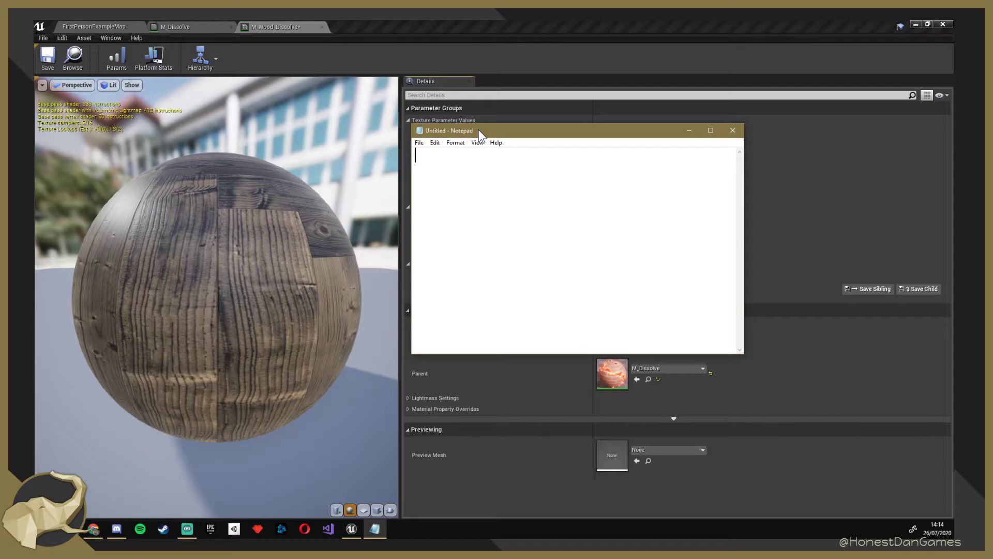
Write the first bullet of the notes as "- Animated / Movement of texture".
text(Animated)
key(Home)
text(-)
key(End)
text(/ Movem)
key(BackSpace)
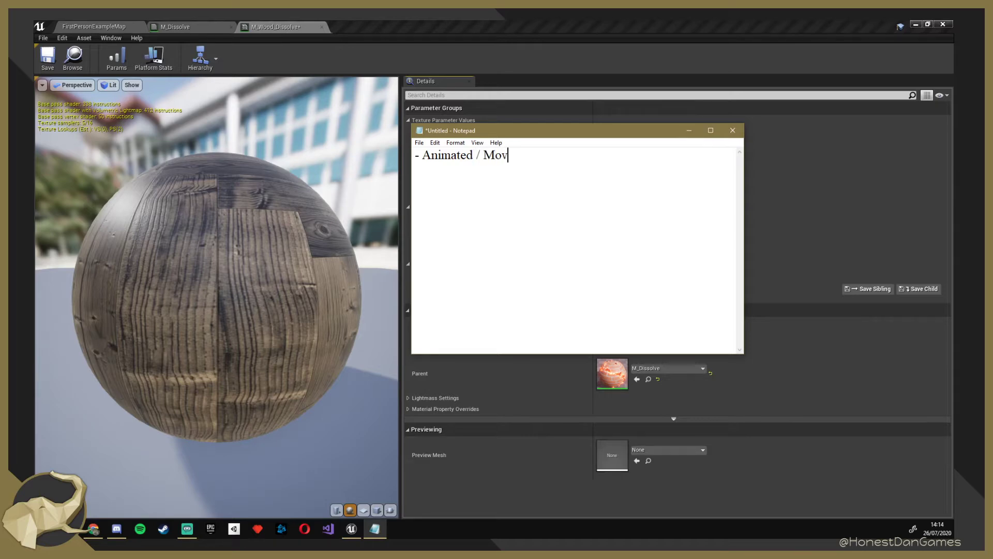
text(ement of texture)
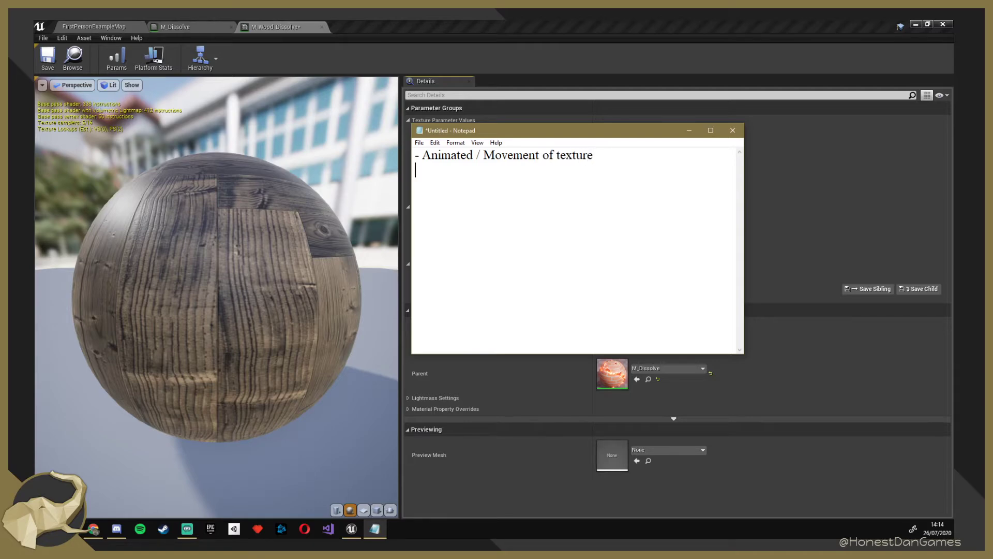
Add a second bullet reading "- When it hits an edge it changes colour (foam)".
key(Return)
text(- When it hits an edge it)
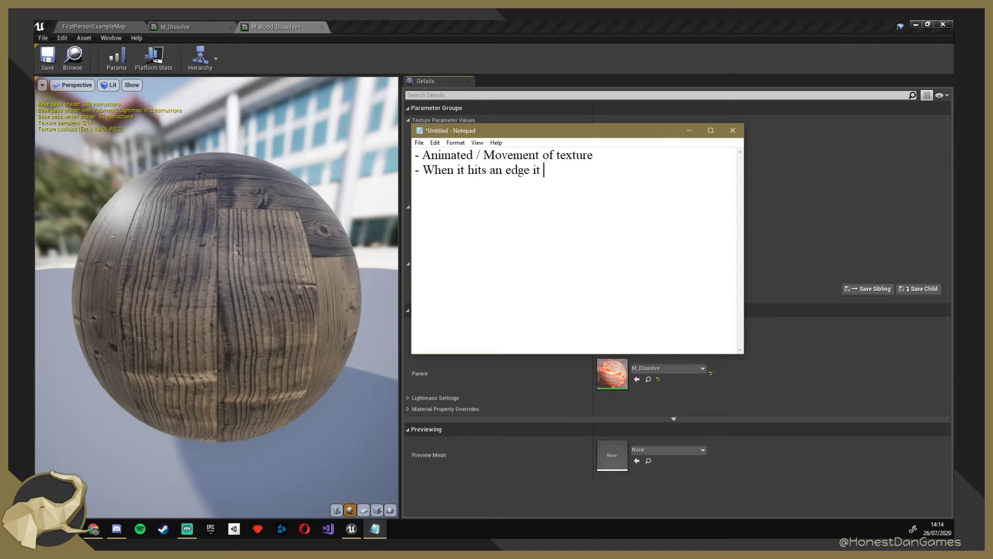
text( changes colour (foam) )
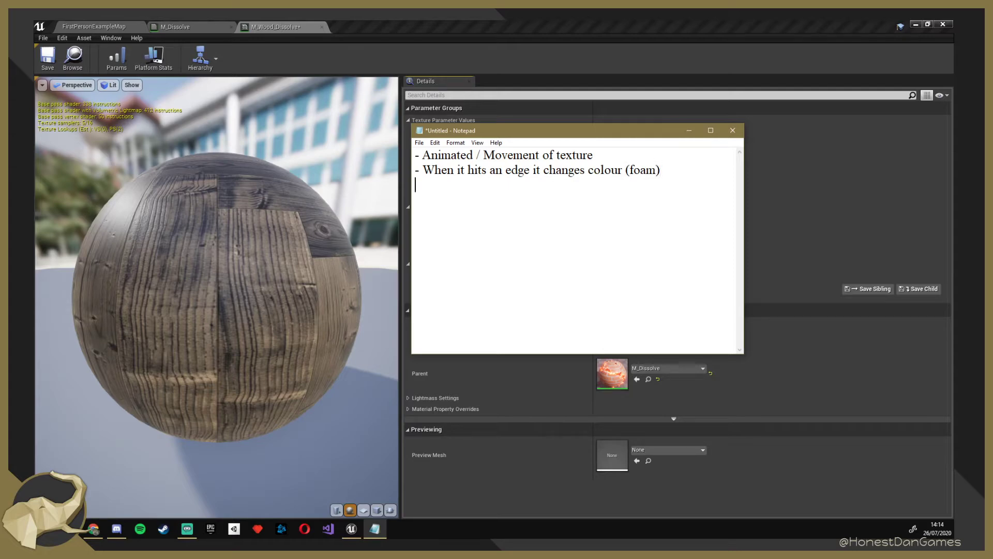
Add a third bullet reading "- Refraction / Transparency".
text(- Trans)
key(BackSpace)
key(BackSpace)
key(BackSpace)
key(BackSpace)
key(BackSpace)
text(Refraction .)
key(BackSpace)
key(BackSpace)
text(/ Tra)
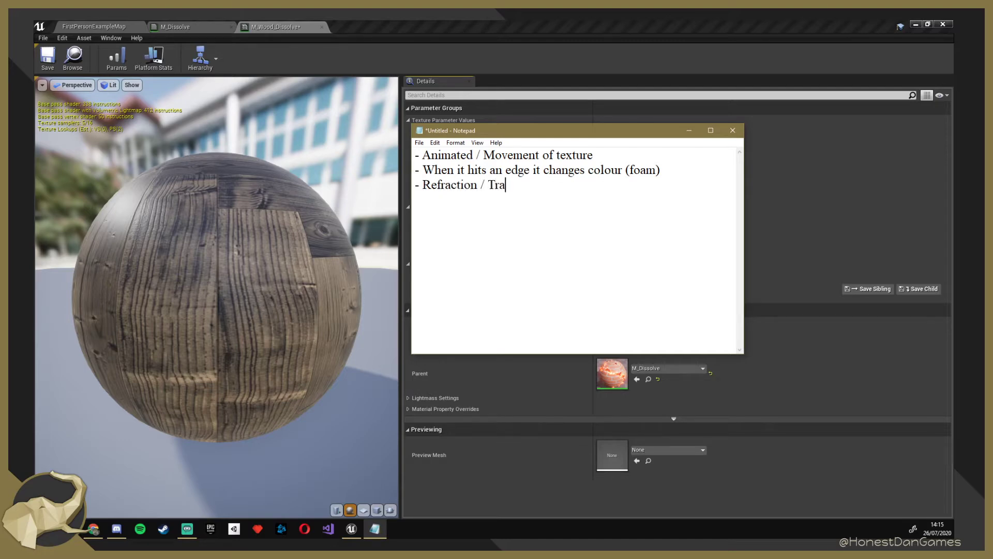
text(nsparent)
key(BackSpace)
text(cy)
Add a fourth bullet reading "- Surface movement (waves)".
key(Return)
text(- Surfa)
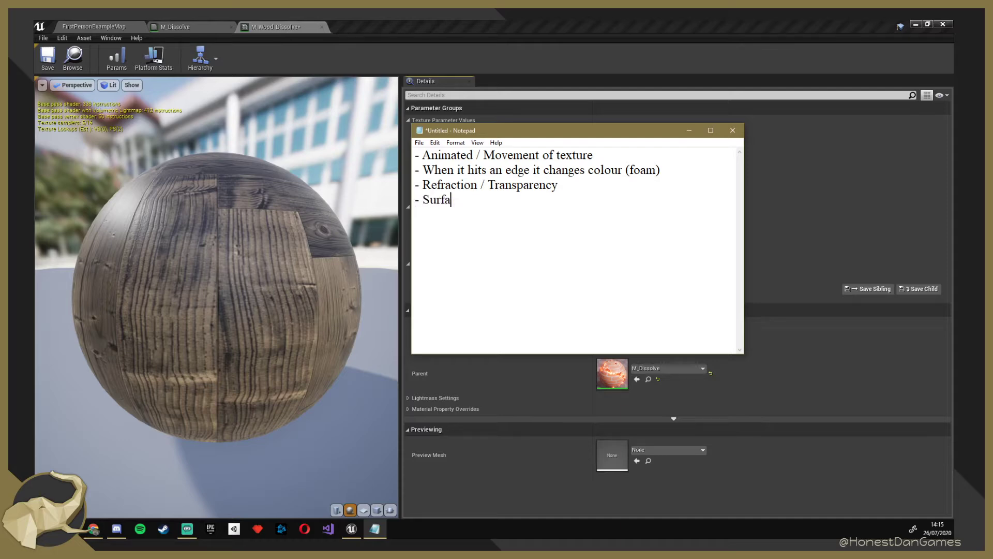
text(ce movement (waves))
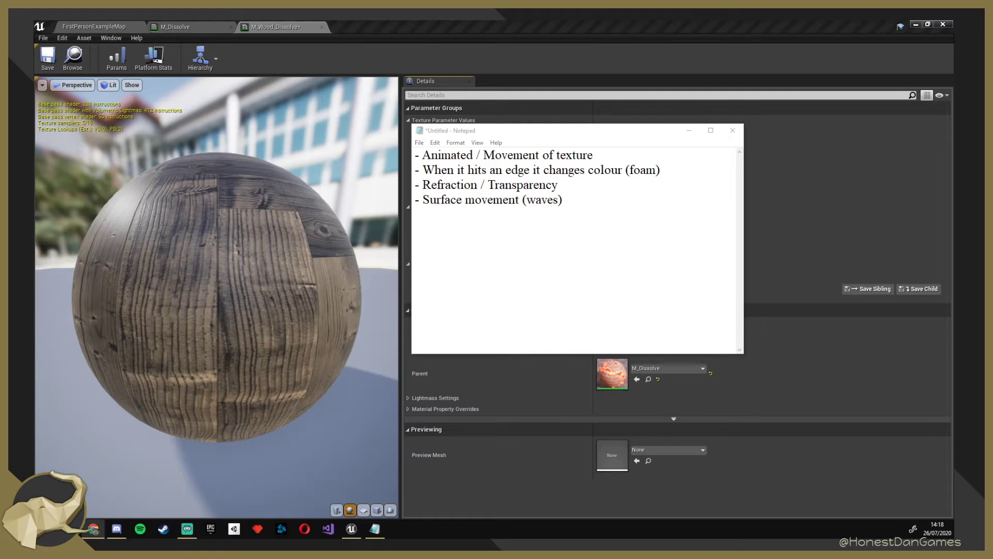
Switch to the browser and play the NestCleaner_10.mp4 video on Jumpshare in full screen.
drag(953, 258, 610, 20)
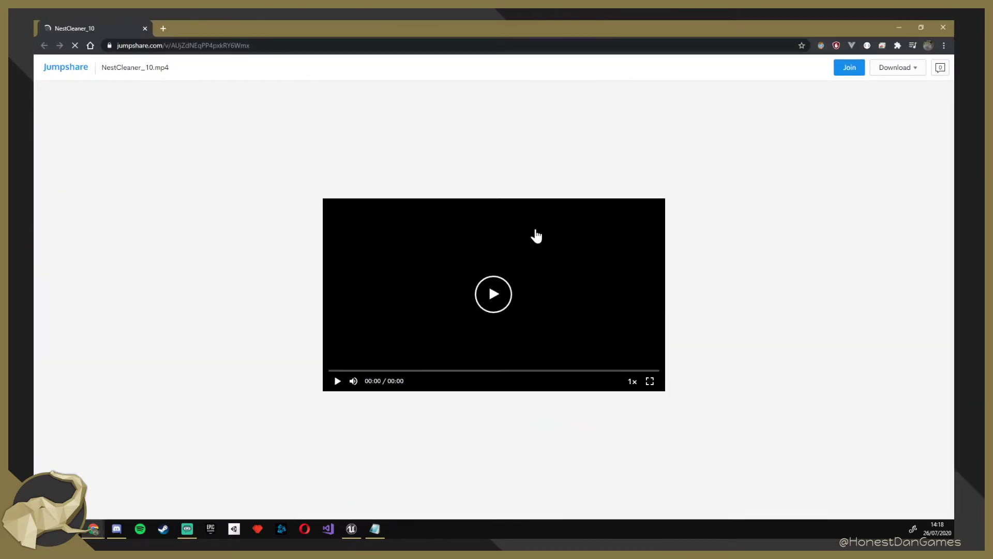
click(650, 381)
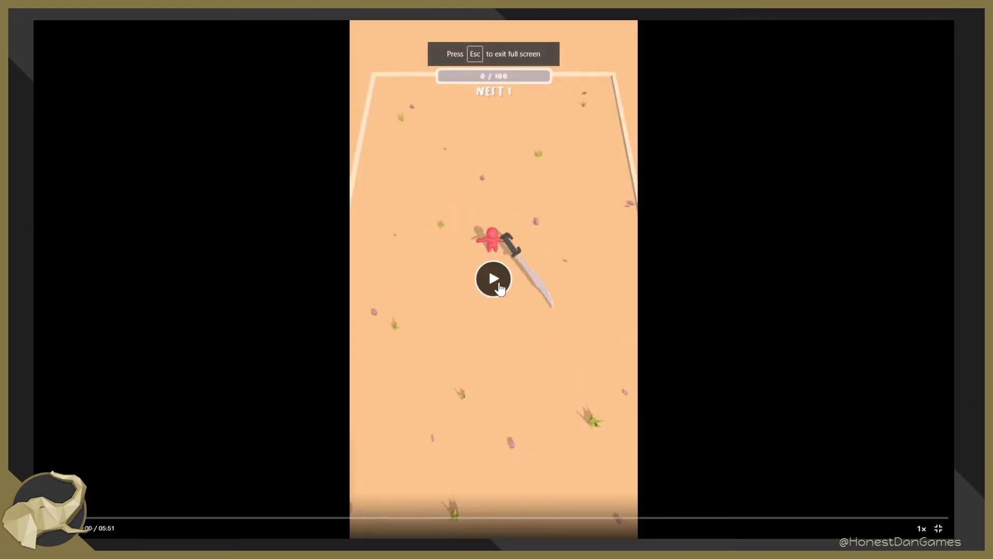
click(493, 281)
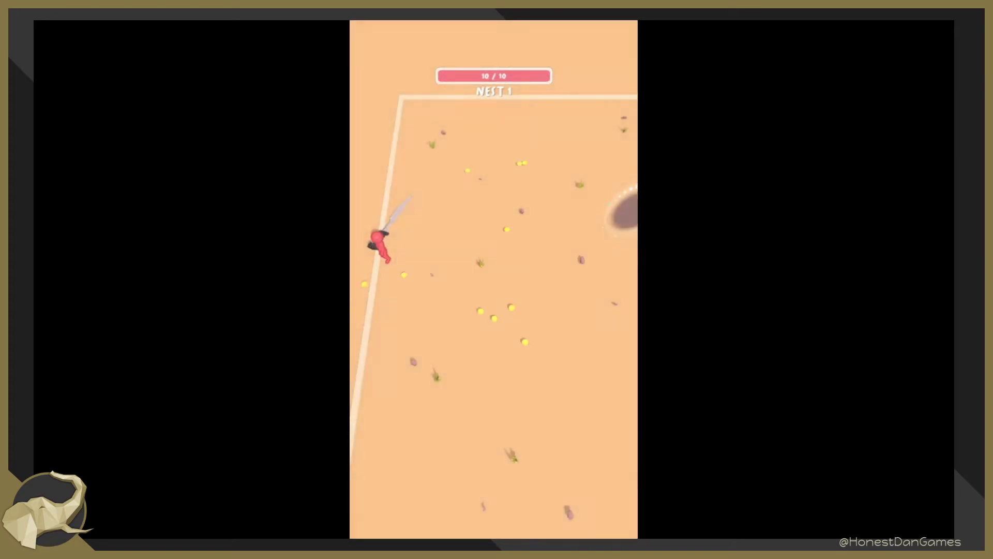
Skip ahead in the gameplay video to the level with the water pool, then pause and resume playback.
mouse_move(444, 458)
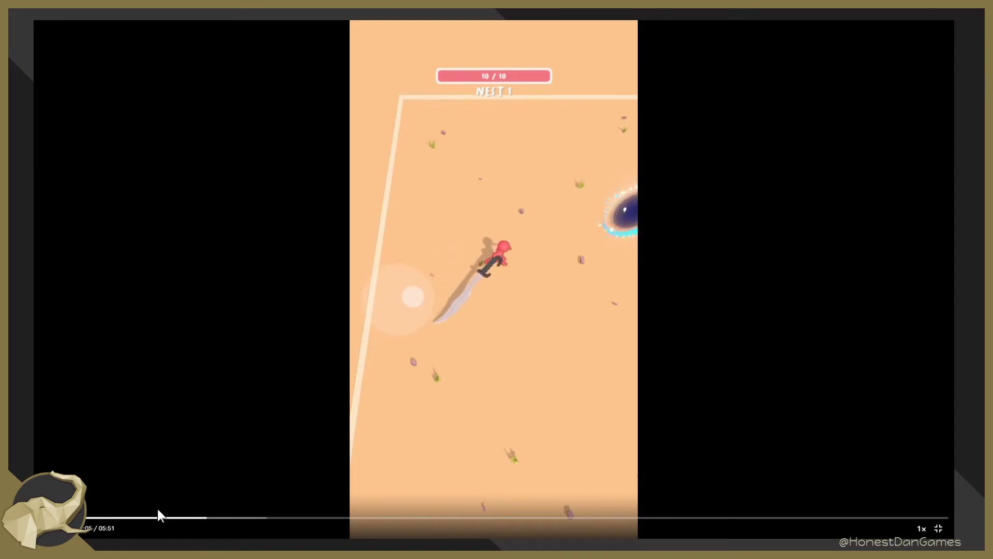
click(267, 518)
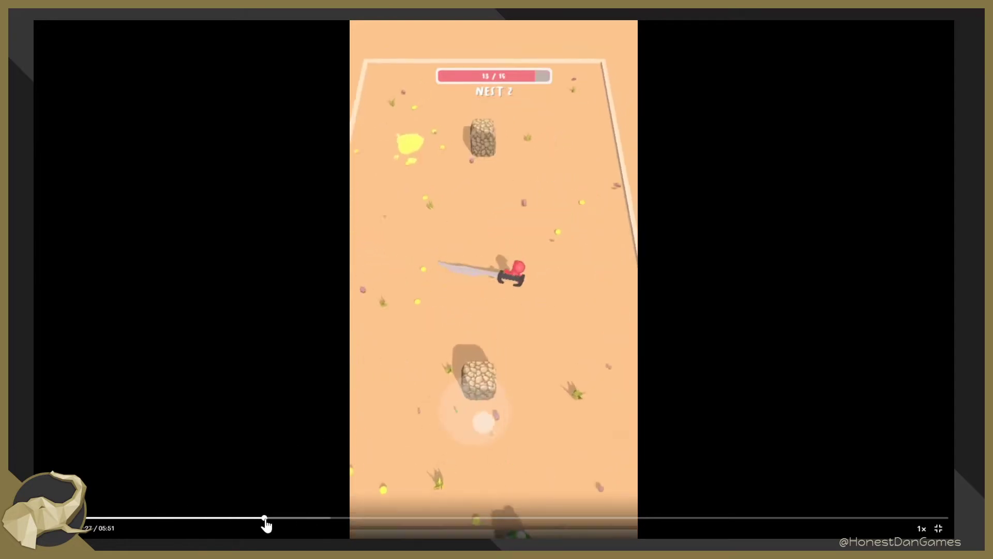
click(304, 518)
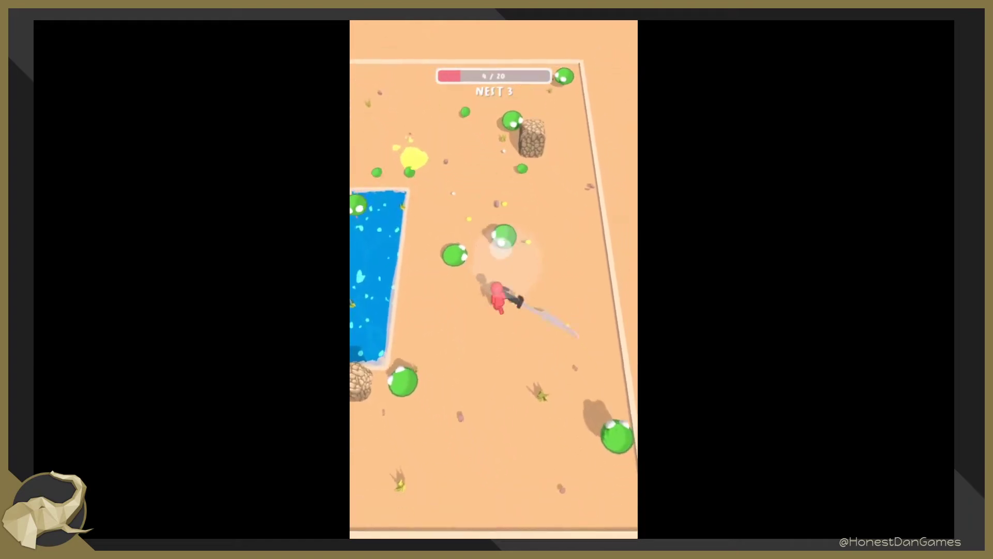
click(414, 254)
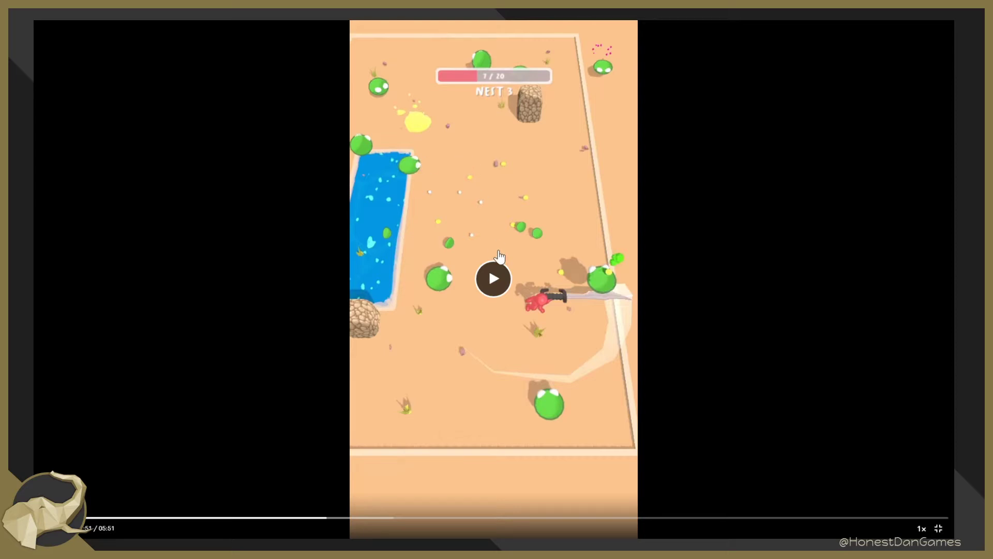
click(495, 280)
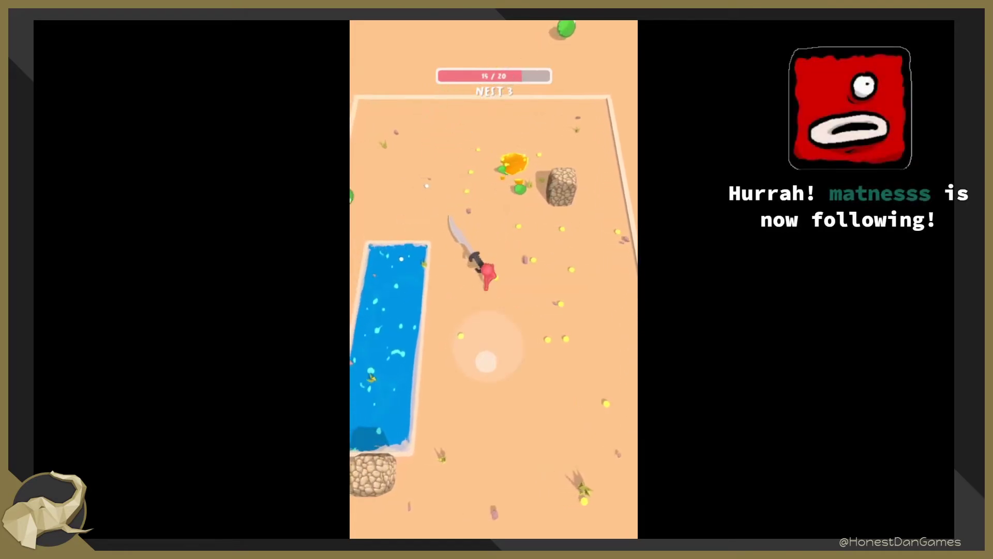
mouse_move(635, 265)
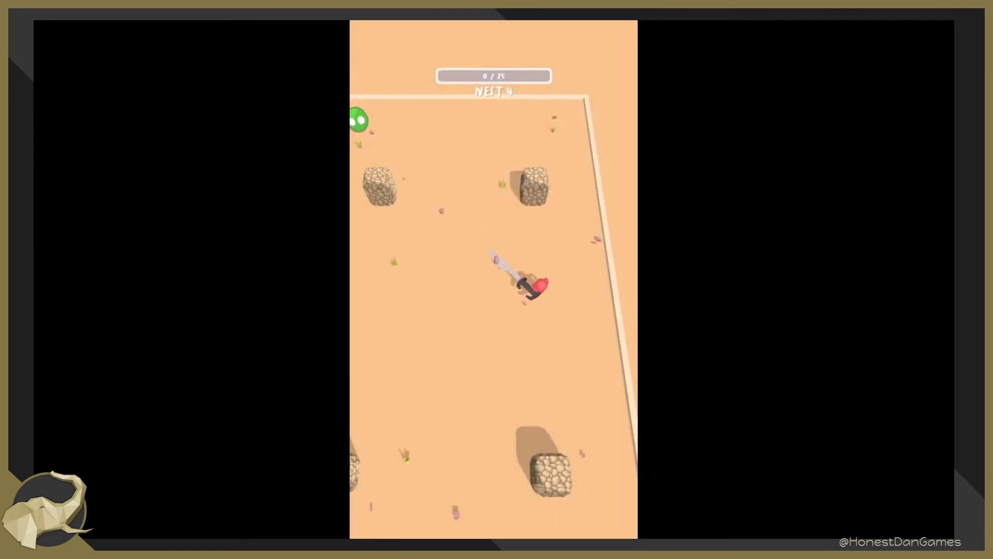
drag(545, 352, 543, 353)
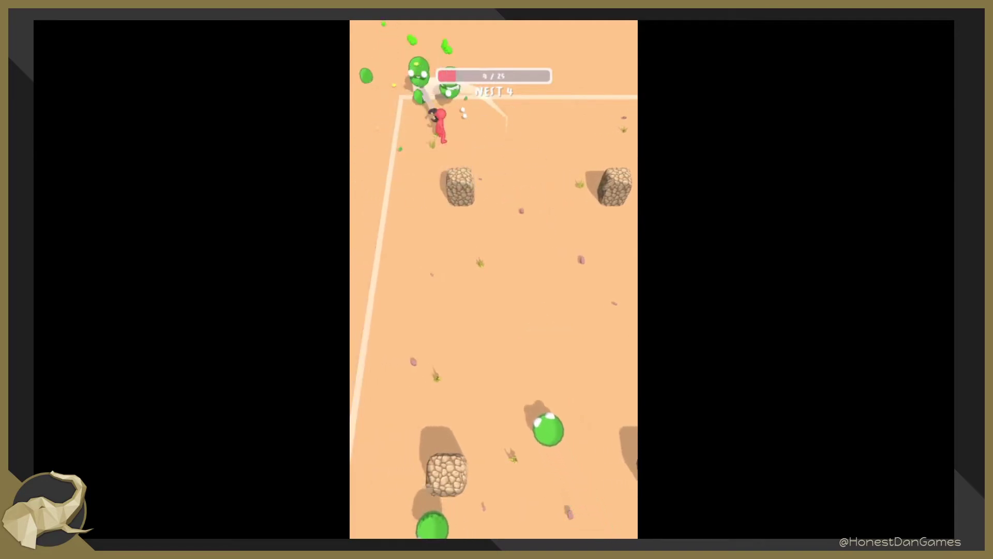
mouse_move(487, 201)
mouse_down()
mouse_move(498, 210)
mouse_move(490, 217)
mouse_up()
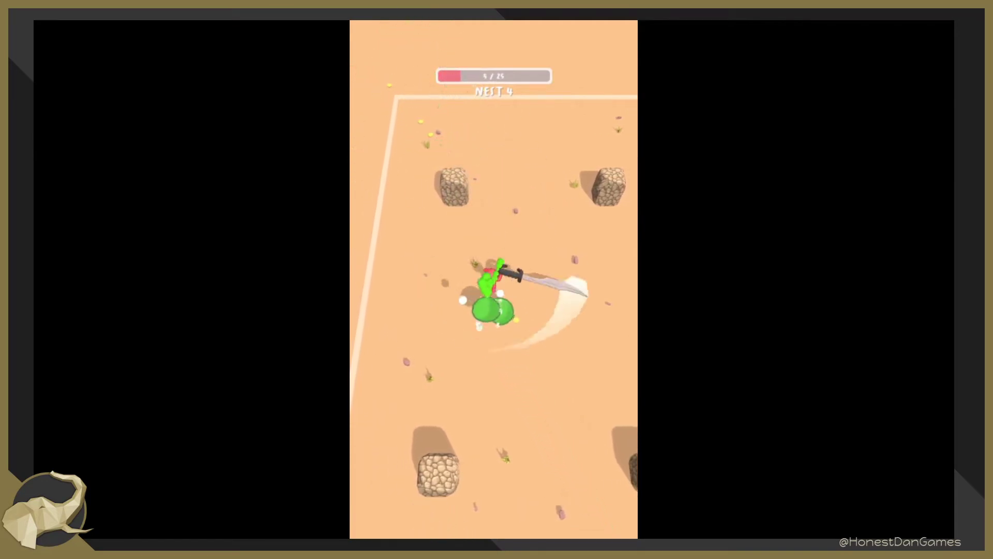
drag(516, 305, 493, 300)
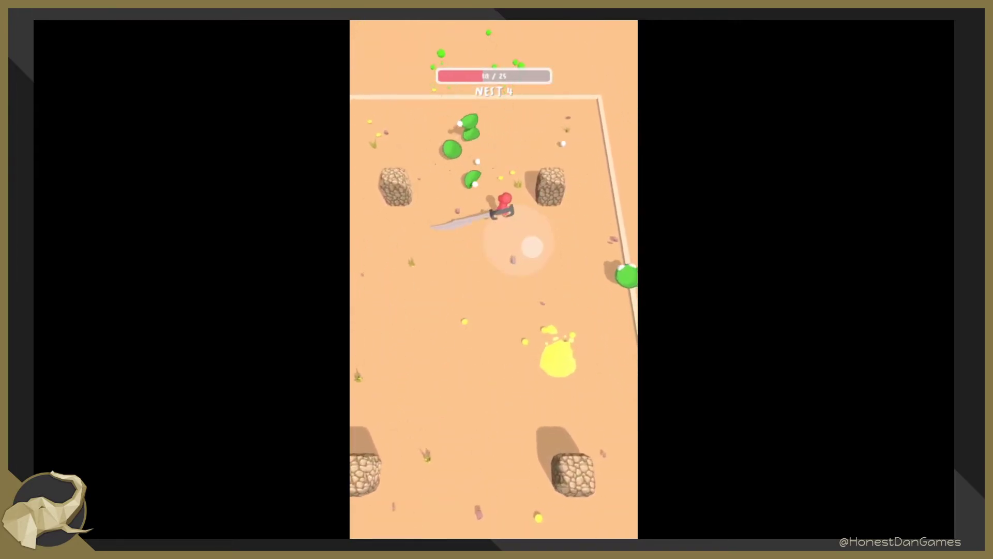
drag(532, 247, 533, 248)
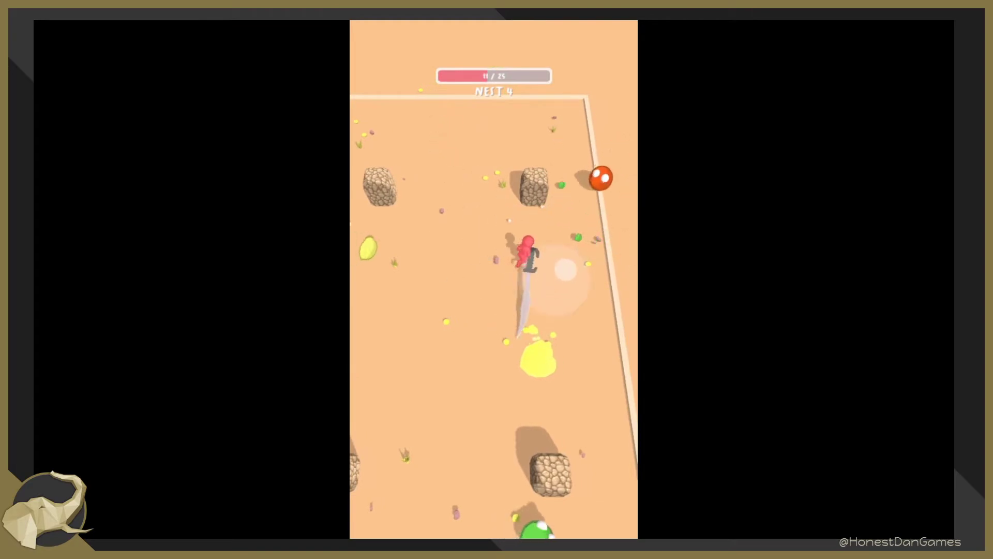
drag(540, 241, 547, 284)
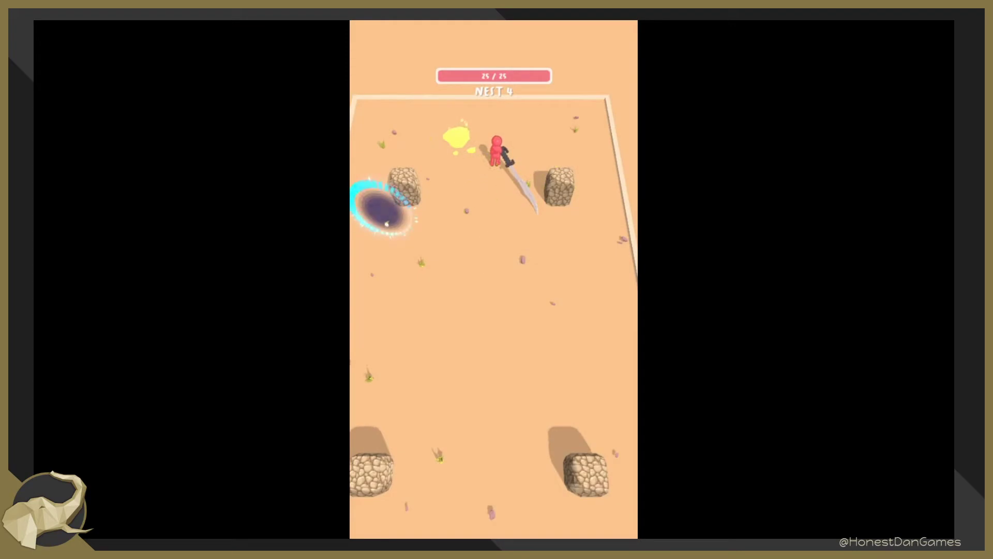
drag(509, 259, 505, 237)
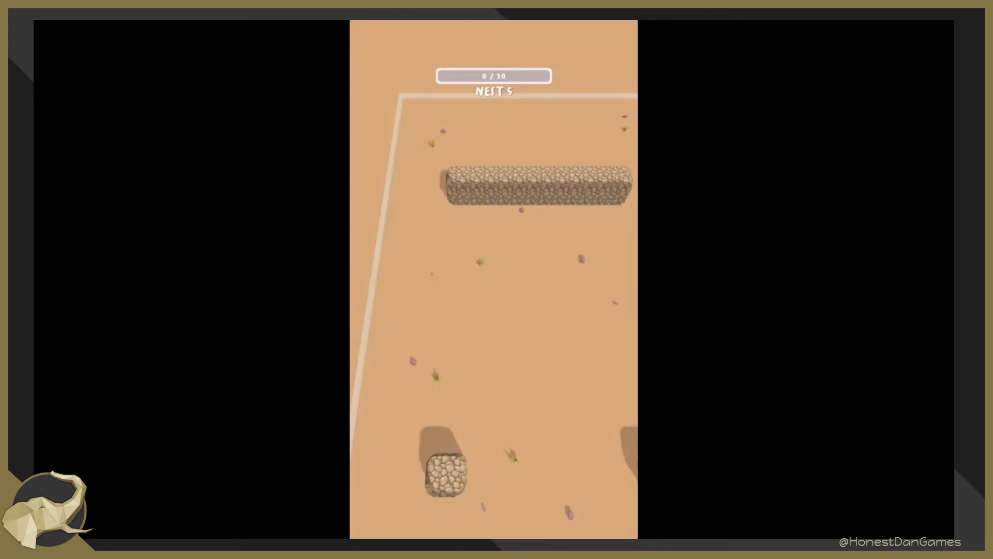
drag(511, 282, 489, 264)
drag(494, 329, 514, 288)
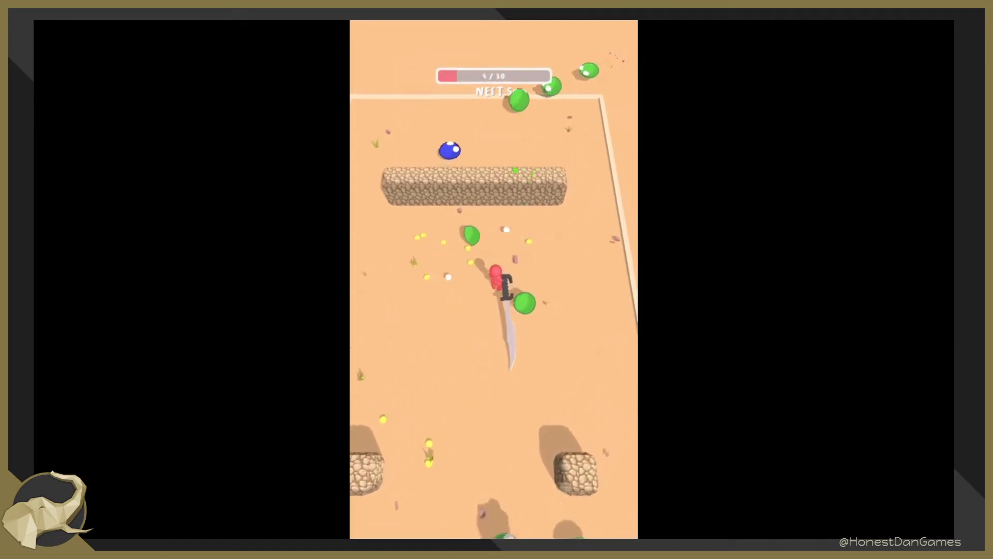
mouse_move(489, 322)
mouse_down()
mouse_move(489, 337)
mouse_move(492, 307)
mouse_move(498, 321)
mouse_up()
drag(532, 246, 518, 251)
drag(519, 290, 494, 276)
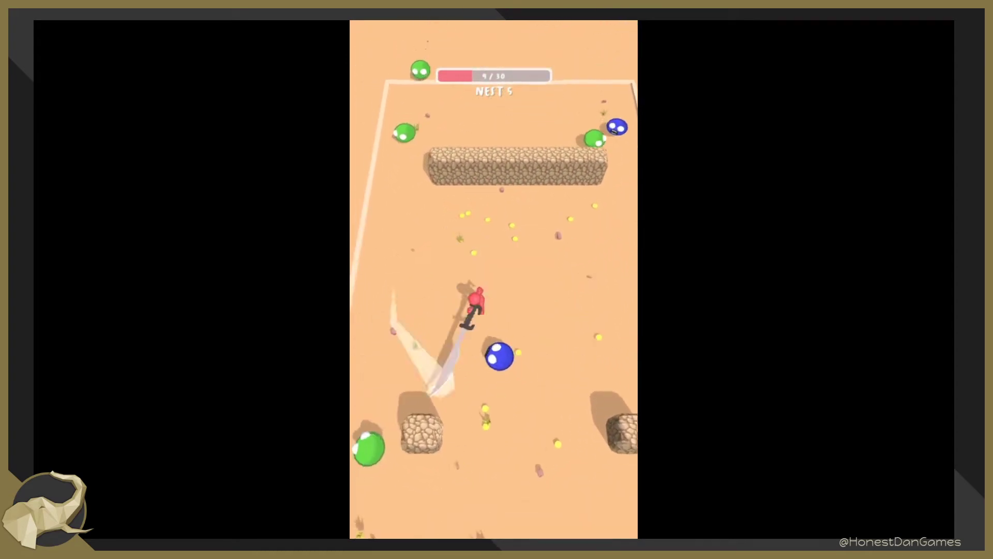
drag(505, 342, 494, 317)
mouse_move(495, 266)
mouse_down()
mouse_move(474, 260)
mouse_move(450, 285)
mouse_move(442, 270)
mouse_move(467, 264)
mouse_move(484, 276)
mouse_up()
mouse_move(527, 330)
mouse_down()
mouse_move(534, 317)
mouse_move(511, 324)
mouse_up()
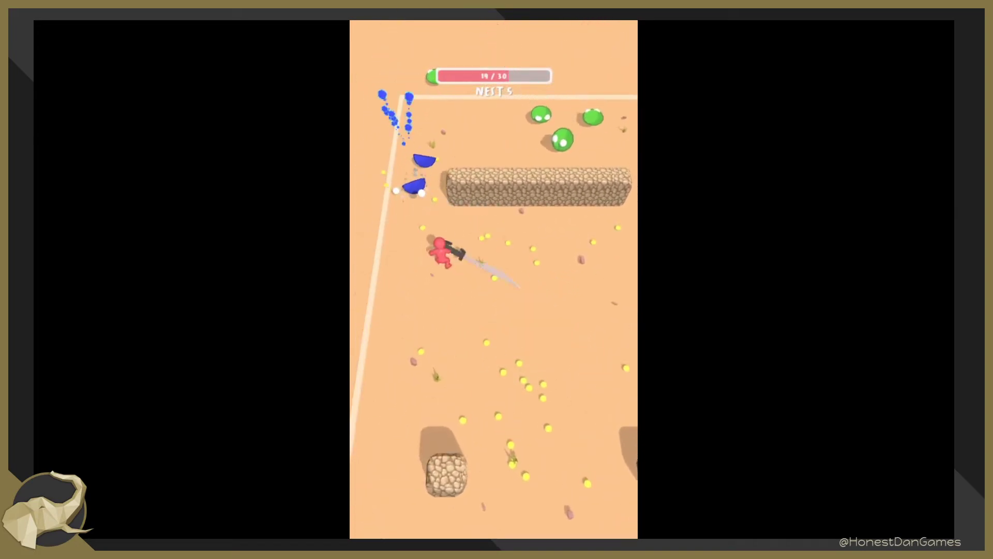
mouse_move(457, 265)
mouse_down()
mouse_move(466, 276)
mouse_move(446, 253)
mouse_move(508, 272)
mouse_move(514, 261)
mouse_move(479, 282)
mouse_move(486, 270)
mouse_move(445, 269)
mouse_up()
drag(483, 297, 535, 310)
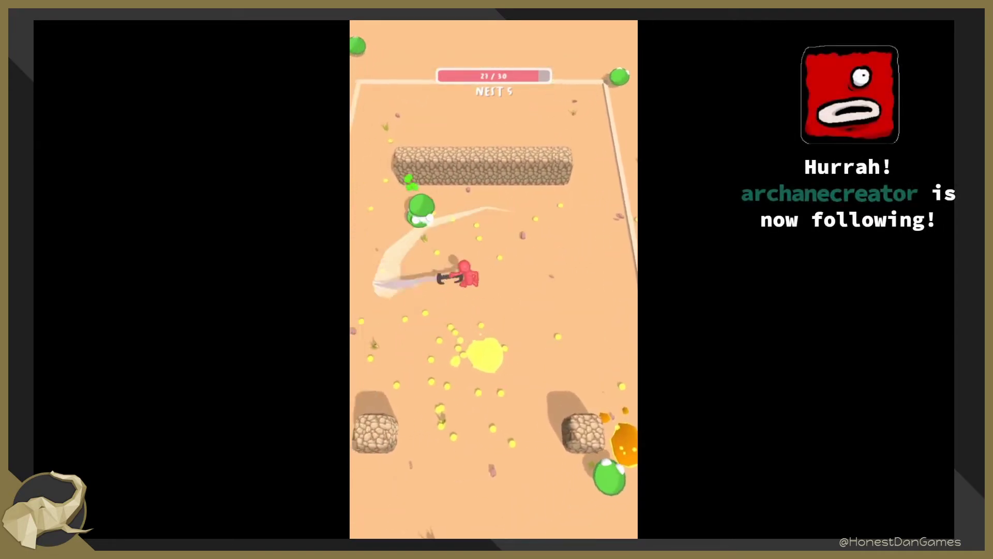
drag(457, 281, 478, 293)
mouse_move(533, 318)
mouse_down()
mouse_move(532, 304)
mouse_move(530, 326)
mouse_move(518, 327)
mouse_move(520, 311)
mouse_up()
drag(442, 246, 419, 261)
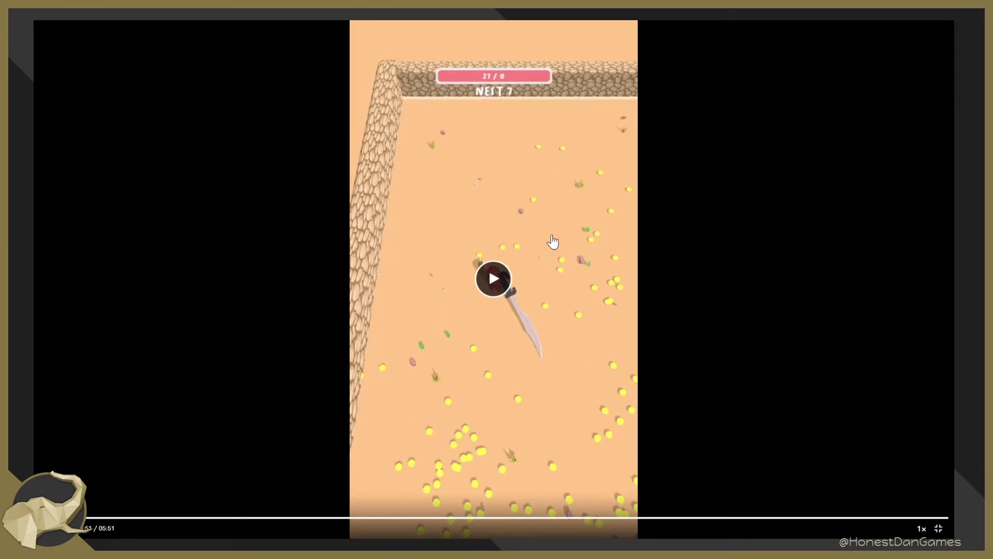
Leave full-screen playback and close the NestCleaner_10 browser page.
key(Escape)
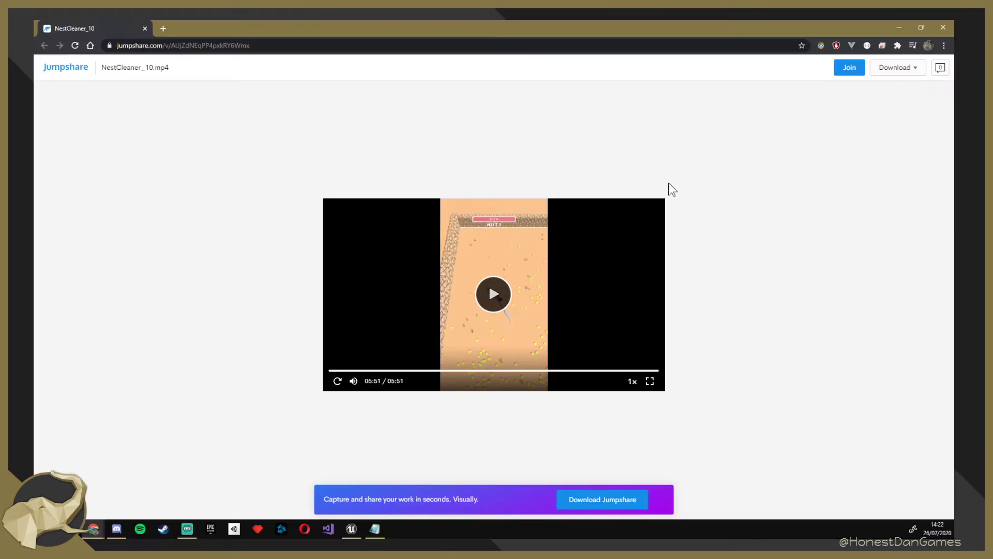
click(145, 28)
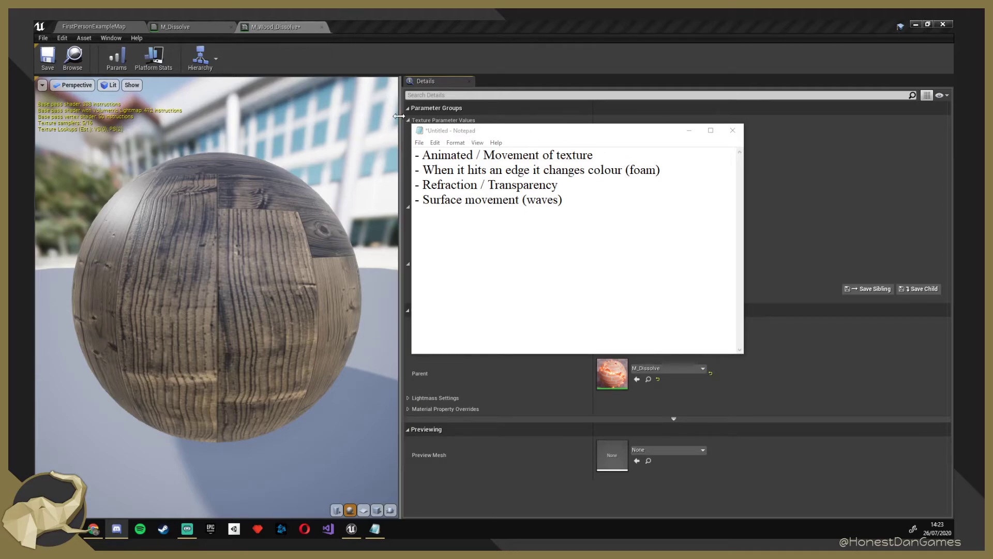
Narrow the material instance's preview area, then switch to the FirstPersonExampleMap level and view an open stretch of floor.
drag(399, 115, 300, 115)
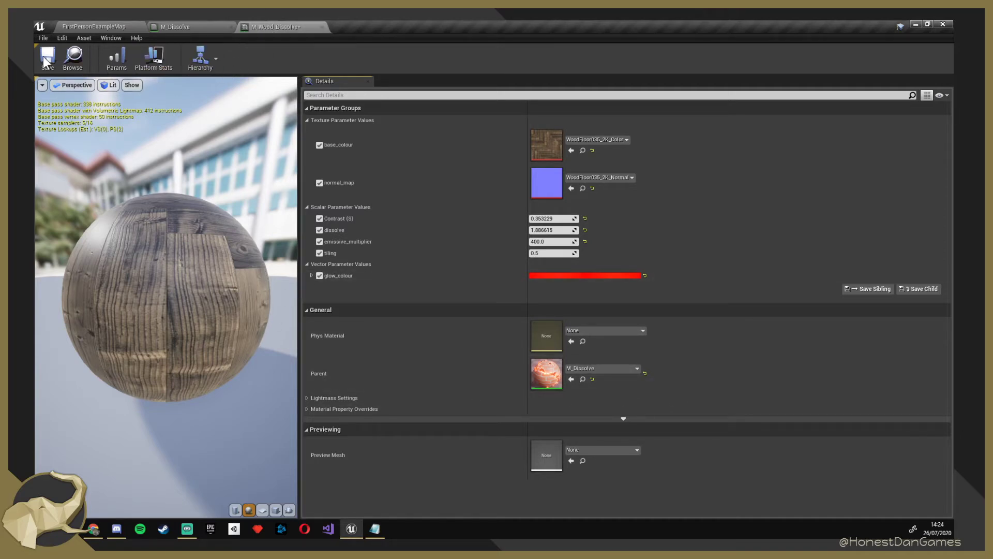
click(96, 27)
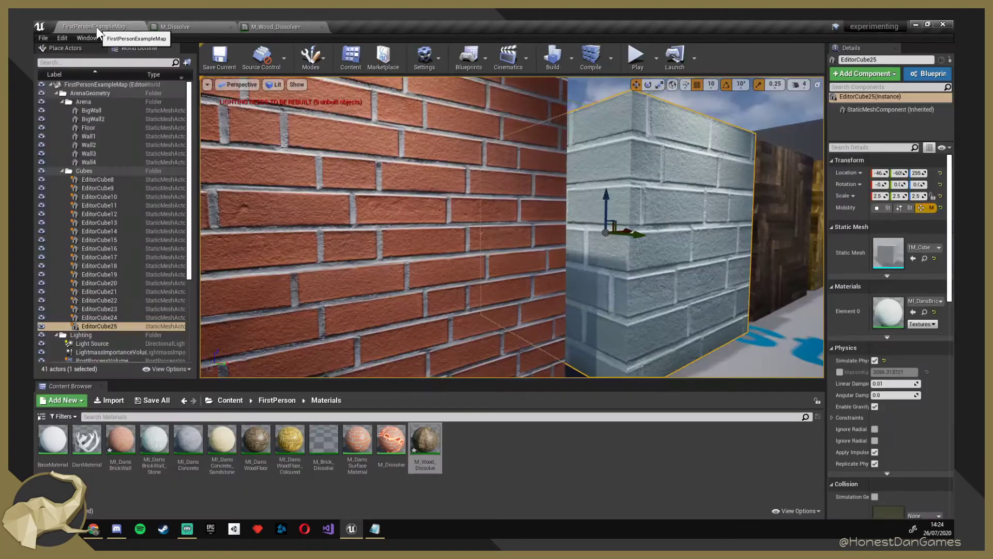
right_drag(533, 130, 533, 130)
right_drag(585, 268, 585, 269)
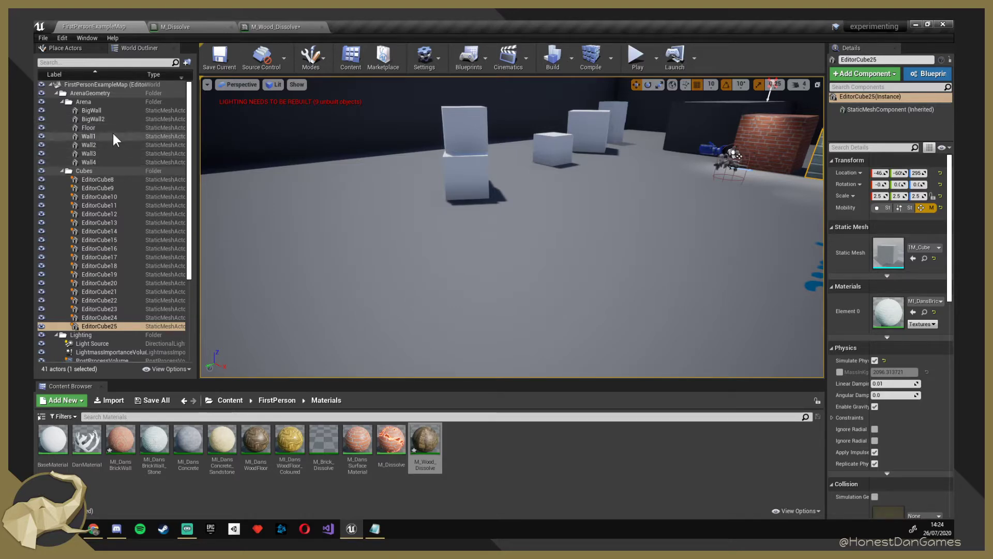
click(63, 38)
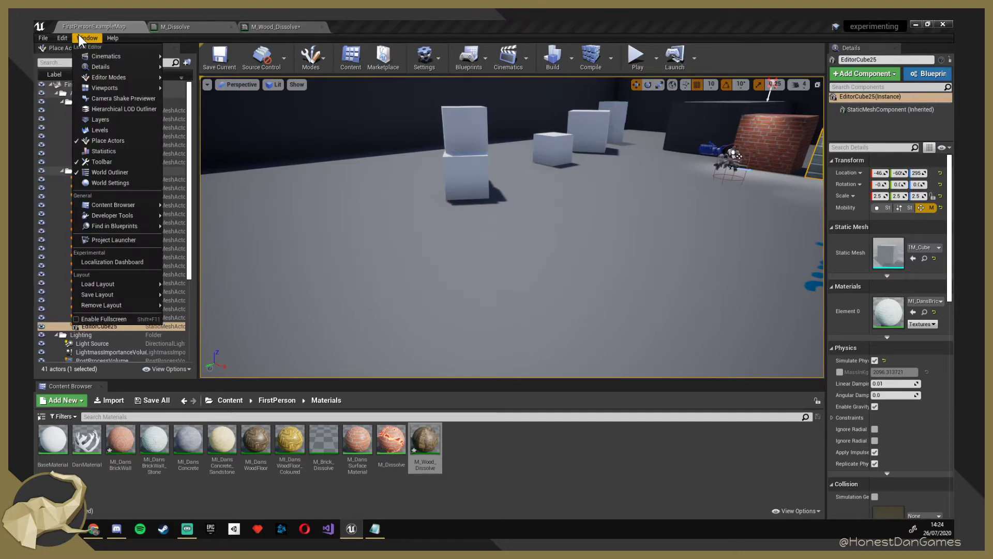
mouse_move(43, 38)
key(alt+Tab)
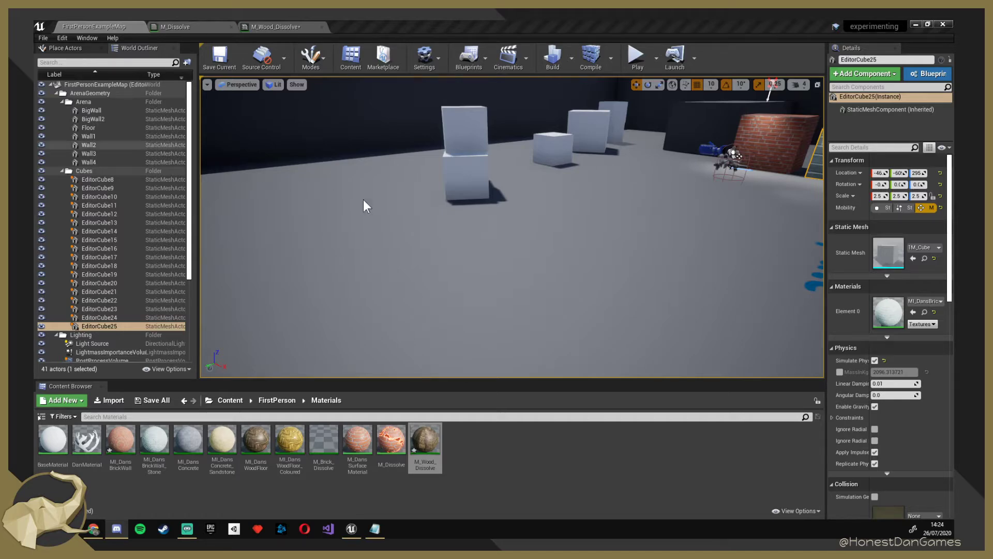
right_drag(363, 204, 470, 204)
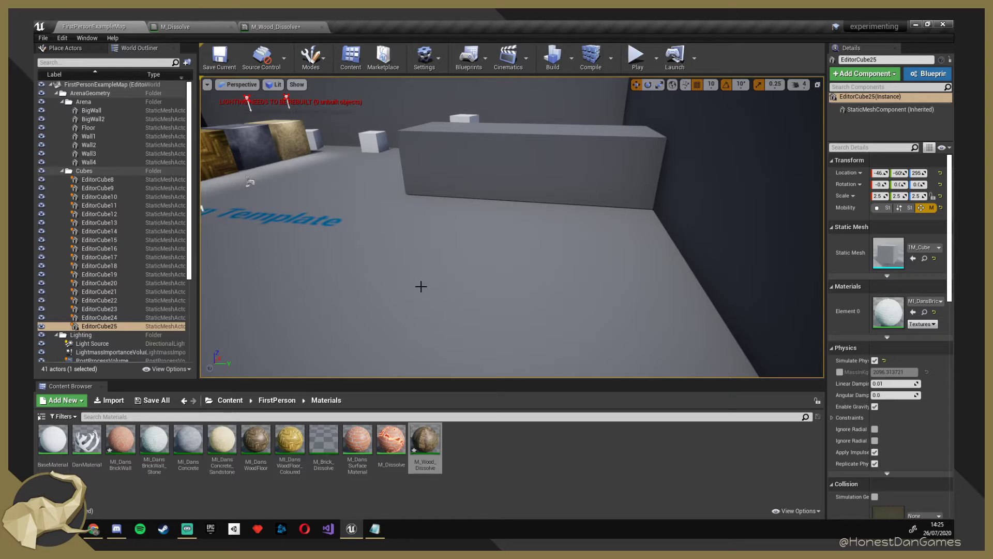
right_drag(421, 287, 324, 290)
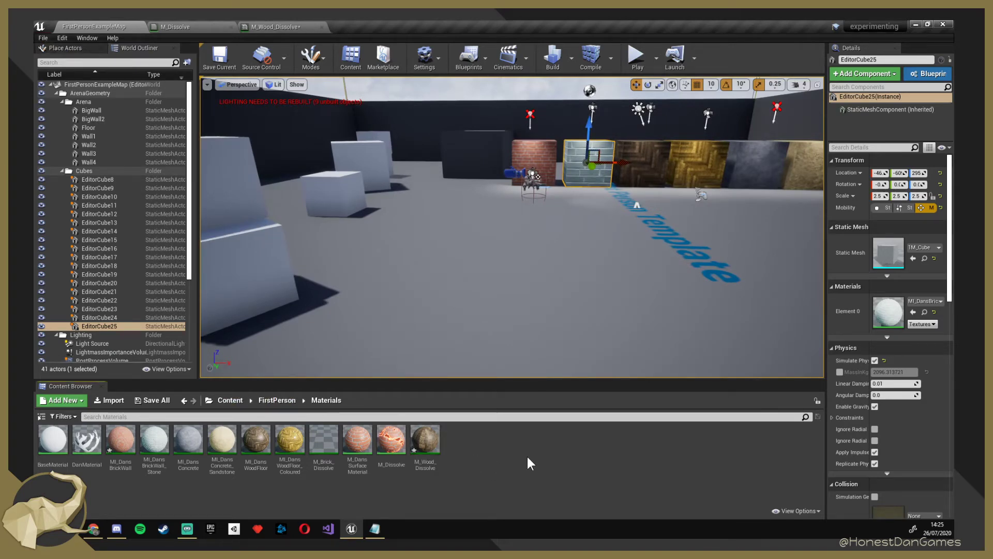
Create a folder named Water inside the Materials folder, open it, and enlarge the content browser area.
right_click(479, 443)
click(518, 121)
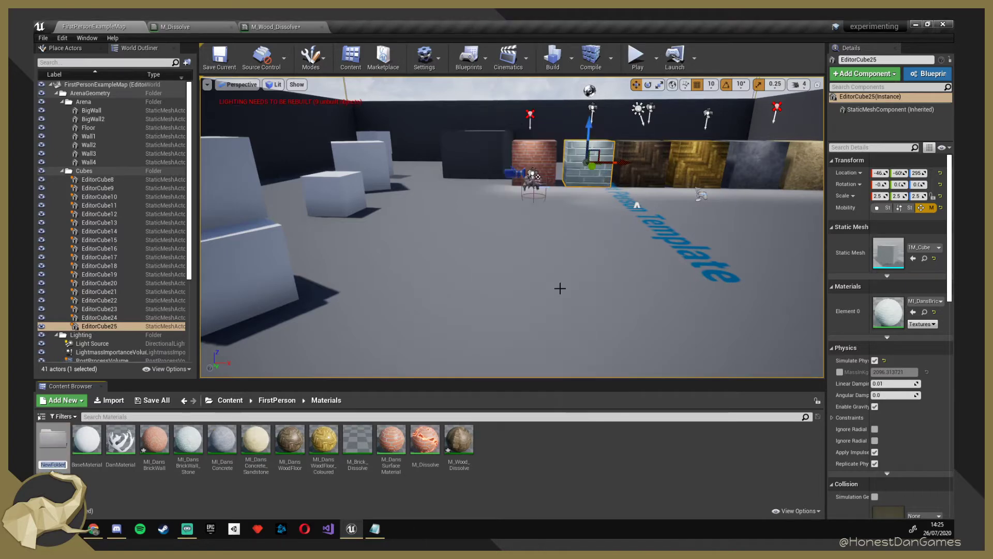
text(Water)
key(Return)
key(Return)
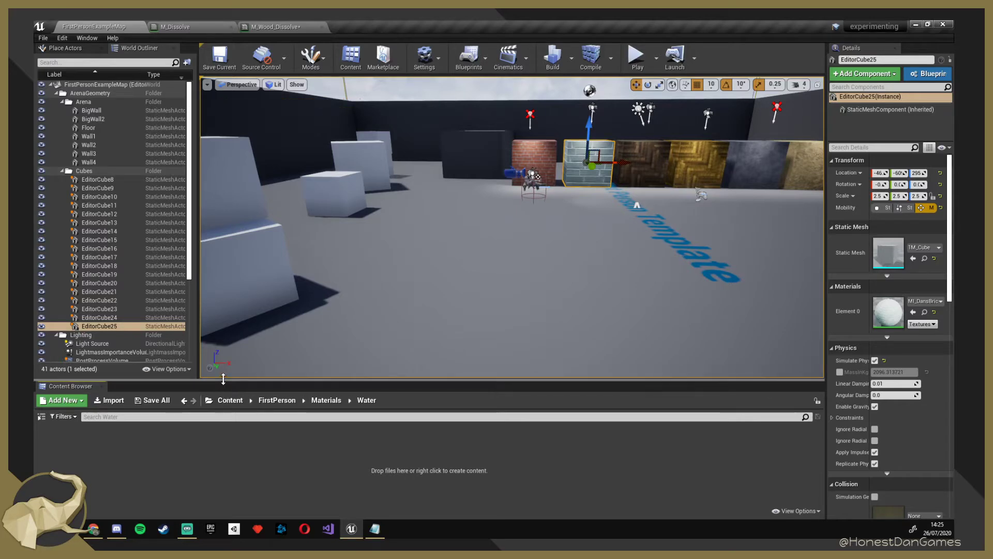
drag(222, 381, 223, 353)
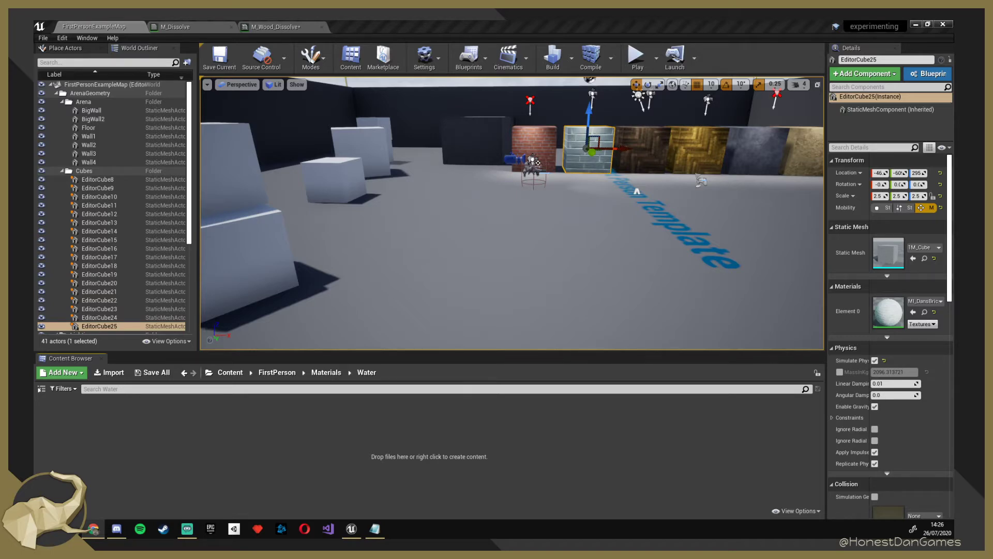
Examine the arena from several angles for a place to put the water, and select the floor.
right_drag(534, 253, 548, 230)
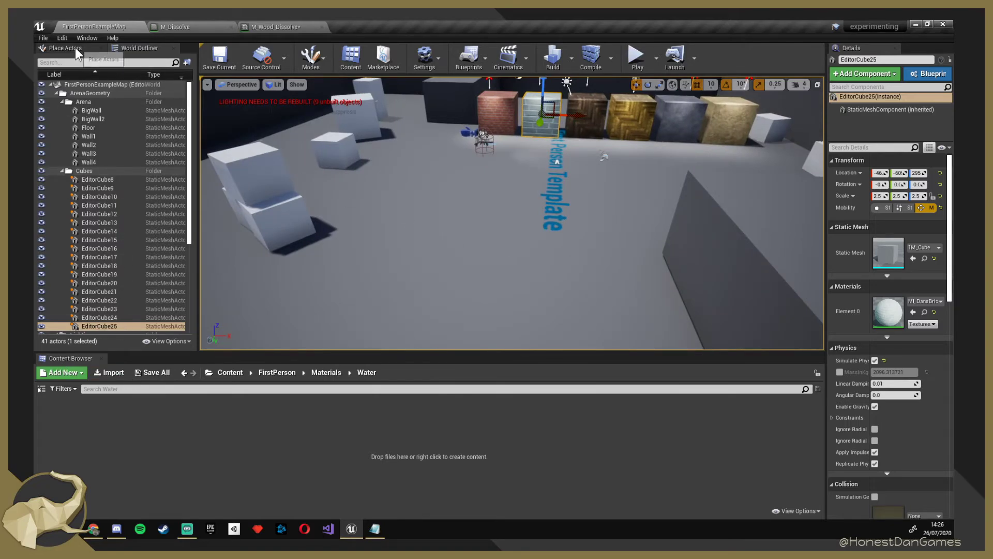
right_drag(445, 191, 434, 226)
key(w)
key(s)
right_drag(362, 197, 499, 145)
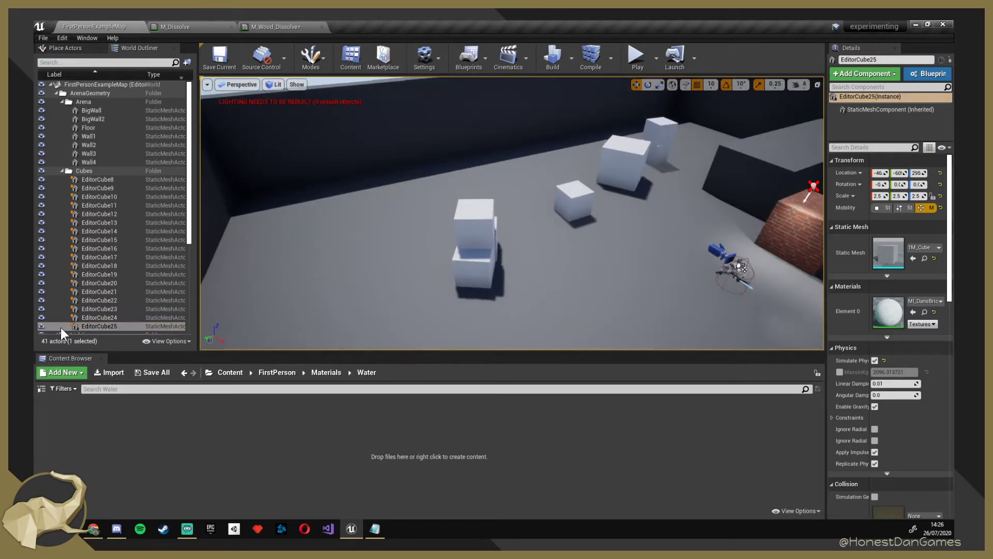
click(334, 274)
right_drag(294, 246, 270, 242)
key(s)
Look through the placeable actor categories, including Geometry, Volumes and All Classes, for a way to add a landscape.
click(73, 51)
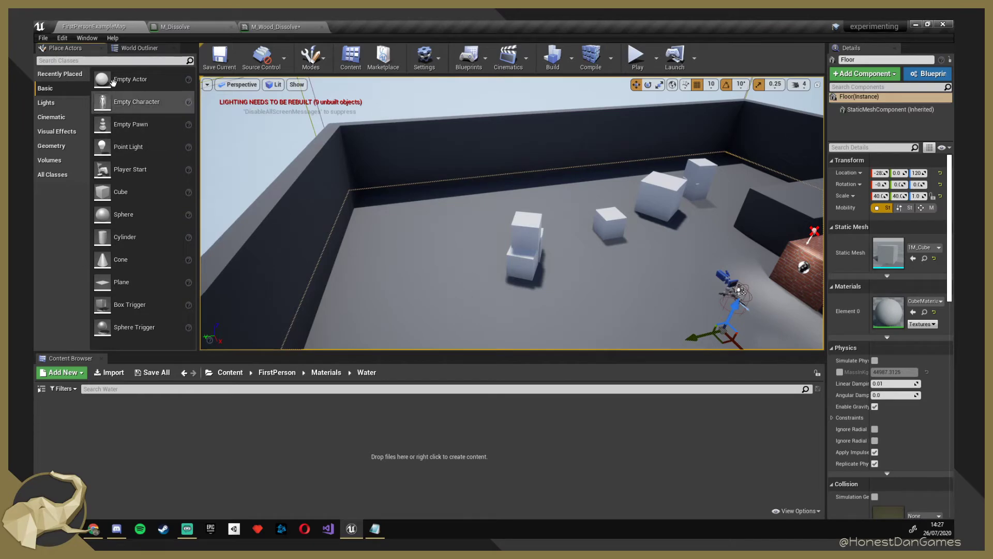
click(64, 130)
click(55, 145)
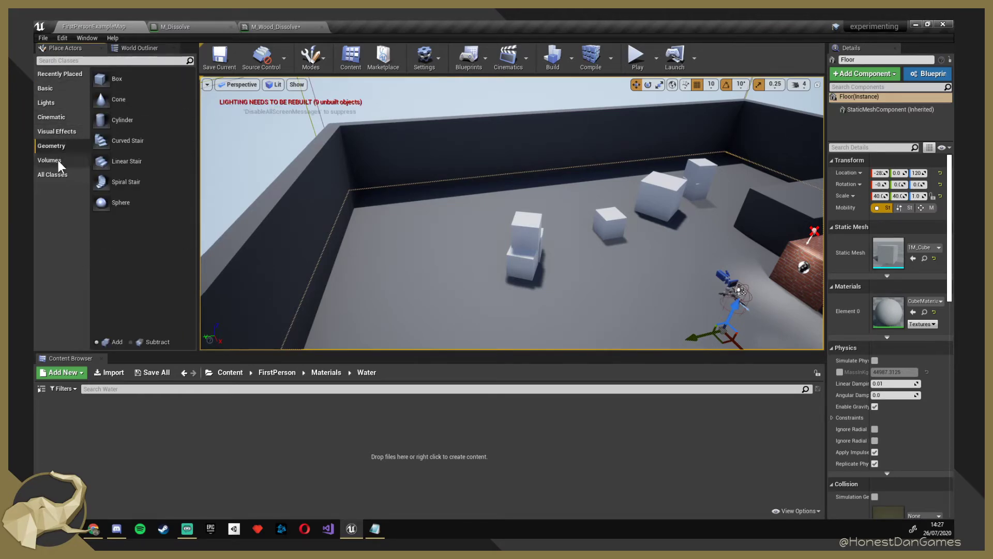
click(58, 163)
click(58, 172)
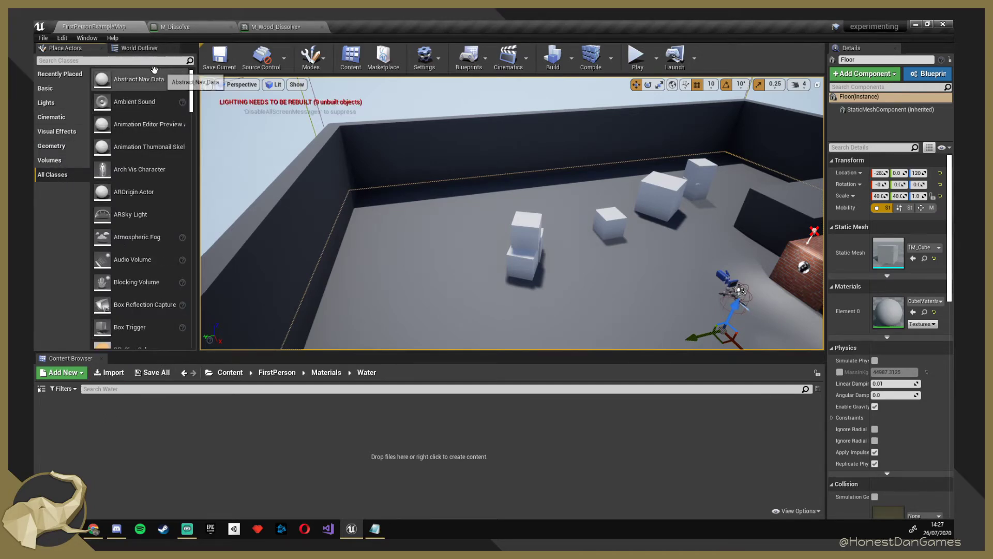
click(85, 38)
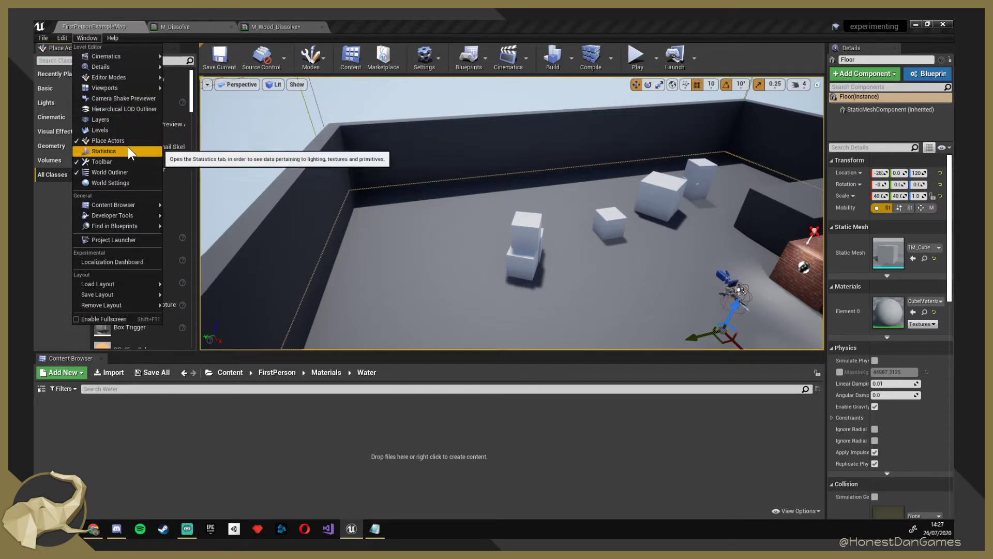
click(59, 48)
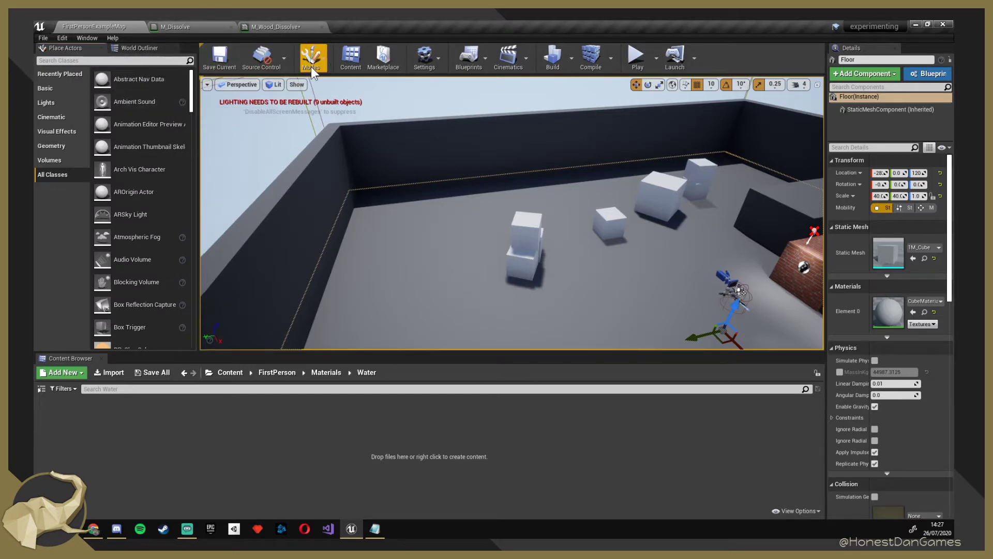
Switch the editor to Landscape mode and view the new landscape's preview grid outside the arena walls.
click(324, 60)
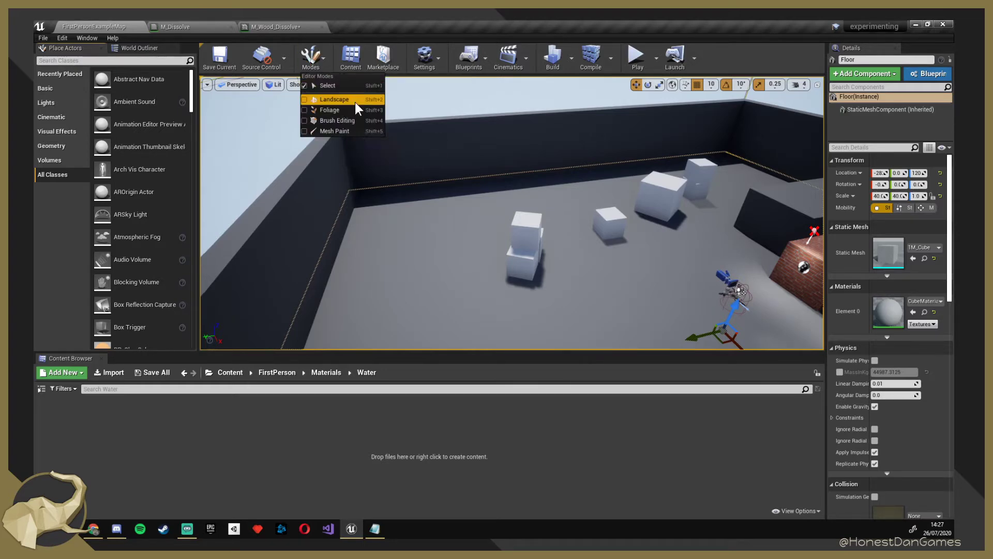
click(340, 98)
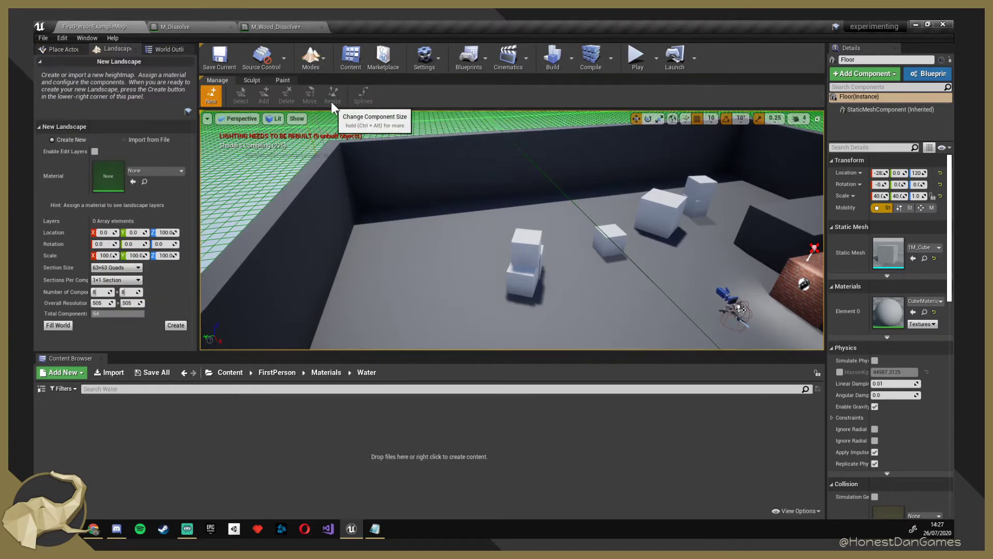
right_drag(512, 229, 636, 233)
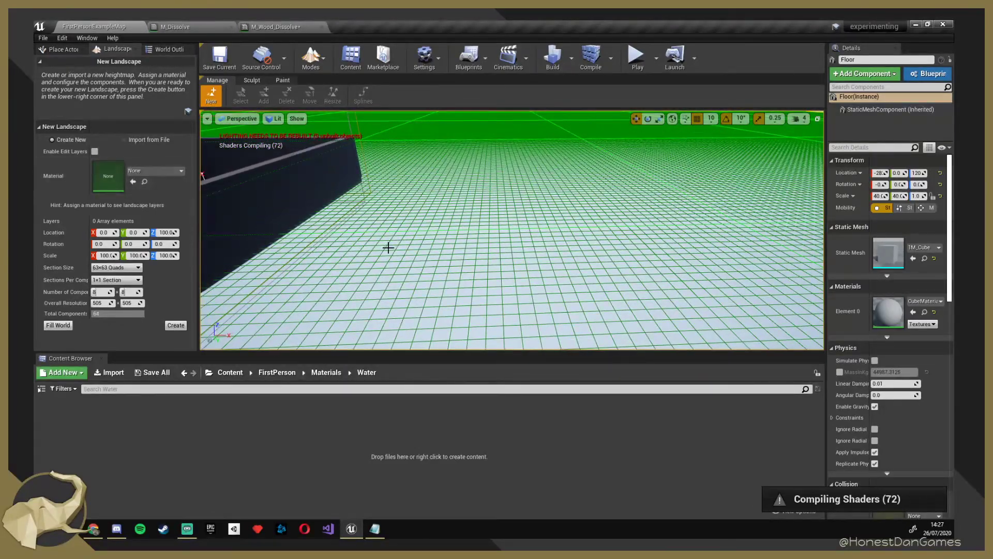
mouse_move(388, 246)
right_down()
mouse_move(320, 243)
mouse_move(424, 246)
mouse_move(389, 248)
right_up()
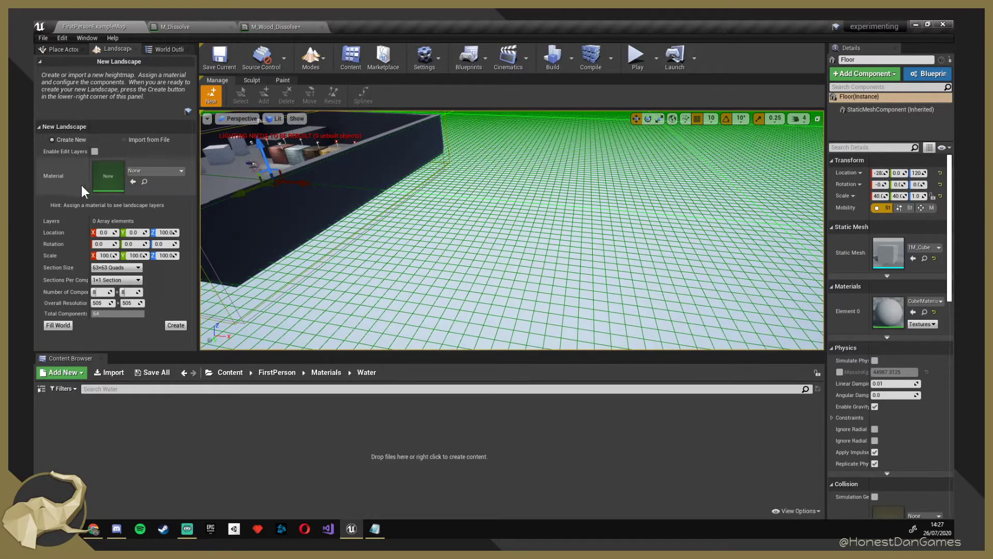
click(318, 62)
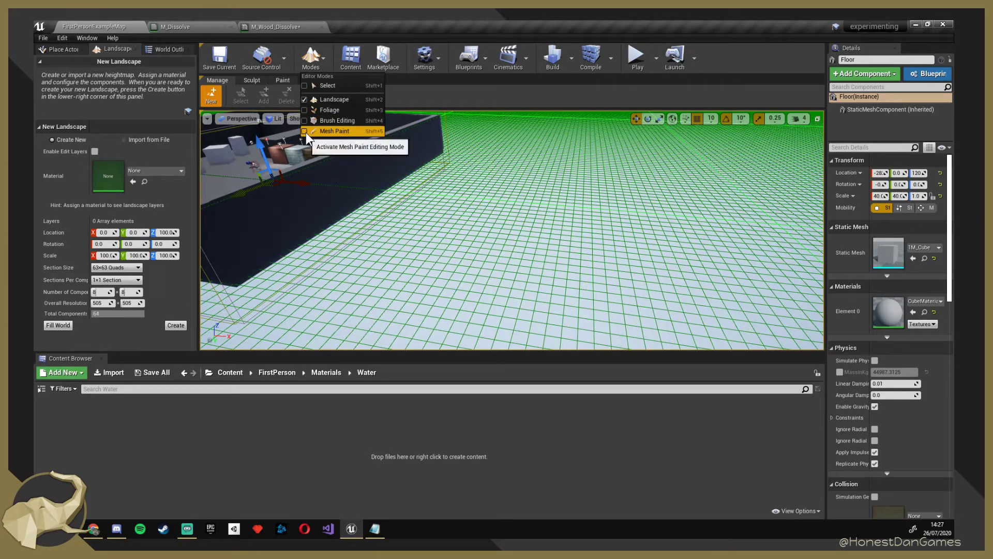
click(331, 131)
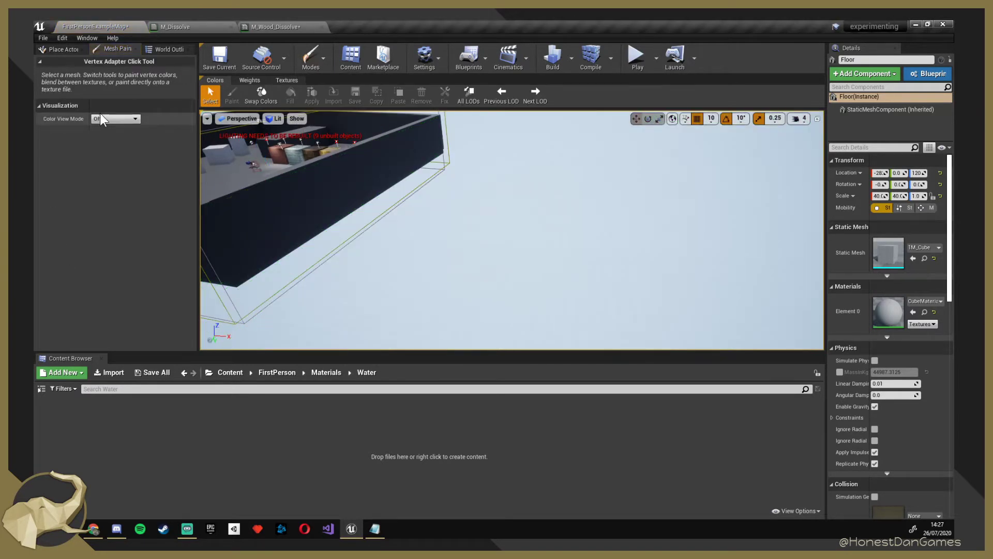
click(54, 48)
click(115, 49)
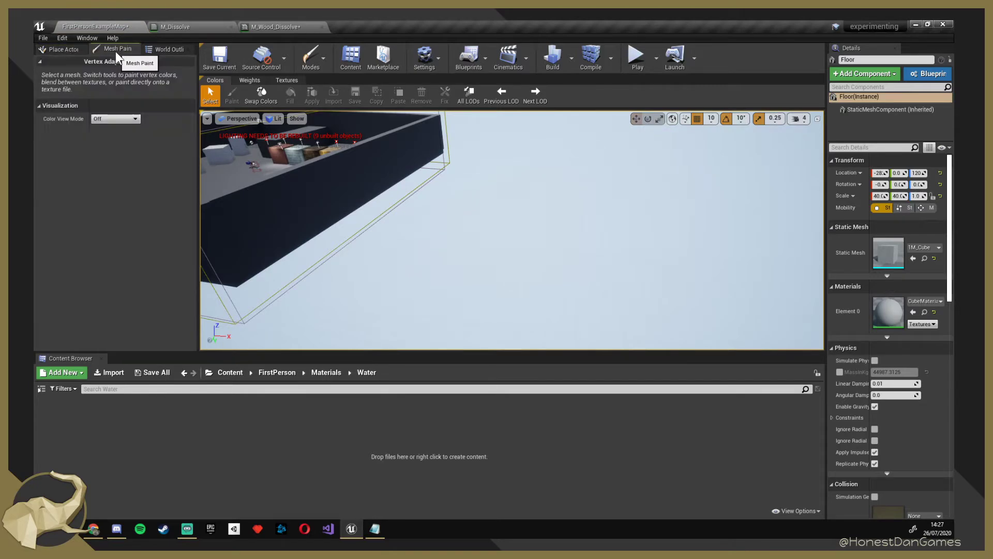
click(329, 61)
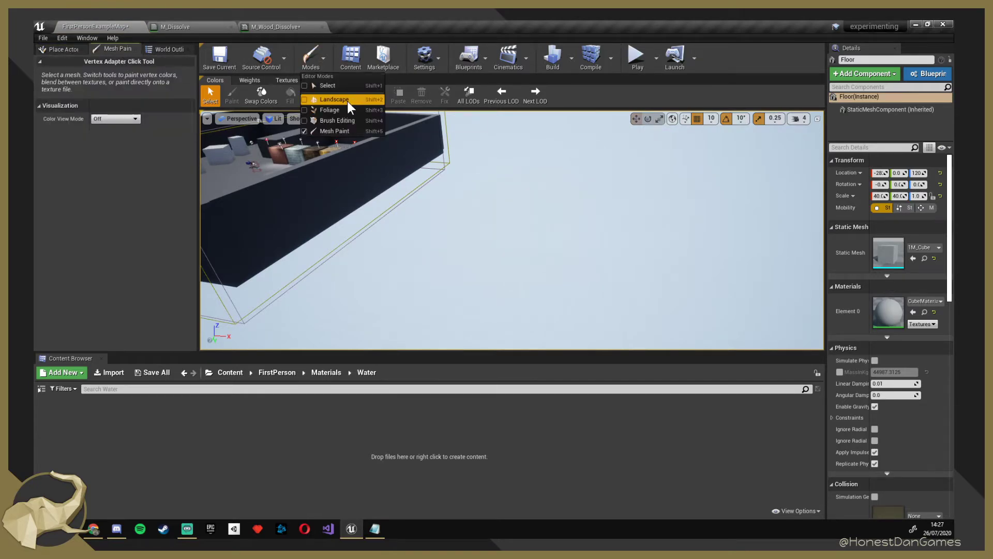
click(346, 101)
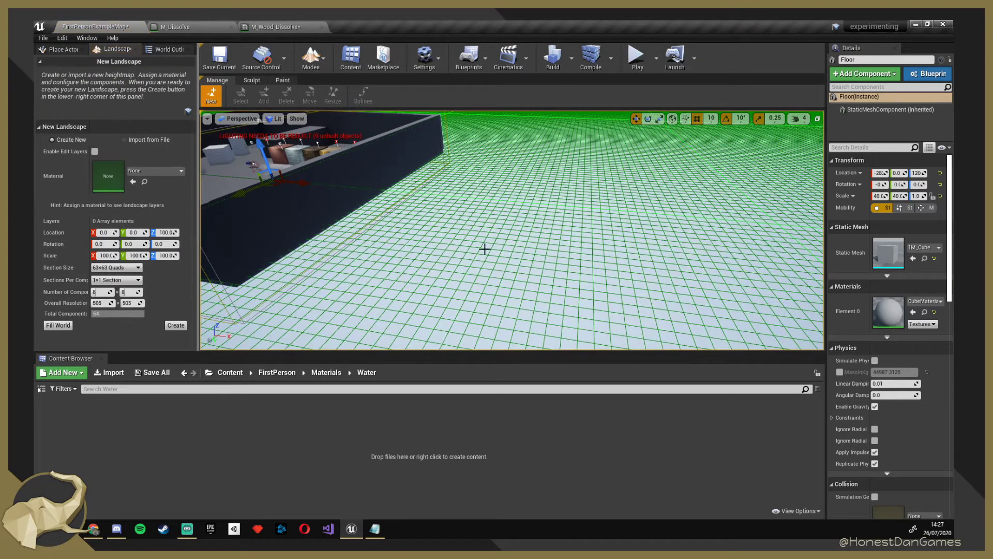
Set the new landscape's scale to 10 on the X, Y and Z axes.
right_drag(483, 248, 408, 251)
scroll(408, 261, down, 3)
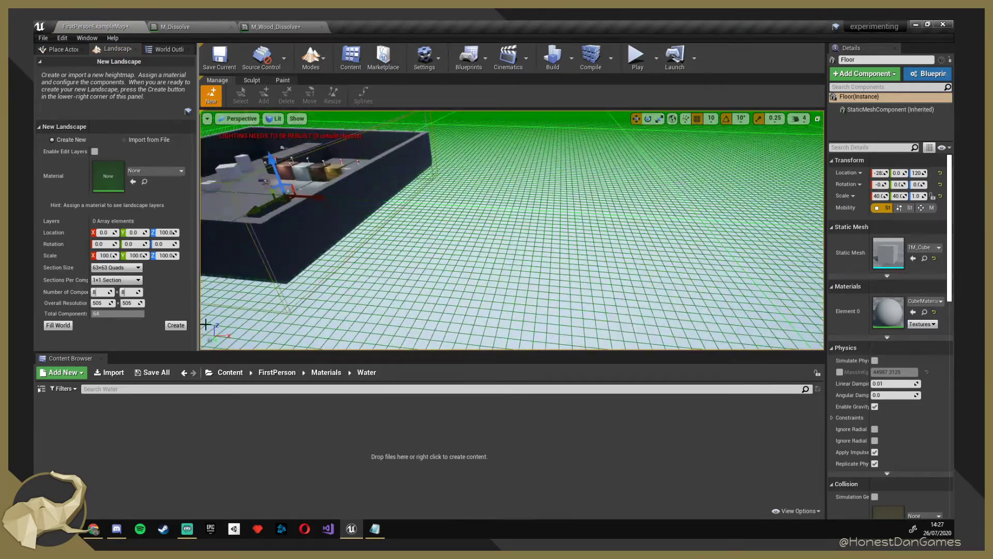
right_drag(206, 324, 646, 243)
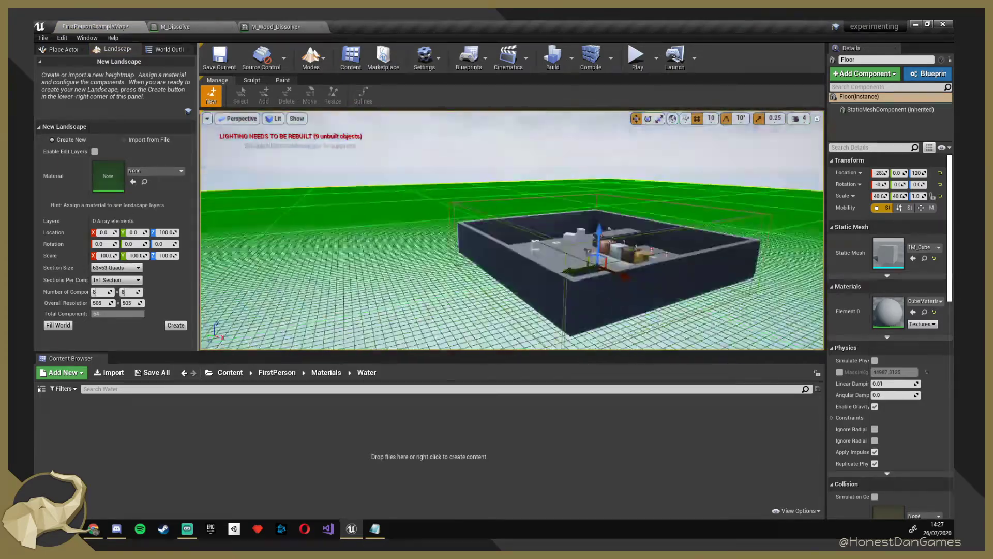
scroll(512, 230, down, 4)
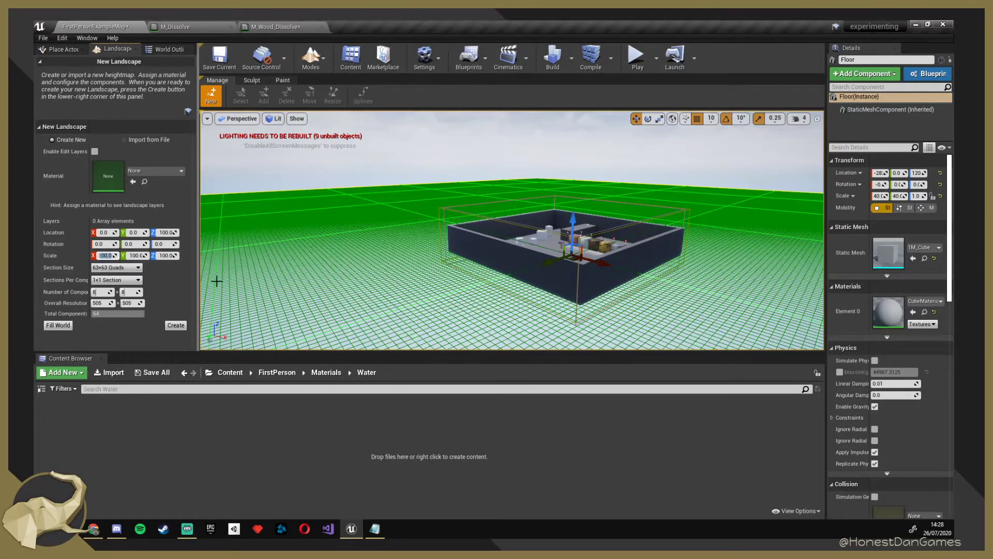
text(10)
key(Tab)
text(10)
key(Return)
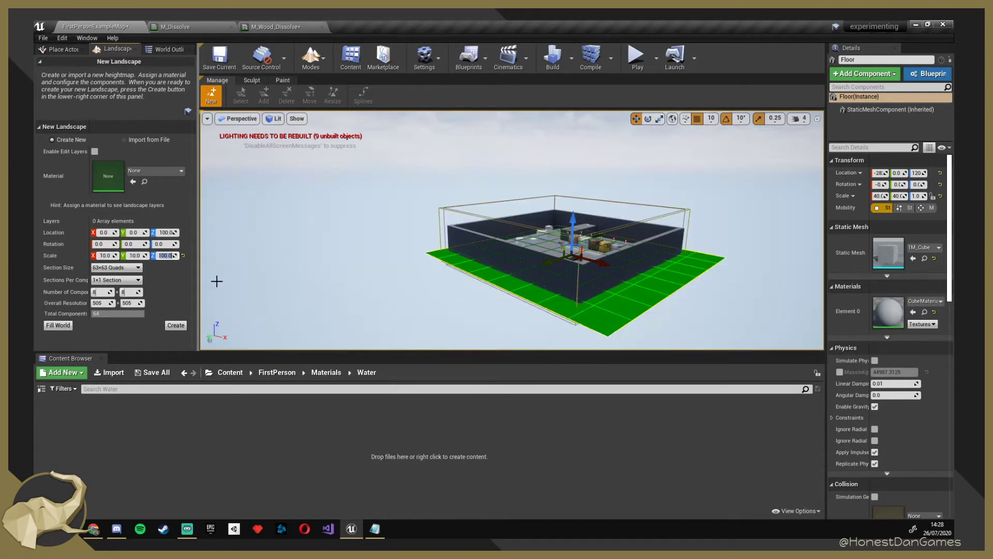
Move the new landscape preview along the X axis to about 4380, beside the arena.
right_drag(518, 245, 584, 256)
drag(406, 244, 662, 275)
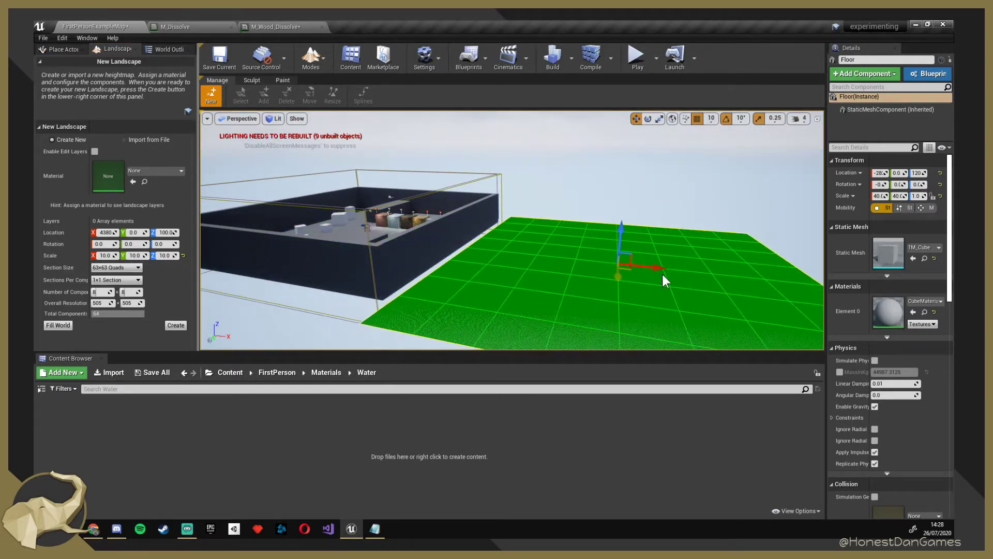
key(w)
right_drag(702, 258, 764, 253)
key(s)
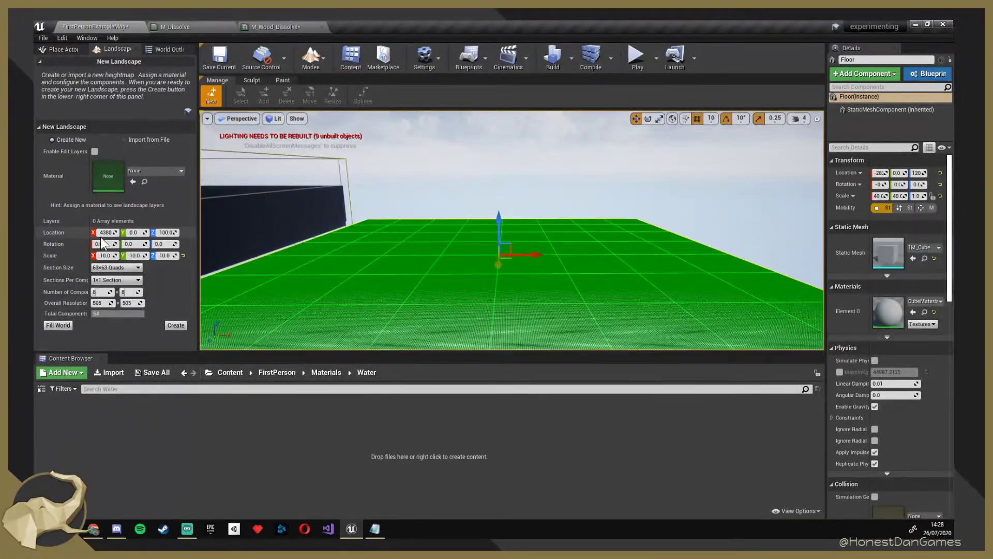
Try section sizes of 31×31 and 63×63 quads for the new landscape, and settle on 15×15 quads.
click(117, 268)
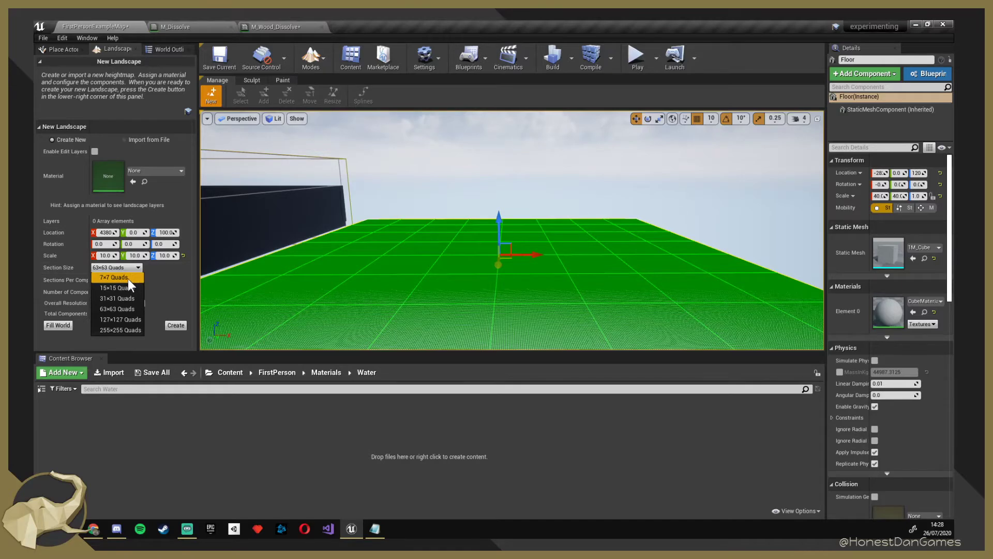
click(120, 298)
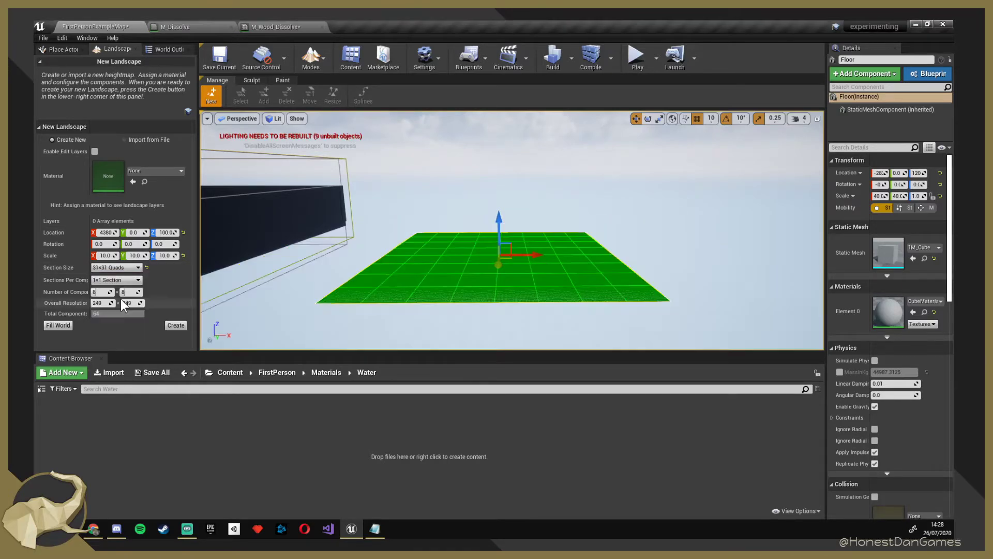
click(123, 269)
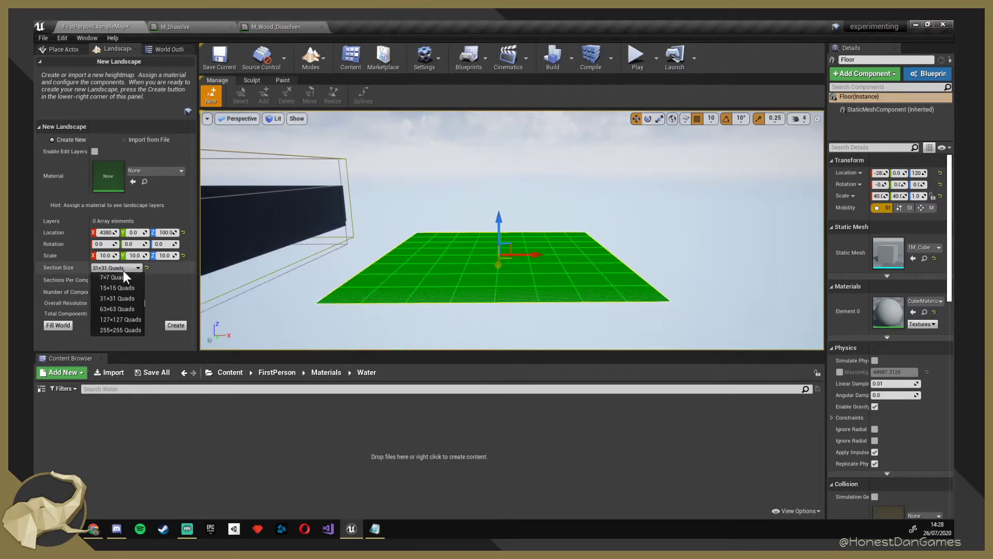
click(118, 309)
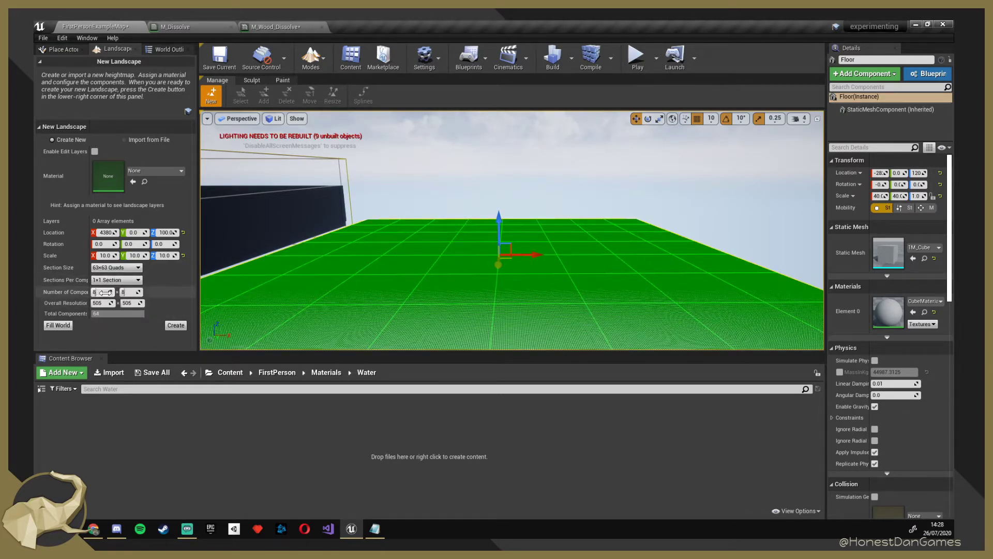
click(123, 266)
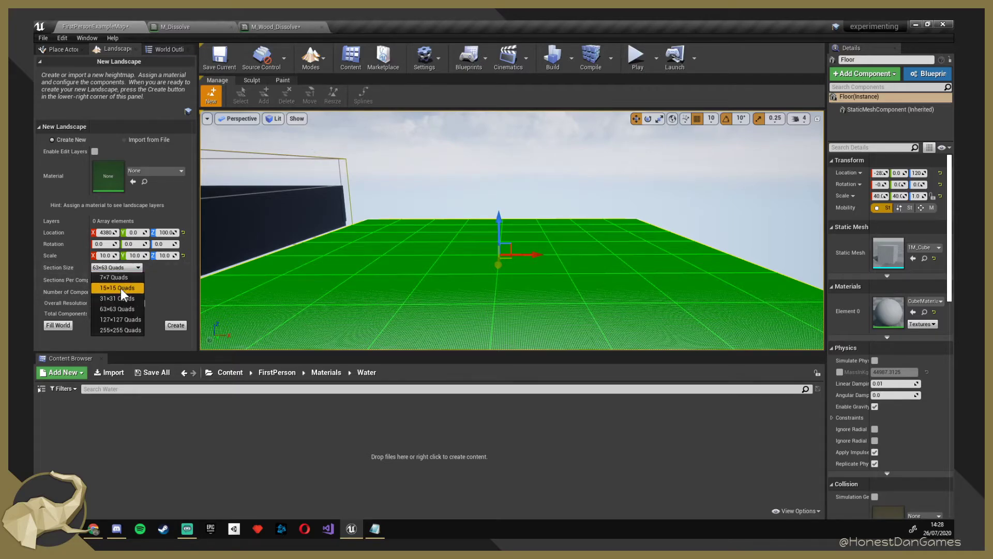
click(119, 291)
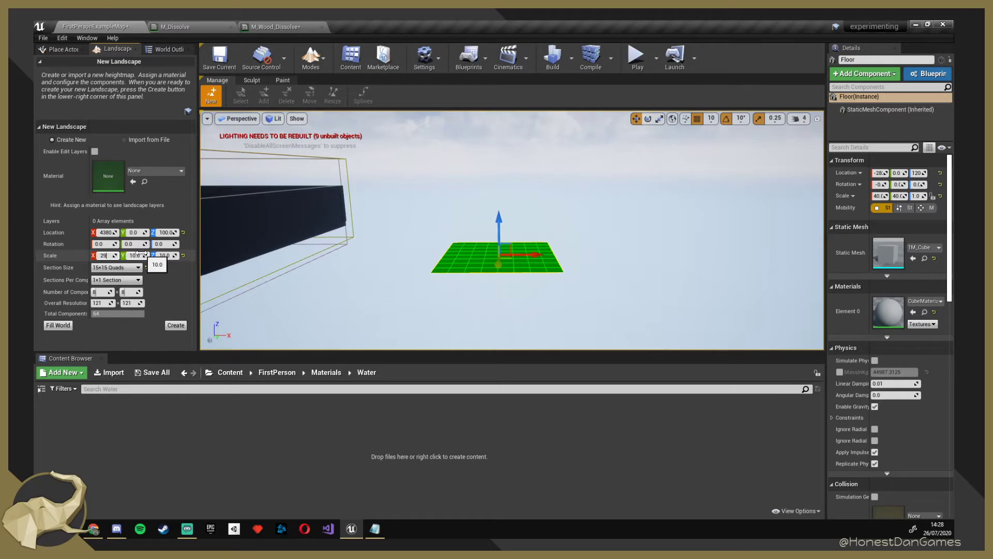
Set the new landscape's scale to 20 on the X and Y axes.
key(Tab)
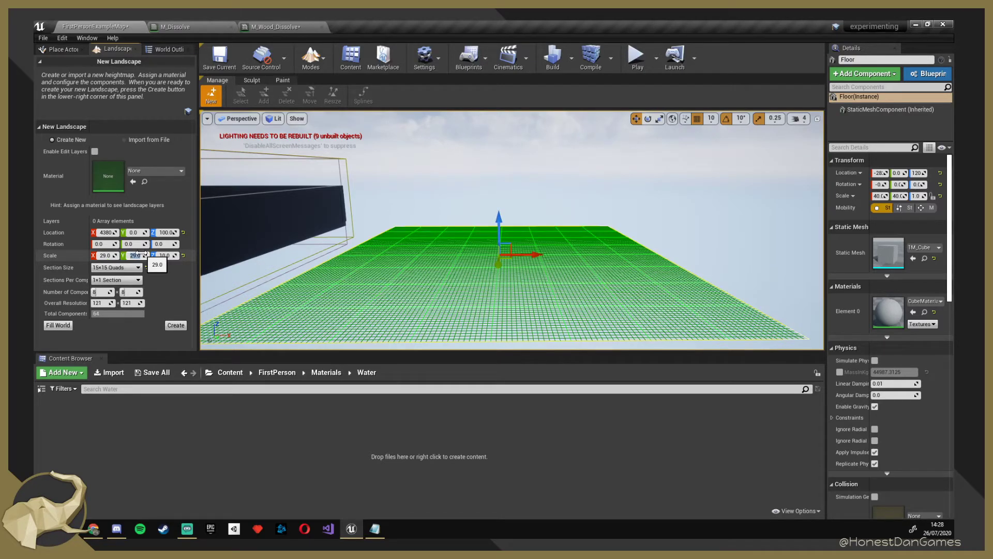
key(Tab)
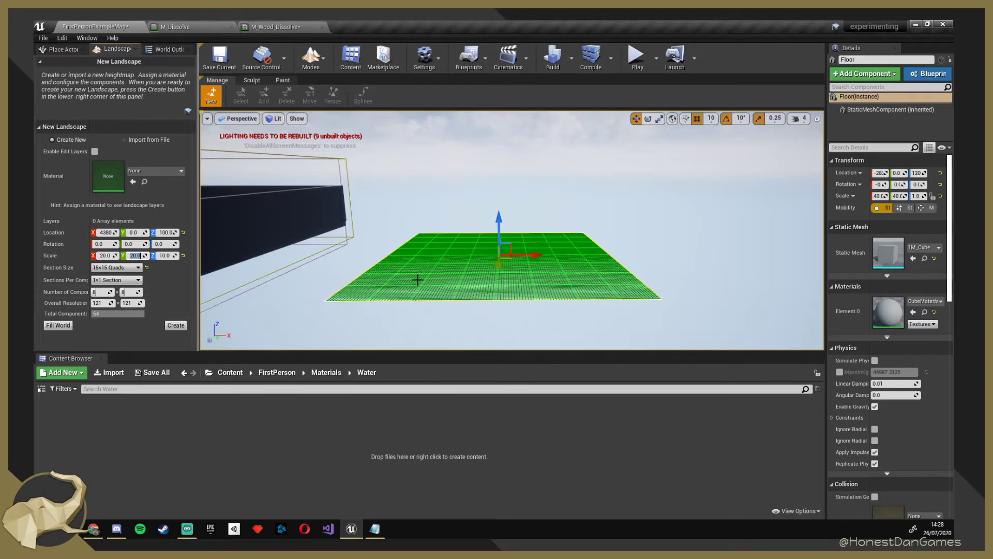
Move the landscape preview to about X 3430, Y 540 beside the arena and create the landscape.
right_drag(418, 279, 395, 273)
drag(582, 243, 422, 262)
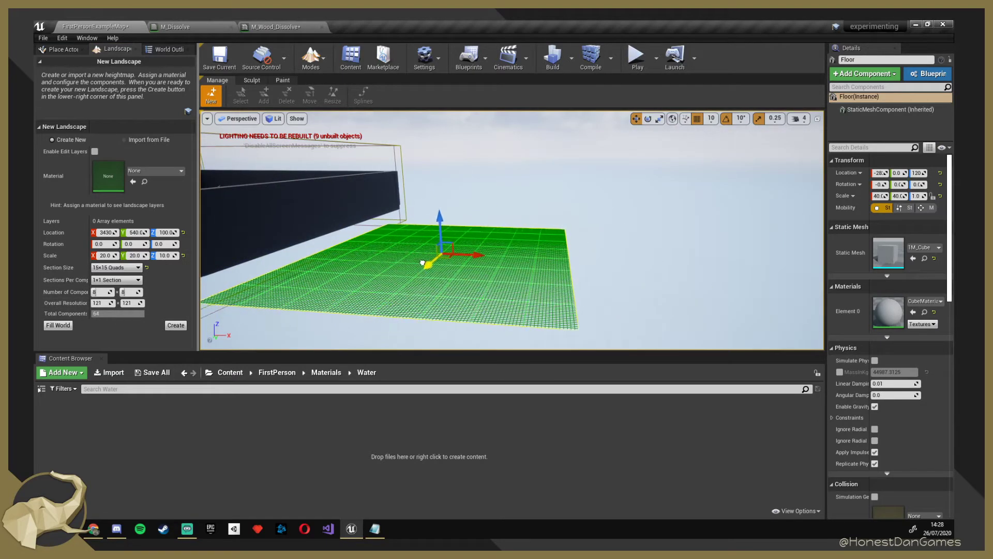
click(181, 325)
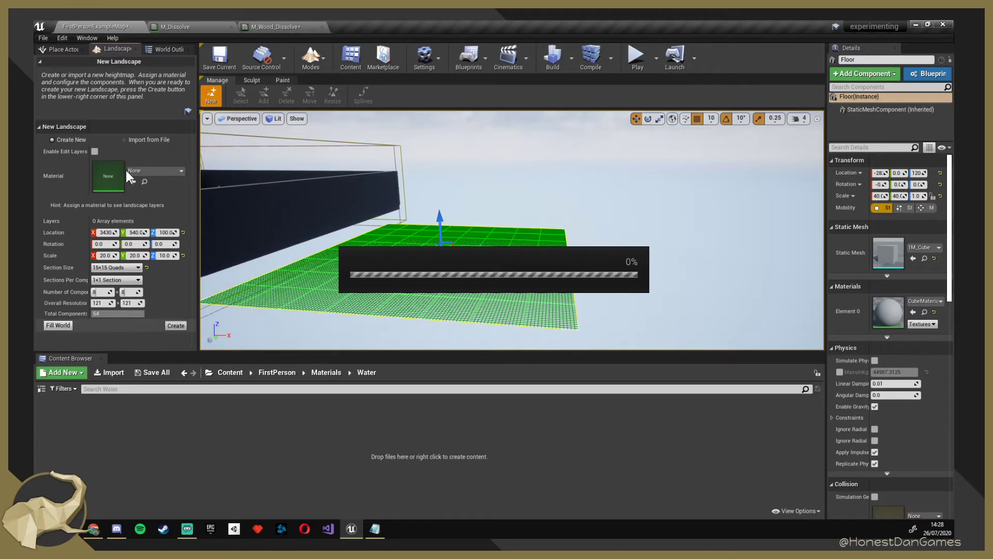
mouse_move(362, 259)
right_down()
mouse_move(331, 258)
mouse_move(331, 207)
mouse_move(310, 259)
mouse_move(331, 279)
mouse_move(342, 264)
mouse_move(315, 264)
mouse_move(286, 193)
right_up()
key(s)
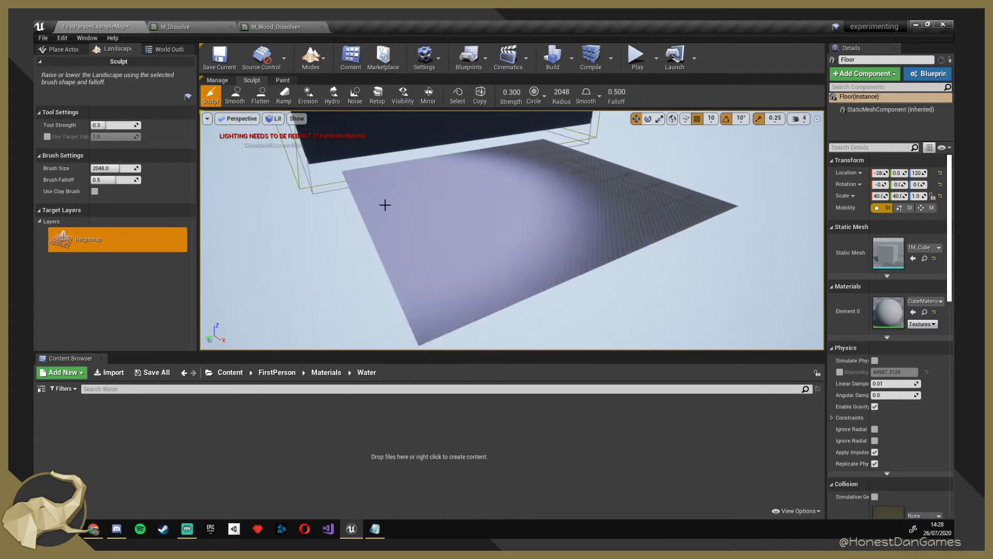
Return the editor to Select mode and select the new landscape.
key(Escape)
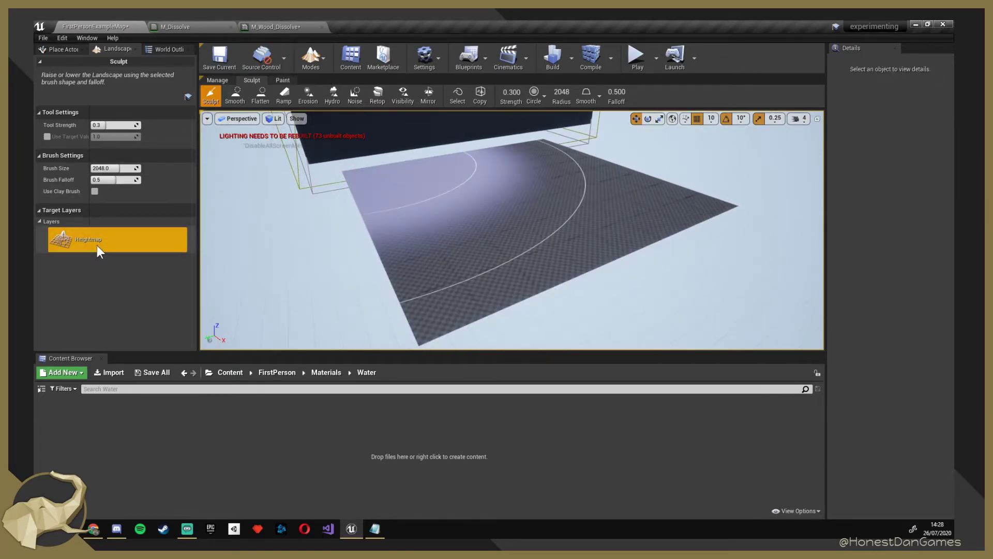
click(63, 49)
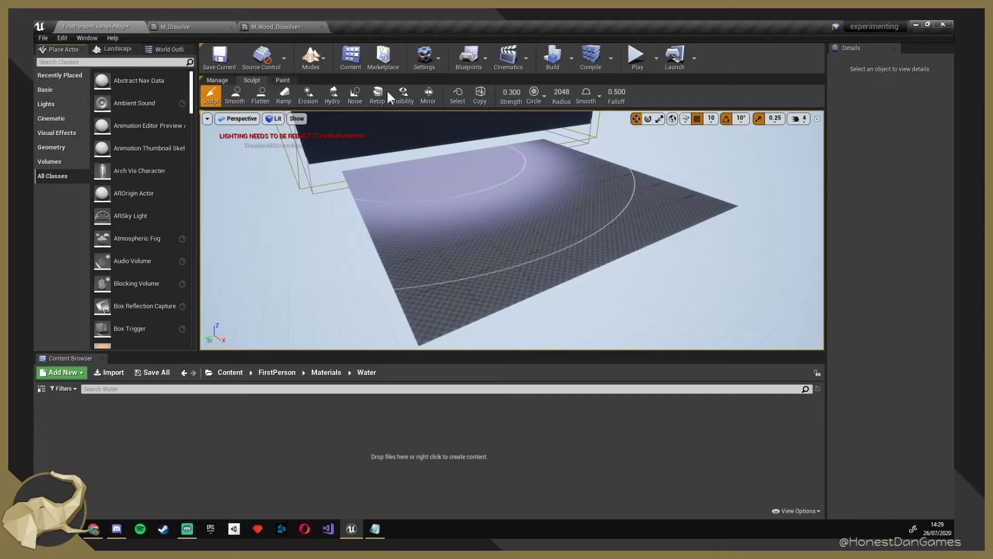
click(327, 64)
click(339, 85)
click(459, 254)
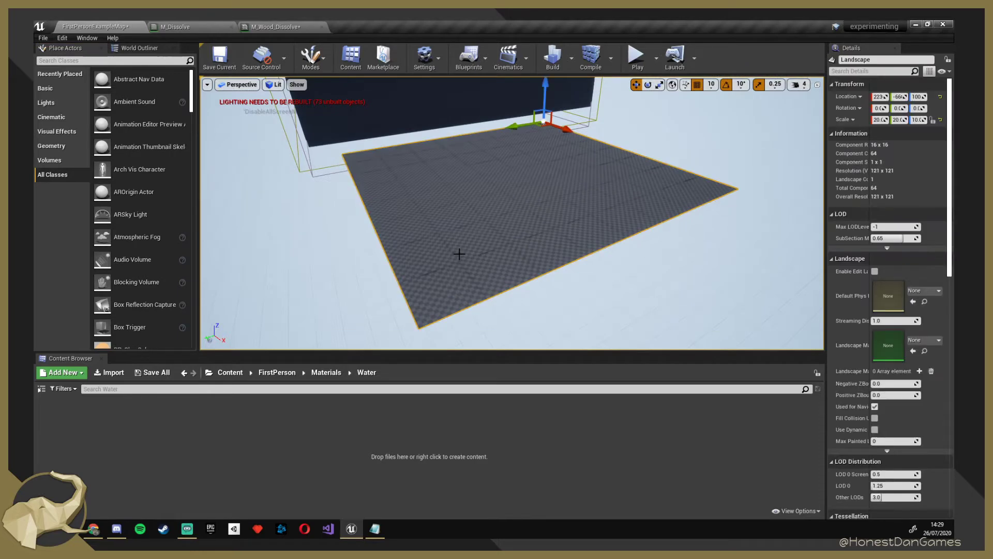
click(924, 342)
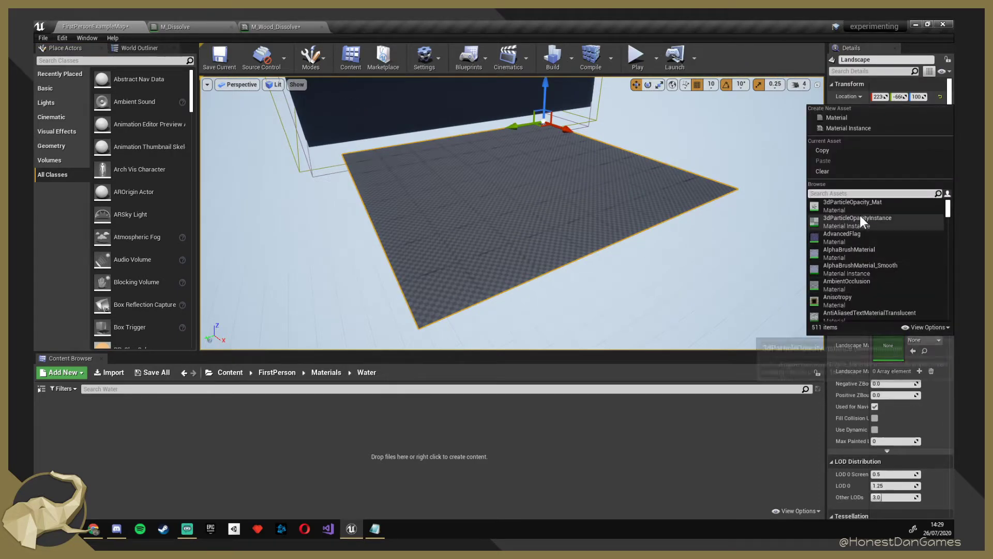
click(856, 194)
text(M_)
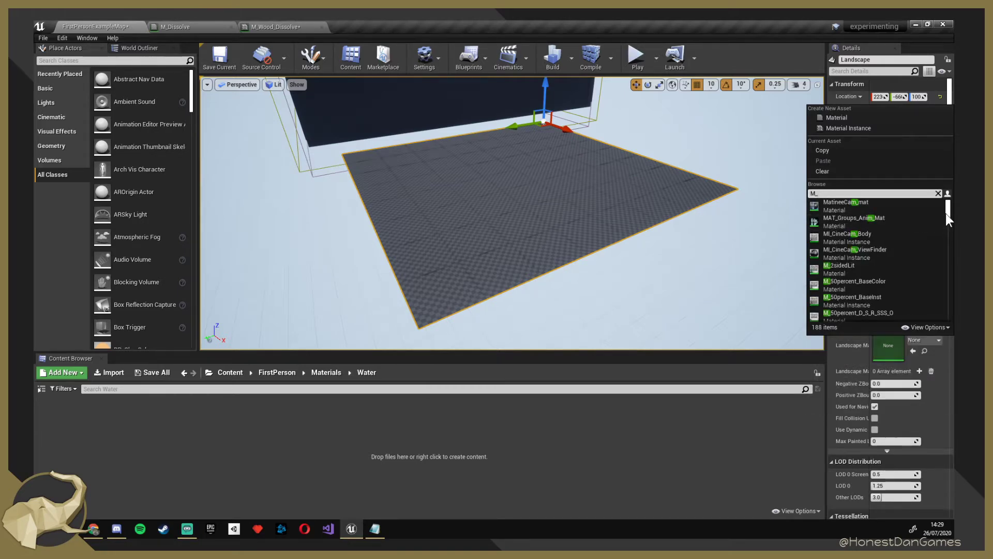
drag(945, 213, 945, 274)
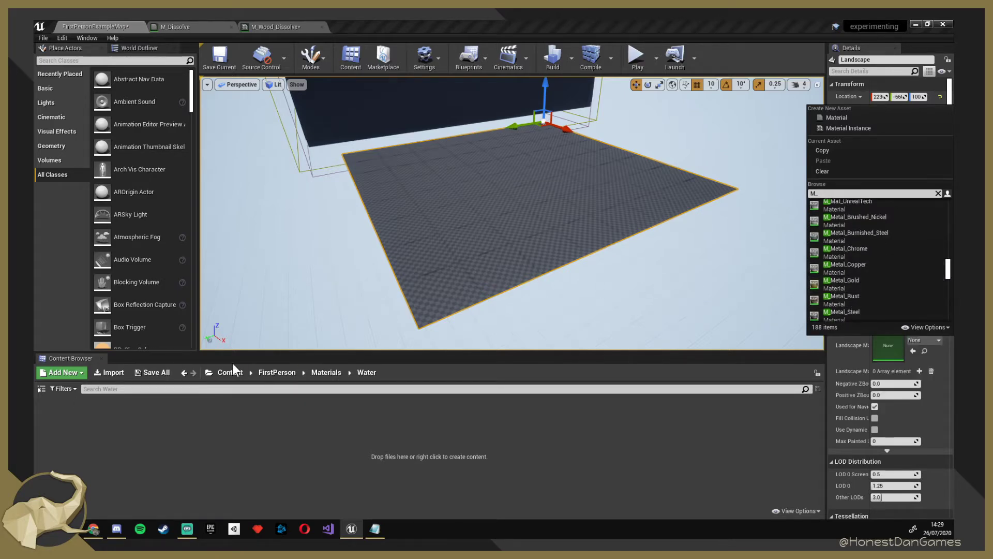
Go up to the Materials folder and assign MI_DansConcrete_Sandstone as the landscape material, then inspect the surface up close.
click(326, 372)
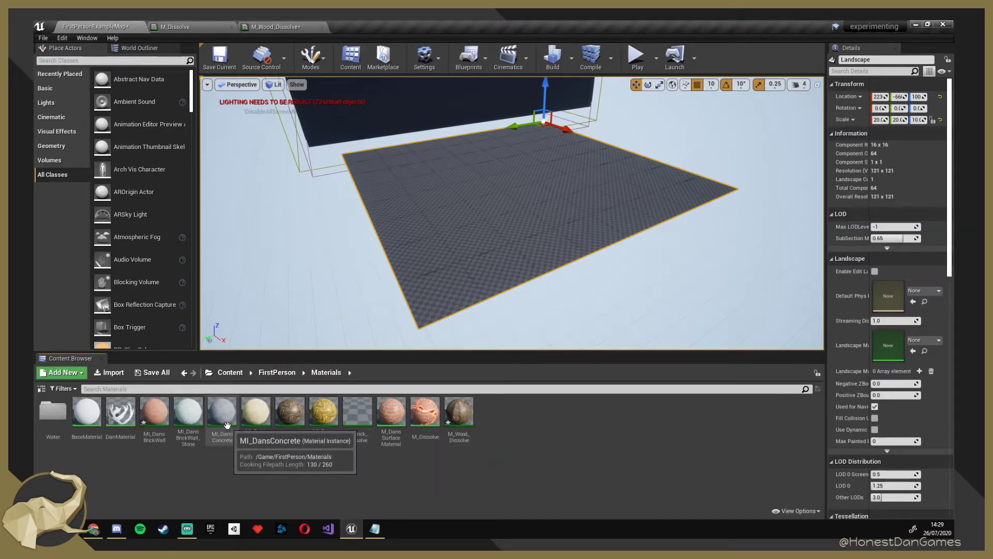
click(257, 417)
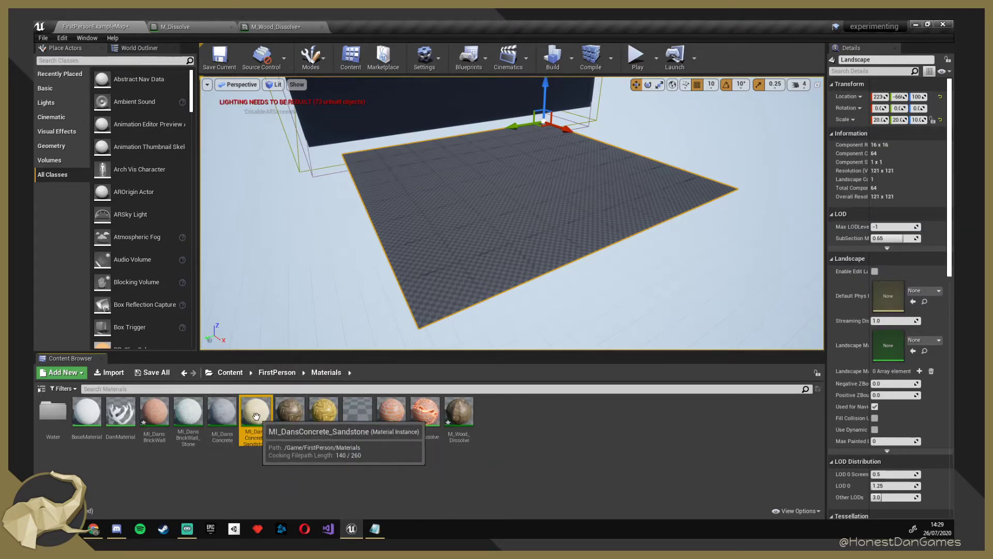
drag(256, 416, 887, 350)
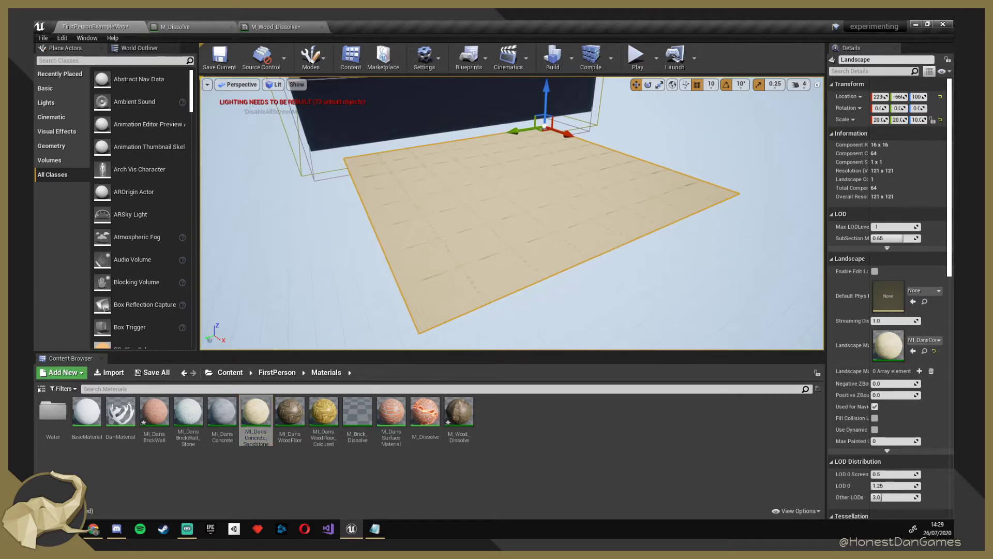
right_drag(512, 213, 525, 242)
key(w)
key(s)
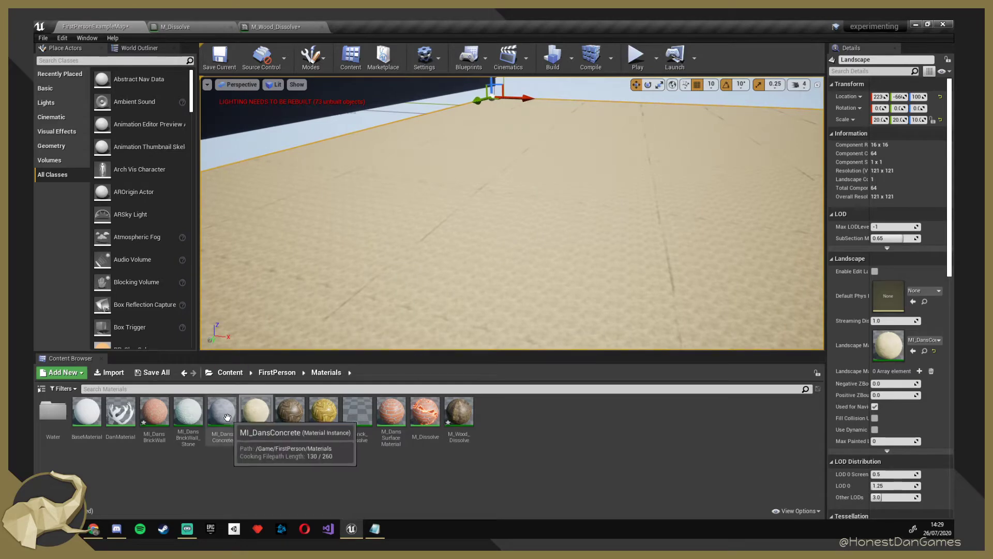
Try MI_DansConcrete and MI_DansBrickWall_Stone as the landscape material.
drag(223, 411, 887, 350)
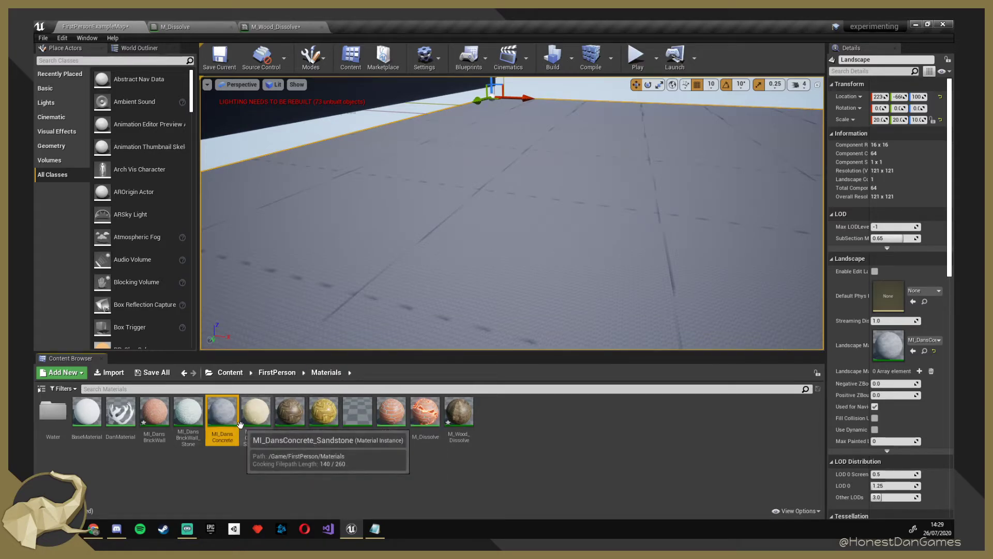
drag(191, 419, 895, 344)
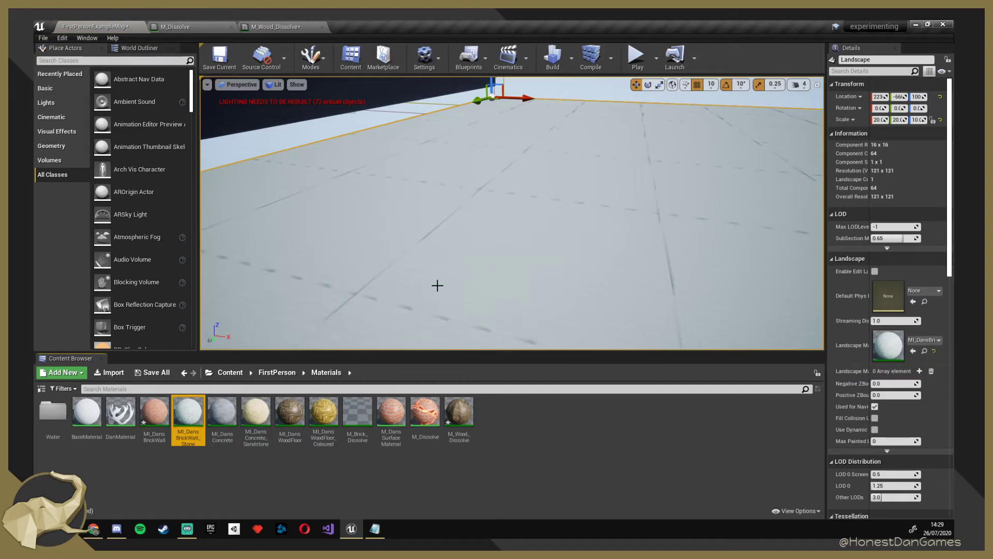
right_drag(512, 213, 646, 254)
Open the MI_DansBrickWall_Stone instance, review its tiling parameters and parent material, and return to the level.
click(189, 413)
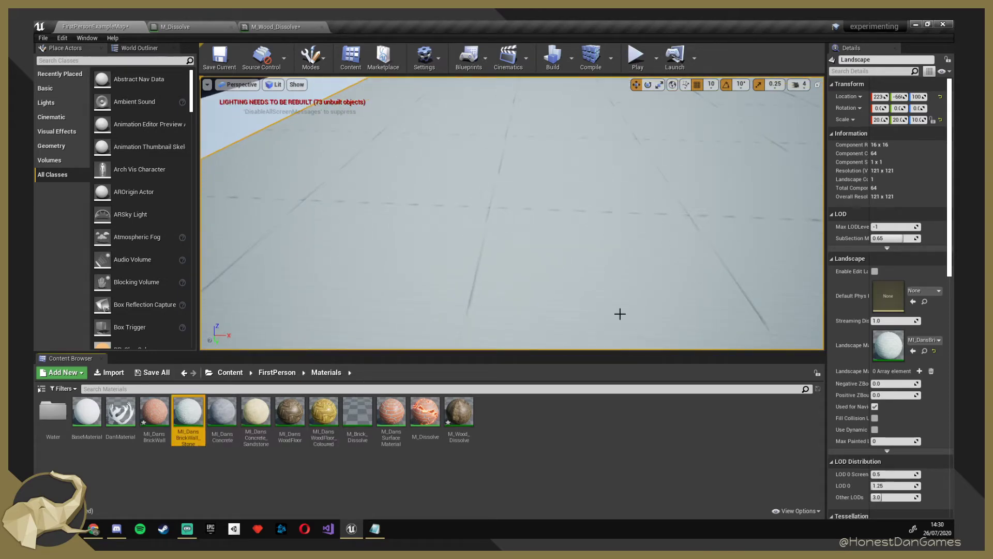
double_click(188, 414)
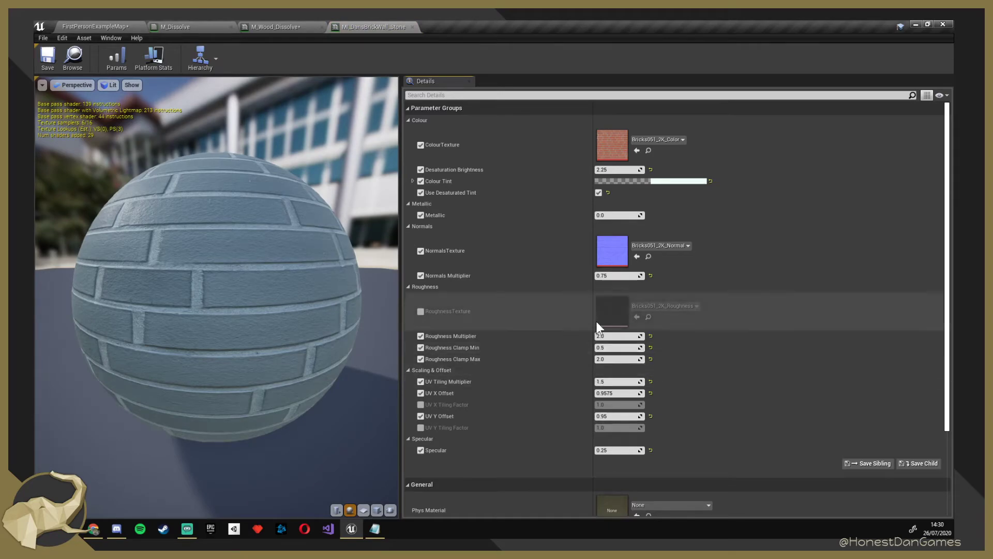
scroll(586, 247, down, 6)
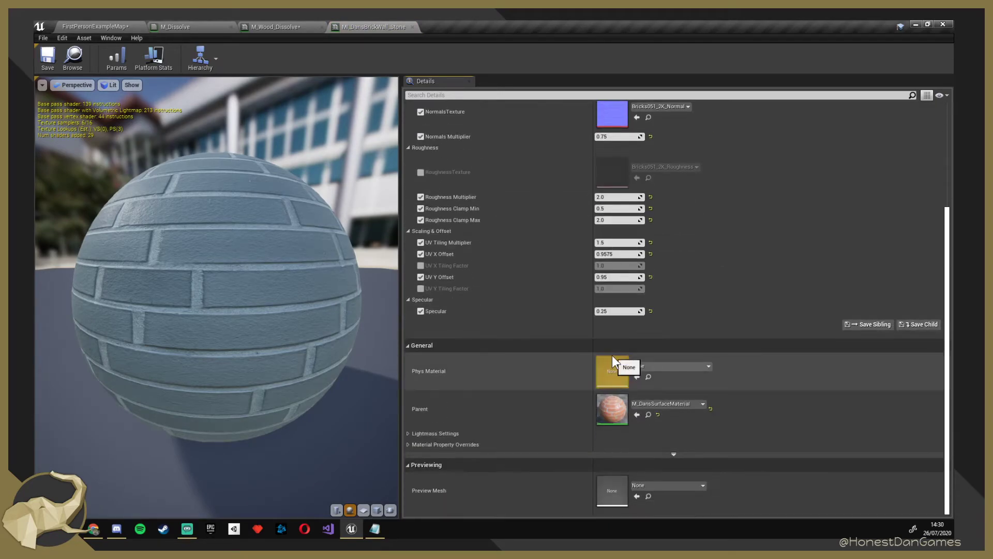
click(289, 27)
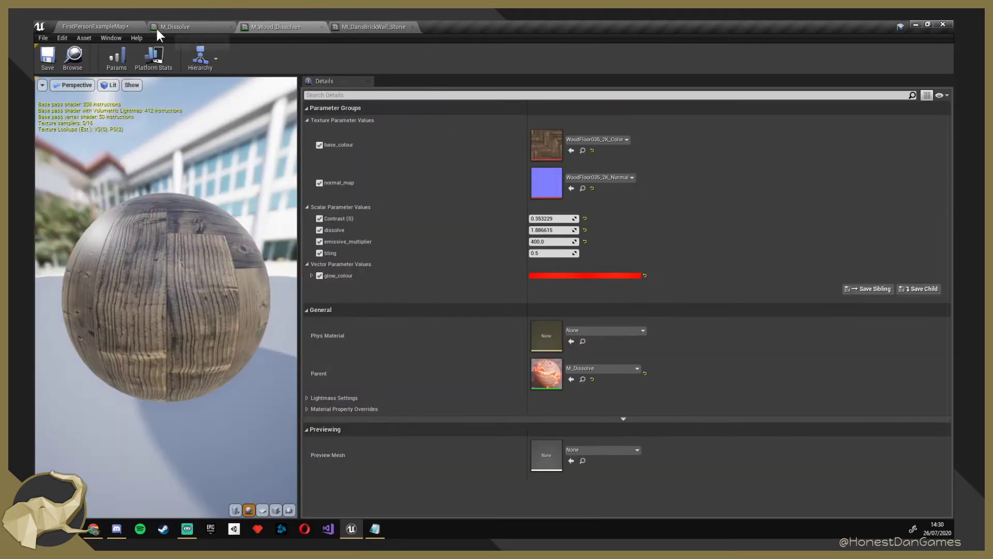
click(94, 27)
Duplicate the MI_DansConcrete material instance and name the copy MI_DansConcrete_Large.
right_click(242, 484)
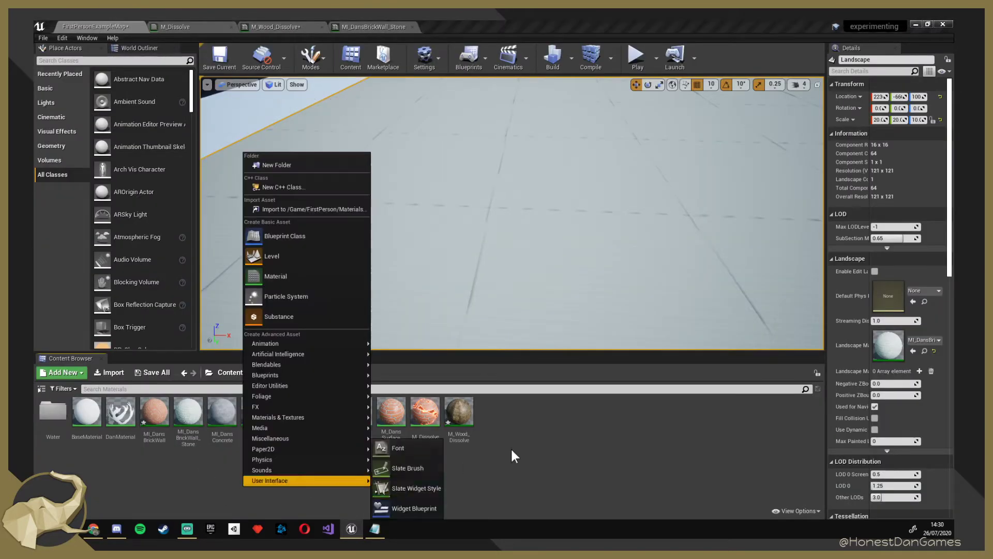
click(503, 437)
drag(190, 418, 235, 413)
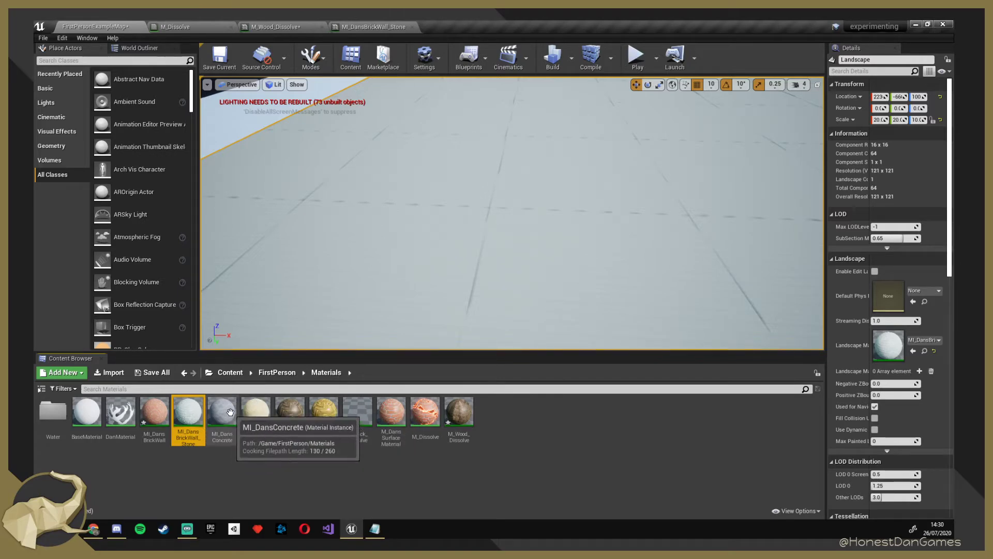
click(218, 421)
key(ctrl+w)
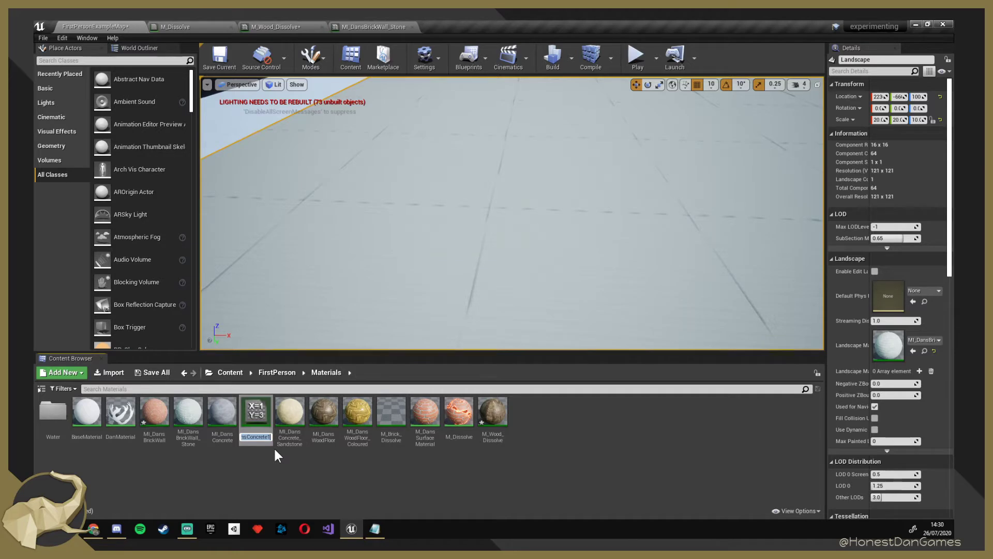
text(MI_DansCo)
text(ncrete_)
text(Large)
key(Return)
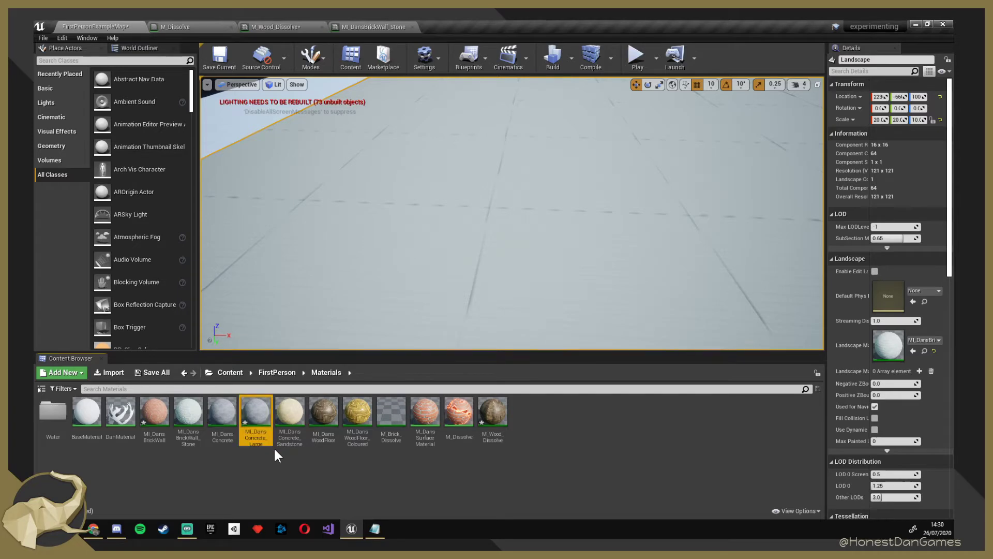
In MI_DansConcrete_Large, try UV Tiling Multiplier values of 1, 10 and 0.2, settle on 0.5 and save the instance.
double_click(259, 412)
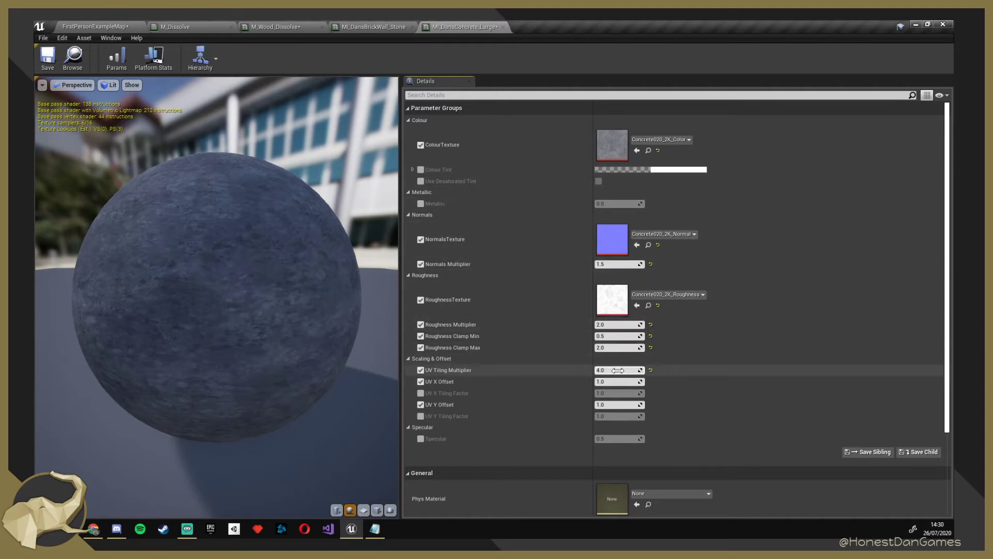
key(Return)
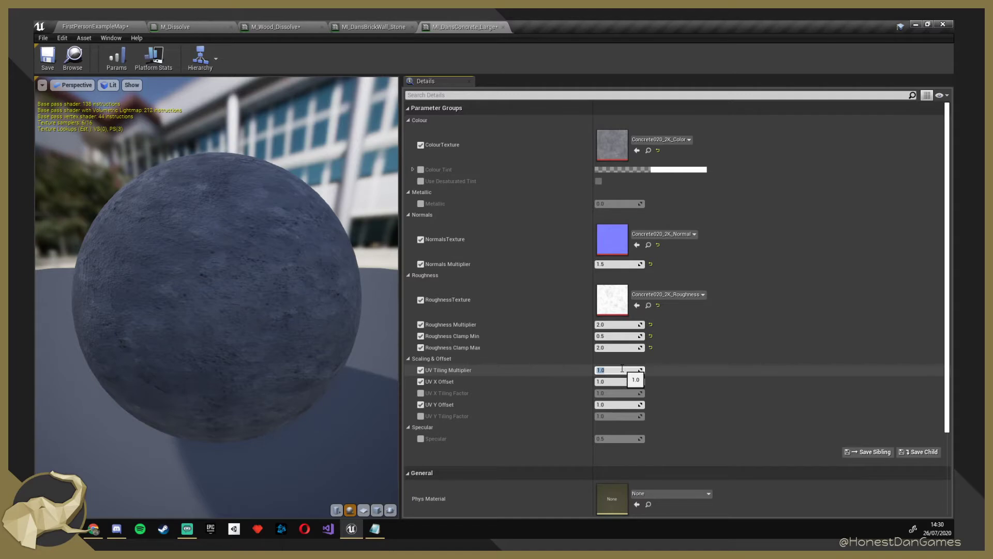
text(10)
key(Return)
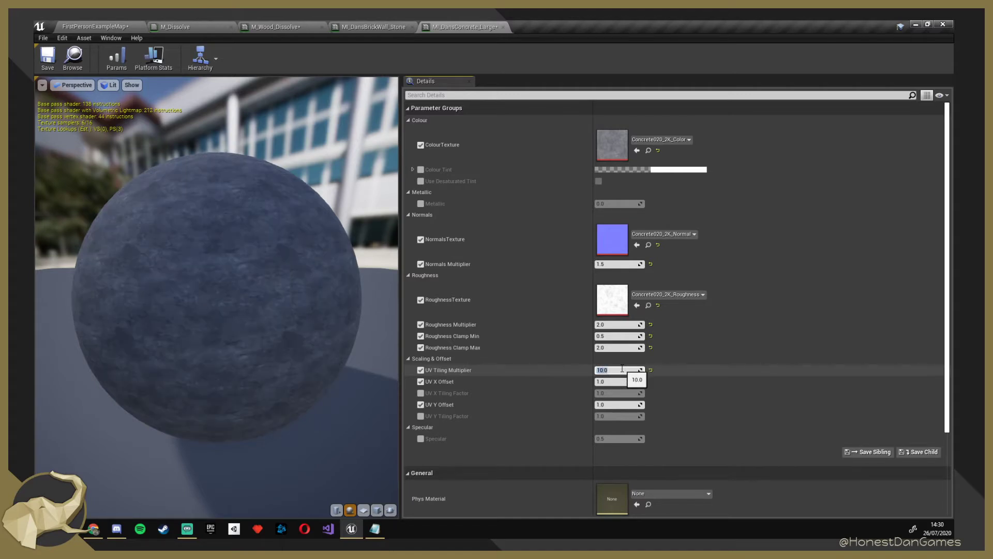
text(1)
key(Return)
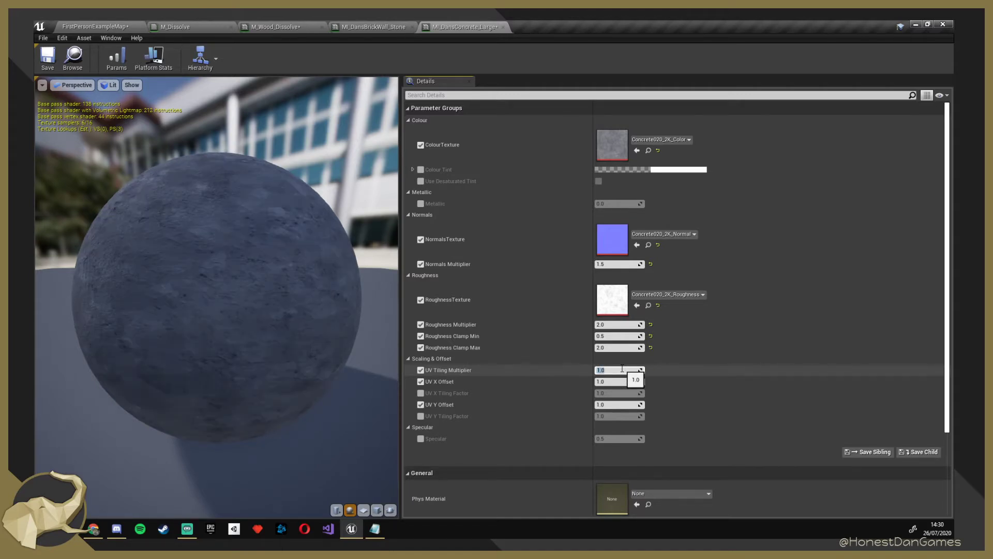
text(.2)
key(Return)
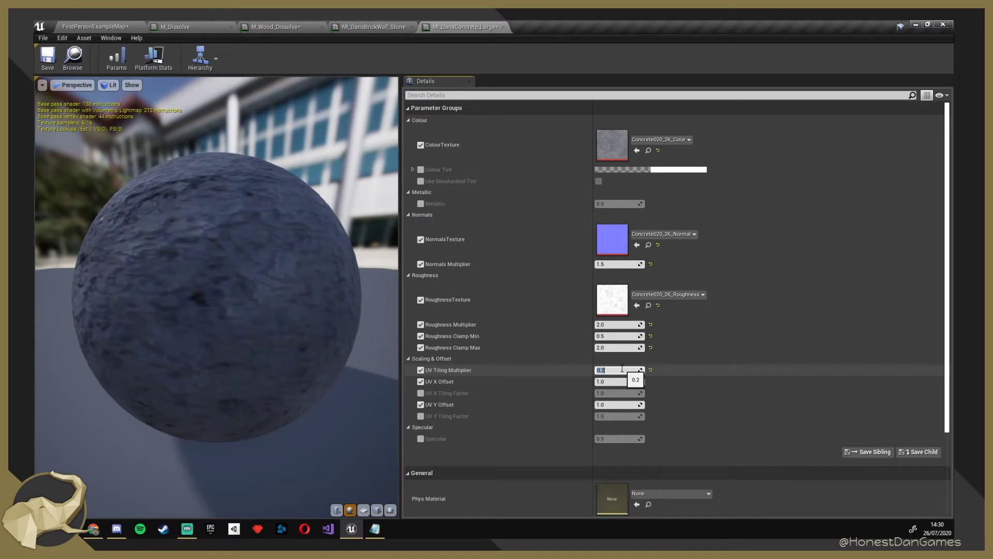
text(.5)
key(Return)
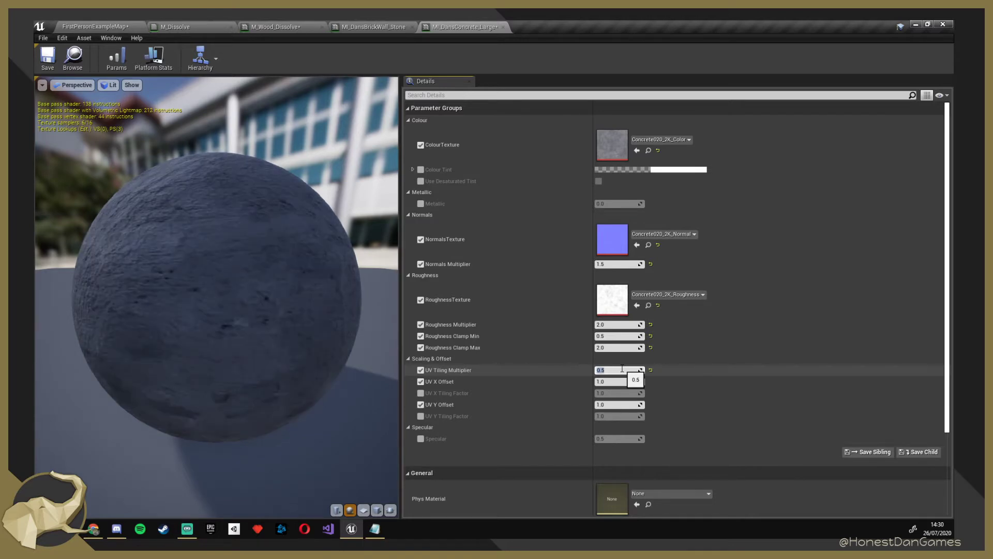
click(51, 58)
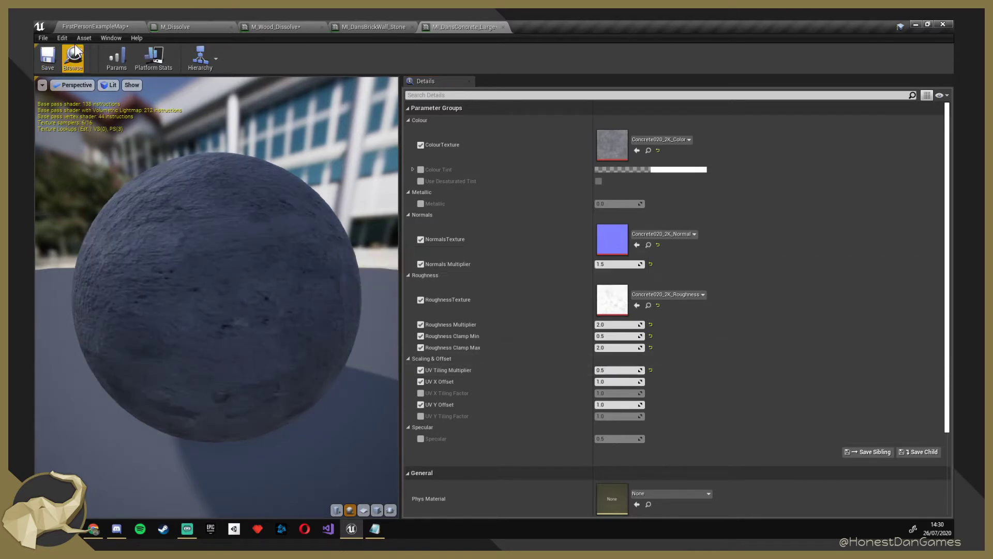
Back in the level, assign MI_DansConcrete_Large as the landscape material and check how it looks on the surface.
click(95, 26)
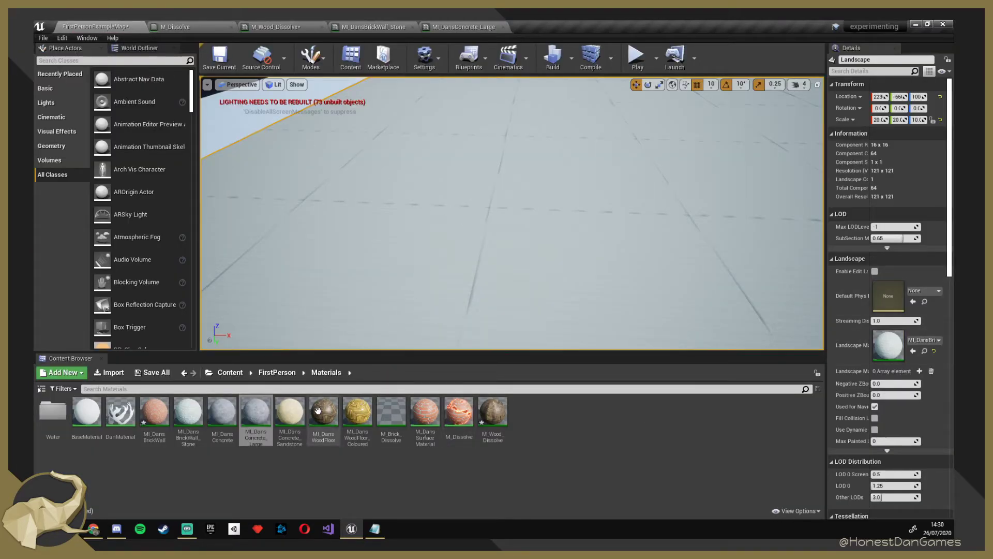
drag(255, 413, 893, 351)
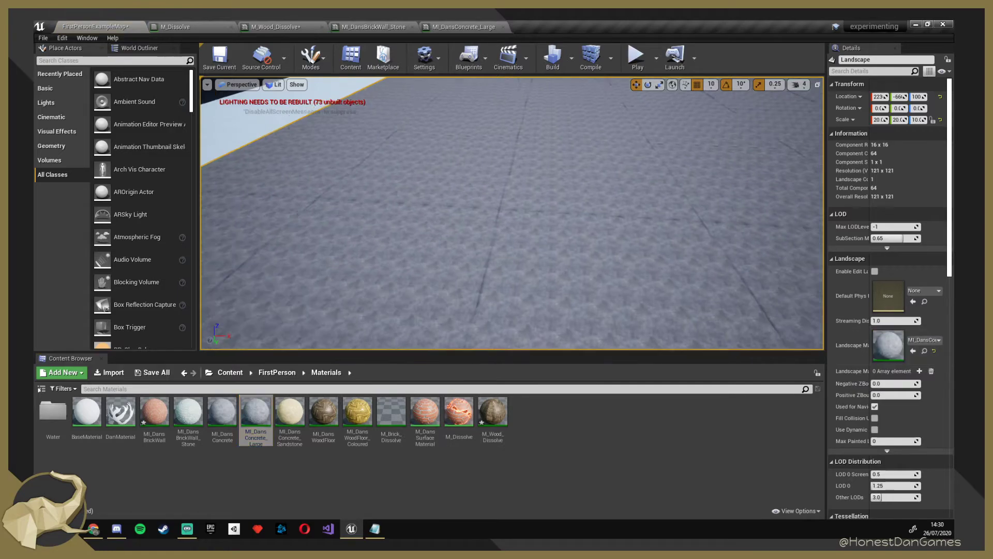
key(w)
right_drag(512, 213, 551, 192)
Switch to Landscape sculpting, reduce the brush size and carve a first rounded hollow into the concrete landscape.
click(321, 54)
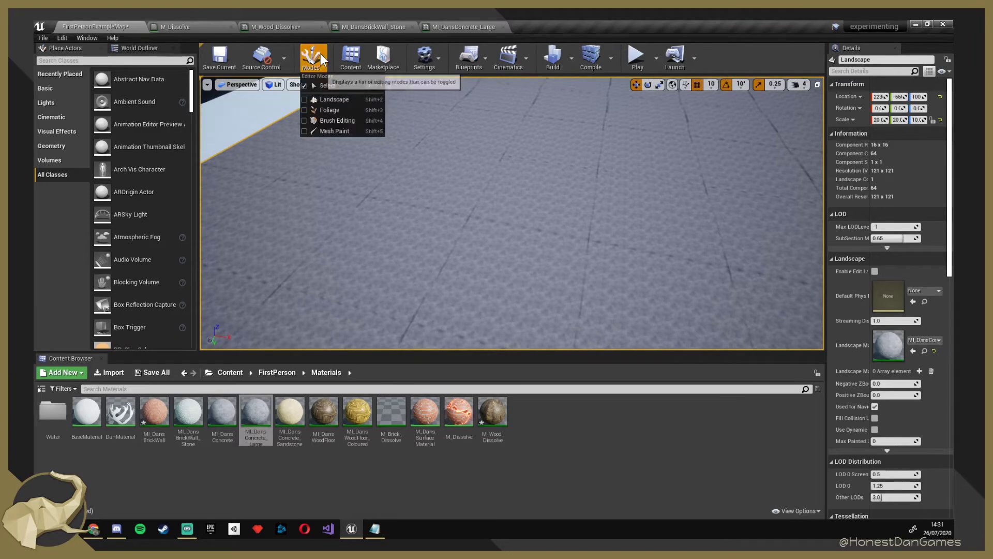
click(334, 100)
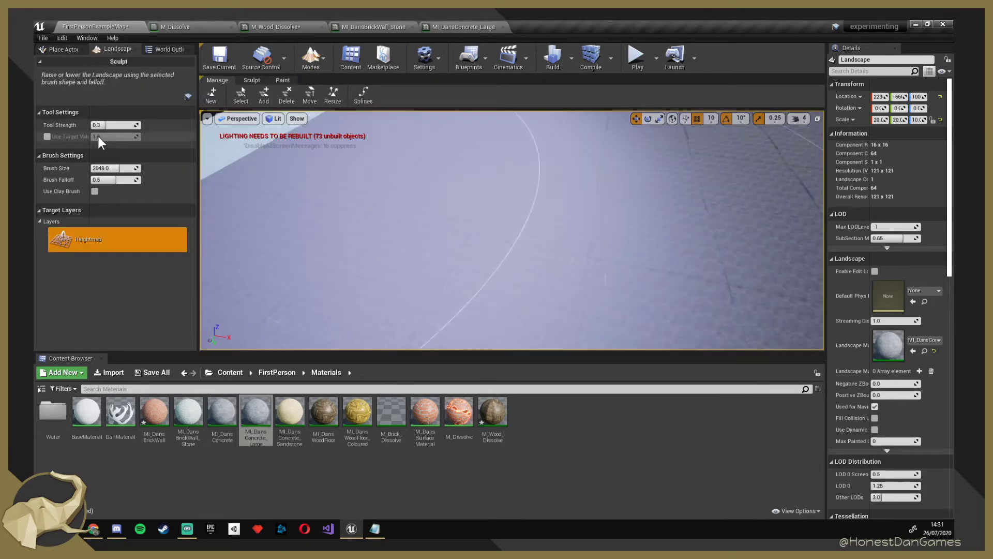
drag(114, 169, 67, 169)
mouse_move(412, 226)
mouse_down()
mouse_move(414, 235)
mouse_move(472, 207)
mouse_up()
right_drag(473, 207, 583, 208)
mouse_move(583, 207)
mouse_down()
mouse_move(532, 225)
mouse_move(548, 286)
mouse_move(538, 259)
mouse_up()
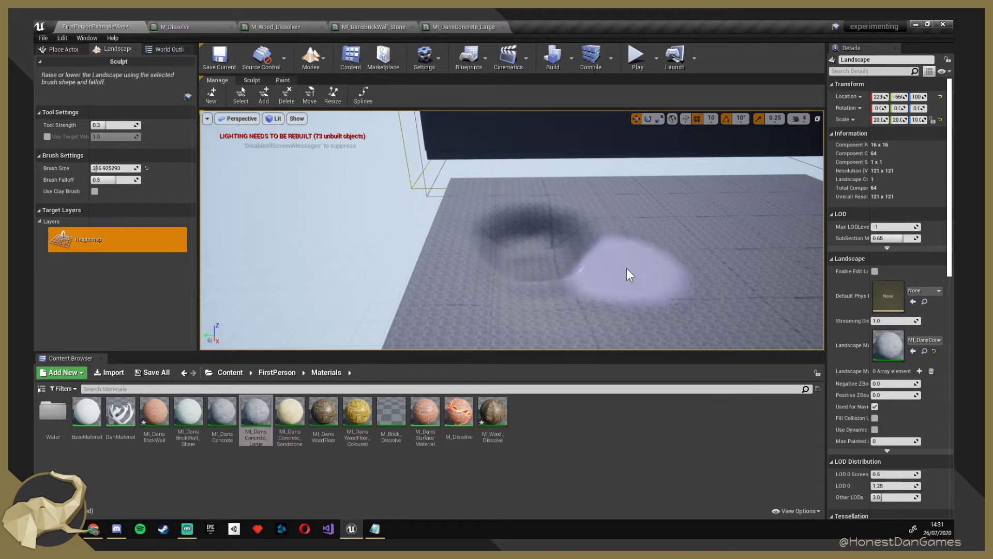
right_drag(629, 275, 486, 275)
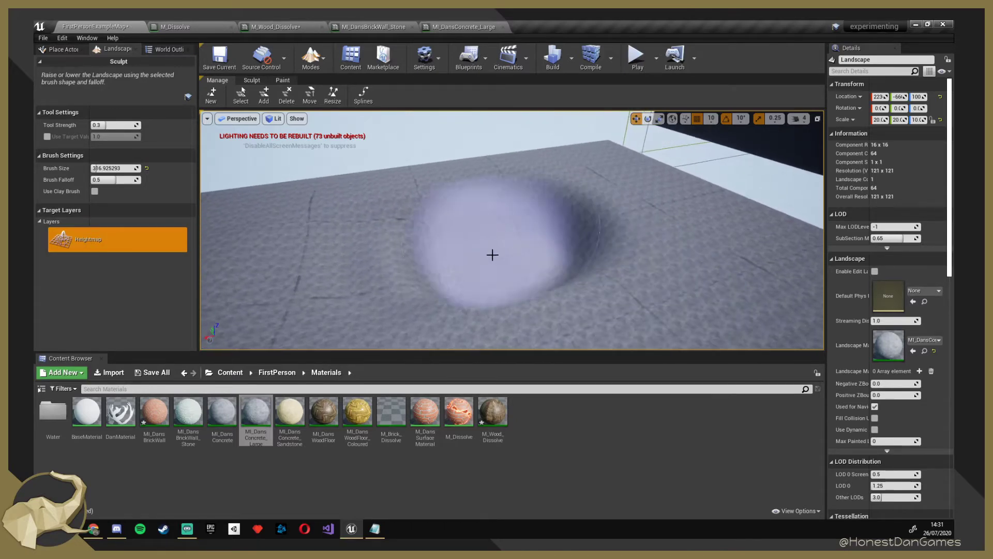
mouse_move(706, 274)
right_down()
mouse_move(737, 274)
mouse_move(641, 284)
mouse_move(595, 310)
mouse_move(646, 295)
mouse_move(609, 248)
right_up()
key(s)
key(d)
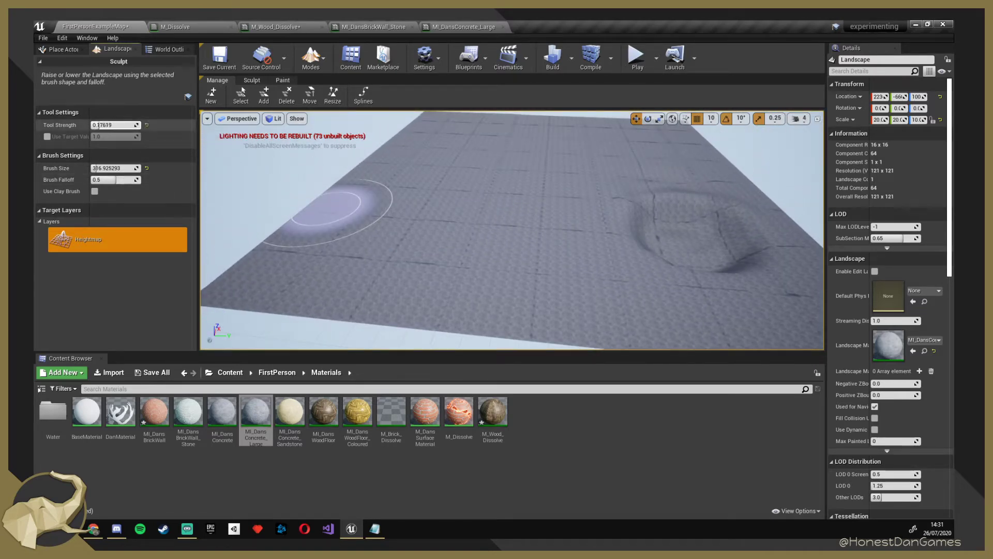
Adjust the sculpting tool strength, set brush falloff to 0.1 and brush size to about 489, and undo the test strokes.
drag(98, 126, 102, 125)
mouse_move(110, 180)
mouse_down()
mouse_move(94, 179)
mouse_move(107, 168)
mouse_up()
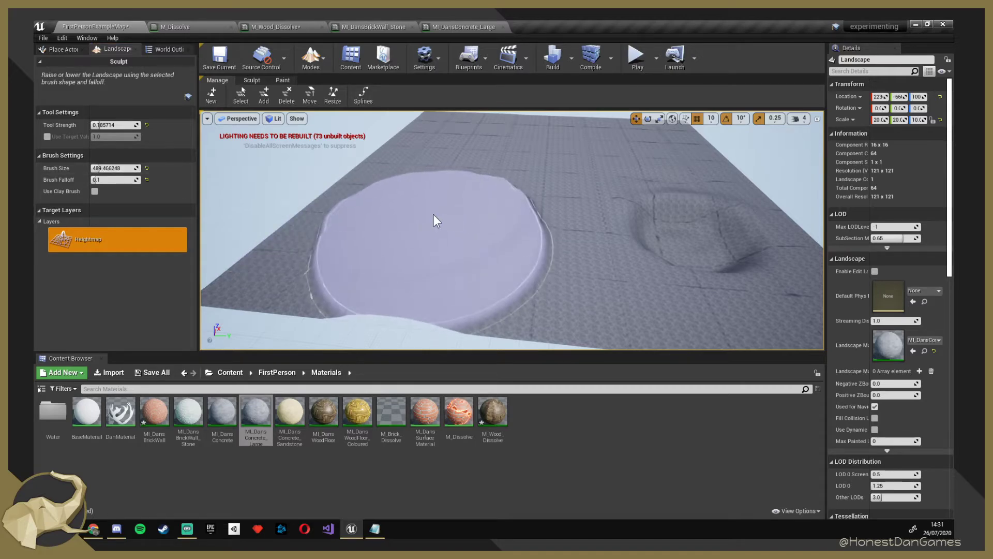
key(ctrl+z)
mouse_move(443, 208)
mouse_down()
mouse_move(419, 222)
mouse_move(432, 207)
mouse_move(424, 245)
mouse_move(455, 245)
mouse_move(463, 217)
mouse_move(420, 222)
mouse_up()
key(ctrl+z)
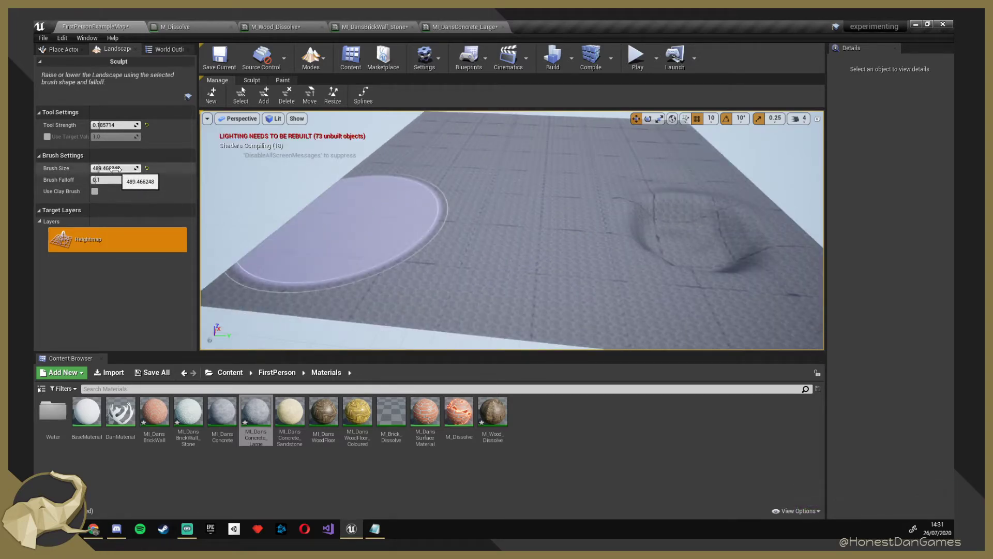
Reduce the brush size to about 187 and carve two more hollows in the landscape, spaced apart from the first.
drag(99, 168, 95, 168)
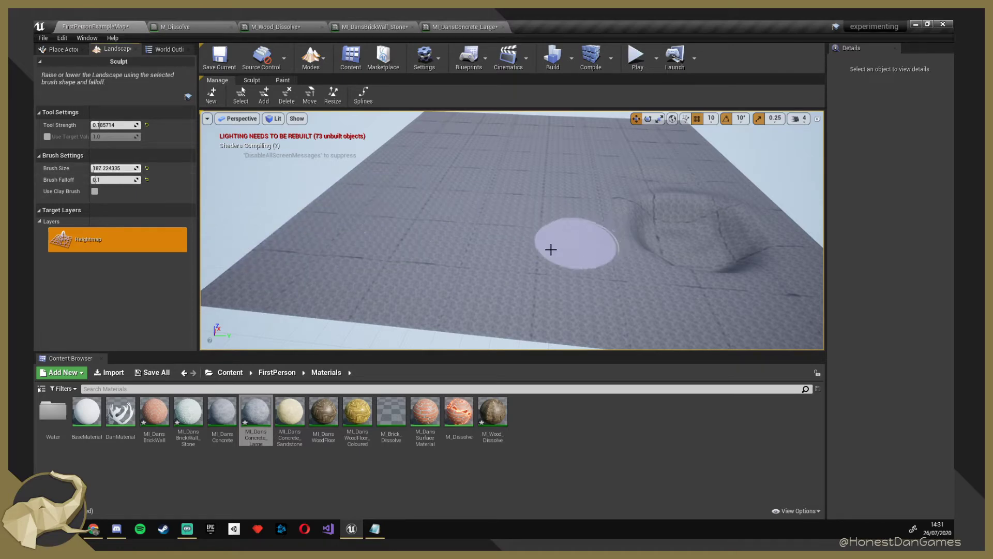
mouse_move(488, 232)
mouse_down()
mouse_move(477, 223)
mouse_move(476, 235)
mouse_move(461, 215)
mouse_move(479, 256)
mouse_move(458, 237)
mouse_move(466, 260)
mouse_move(519, 264)
mouse_move(501, 240)
mouse_up()
key(ctrl+z)
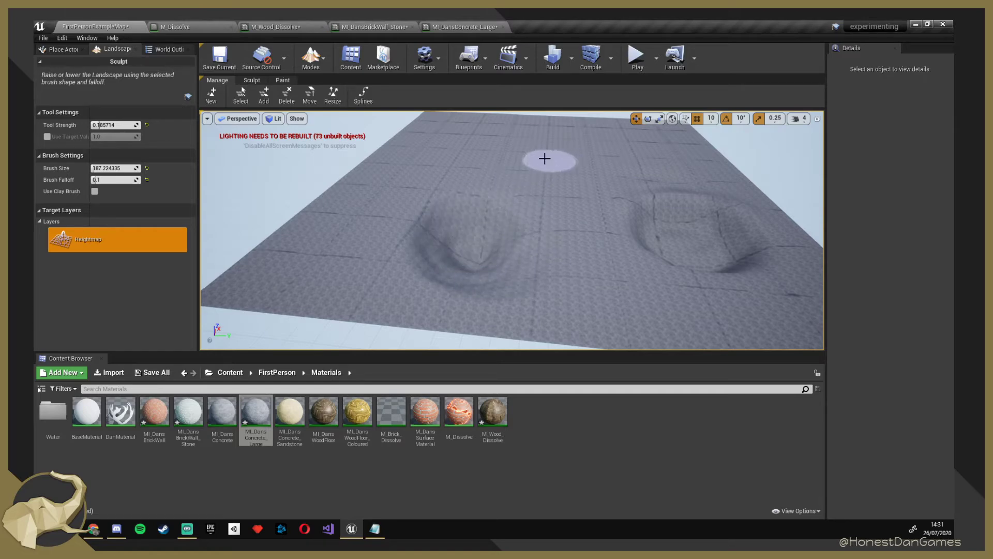
mouse_move(532, 170)
shift+mouse_down()
mouse_move(560, 170)
mouse_move(561, 184)
mouse_move(527, 165)
shift+mouse_up()
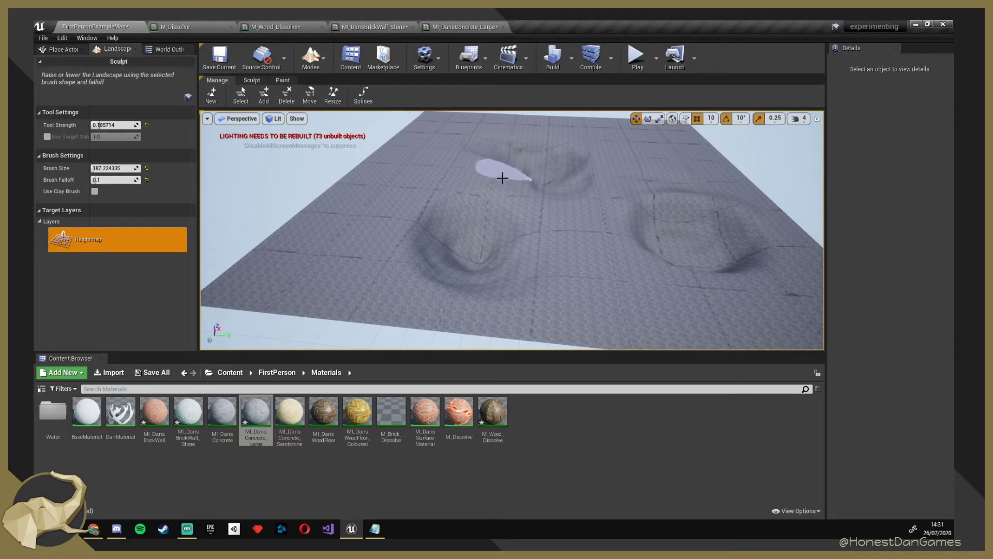
right_drag(562, 190, 429, 202)
right_drag(578, 212, 585, 224)
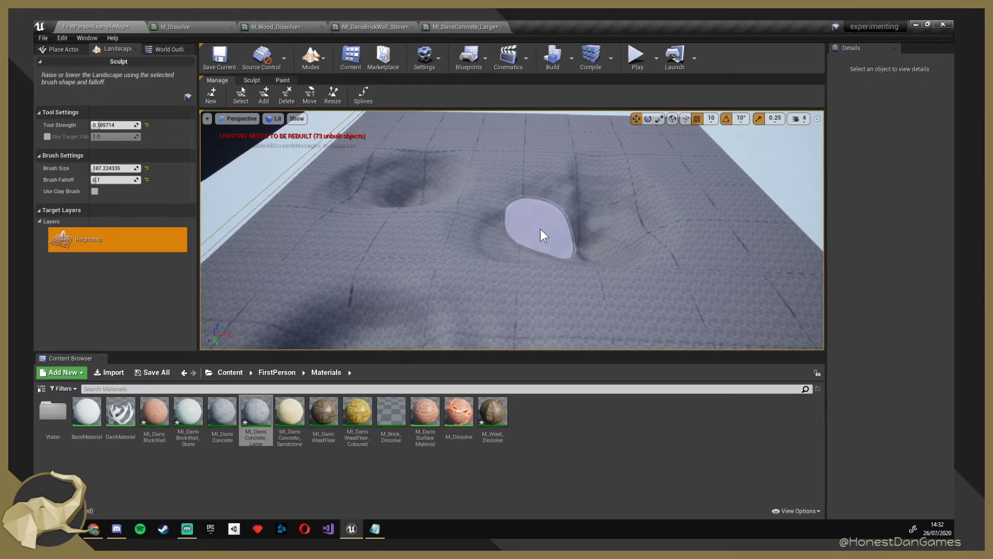
mouse_move(554, 266)
right_down()
mouse_move(522, 258)
mouse_move(505, 284)
mouse_move(538, 248)
right_up()
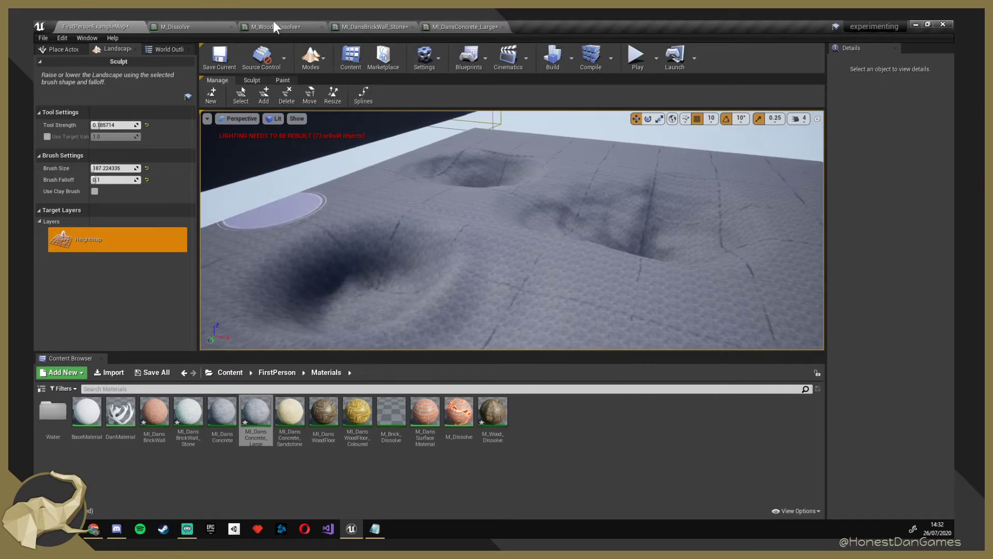
Return to Select mode, place a Plane actor inside the nearest hollow and shift it along X to 2870.
click(311, 56)
click(335, 86)
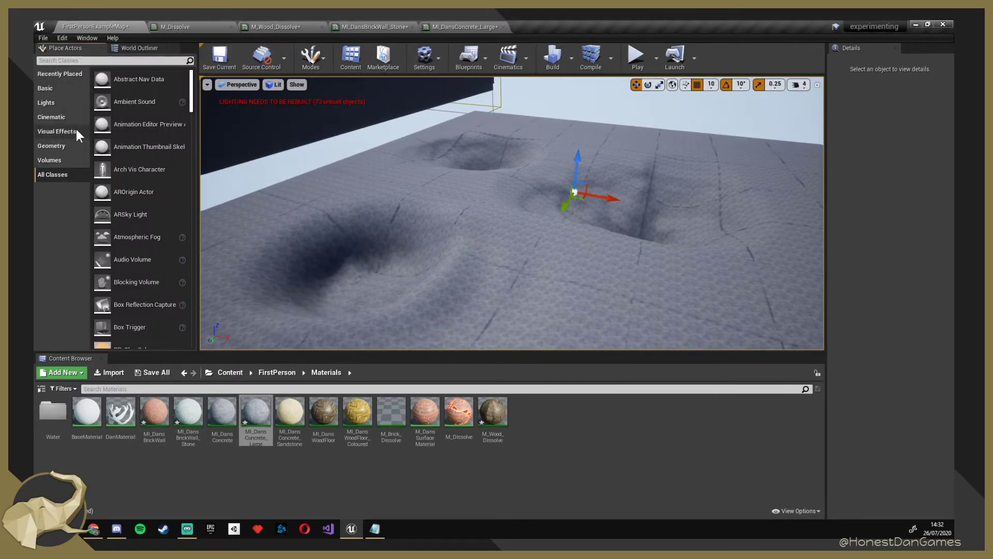
click(66, 61)
text(plane)
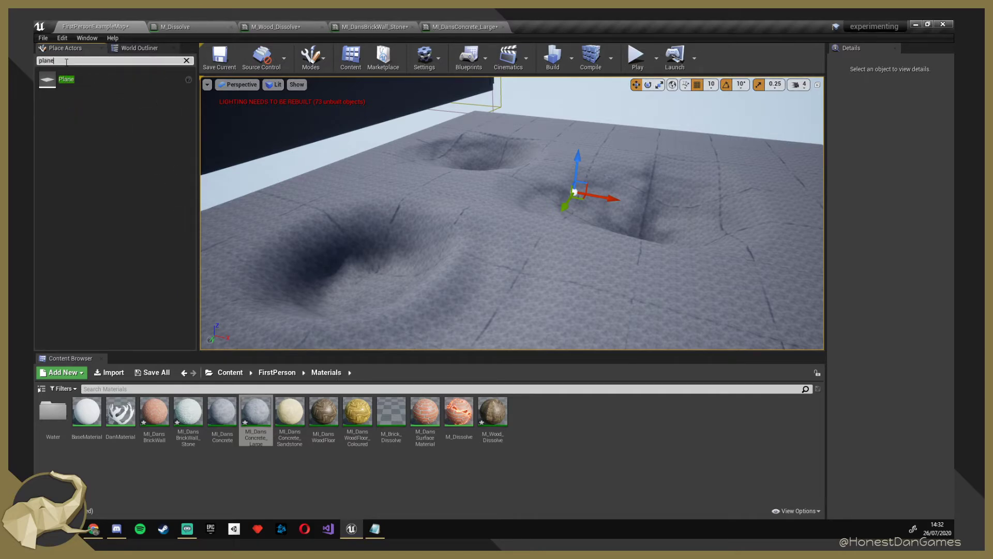
drag(51, 81, 335, 267)
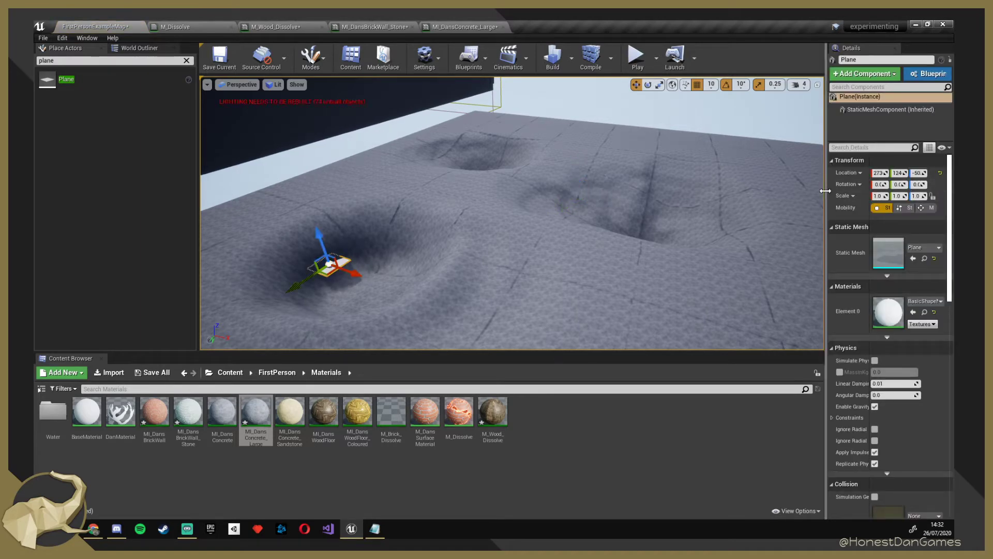
drag(826, 211, 750, 212)
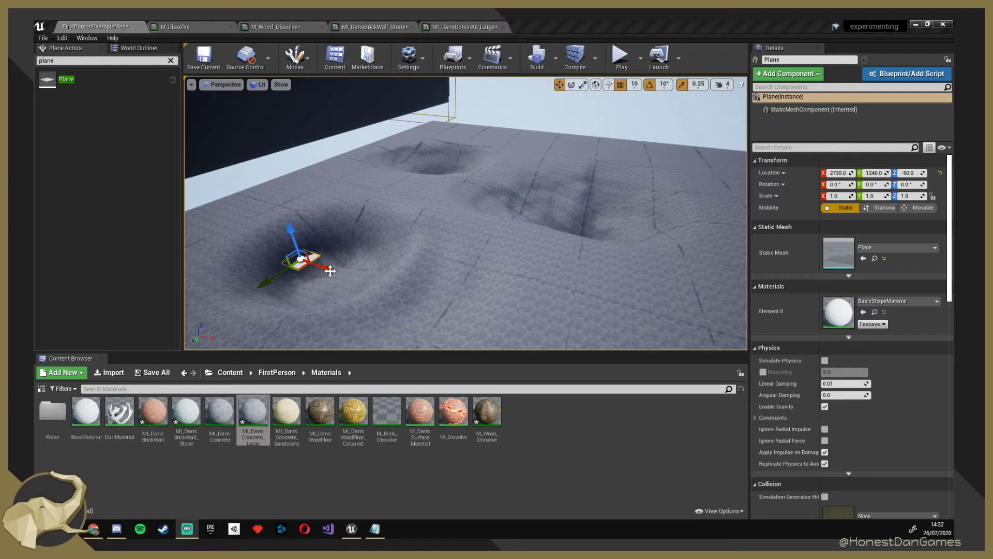
drag(330, 270, 402, 303)
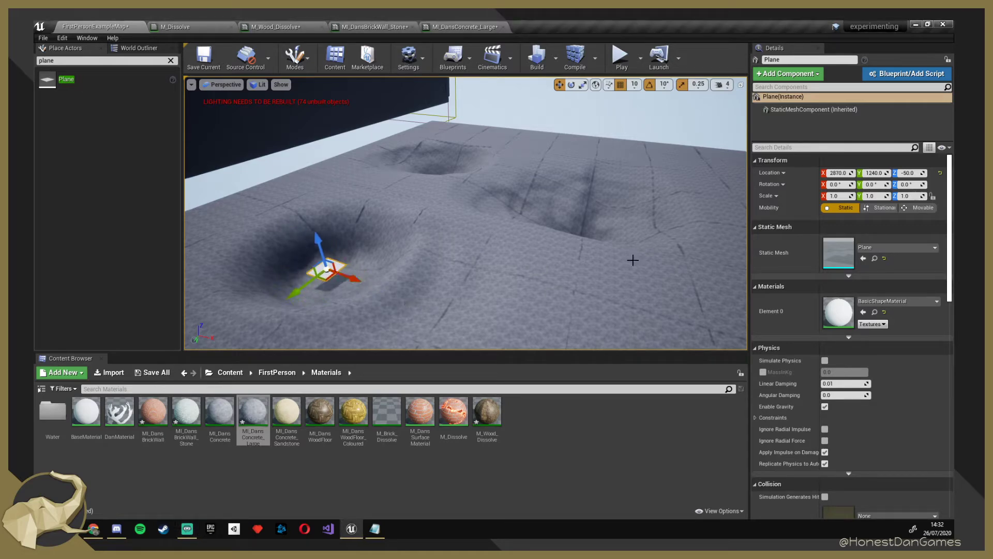
Set the plane's scale to 10 in X and Y, keeping Z at 1, so it fills the hollow.
click(836, 196)
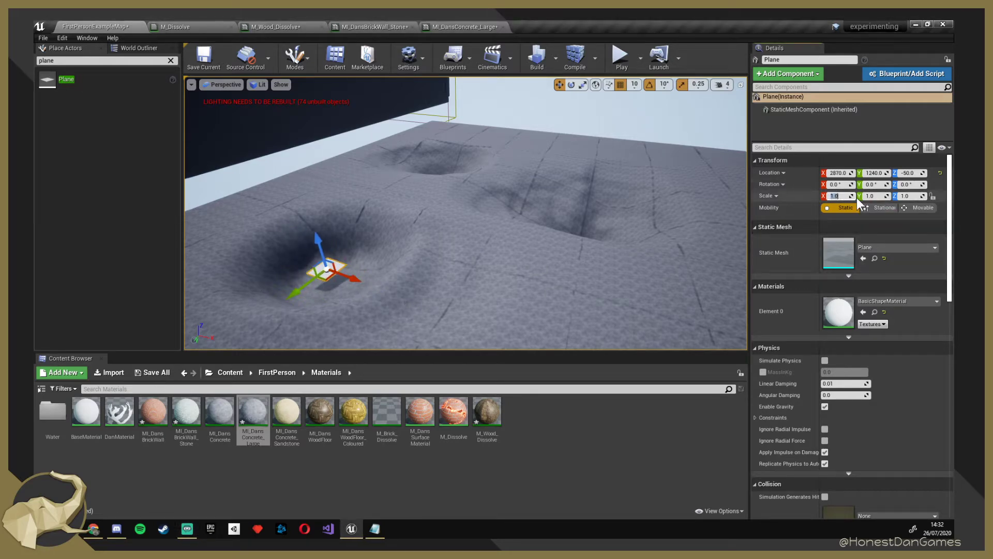
click(931, 198)
text(10)
key(Return)
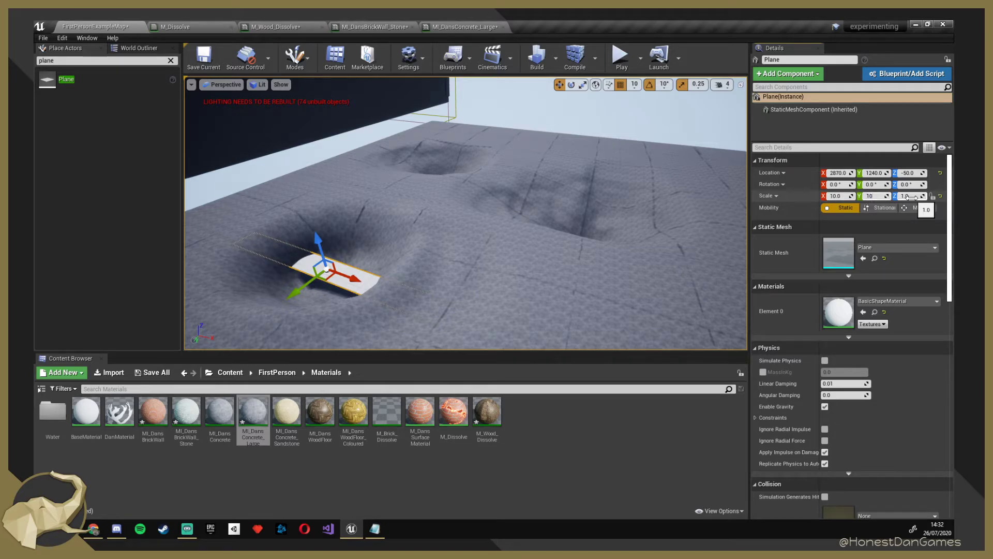
text(10)
key(Return)
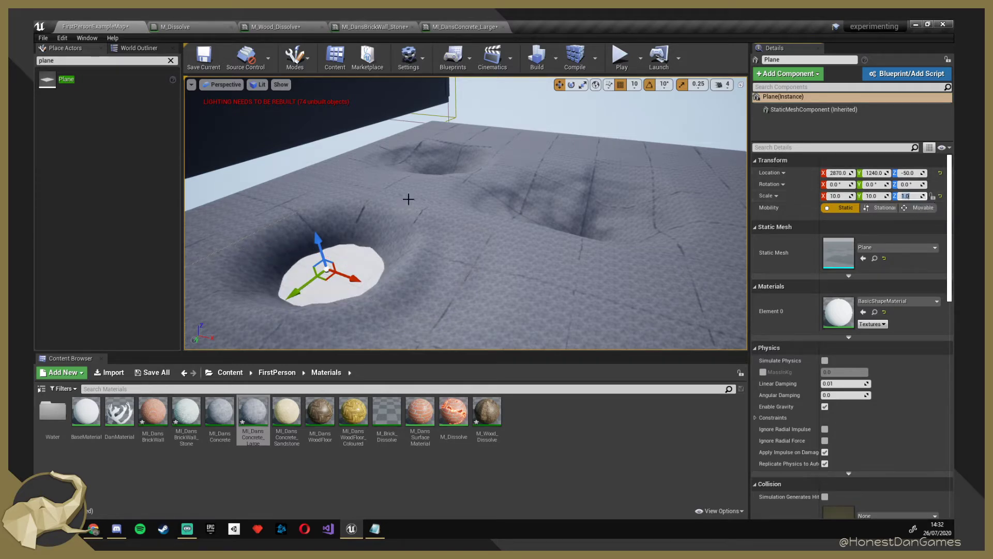
Duplicate the plane twice and position one copy in each of the other two hollows, with the last at Z 50.
click(355, 266)
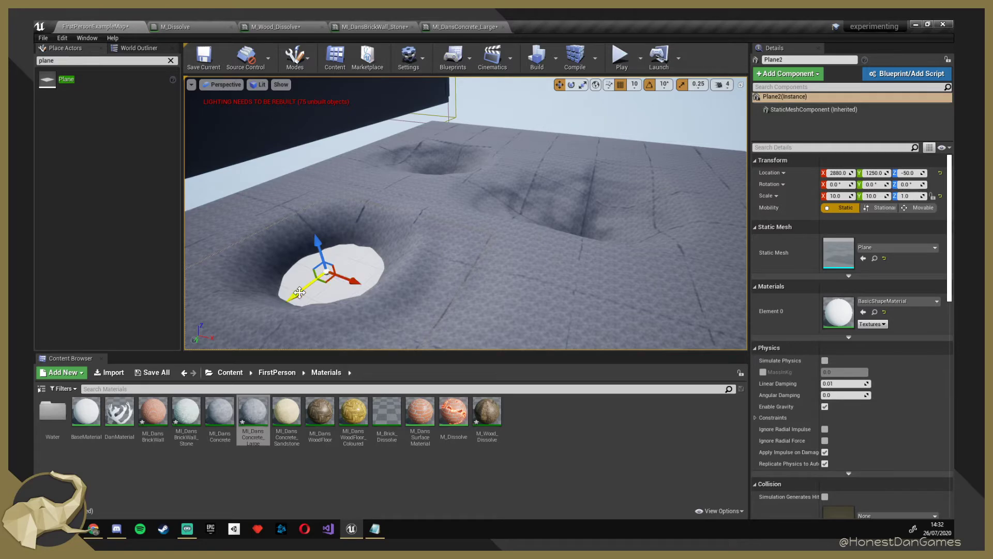
drag(300, 293, 442, 156)
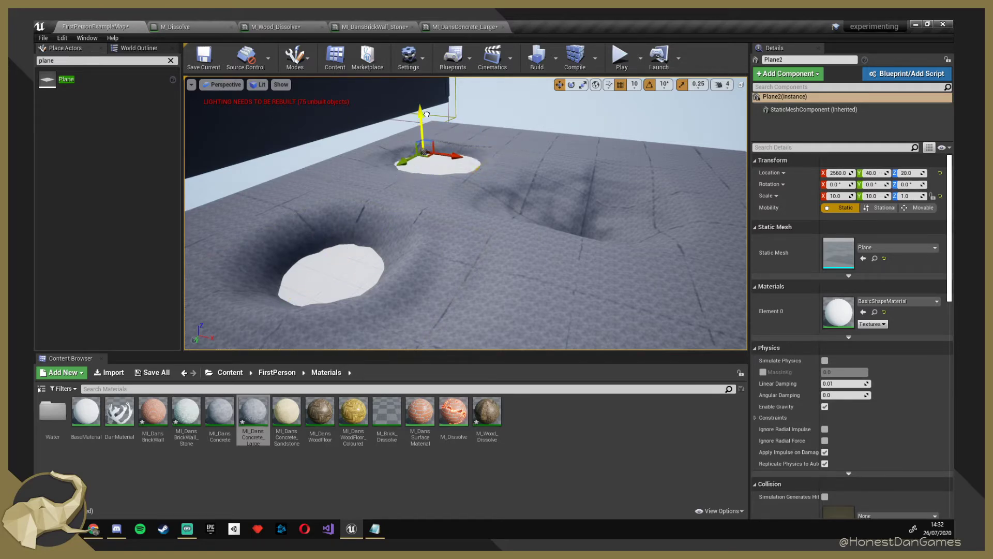
drag(427, 114, 426, 110)
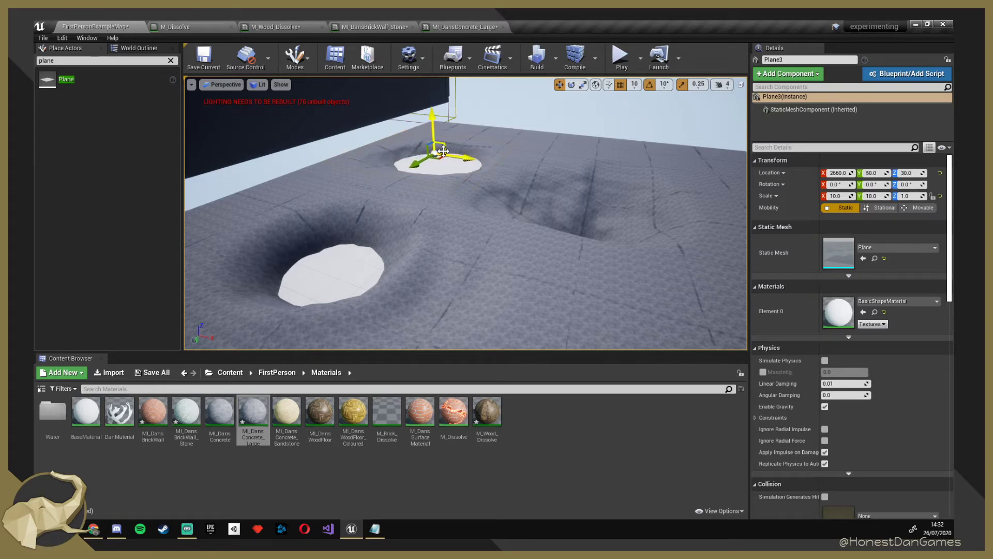
drag(443, 151, 569, 169)
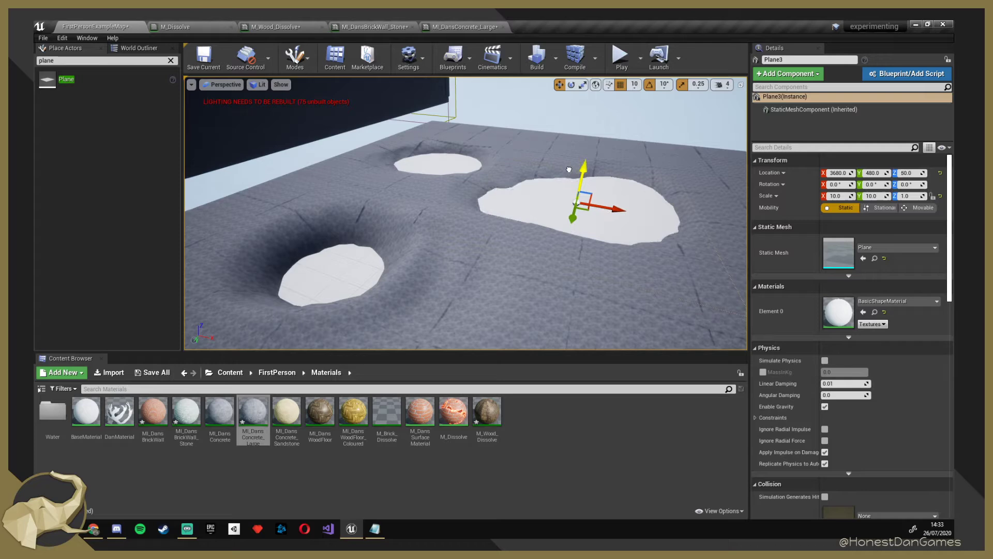
Raise the original plane in the nearest hollow to Z 30 and check how it meets the landscape.
click(334, 258)
drag(316, 239, 310, 220)
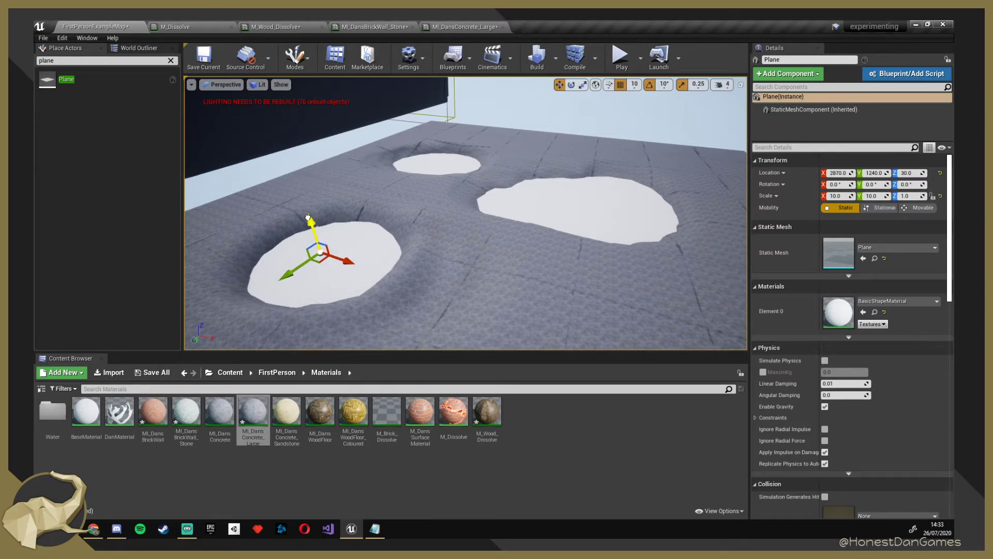
click(509, 275)
right_drag(509, 274, 439, 238)
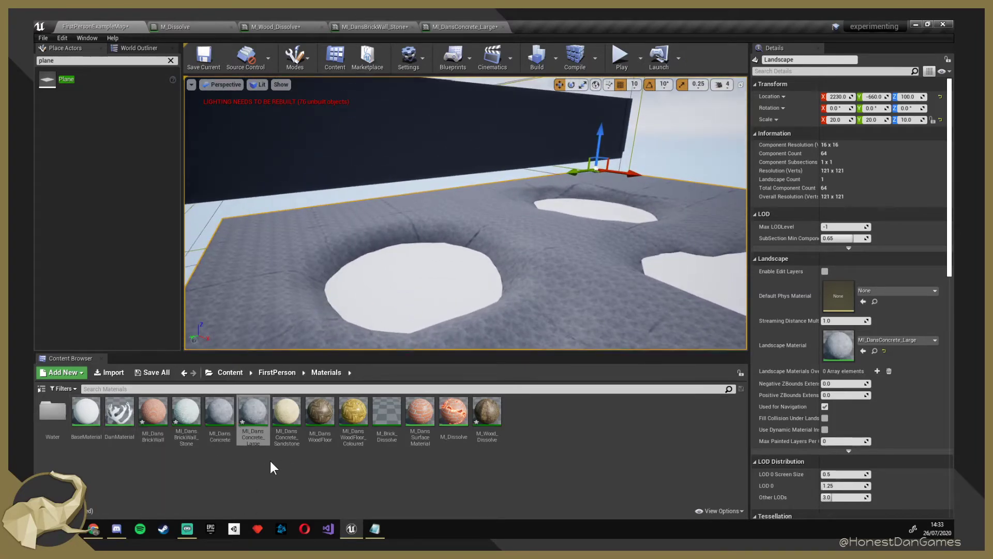
Move MI_DansConcrete_Large into the Water folder, open that folder and select the plane in the nearest hollow.
drag(253, 414, 61, 419)
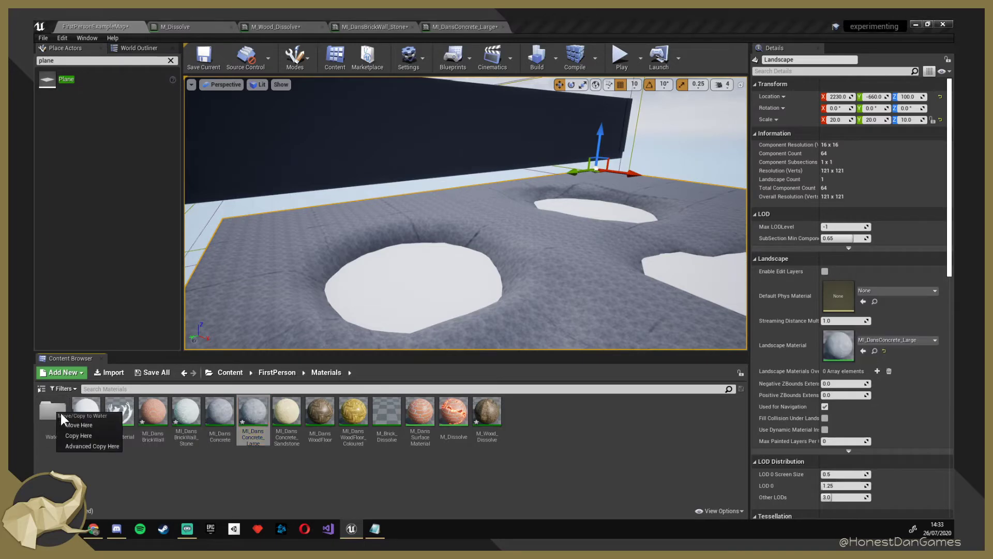
click(78, 424)
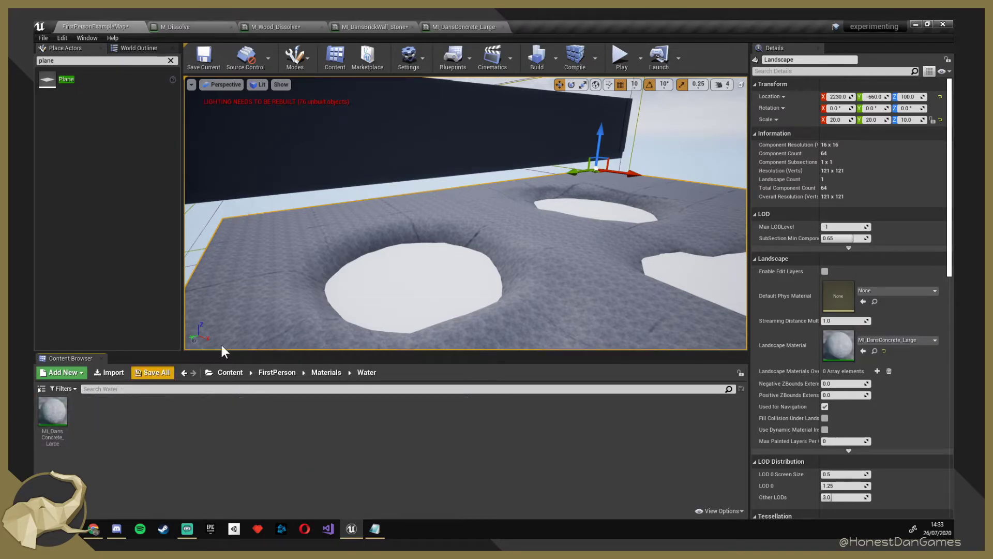
right_drag(278, 300, 303, 278)
key(w)
click(362, 233)
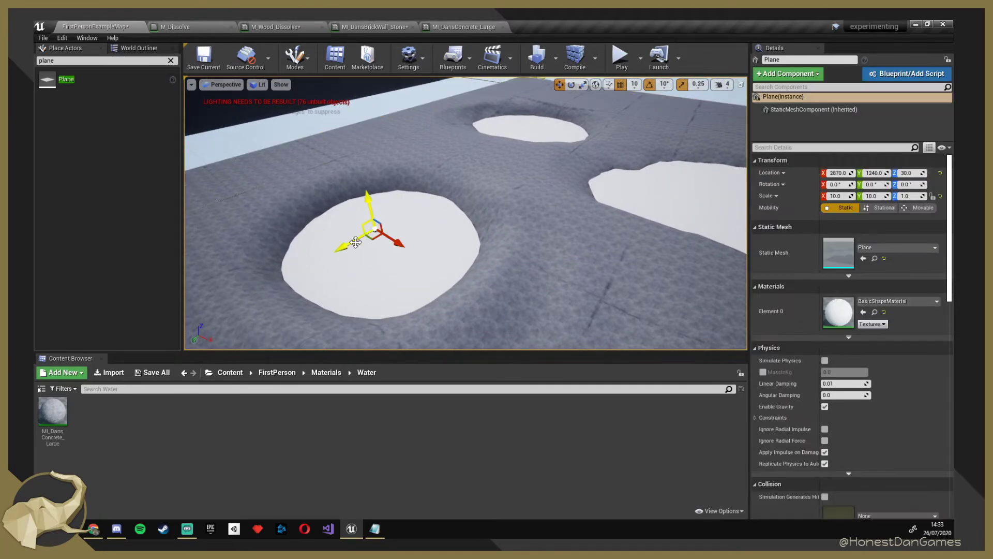
scroll(362, 235, down, 4)
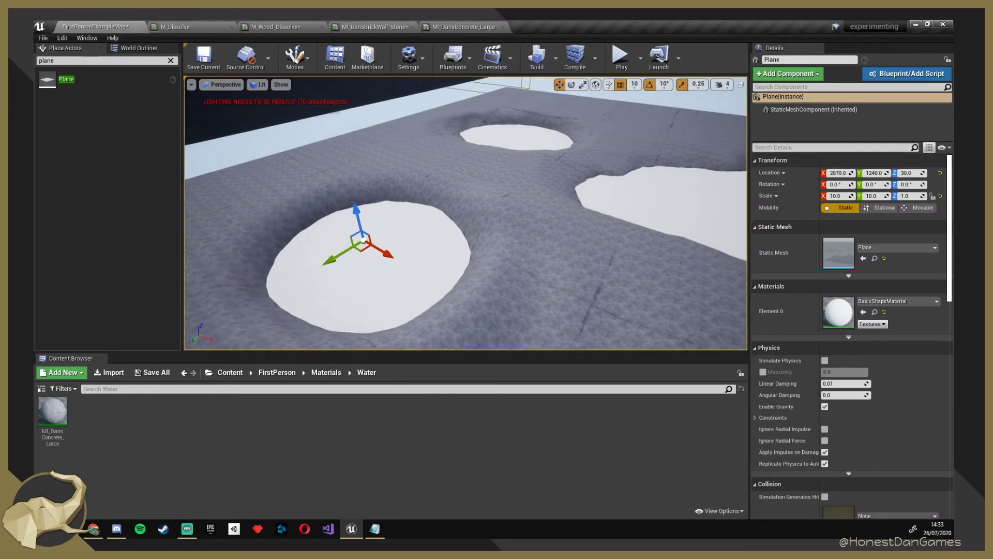
Create a new material in the Water folder and name it M_Water_Type1.
right_click(102, 417)
click(119, 440)
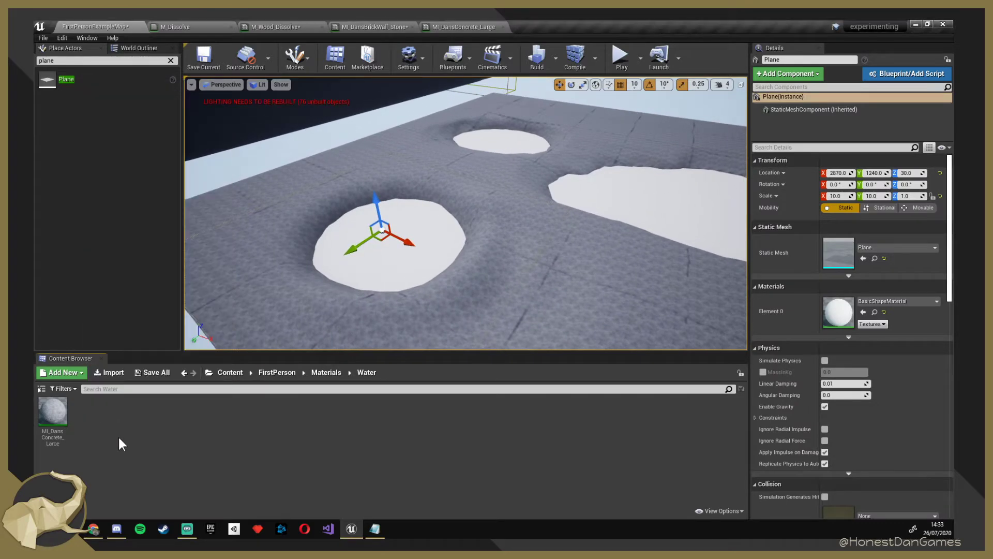
right_click(90, 414)
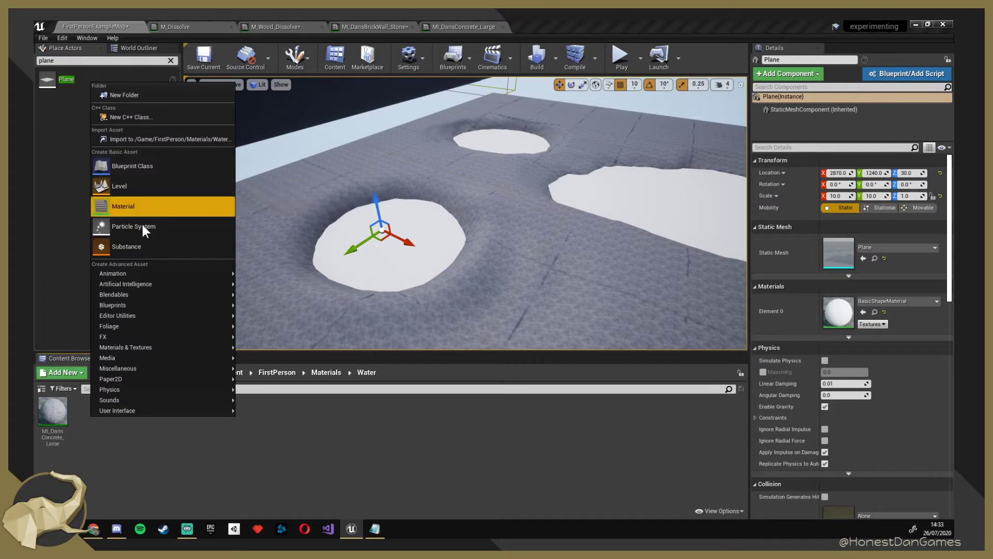
click(128, 453)
right_click(107, 414)
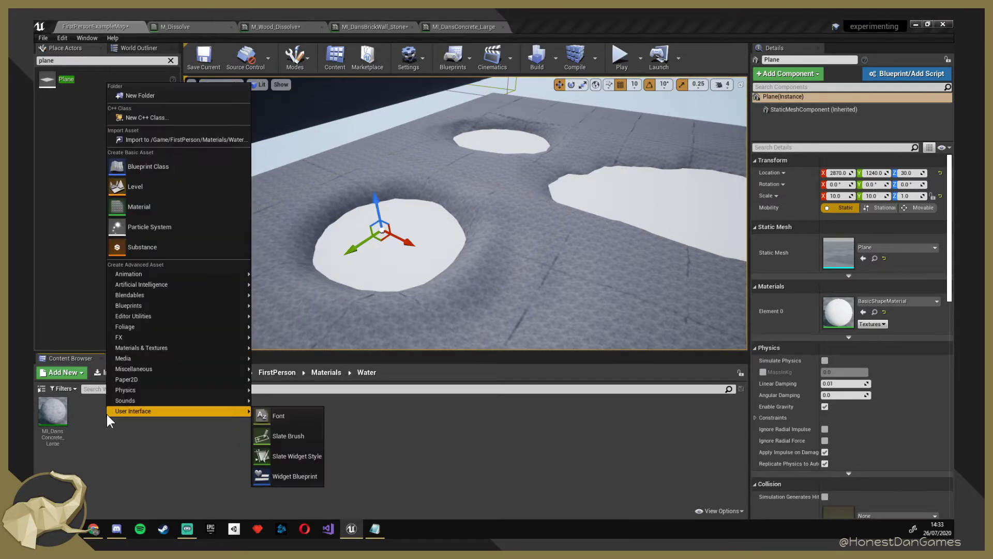
click(150, 209)
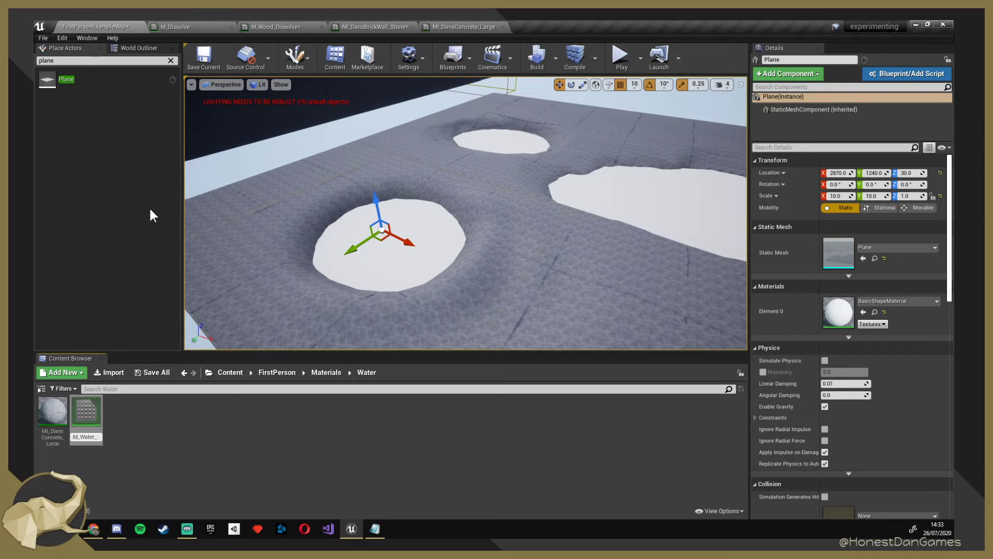
text(1)
key(Return)
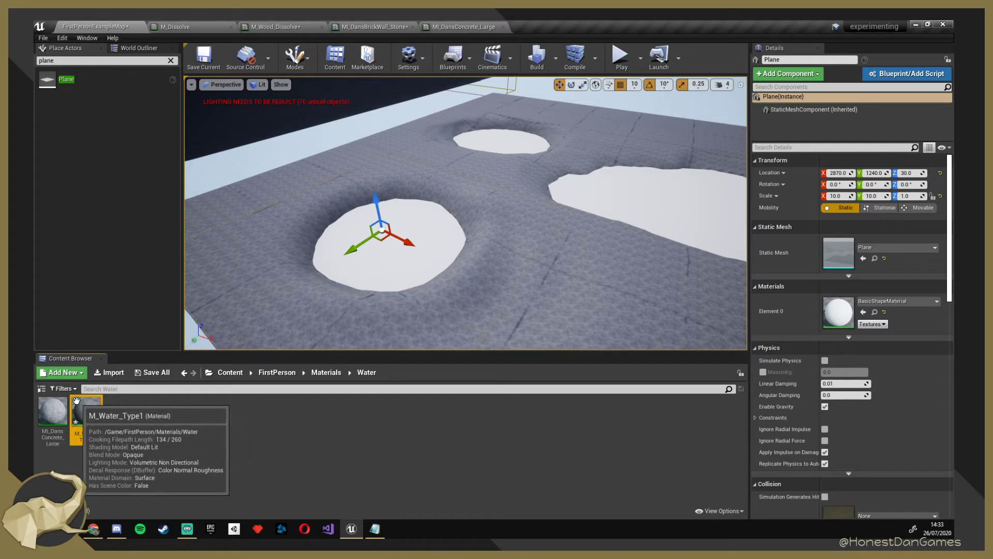
Assign M_Water_Type1 to the plane in the nearest hollow, and open that material with its graph cleared of the stray Mask node.
drag(85, 407, 848, 312)
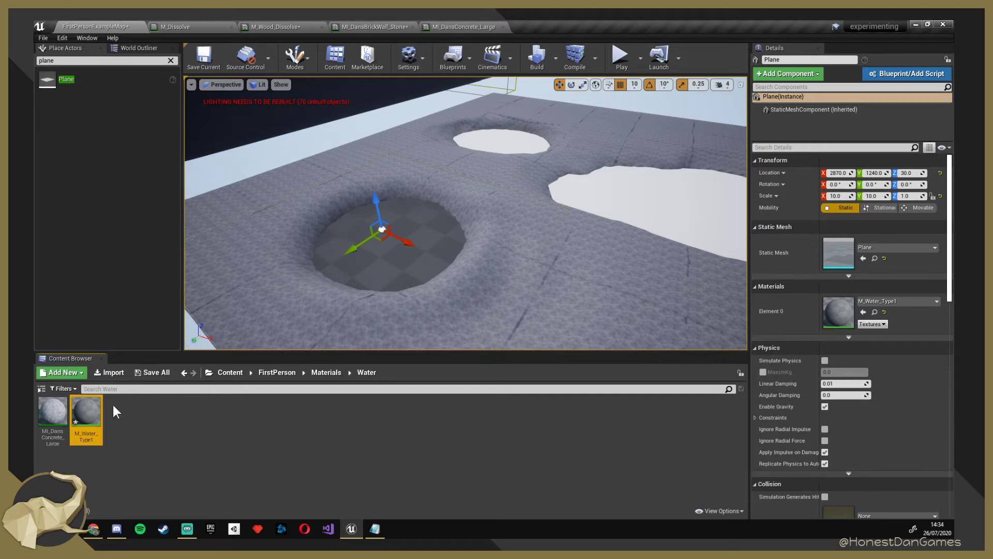
double_click(86, 412)
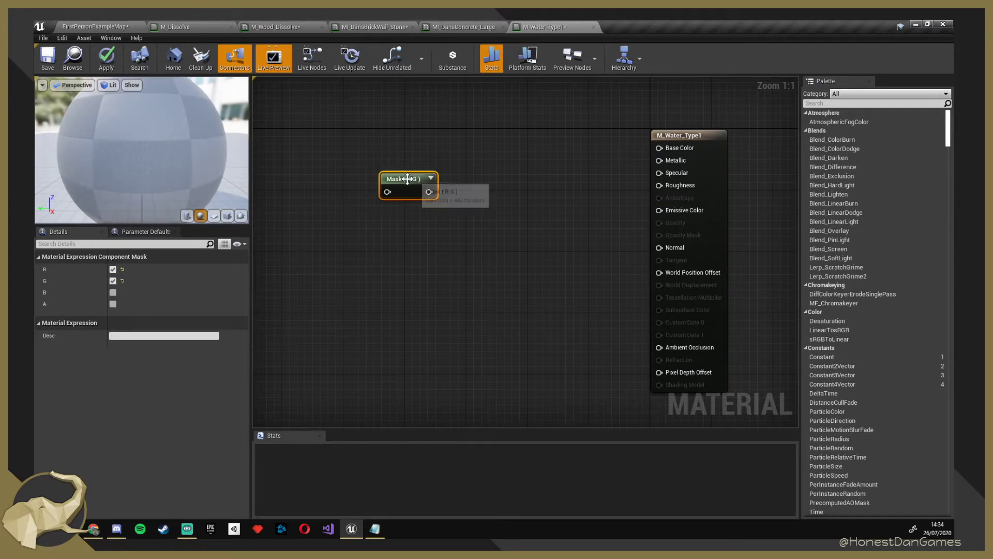
key(Delete)
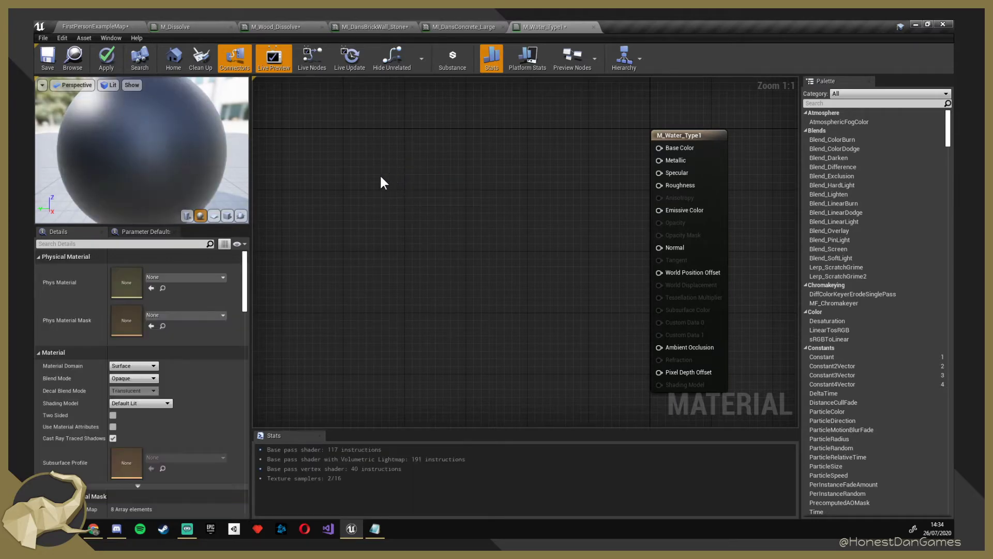
Add a Constant3Vector node to the material and set its colour to light blue (0.118, 0.633, 0.911).
key(3)
click(385, 167)
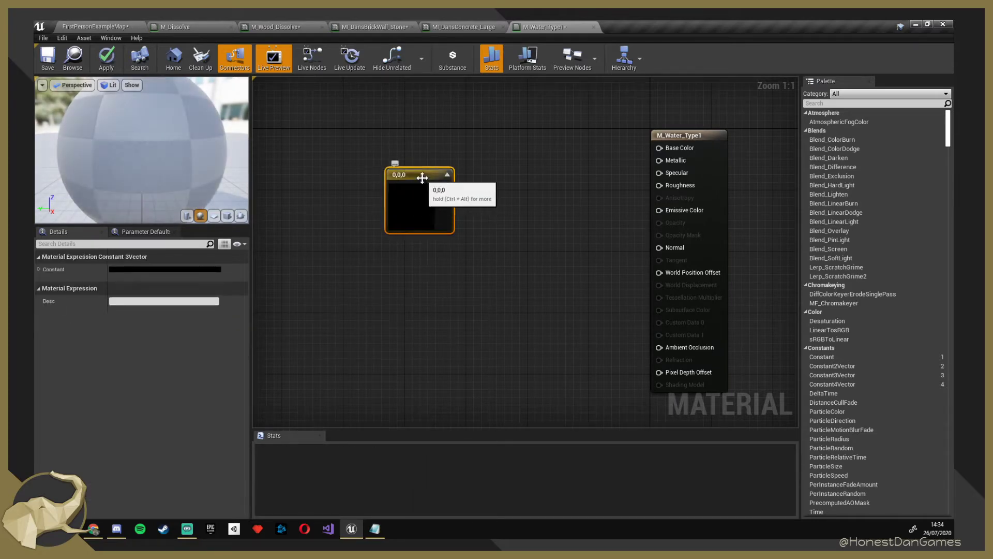
drag(423, 177, 434, 137)
double_click(420, 169)
mouse_move(473, 260)
mouse_down()
mouse_move(453, 224)
mouse_move(445, 243)
mouse_up()
drag(564, 235, 564, 212)
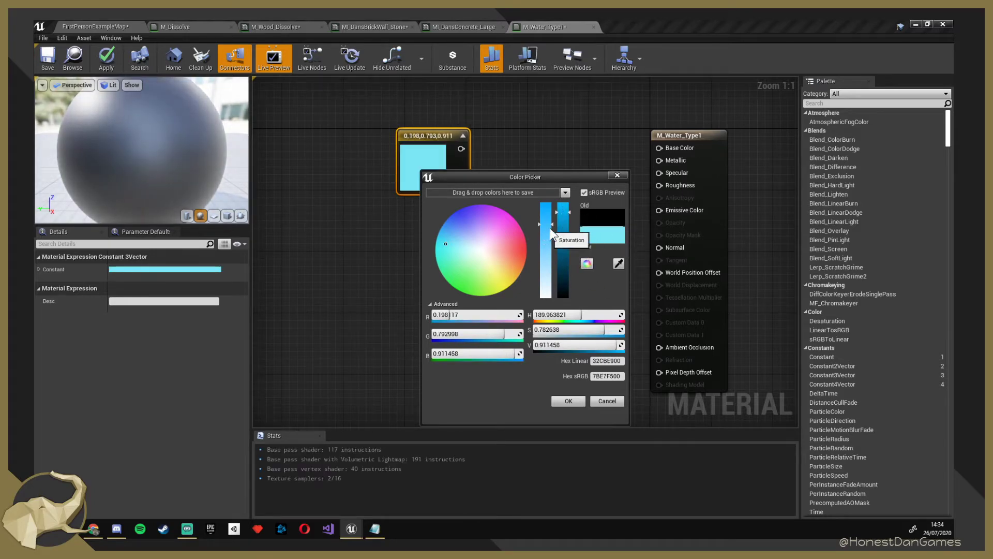
drag(553, 222, 552, 211)
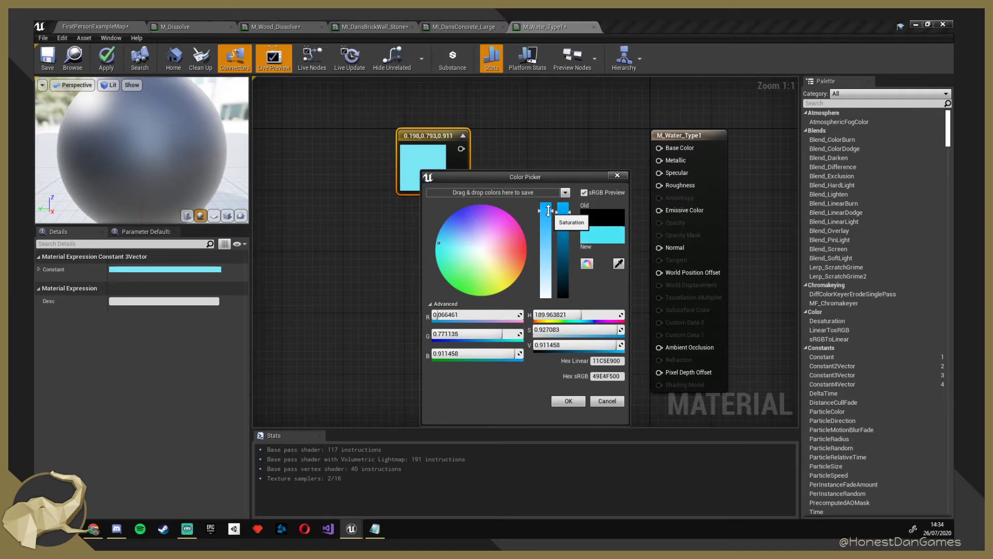
mouse_move(440, 240)
mouse_down()
mouse_move(452, 222)
mouse_move(444, 236)
mouse_up()
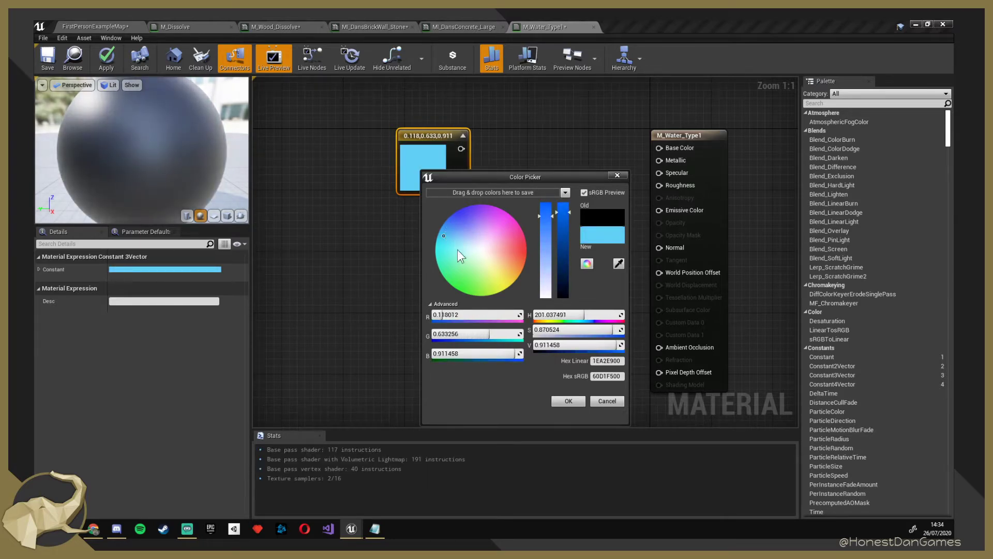
click(594, 400)
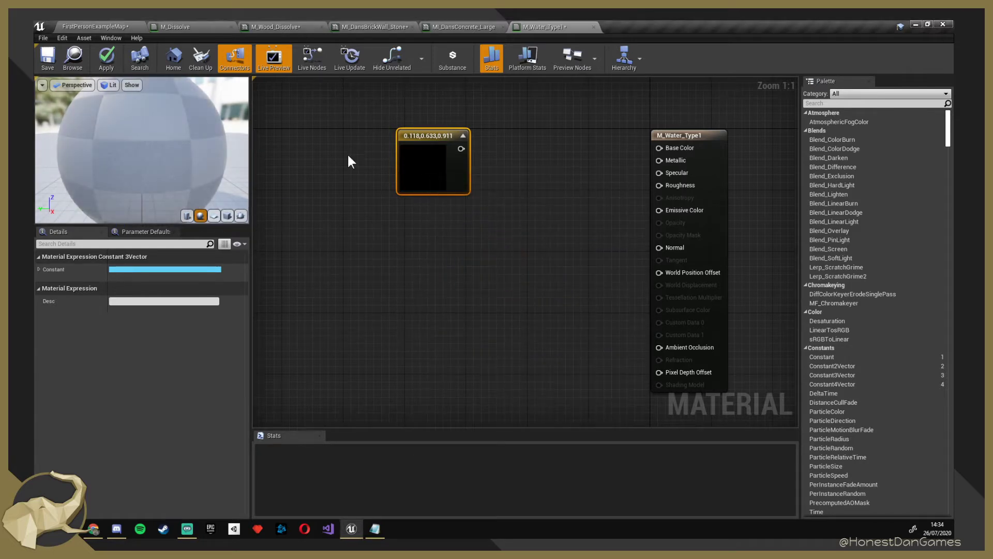
Connect the light blue colour to the material's Base Color and save the material.
drag(461, 148, 659, 148)
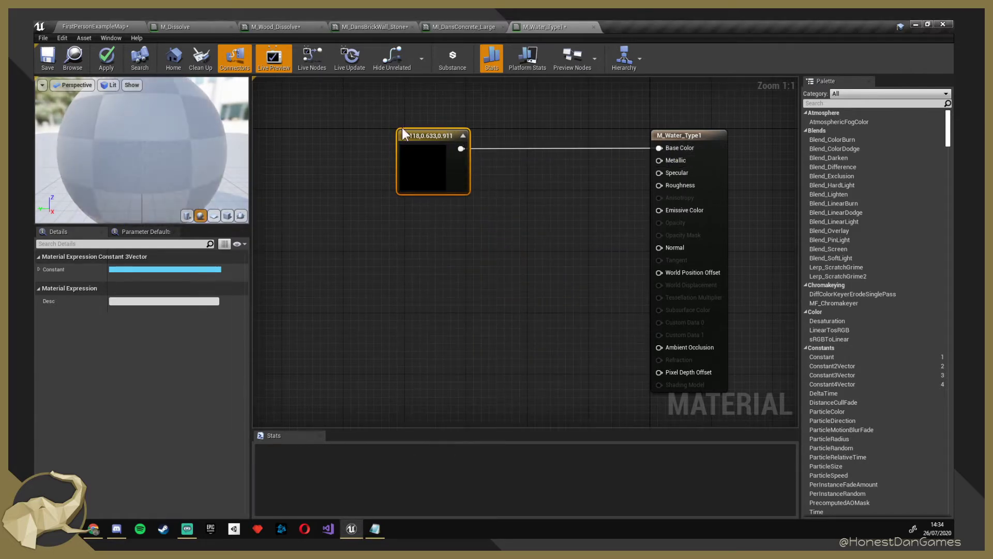
click(50, 57)
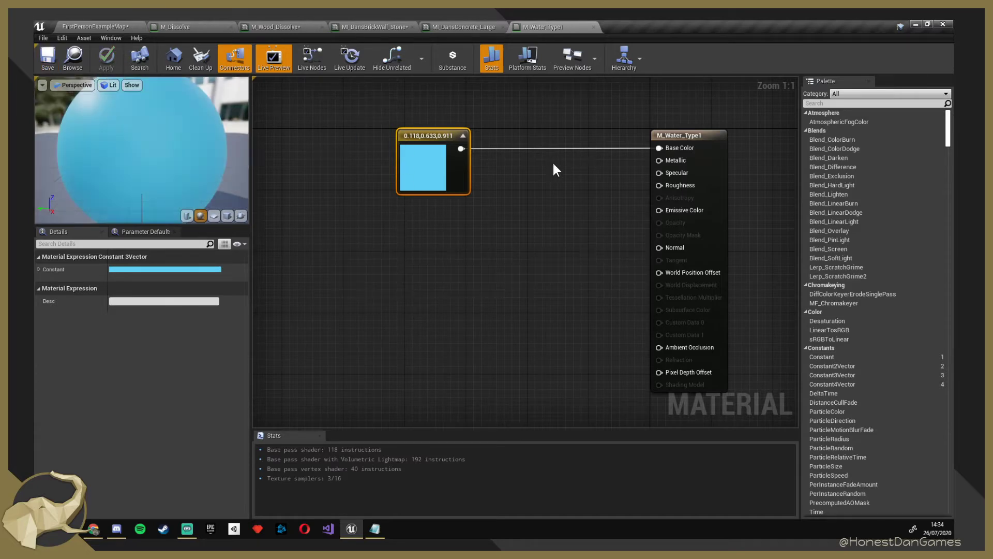
click(691, 135)
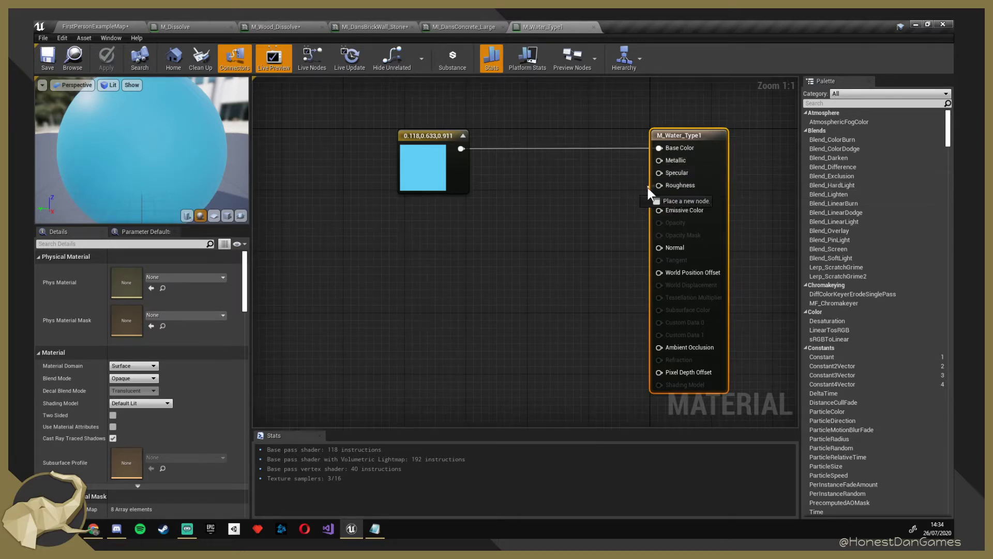
Add two constant nodes with value 0 and connect one to Roughness and the other to Metallic.
click(588, 195)
drag(606, 214, 662, 186)
key(1)
click(582, 178)
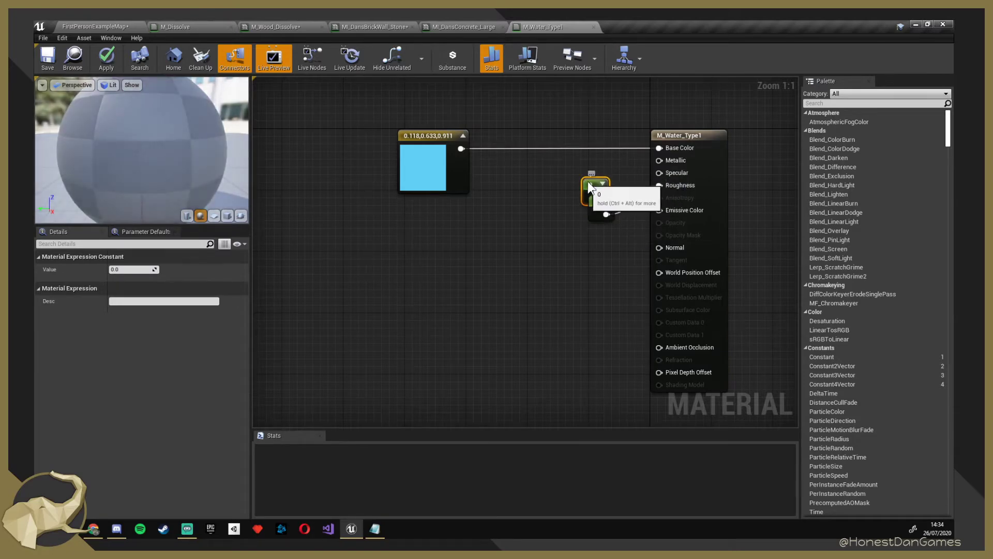
drag(588, 181, 659, 159)
mouse_move(505, 219)
right_down()
mouse_move(460, 217)
mouse_move(486, 219)
right_up()
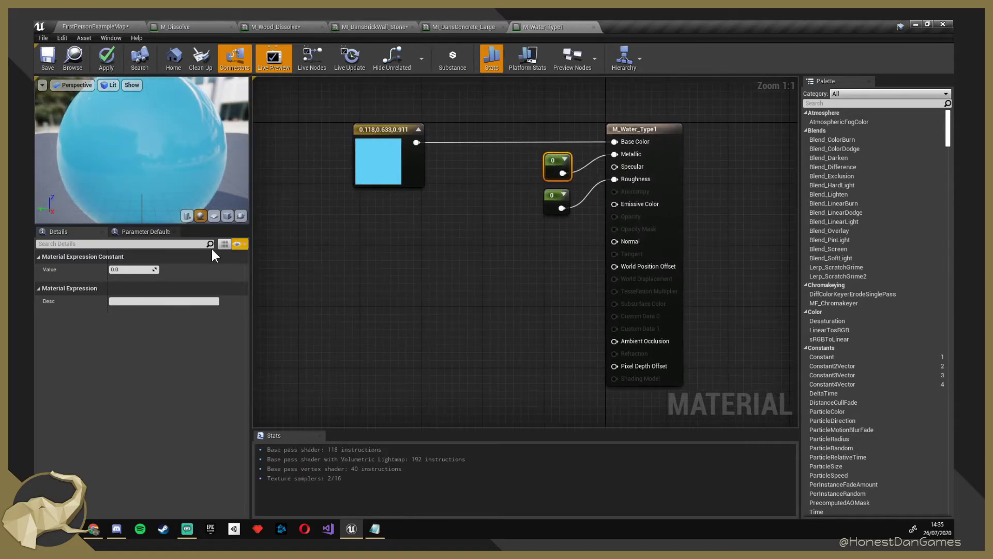
Try a Metallic value of 1 on the material and set the constant back to 0.
click(131, 268)
text(1)
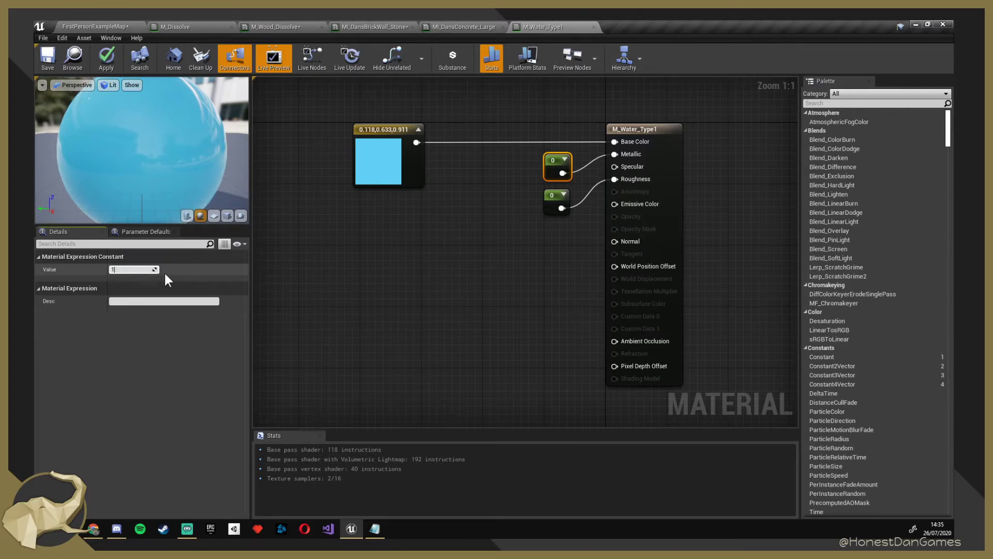
key(Return)
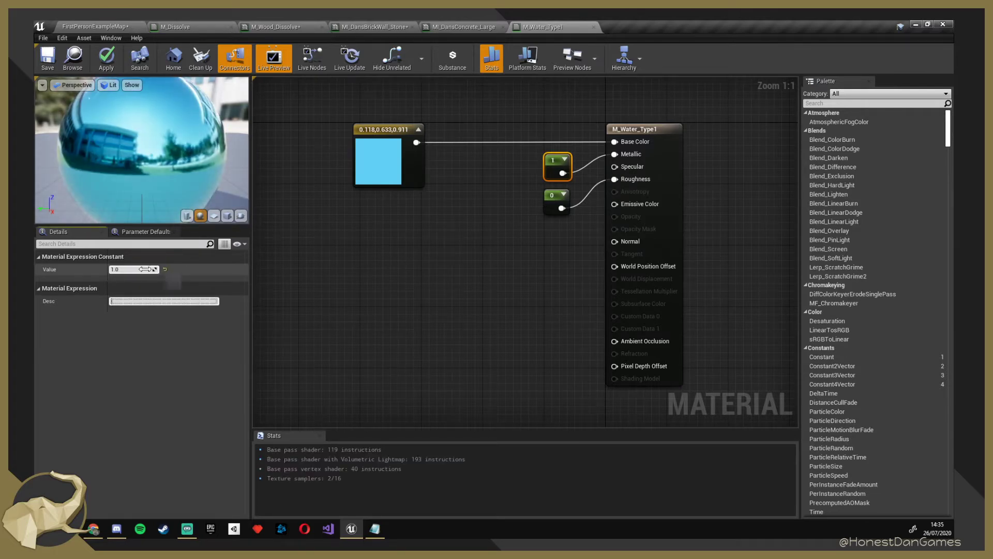
click(128, 269)
text(0)
key(Return)
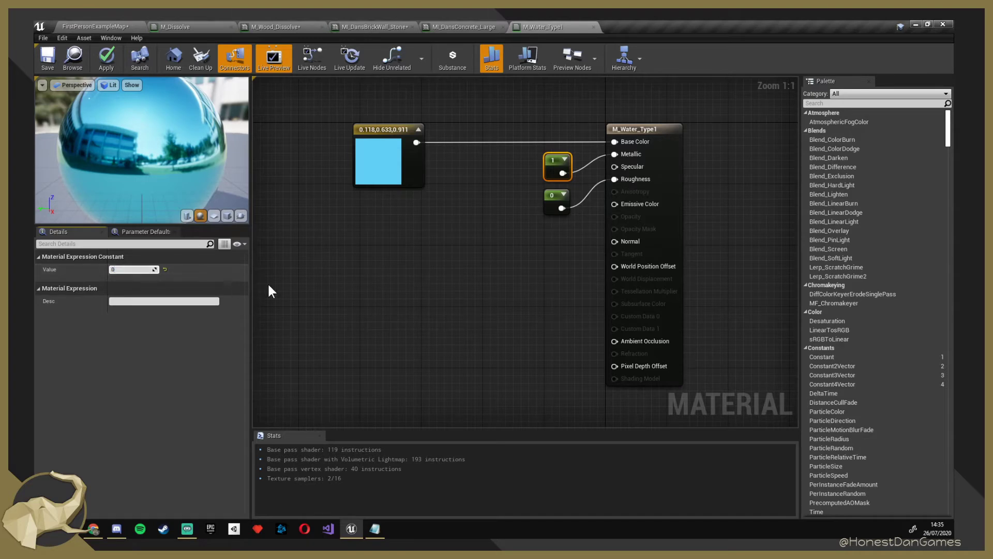
click(516, 310)
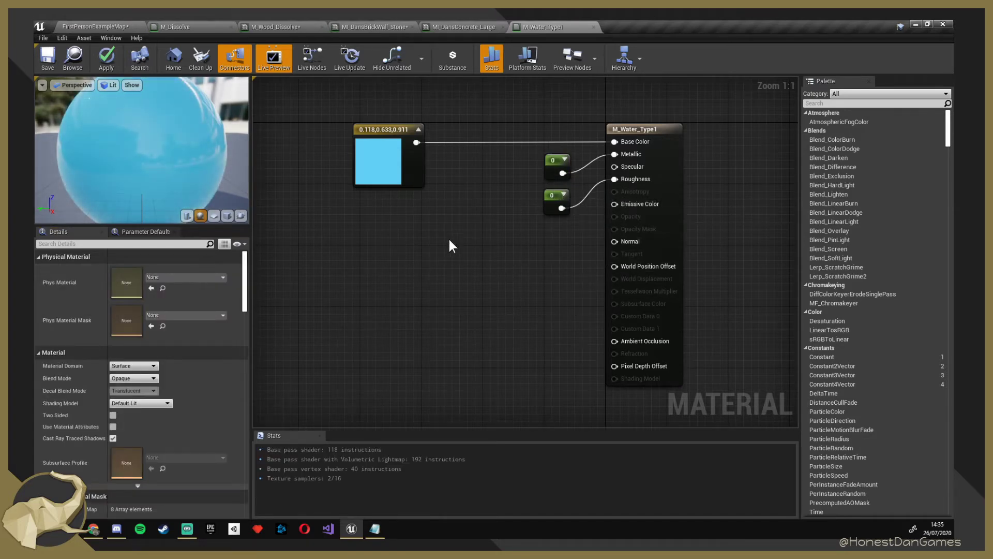
Save the water material and inspect the plane in the nearest hollow up close in the level.
click(48, 57)
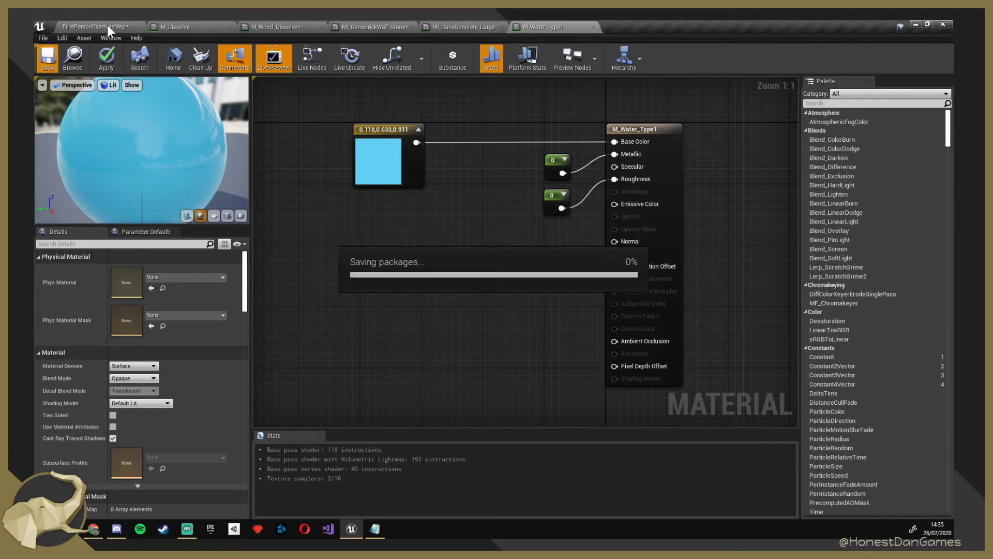
click(107, 26)
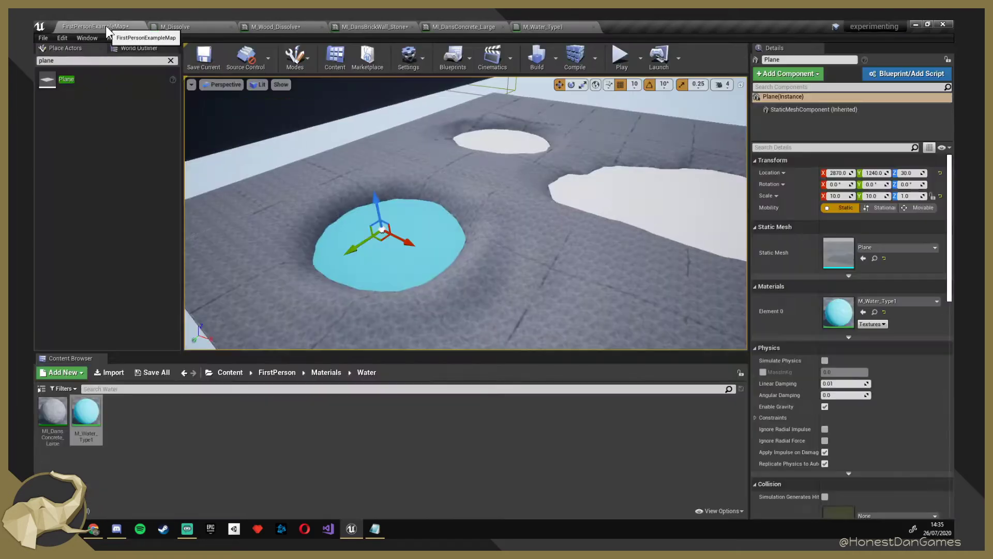
right_drag(337, 128, 344, 183)
right_drag(523, 211, 507, 246)
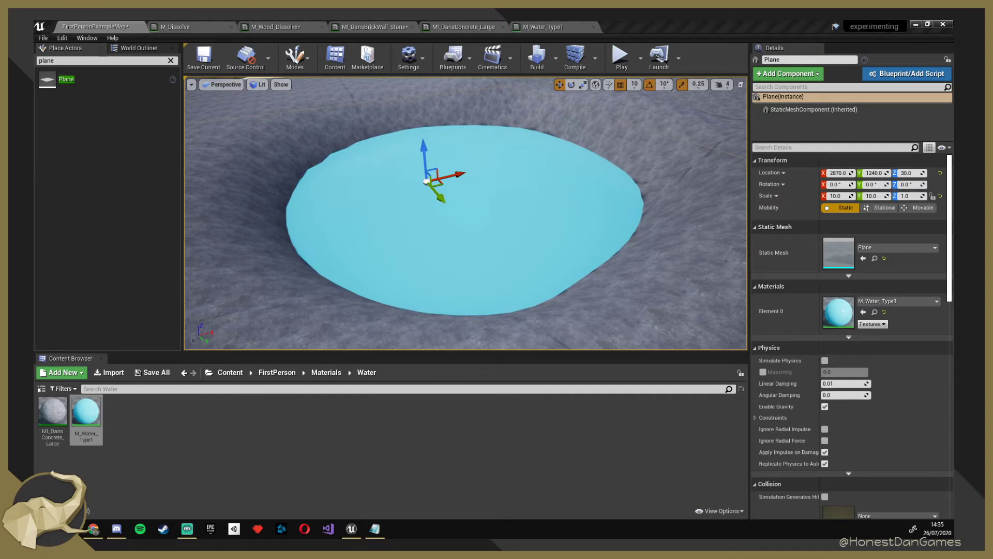
key(alt+Tab)
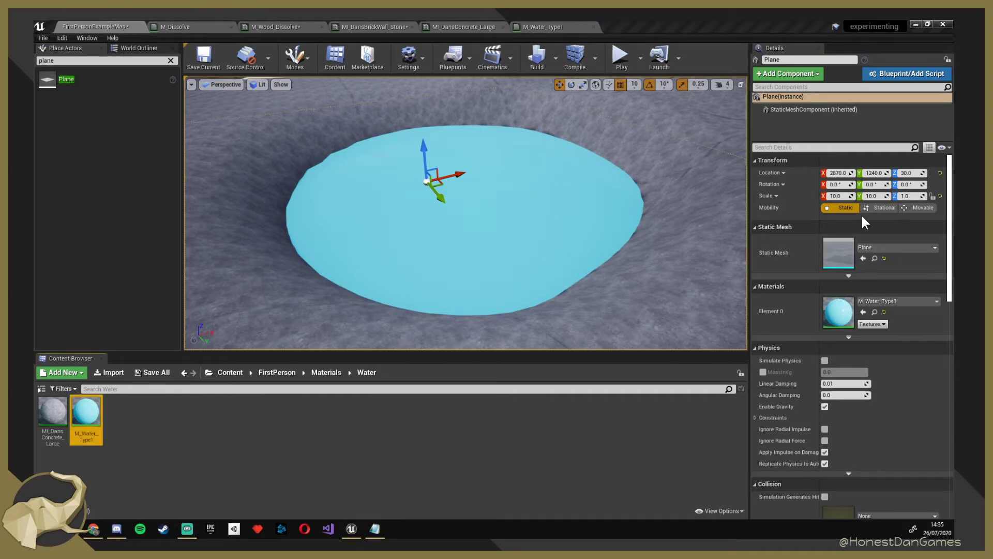
Return to the M_Water_Type1 graph and move the light blue colour node farther from the material output.
click(541, 26)
right_drag(413, 254, 472, 316)
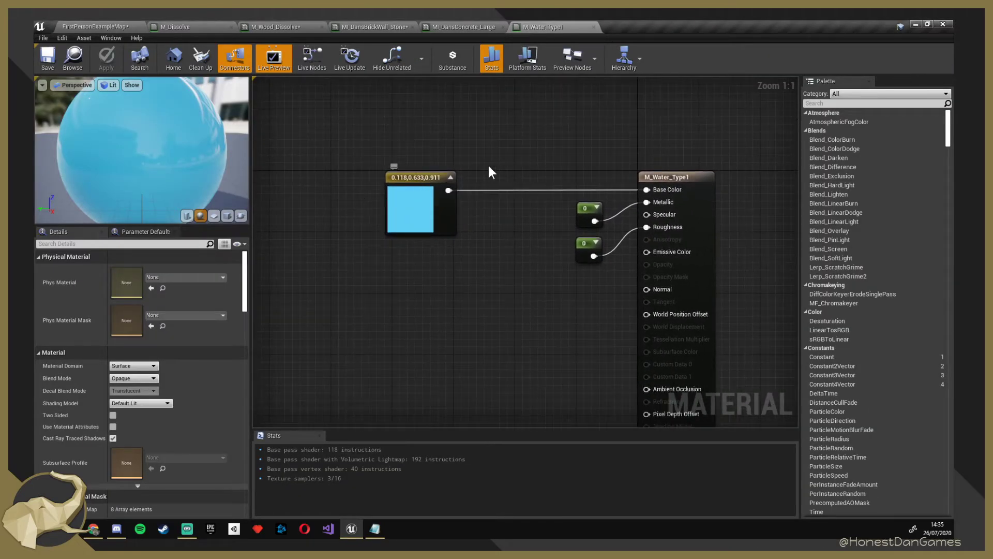
right_drag(450, 267, 574, 257)
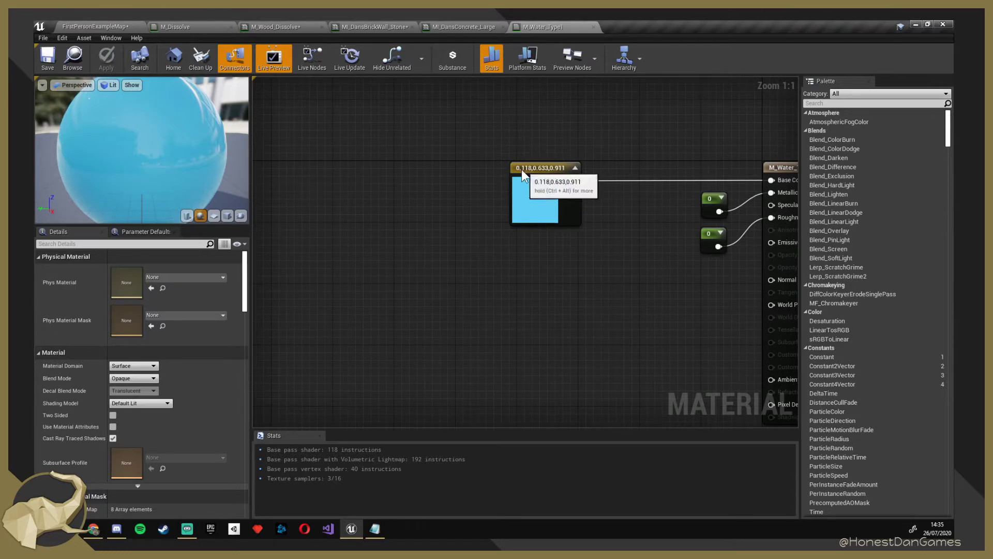
drag(523, 169, 451, 167)
Search the available material nodes for "bound" and for "distanc".
right_click(401, 289)
text(boun)
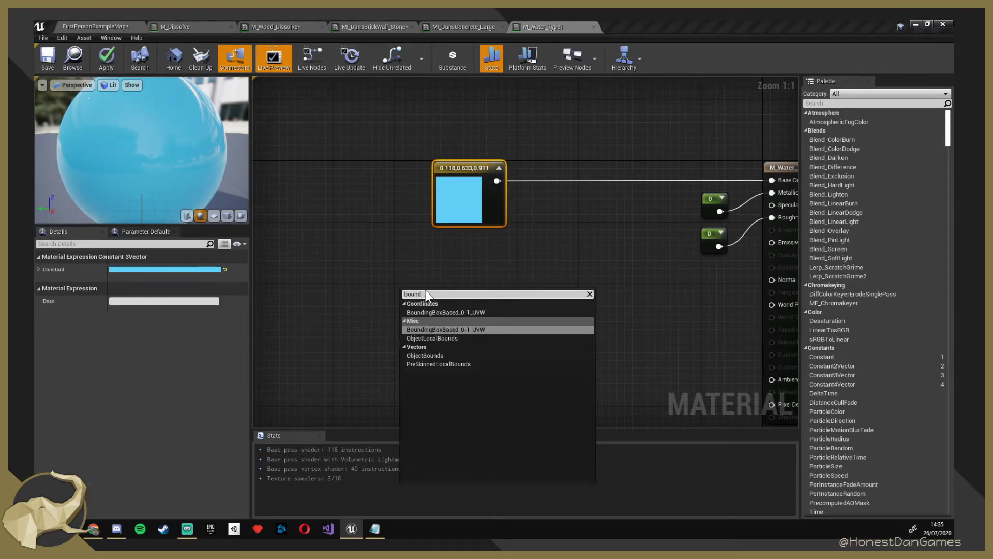
text(d)
key(BackSpace)
key(BackSpace)
key(BackSpace)
key(BackSpace)
key(BackSpace)
text(distanc)
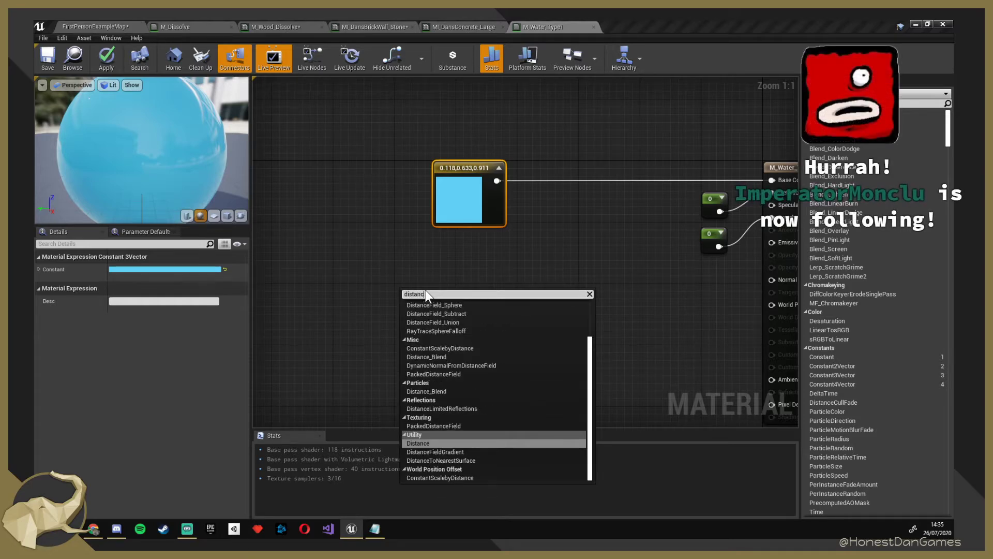
key(BackSpace)
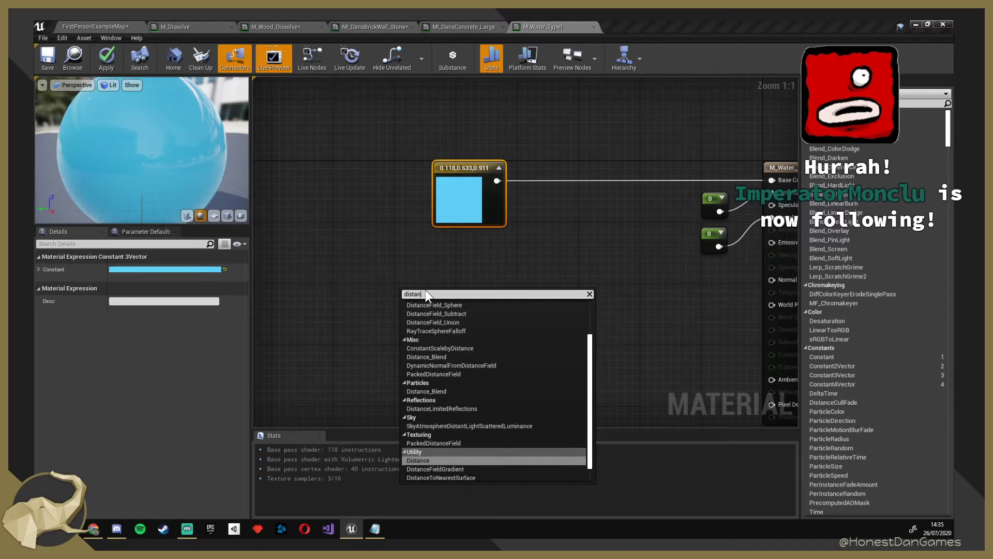
key(BackSpace)
key(BackSpace)
key(BackSpace)
key(BackSpace)
key(BackSpace)
Add a Depth Fade node and arrange it beneath the light blue colour node.
text(epth)
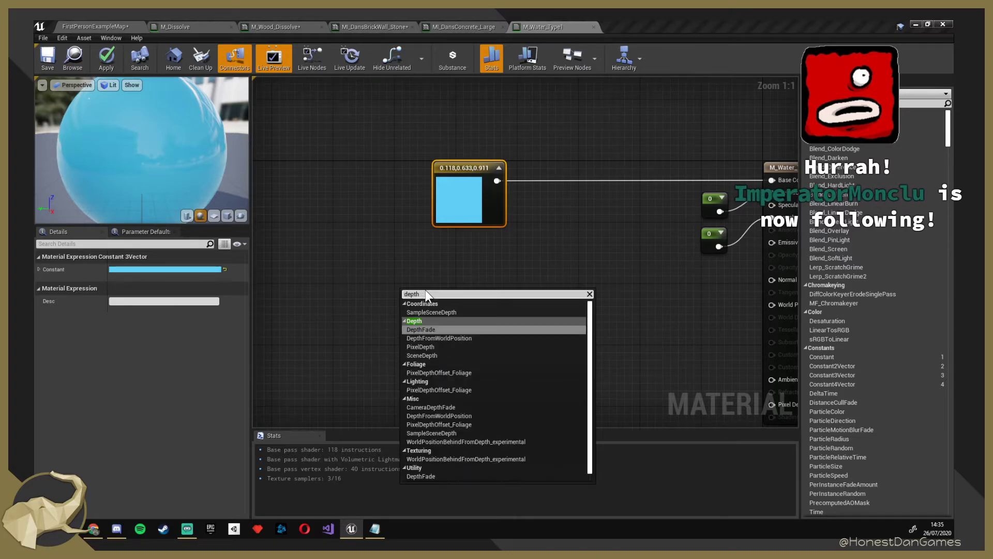
click(423, 331)
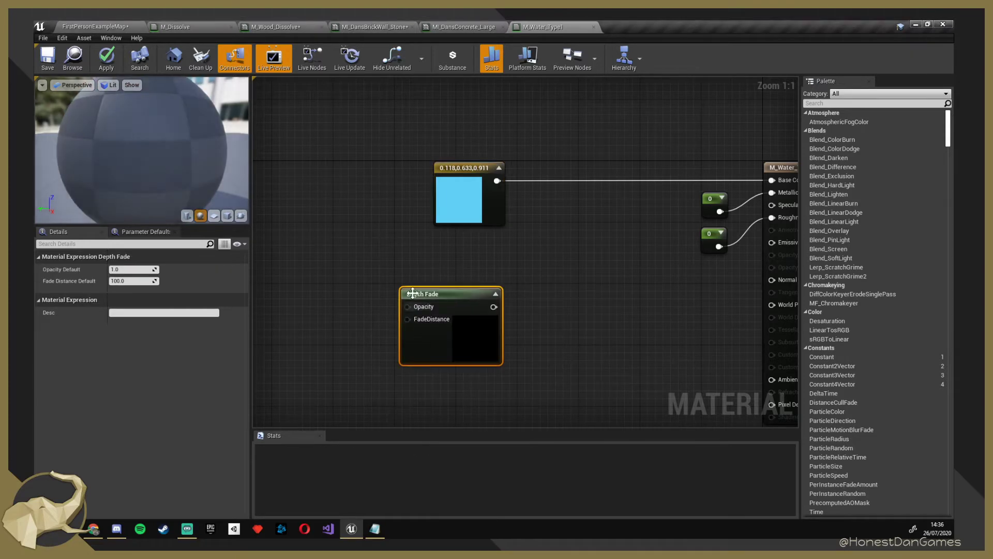
drag(441, 290, 430, 264)
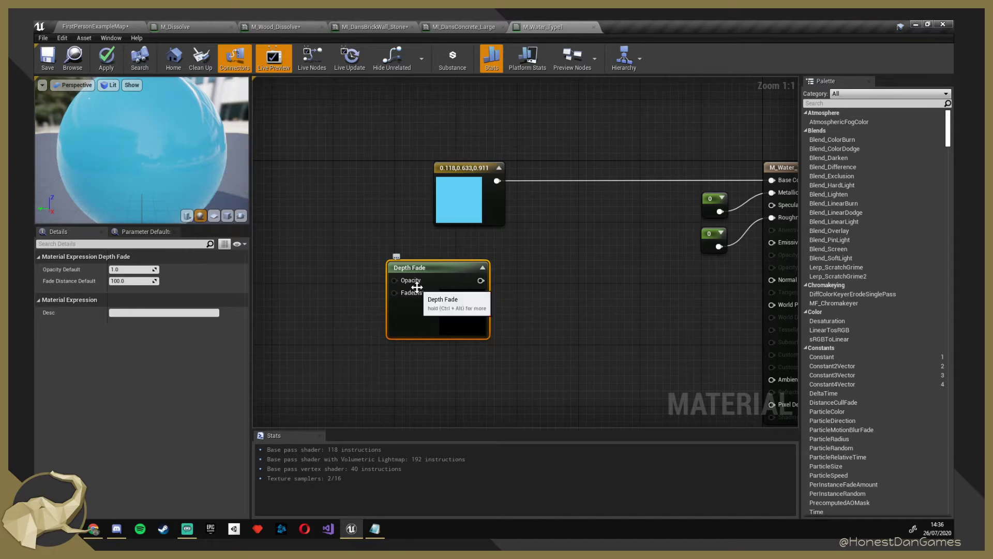
mouse_move(443, 279)
mouse_down()
mouse_move(451, 263)
mouse_move(432, 251)
mouse_move(434, 264)
mouse_move(417, 278)
mouse_move(391, 271)
mouse_move(433, 287)
mouse_up()
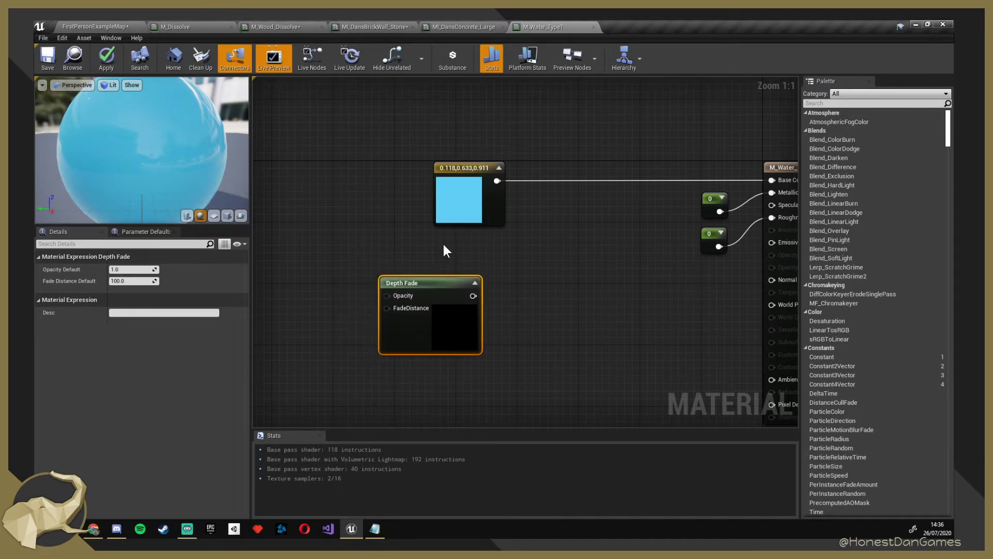
drag(464, 170, 401, 169)
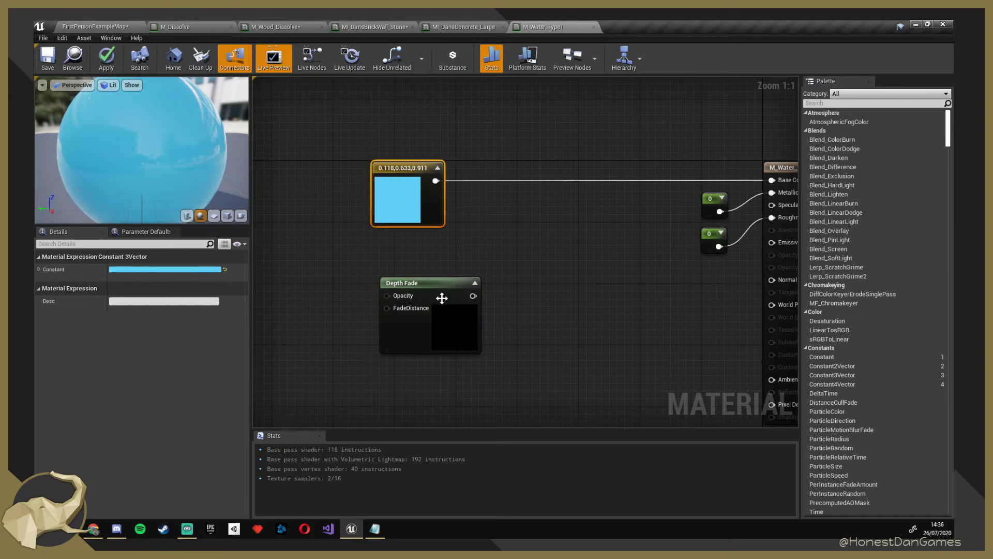
drag(436, 289, 423, 288)
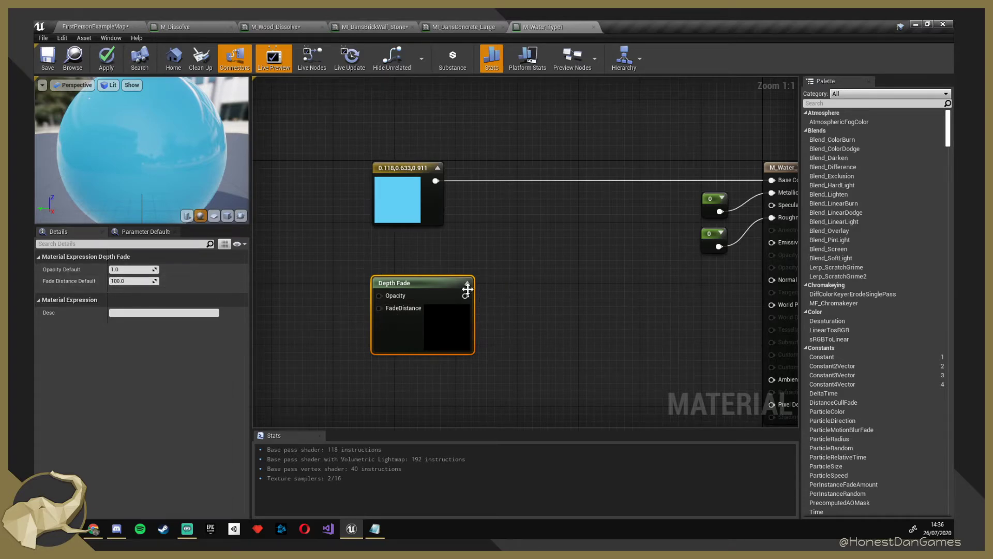
click(513, 239)
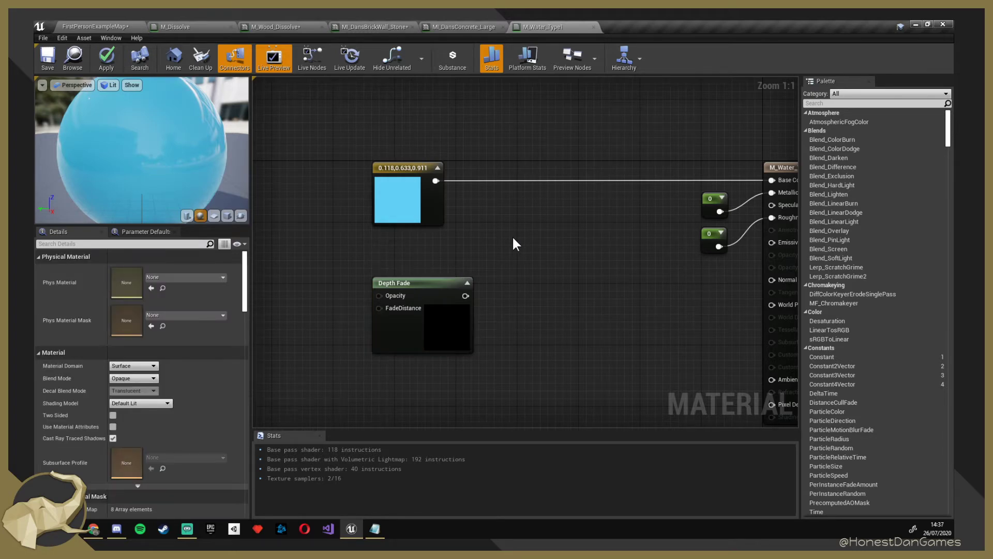
Add a LinearInterpolate node between the light blue colour node and the material output.
right_click(519, 239)
text(lerp)
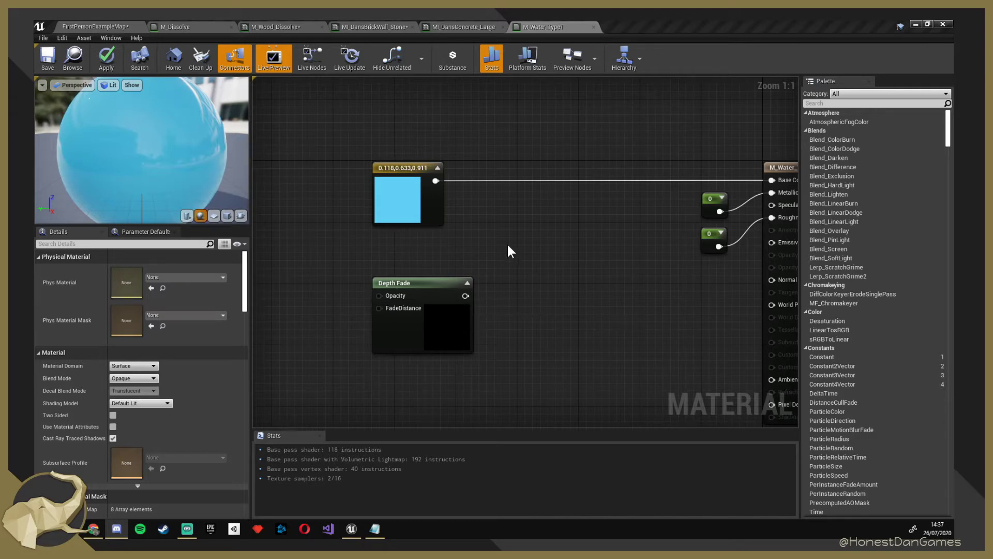
right_click(505, 228)
text(Lerp)
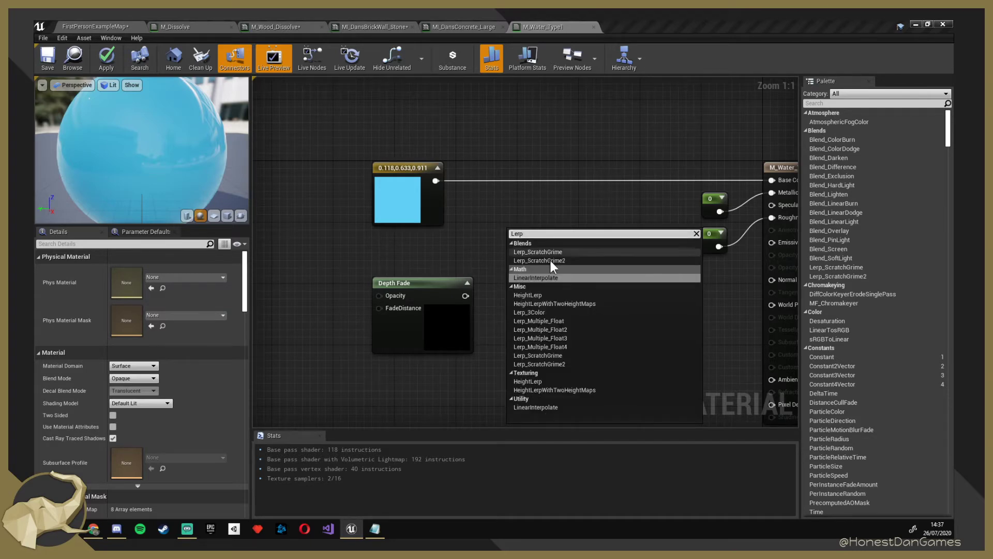
click(531, 278)
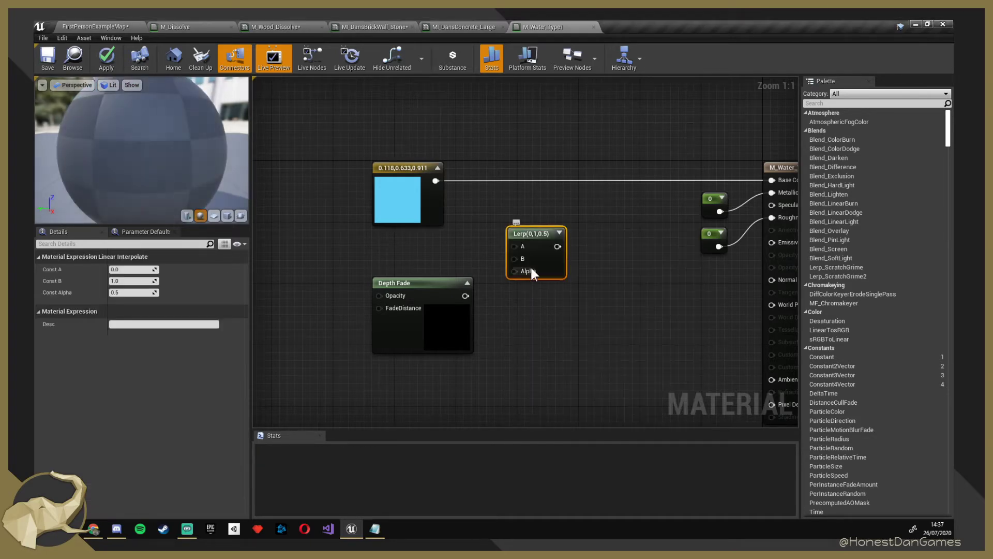
drag(538, 236, 558, 227)
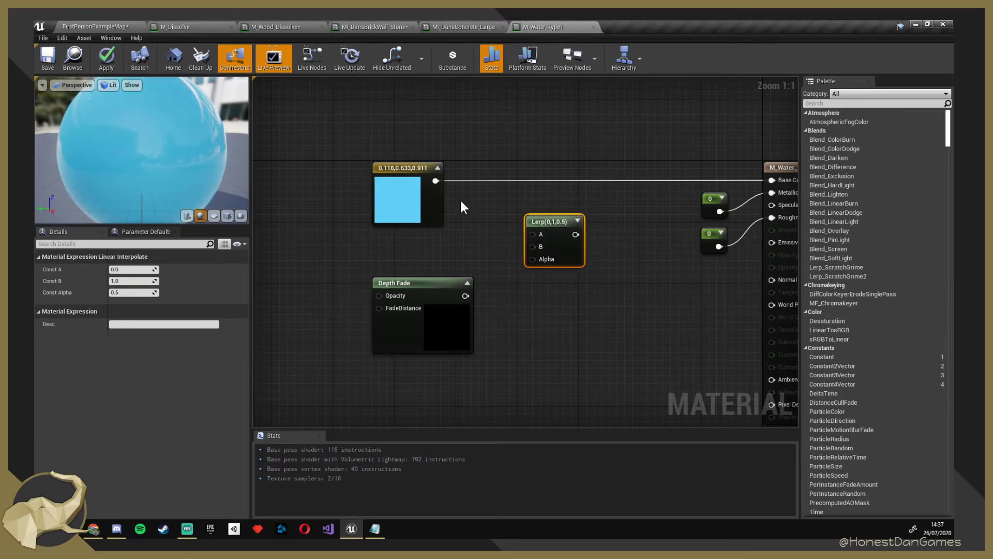
Move Depth Fade down and add a three-value constant above it, coloured white (1,1,1).
drag(403, 283, 403, 321)
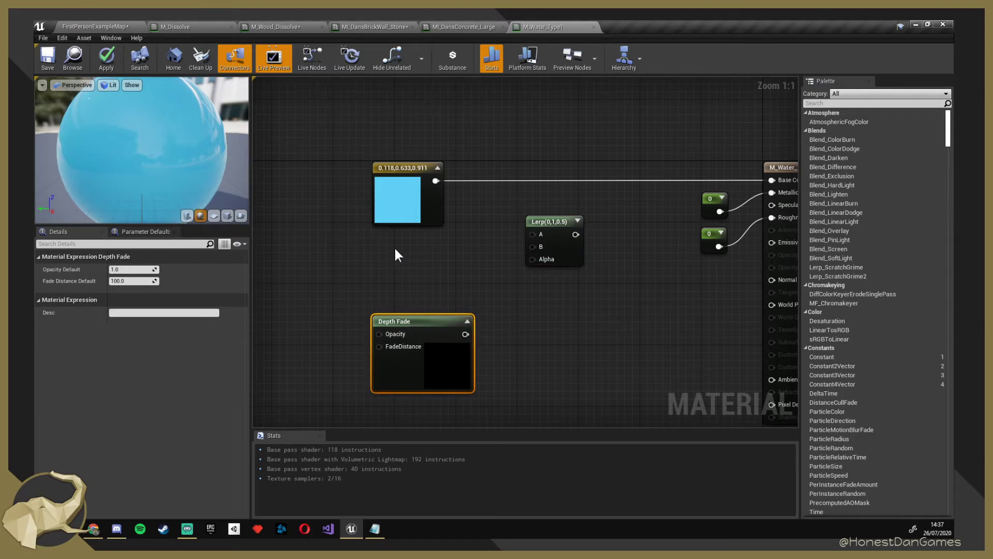
click(394, 273)
click(390, 271)
drag(414, 272, 416, 244)
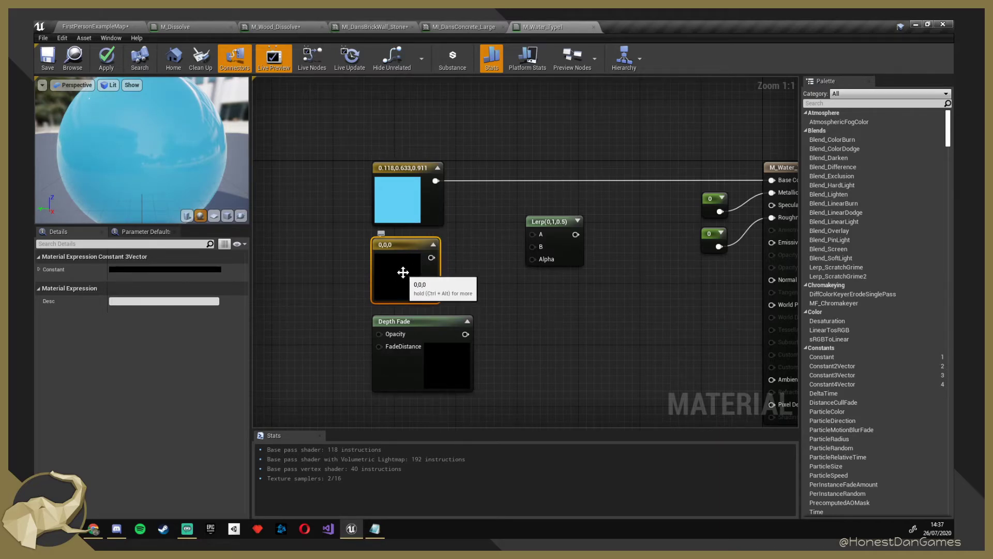
double_click(410, 282)
drag(548, 366, 550, 286)
click(553, 495)
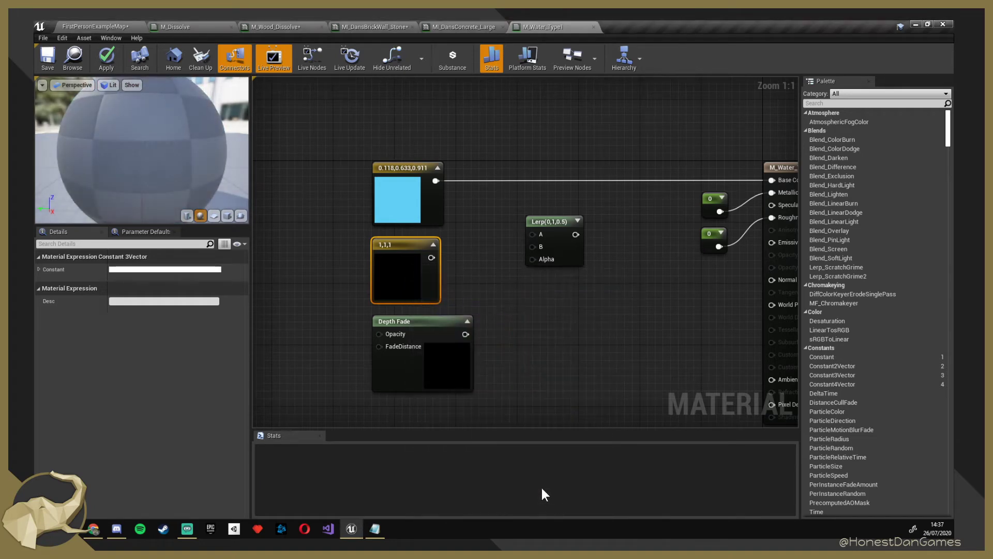
click(461, 267)
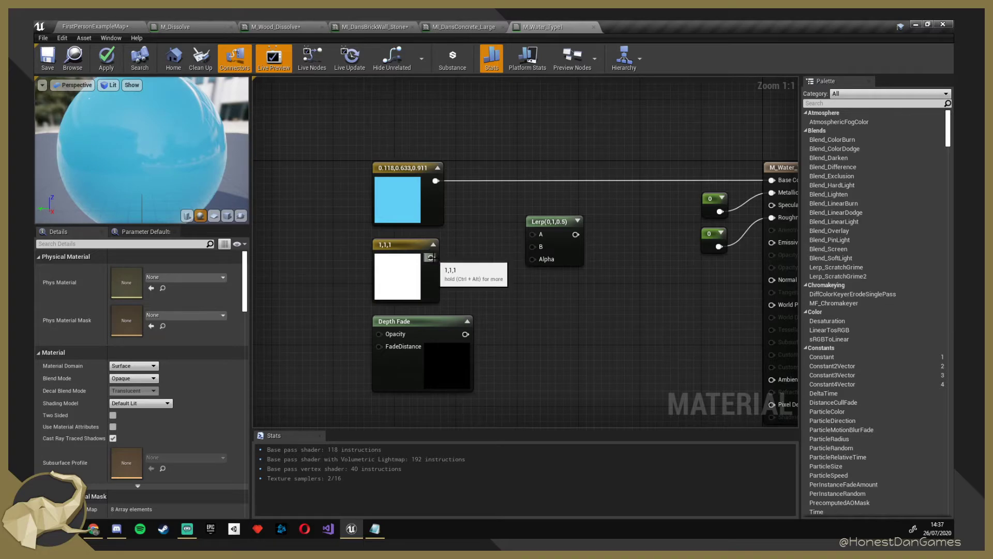
Wire light blue into the Lerp's A, white into B and Depth Fade into Alpha, with the Lerp result feeding Base Color.
drag(431, 257, 532, 247)
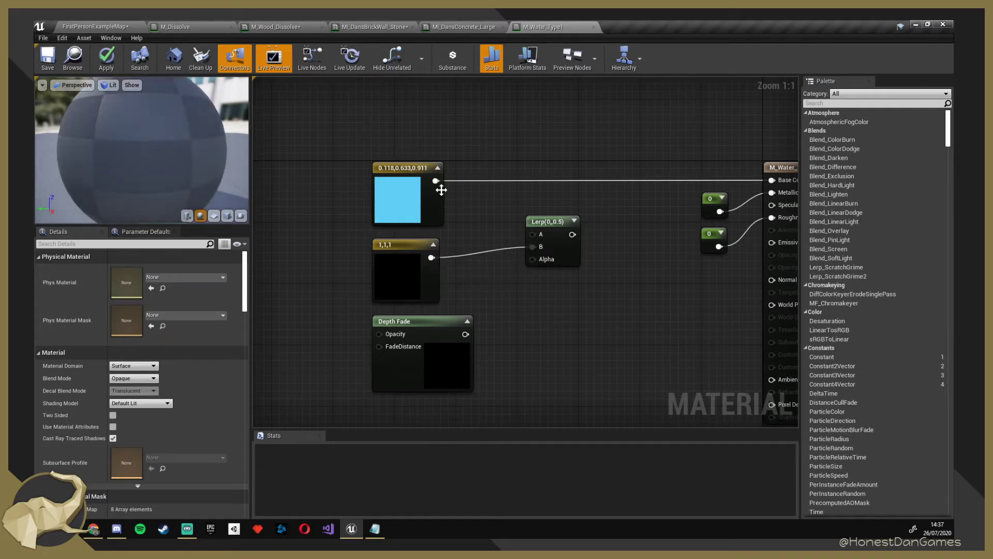
drag(435, 180, 533, 234)
right_drag(548, 237, 411, 251)
drag(433, 247, 634, 194)
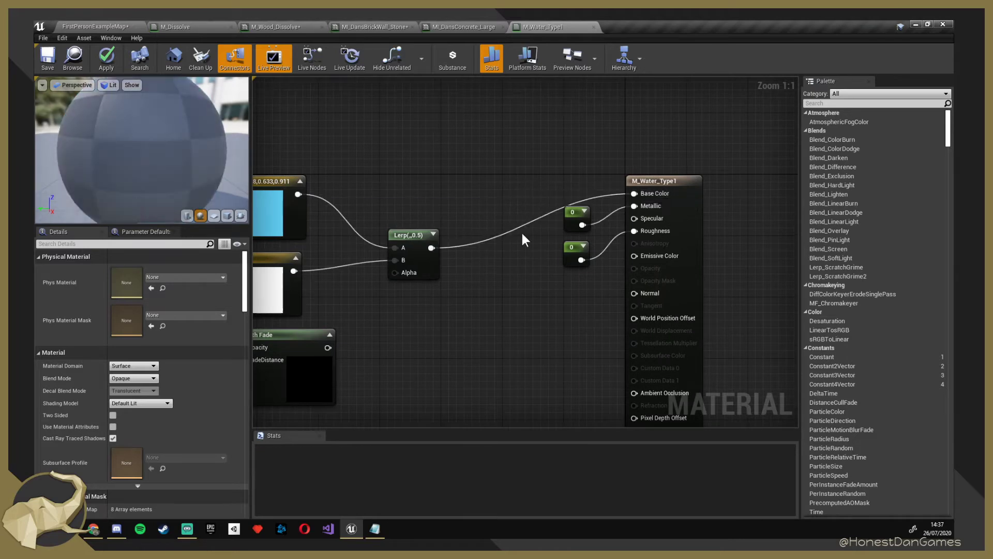
right_drag(440, 325, 573, 287)
drag(461, 310, 528, 237)
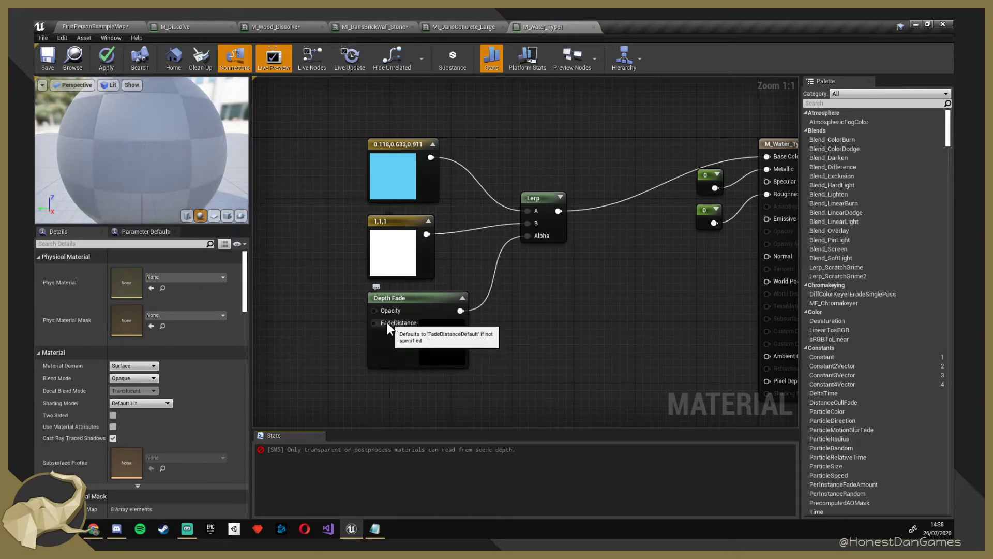
right_drag(386, 322, 468, 296)
drag(467, 295, 411, 309)
right_click(468, 296)
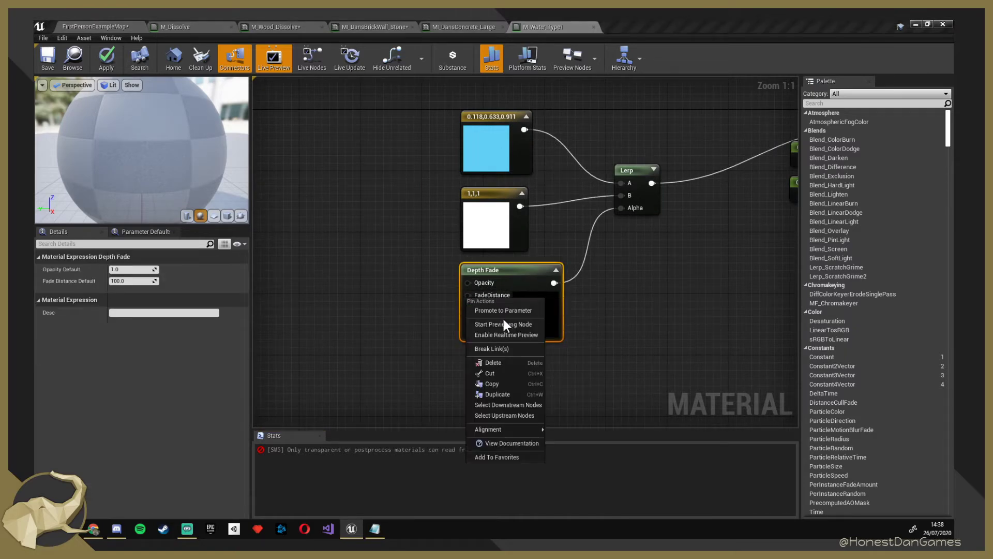
click(488, 282)
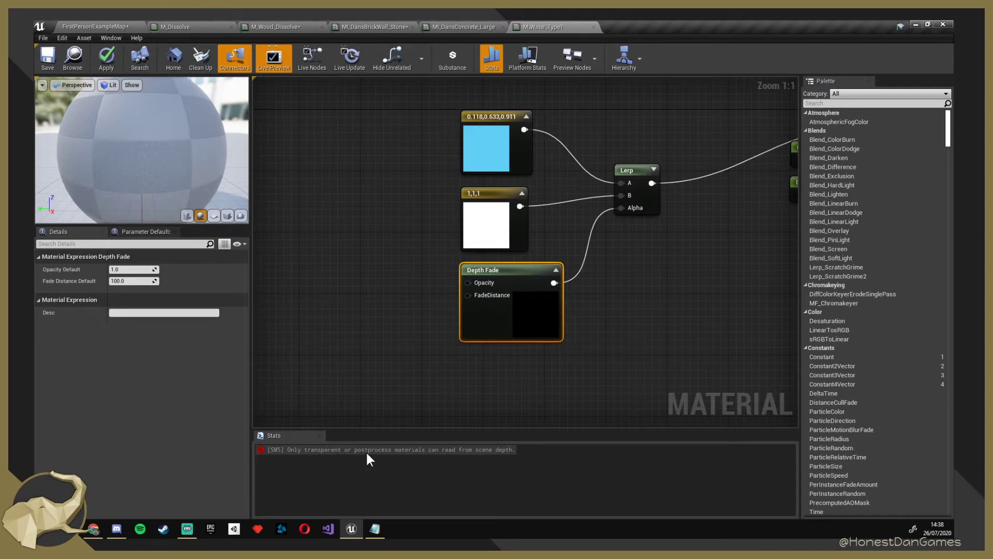
right_drag(427, 384, 344, 394)
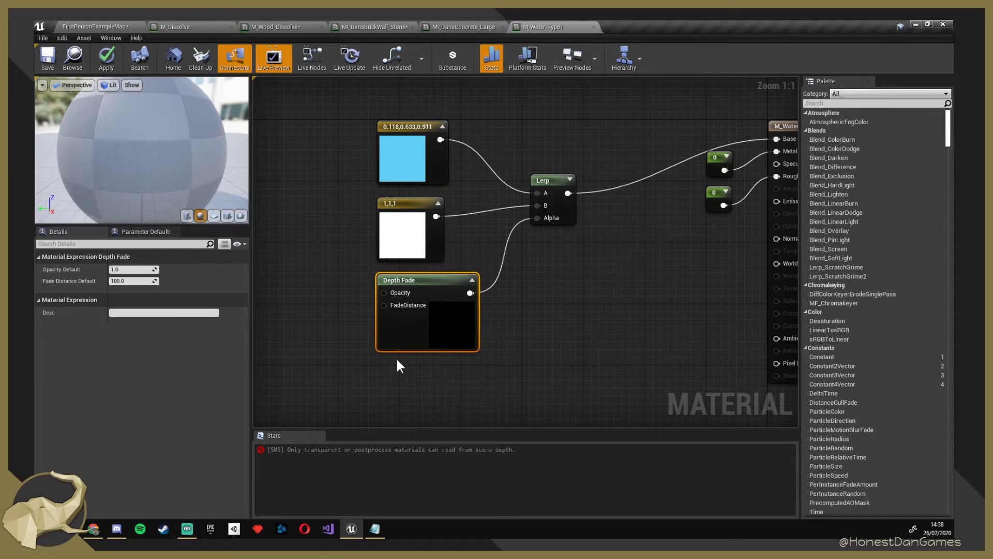
right_drag(396, 359, 376, 363)
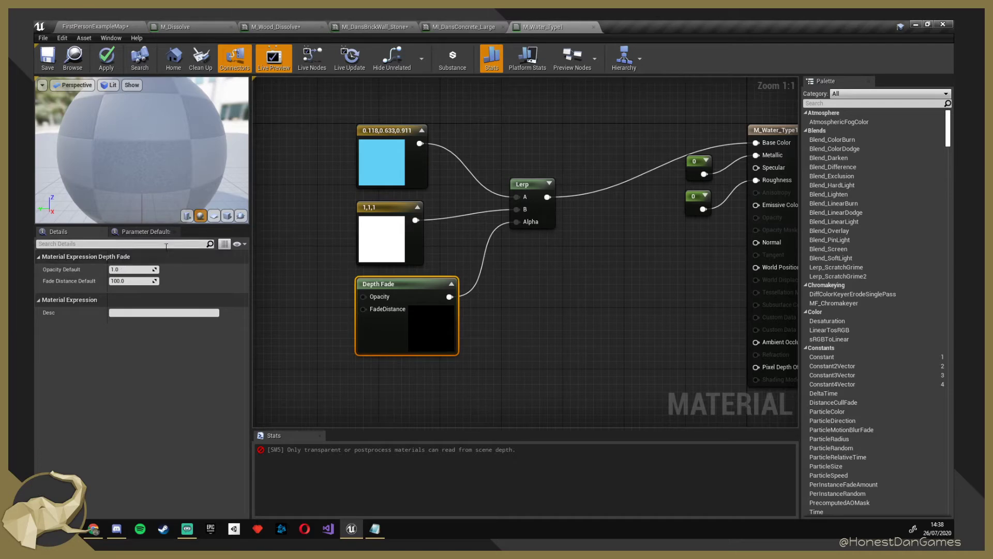
Set the material's Blend Mode to Translucent and save the material.
click(769, 136)
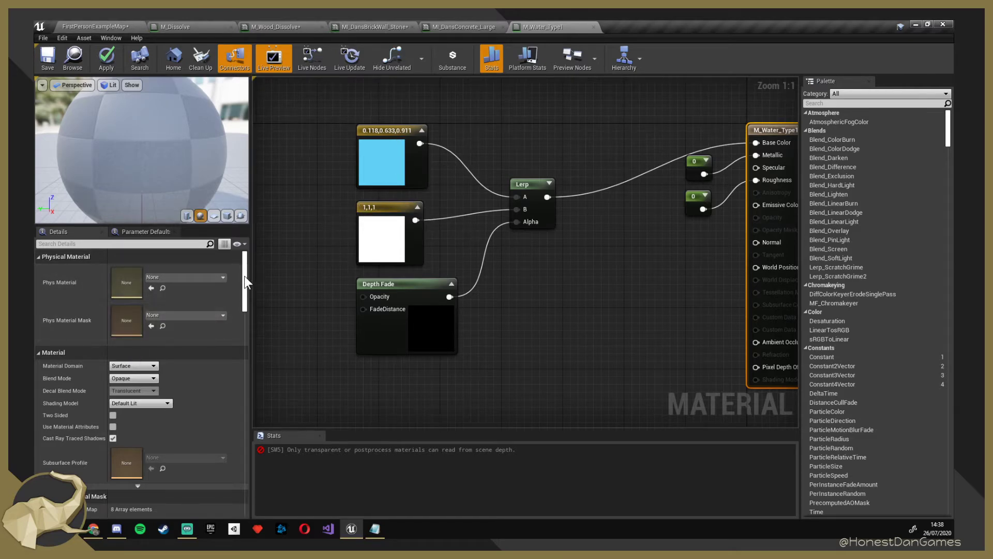
mouse_move(244, 275)
mouse_down()
mouse_move(240, 324)
mouse_move(241, 262)
mouse_up()
click(135, 378)
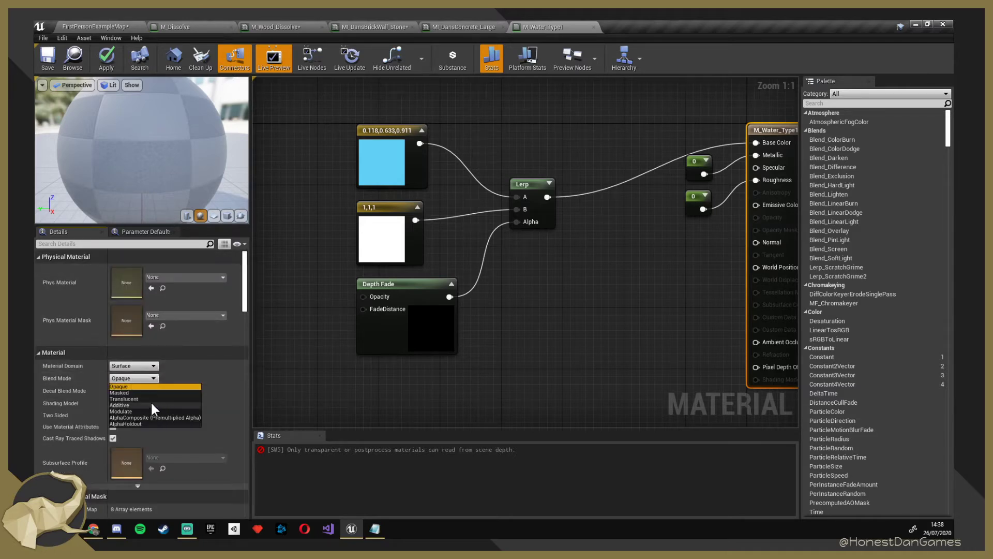
click(142, 398)
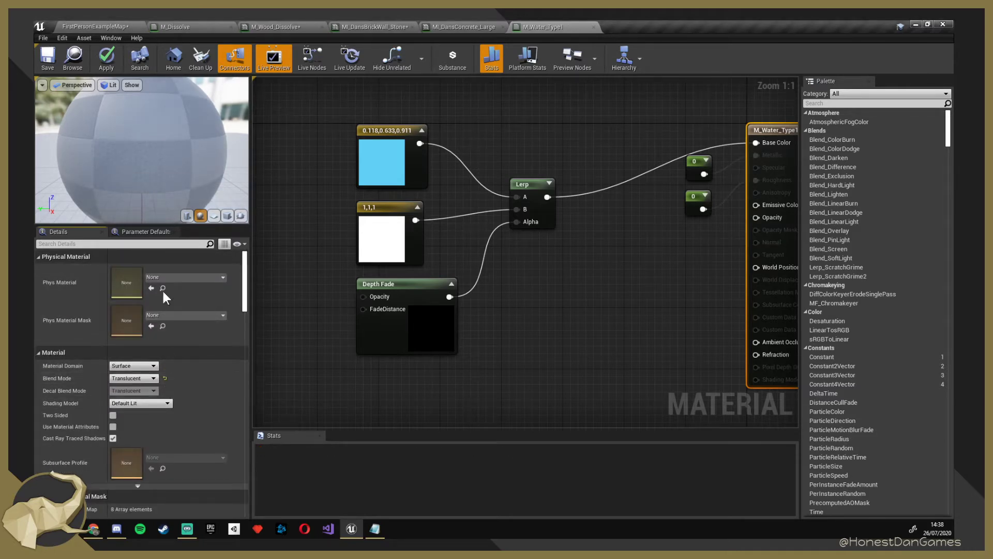
click(48, 61)
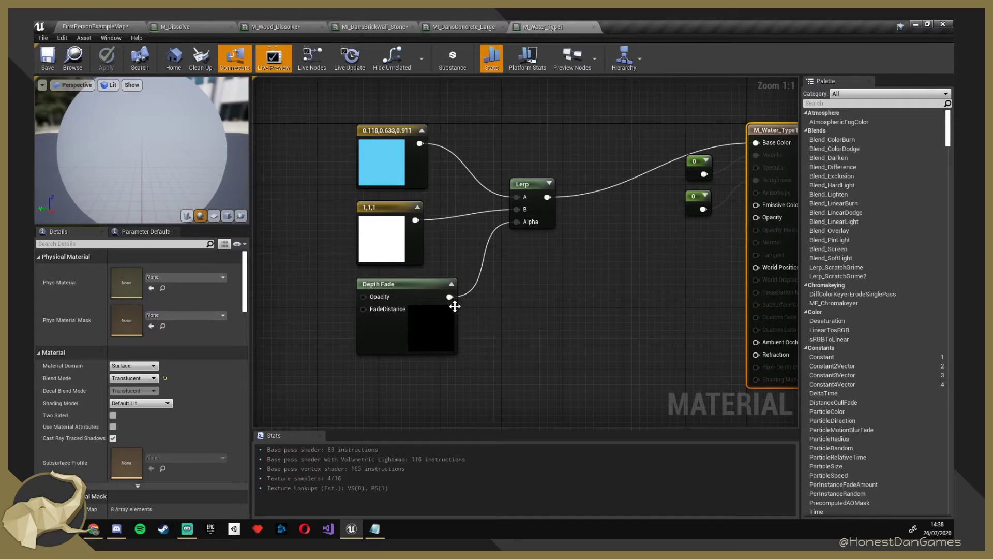
Promote Depth Fade's FadeDistance and Opacity inputs to parameters and arrange both parameter nodes beside it.
right_click(376, 312)
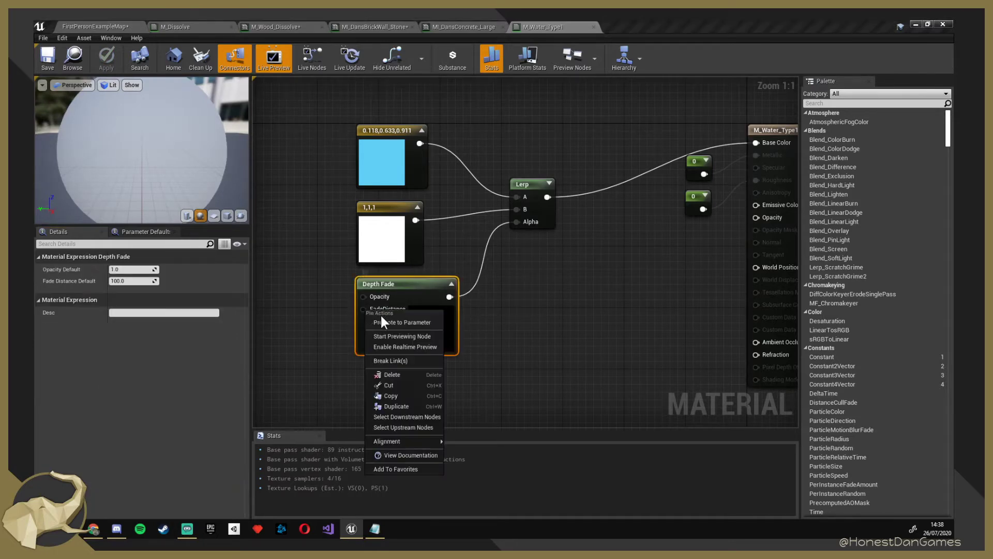
click(398, 325)
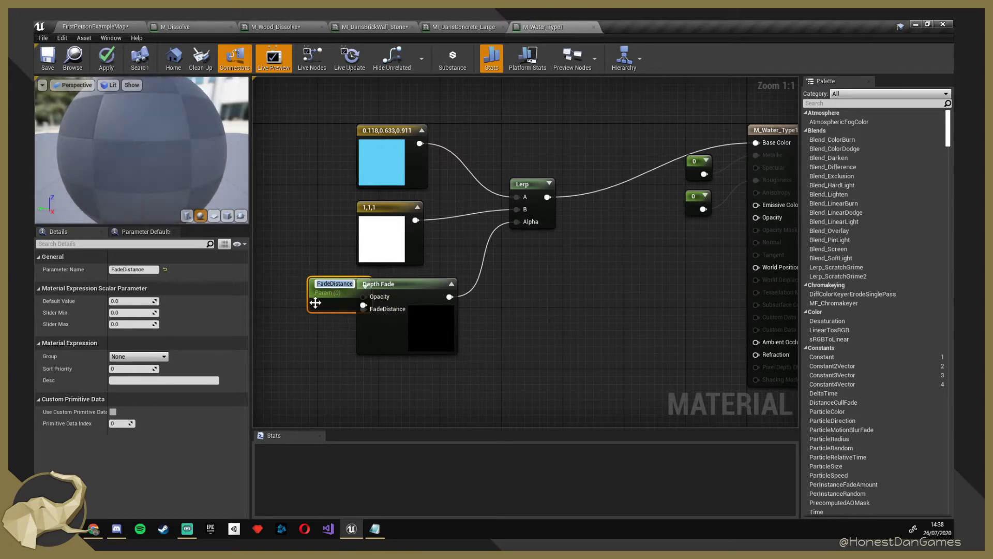
drag(309, 295, 275, 344)
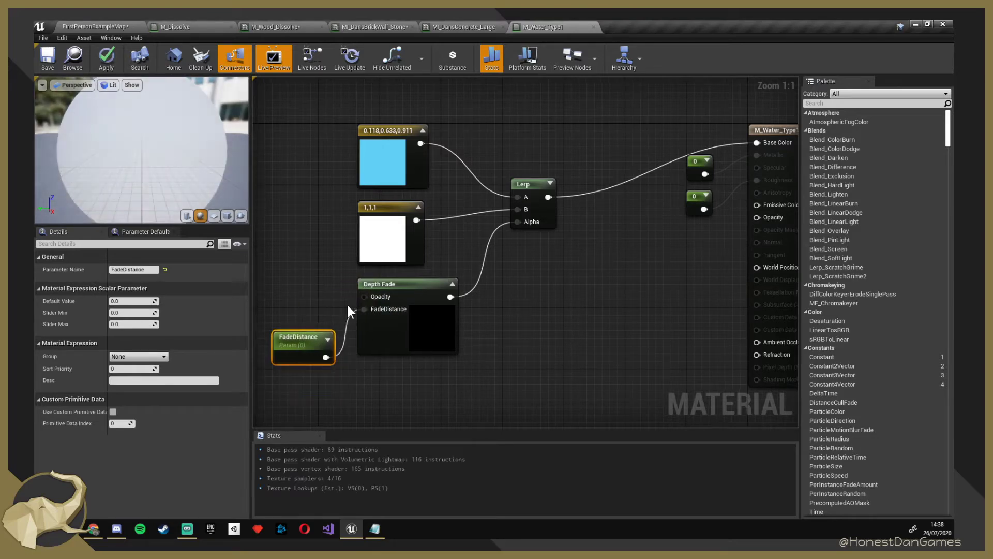
right_click(364, 297)
click(402, 311)
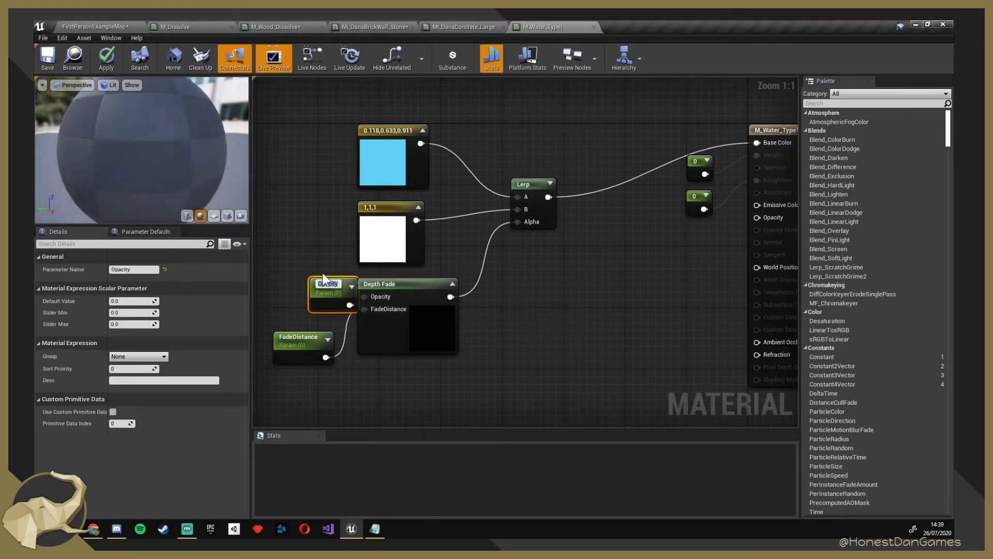
drag(329, 288, 301, 286)
right_drag(329, 397, 388, 381)
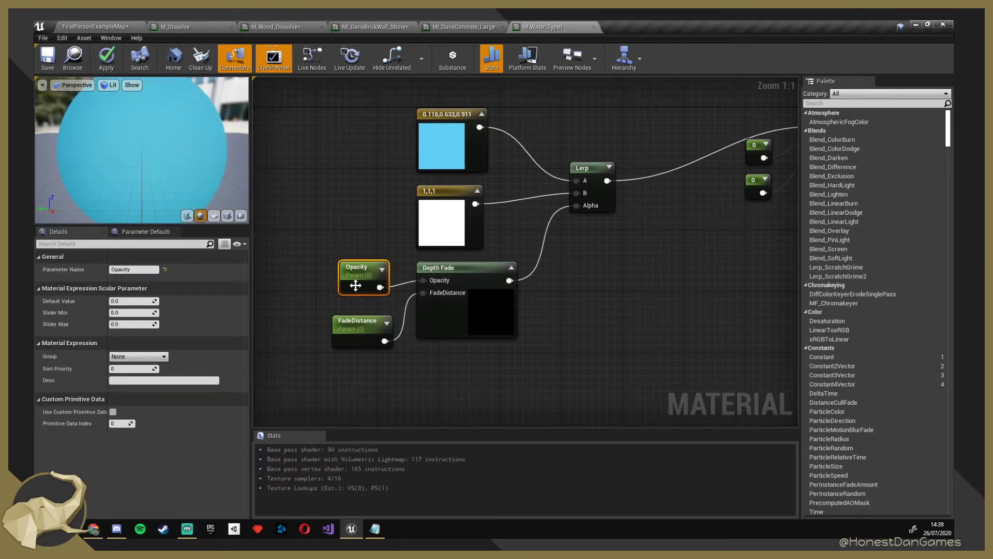
drag(355, 284, 347, 287)
Set the default values of FadeDistance to 100 and Opacity to 1, and move the FadeDistance node closer beneath Opacity.
click(343, 331)
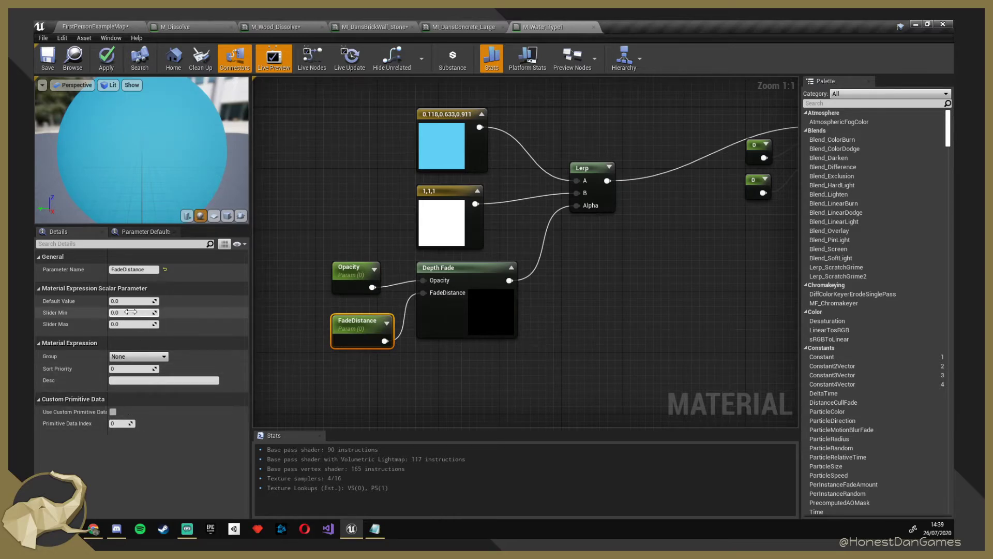
click(136, 303)
text(10)
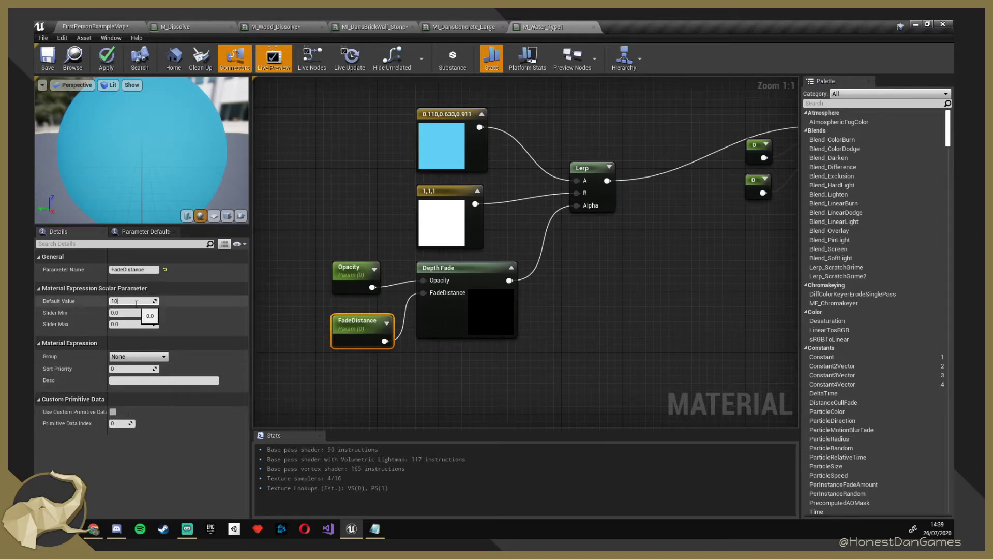
text(0)
key(Return)
click(344, 267)
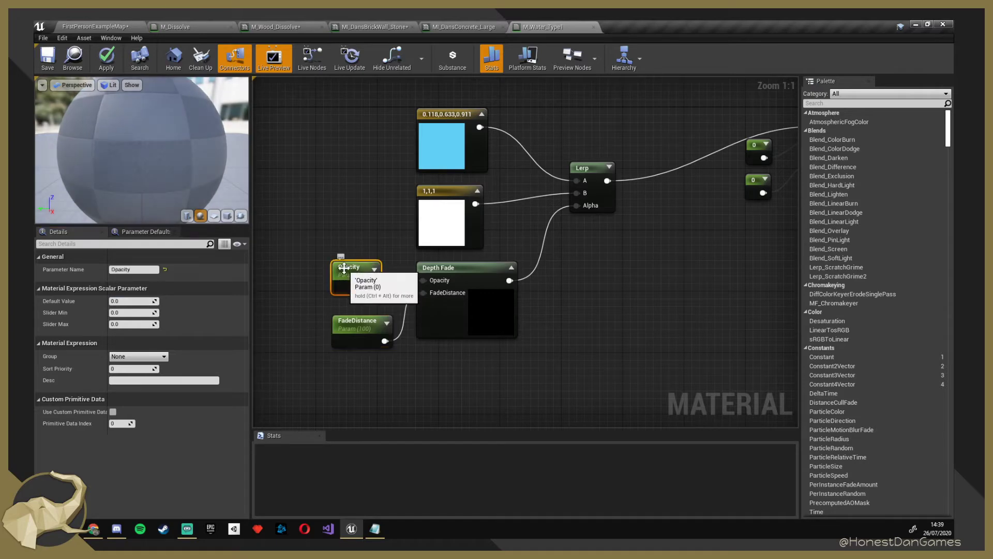
click(132, 301)
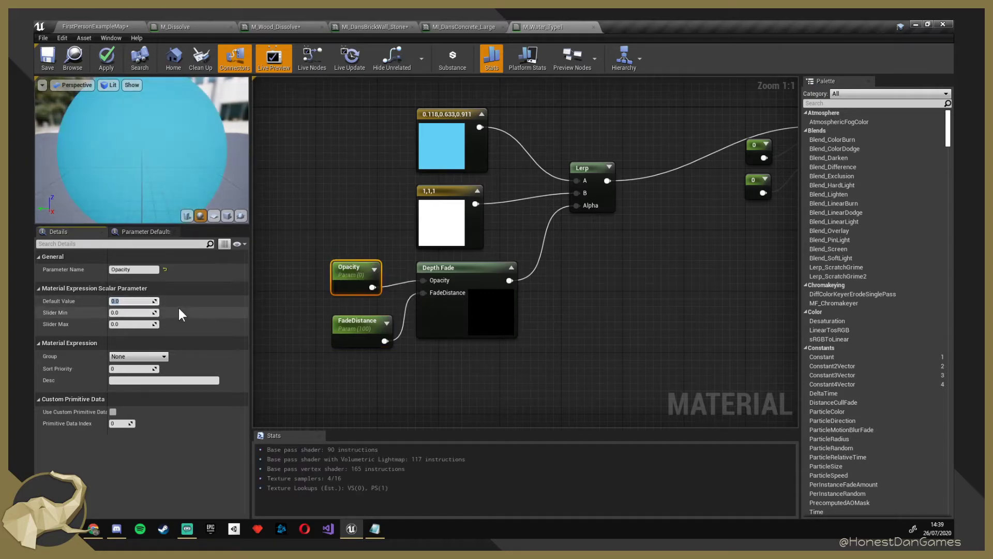
key(Tab)
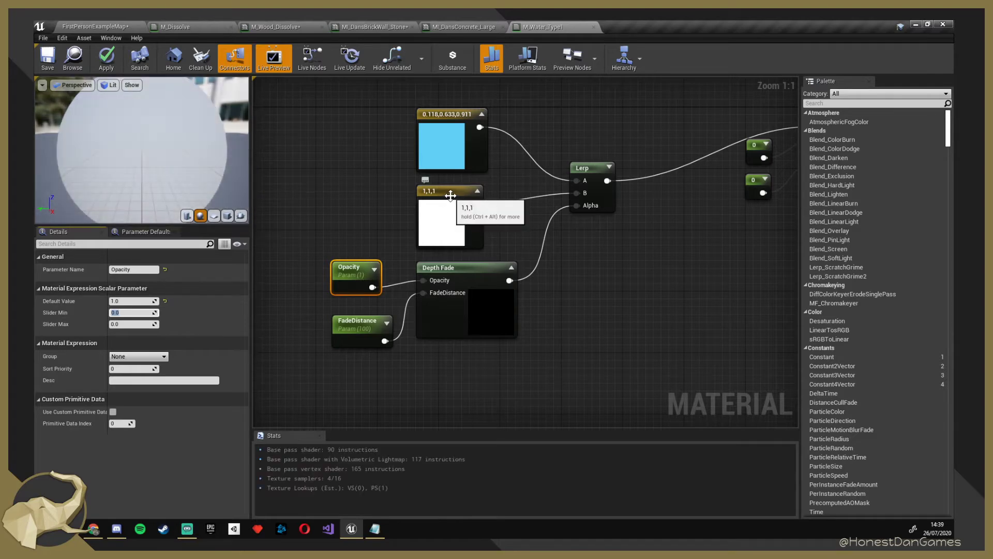
click(352, 212)
drag(361, 319, 361, 312)
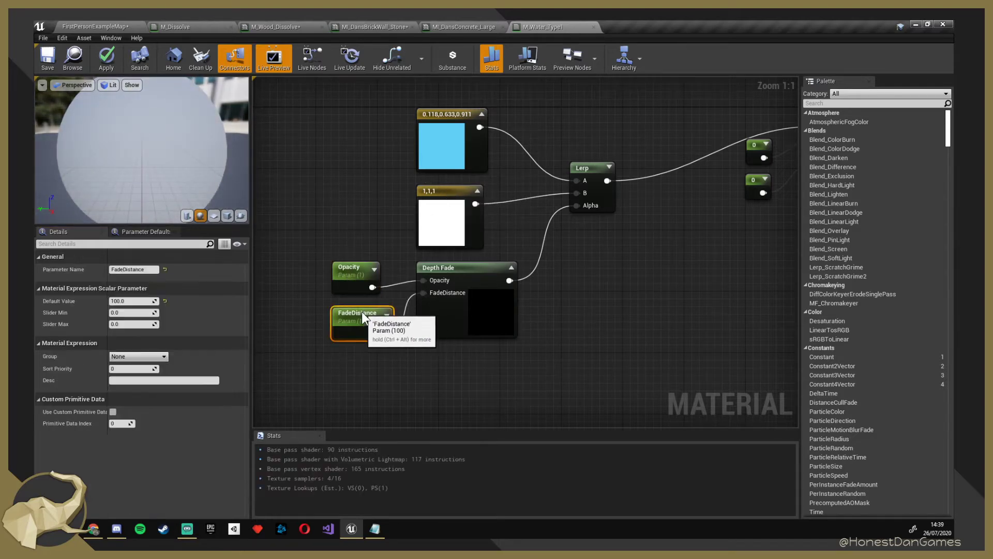
click(274, 150)
Save the water material and inspect the edge fade on the plane in the level from above.
click(49, 58)
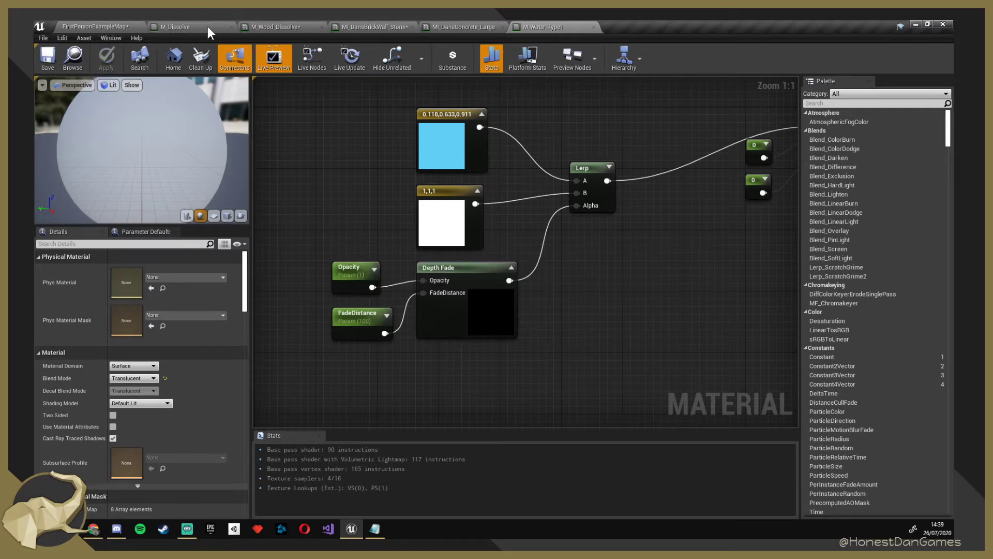
click(132, 27)
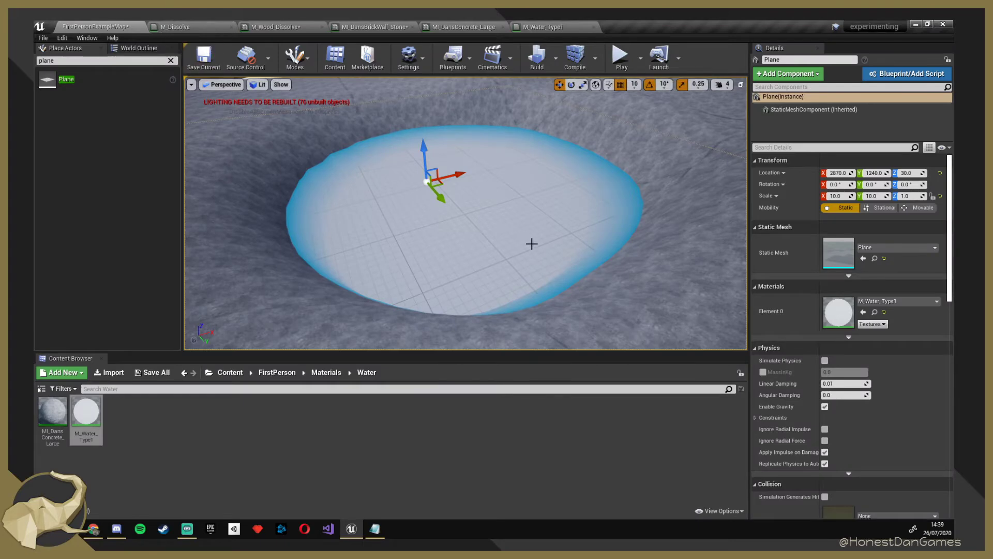
mouse_move(602, 250)
right_down()
mouse_move(579, 228)
mouse_move(440, 243)
mouse_move(466, 196)
mouse_move(492, 207)
mouse_move(569, 289)
mouse_move(579, 269)
mouse_move(574, 280)
mouse_move(602, 264)
right_up()
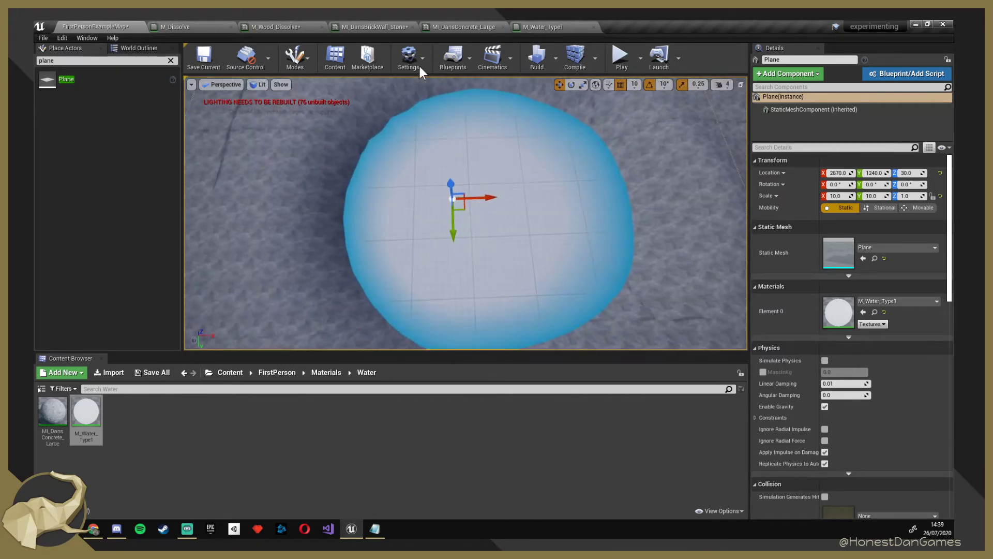
Close the dissolve, brick wall and concrete material editors, discarding M_Dissolve's changes and keeping only M_Water_Type1 open beside the level.
click(200, 27)
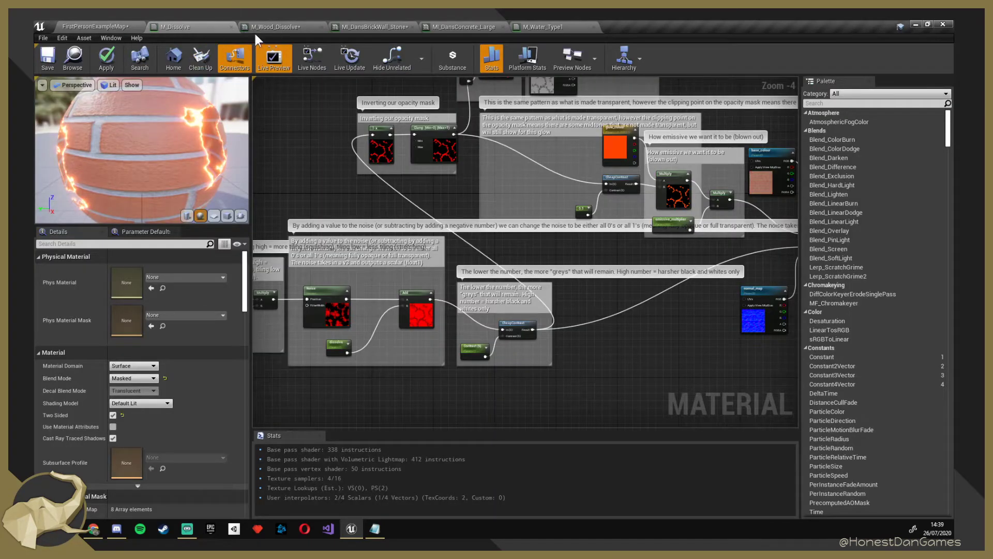
click(231, 27)
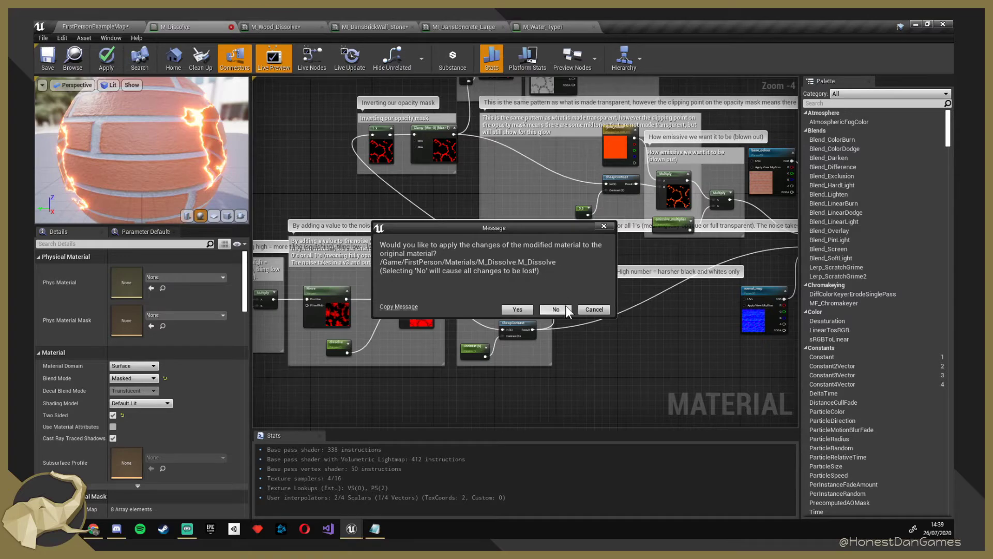
click(566, 310)
click(210, 22)
click(231, 27)
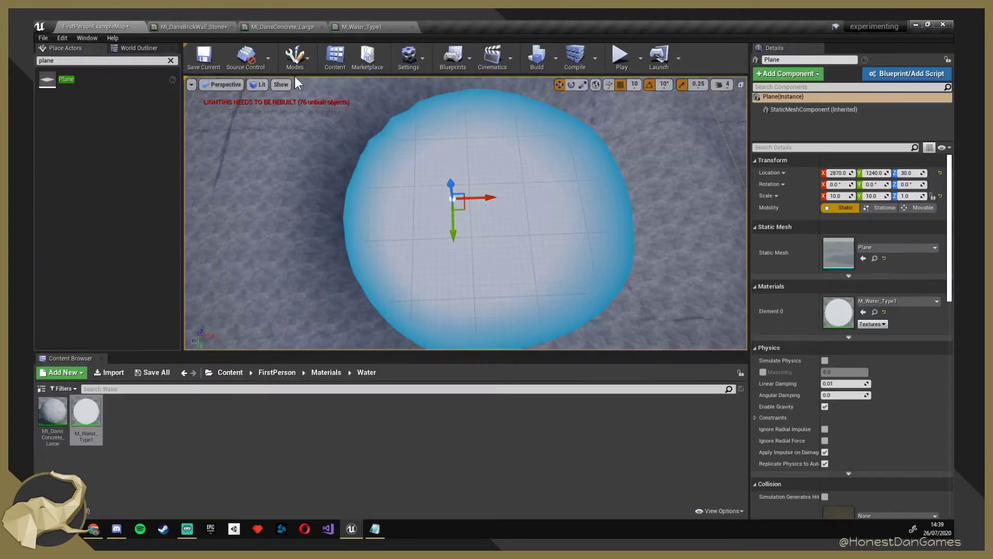
click(200, 27)
click(231, 27)
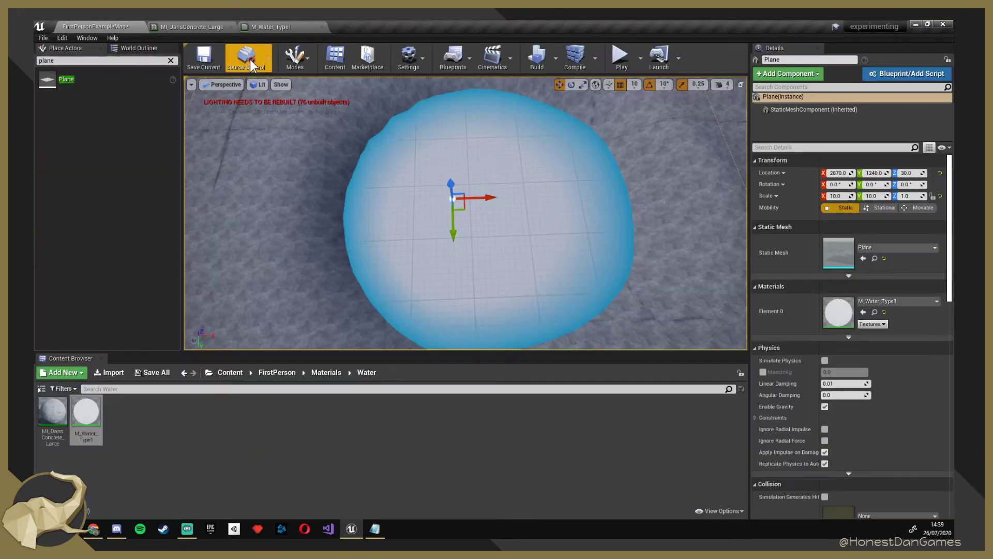
click(209, 25)
click(231, 26)
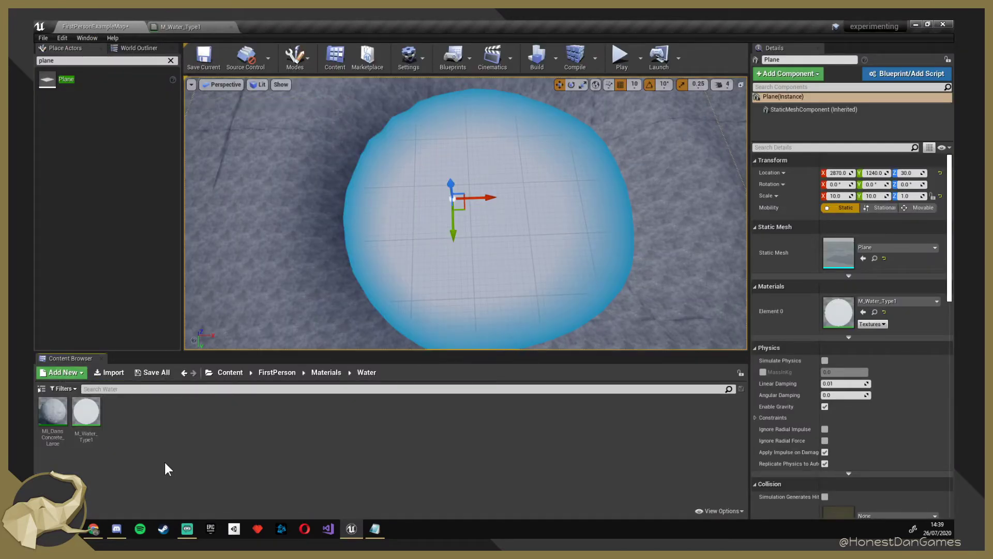
Create a material instance of M_Water_Type1 and accept the name M_Water_Type1_Inst.
right_click(149, 411)
click(132, 418)
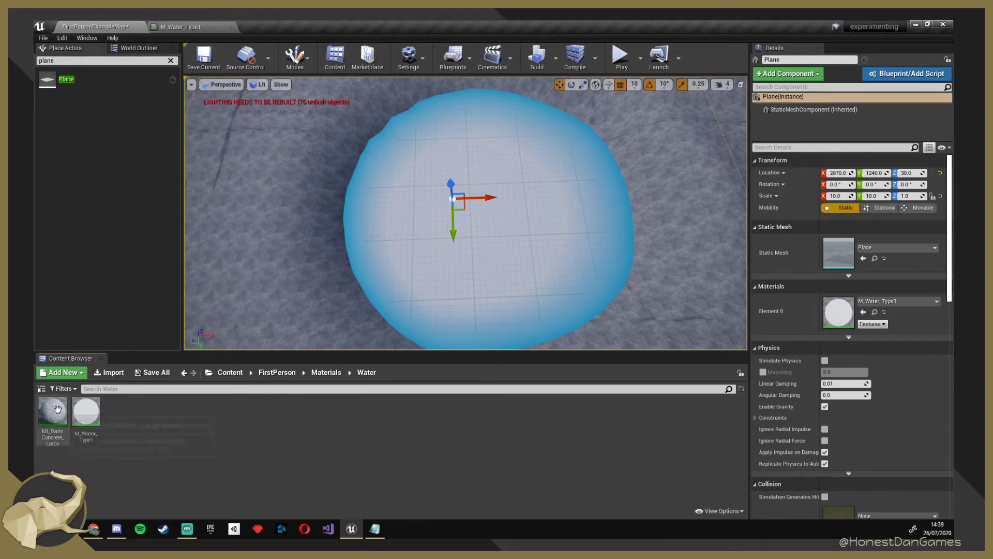
right_click(89, 413)
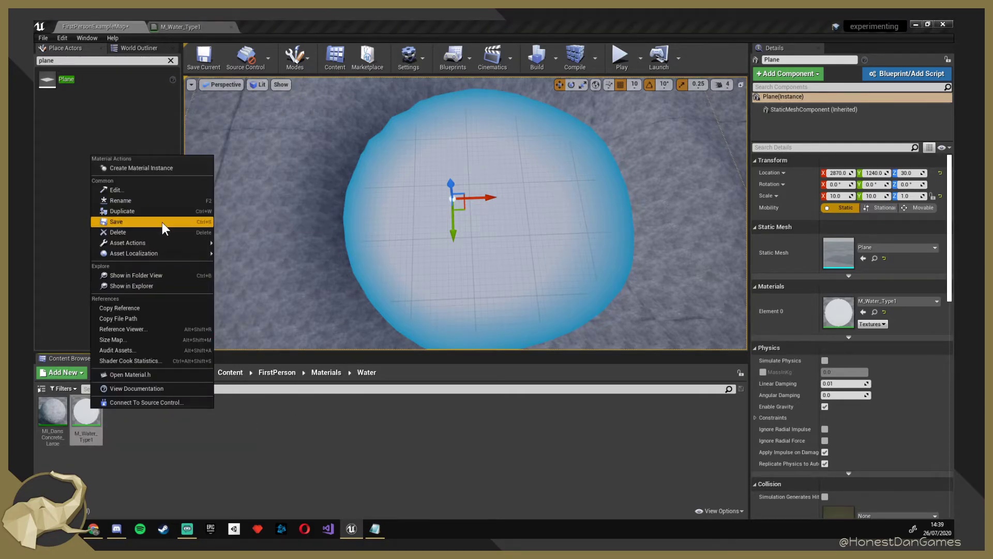
click(164, 169)
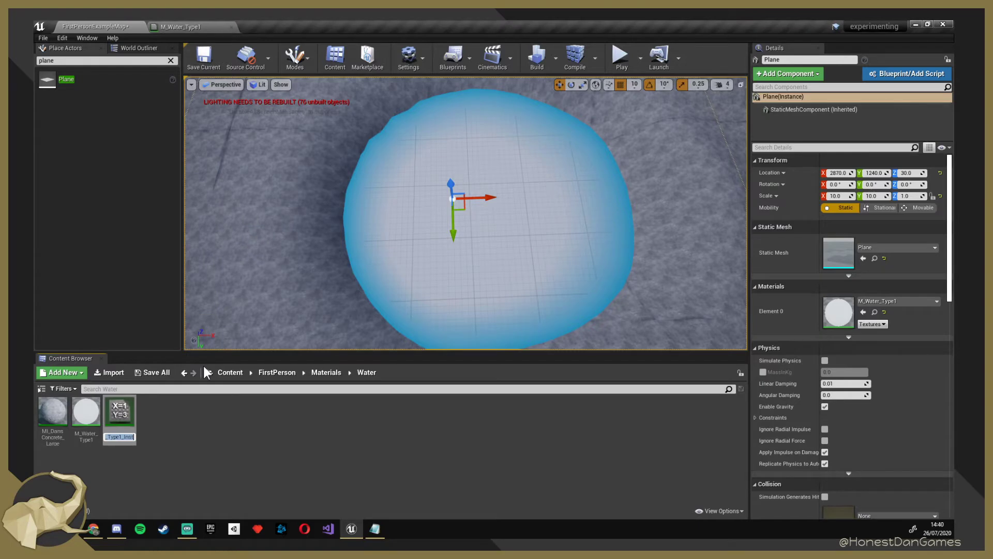
key(Return)
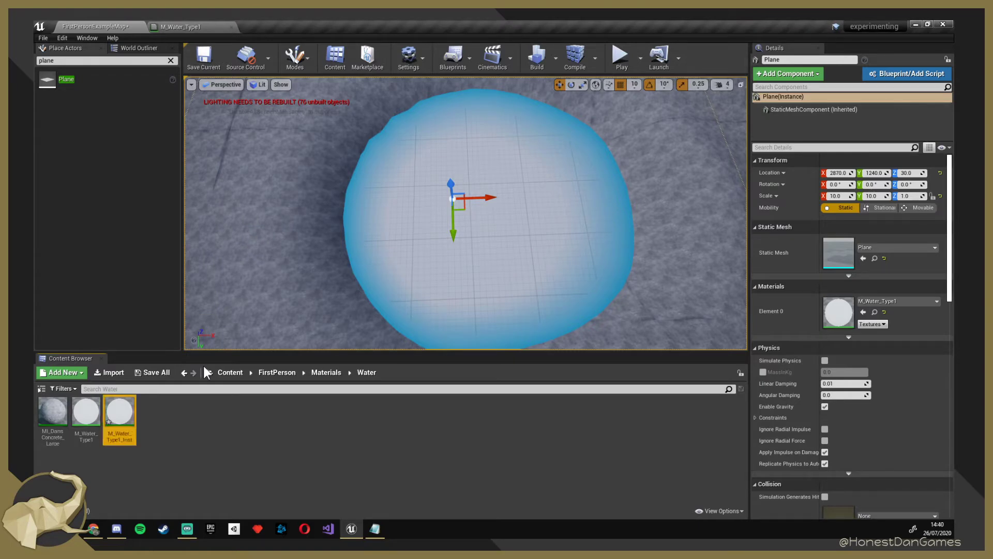
click(120, 413)
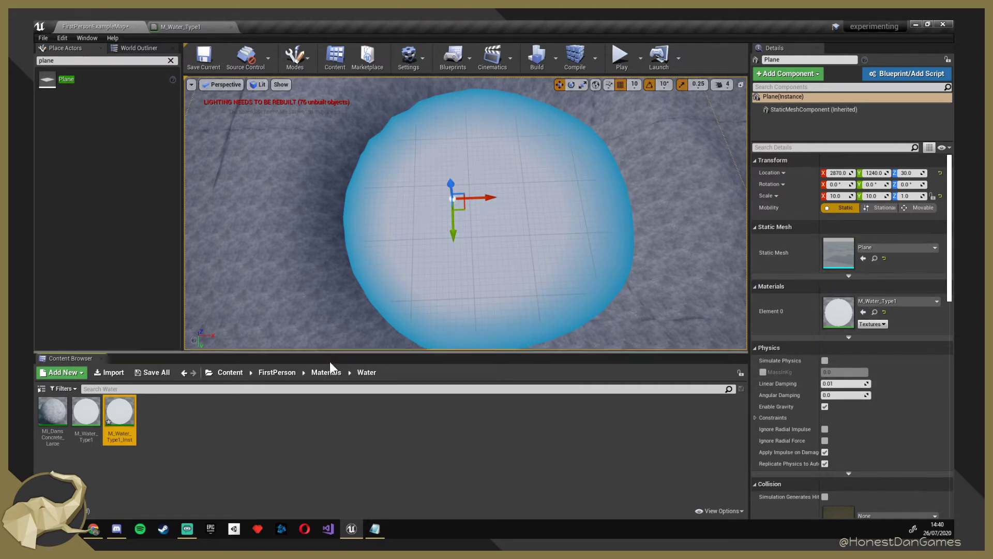
Open M_Water_Type1_Inst in a floating window over the level, with the level placed after M_Water_Type1 in the editor order.
double_click(120, 416)
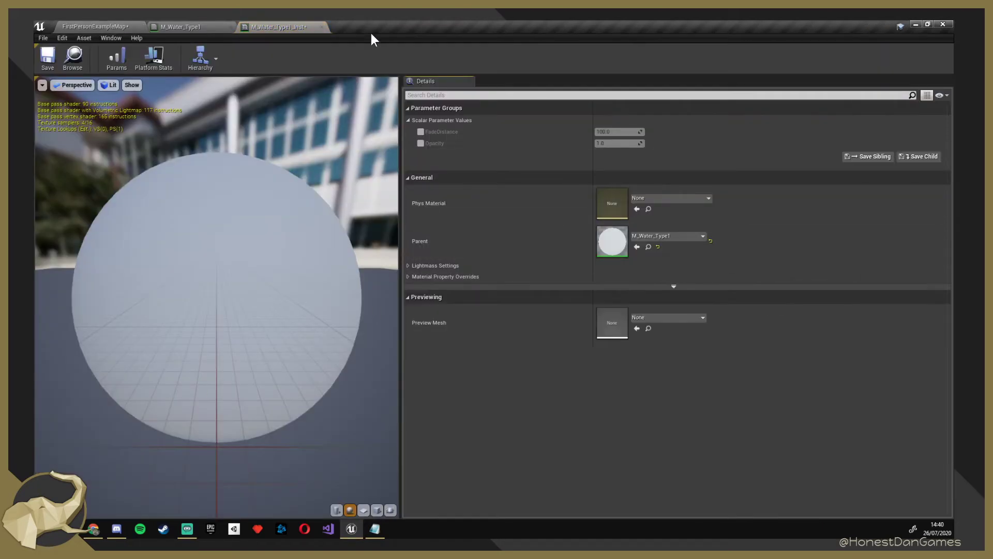
drag(278, 26, 502, 294)
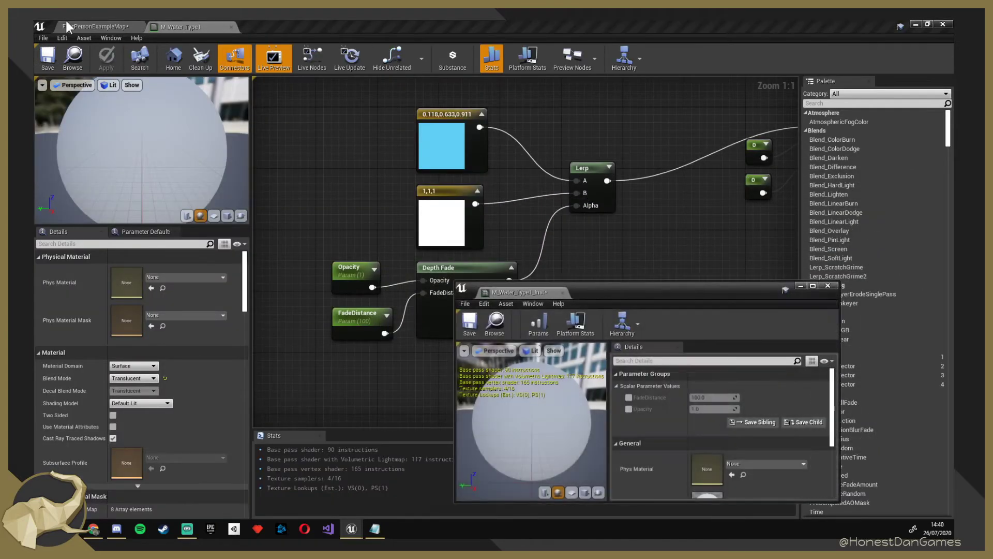
click(93, 26)
drag(95, 27, 243, 31)
drag(626, 296, 646, 192)
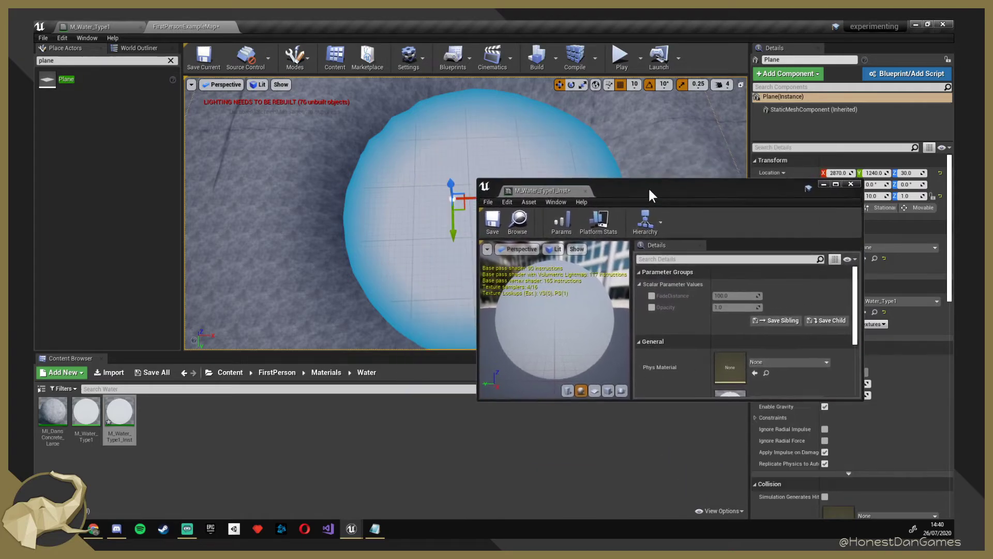
Enable the instance's FadeDistance and Opacity overrides and vary FadeDistance from very high down to 0.649398, keeping the plane in view.
click(647, 293)
click(647, 305)
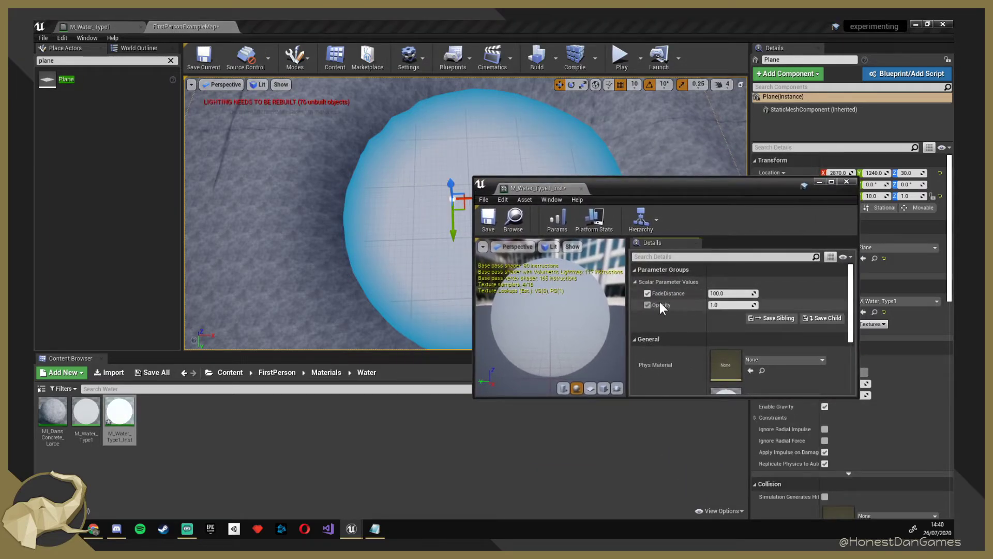
drag(729, 294, 722, 293)
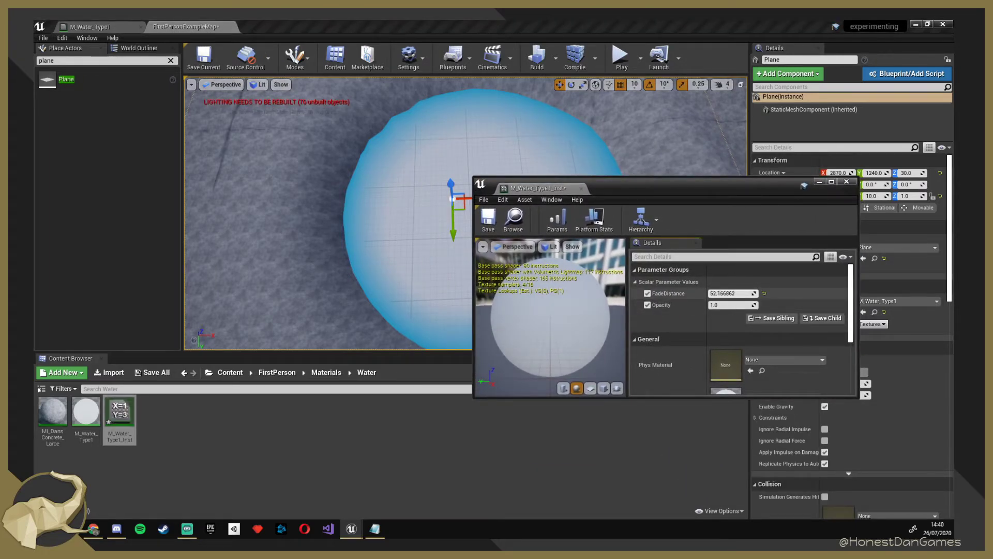
drag(748, 293, 792, 293)
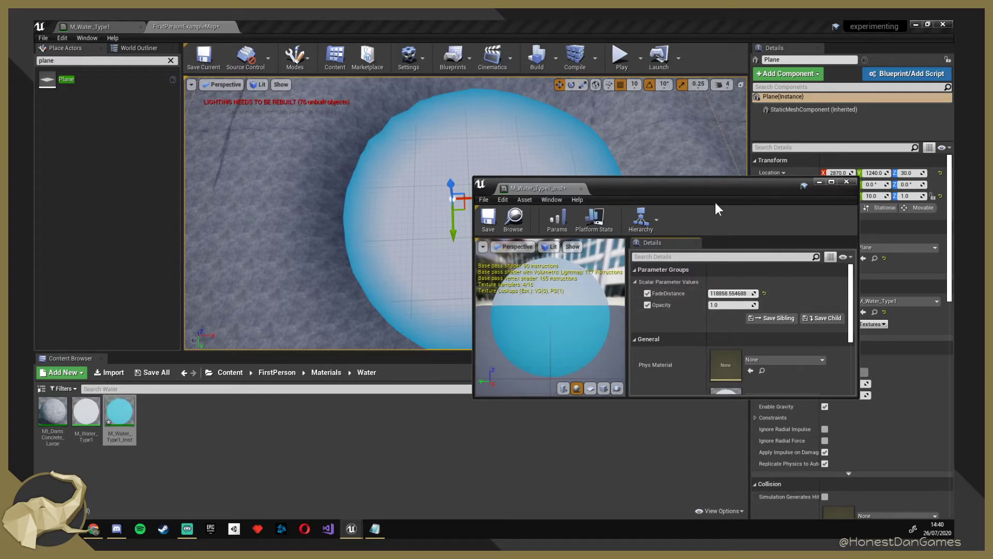
drag(704, 186, 859, 157)
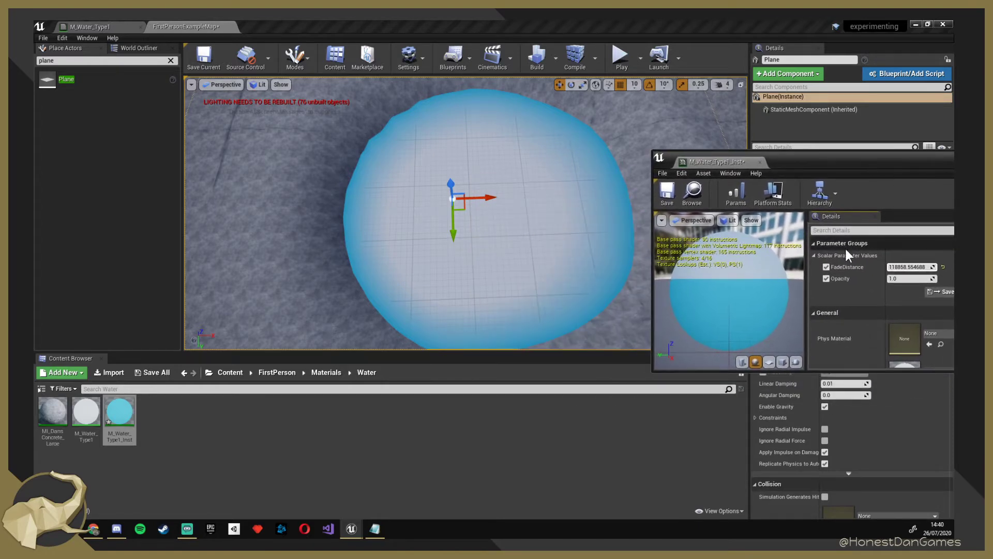
drag(911, 267, 938, 269)
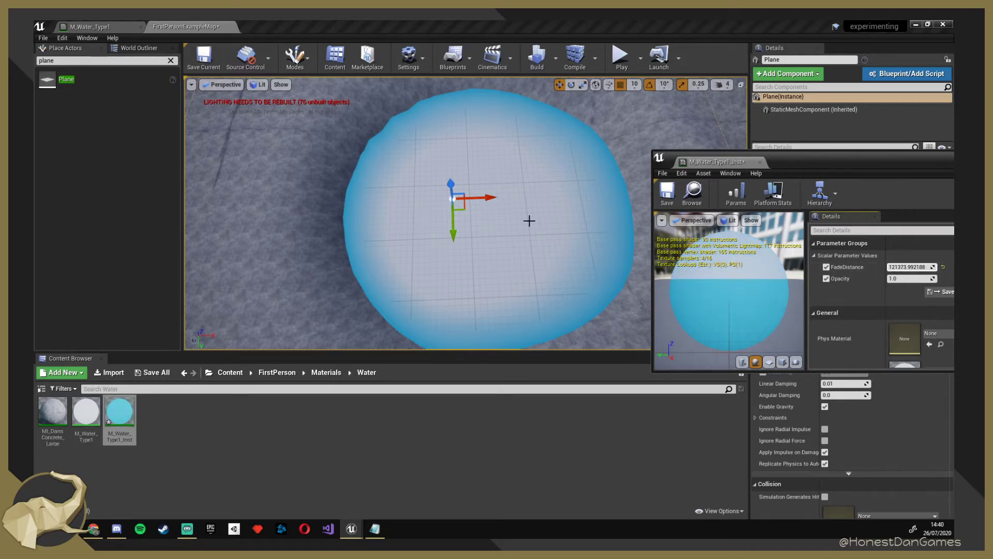
mouse_move(911, 267)
mouse_down()
mouse_move(898, 267)
mouse_move(913, 266)
mouse_up()
Move the plane up and down in the landscape hollow to test the edge fade, leaving it at Z 70.
scroll(507, 226, down, 4)
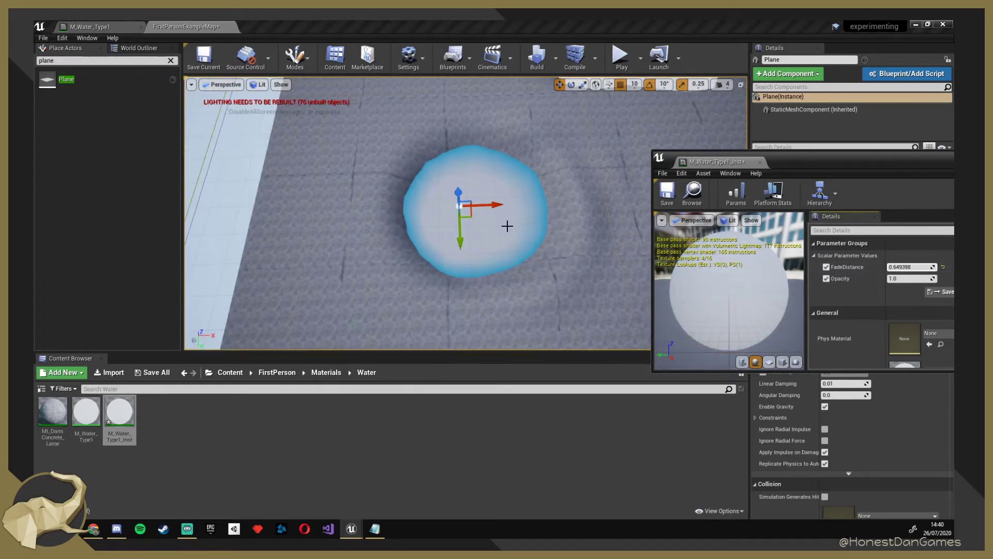
scroll(460, 203, up, 5)
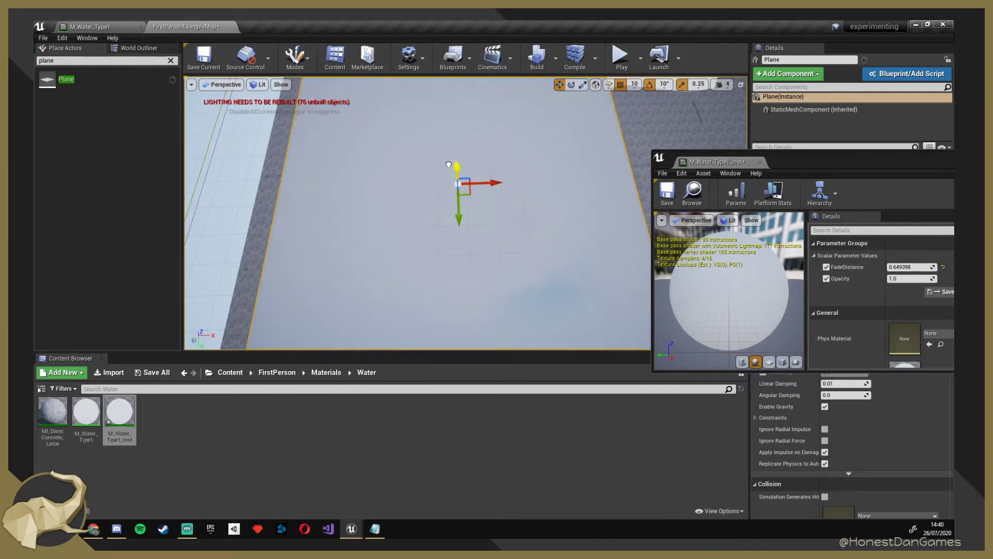
drag(456, 169, 457, 162)
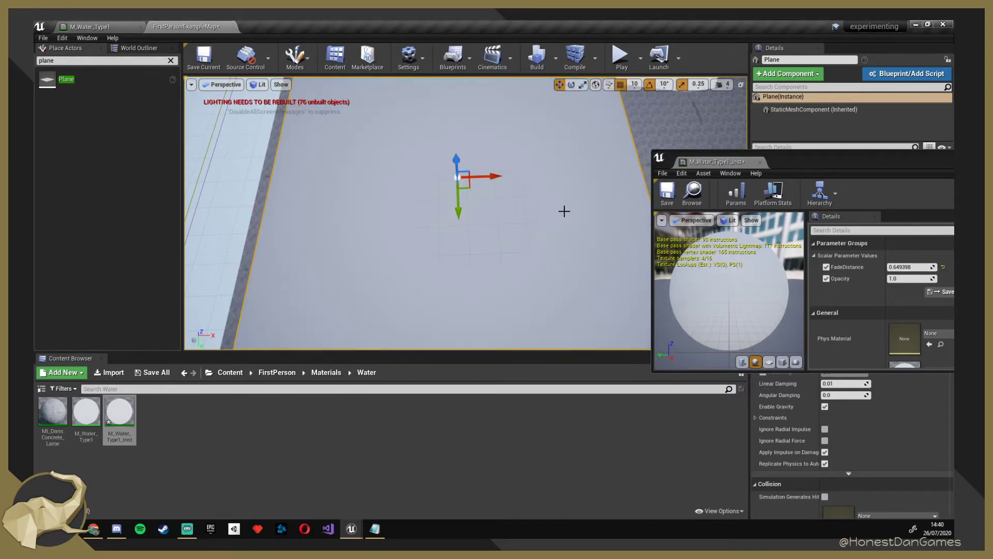
right_drag(564, 210, 621, 160)
right_drag(575, 204, 574, 203)
drag(442, 144, 405, 197)
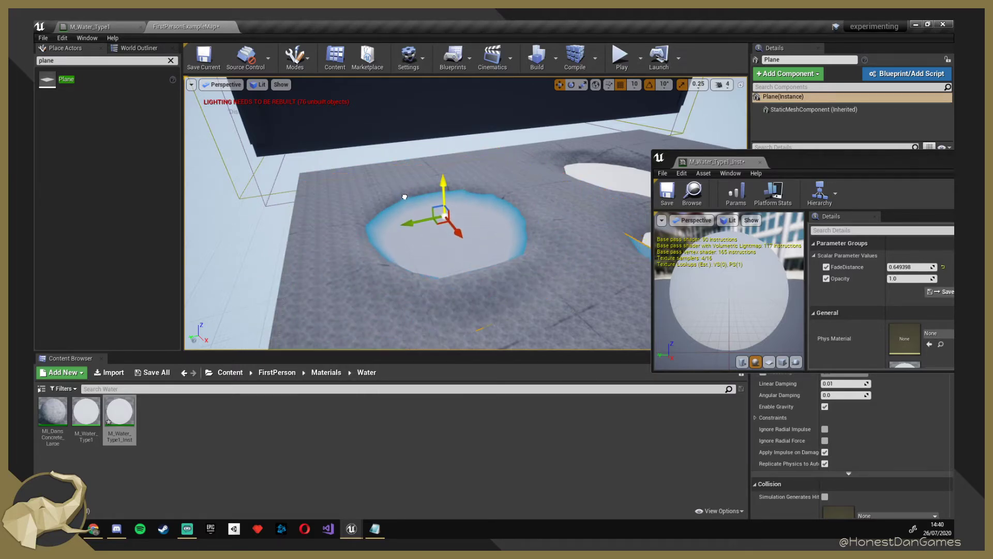
right_drag(404, 197, 469, 294)
key(w)
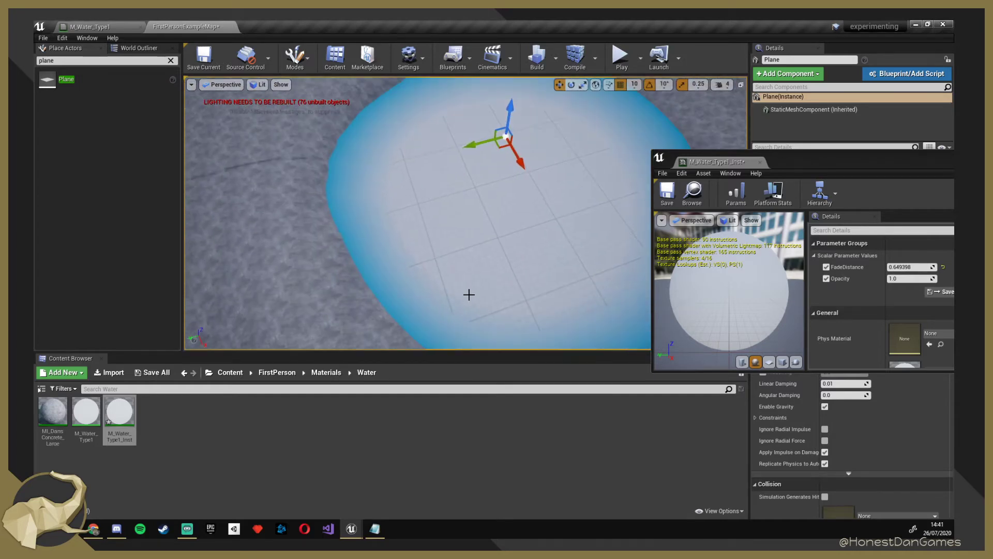
mouse_move(507, 118)
mouse_down()
mouse_move(502, 101)
mouse_move(499, 115)
mouse_up()
key(a)
right_drag(497, 195, 559, 187)
Examine the fade along the plane's shoreline from several angles and reselect the plane.
click(378, 160)
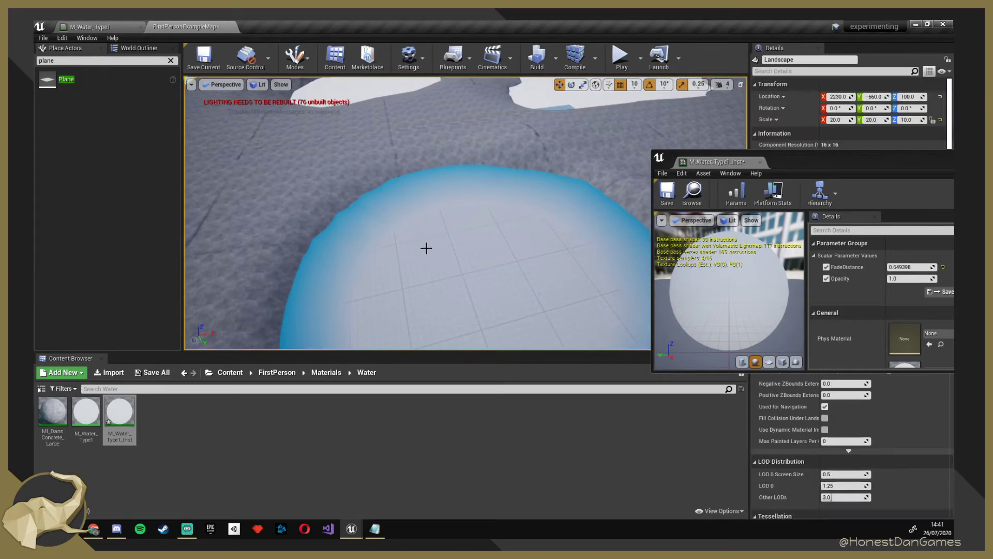
right_drag(426, 249, 321, 253)
key(w)
key(w)
key(s)
key(s)
click(447, 233)
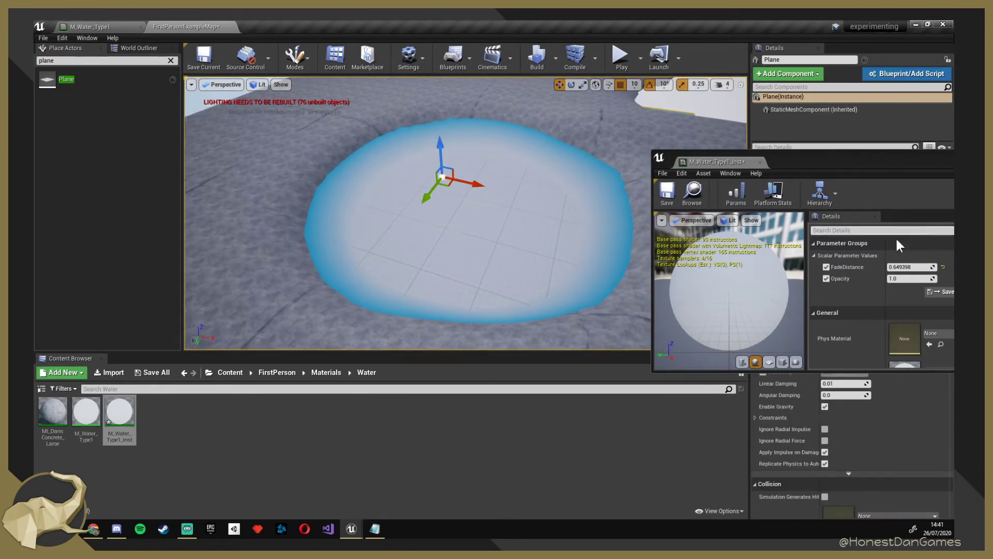
Set the instance's FadeDistance to 1.419899 and move its window over the level's details.
drag(906, 267, 921, 267)
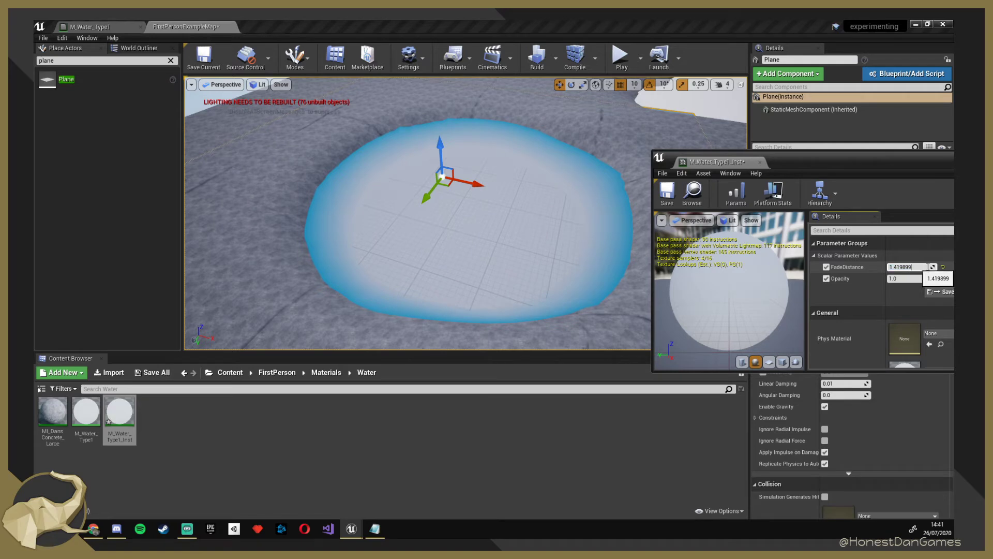
click(916, 267)
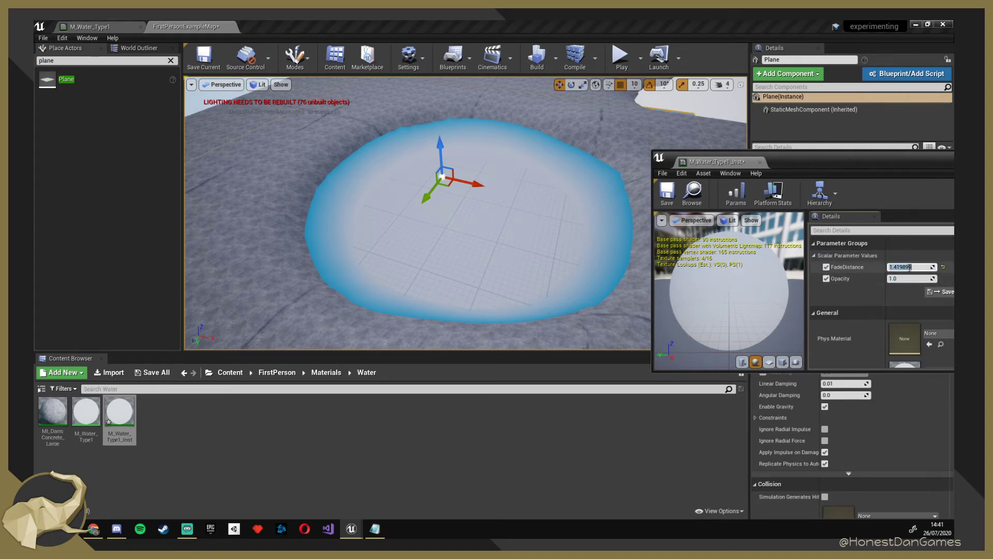
drag(919, 267, 879, 267)
drag(804, 161, 664, 102)
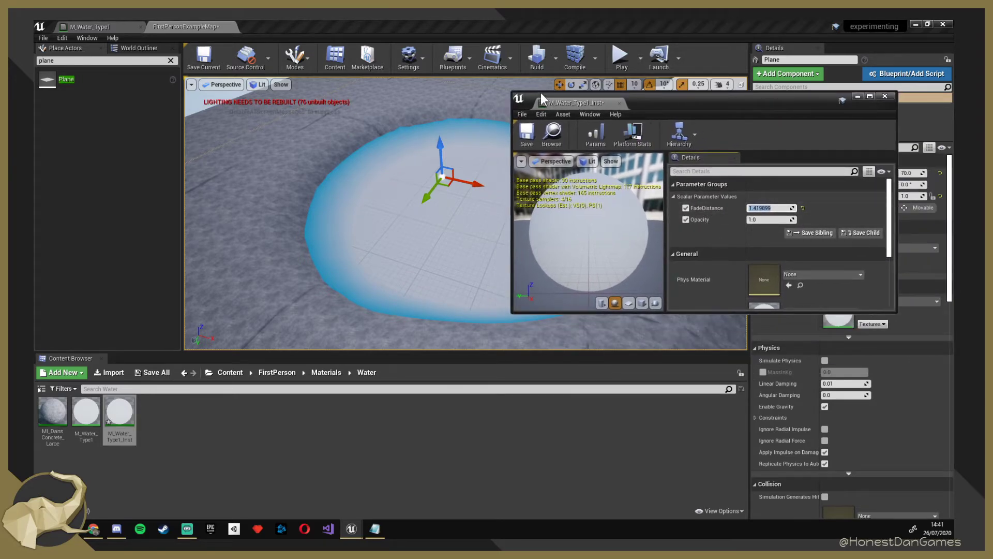
In the M_Water_Type1 graph, disconnect the light blue colour from the Lerp's A input and place the white node above it.
click(66, 24)
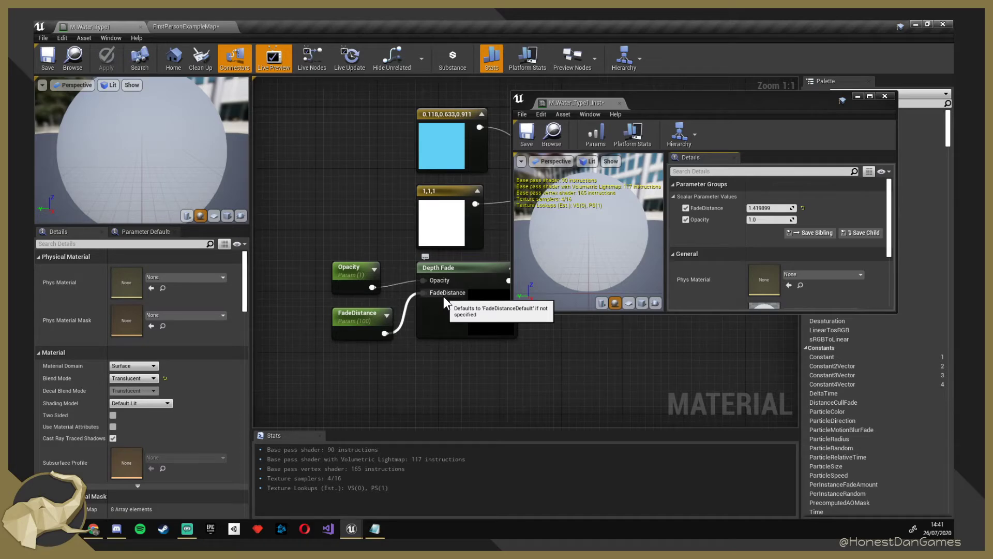
drag(704, 108, 599, 356)
alt+click(576, 181)
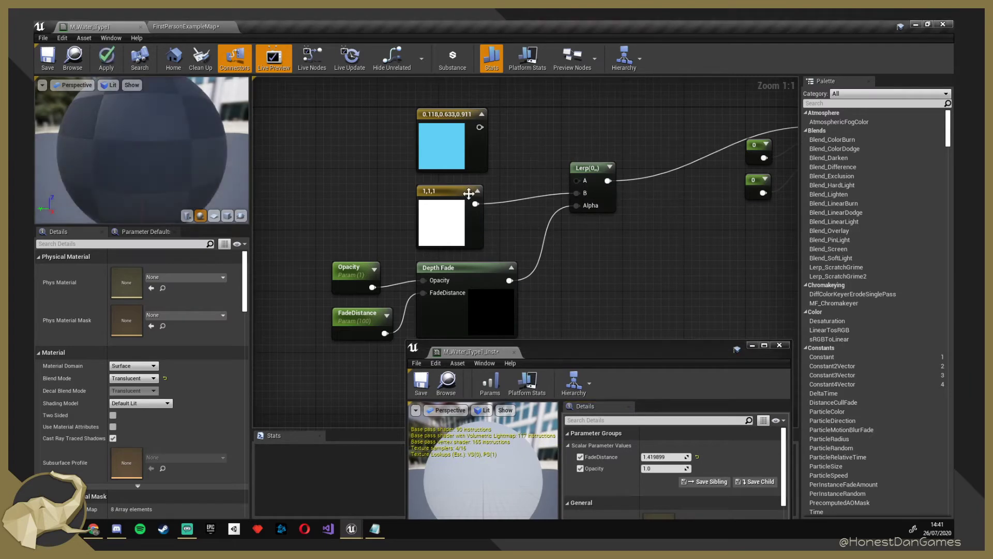
drag(469, 193, 520, 84)
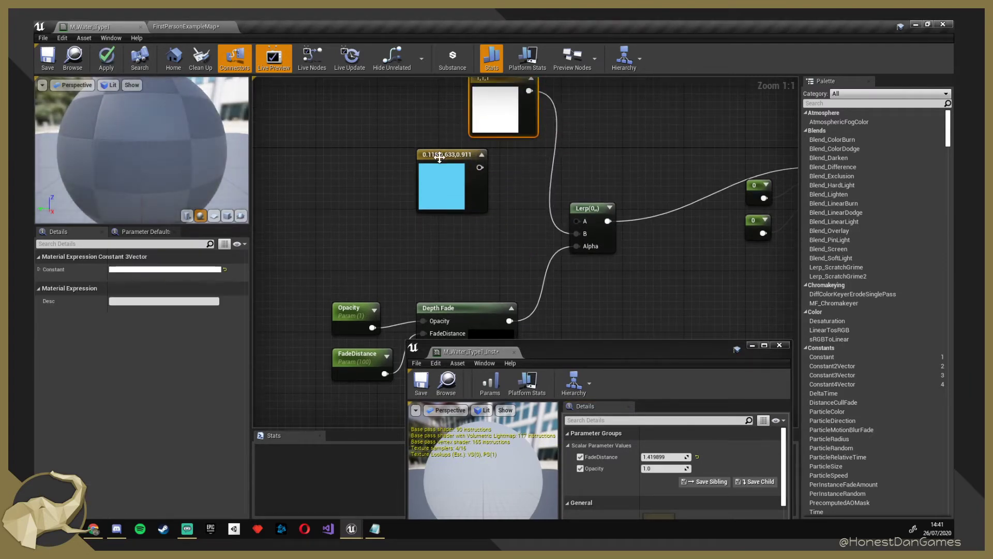
drag(440, 158, 454, 234)
Wire the white colour to the Lerp's A input and light blue to B, and line up the white node above the blue one.
ctrl+drag(577, 239, 575, 211)
drag(495, 237, 575, 225)
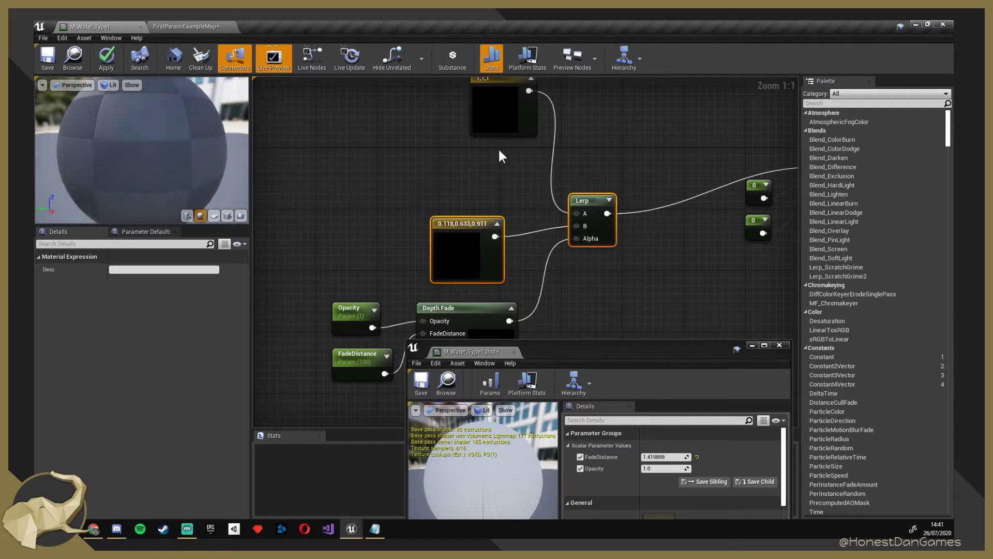
drag(515, 85, 482, 154)
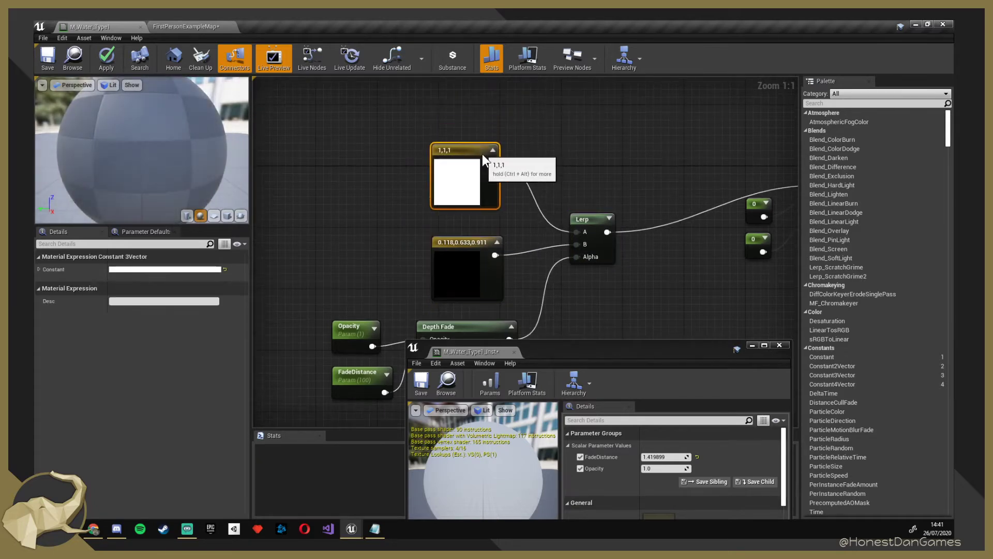
click(603, 315)
right_drag(643, 331, 589, 282)
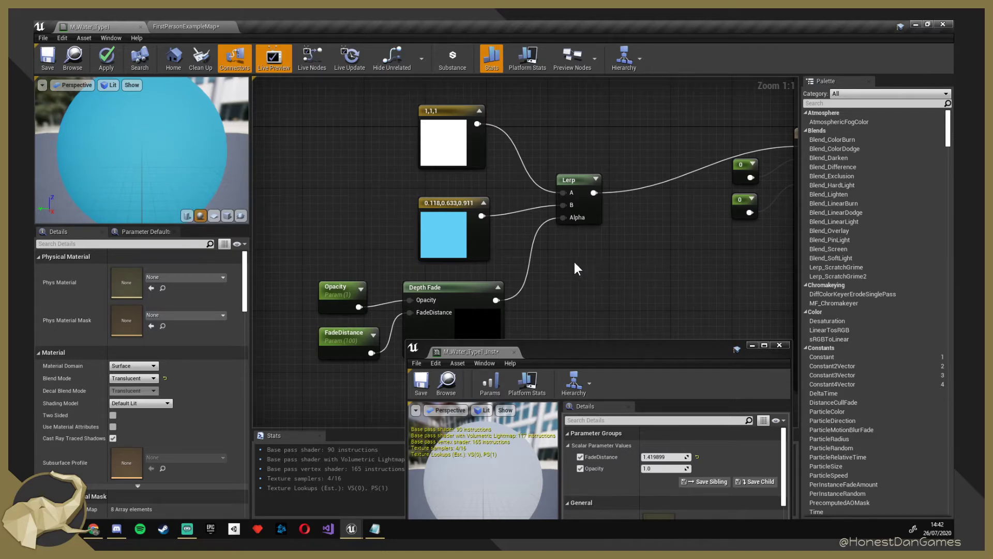
right_drag(576, 266, 613, 237)
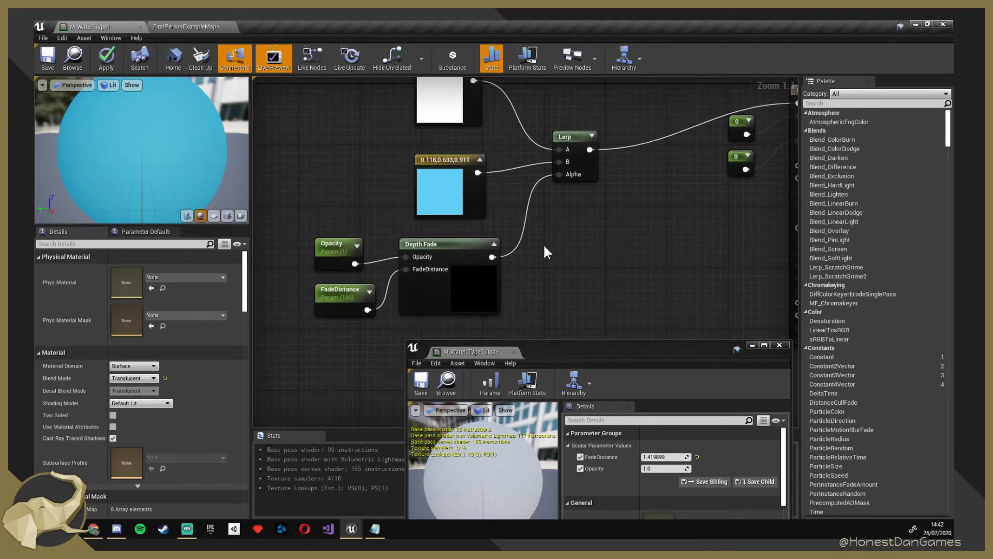
Apply the M_Water_Type1 changes, return to the level and set the instance's Opacity to 1.406683.
drag(588, 348, 678, 284)
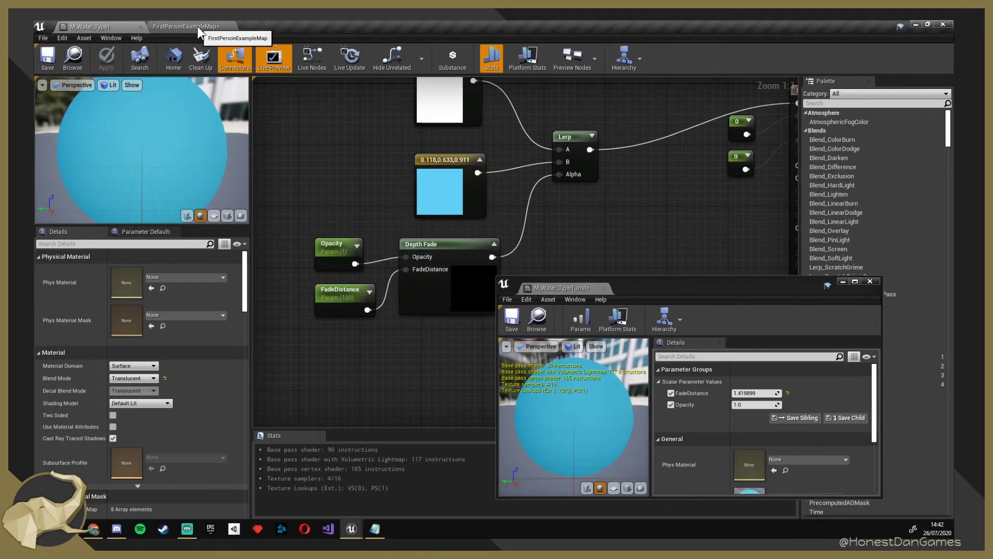
click(182, 27)
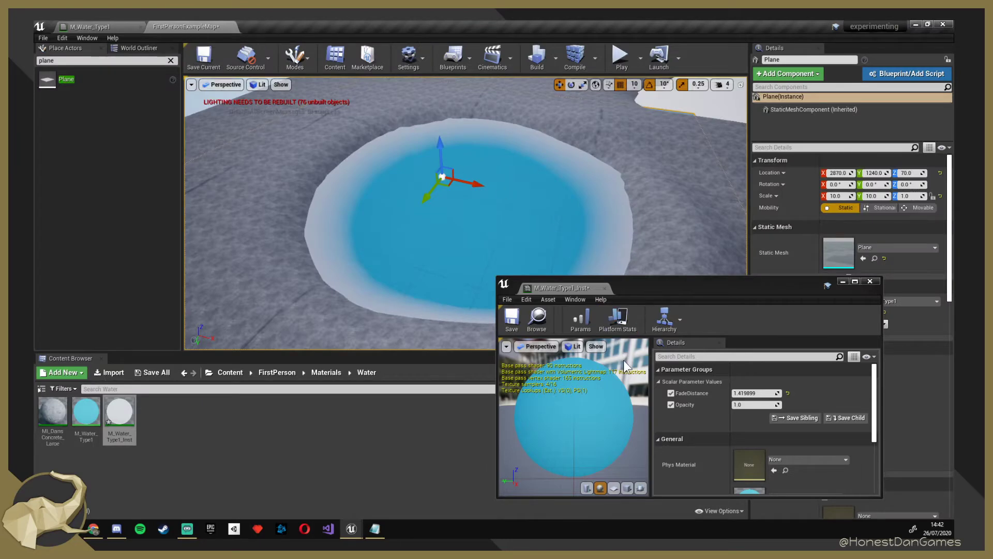
click(752, 405)
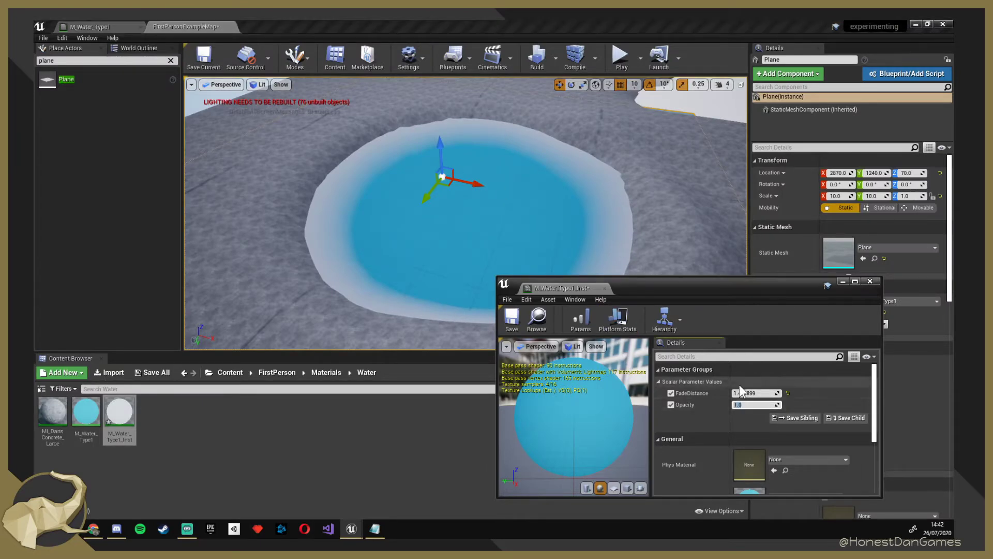
click(741, 393)
drag(740, 405, 783, 404)
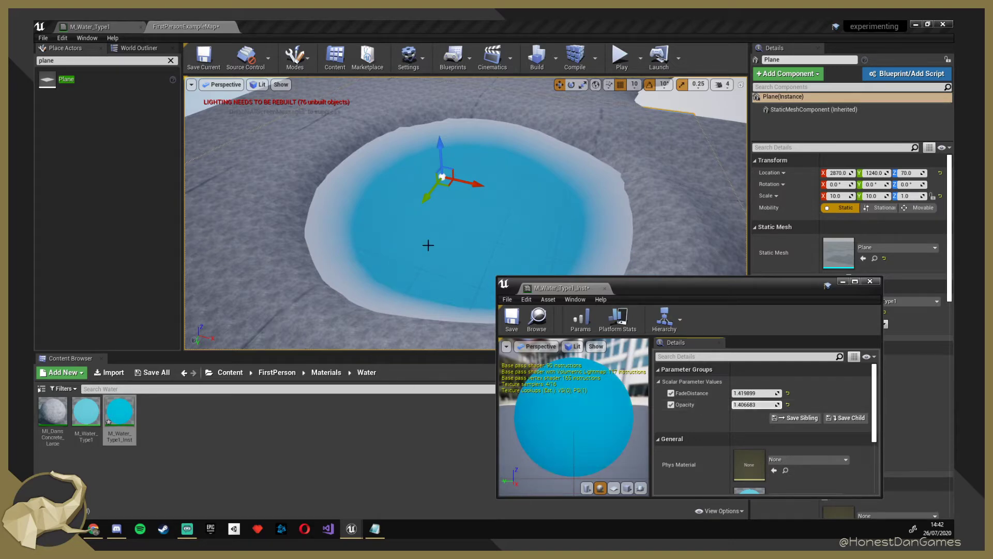
click(417, 219)
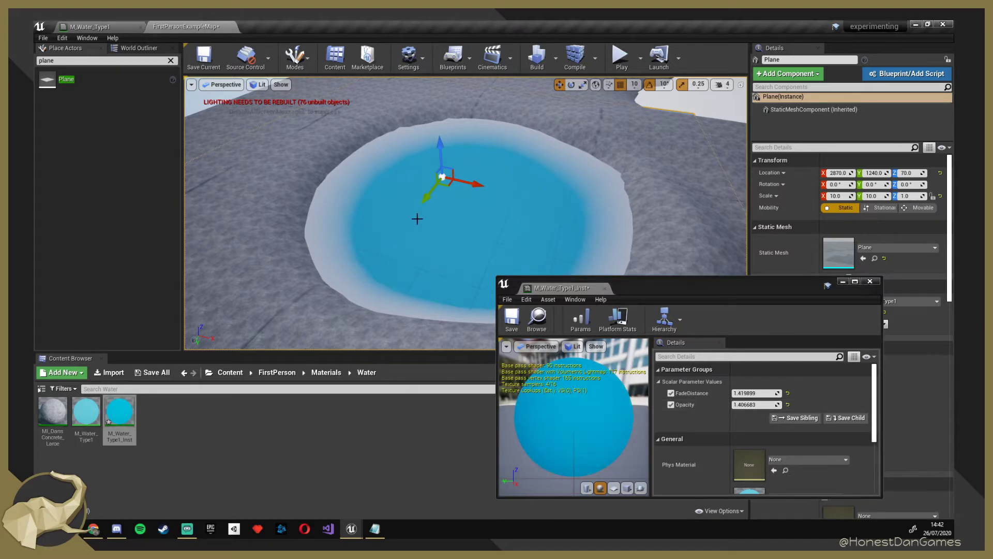
Assign M_Water_Type1_Inst to the plane's Element 0 material slot, moving the instance window out of the way.
click(52, 411)
drag(650, 282, 554, 342)
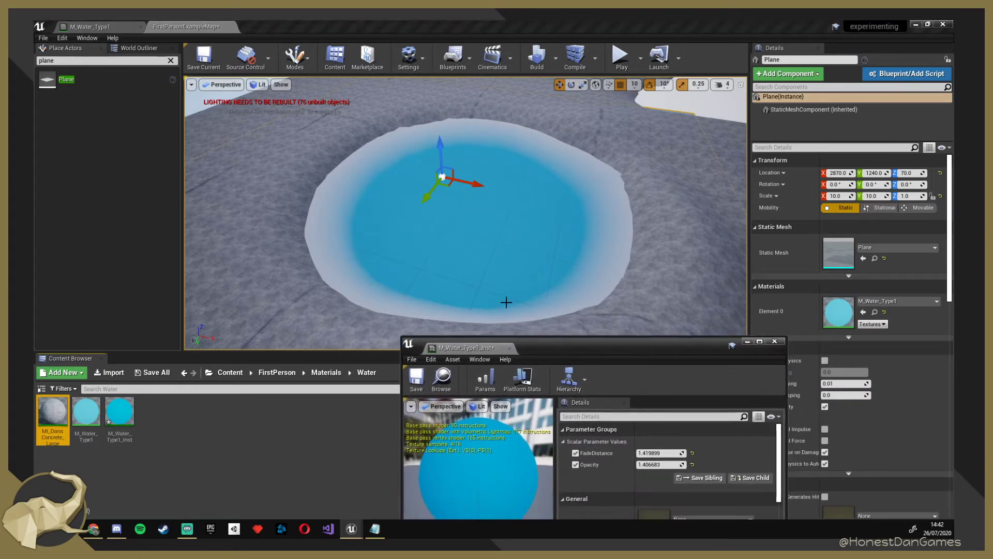
drag(119, 412, 838, 312)
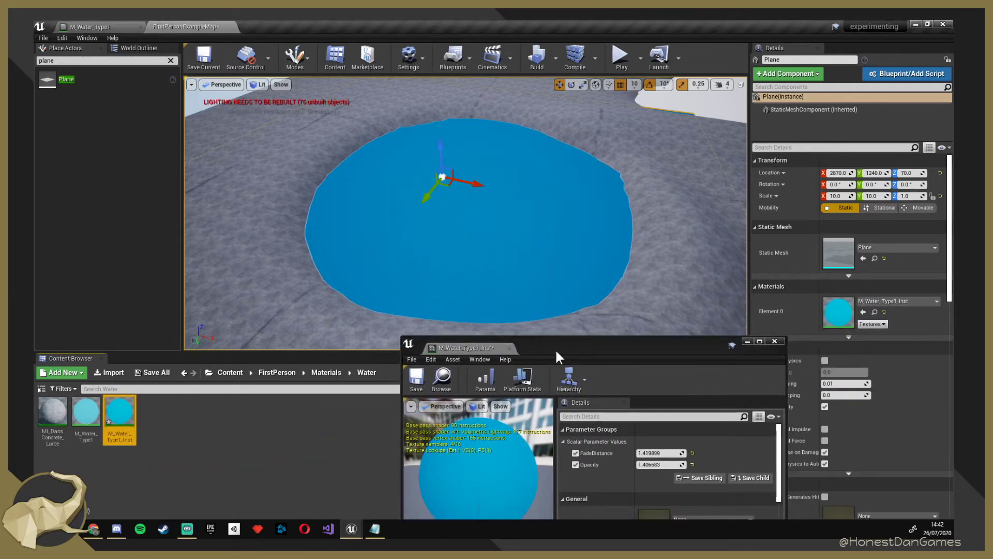
drag(557, 356, 553, 295)
Set the instance's FadeDistance to 100 and Opacity to 1.
scroll(653, 434, down, 2)
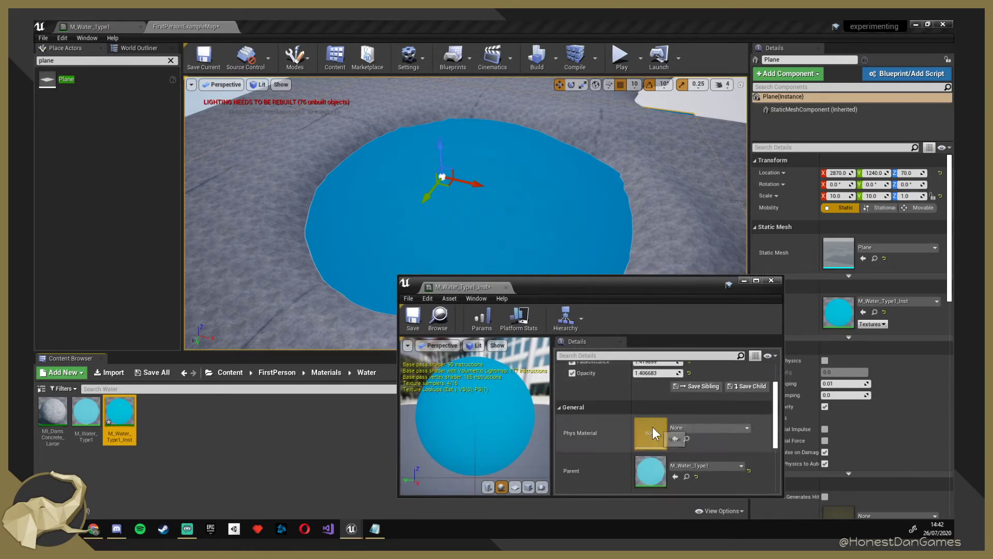
scroll(652, 427, down, 2)
scroll(650, 427, up, 4)
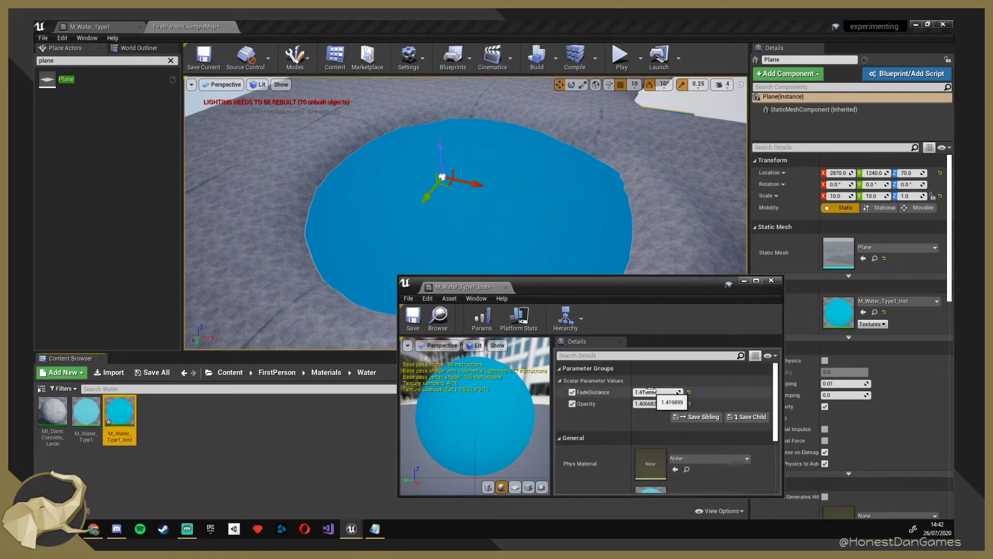
click(651, 392)
text(100)
key(Tab)
text(1)
key(Return)
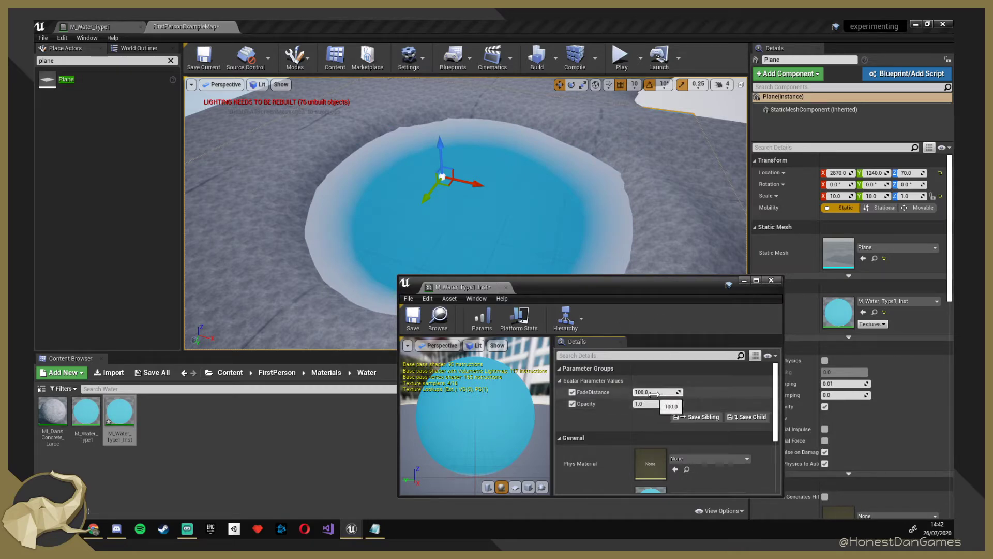
Try a FadeDistance of 13.39613 in the instance with several Opacity values, ending at 0.818278.
mouse_move(653, 394)
mouse_down()
mouse_move(606, 393)
mouse_move(662, 403)
mouse_move(644, 404)
mouse_up()
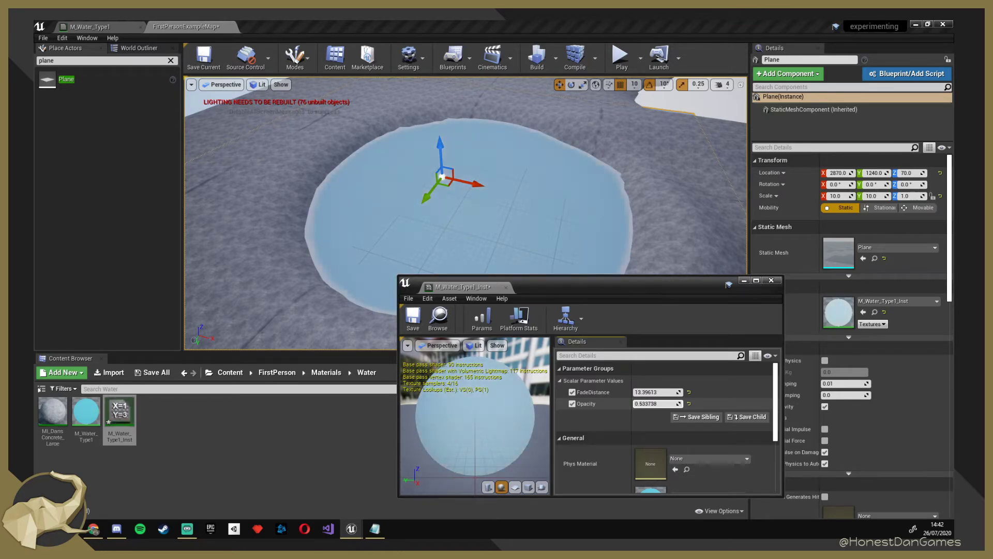
drag(651, 403, 659, 403)
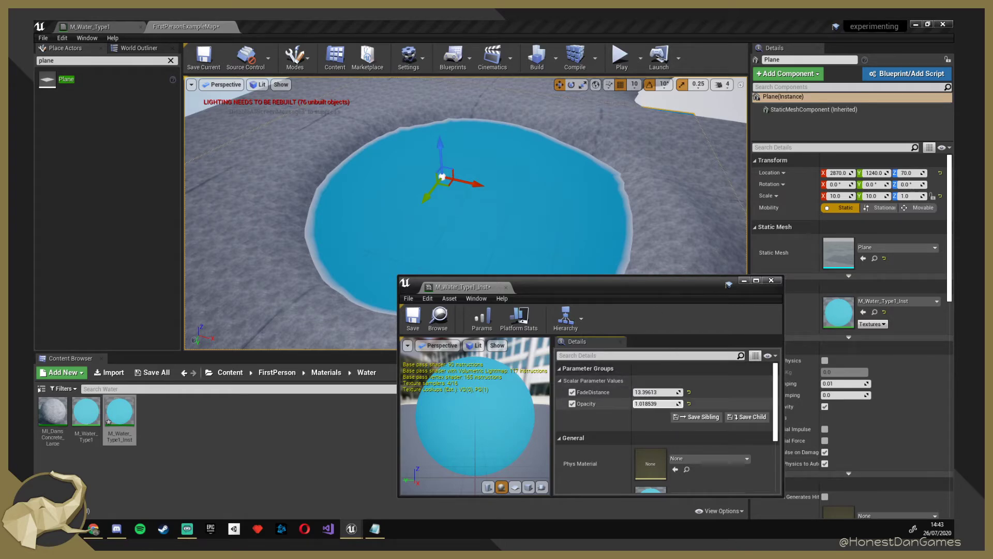
drag(655, 403, 669, 404)
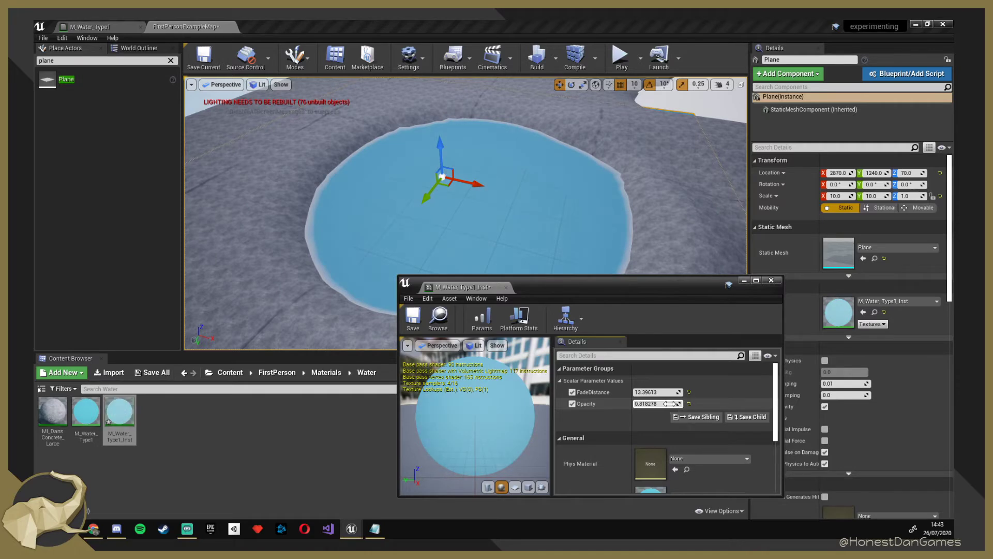
Set the instance's Opacity to 1 and FadeDistance to 15.
key(Return)
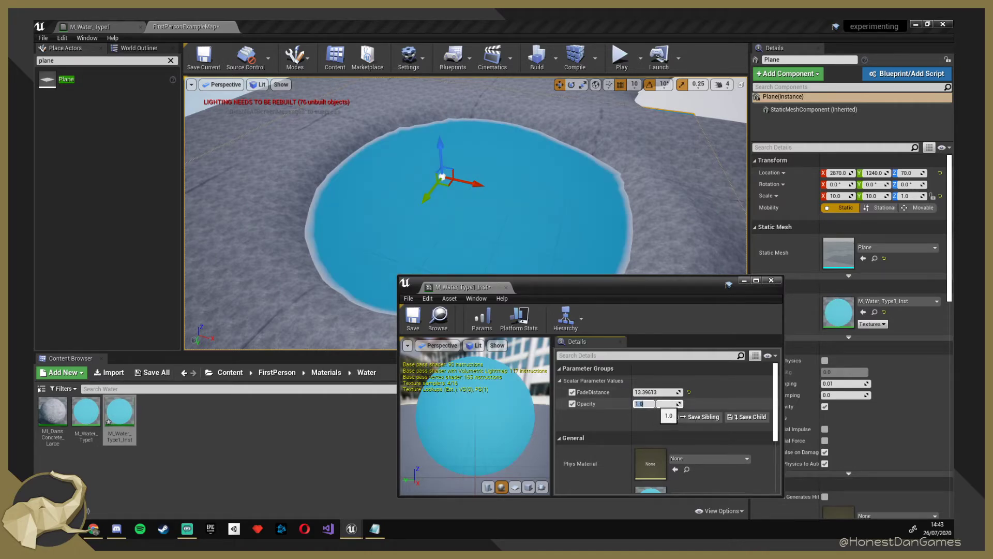
key(shift+Tab)
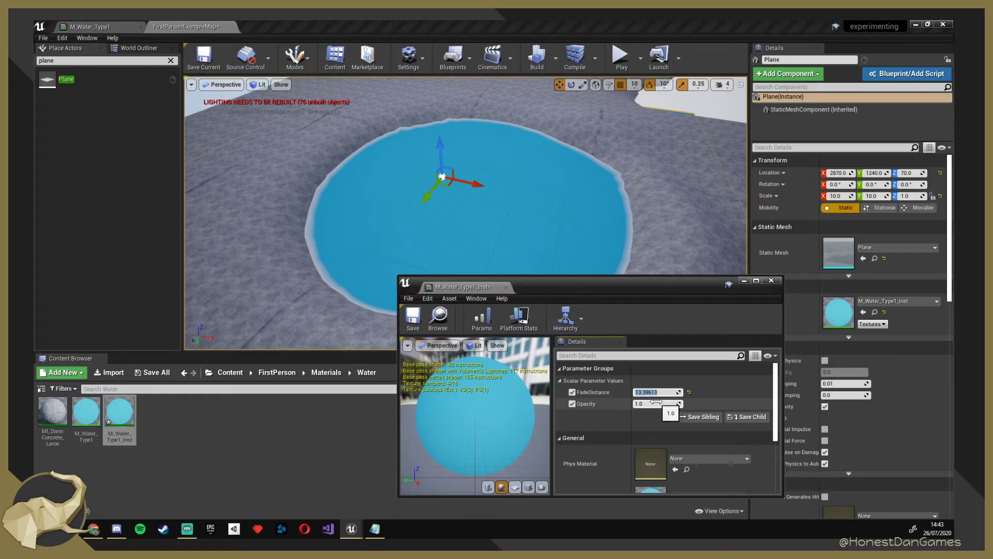
text(15)
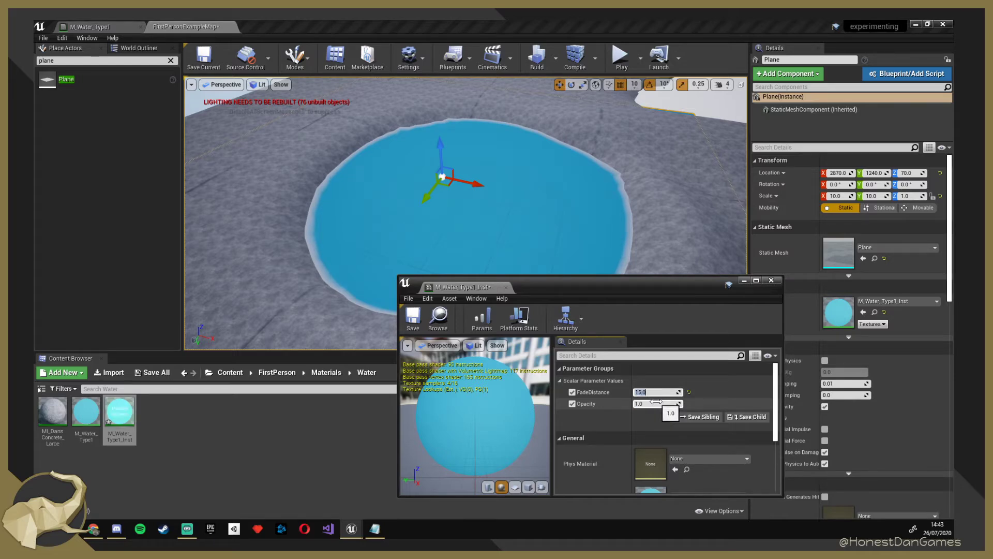
key(Return)
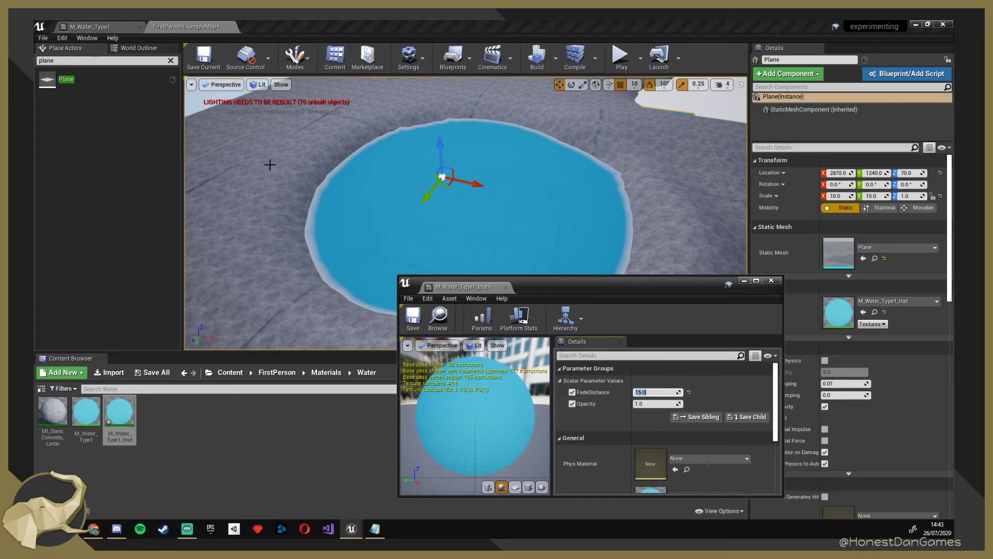
Examine the white foam edge along the water plane's shoreline from several angles.
right_drag(255, 219, 283, 212)
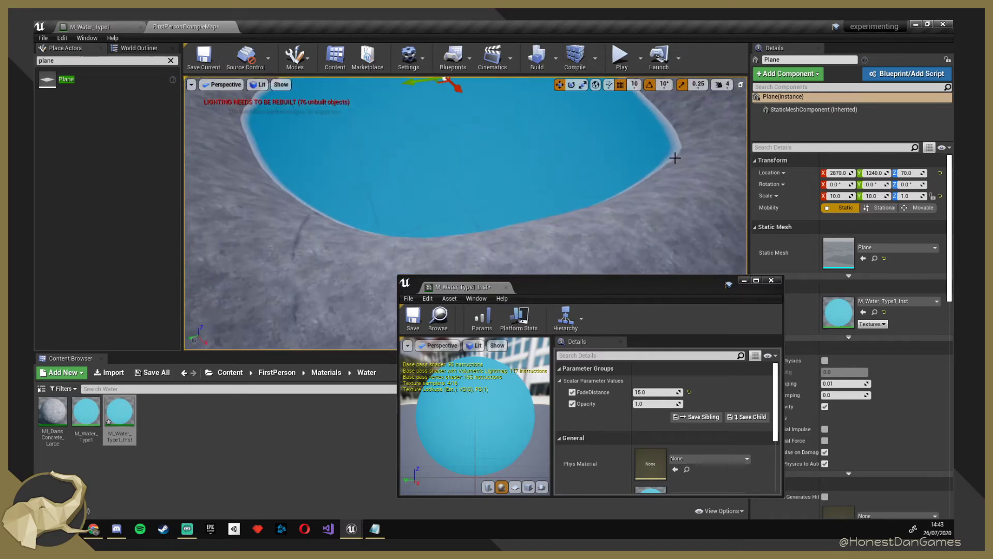
right_drag(675, 159, 636, 160)
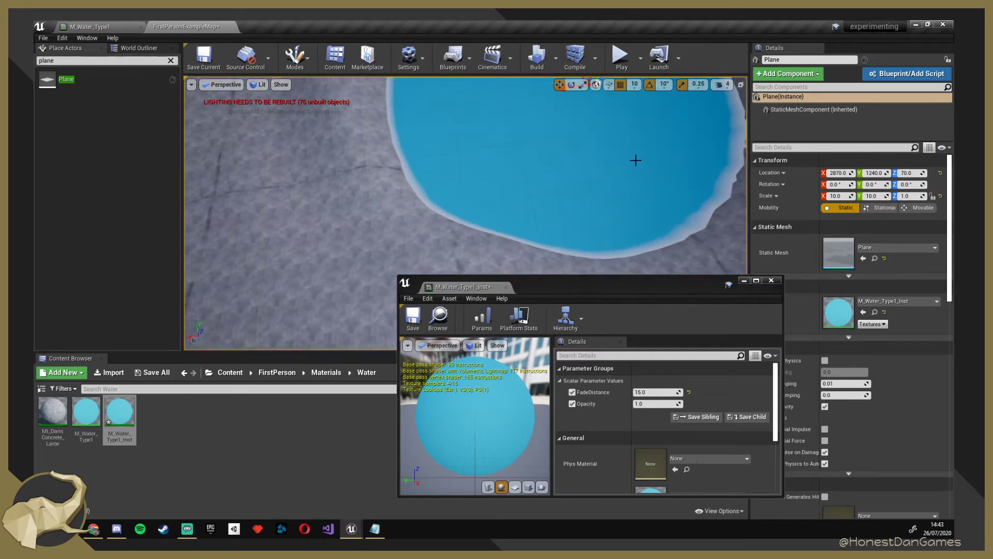
click(371, 224)
right_drag(371, 224, 403, 223)
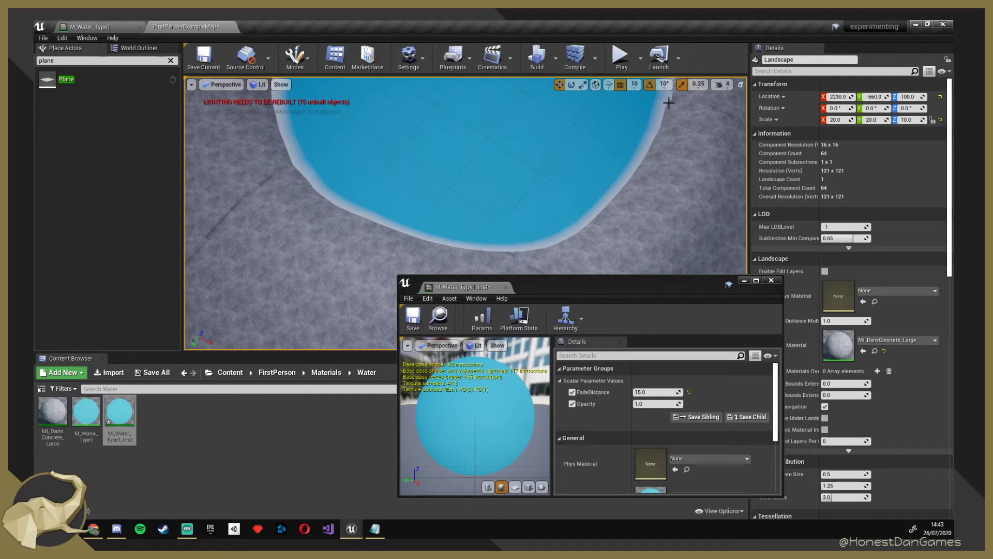
right_drag(669, 103, 672, 154)
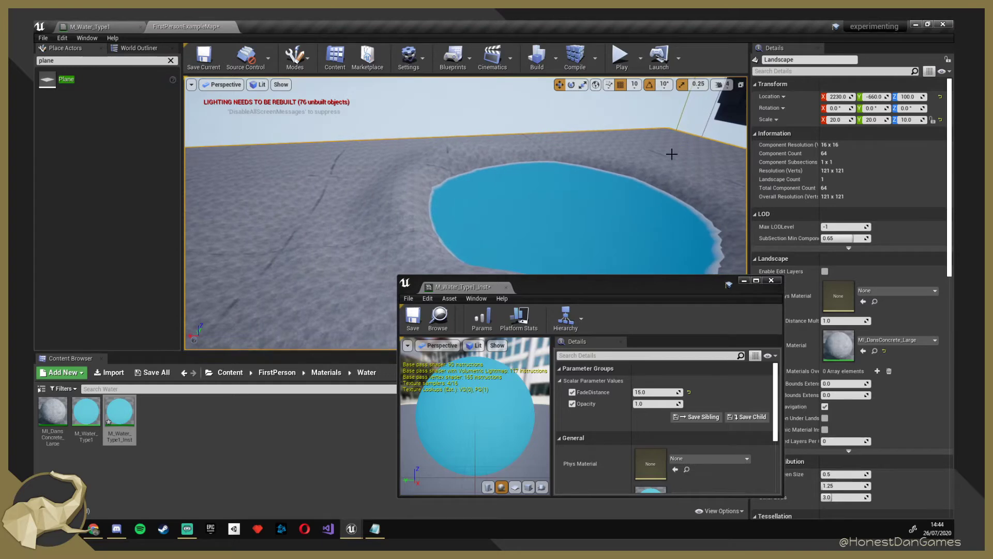
Lower the water plane to a Z location of 50 and check its shoreline from above.
click(494, 194)
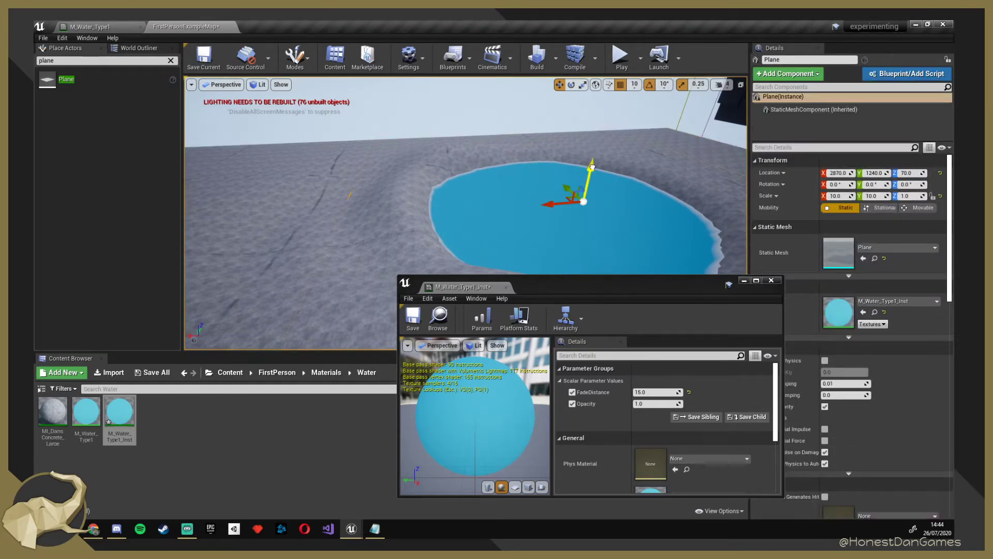
click(671, 157)
right_drag(672, 157, 572, 214)
right_drag(465, 213, 679, 173)
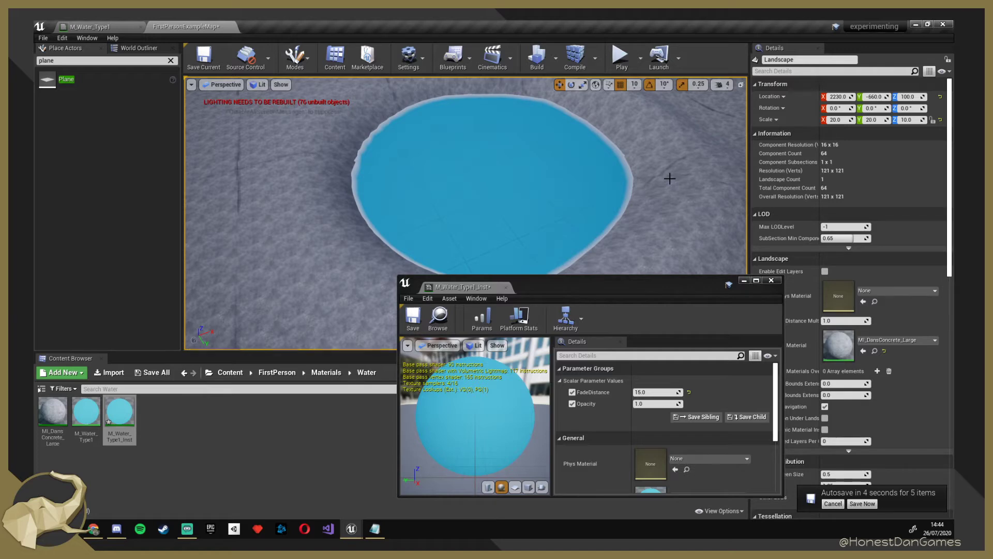
right_drag(491, 237, 558, 216)
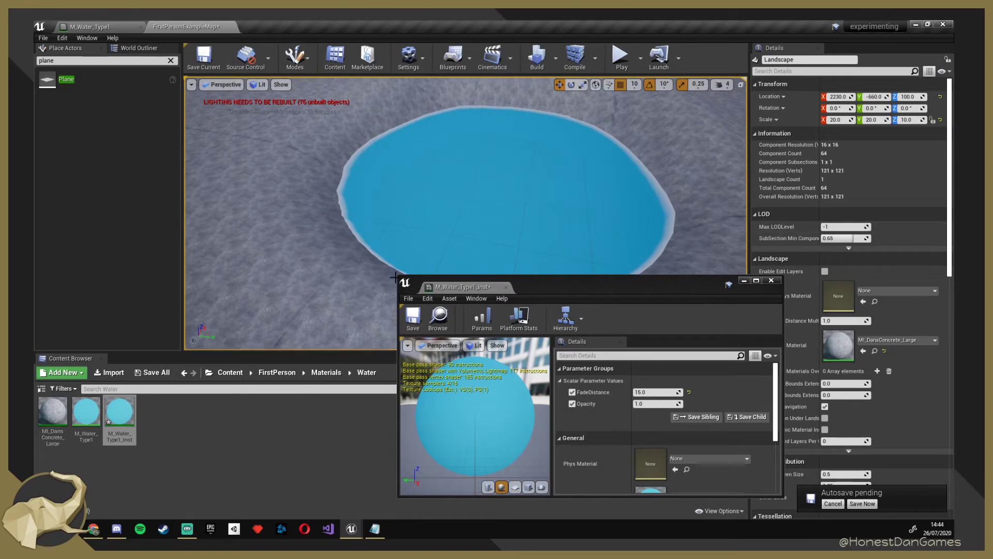
Move the instance window clear of the pool and reselect the water plane to view its whole foam edge.
drag(391, 278, 507, 237)
drag(643, 231, 797, 273)
right_drag(465, 213, 565, 218)
click(453, 239)
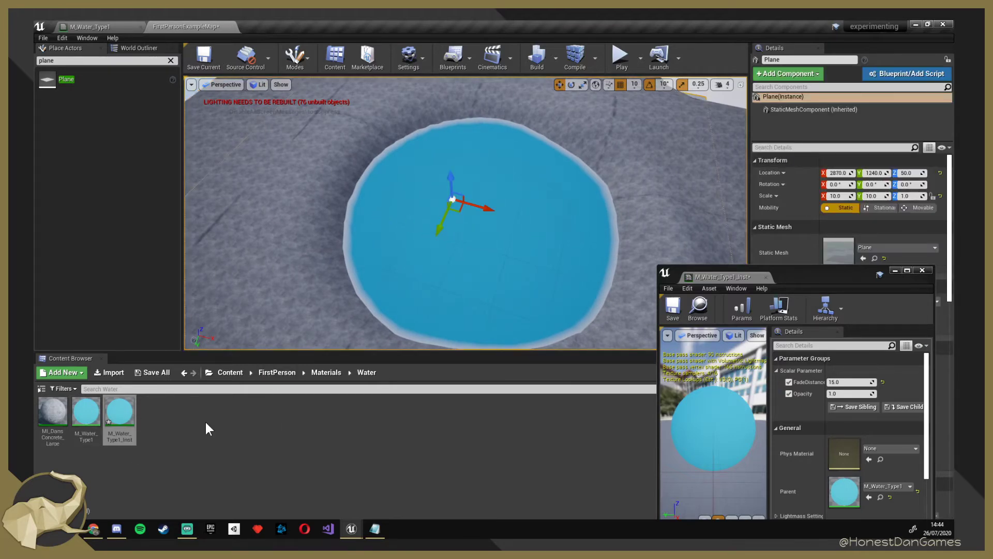
mouse_move(407, 290)
right_down()
mouse_move(413, 280)
mouse_move(414, 292)
right_up()
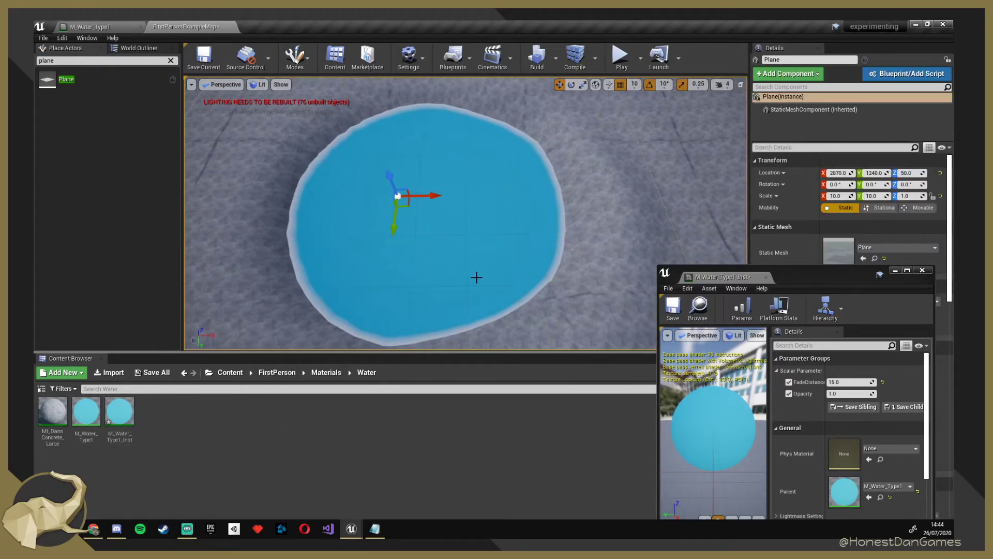
right_drag(477, 277, 477, 284)
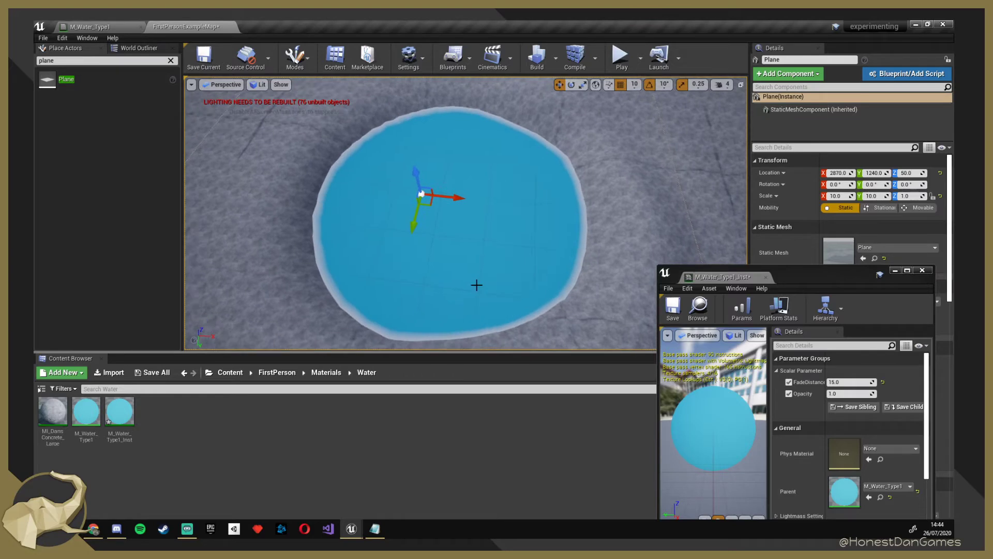
Switch to the Notepad feature list, highlight the foam line and add "(surface)" after "Refraction / Transparency".
click(372, 531)
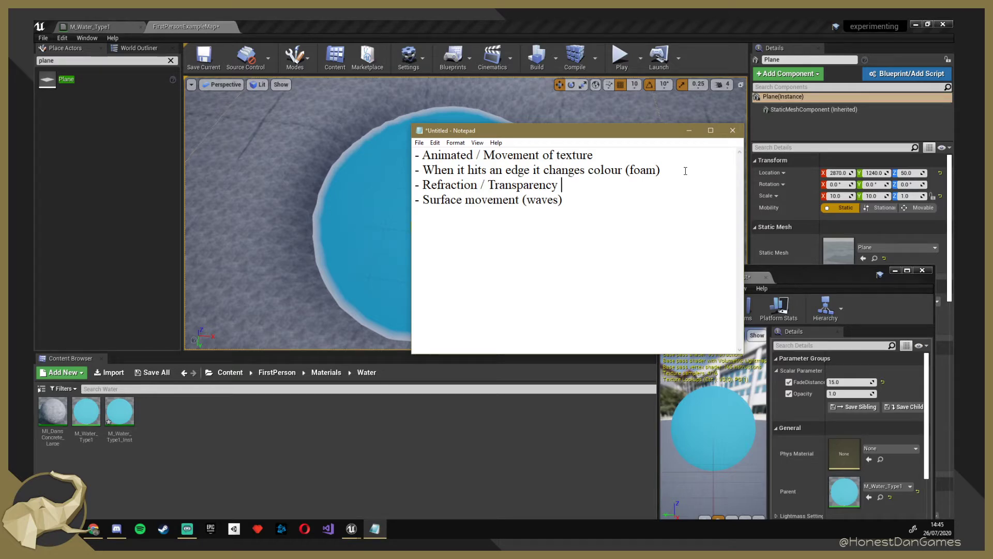
drag(677, 172, 413, 171)
click(559, 185)
text((suface)
key(BackSpace)
key(BackSpace)
key(BackSpace)
key(BackSpace)
text(rface))
Back in the level, examine the water's flat colour and foam edge from near and far.
click(291, 243)
right_drag(291, 246, 302, 191)
key(w)
key(s)
key(w)
key(s)
key(s)
key(w)
key(s)
key(w)
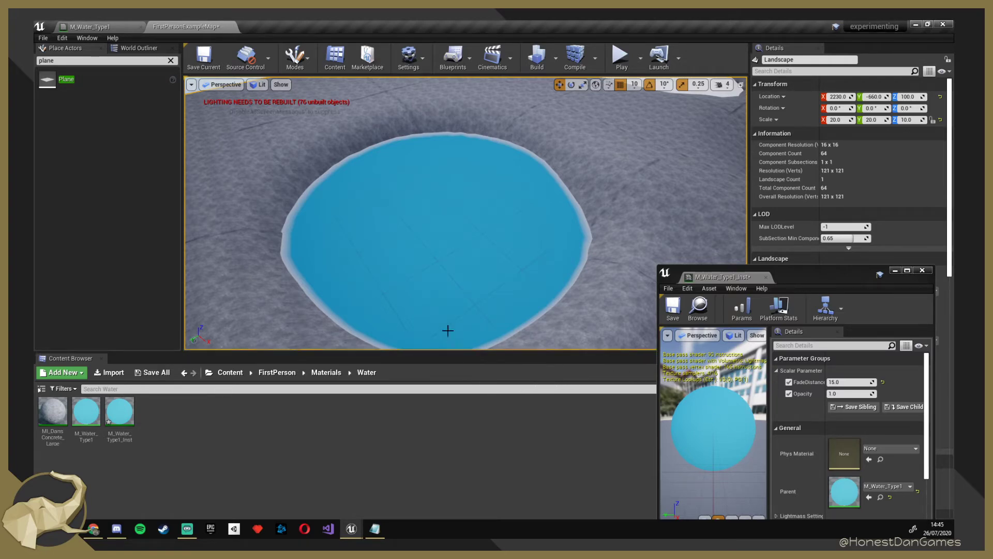
right_drag(448, 330, 424, 350)
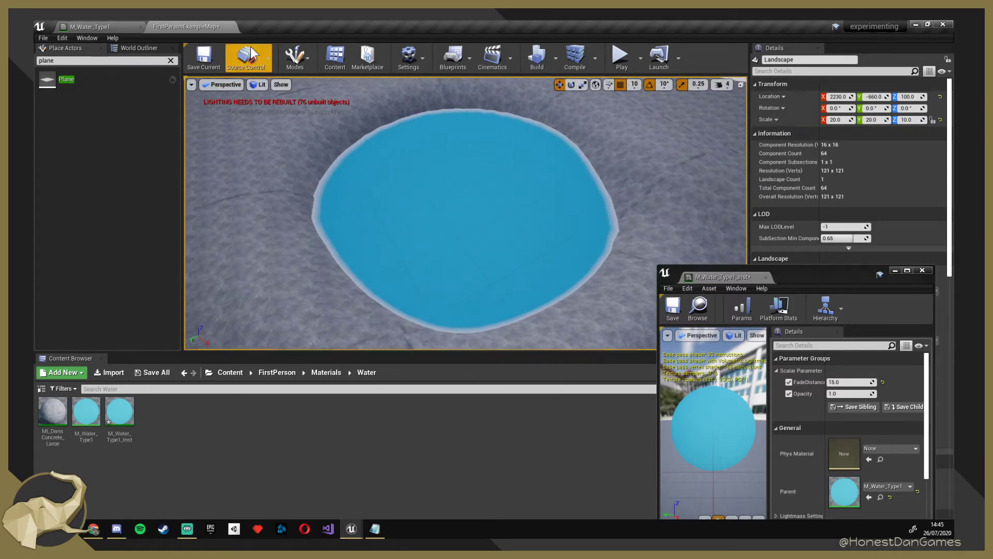
In the M_Water_Type1 graph, add a TextureCoordinate node beside the light blue colour node.
click(102, 26)
right_drag(338, 181, 354, 214)
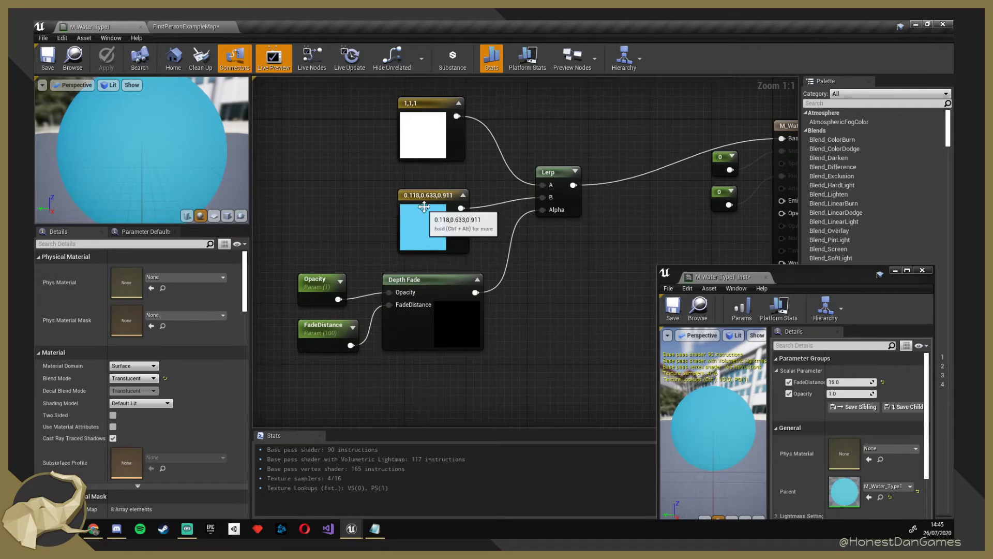
right_drag(490, 262, 488, 312)
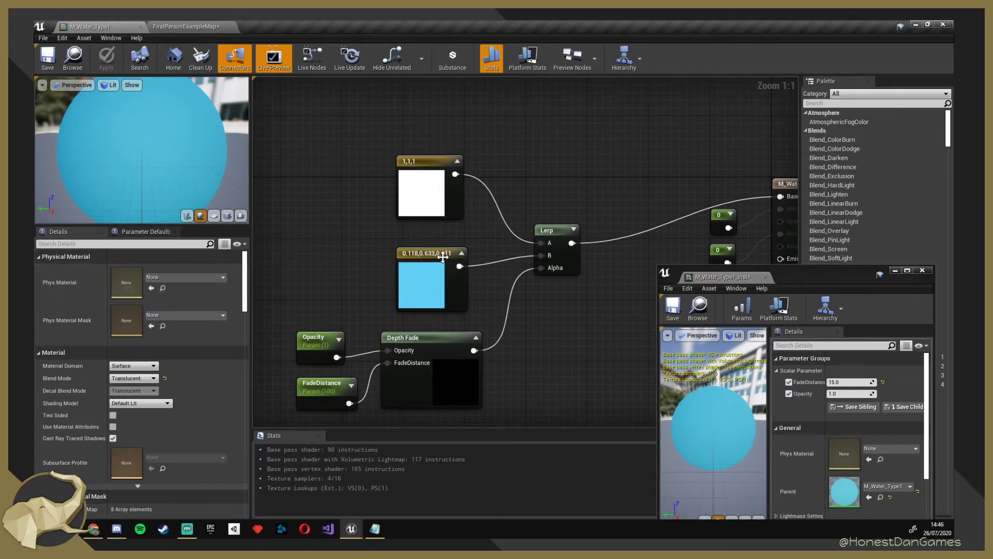
right_drag(358, 243, 387, 211)
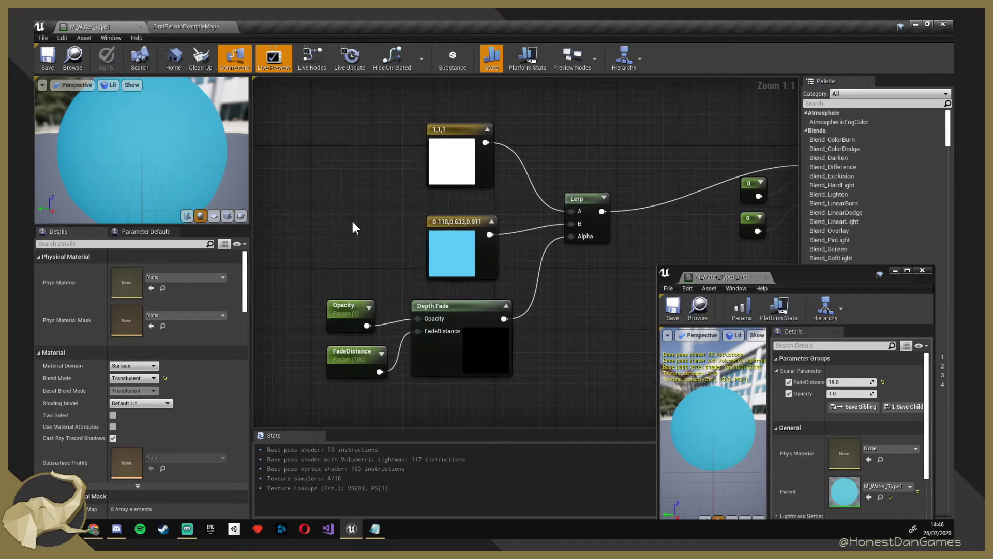
right_click(353, 222)
text(text)
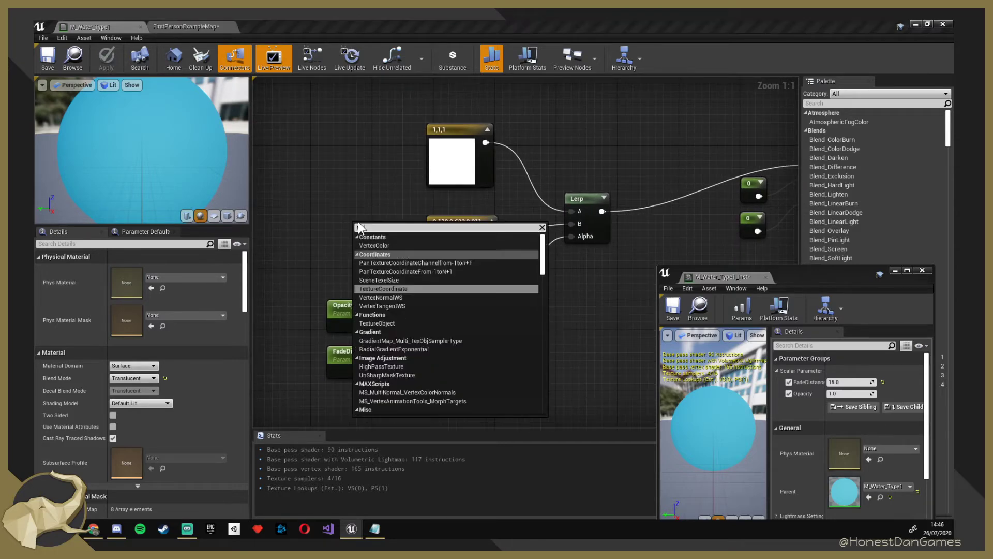
click(393, 263)
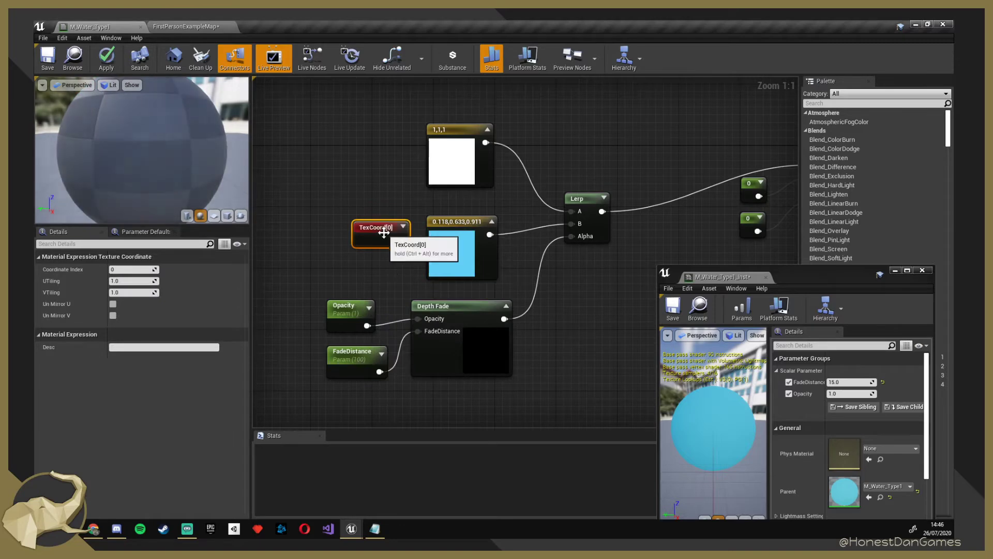
Replace the TextureCoordinate node with a Texture Sample node and connect its RGB output to the Lerp's A input.
key(Delete)
right_click(360, 146)
click(350, 144)
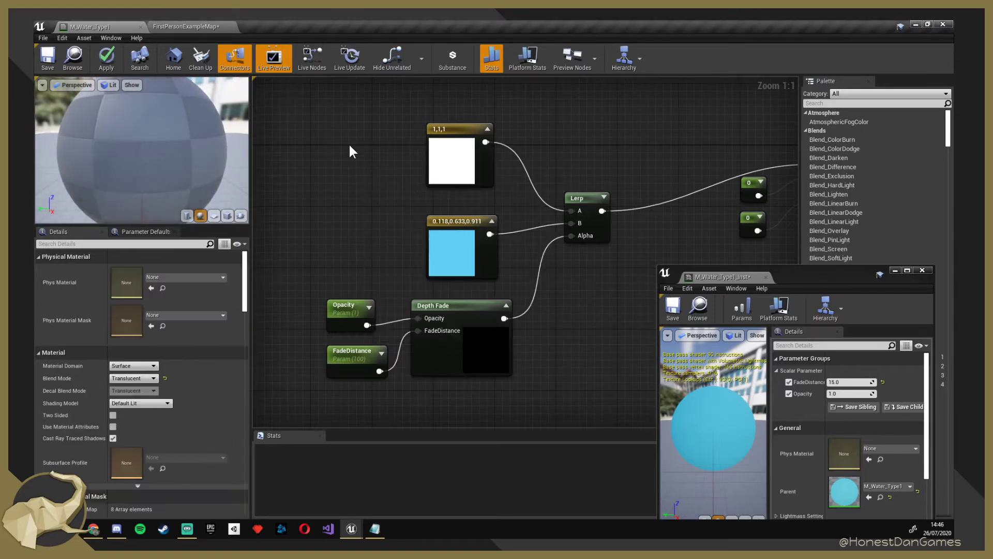
click(347, 147)
drag(377, 158, 339, 107)
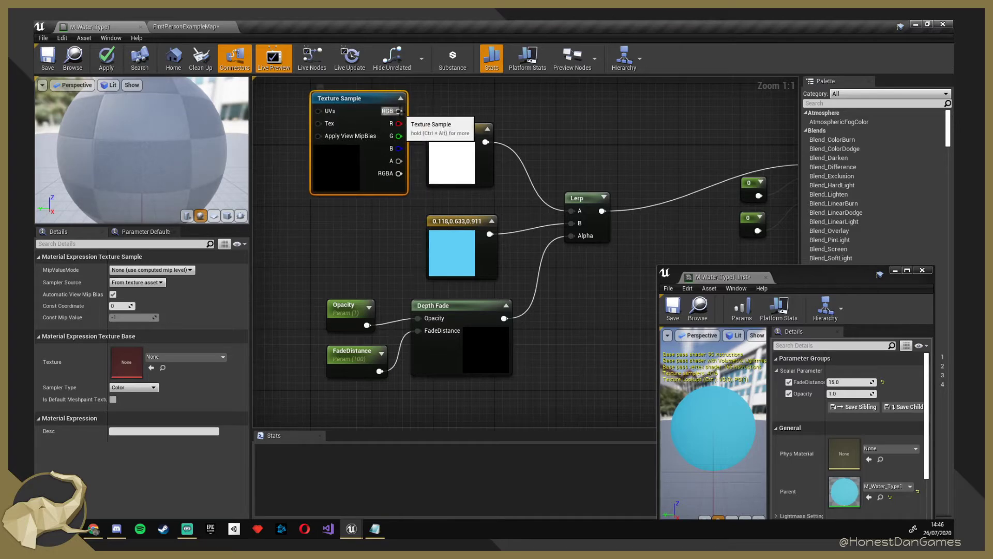
drag(399, 111, 572, 210)
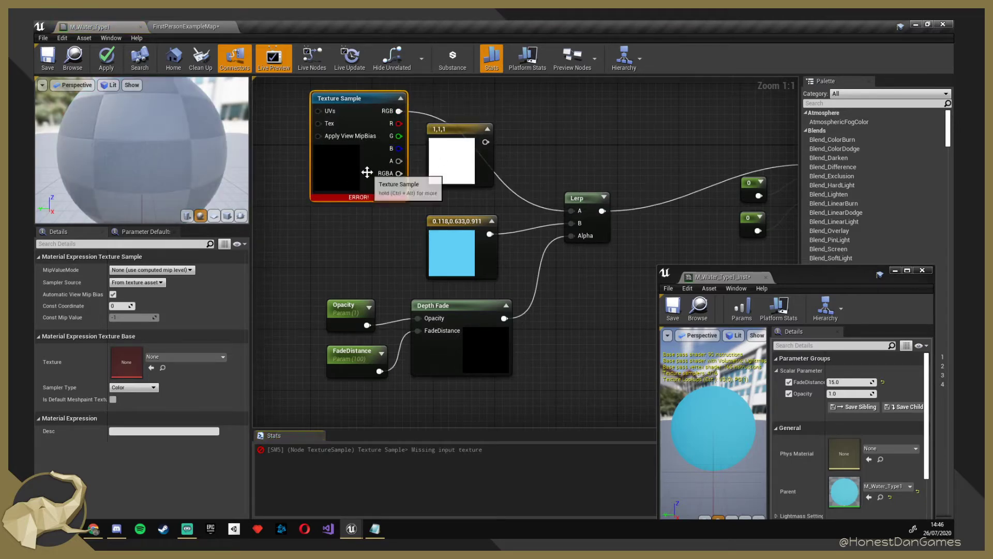
Assign the T_Noise01 texture to the Texture Sample, save the material and check the pool's foam edge in the level.
click(166, 357)
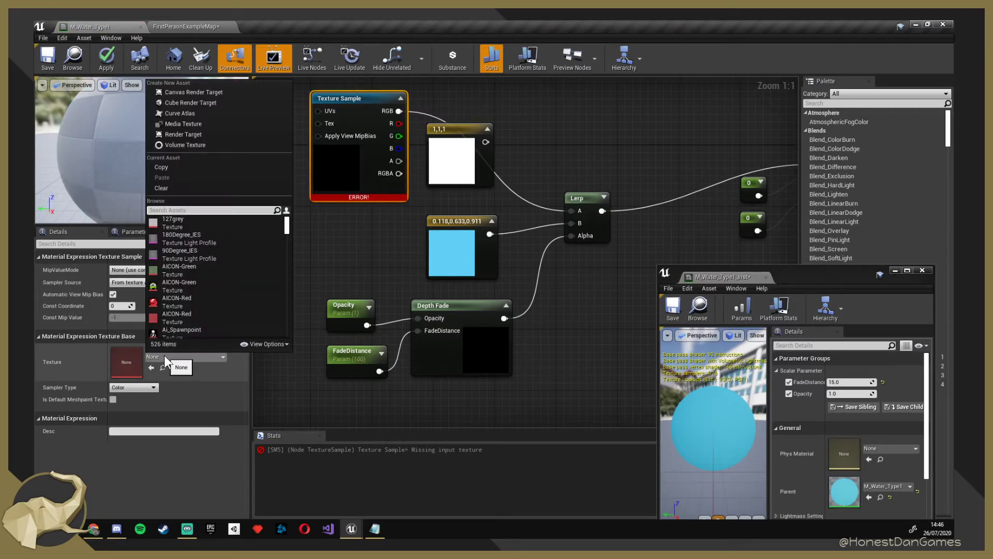
text(noise)
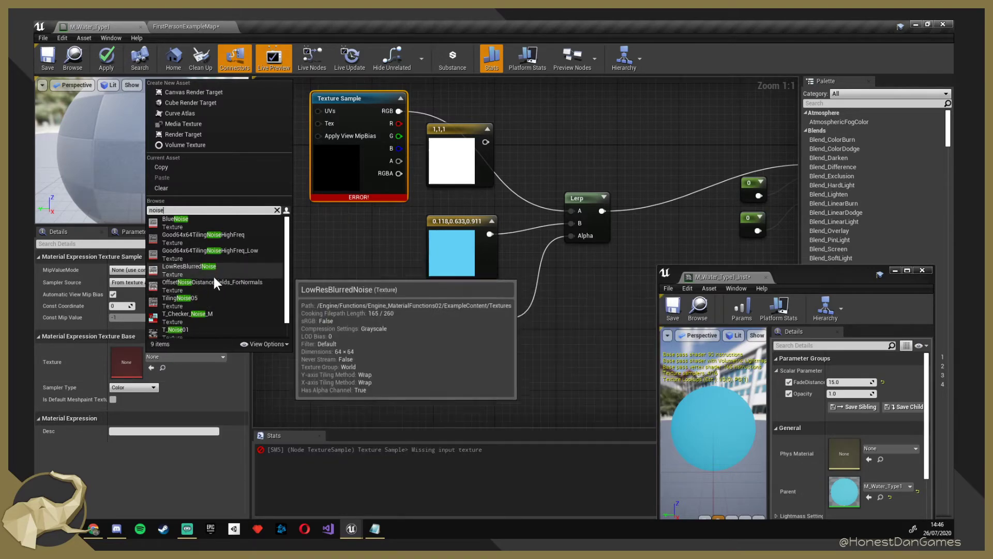
click(200, 320)
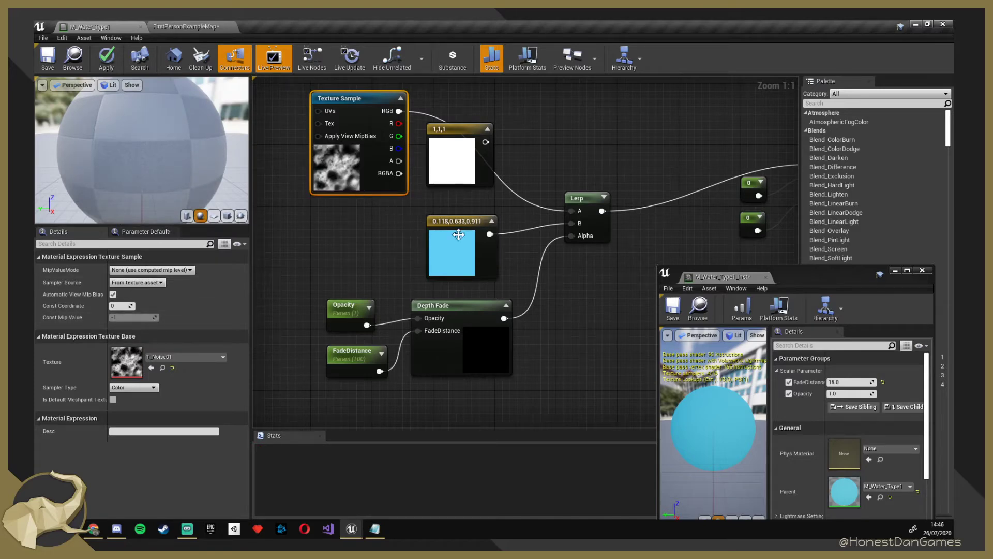
click(45, 58)
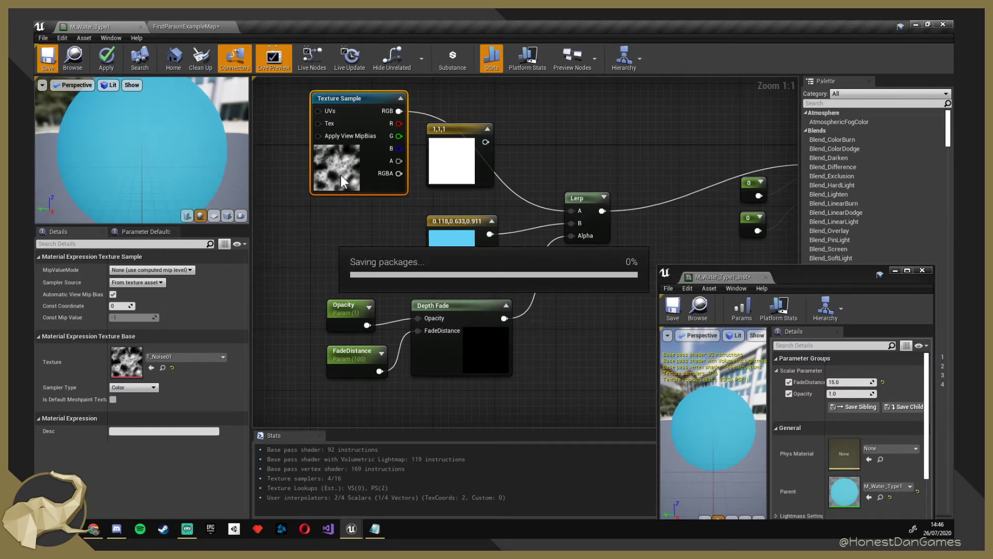
click(184, 26)
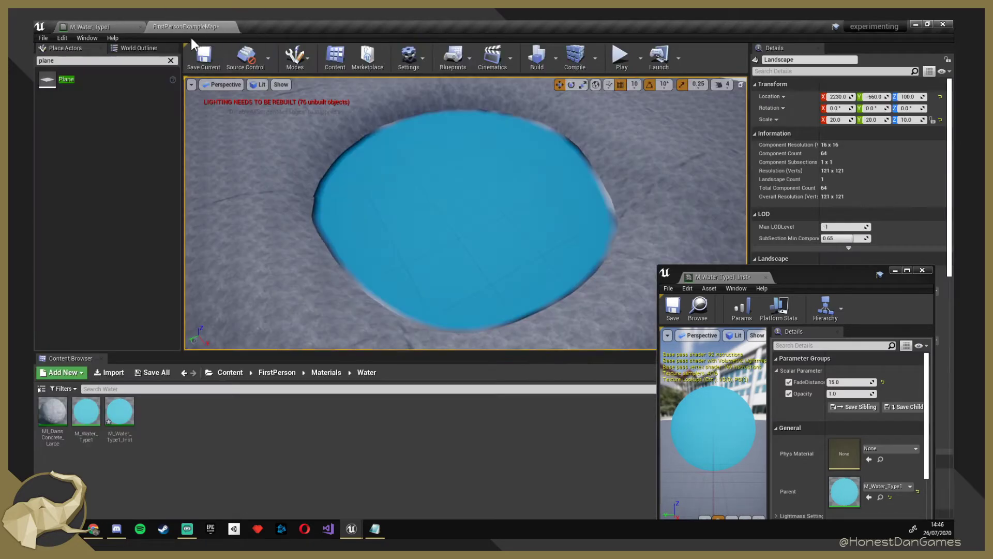
right_drag(465, 213, 497, 220)
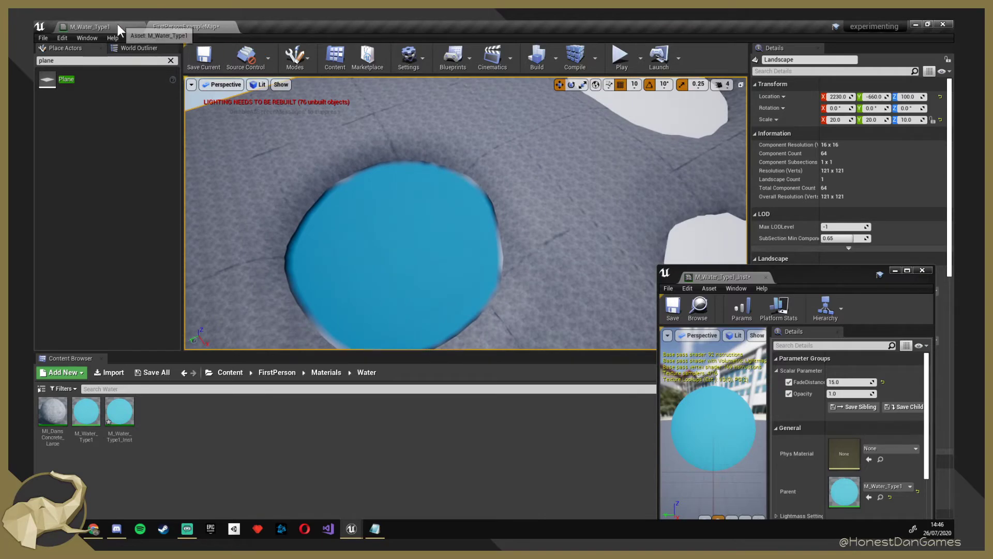
Back in the M_Water_Type1 graph, spread the Texture Sample and white colour nodes apart.
click(115, 26)
right_drag(428, 197, 381, 211)
drag(409, 140, 468, 138)
right_drag(419, 196, 508, 160)
drag(399, 143, 373, 138)
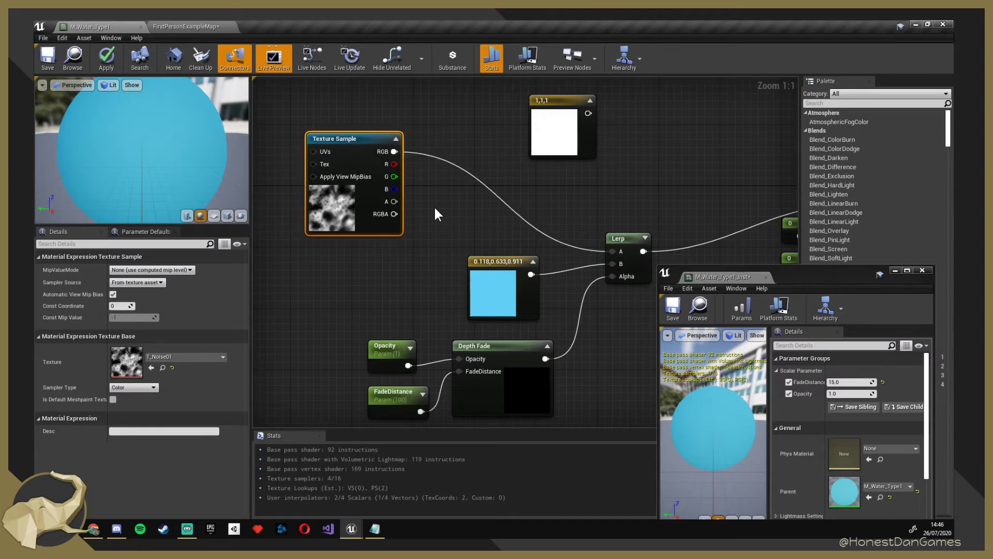
Examine how the noise texture, blue colour and Depth Fade nodes feed the Lerp and the base colour.
right_drag(436, 215, 288, 153)
right_drag(522, 238, 574, 323)
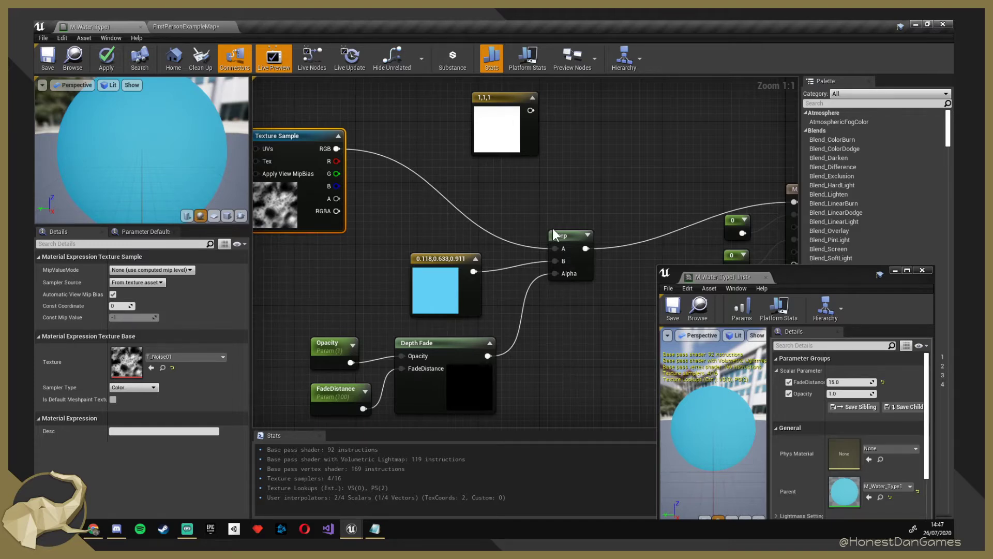
right_drag(403, 203, 422, 205)
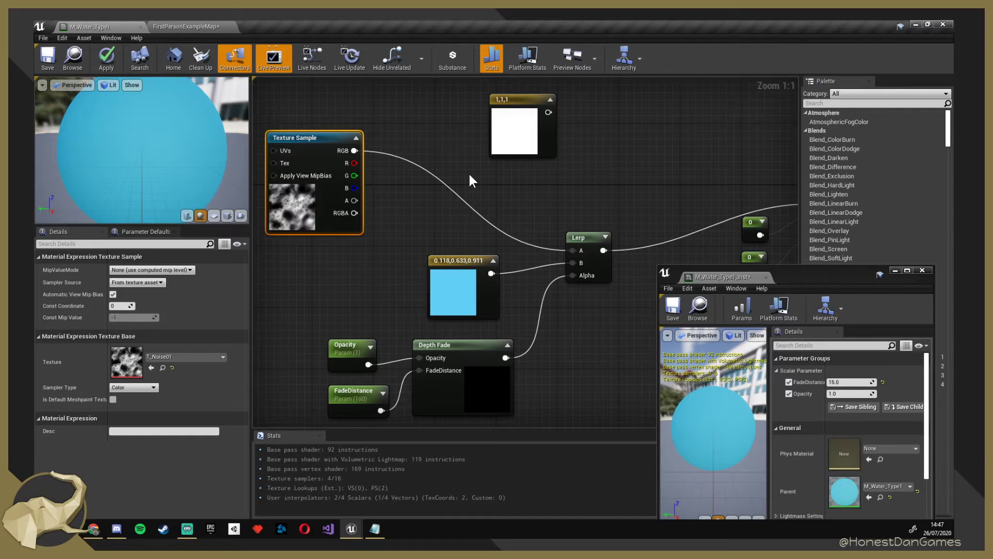
right_drag(536, 162, 484, 162)
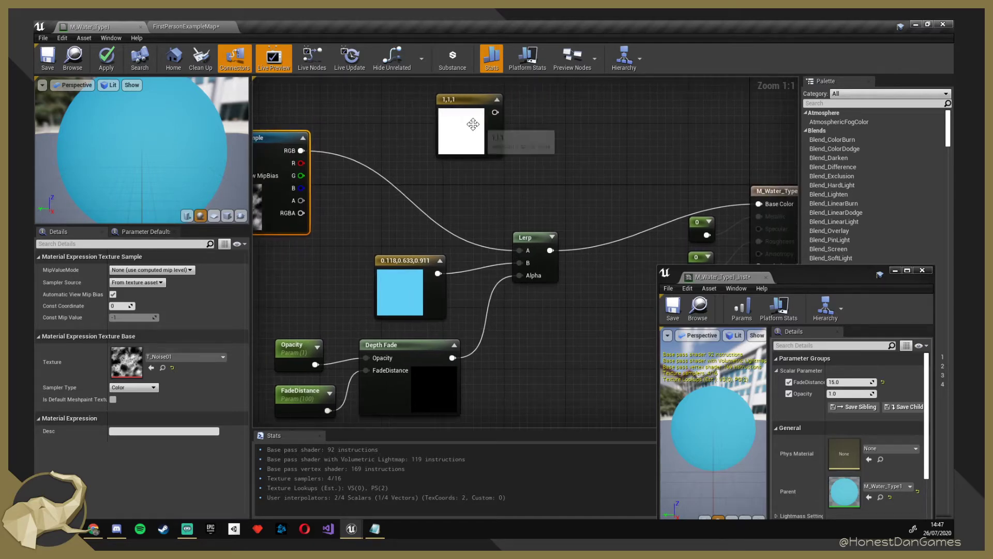
right_drag(555, 366, 602, 312)
right_drag(498, 131, 472, 195)
scroll(472, 194, down, 3)
right_drag(477, 310, 556, 344)
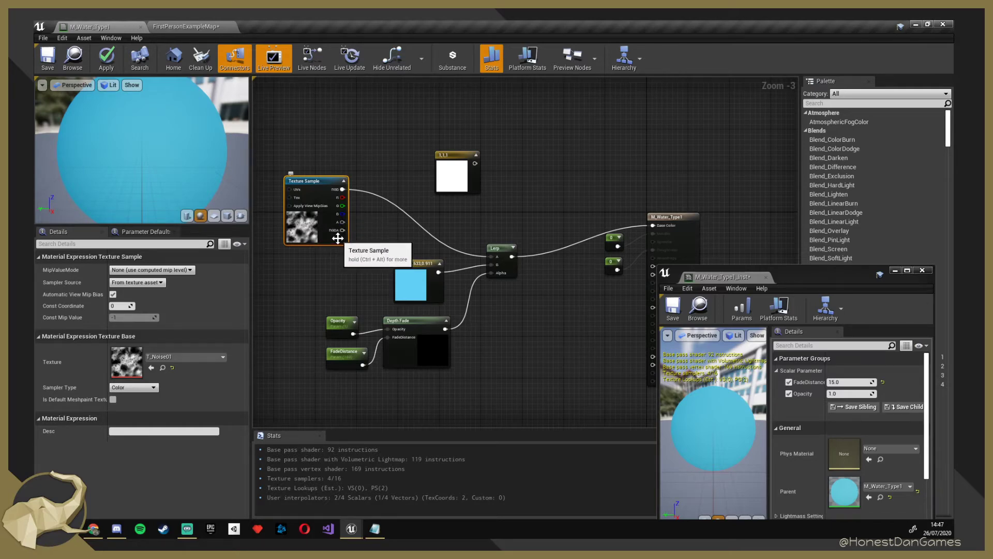
Place the white colour node directly above the Texture Sample and add a Multiply node beside them.
drag(466, 163, 311, 127)
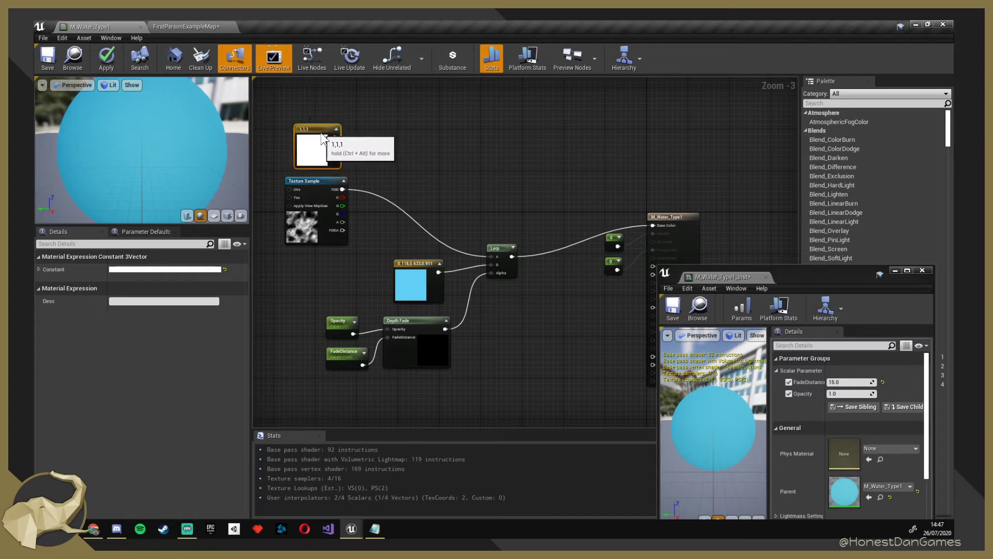
key(m)
click(419, 156)
drag(436, 160, 400, 159)
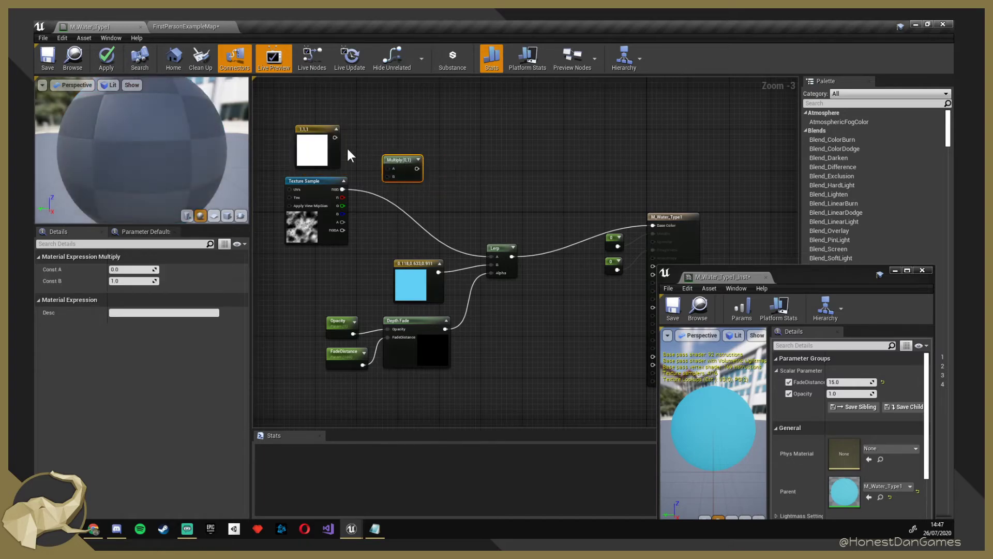
Multiply the white colour by the noise texture's RGB, feed the product into the Lerp's A input and save the material.
drag(342, 189, 380, 175)
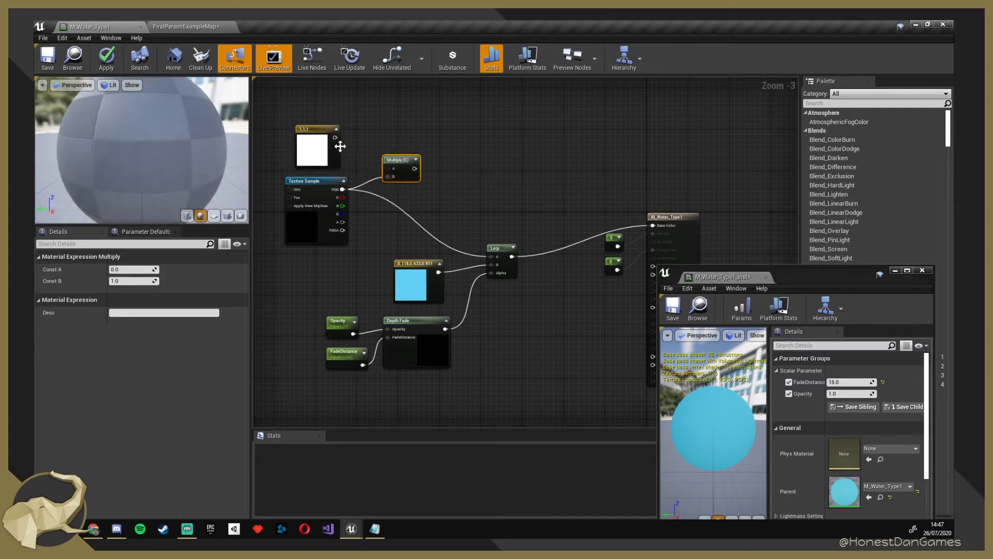
drag(335, 137, 494, 262)
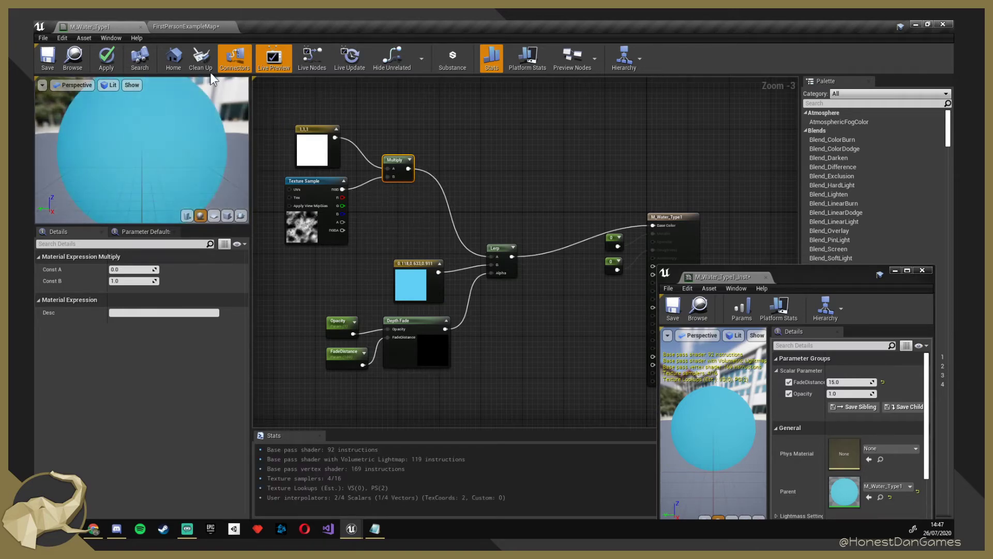
key(ctrl+s)
In the level, inspect the noise foam along the pool's edge from close up and from farther away.
click(166, 27)
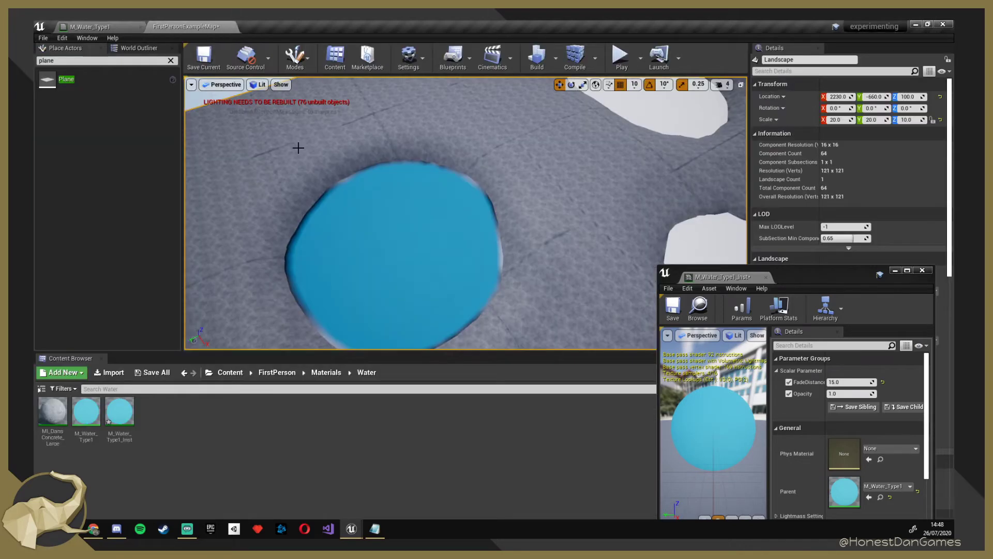
scroll(461, 264, up, 8)
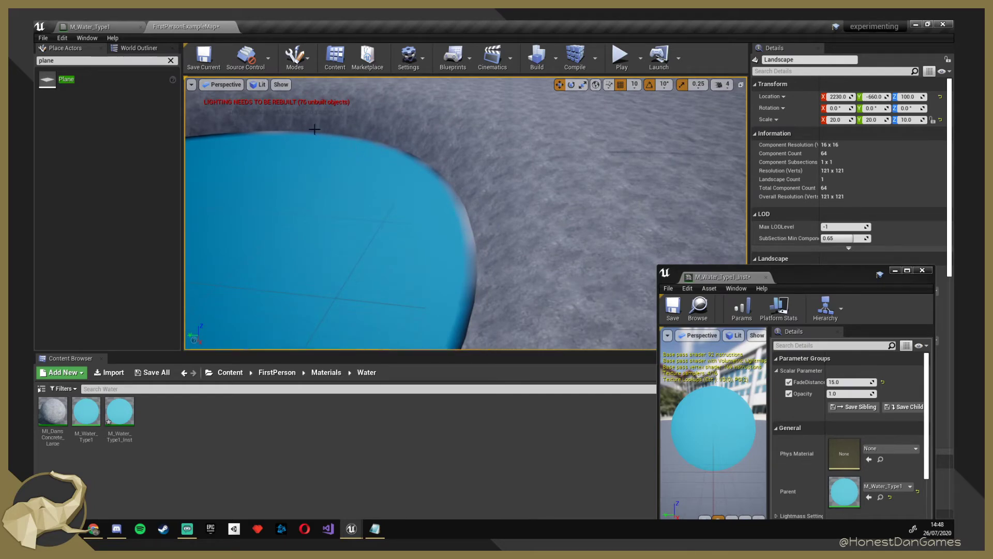
mouse_move(256, 143)
right_down()
mouse_move(207, 150)
mouse_move(188, 121)
mouse_move(263, 187)
mouse_move(269, 207)
mouse_move(248, 197)
mouse_move(263, 156)
right_up()
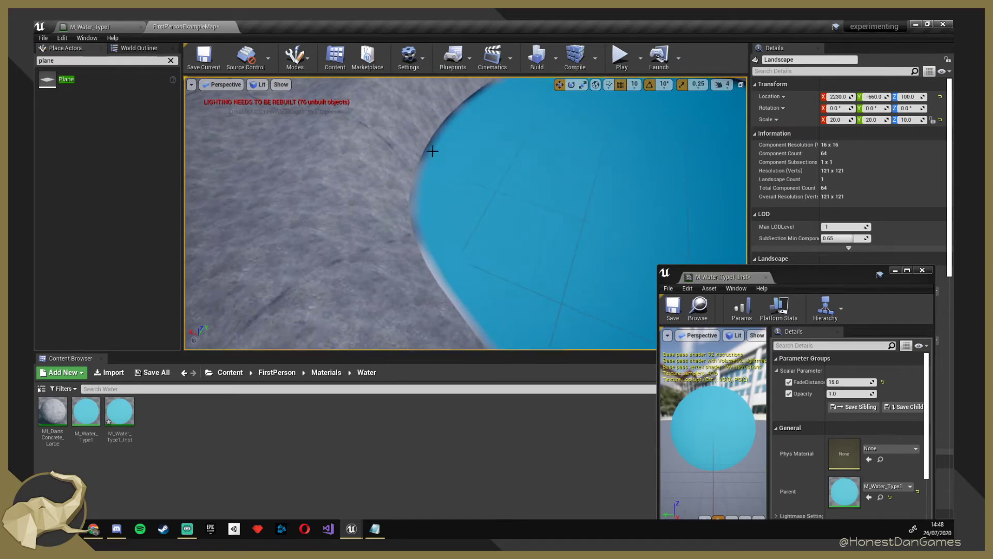
right_drag(444, 138, 463, 132)
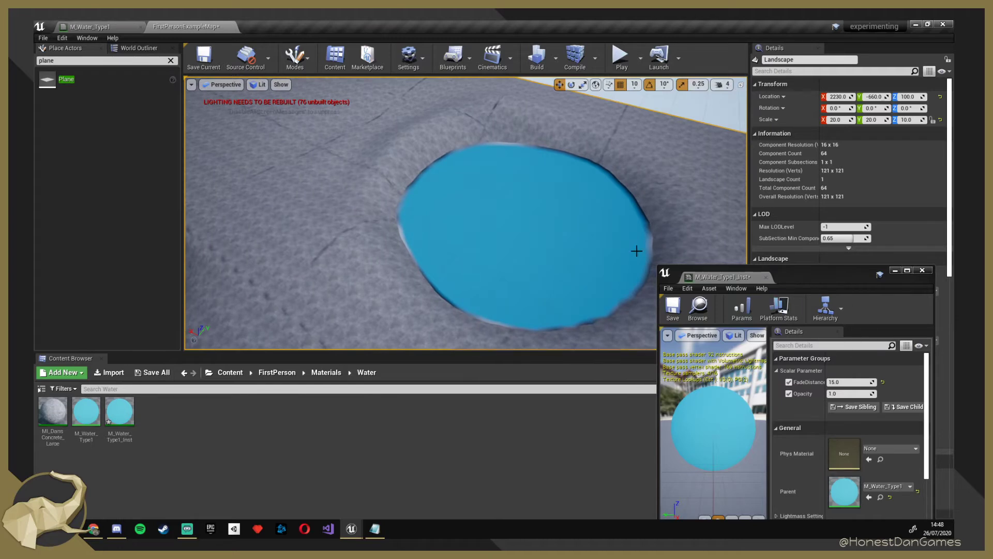
Try FadeDistance values of about 62 and 10 in the water material instance.
mouse_move(851, 382)
mouse_down()
mouse_move(890, 381)
mouse_move(866, 382)
mouse_up()
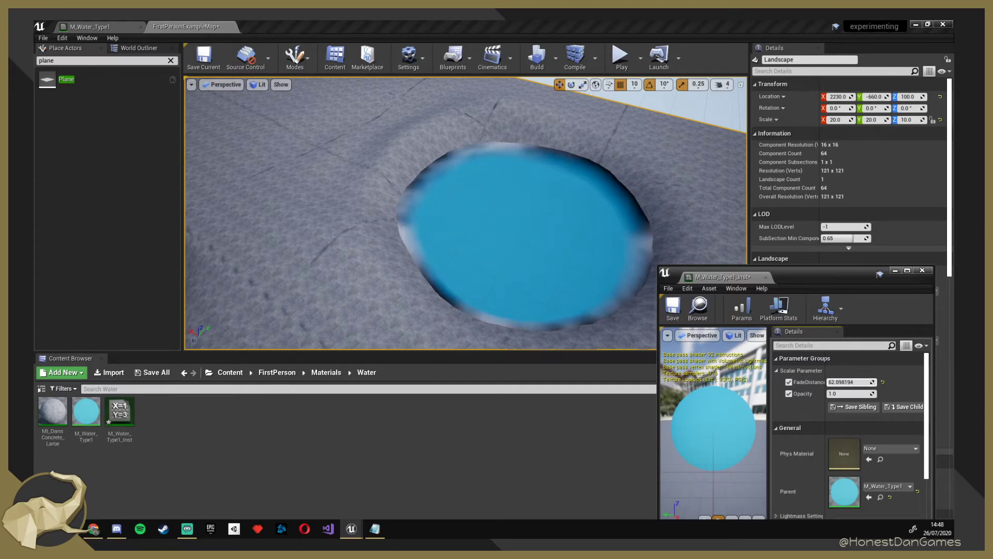
click(857, 384)
text(10)
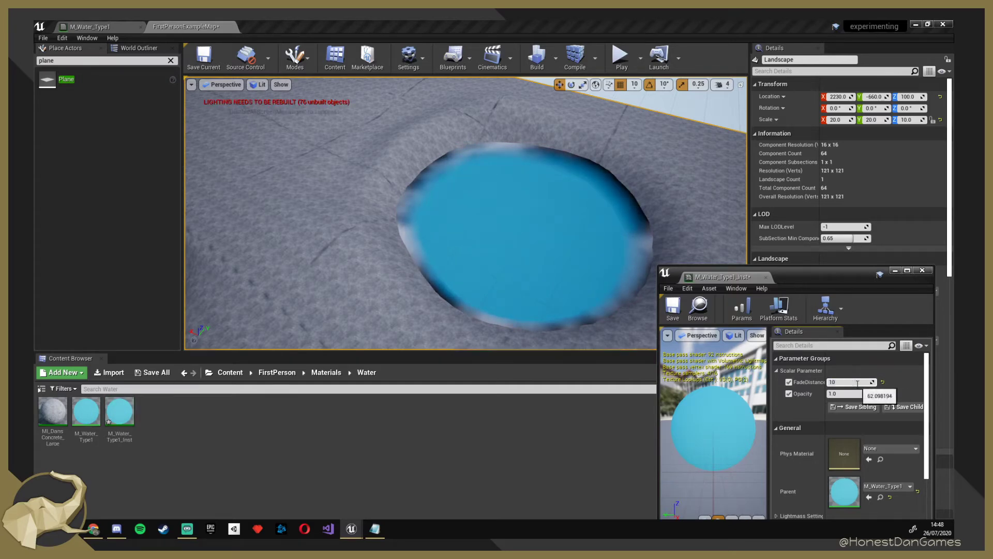
key(Return)
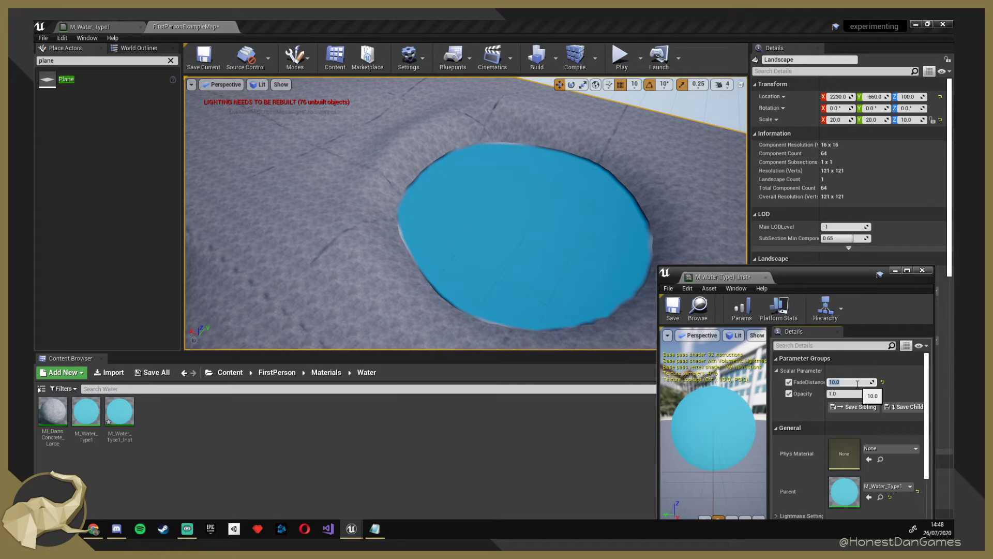
Set the instance's FadeDistance to 100, view the pool from above and save the level.
text(100)
key(Return)
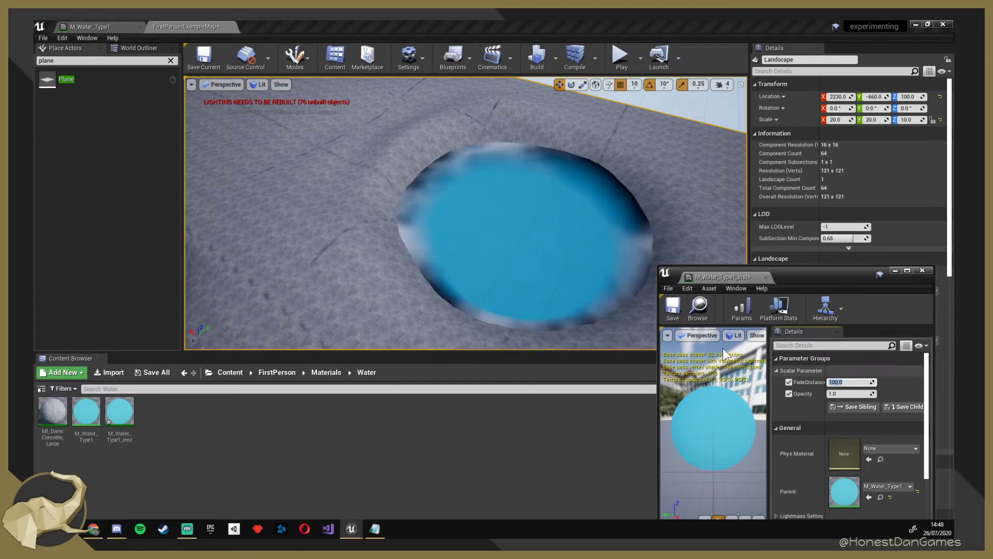
right_drag(569, 218, 461, 243)
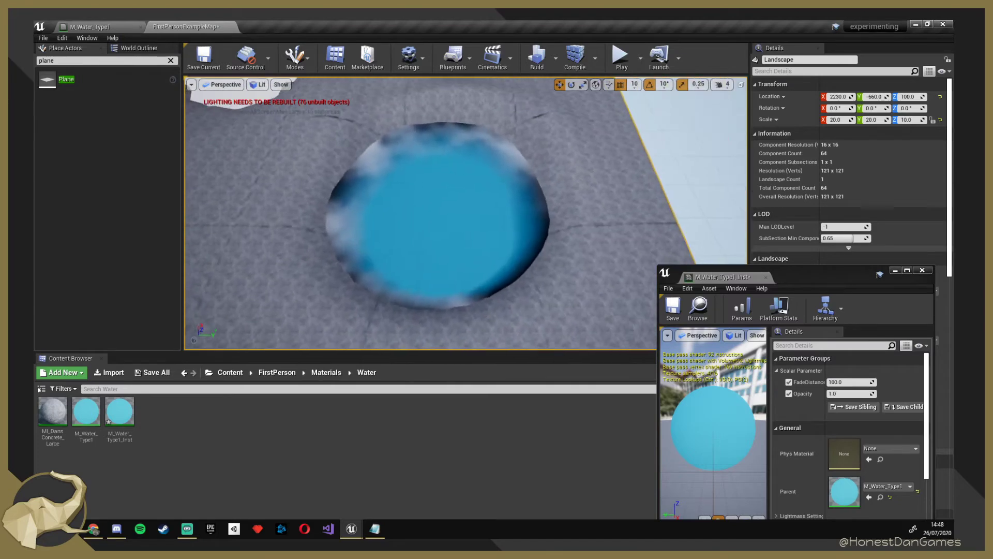
click(217, 68)
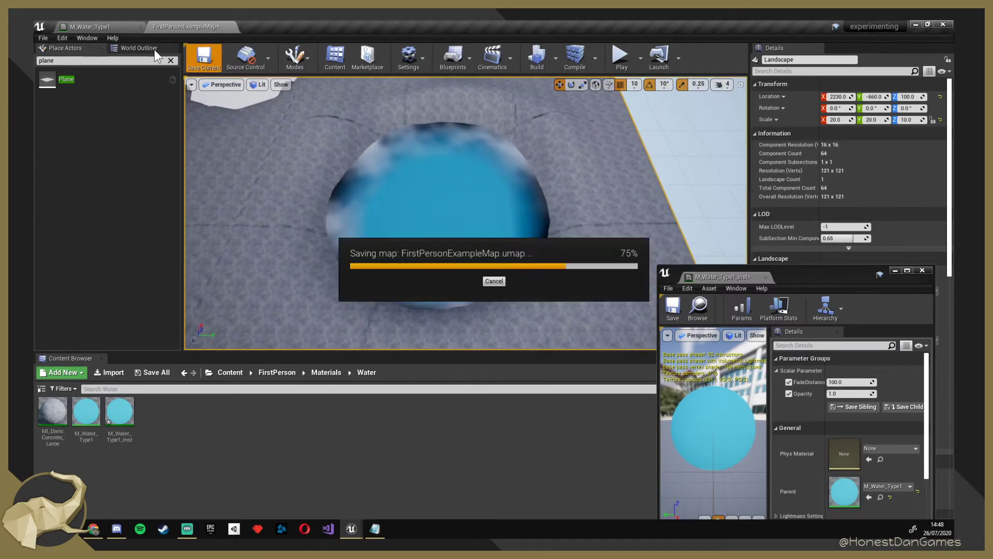
In the M_Water_Type1 graph, move the noise Texture Sample node slightly farther from the Multiply node.
click(103, 28)
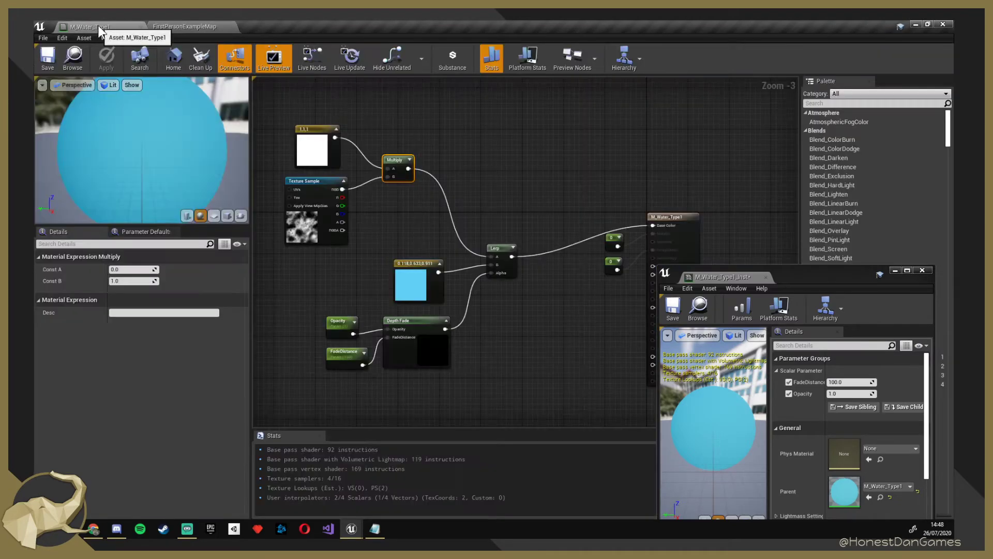
right_drag(523, 204, 635, 236)
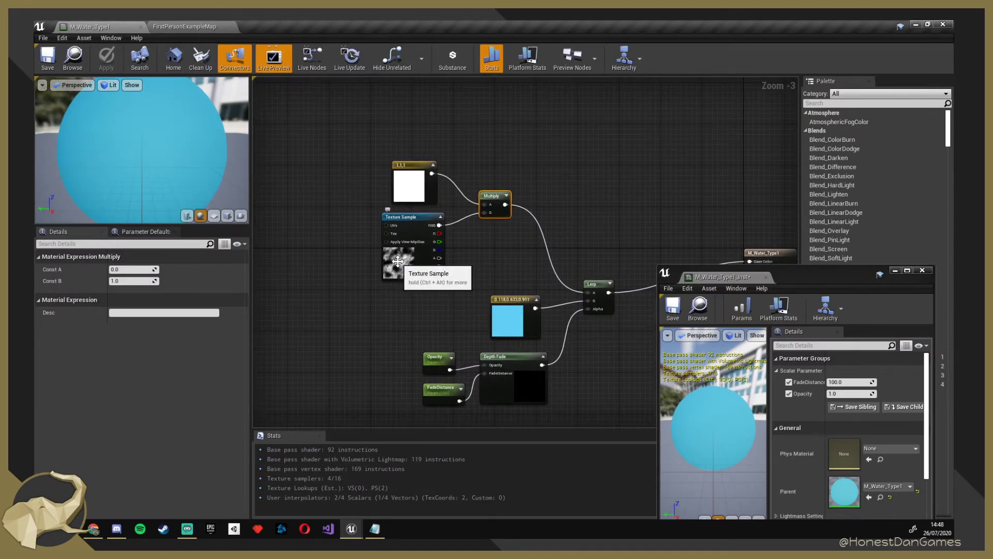
right_drag(398, 261, 381, 258)
click(400, 212)
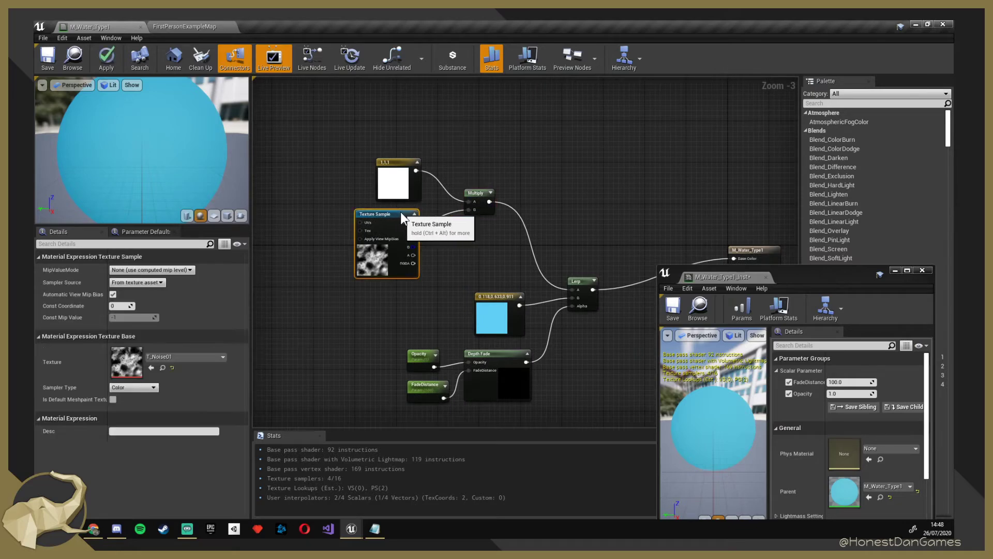
click(446, 253)
Move the material instance window farther clear of the water material's node graph.
right_drag(451, 256, 486, 203)
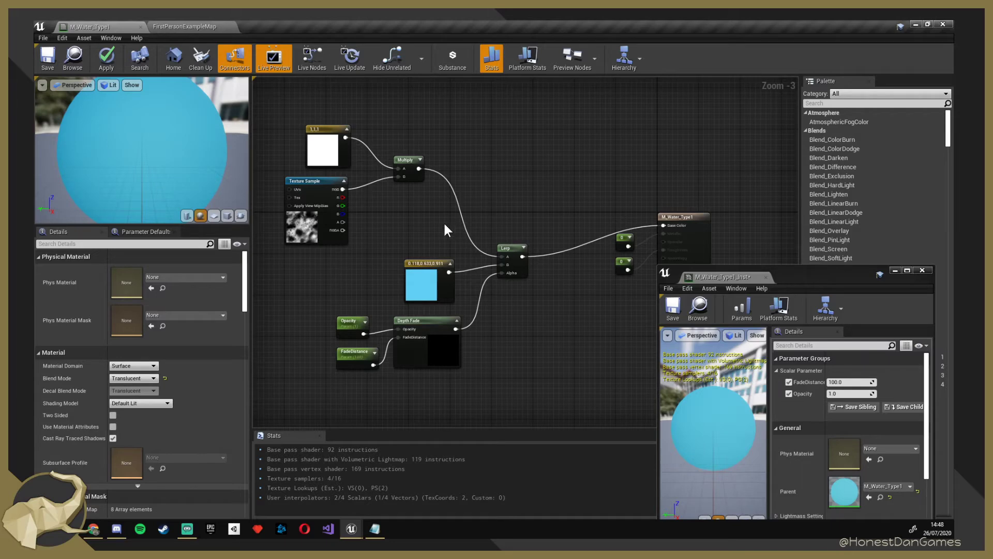
right_drag(320, 295, 352, 265)
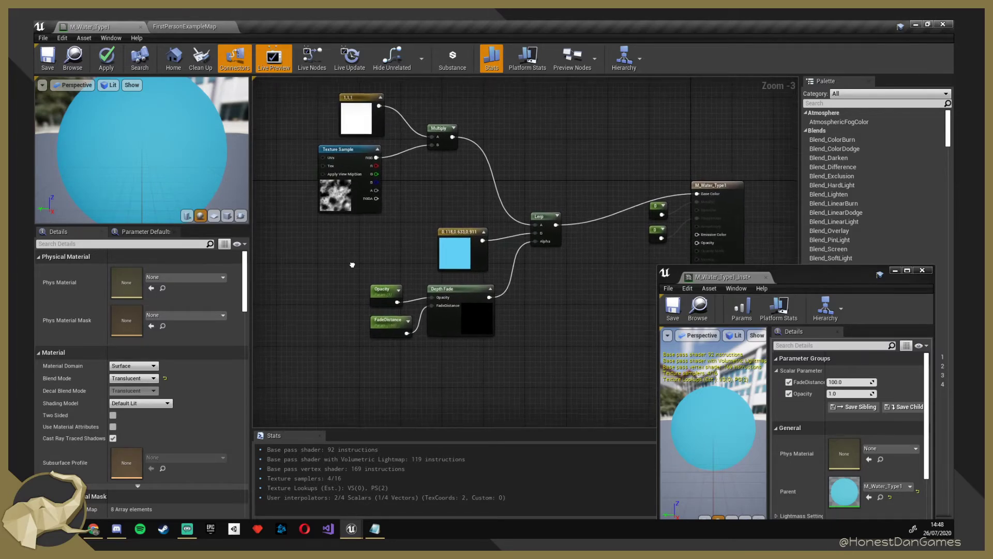
right_drag(470, 277, 477, 260)
drag(801, 277, 819, 264)
right_drag(568, 354, 542, 359)
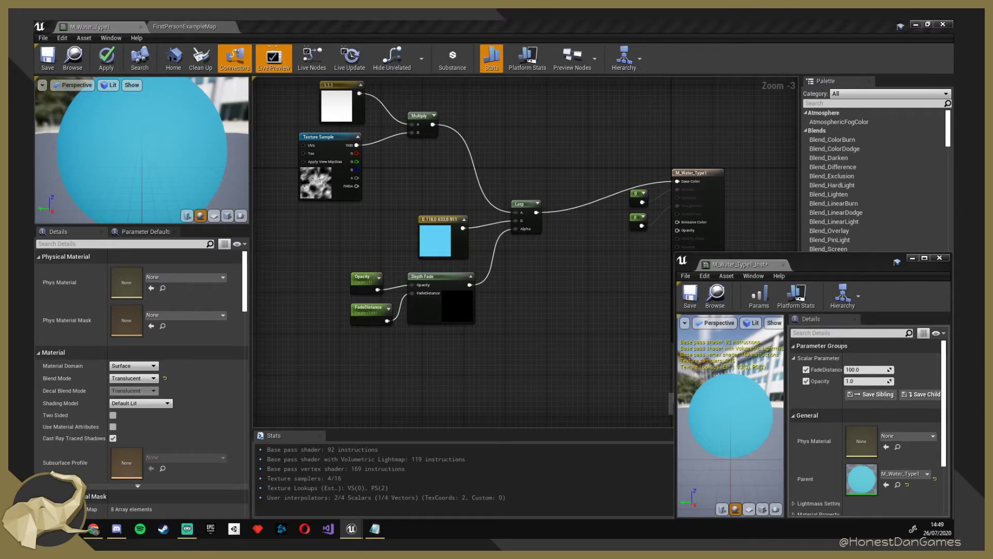
key(alt+Tab)
key(alt+Tab)
right_drag(296, 240, 297, 263)
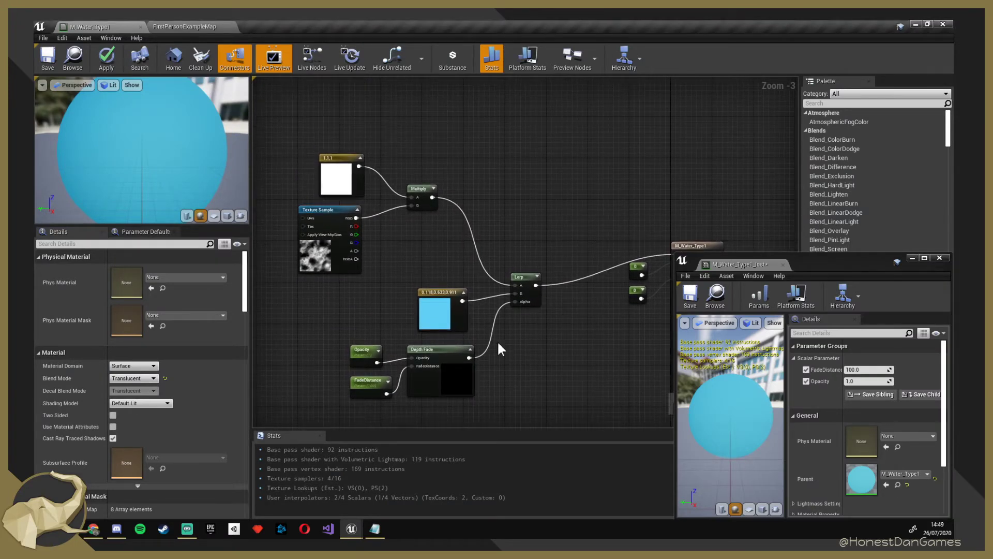
Set M_Water_Type1's translucency lighting mode to Surface TranslucencyVolume and glance at the pool in the level.
right_drag(498, 349, 579, 342)
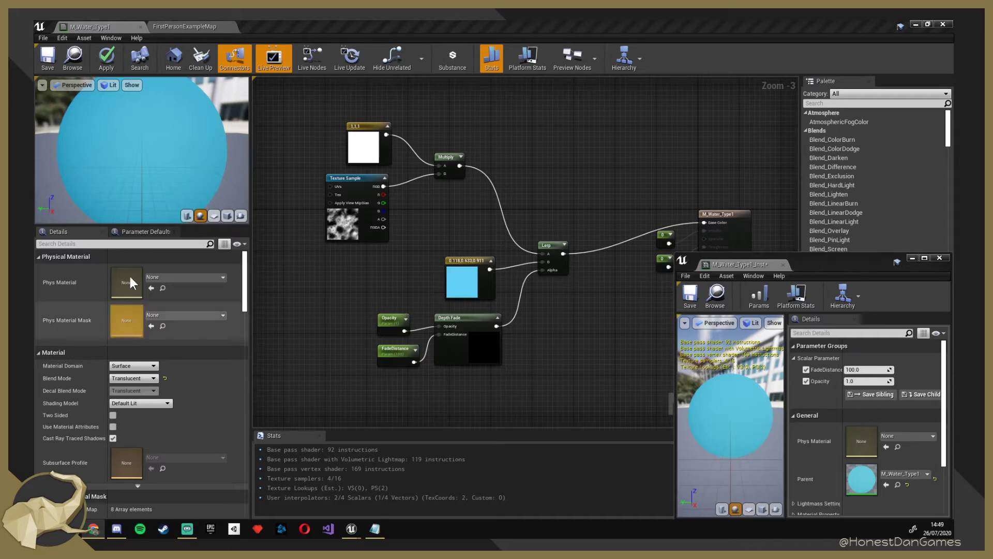
click(145, 402)
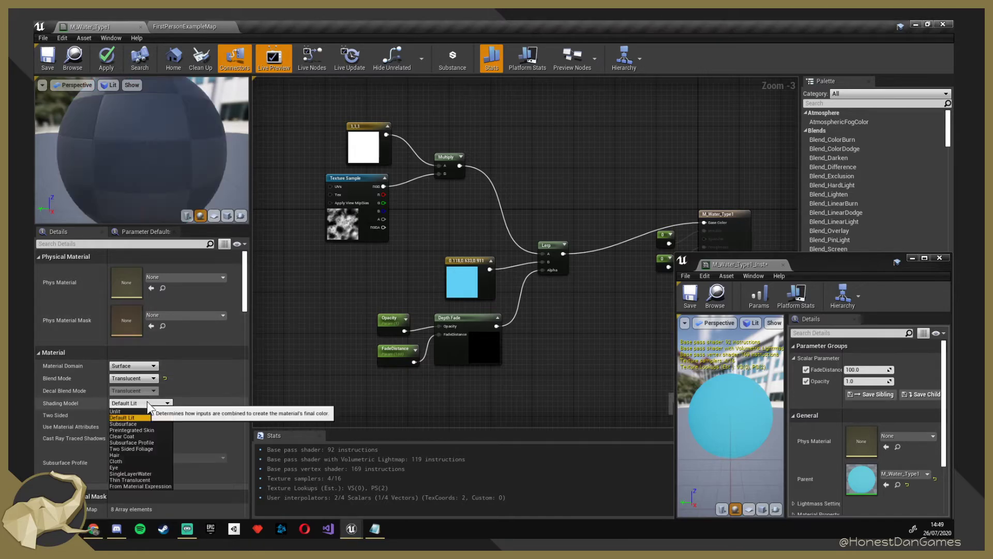
click(244, 402)
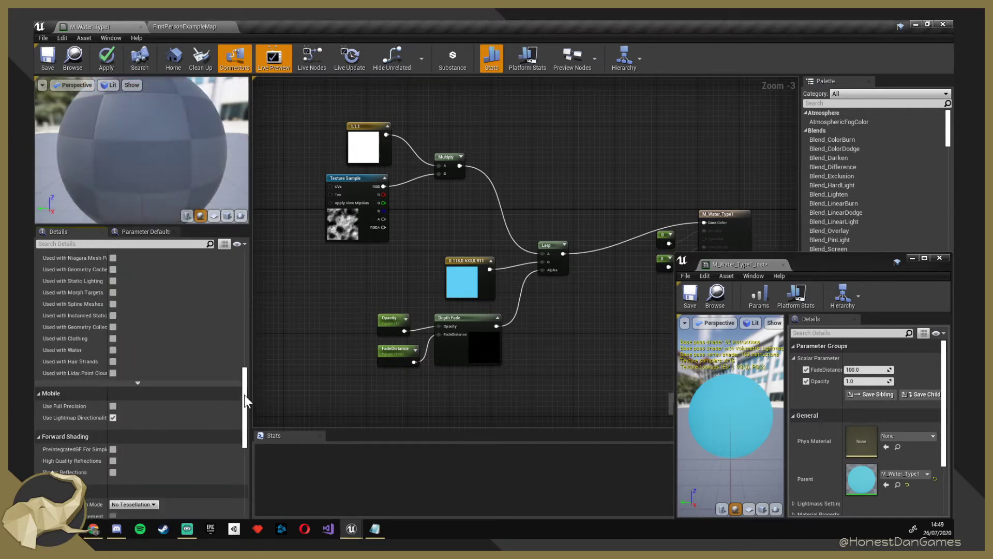
drag(244, 396, 250, 302)
scroll(181, 403, down, 1)
click(173, 414)
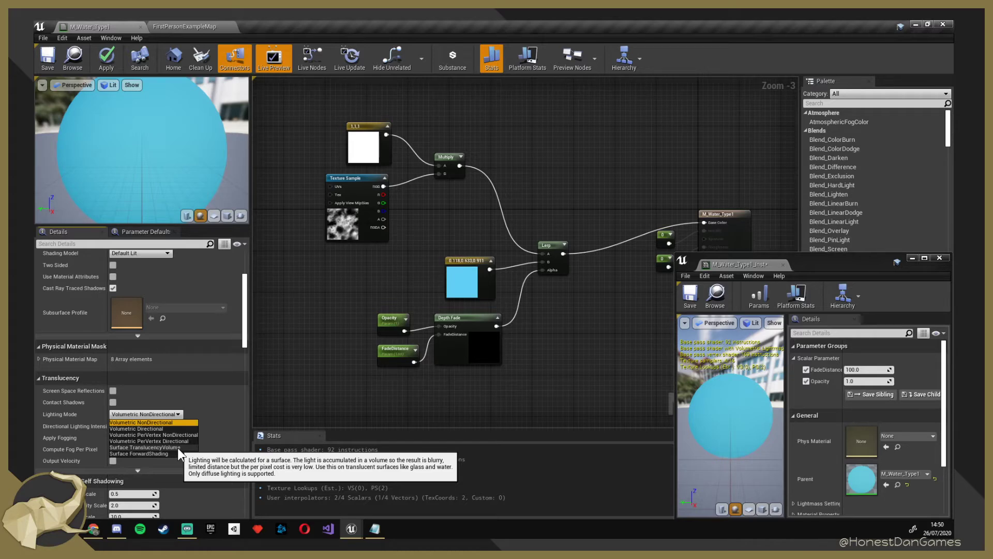
click(178, 448)
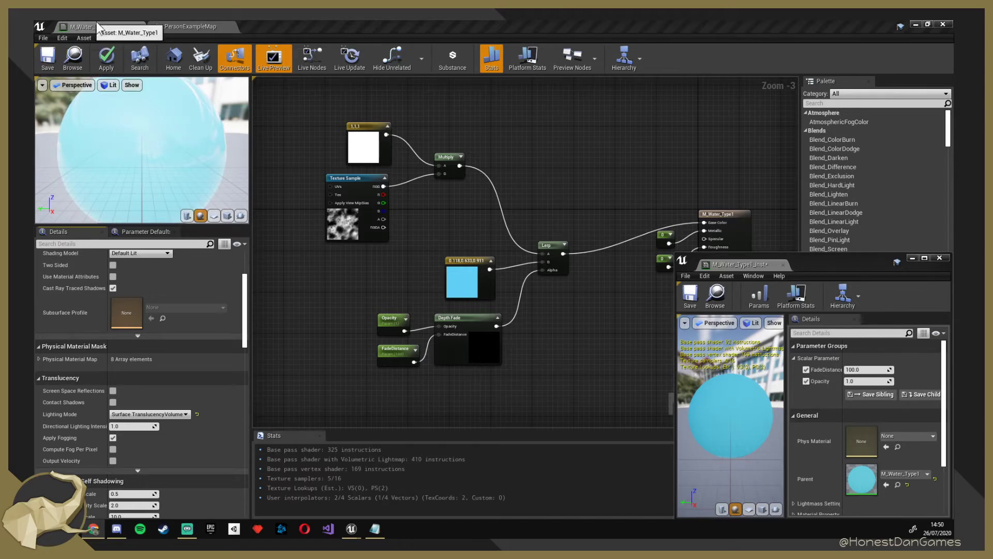
click(206, 30)
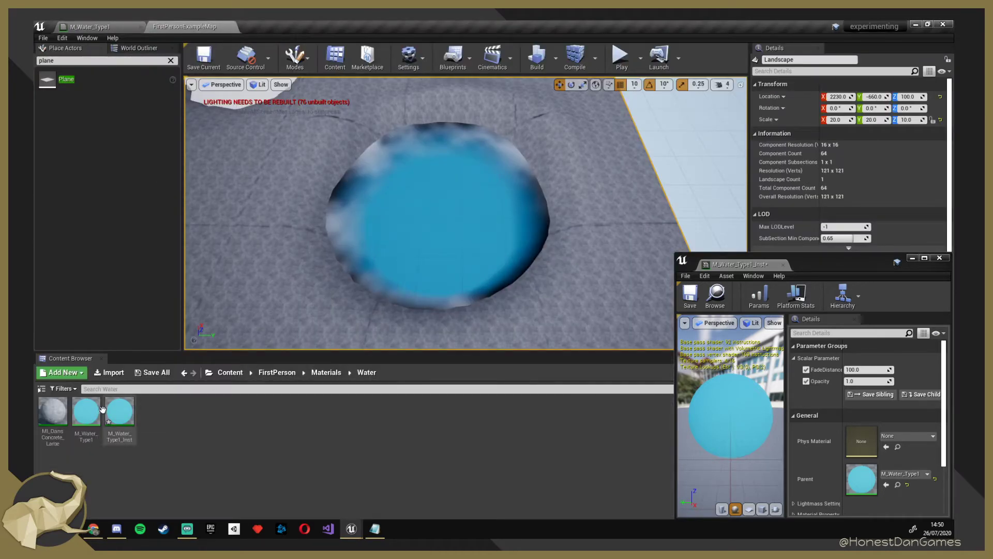
click(98, 26)
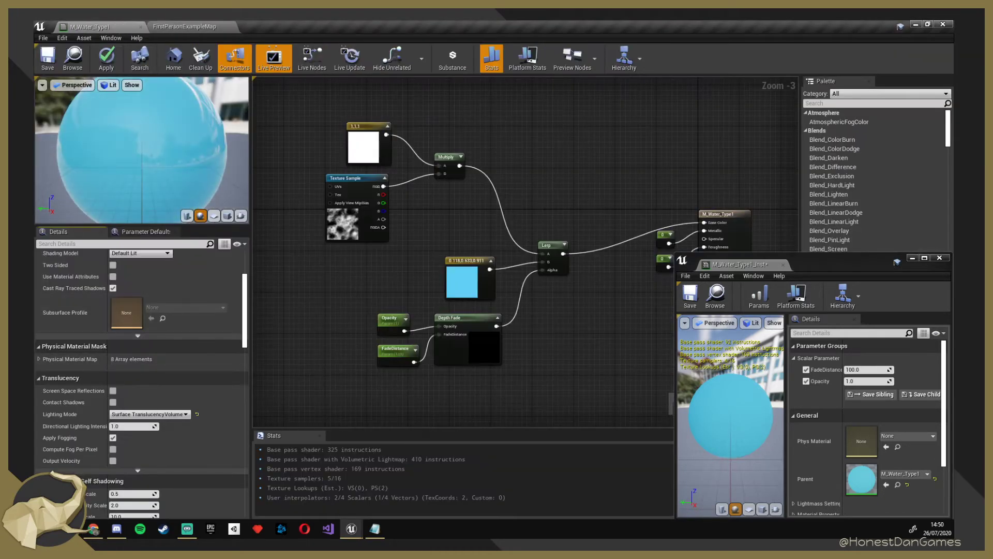
Delete the noise Texture Sample node and the Multiply node from the M_Water_Type1 graph.
right_drag(381, 303, 398, 248)
click(399, 248)
key(Delete)
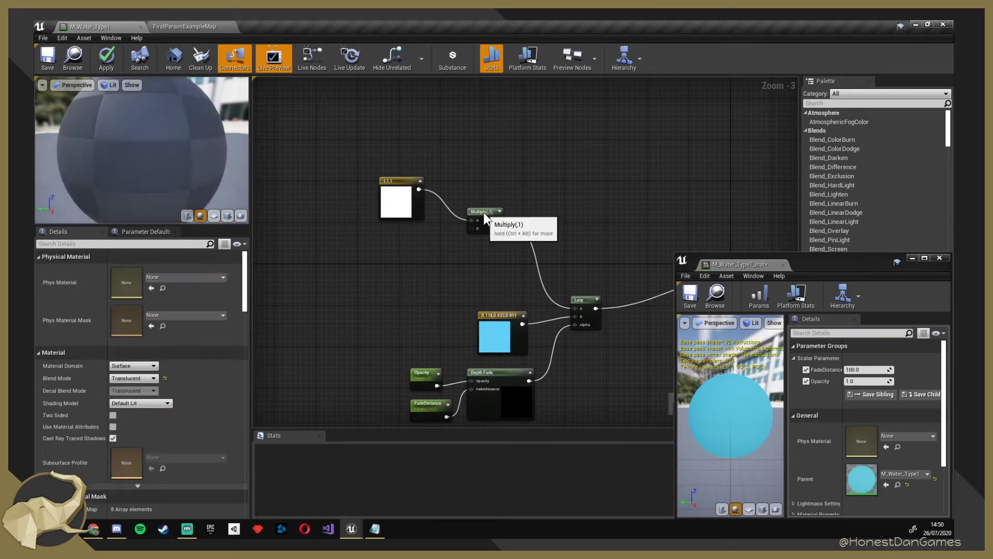
click(477, 212)
key(Delete)
Place the white 1,1,1 constant beside the Lerp, wired straight into its A input, and save the material.
drag(391, 199, 574, 309)
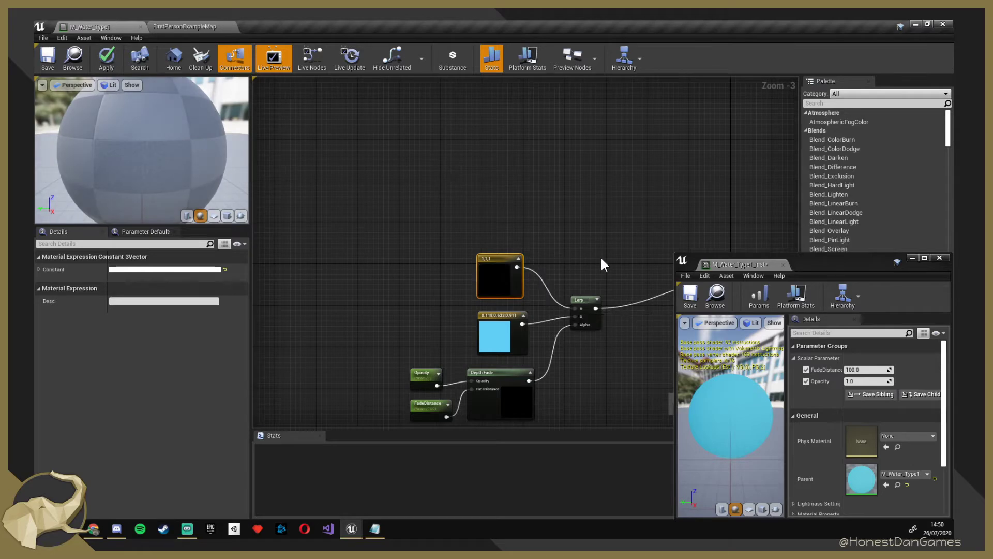
right_drag(600, 358, 413, 282)
scroll(424, 283, down, 2)
scroll(481, 304, up, 2)
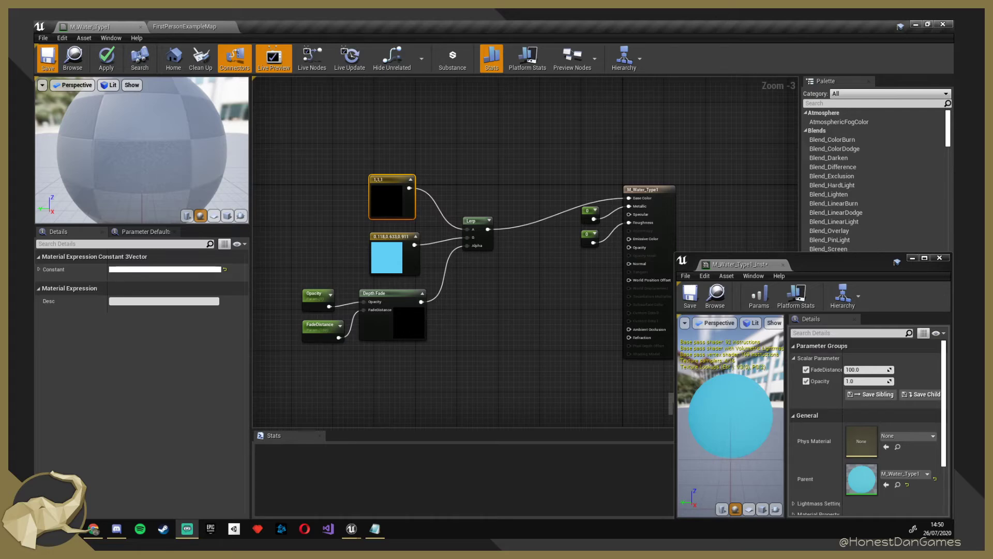
key(ctrl+s)
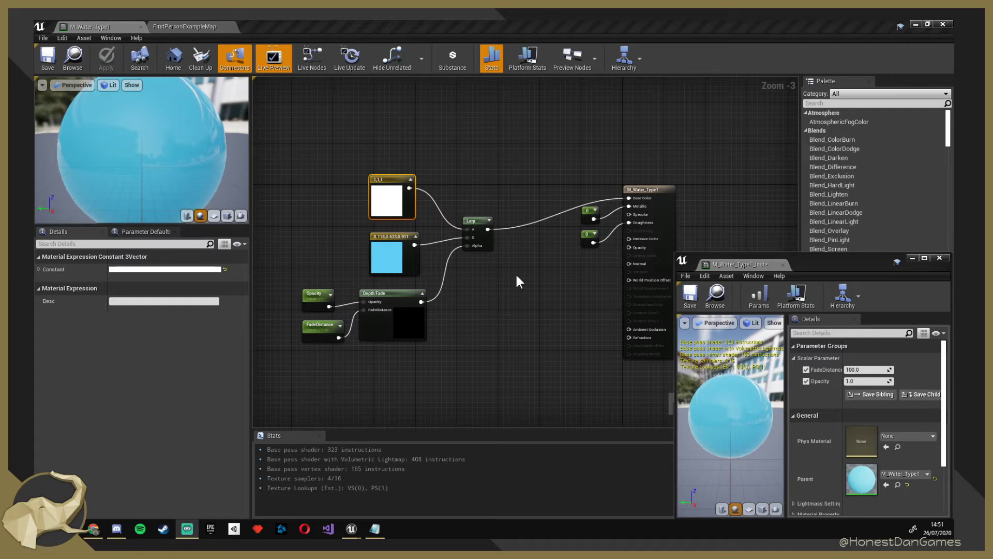
Return to the FirstPersonExampleMap level and select the water plane in the round pool.
drag(544, 366, 354, 168)
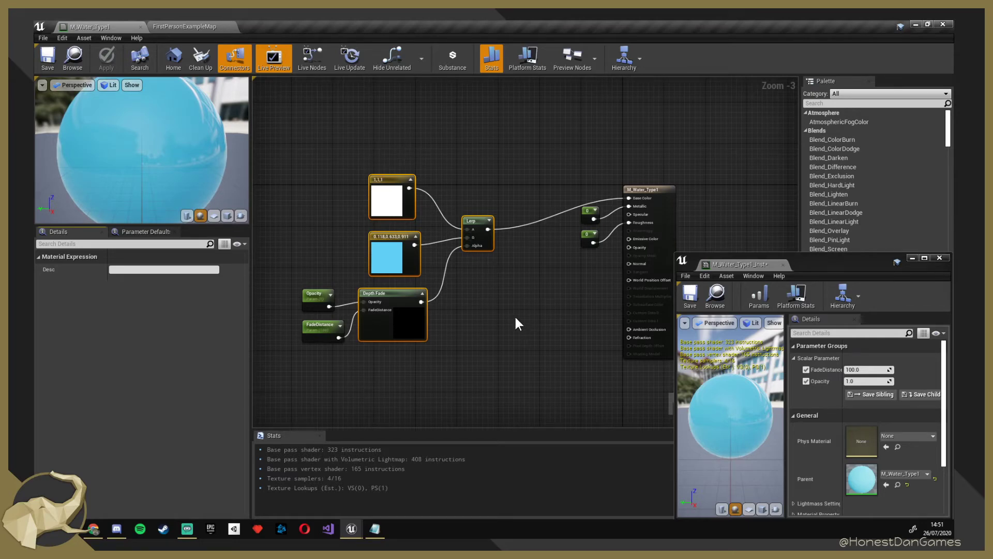
click(457, 175)
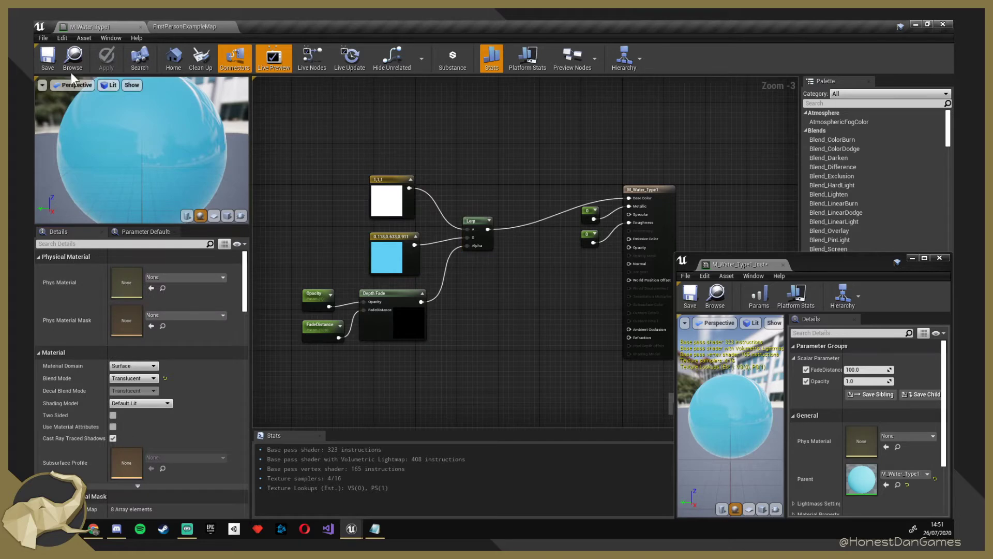
click(182, 30)
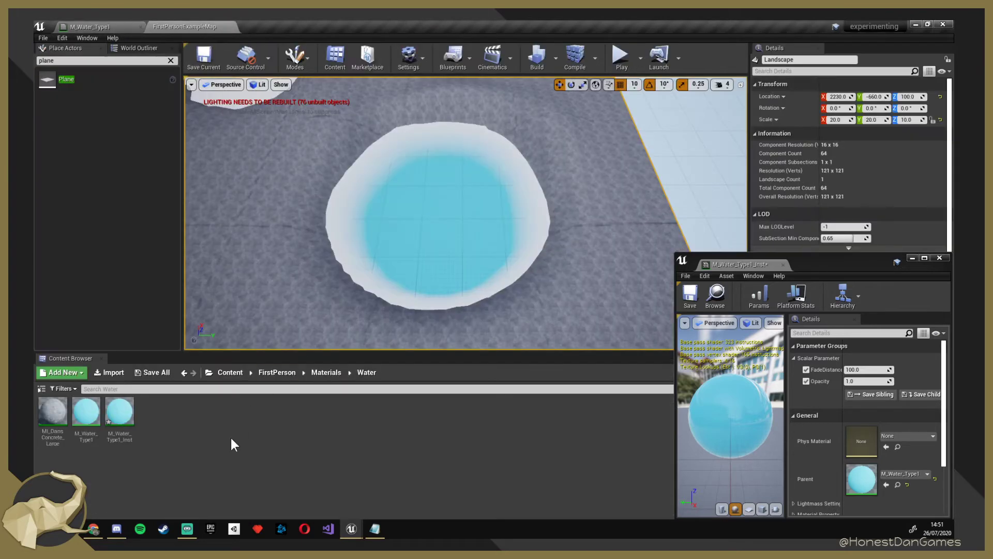
mouse_move(471, 219)
right_down()
mouse_move(450, 160)
mouse_move(470, 219)
right_up()
click(471, 218)
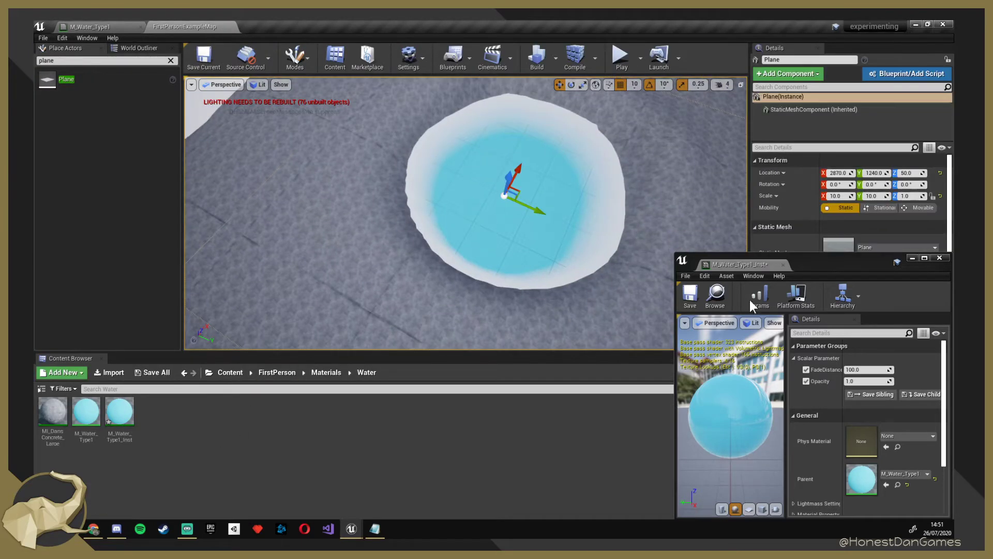
Set the water material instance's FadeDistance to 15 and save the level.
click(876, 369)
text(15)
key(Return)
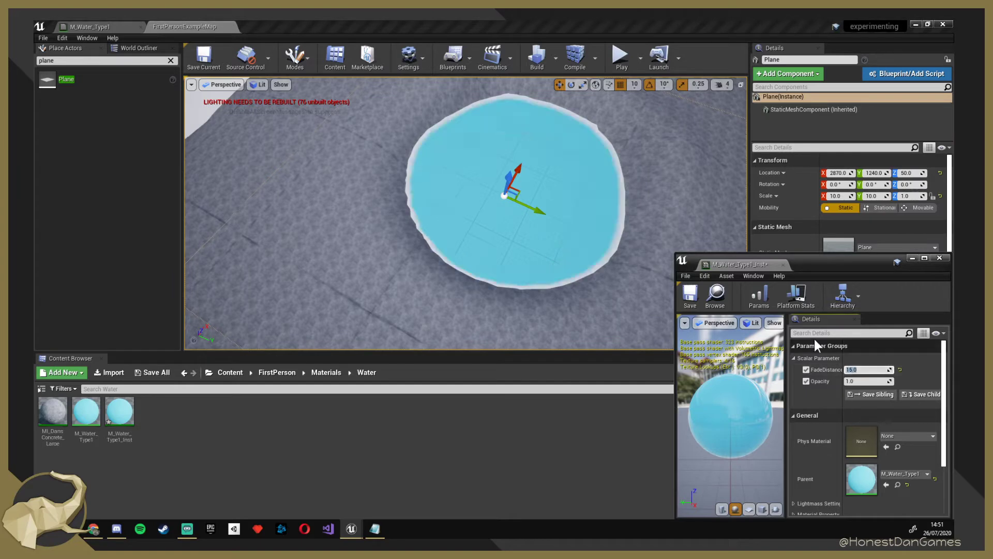
mouse_move(331, 202)
right_down()
mouse_move(333, 192)
mouse_move(331, 202)
right_up()
key(ctrl+s)
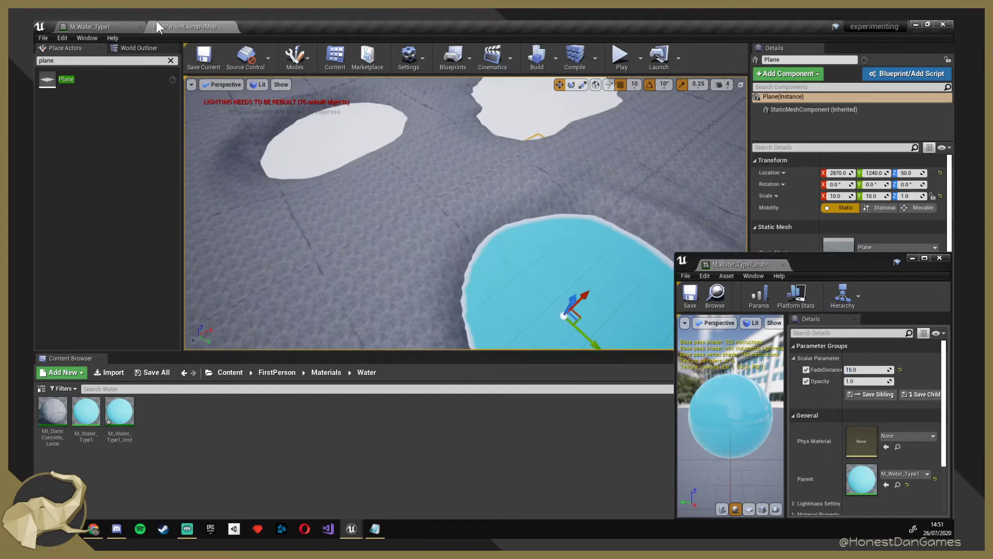
Create a new material named M_Water_Type2 in the Water content folder and open it.
click(109, 26)
click(171, 27)
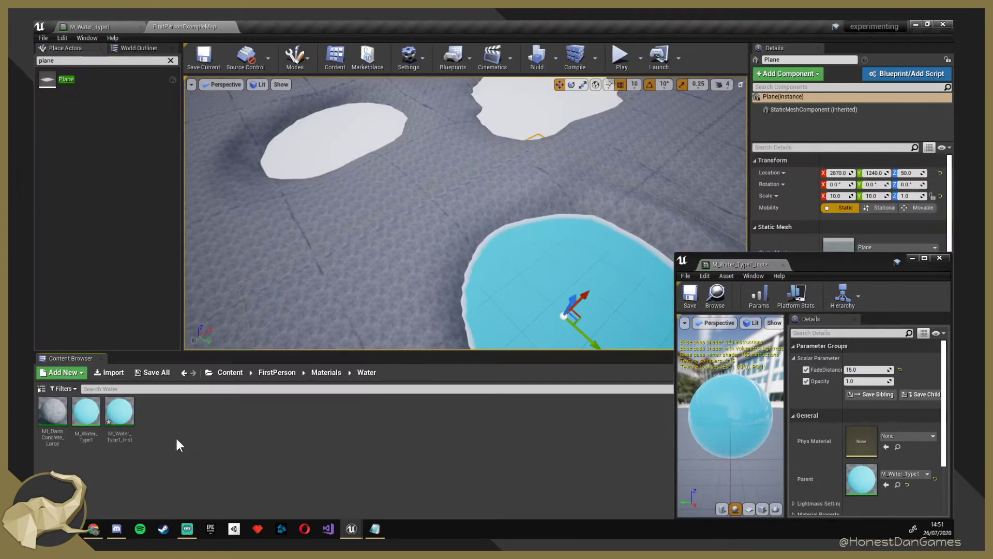
right_click(204, 407)
click(259, 196)
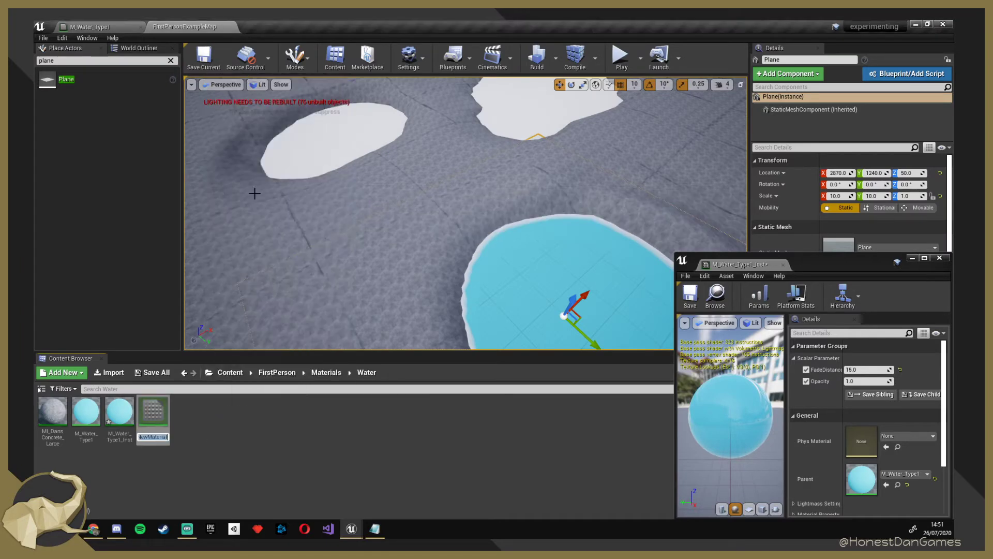
text(M_Water_Type2)
key(Return)
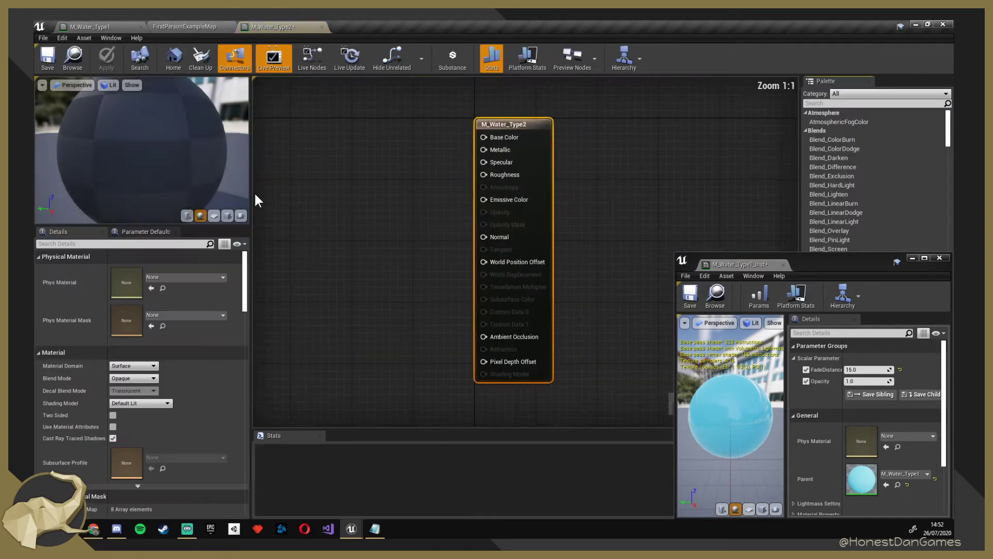
Copy all of M_Water_Type1's colour, Lerp, Depth Fade, parameter and zero-constant nodes, and return to M_Water_Type2.
click(91, 29)
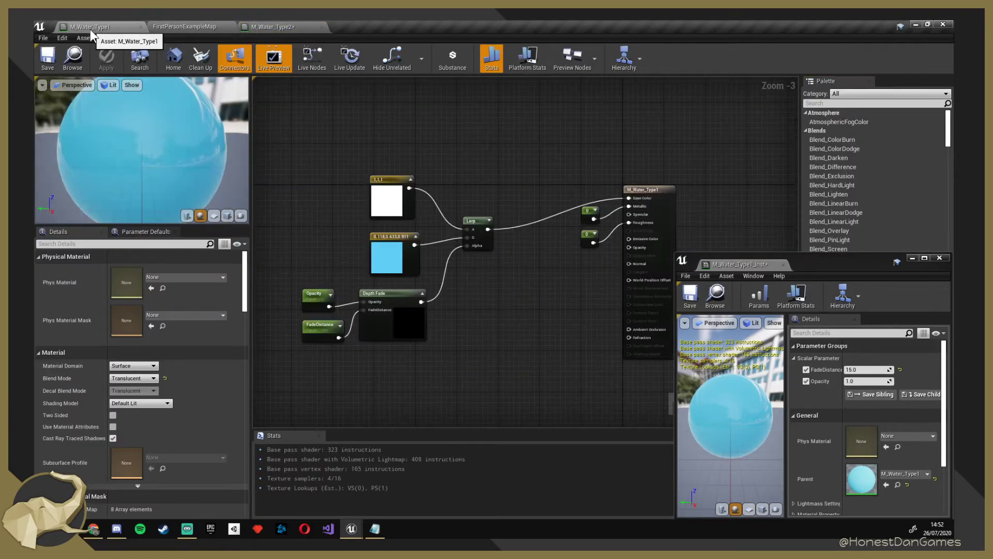
drag(268, 117, 581, 363)
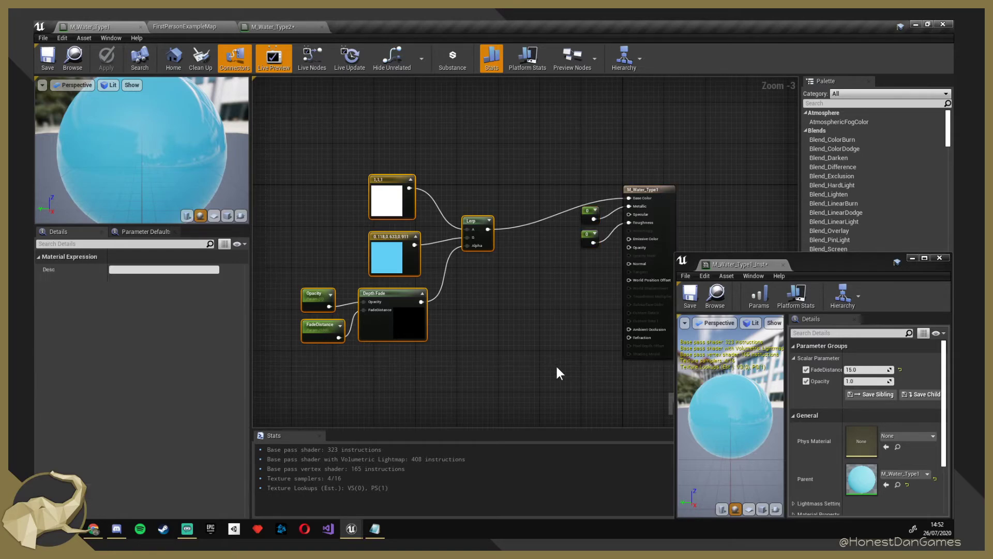
drag(588, 409, 305, 143)
click(268, 28)
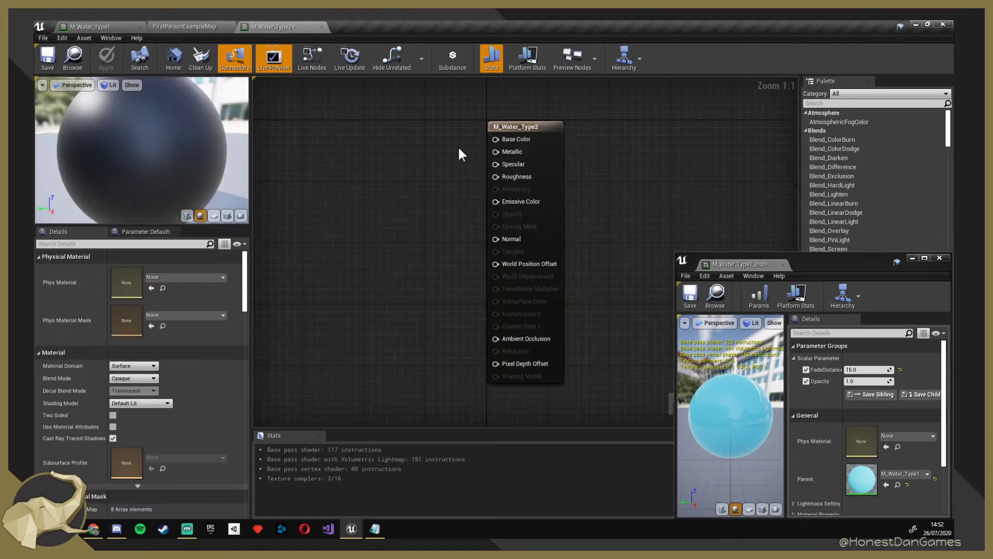
Close the M_Water_Type1 instance window and paste the copied nodes into the M_Water_Type2 graph.
right_drag(458, 147, 575, 163)
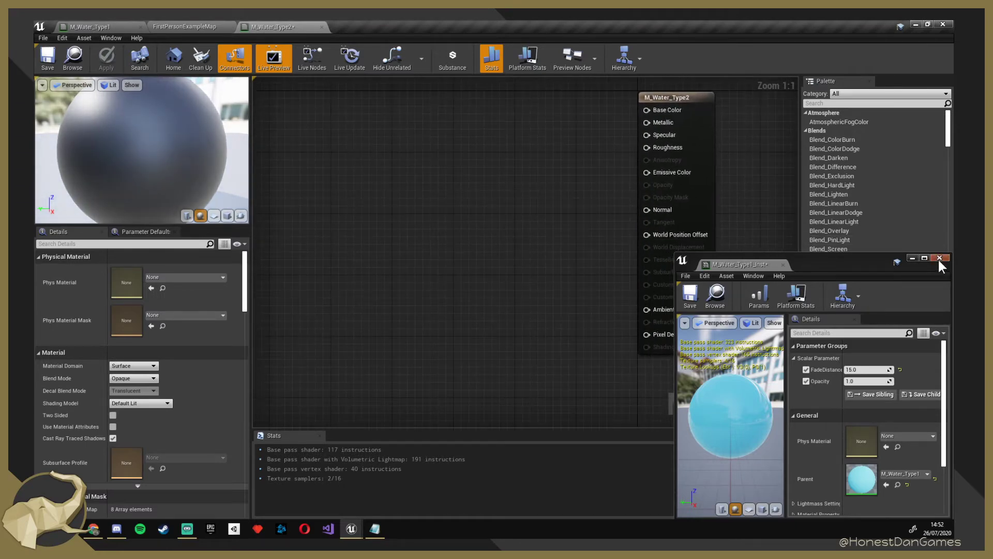
click(939, 258)
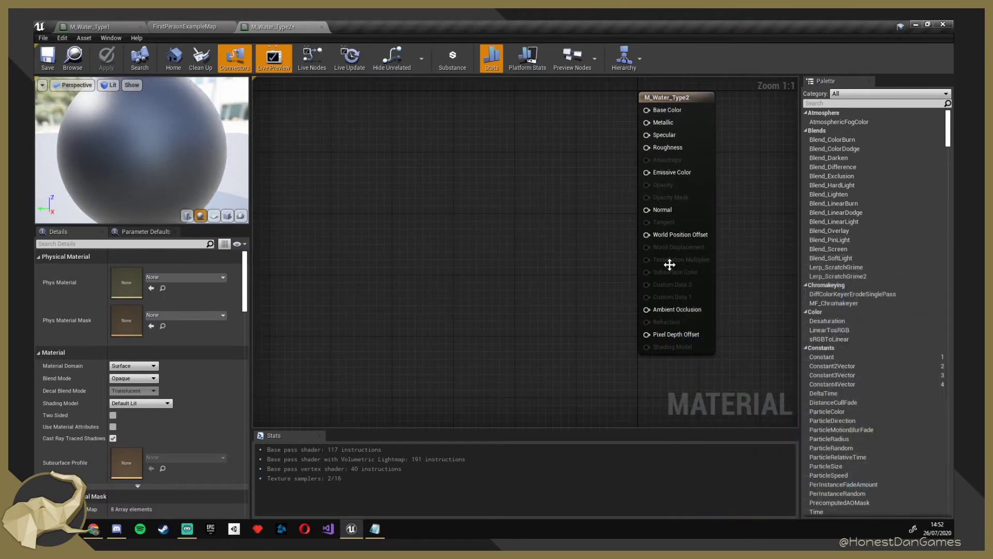
right_click(321, 173)
click(311, 149)
key(ctrl+v)
Move the M_Water_Type2 output node up so it lines up with the pasted nodes.
right_drag(418, 220, 477, 360)
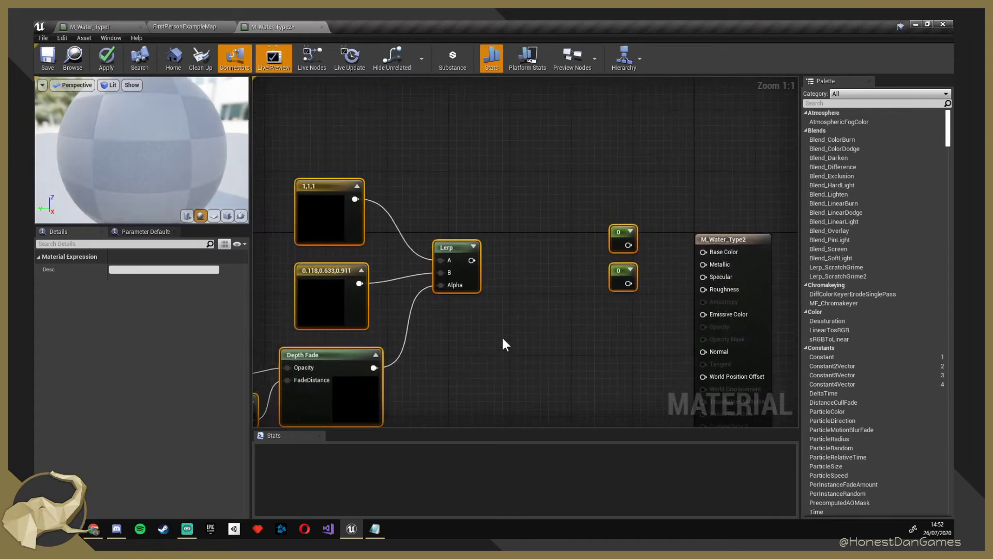
scroll(501, 335, down, 1)
right_drag(551, 314, 546, 272)
click(700, 183)
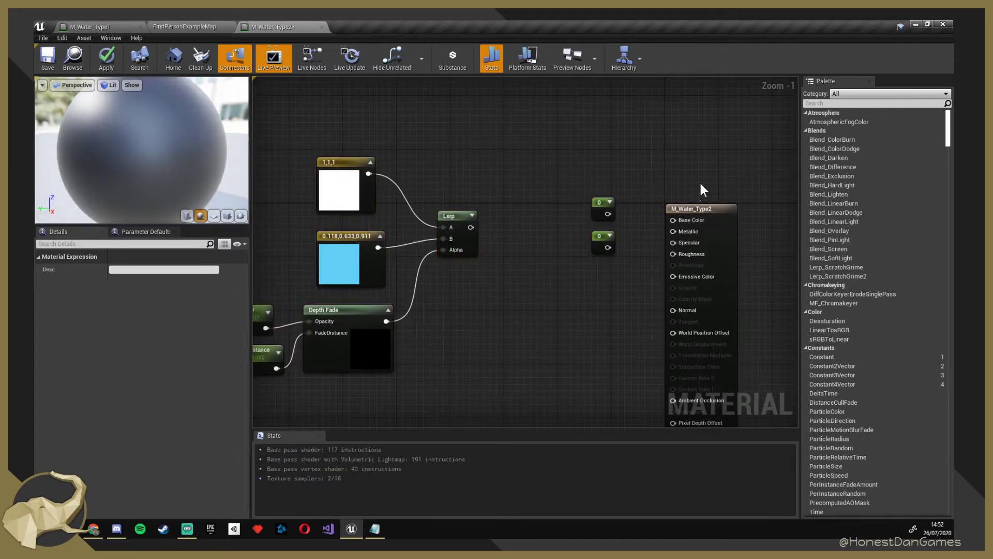
drag(718, 207, 707, 139)
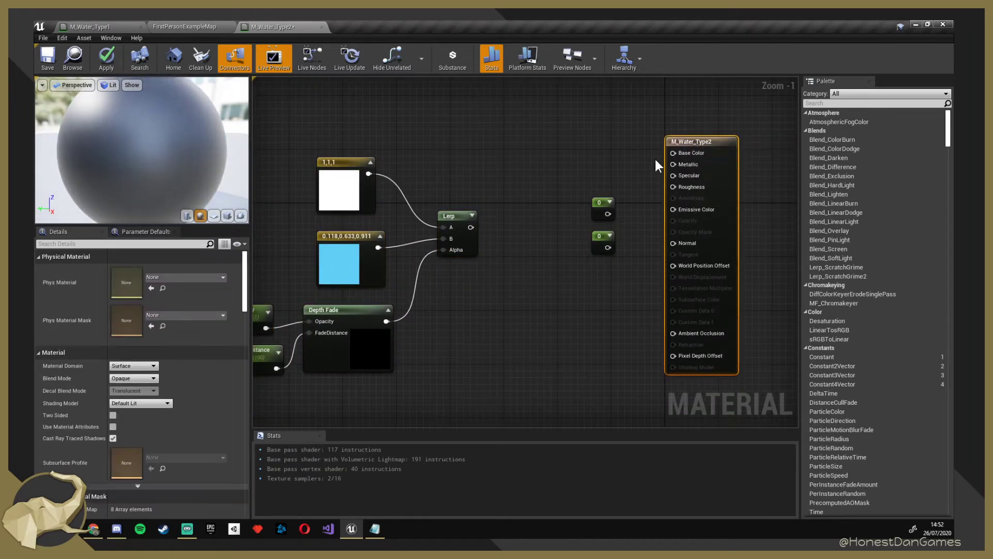
right_drag(537, 217, 601, 195)
click(558, 298)
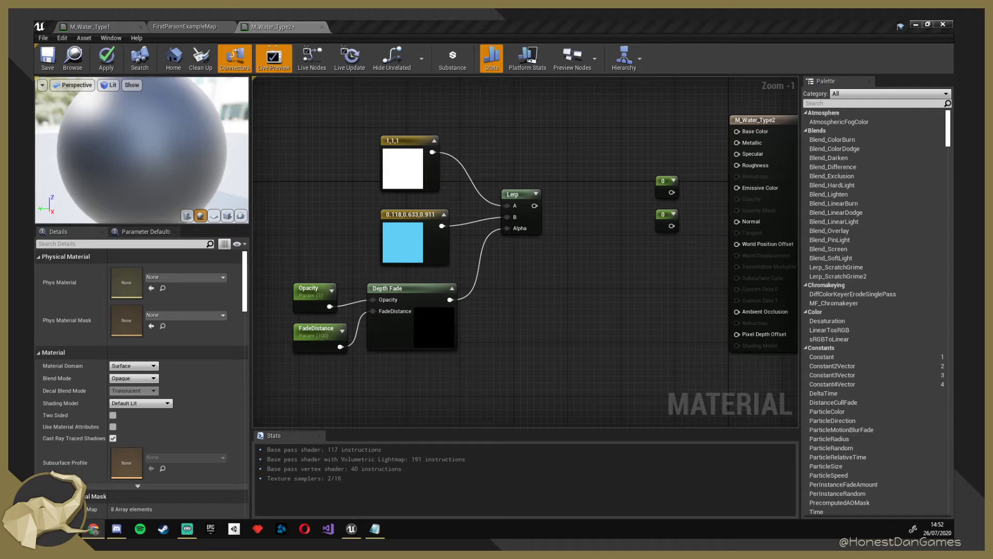
right_drag(542, 292, 522, 323)
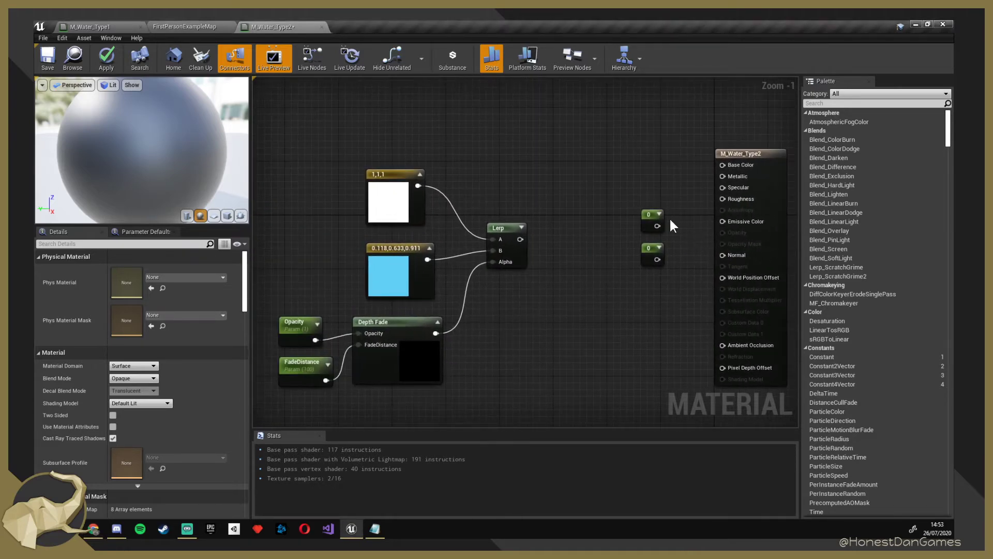
Connect the two zero constants to Metallic and Roughness and move both constants up beside those inputs.
drag(657, 226, 722, 176)
drag(656, 259, 722, 199)
drag(612, 191, 655, 254)
drag(647, 213, 647, 180)
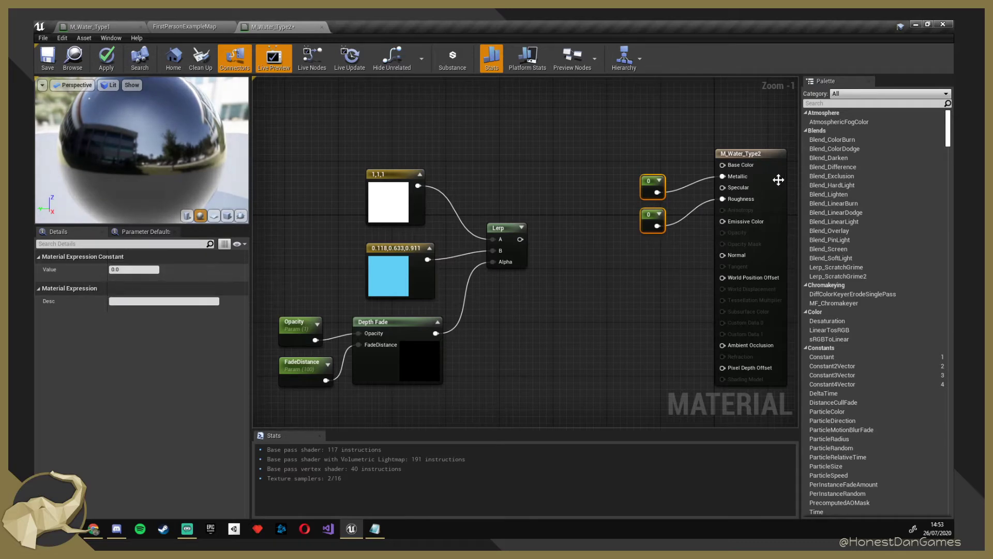
Set M_Water_Type2's blend mode to Translucent and its lighting mode to Surface TranslucencyVolume.
click(750, 156)
click(144, 381)
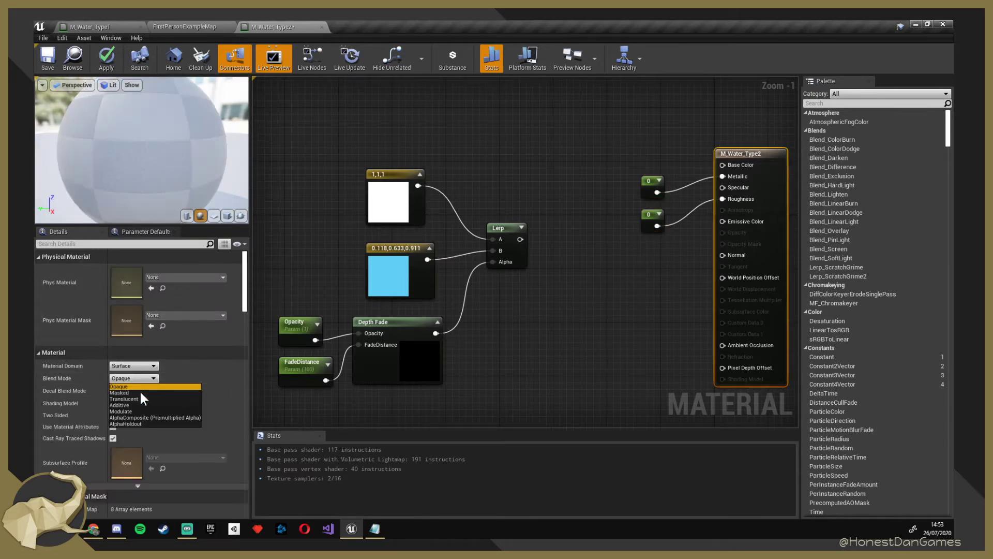
click(135, 400)
drag(244, 297, 243, 336)
click(169, 314)
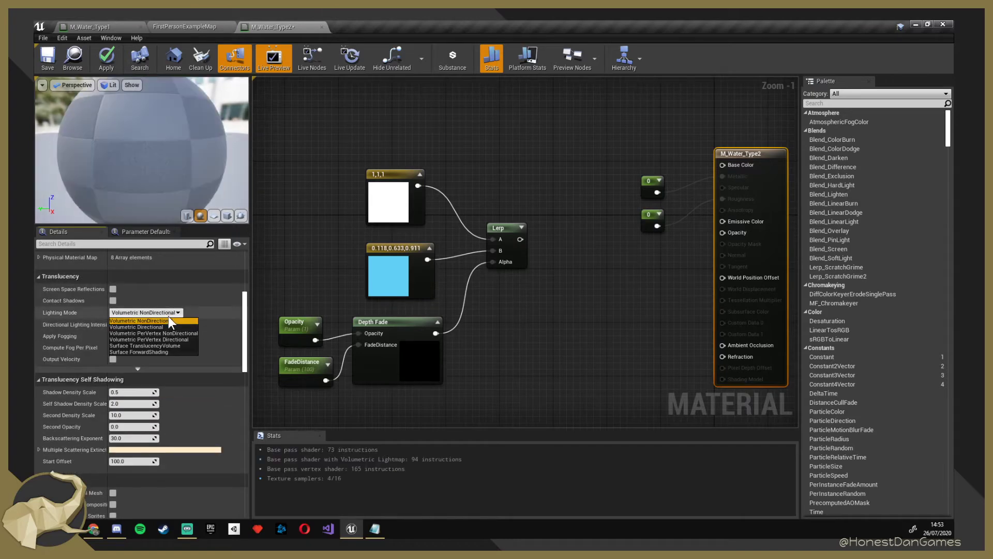
click(163, 346)
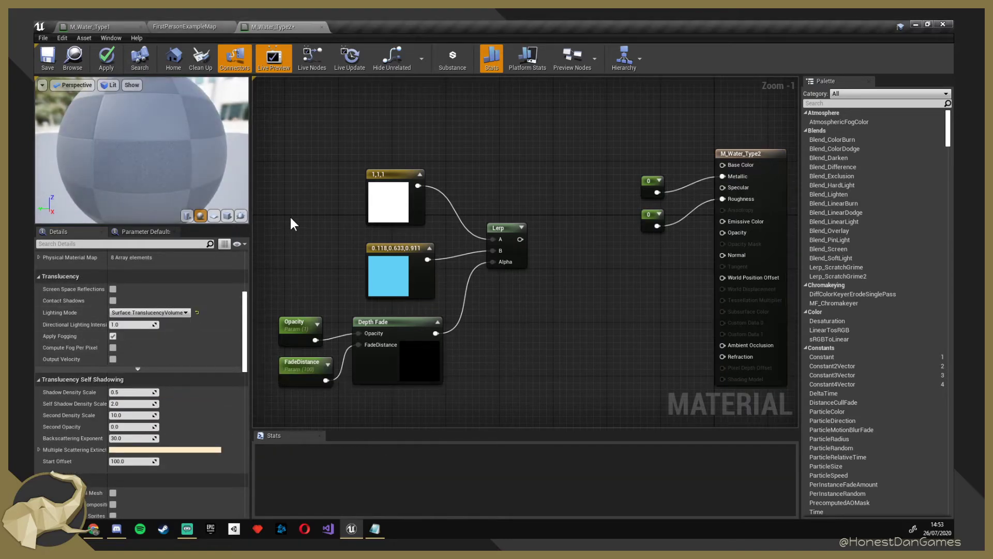
right_drag(325, 260, 369, 246)
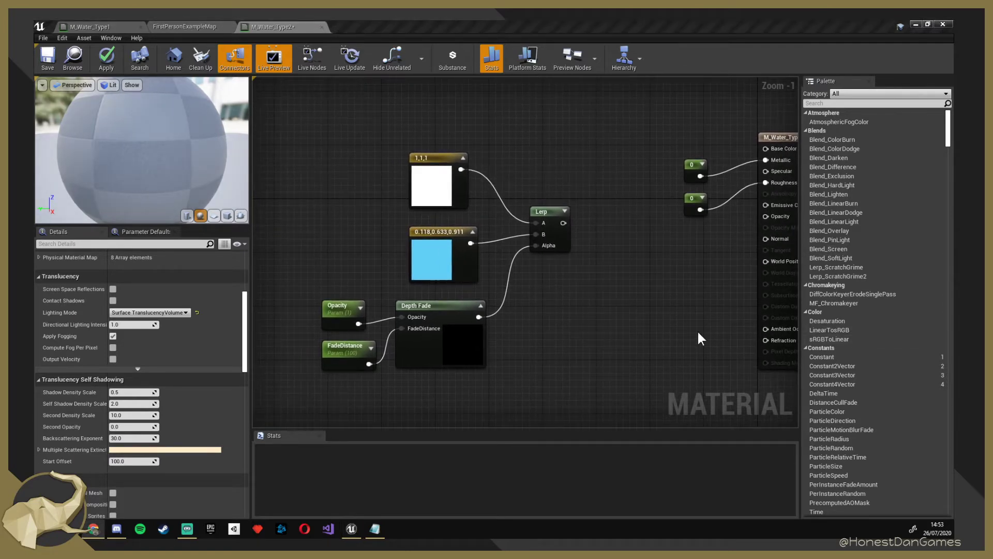
right_drag(560, 380, 534, 318)
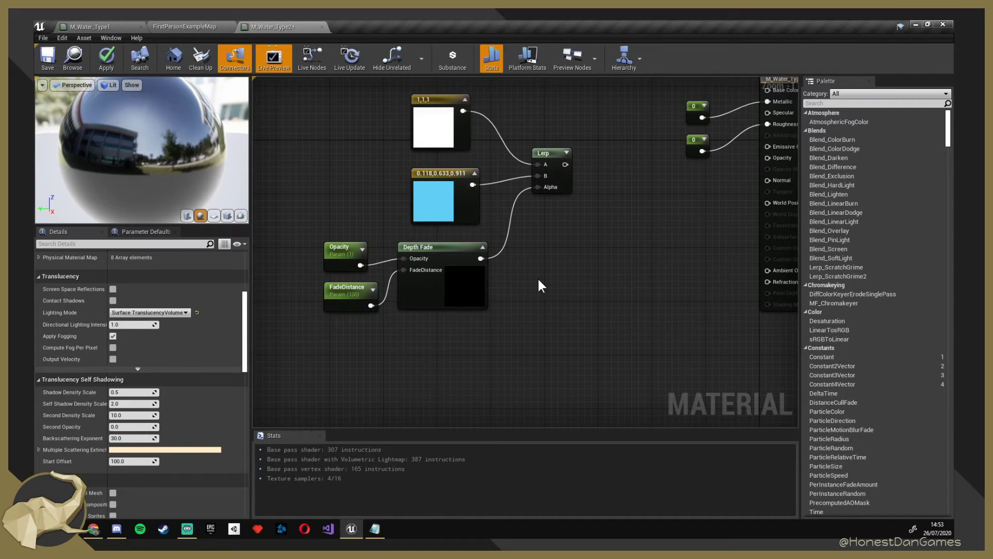
right_drag(568, 227, 556, 248)
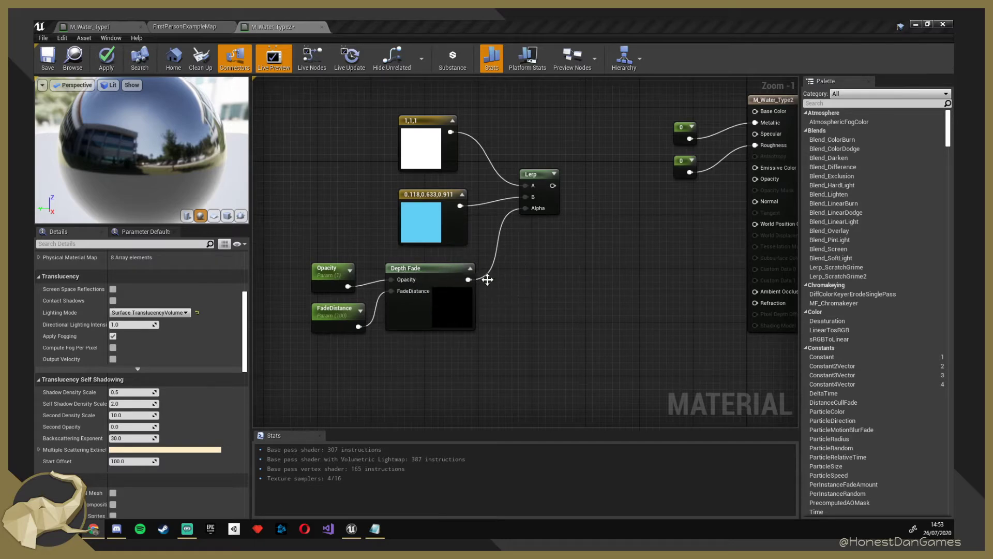
mouse_move(516, 347)
right_down()
mouse_move(599, 344)
mouse_move(594, 369)
mouse_move(509, 349)
right_up()
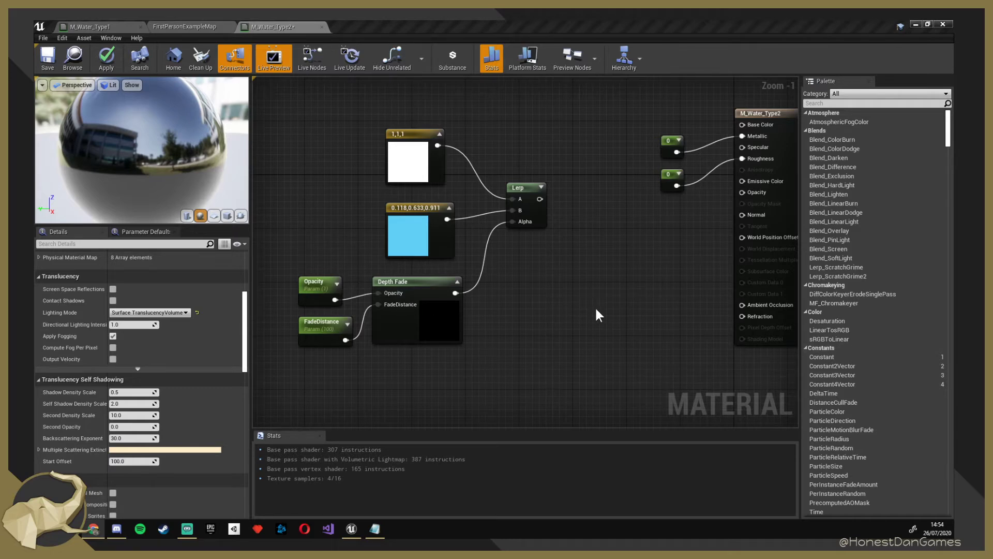
mouse_move(588, 295)
right_down()
mouse_move(624, 305)
mouse_move(582, 312)
right_up()
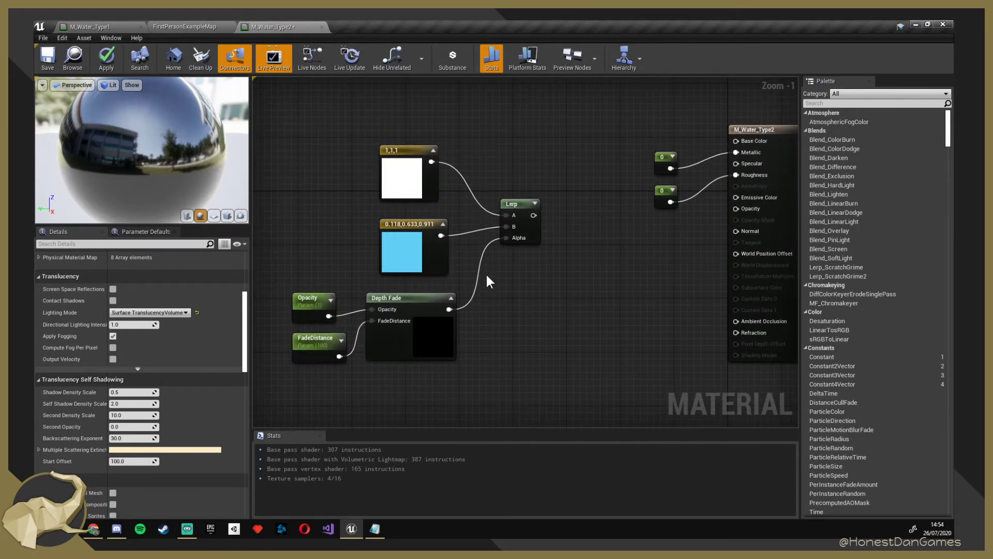
right_drag(500, 211, 529, 229)
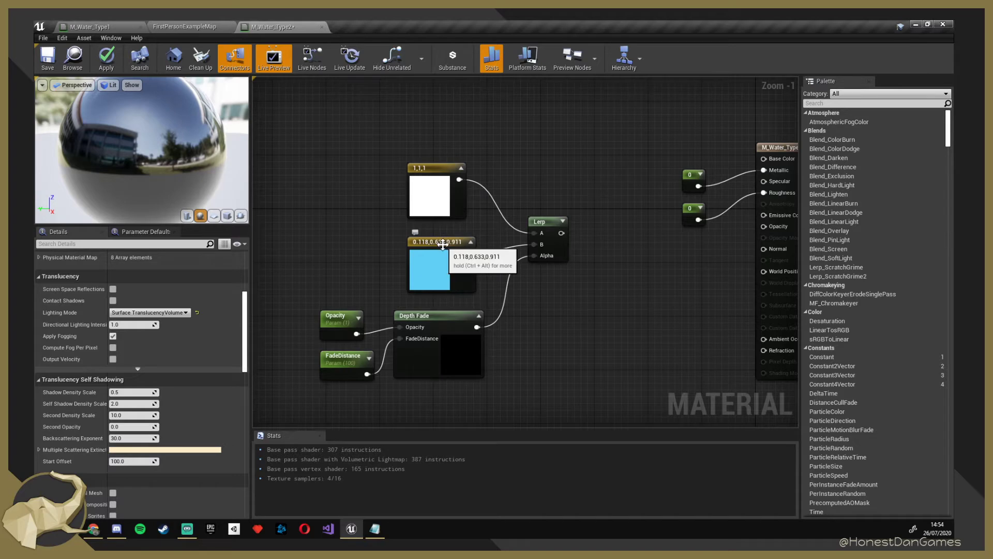
Add an If node in the empty space between the Depth Fade node and the material output.
right_click(585, 307)
text(if)
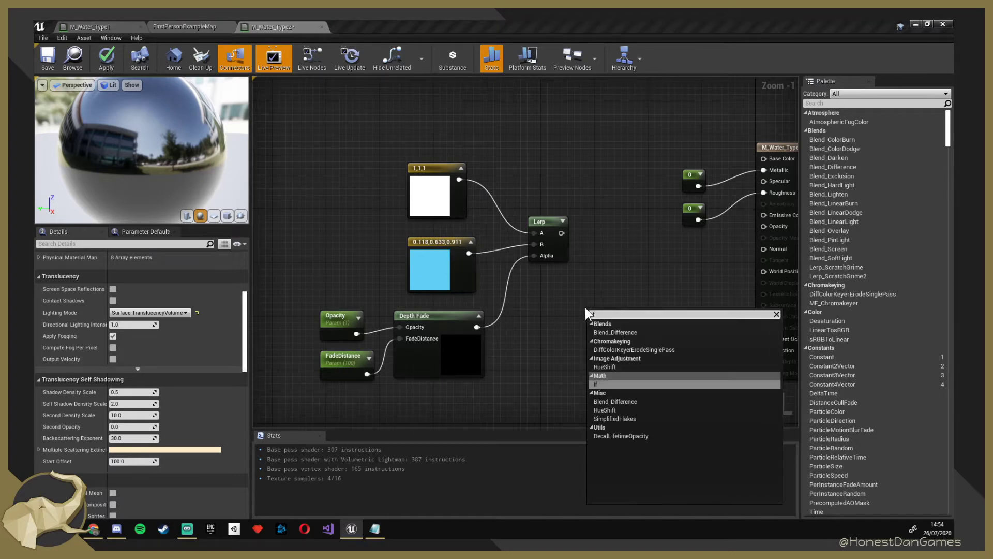
key(Return)
drag(604, 313, 601, 291)
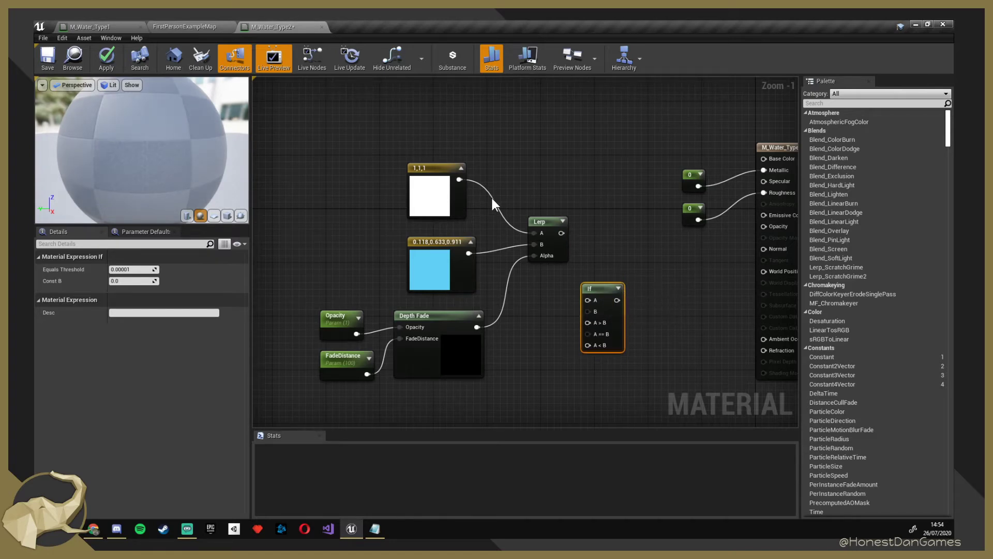
Connect Depth Fade's output to the If node's A input, nudging the Lerp node left and the If node down.
drag(540, 222, 527, 228)
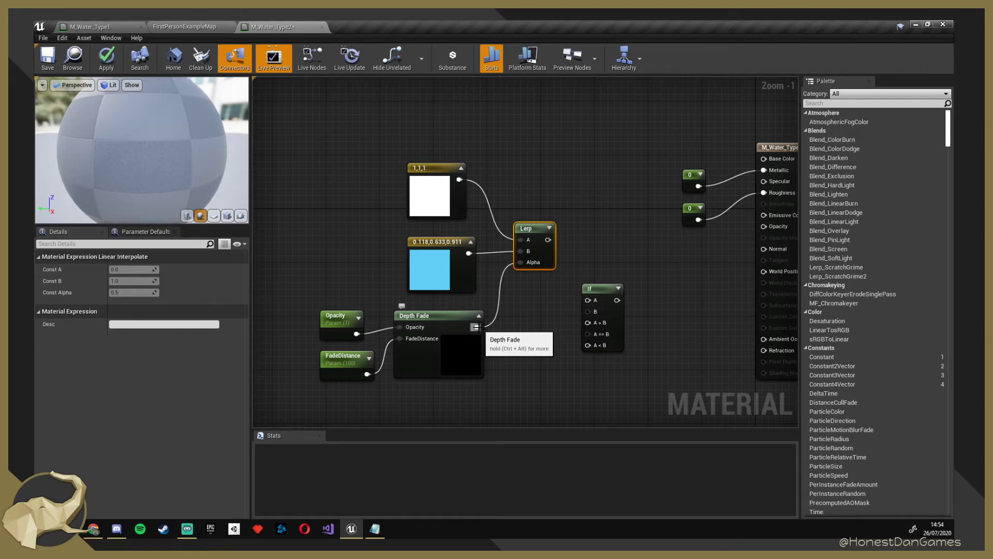
drag(476, 327, 476, 327)
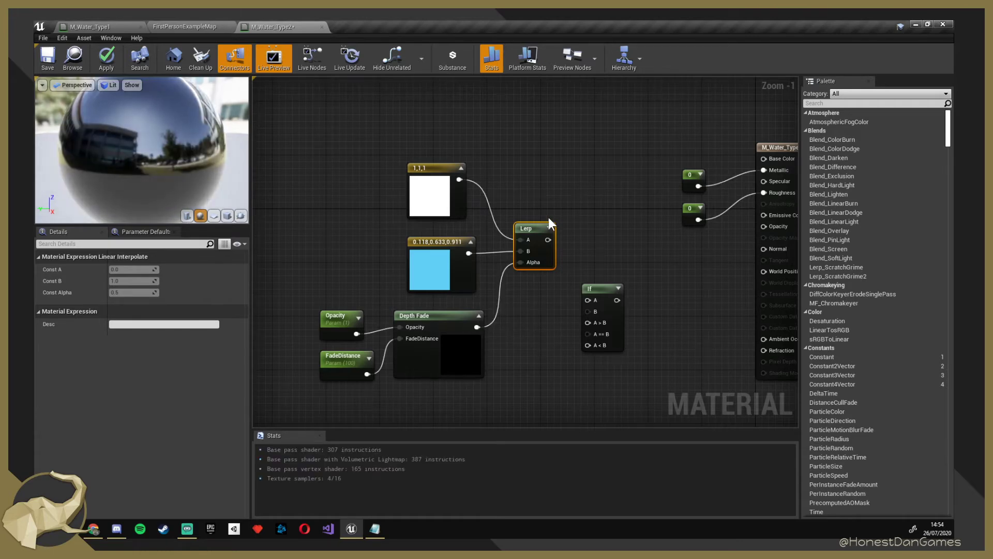
drag(477, 327, 597, 311)
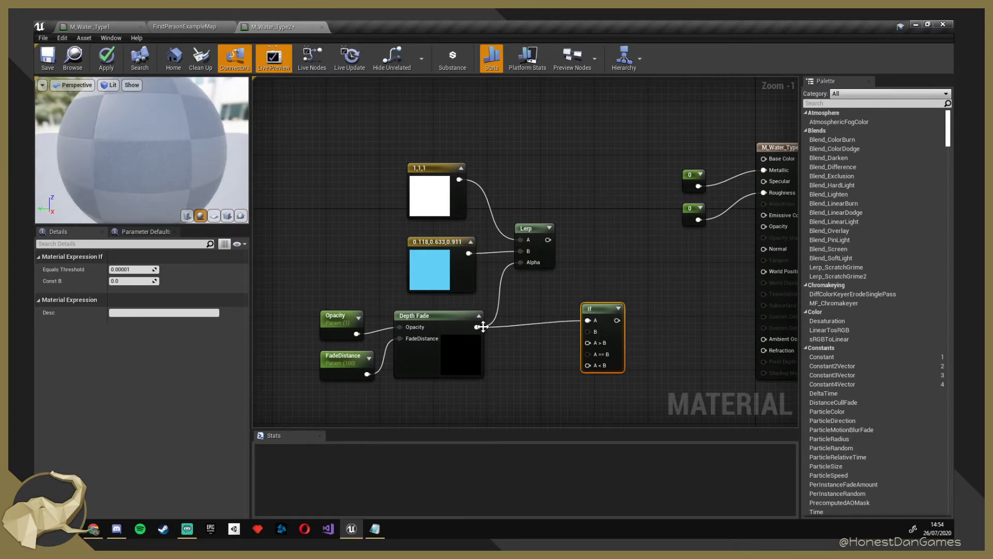
click(516, 342)
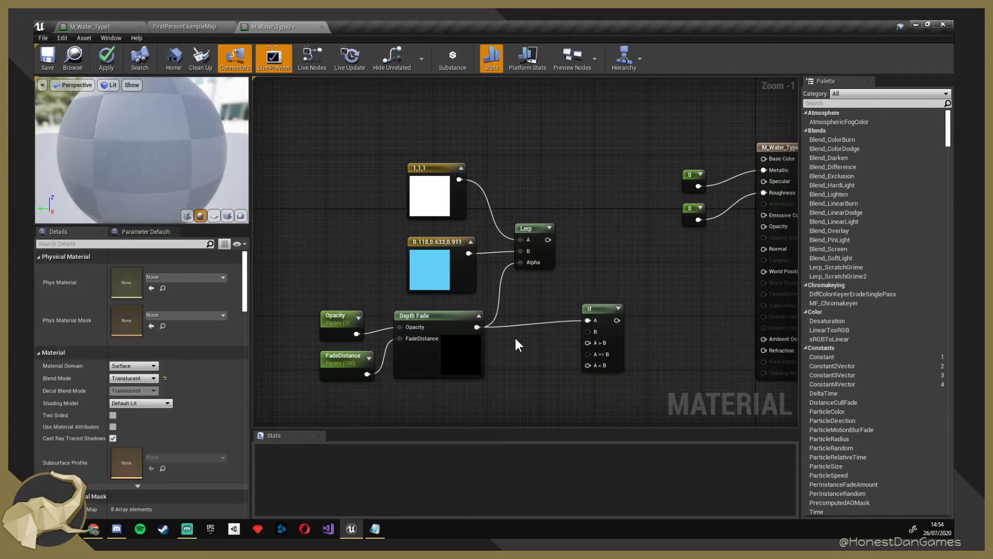
Search the graph's node list for "-1" from the empty space beside the Depth Fade node.
mouse_move(516, 340)
right_down()
mouse_move(503, 343)
mouse_move(527, 350)
right_up()
right_click(501, 348)
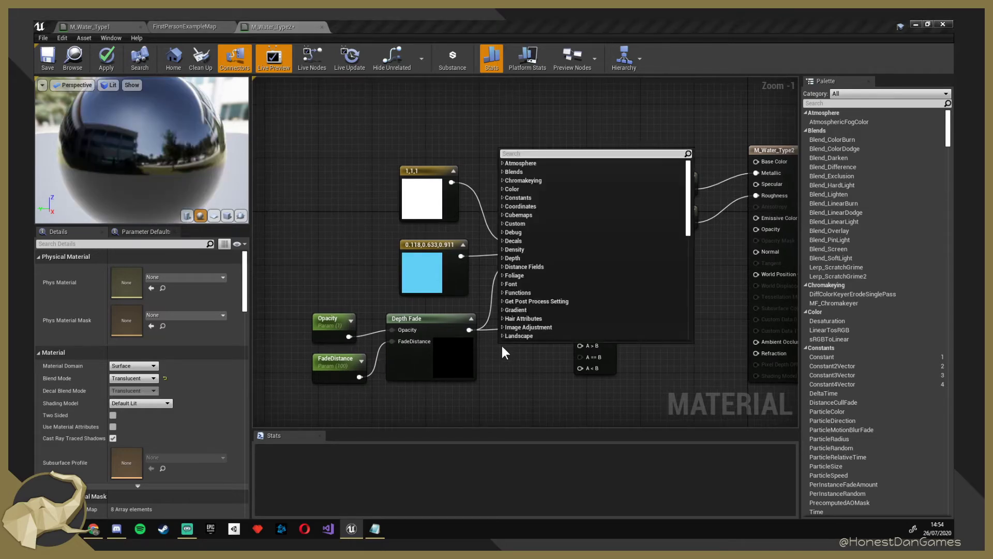
text(-1)
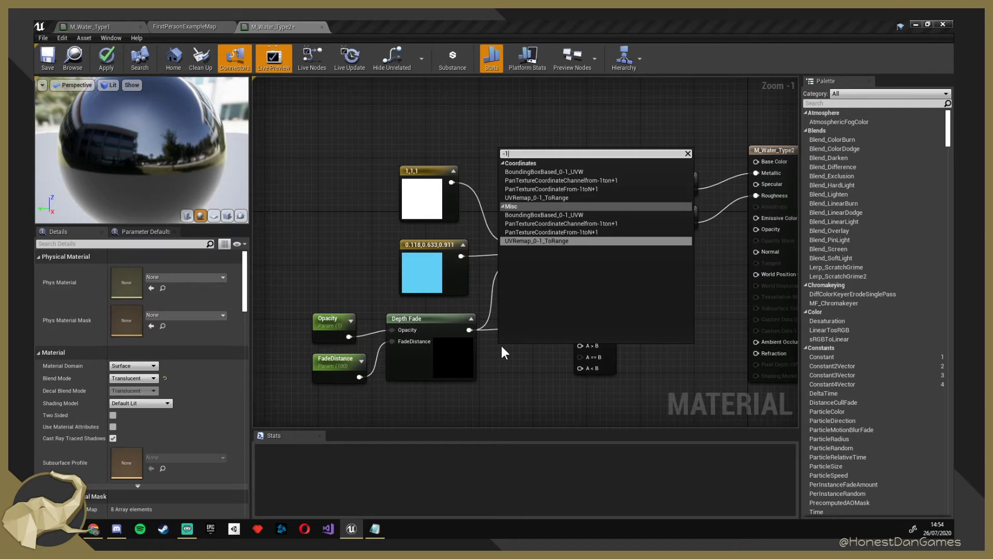
Insert a OneMinus node between the Depth Fade output and the If node's A input.
key(BackSpace)
key(BackSpace)
text(on)
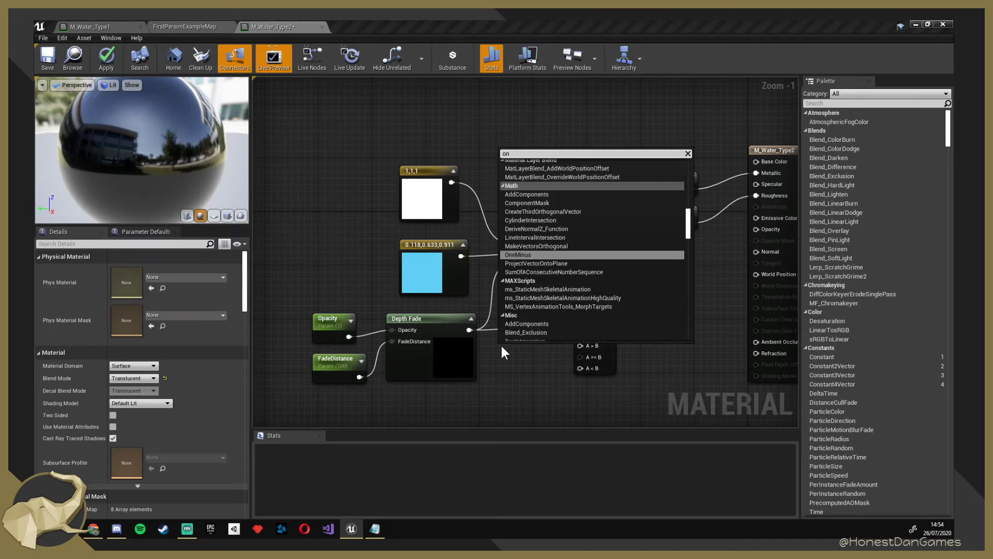
key(Return)
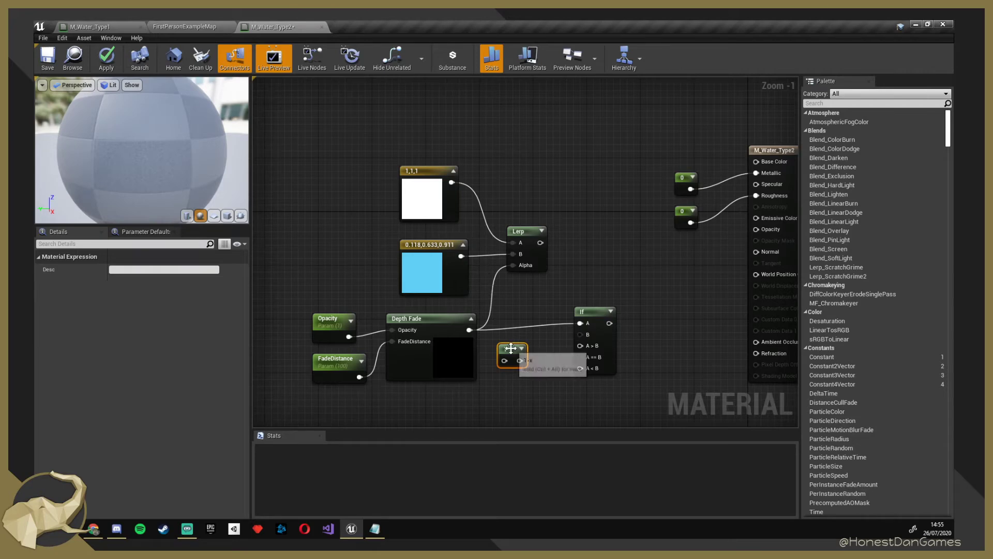
drag(513, 348, 595, 318)
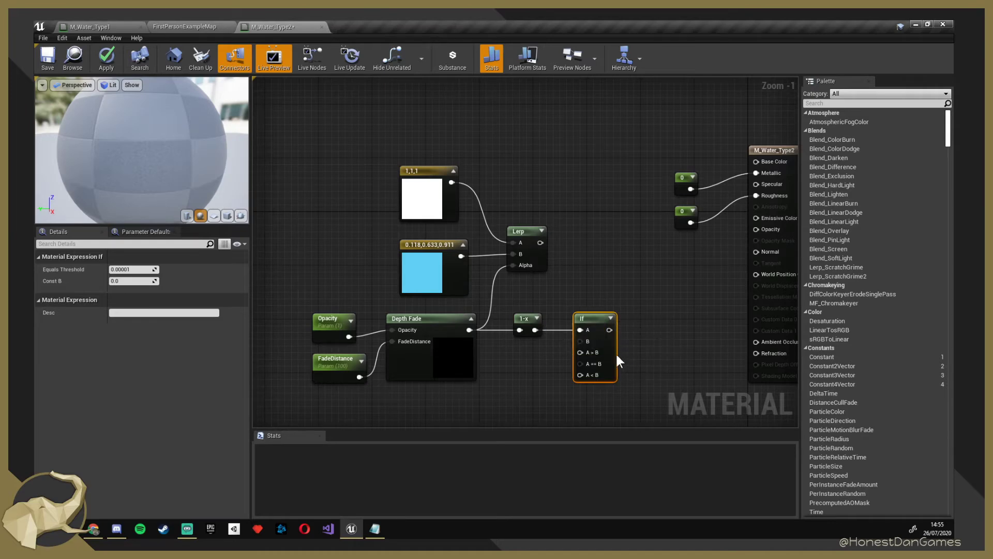
Promote the If node's B input to a parameter named "Foam Thickness" and place it beneath the OneMinus node.
right_click(580, 341)
click(599, 357)
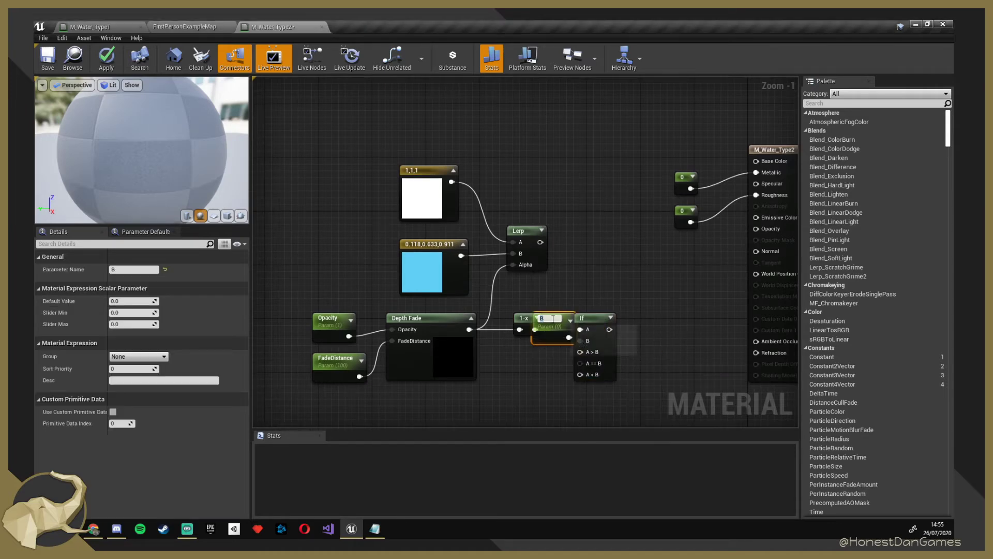
drag(549, 337, 519, 372)
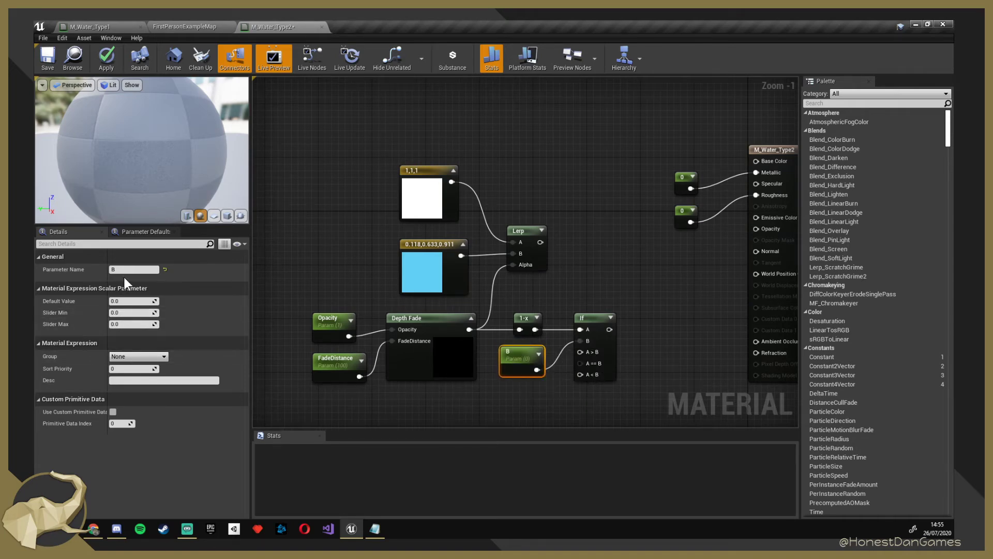
text(Foam)
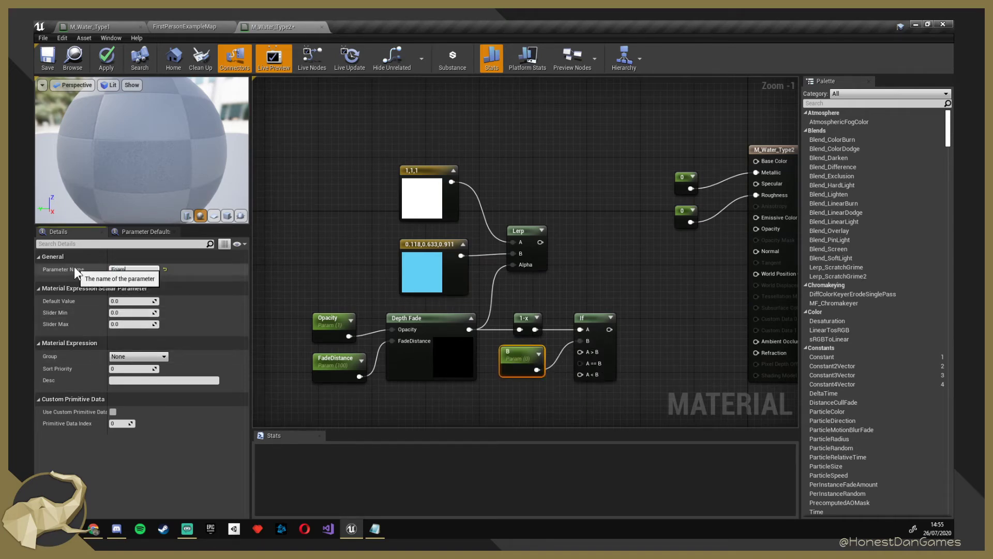
text( Thickness)
key(Return)
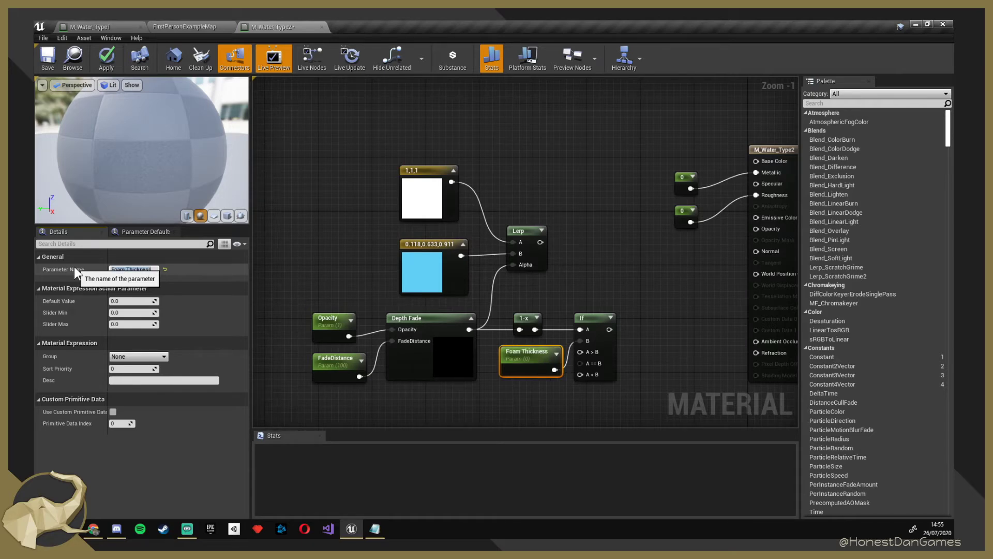
Set the default value of the Foam Thickness parameter to 0.5.
click(130, 300)
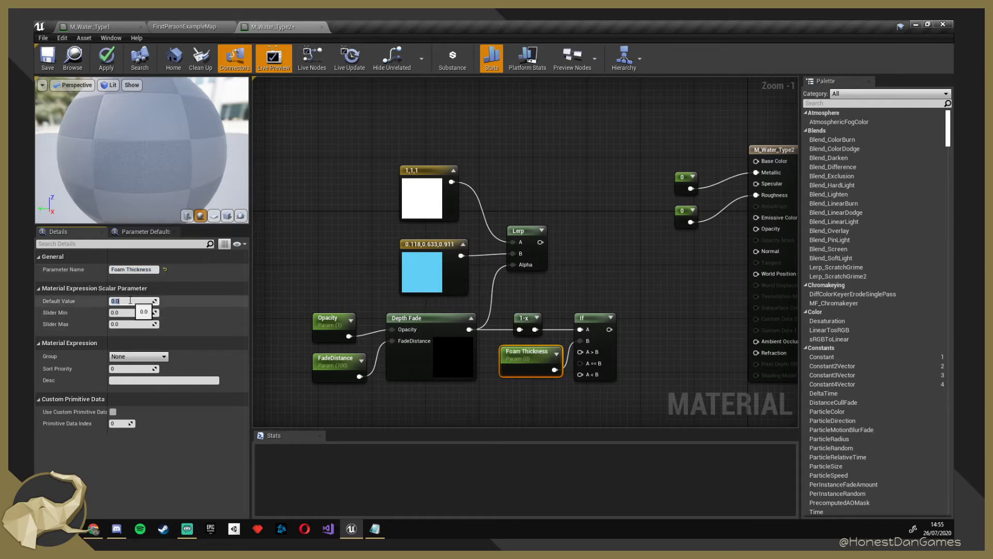
text(10)
key(Return)
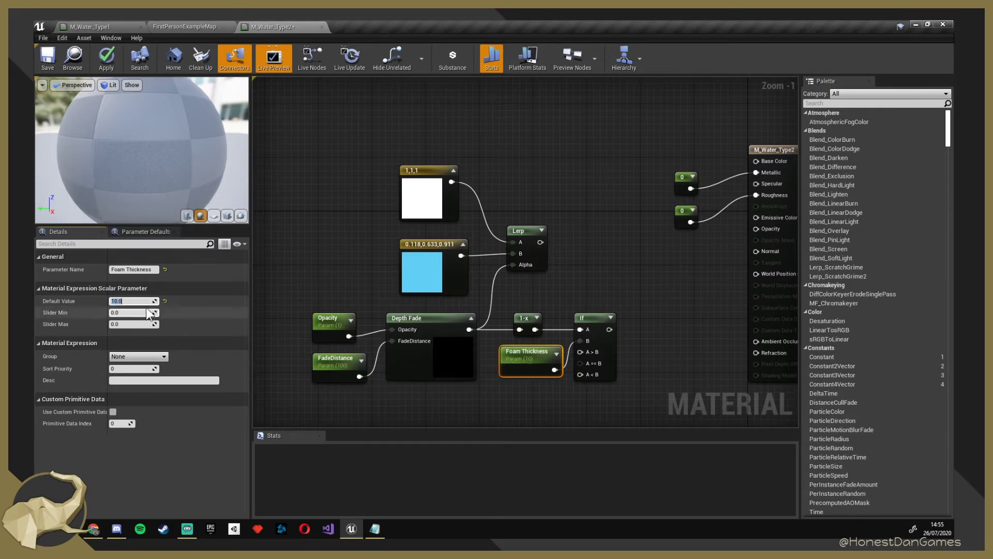
text(0)
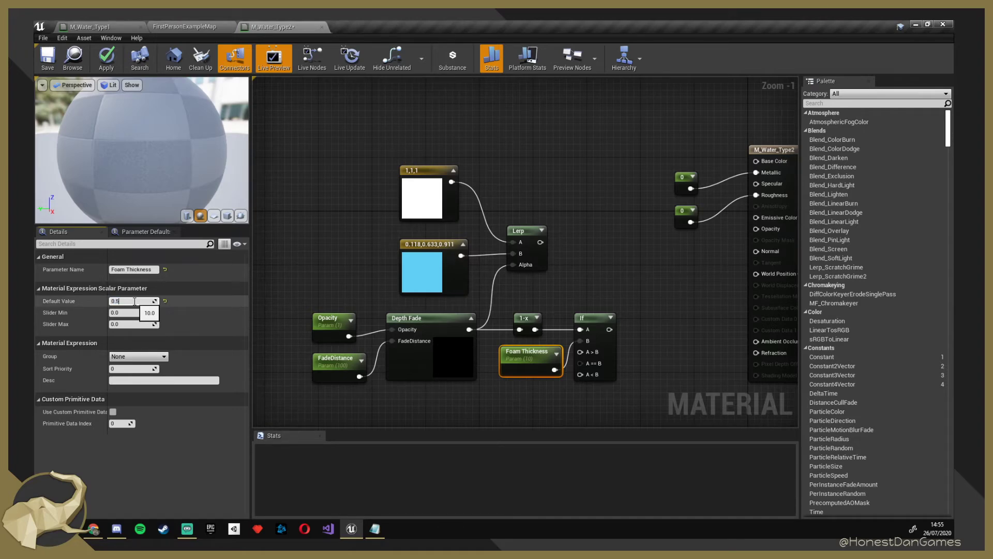
text(.5)
click(606, 279)
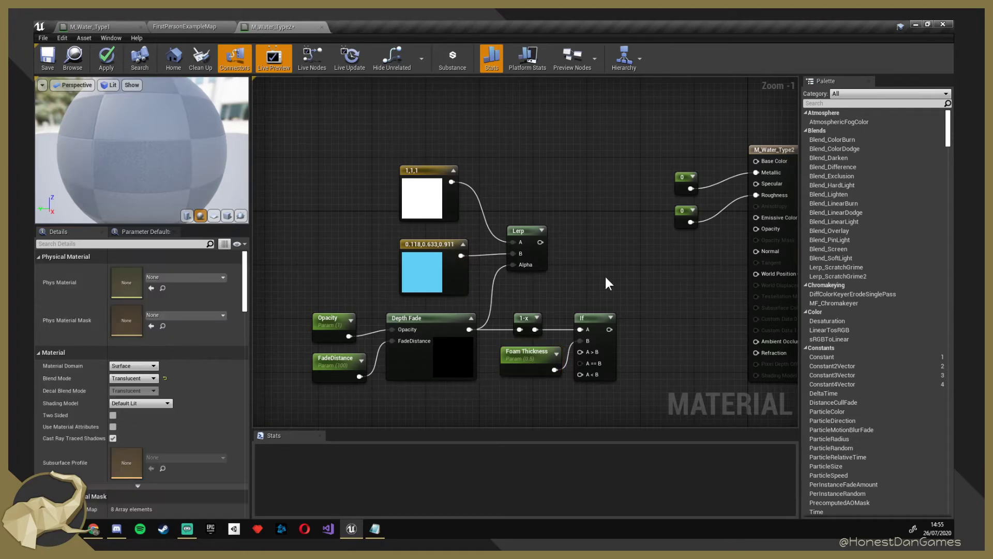
Detach the blue colour constant from the Lerp, wire it to the If node's A < B input and place it below Foam Thickness.
right_drag(608, 281, 486, 237)
drag(480, 274, 520, 274)
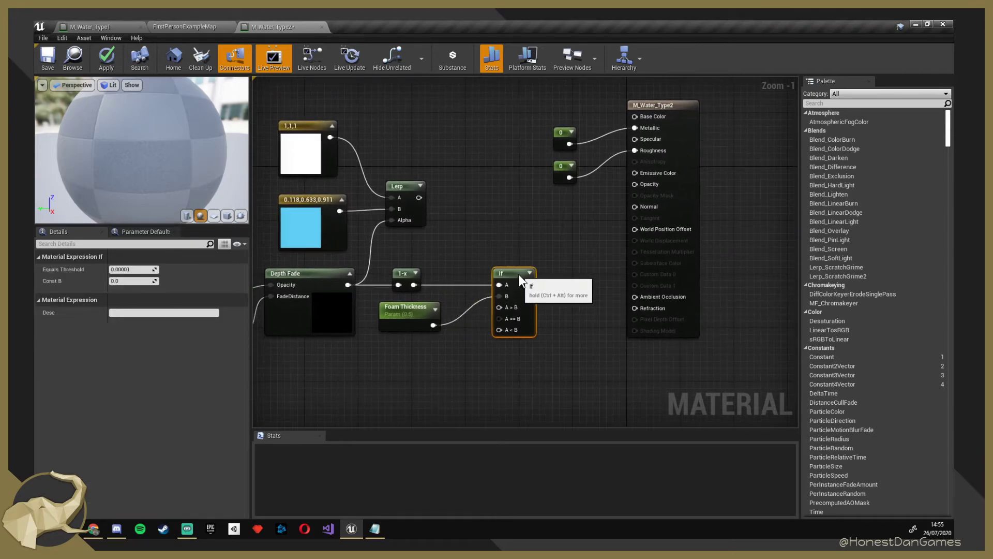
right_drag(432, 385, 529, 355)
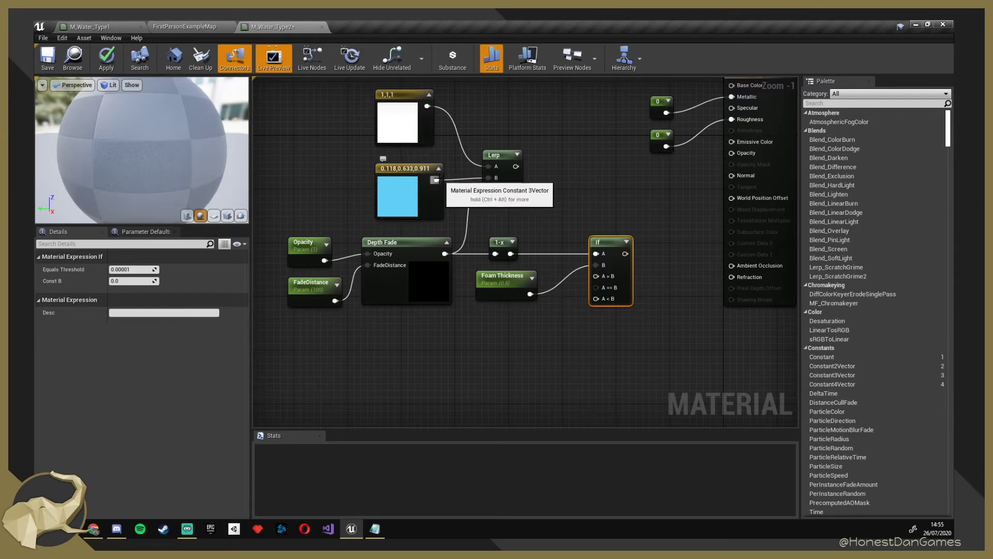
alt+click(436, 180)
drag(414, 169, 596, 298)
right_drag(617, 373, 576, 328)
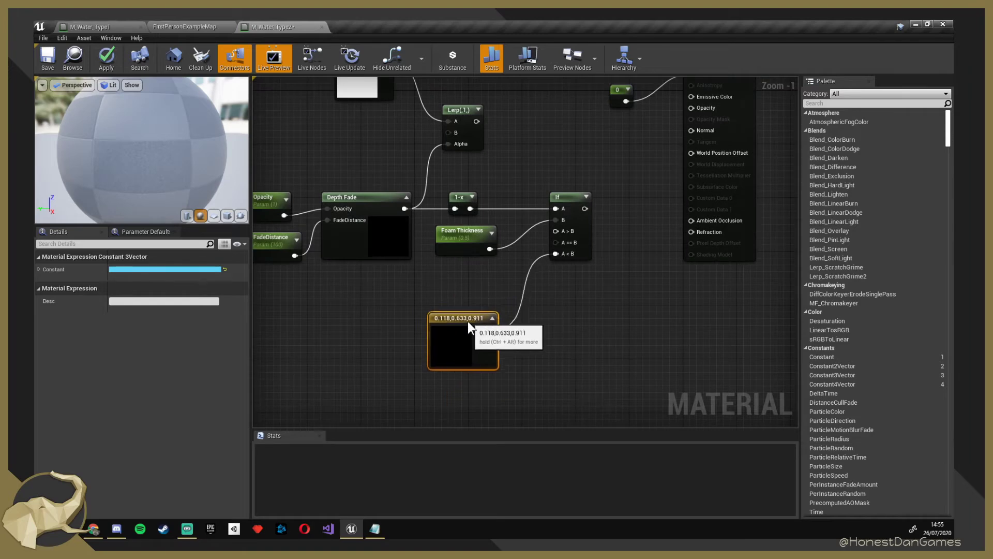
drag(468, 321, 481, 328)
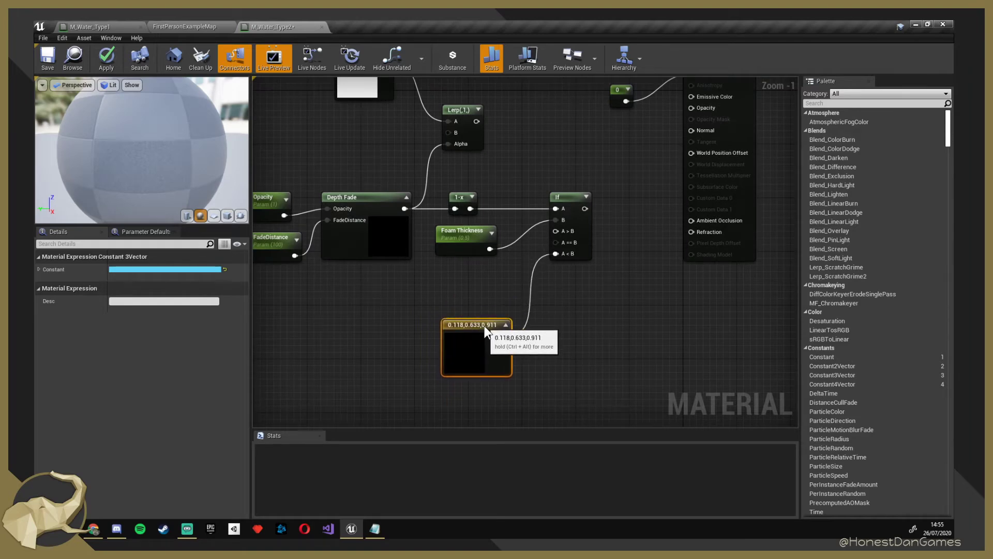
click(440, 293)
right_drag(436, 290, 429, 312)
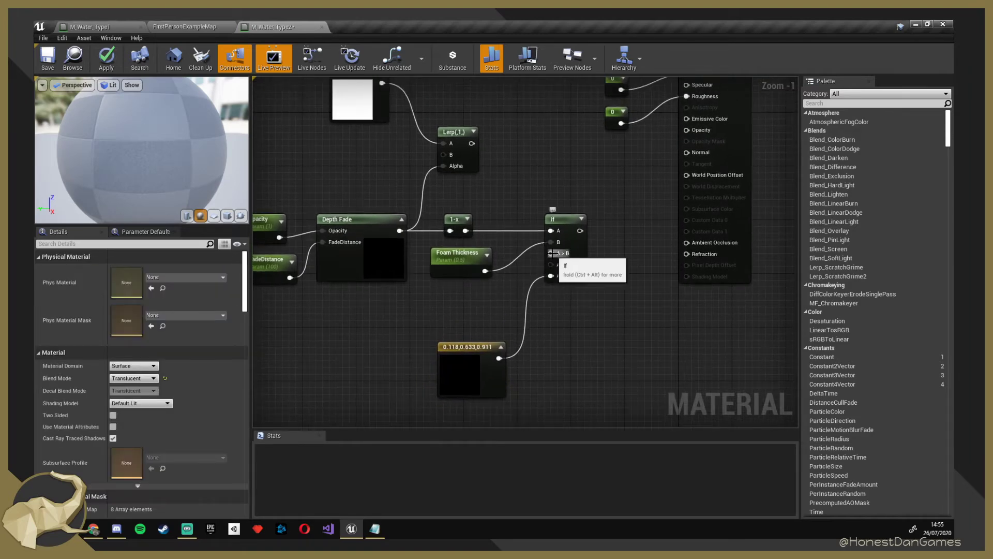
Place the white constant above the blue one and connect it to the If node's A > B and A == B inputs.
right_drag(375, 79, 389, 129)
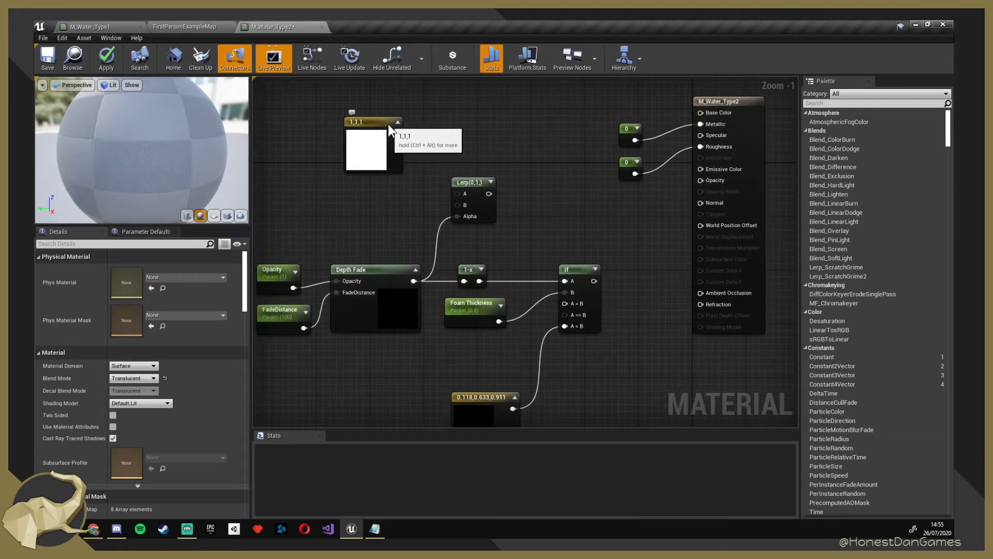
drag(389, 129, 489, 345)
right_drag(489, 344, 493, 297)
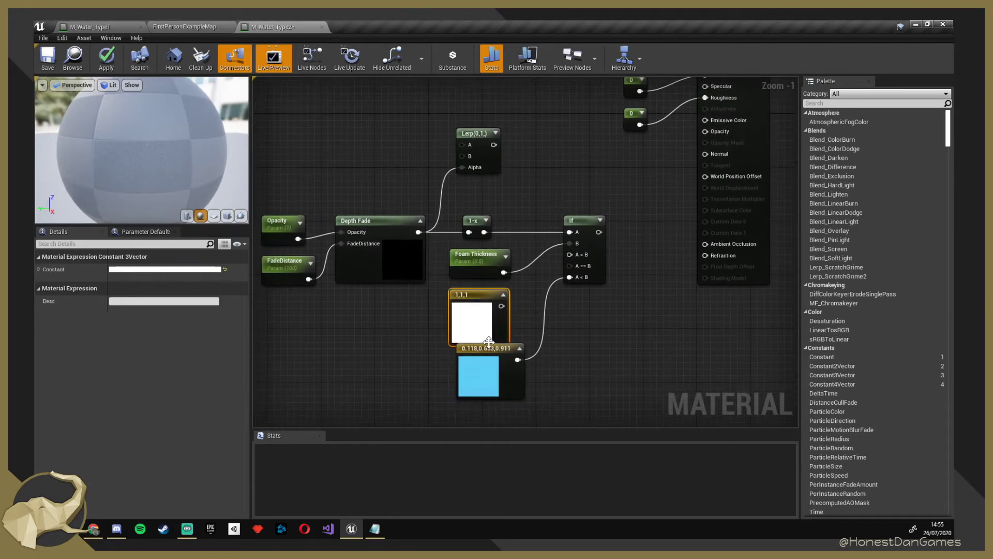
drag(488, 346, 481, 359)
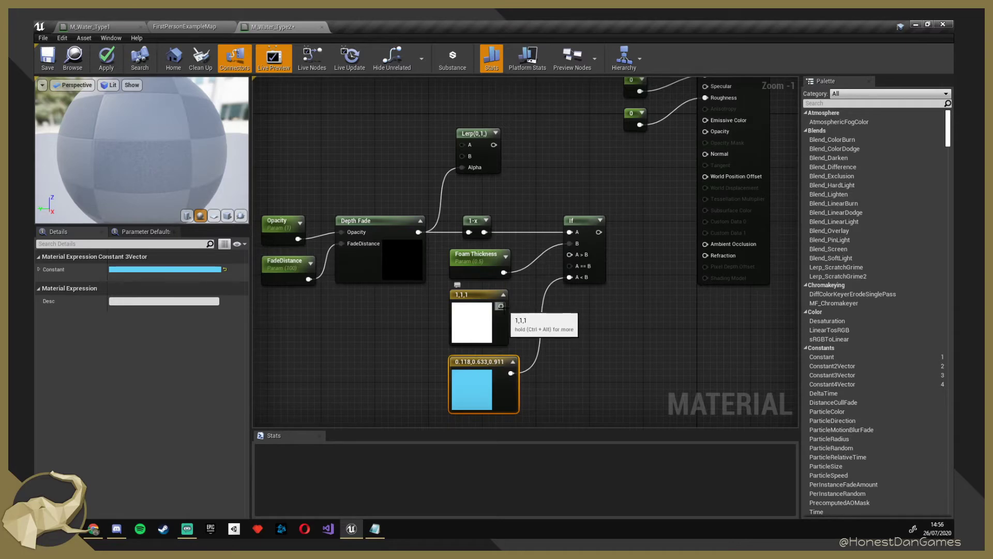
drag(502, 306, 569, 255)
click(612, 337)
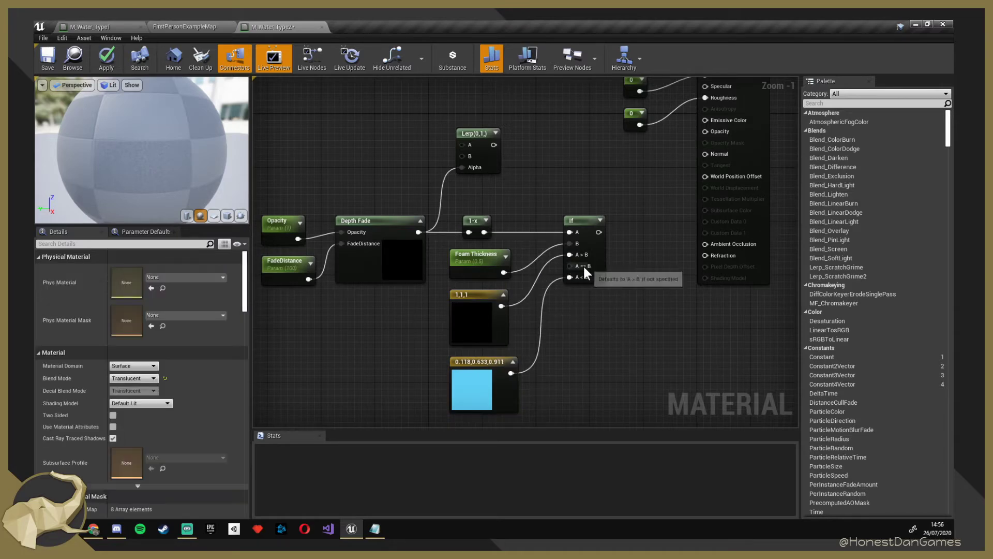
drag(501, 306, 569, 265)
Connect the If output to the material's Base Color and move the two zero constants clear of the wire.
key(Home)
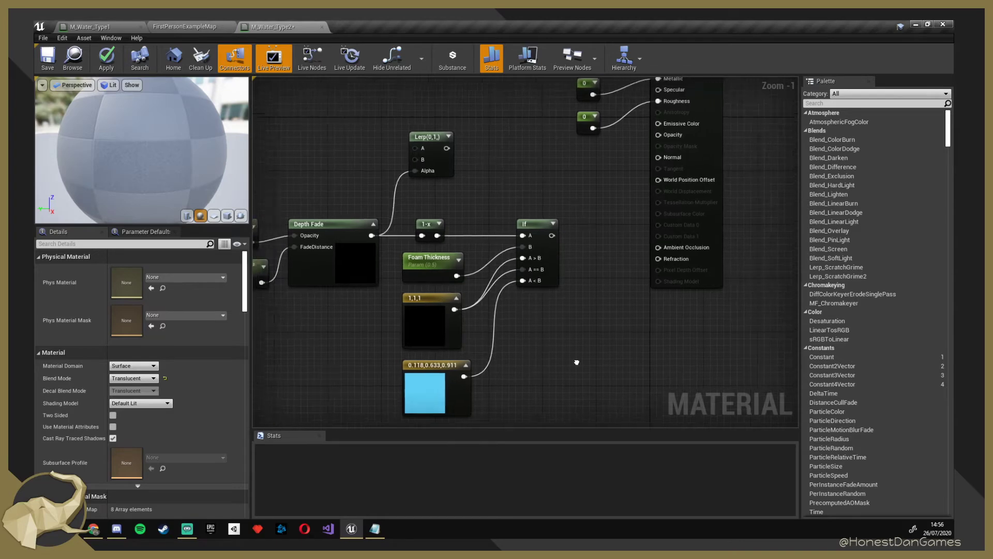
drag(468, 308, 573, 143)
drag(468, 140, 519, 211)
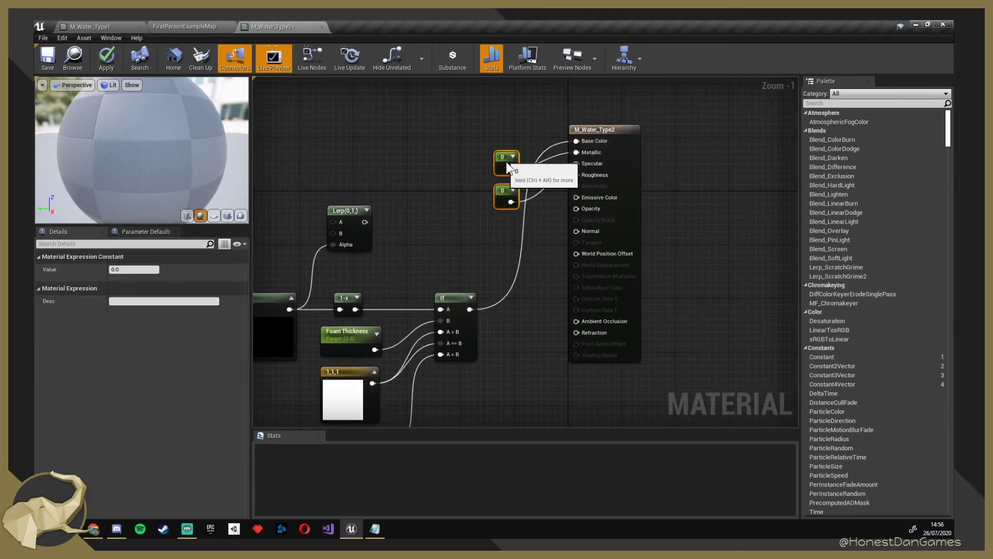
drag(506, 162, 541, 195)
click(523, 388)
right_drag(532, 387, 679, 325)
Delete the unused Lerp node from the graph.
scroll(666, 326, down, 5)
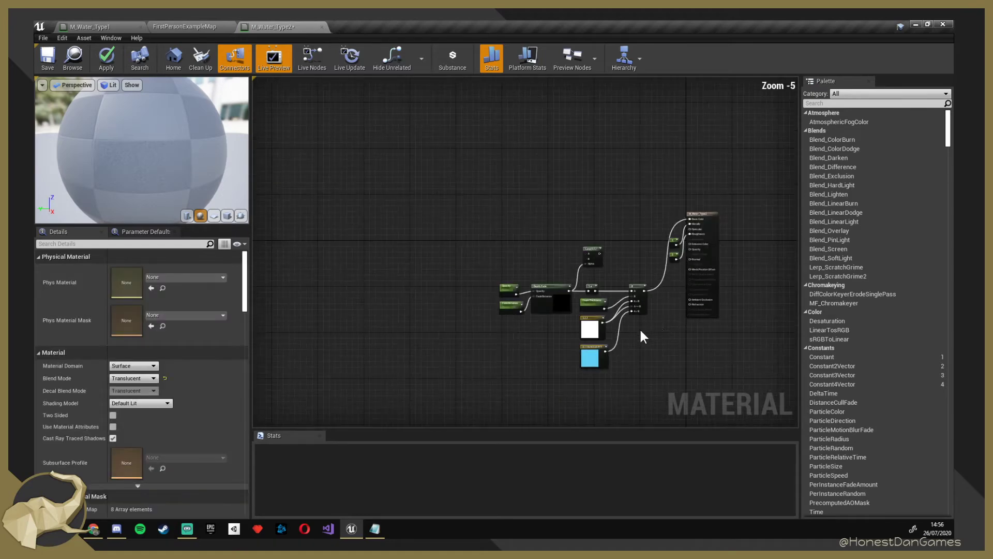
scroll(662, 348, up, 3)
right_click(662, 351)
drag(479, 128, 557, 202)
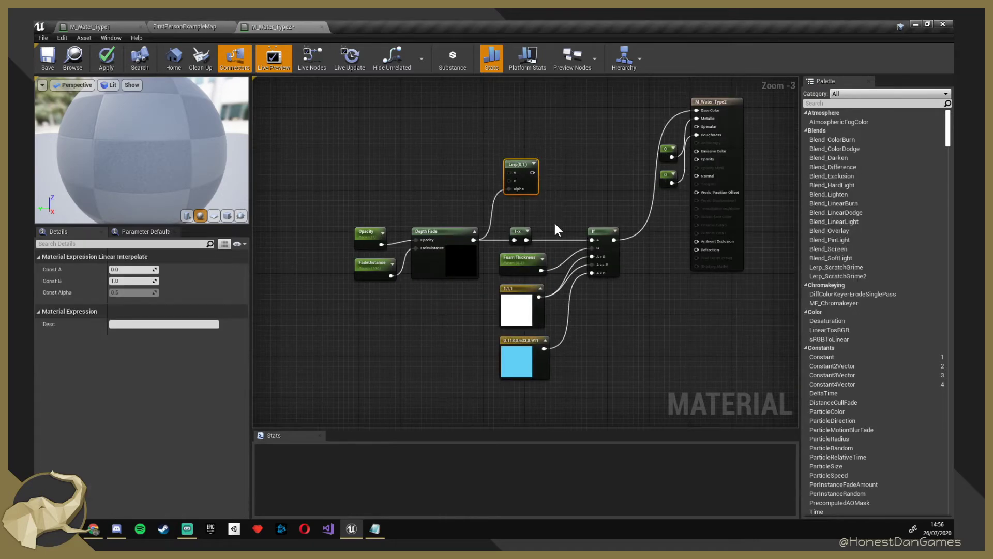
key(Delete)
Move the whole colour network from Opacity to the If node down, level with the material's Base Color input.
drag(343, 174, 632, 327)
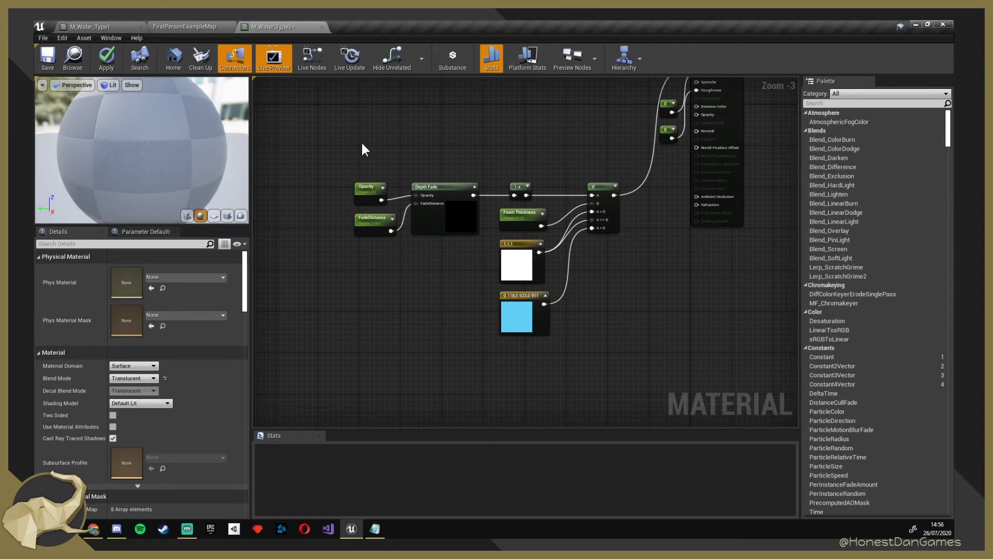
drag(365, 149, 615, 357)
drag(595, 192, 603, 306)
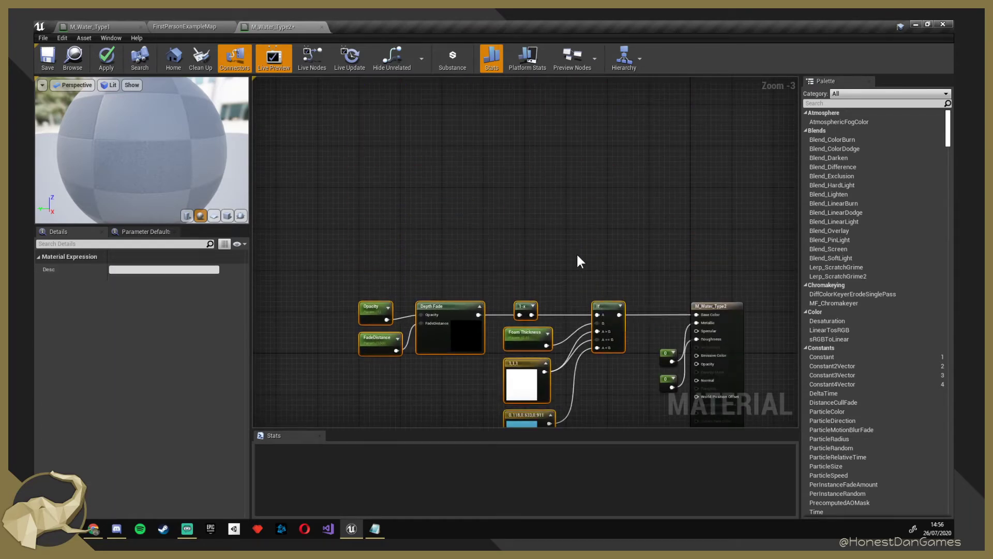
click(577, 254)
right_drag(625, 415, 559, 338)
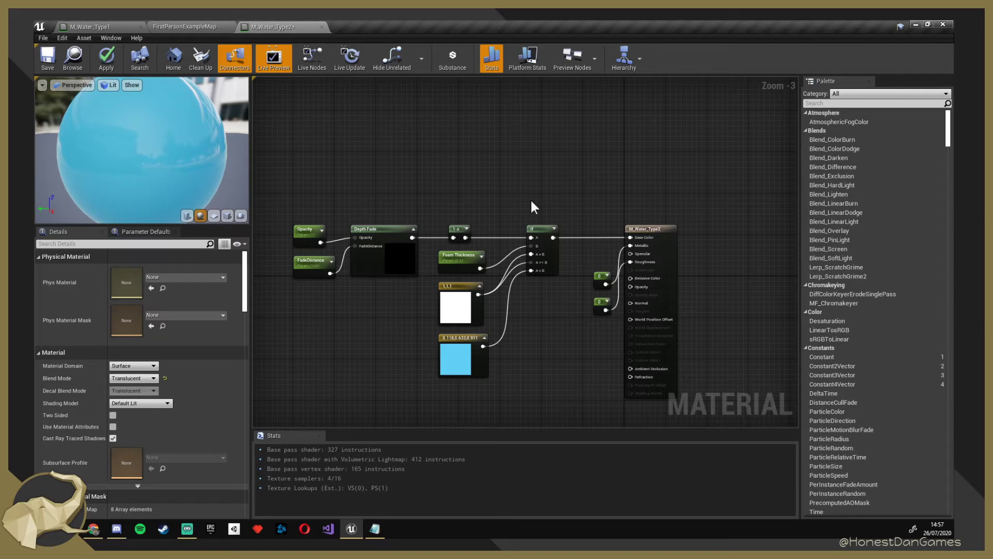
Add a comment box around the Opacity, FadeDistance and Depth Fade nodes.
drag(326, 151, 476, 263)
key(c)
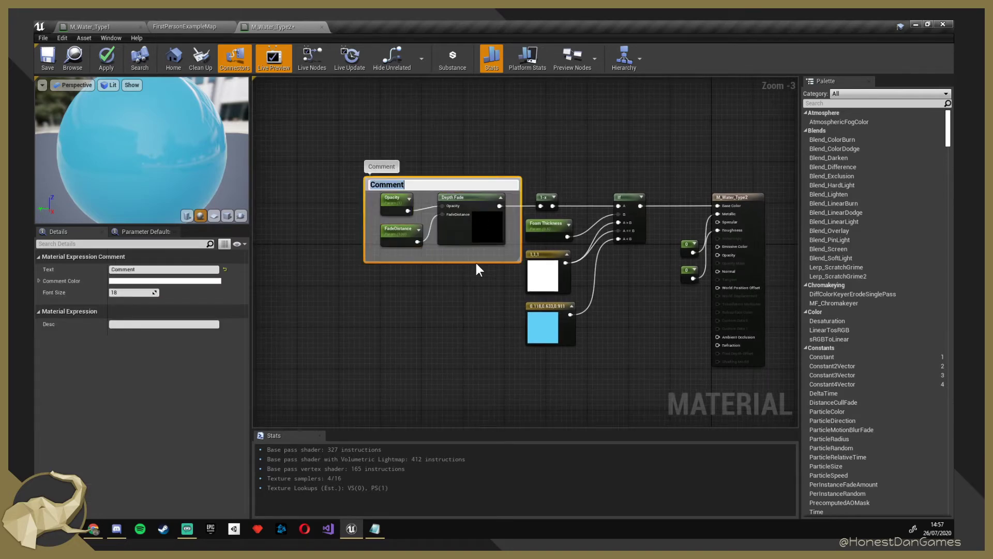
click(425, 181)
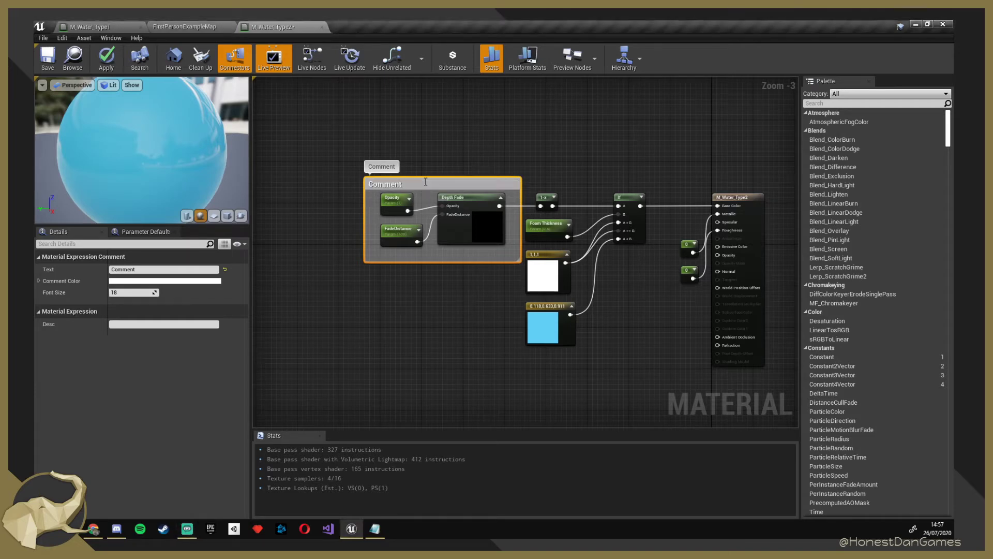
Title the comment "Gives a 0 - 1 float based on how far away from another surface we are", with 0 meaning adjacent and 1 meaning FadeDistance away.
double_click(425, 183)
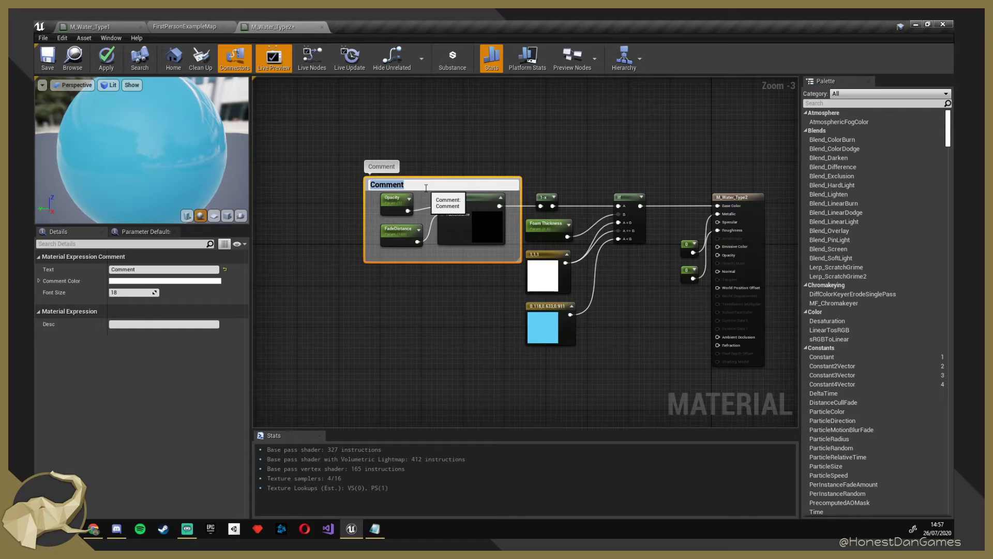
text(Gives a 0 - 1 float based on how far away fro)
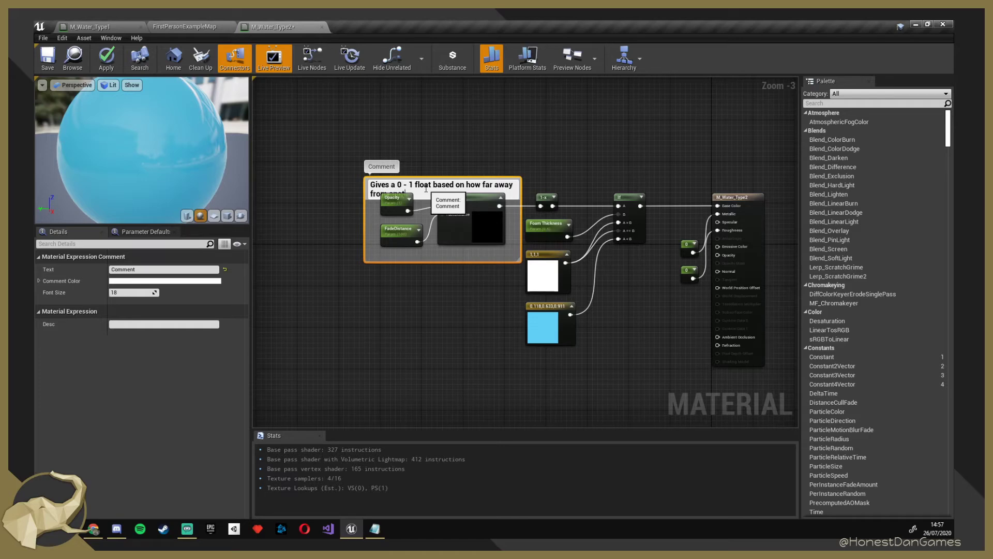
text(her surface)
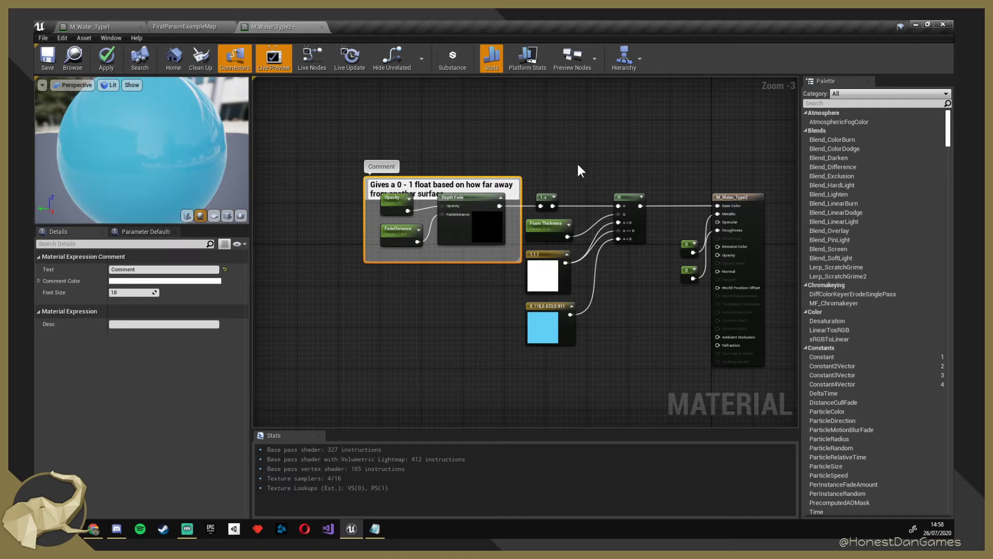
text( we are)
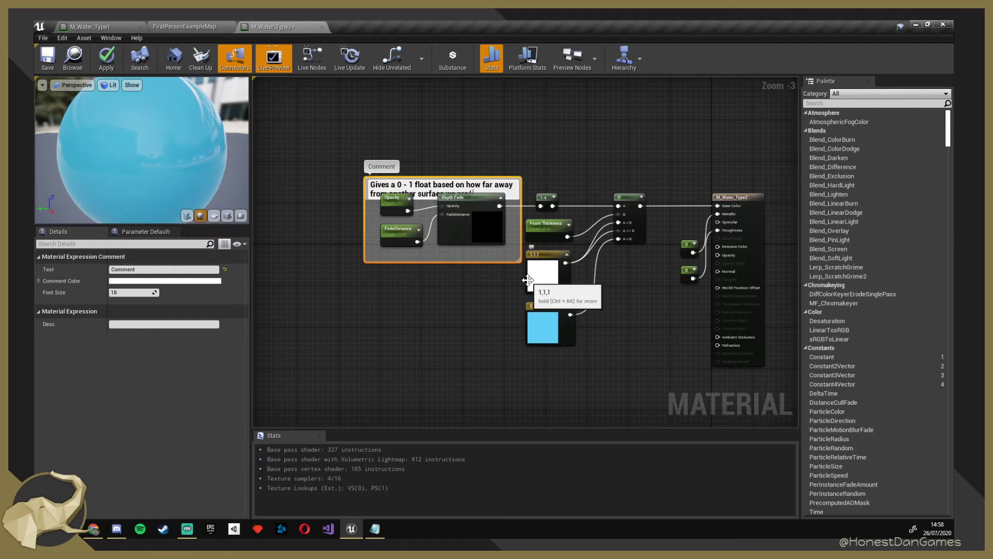
text( 0 means nex)
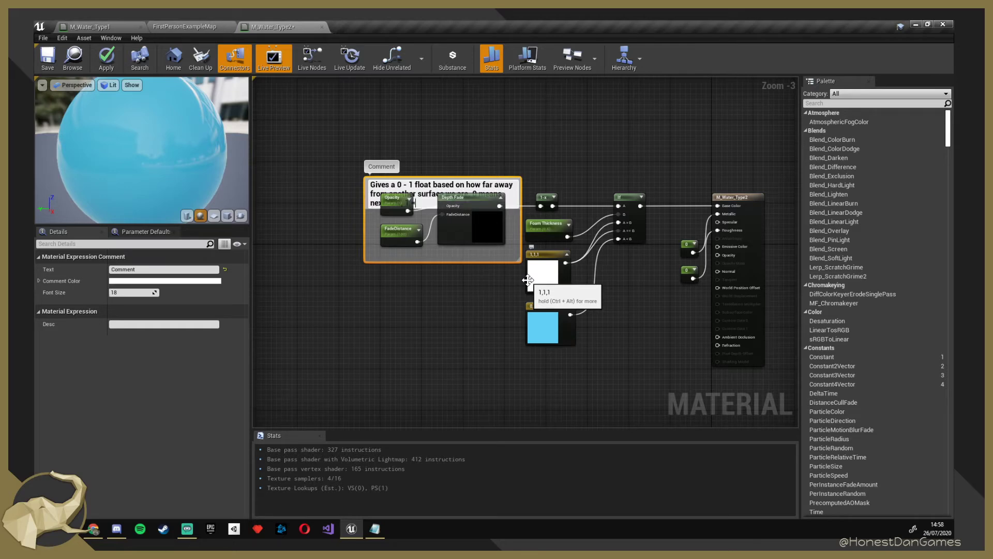
text(means far)
text(Distance away from )
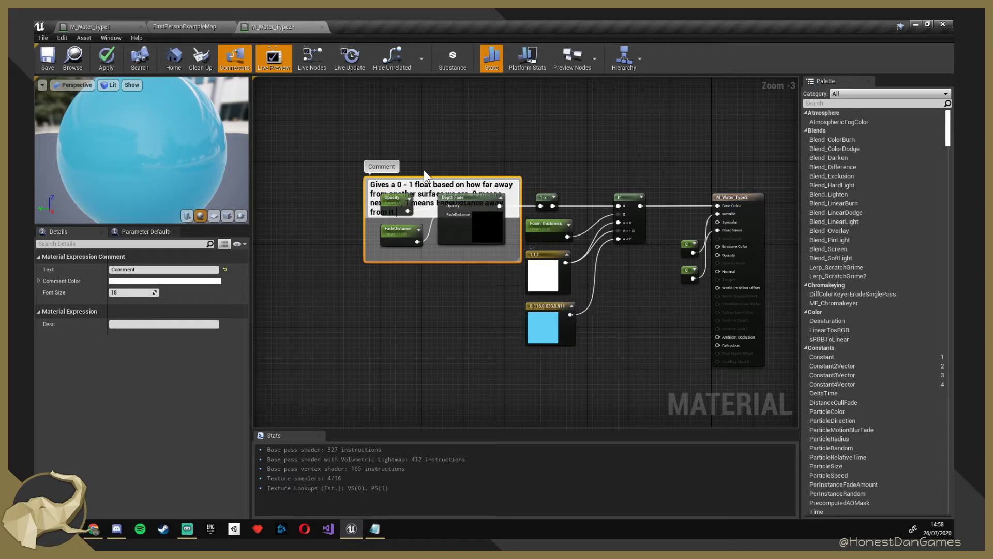
Complete the distance comment's text with "1 means FadeDistance away from it." and fit its upper edge clear above the nodes.
text(it.)
key(Return)
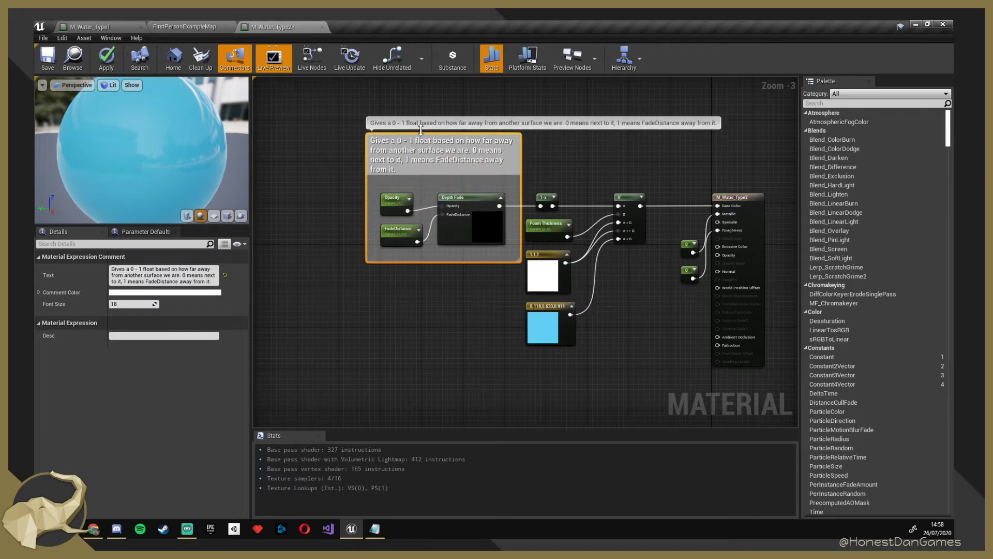
drag(421, 130, 420, 135)
click(413, 296)
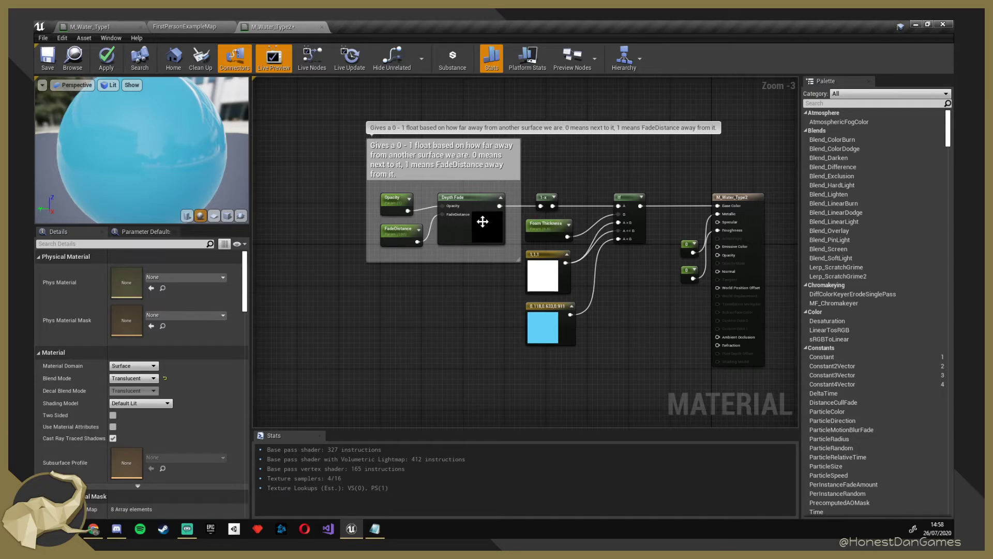
Tidy the 1-x, Foam Thickness, white and blue colour nodes into an evenly spaced column between the distance comment and the If node.
click(471, 200)
right_drag(584, 176, 597, 165)
drag(556, 207, 563, 171)
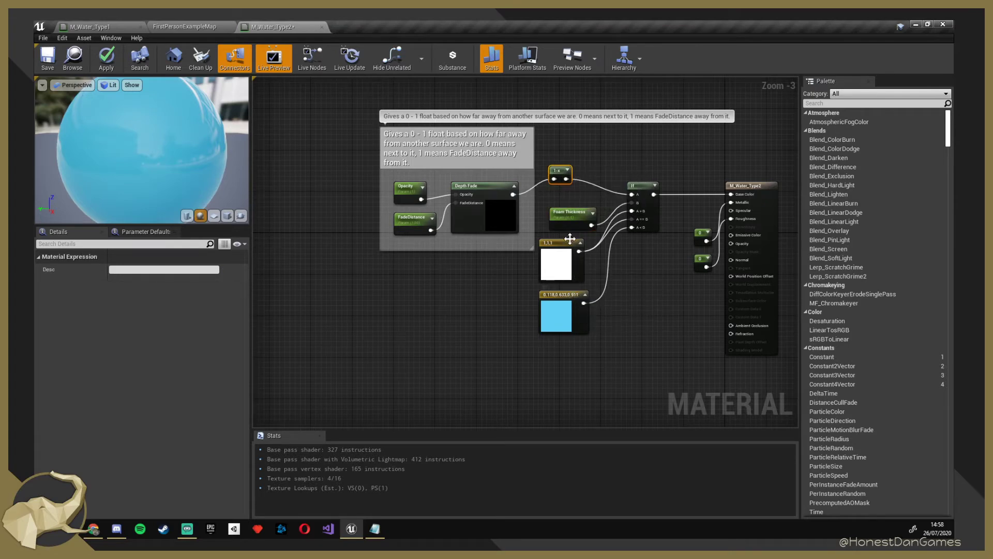
drag(561, 212, 561, 197)
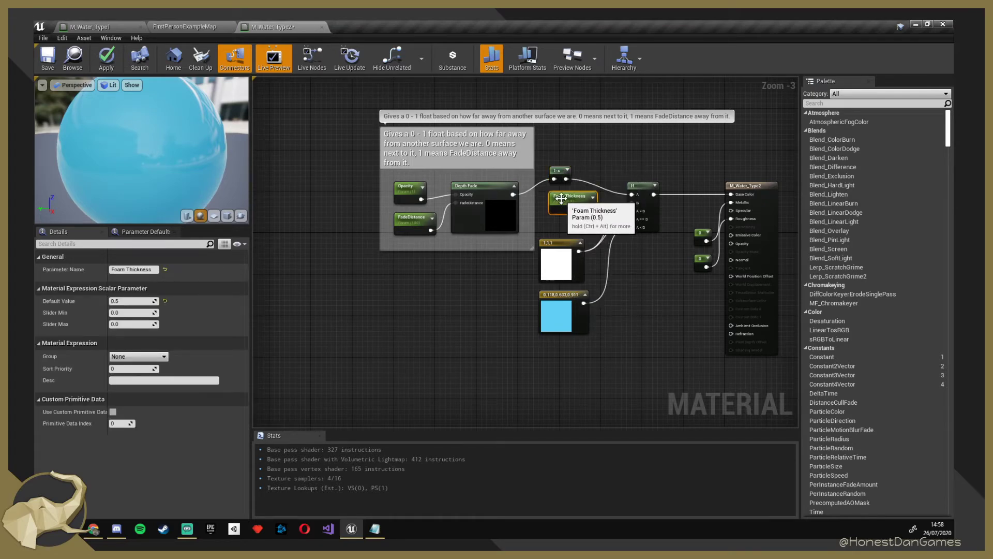
drag(560, 247, 570, 236)
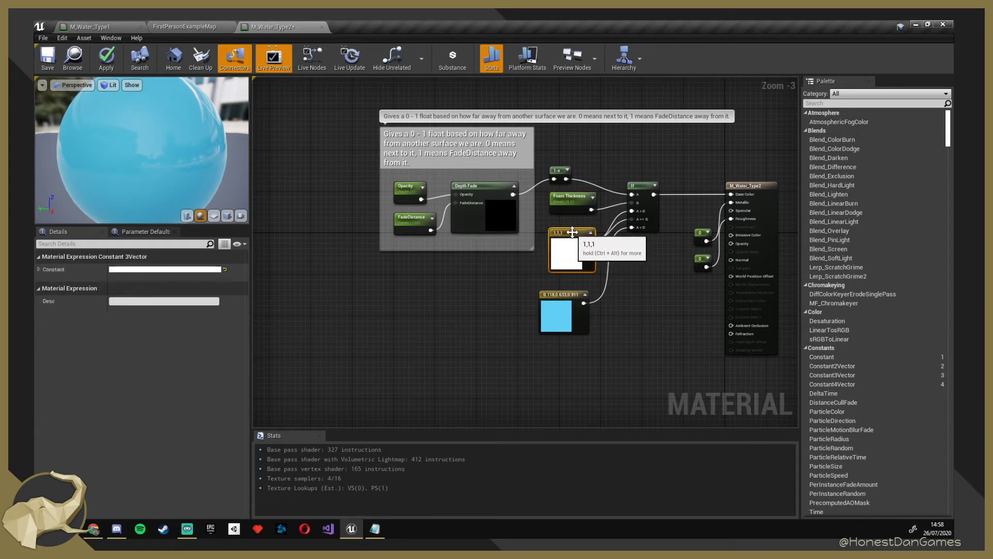
drag(565, 297, 576, 288)
click(651, 302)
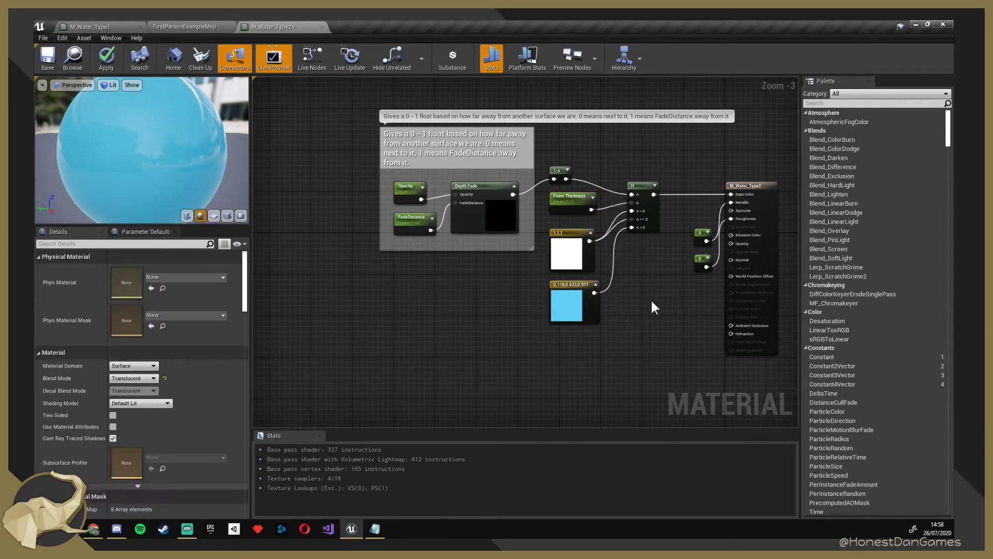
Add a comment box around the 1-x, Foam Thickness, white, blue and If nodes, and shift it clear of the distance comment.
drag(548, 159, 673, 340)
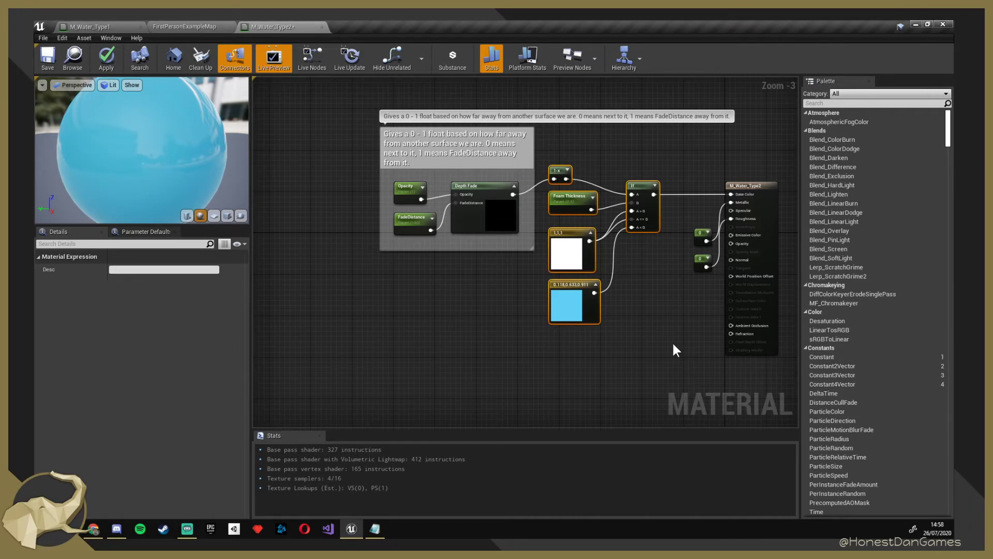
key(c)
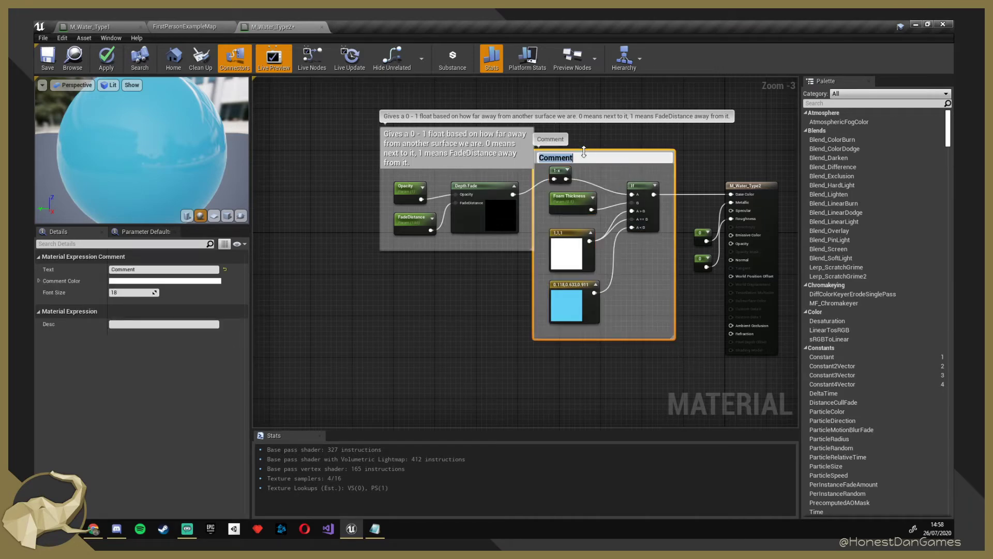
click(593, 174)
drag(593, 157, 606, 142)
right_drag(496, 206, 534, 275)
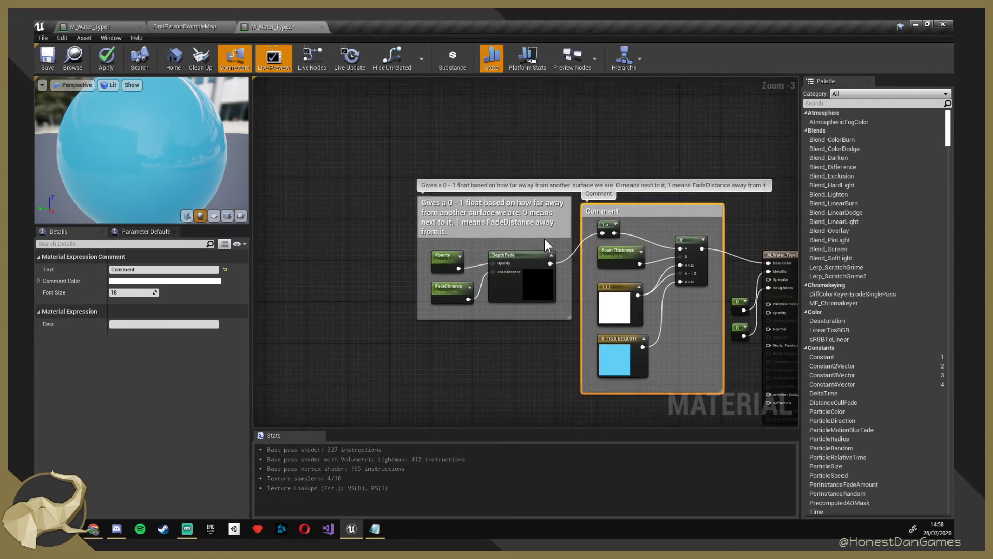
Move the distance comment and its nodes slightly up, and extend the new comment's upper edge to make room for its text.
click(544, 238)
click(556, 236)
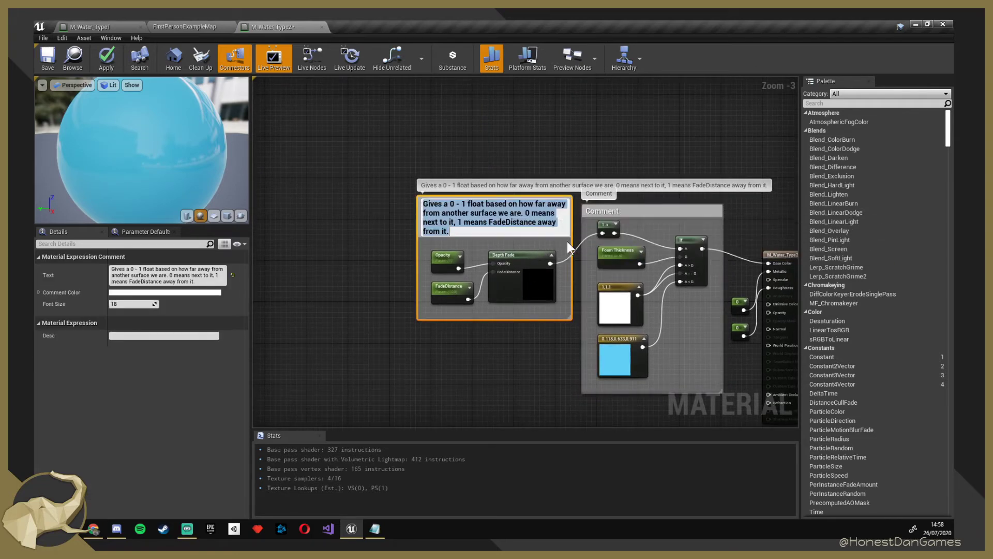
click(564, 269)
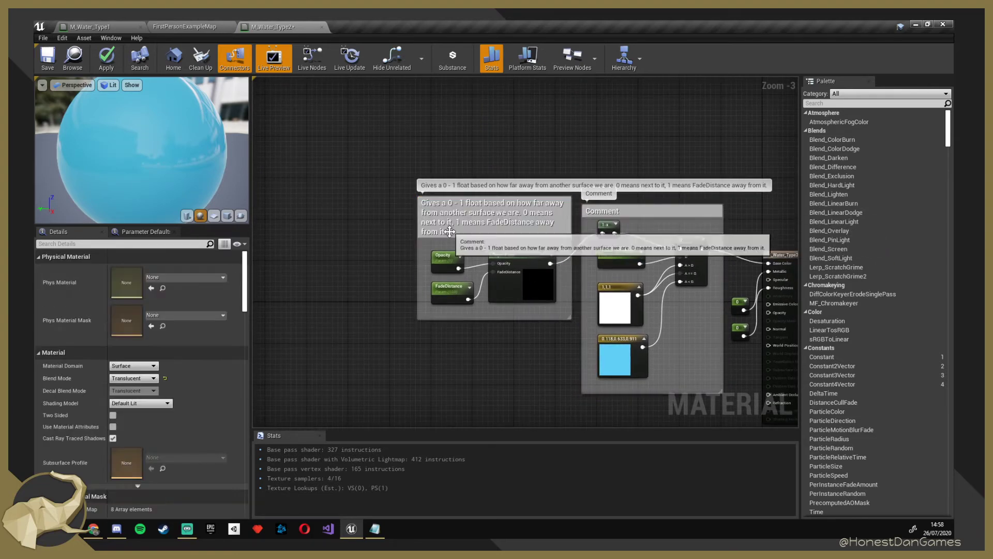
drag(461, 232, 458, 200)
click(544, 356)
right_drag(550, 355, 401, 375)
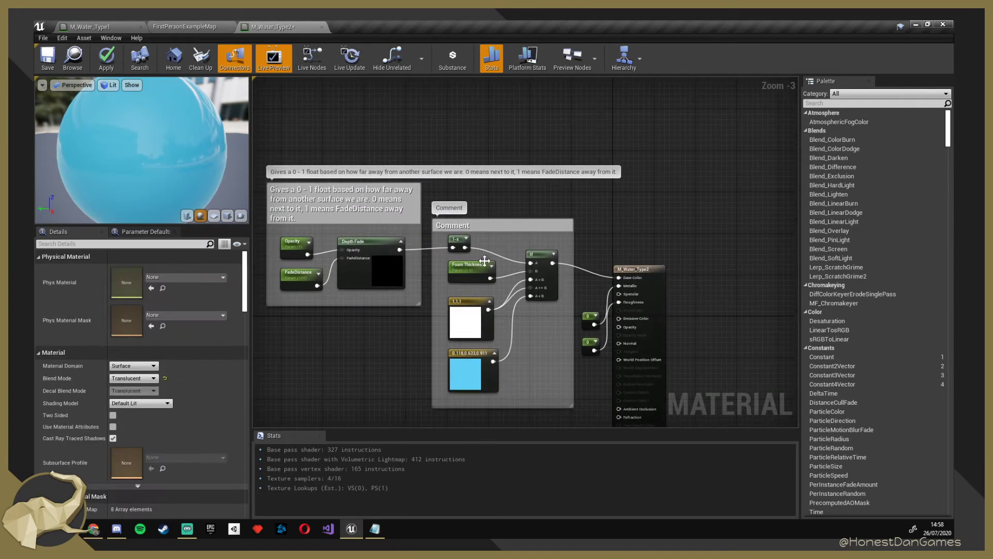
click(491, 222)
drag(486, 219, 482, 187)
Title the foam comment "Invert it so we have foam thickness rather than "thinness". Set a threshold where it will be either blue or white, no inbetweens.".
double_click(474, 195)
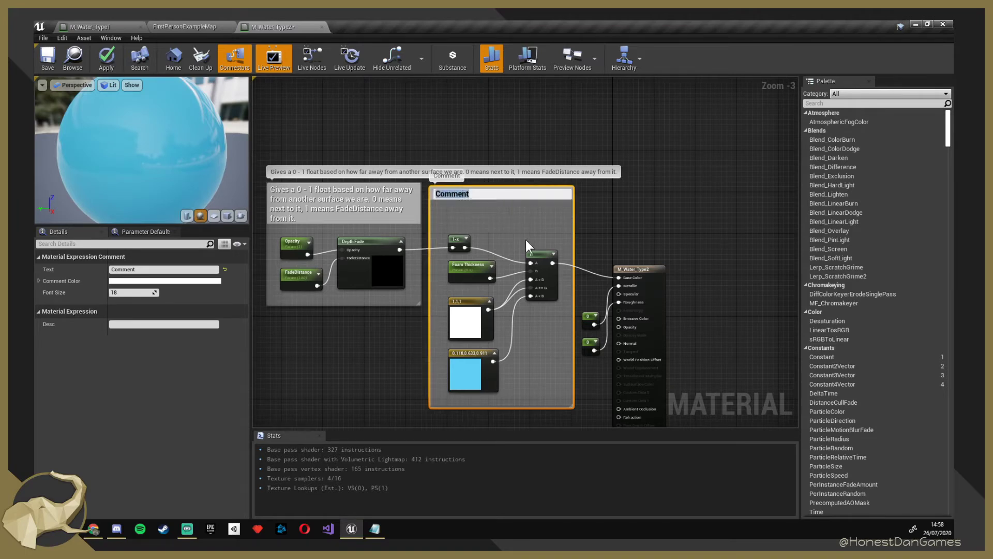
text(Invert it so we have fo)
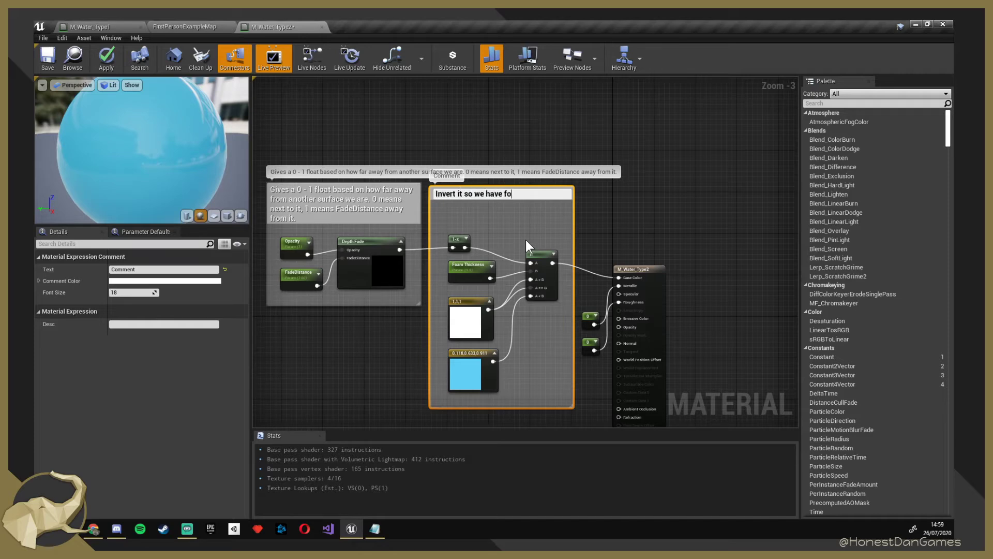
text(am thickness rath)
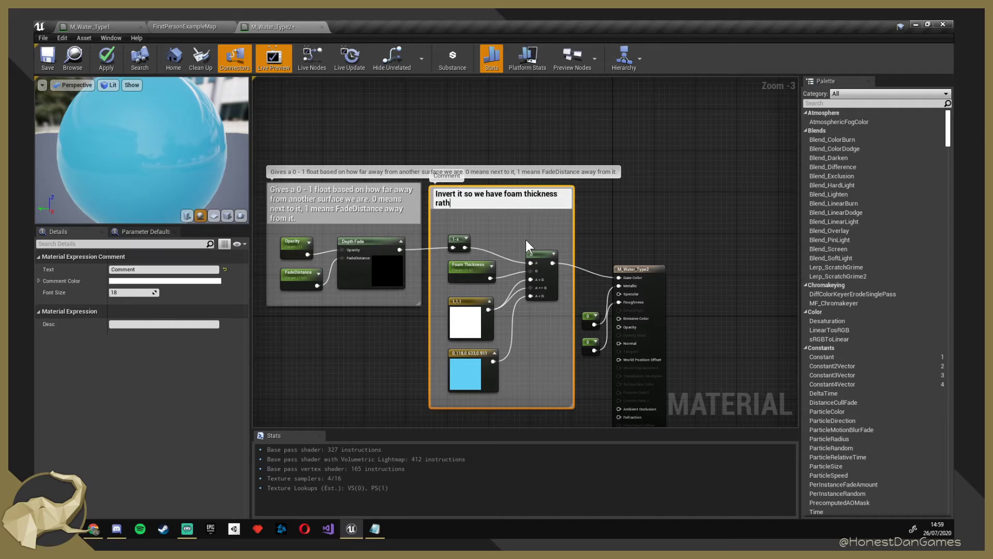
text(er than "thinness". Set a threshold where it)
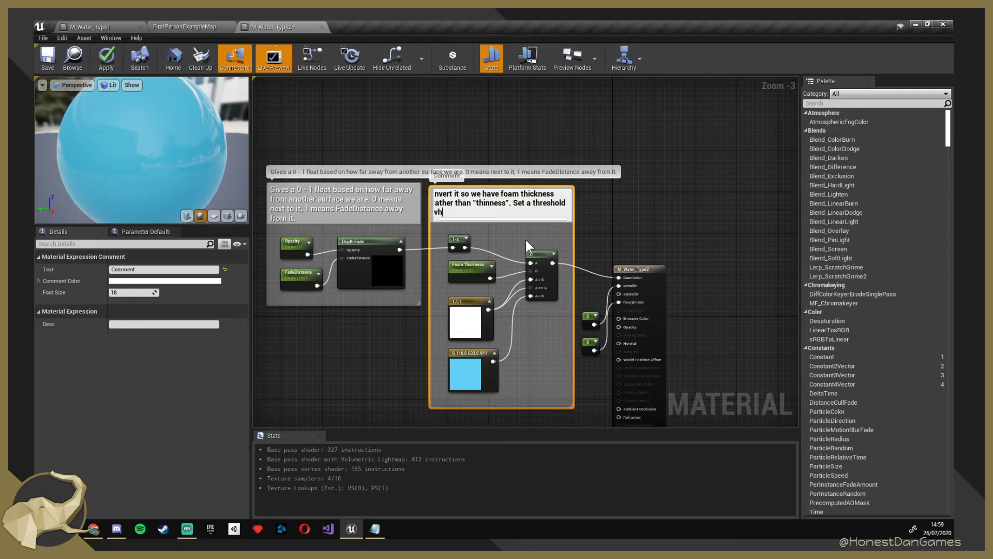
text( will be either blue or white,)
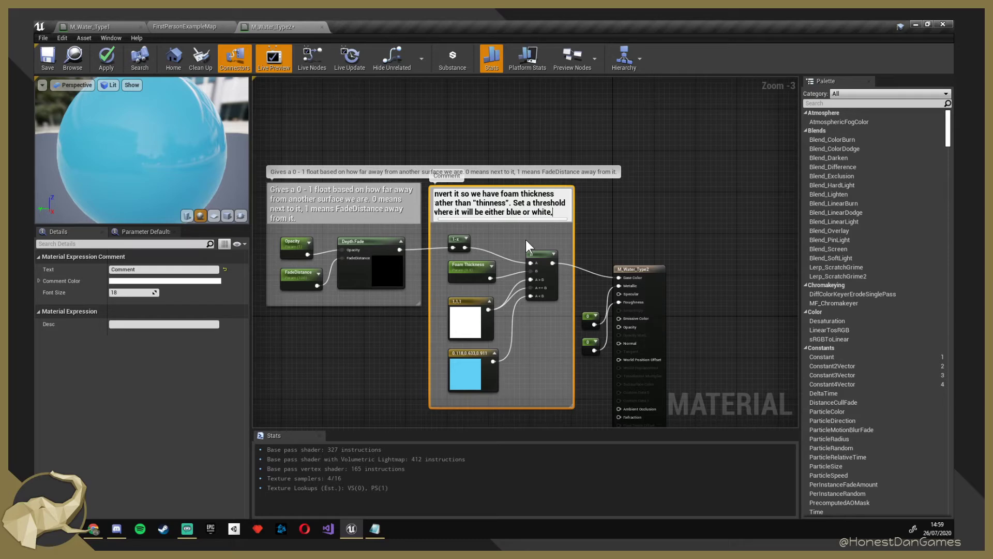
text( no inbetwe)
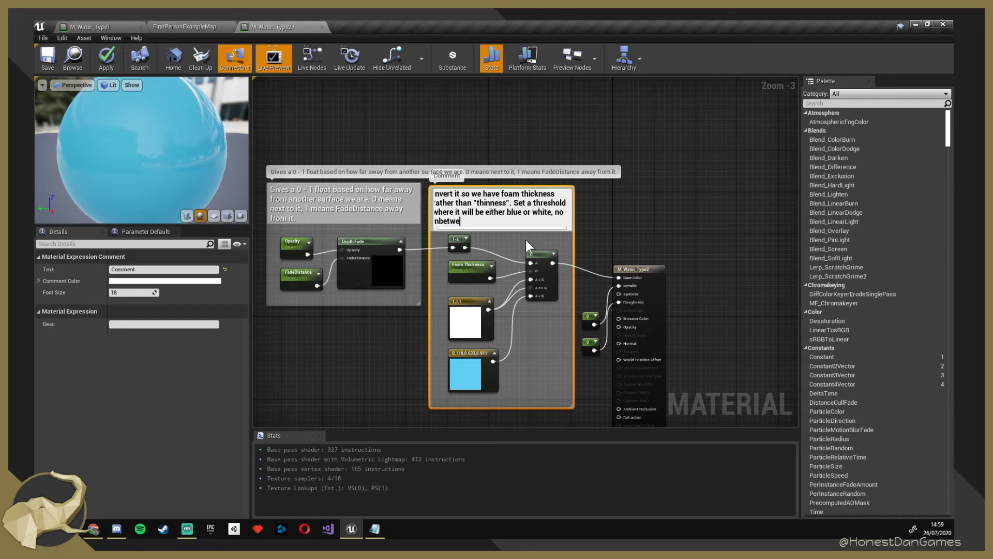
text(ens.)
click(636, 209)
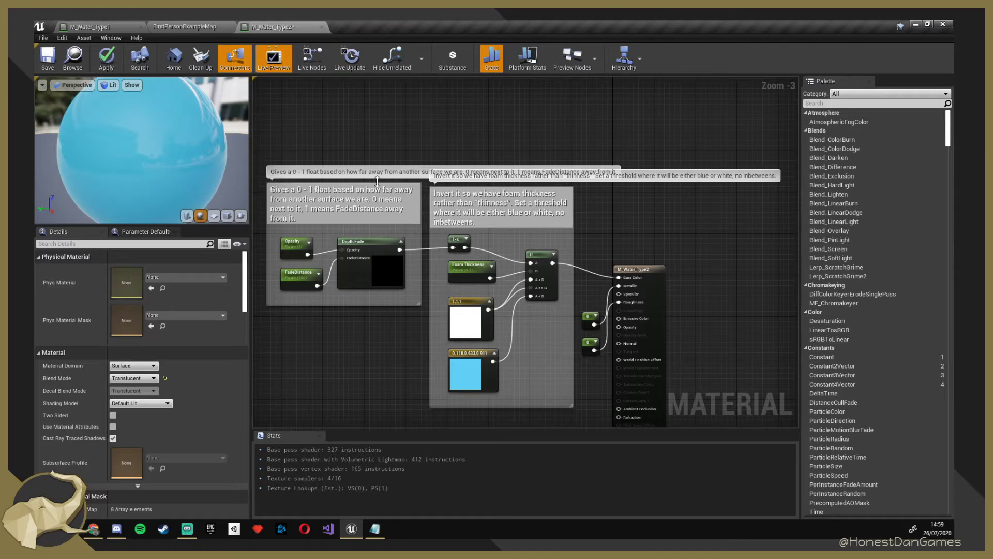
Save the M_Water_Type2 material and return to FirstPersonExampleMap, placing it after the two open water materials.
click(49, 61)
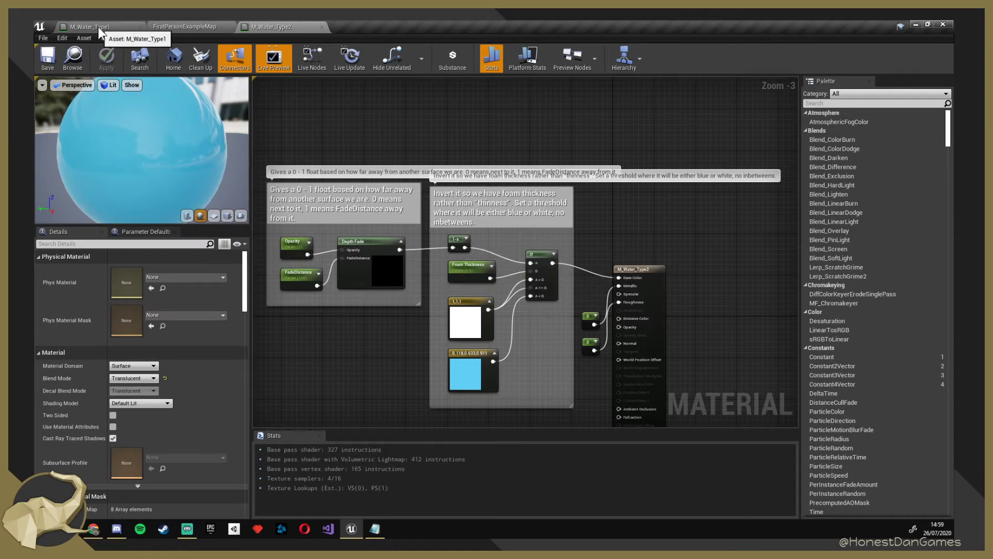
click(127, 27)
click(185, 27)
drag(183, 26, 269, 23)
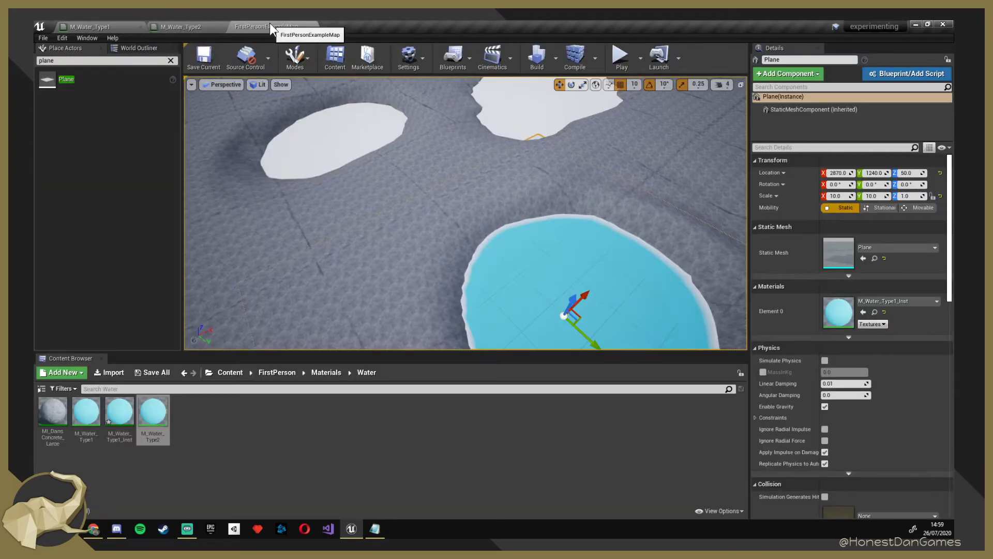
Create a material instance of M_Water_Type2 named M_Water_Type2_Inst and open it in a window beside the pools.
right_click(150, 405)
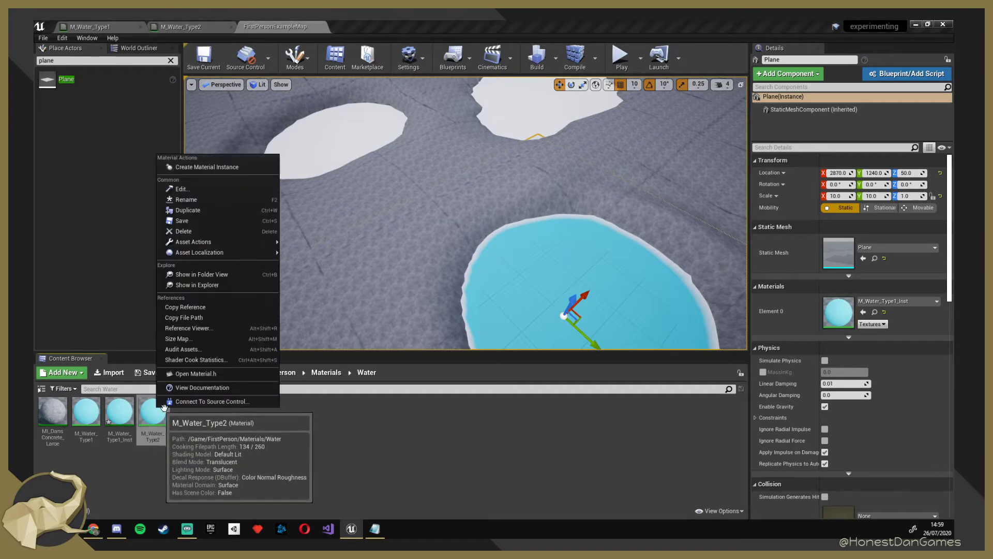
click(207, 164)
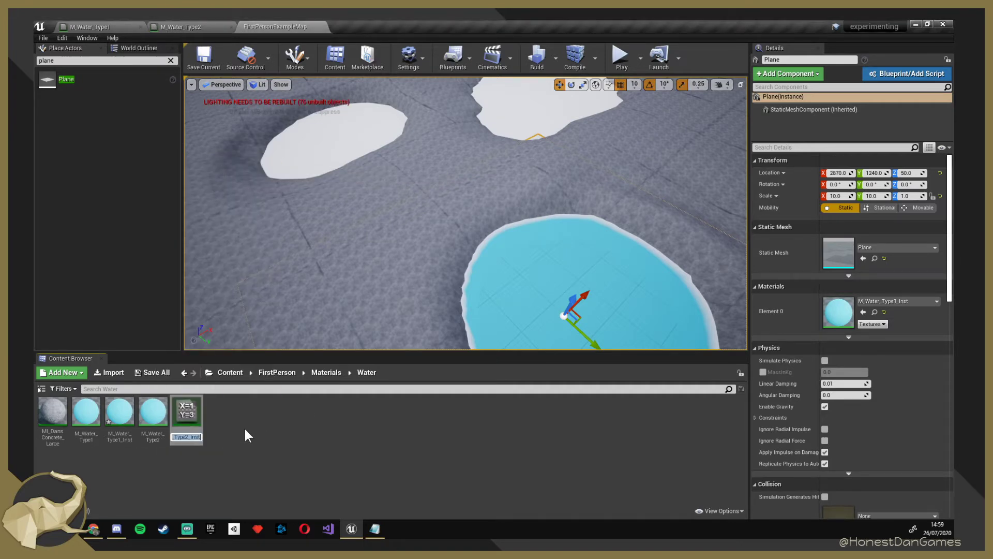
key(Return)
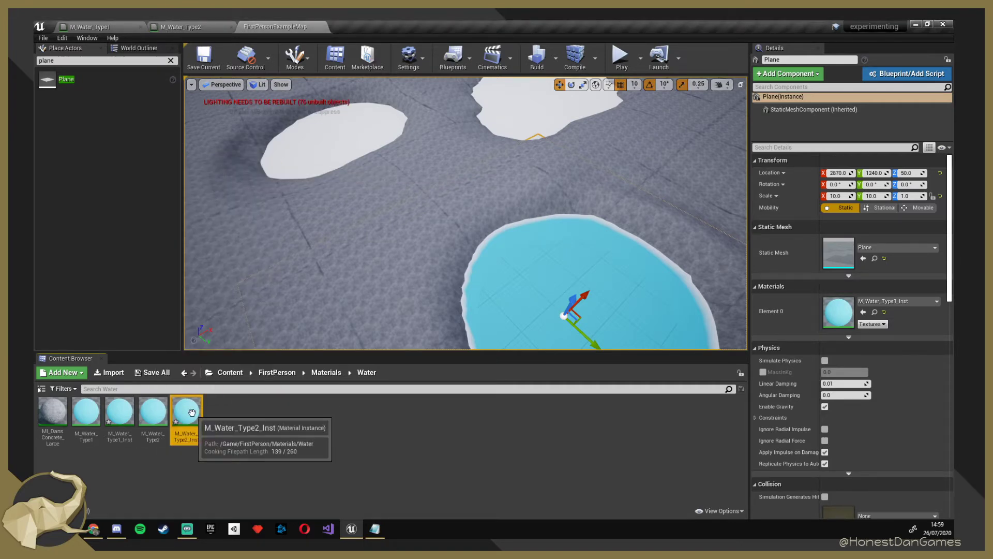
double_click(187, 412)
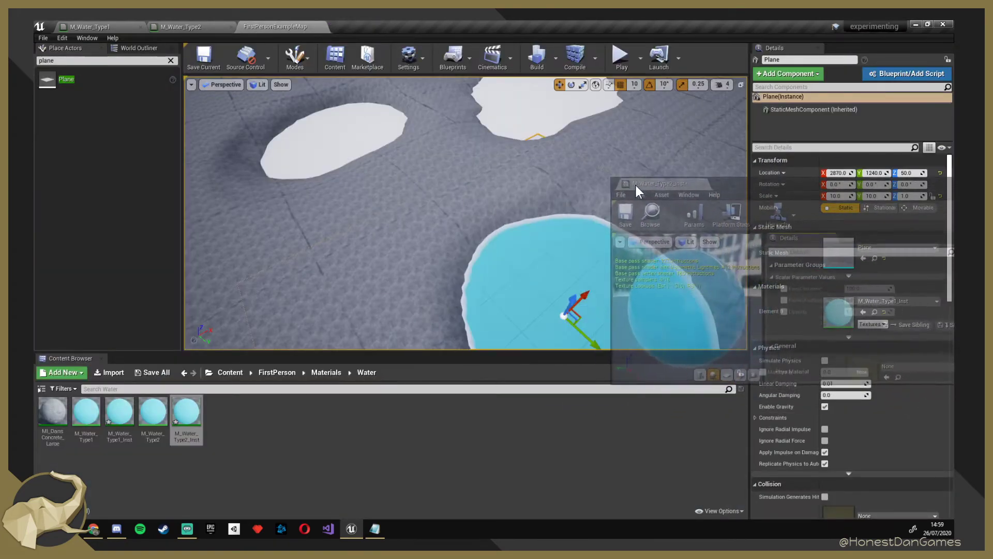
drag(556, 178, 654, 118)
Select the white pool plane Plane2 and assign M_Water_Type2_Inst as its Element 0 material.
click(336, 140)
right_drag(420, 168, 503, 182)
drag(844, 106, 769, 132)
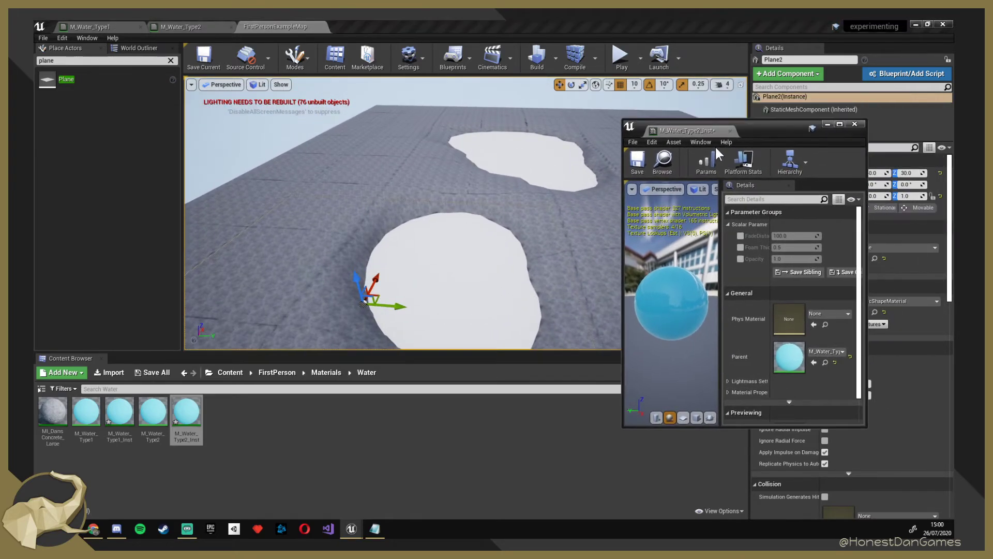
click(662, 161)
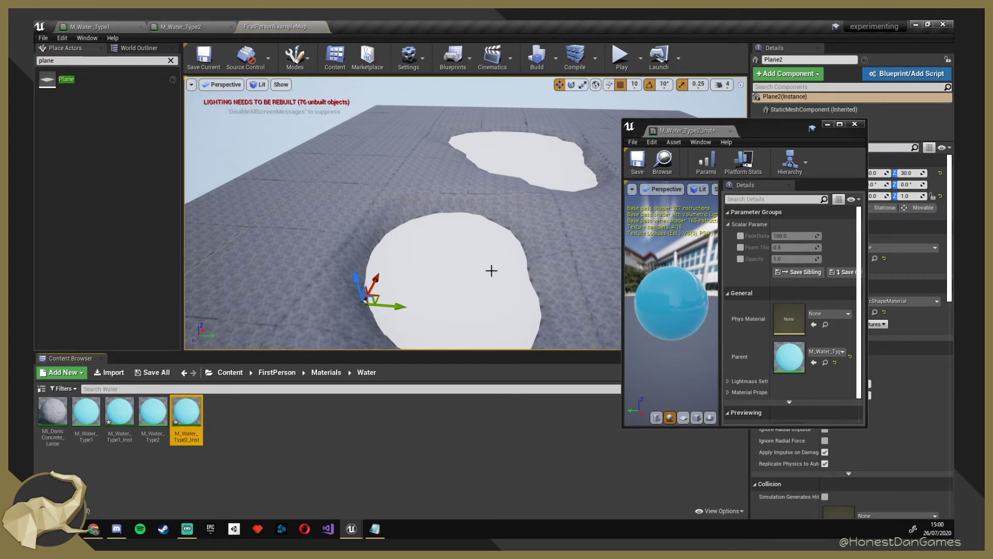
drag(771, 129, 646, 108)
drag(194, 421, 837, 312)
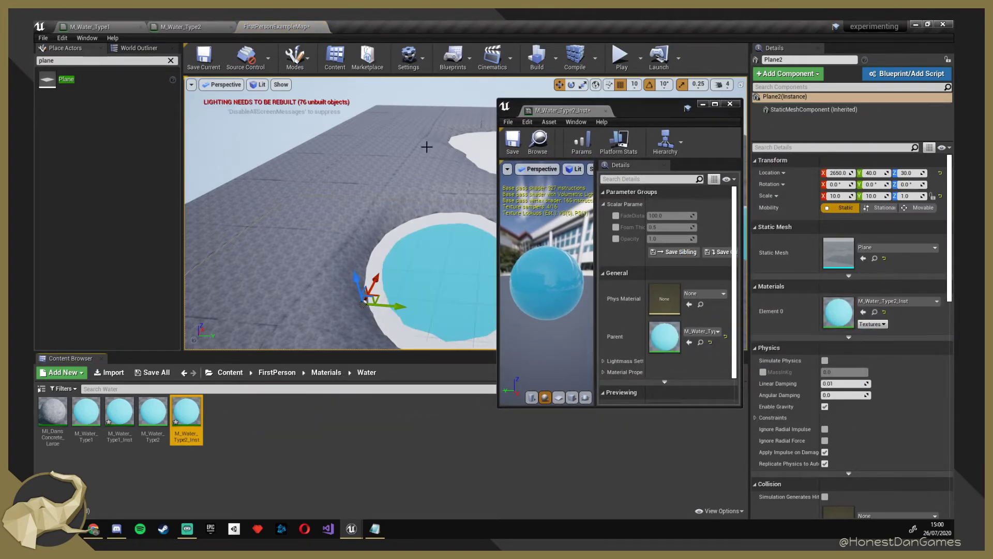
Try enabling the Opacity parameter override in M_Water_Type2_Inst.
right_drag(425, 146, 300, 199)
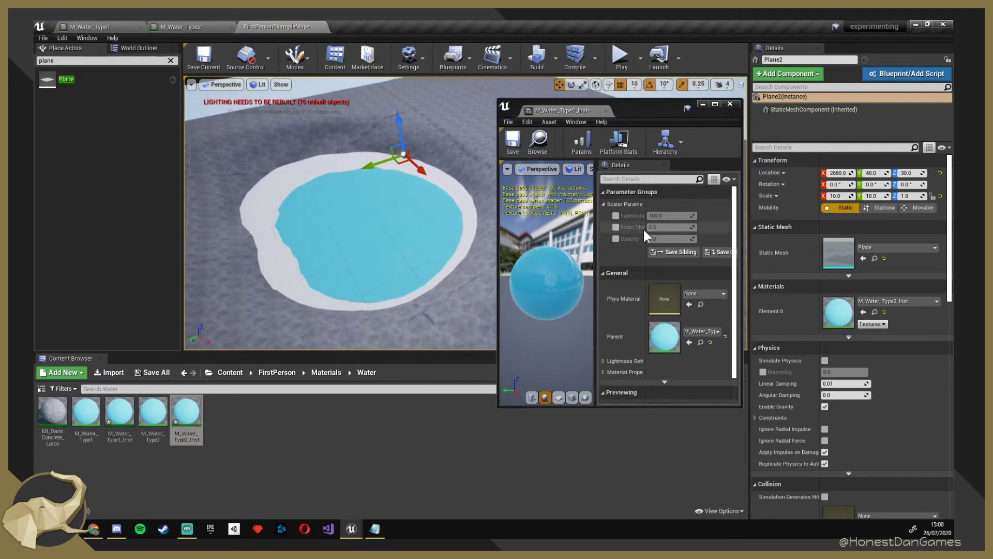
click(616, 239)
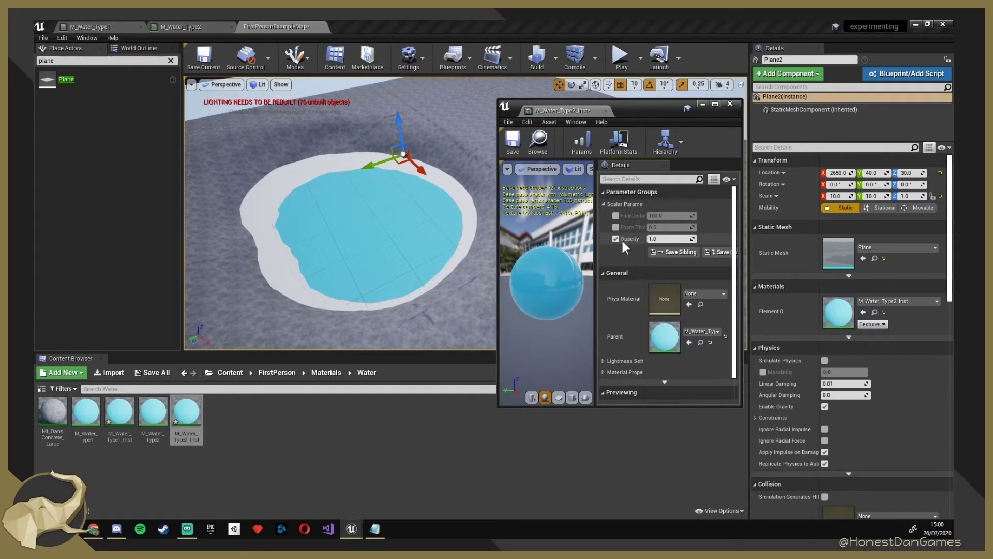
click(615, 238)
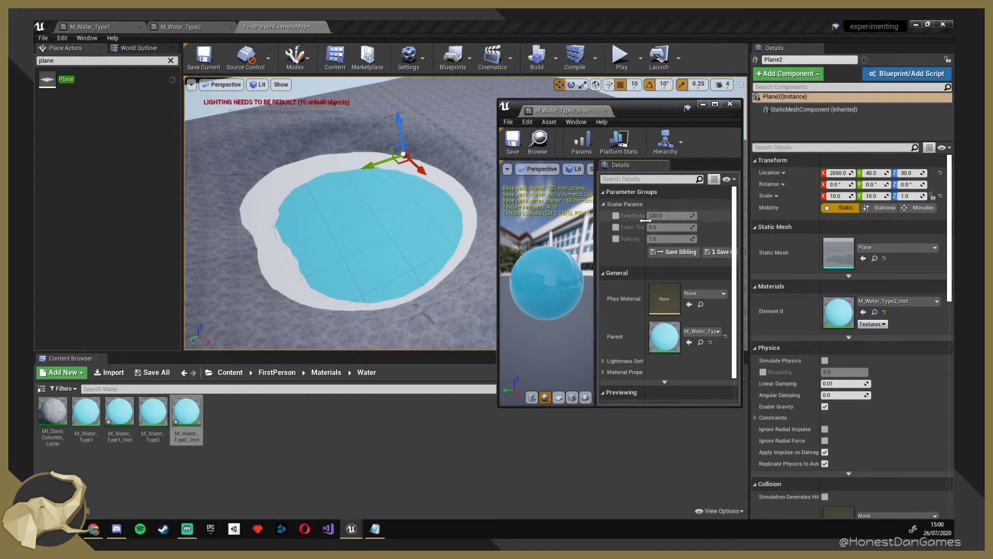
Save the M_Water_Type2_Inst material instance and the FirstPersonExampleMap level.
click(513, 142)
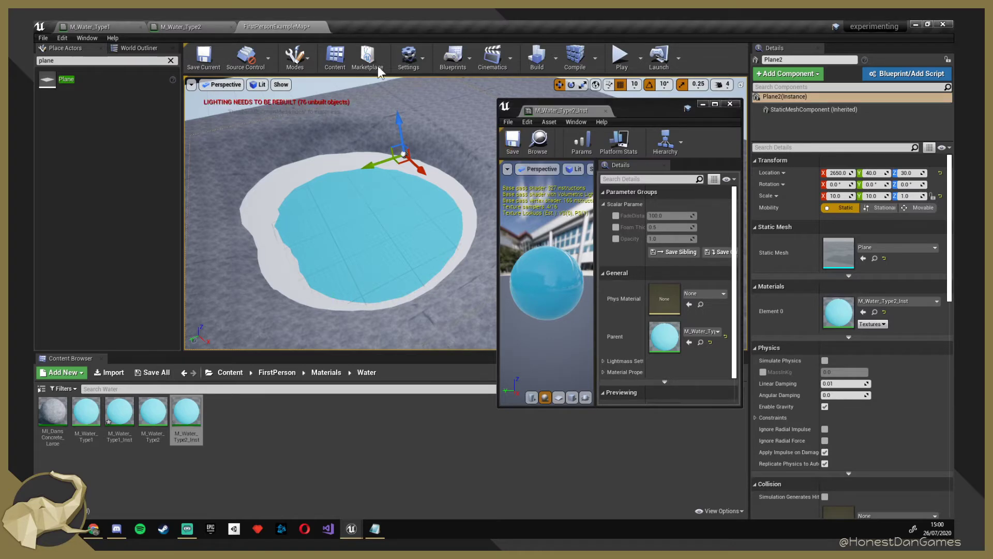
click(186, 26)
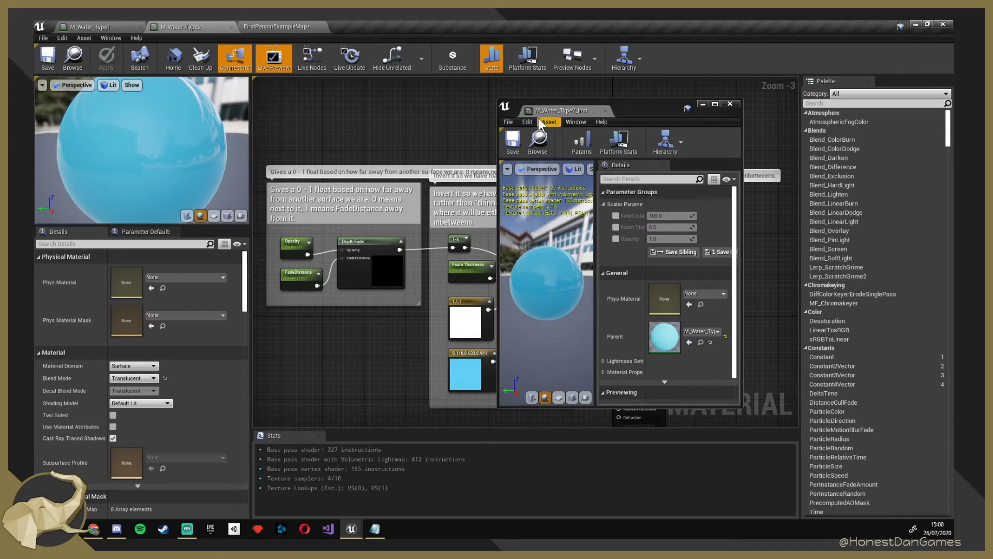
click(274, 24)
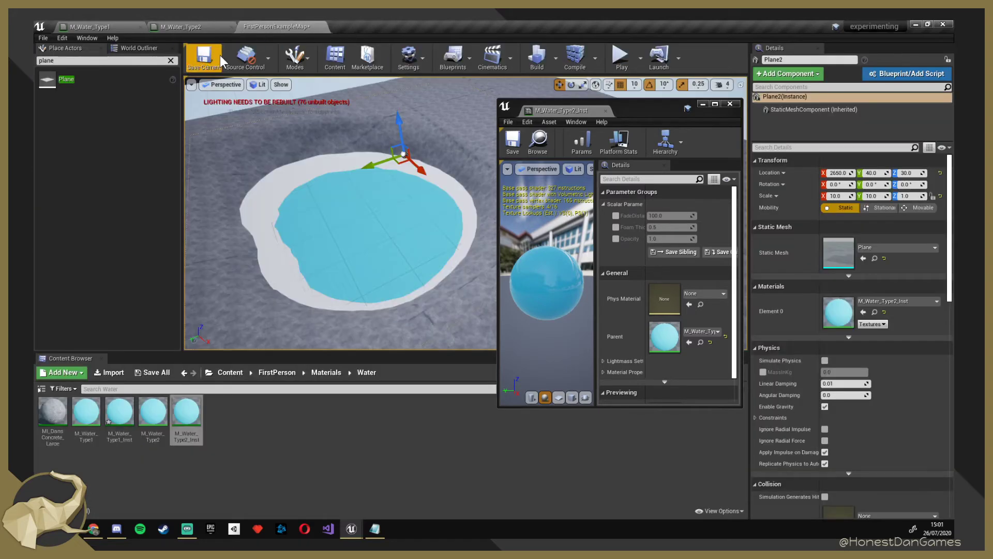
click(204, 56)
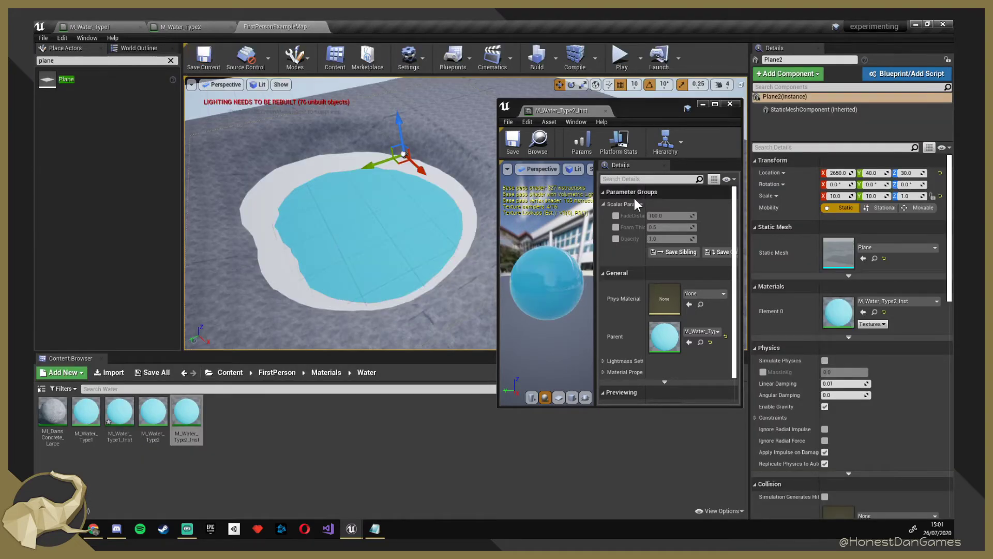
Enable the Foam Thickness override in M_Water_Type2_Inst and raise it to about 0.84.
click(616, 228)
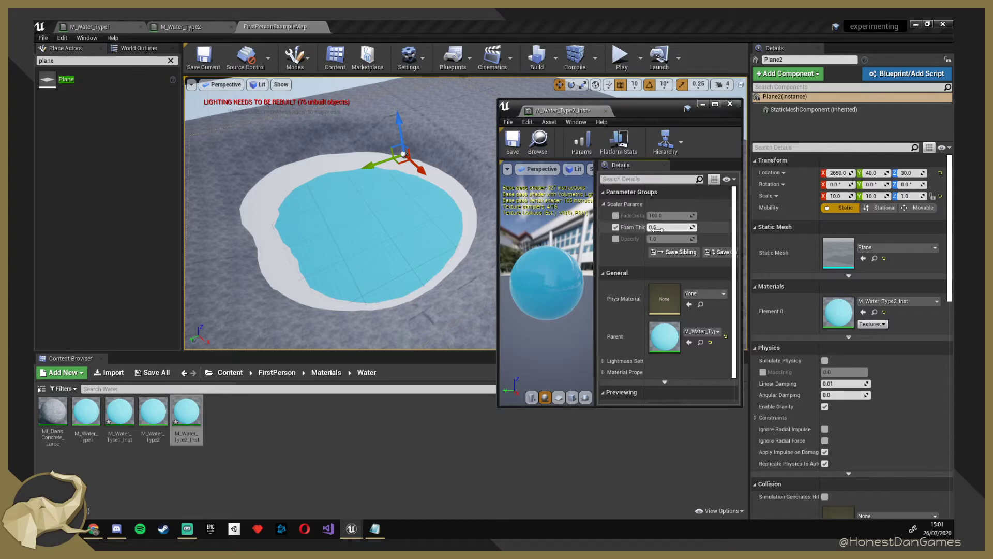
mouse_move(657, 228)
mouse_down()
mouse_move(681, 229)
mouse_move(632, 228)
mouse_move(673, 228)
mouse_up()
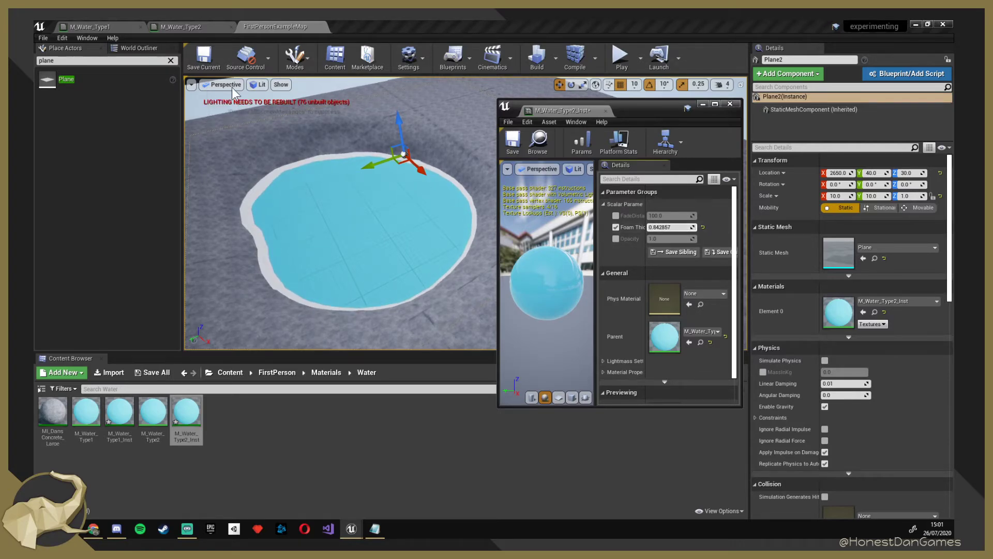
In M_Water_Type2, delete the One Minus node, connect Depth Fade directly to the If node's A input, and save the material.
click(100, 27)
right_drag(401, 249, 310, 197)
alt+click(308, 197)
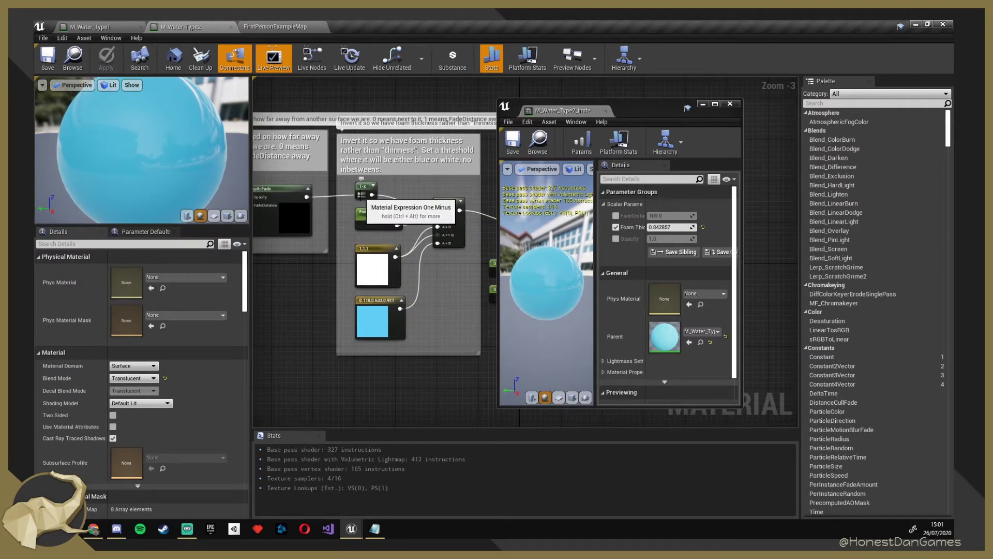
click(361, 189)
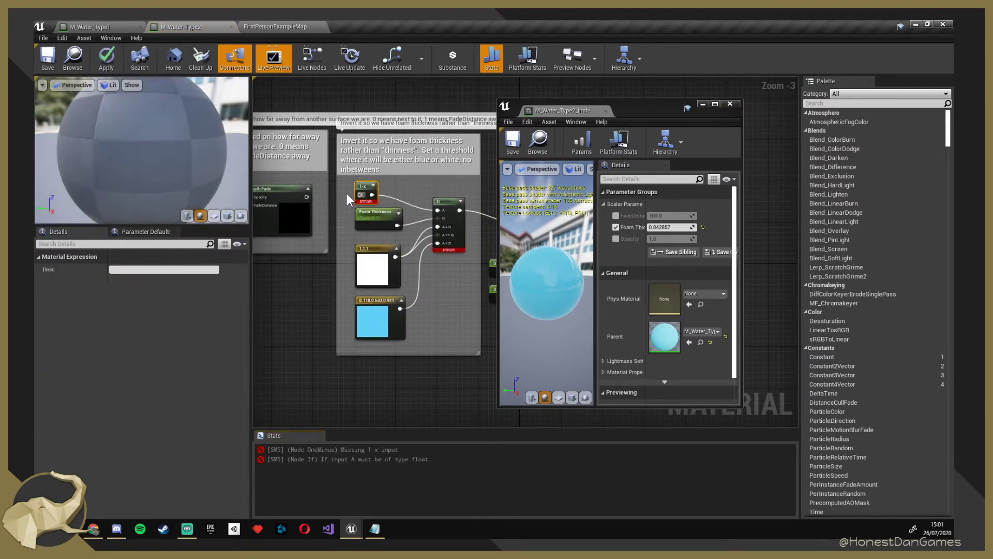
key(Delete)
drag(306, 197, 447, 191)
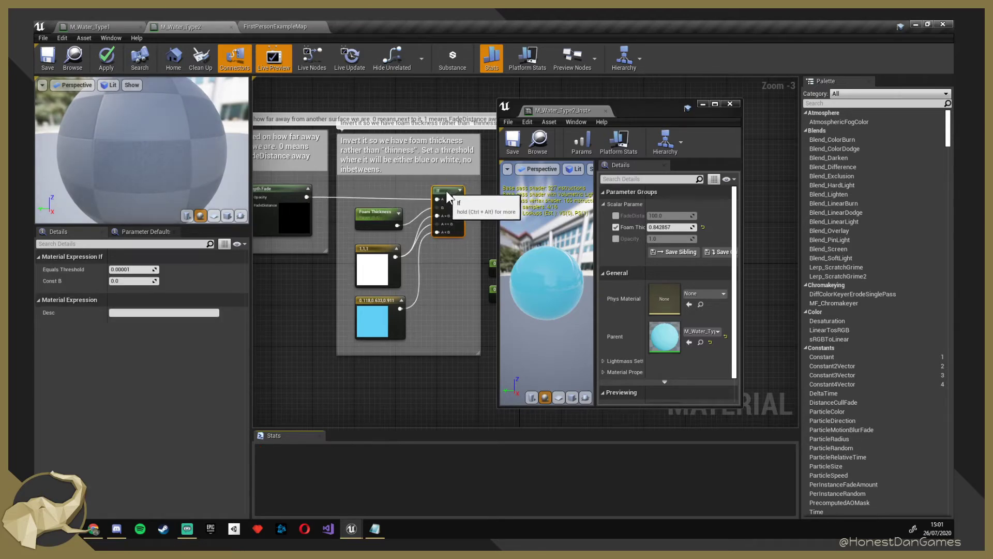
click(453, 281)
click(47, 57)
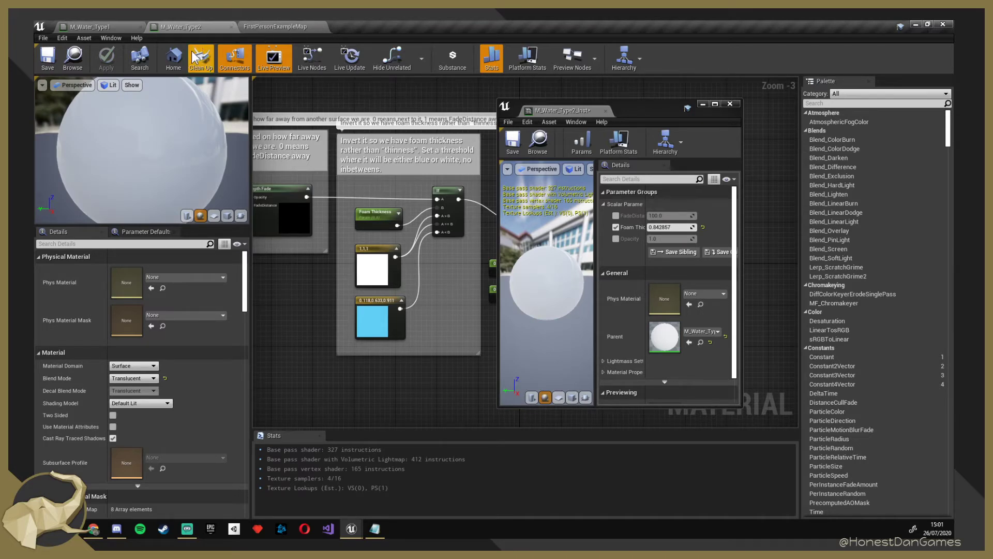
Return to FirstPersonExampleMap and set the instance's Foam Thickness to about 0.79 while checking the pool.
click(89, 26)
click(185, 25)
click(272, 25)
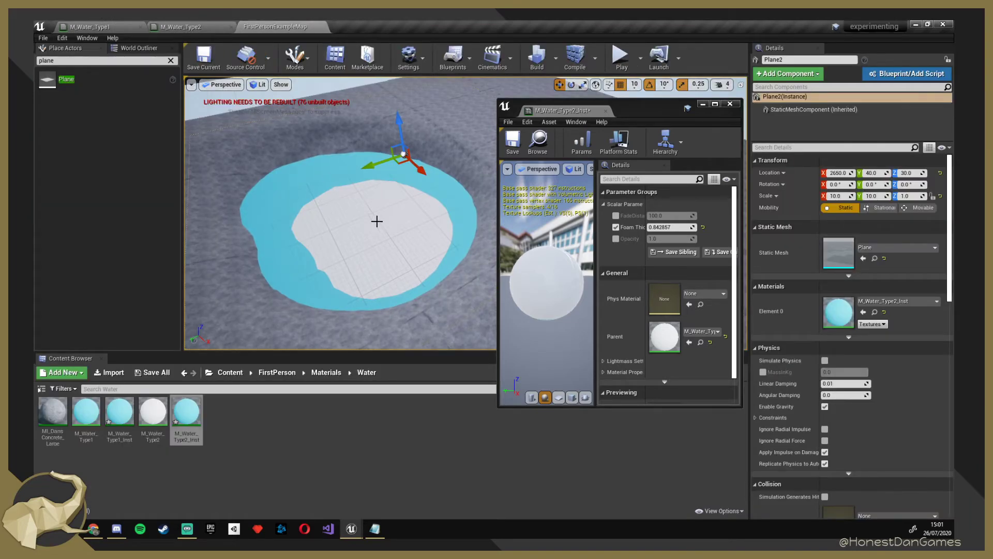
mouse_move(669, 227)
mouse_down()
mouse_move(693, 227)
mouse_move(650, 227)
mouse_move(682, 228)
mouse_move(673, 227)
mouse_up()
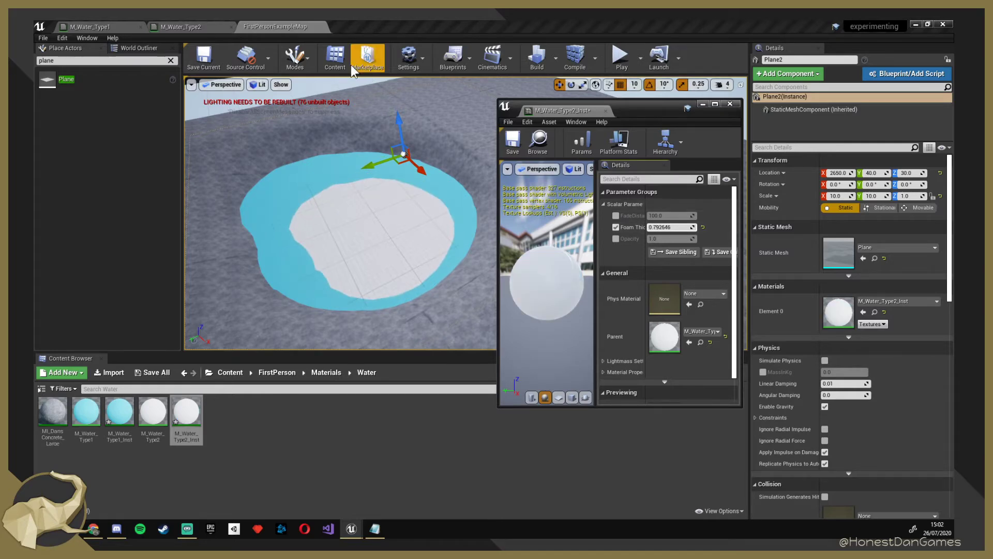
Swap the colour constants in M_Water_Type2 so blue feeds the If node's A > B and white feeds A < B, and save the material.
click(203, 24)
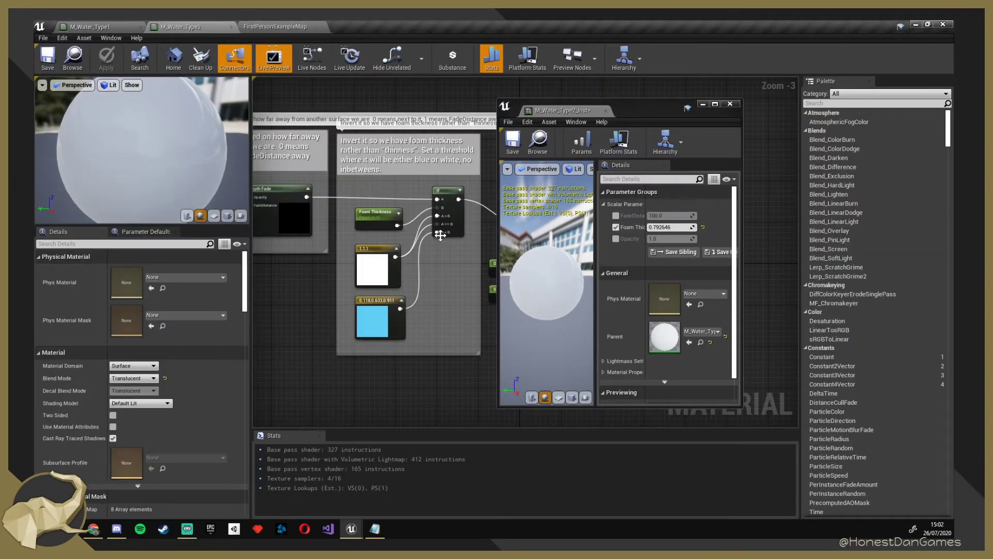
alt+click(400, 309)
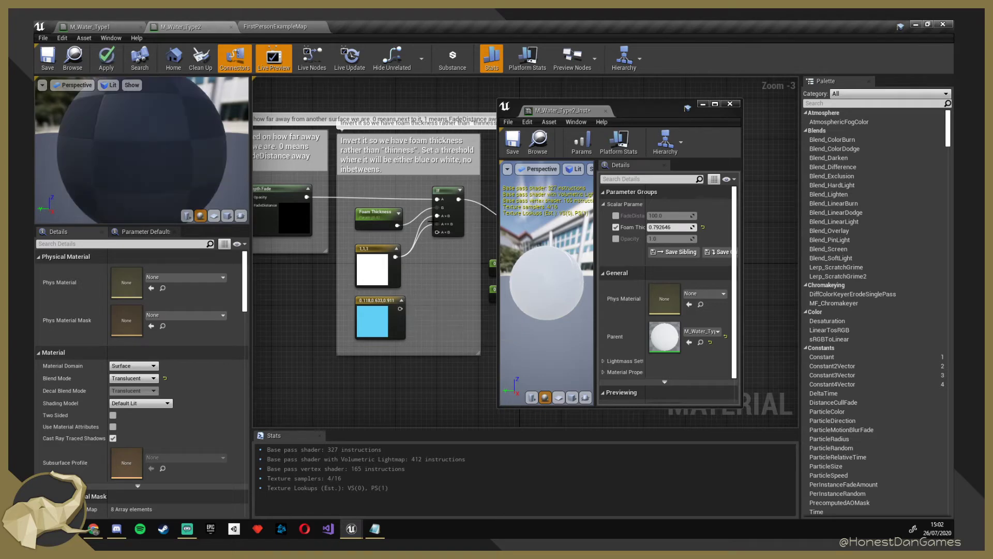
mouse_move(379, 252)
mouse_down()
mouse_move(372, 313)
mouse_move(368, 247)
mouse_up()
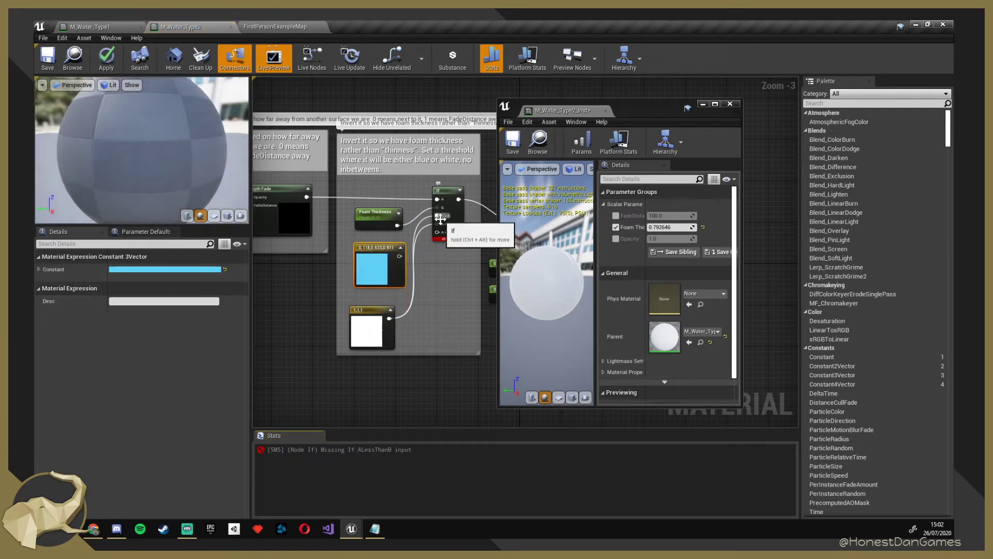
mouse_move(437, 224)
ctrl+mouse_down()
mouse_move(440, 237)
mouse_move(439, 218)
mouse_move(419, 250)
mouse_move(420, 283)
mouse_move(426, 237)
mouse_move(439, 232)
mouse_move(402, 247)
mouse_move(439, 216)
mouse_move(399, 254)
mouse_move(437, 224)
ctrl+mouse_up()
click(418, 300)
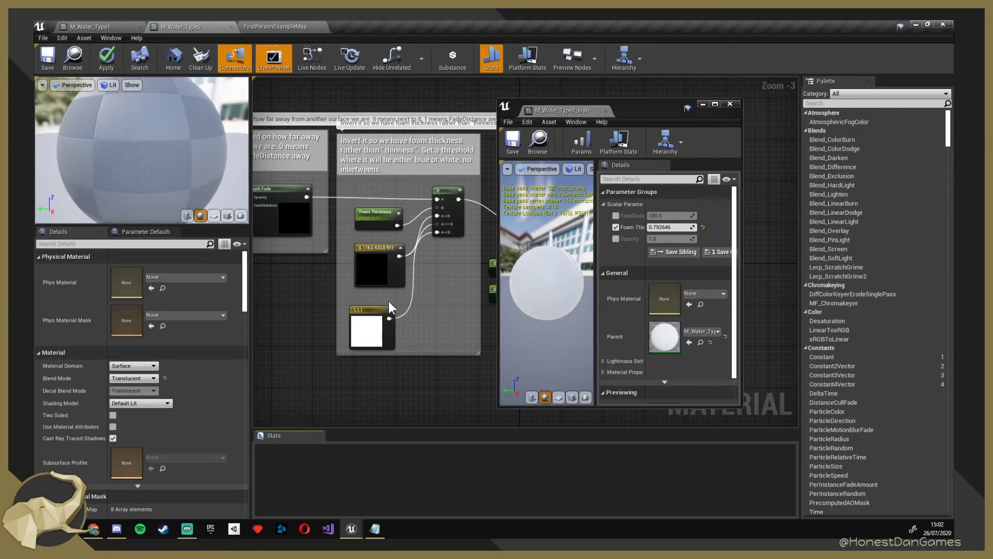
drag(383, 308, 437, 225)
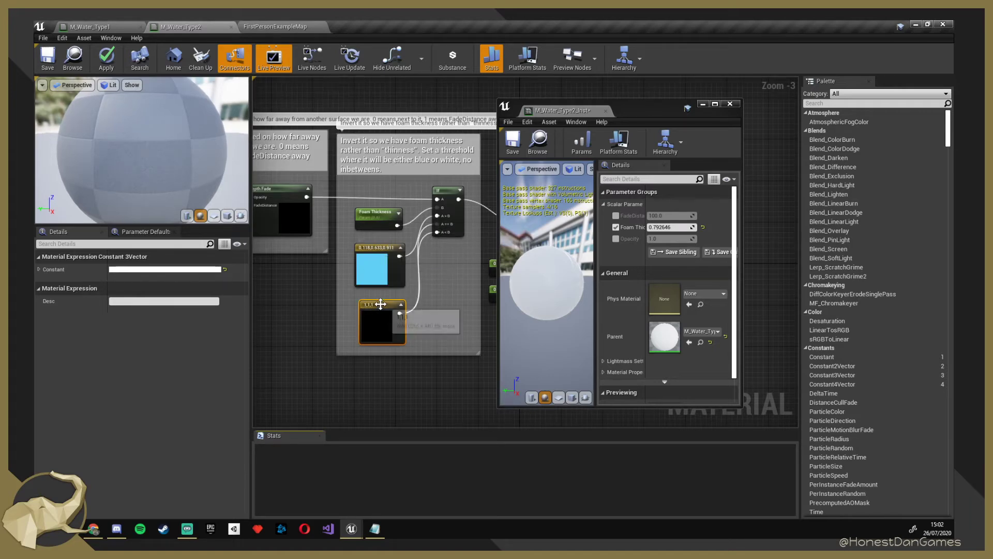
drag(381, 305, 376, 299)
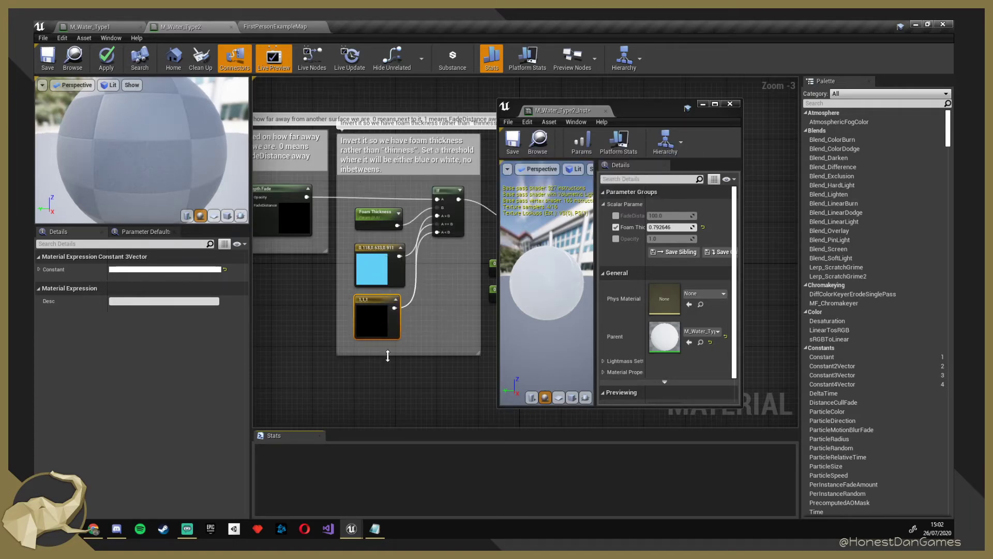
click(49, 58)
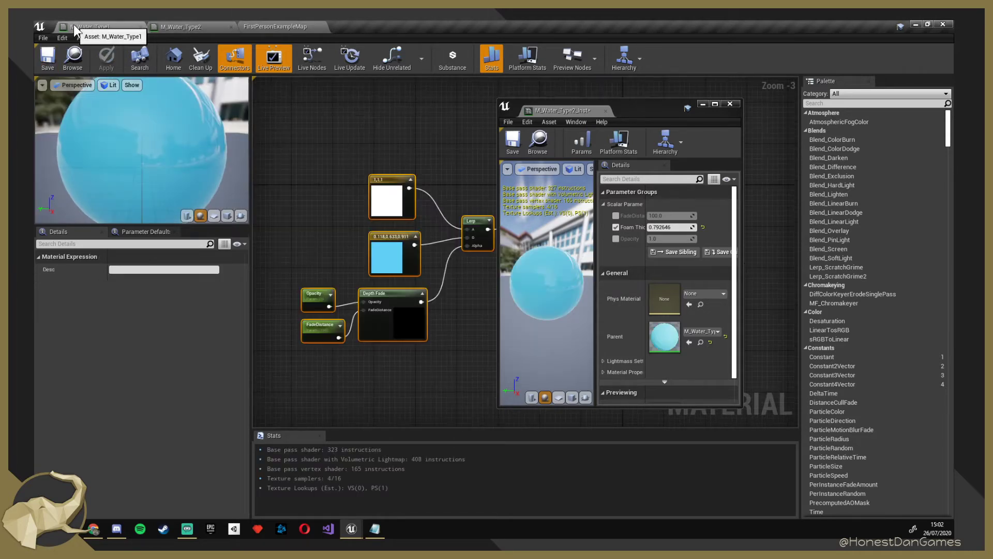
Return to the level and lower the instance's Foam Thickness to about 0.3.
click(261, 26)
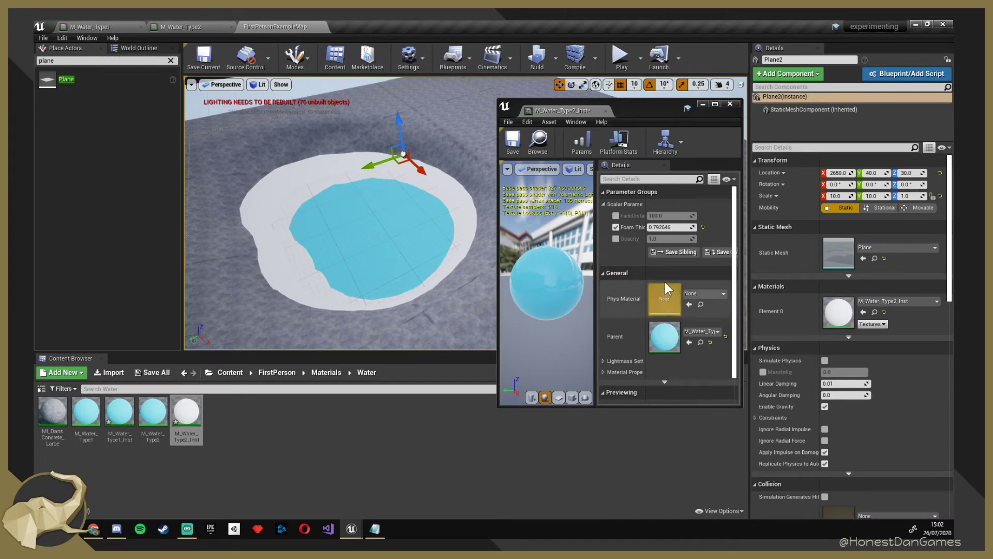
mouse_move(670, 228)
mouse_down()
mouse_move(710, 227)
mouse_move(678, 227)
mouse_up()
Set the Foam Thickness parameter's Slider Max to 1 in M_Water_Type2 and save M_Water_Type2_Inst.
click(210, 27)
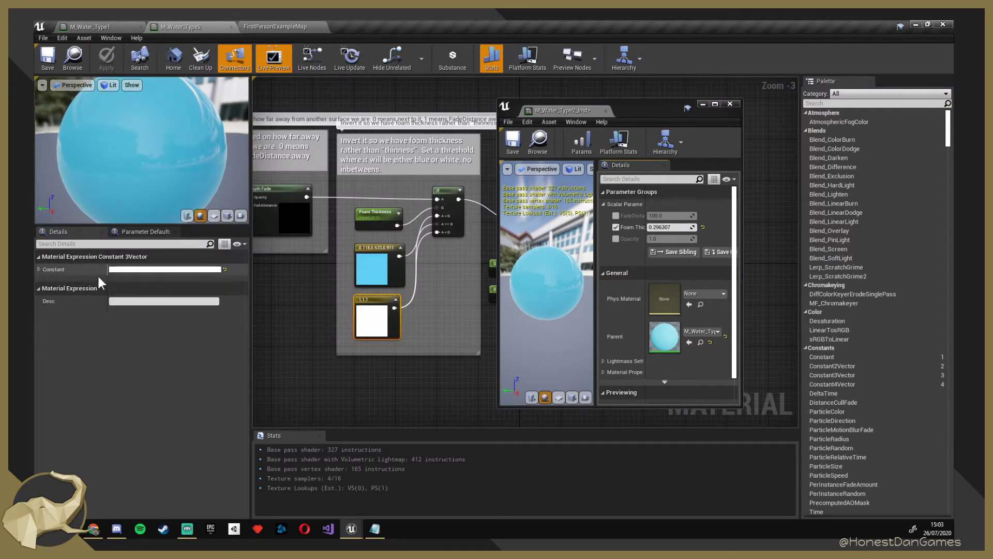
right_drag(367, 223, 413, 231)
click(413, 231)
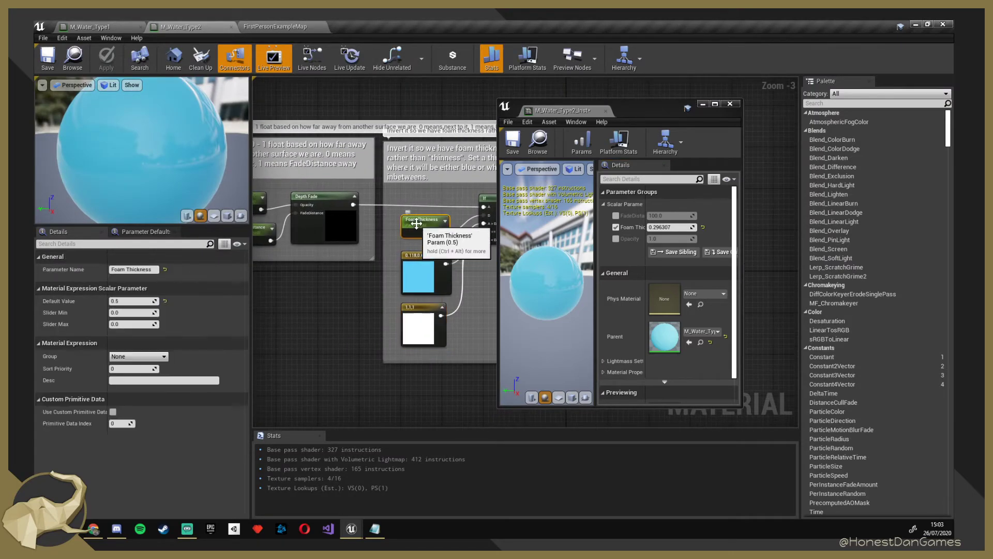
click(132, 313)
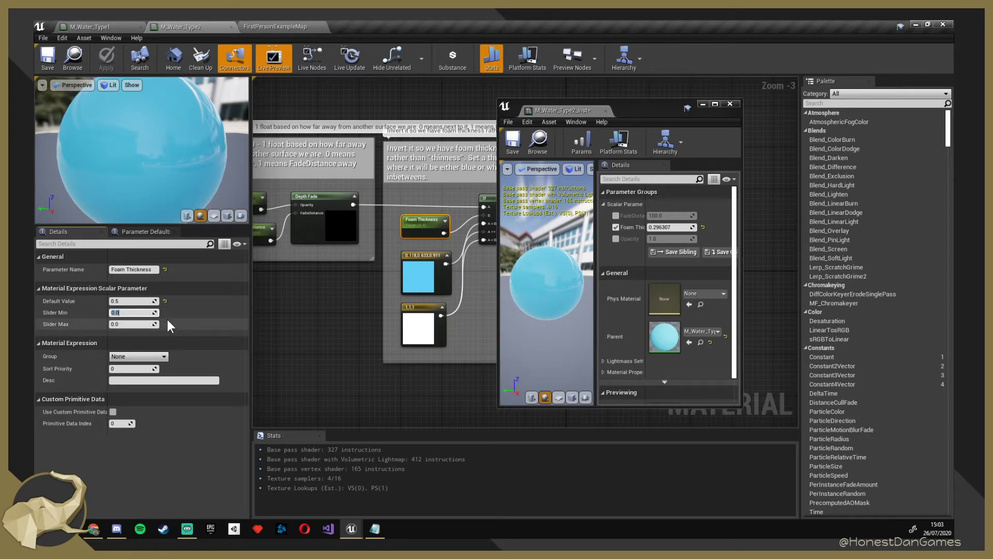
key(Tab)
text(1)
key(Return)
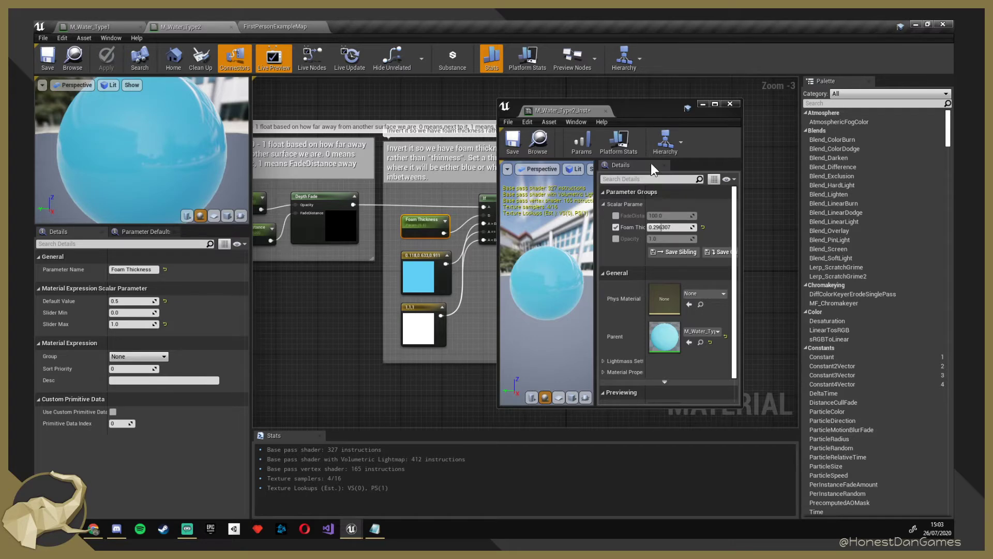
drag(650, 103, 688, 115)
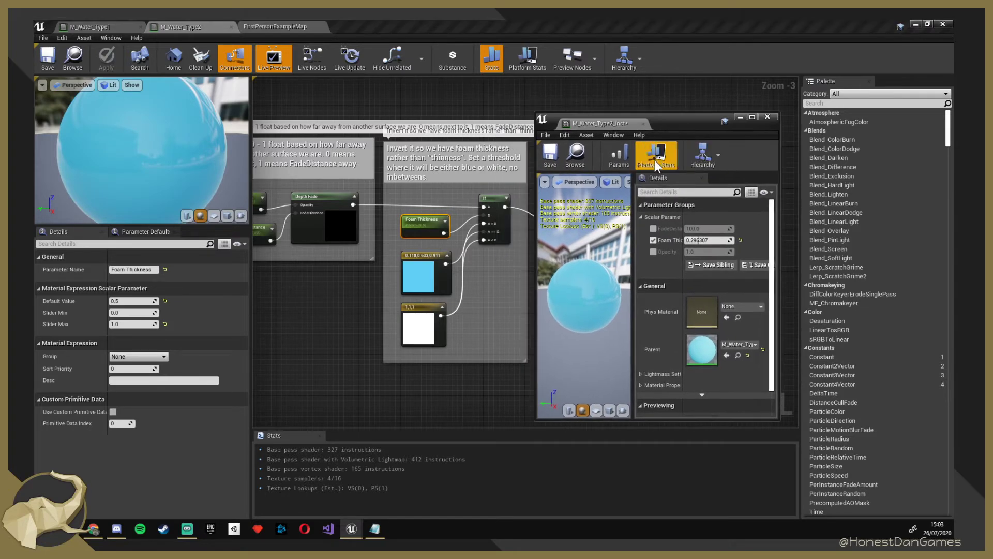
click(555, 159)
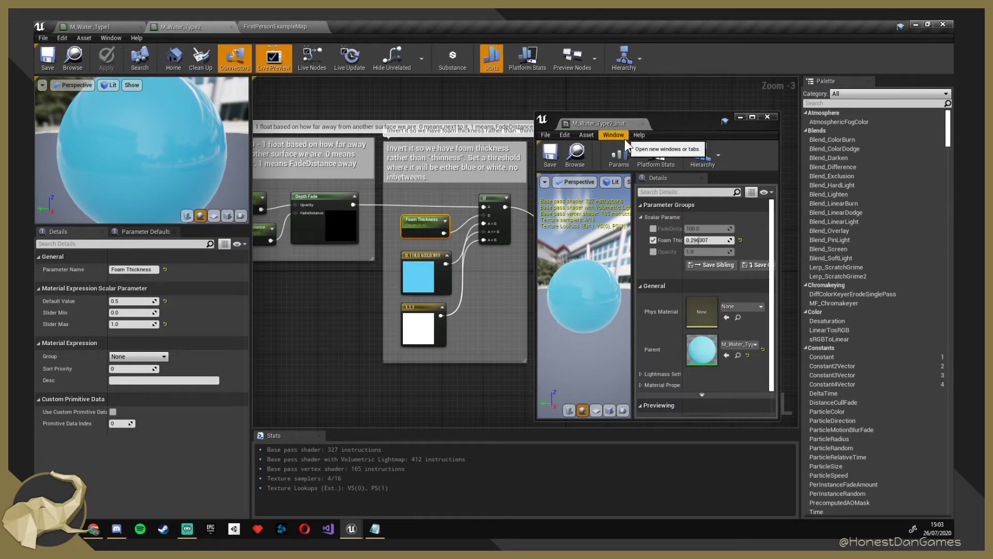
Back in the level, override the instance's FadeDistance with 50 and set Foam Thickness to about 0.41.
click(78, 28)
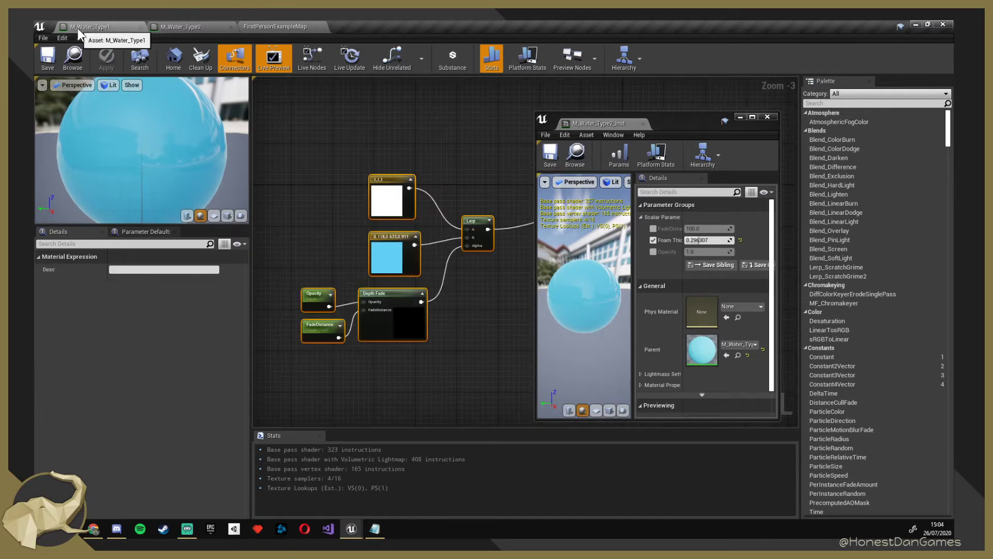
click(272, 28)
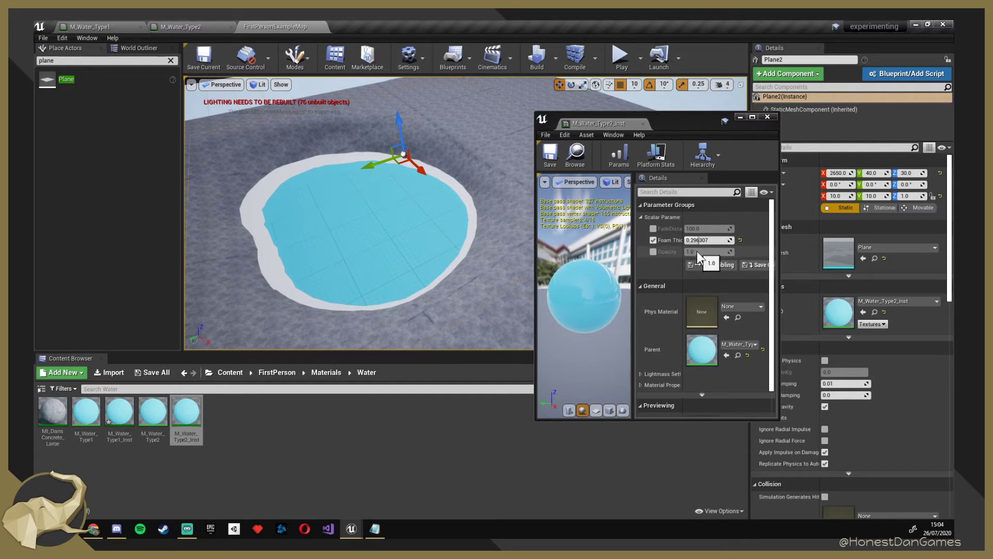
mouse_move(695, 240)
mouse_down()
mouse_move(670, 240)
mouse_move(706, 240)
mouse_move(672, 240)
mouse_move(693, 240)
mouse_move(691, 228)
mouse_move(667, 229)
mouse_move(704, 227)
mouse_up()
click(653, 229)
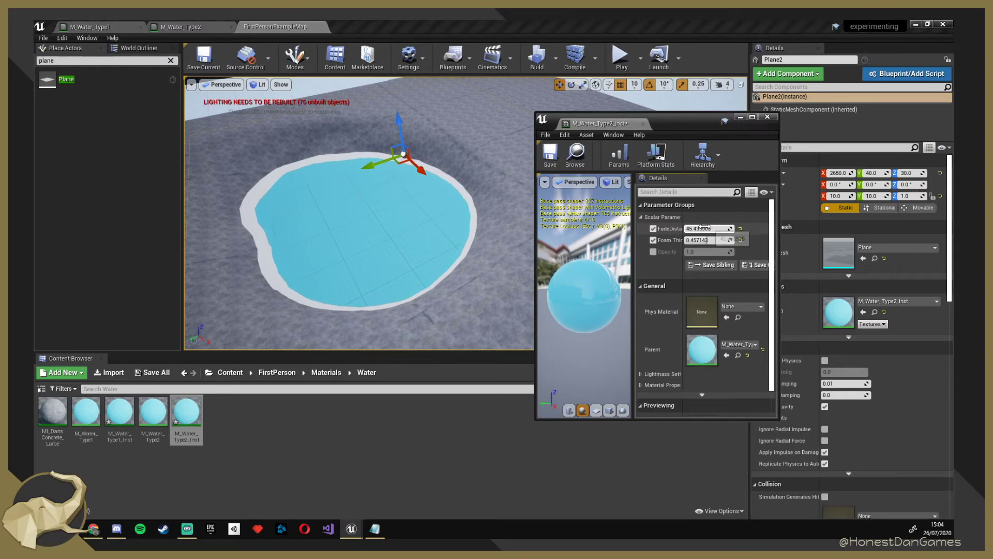
click(706, 228)
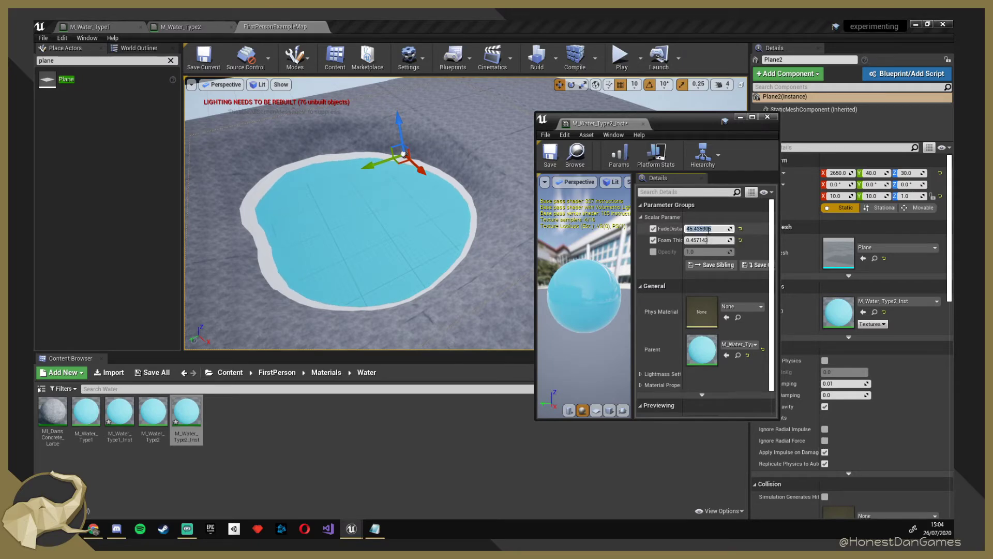
text(5)
key(BackSpace)
text(3)
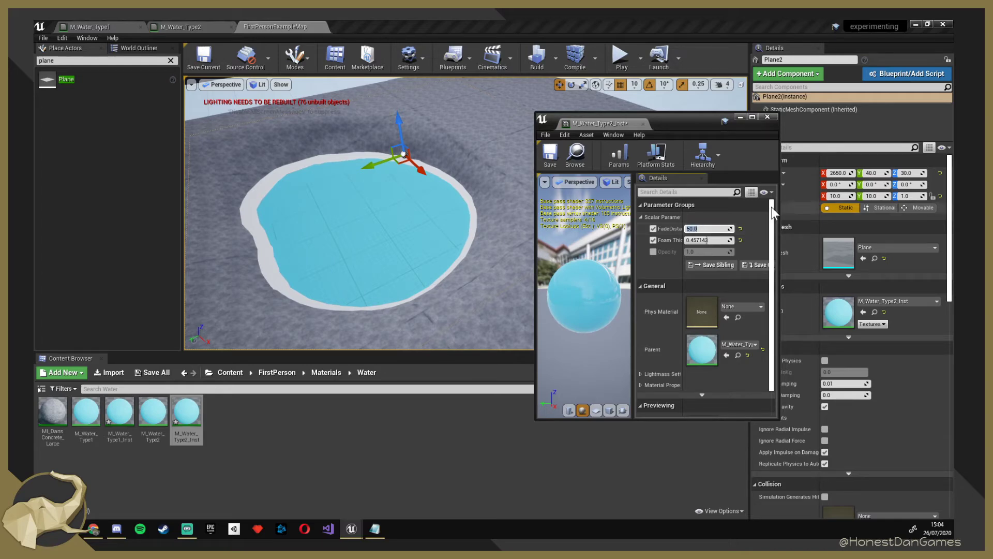
mouse_move(703, 240)
mouse_down()
mouse_move(729, 240)
mouse_move(686, 240)
mouse_move(712, 240)
mouse_move(704, 240)
mouse_up()
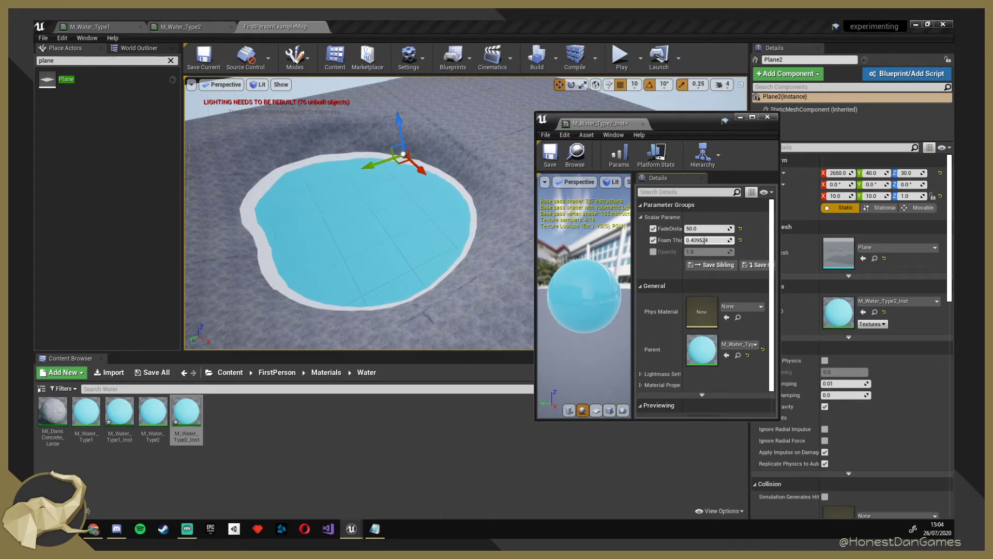
Raise the water plane Plane2 to a Z location of 70 and view its foam edge from several angles.
right_drag(365, 275, 413, 259)
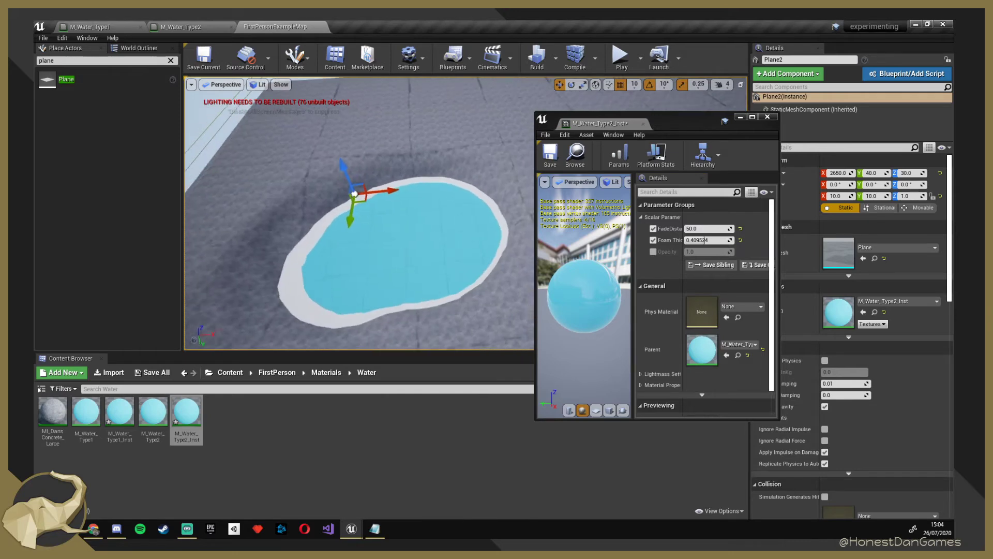
mouse_move(335, 254)
right_down()
mouse_move(316, 268)
mouse_move(336, 254)
right_up()
key(w)
key(s)
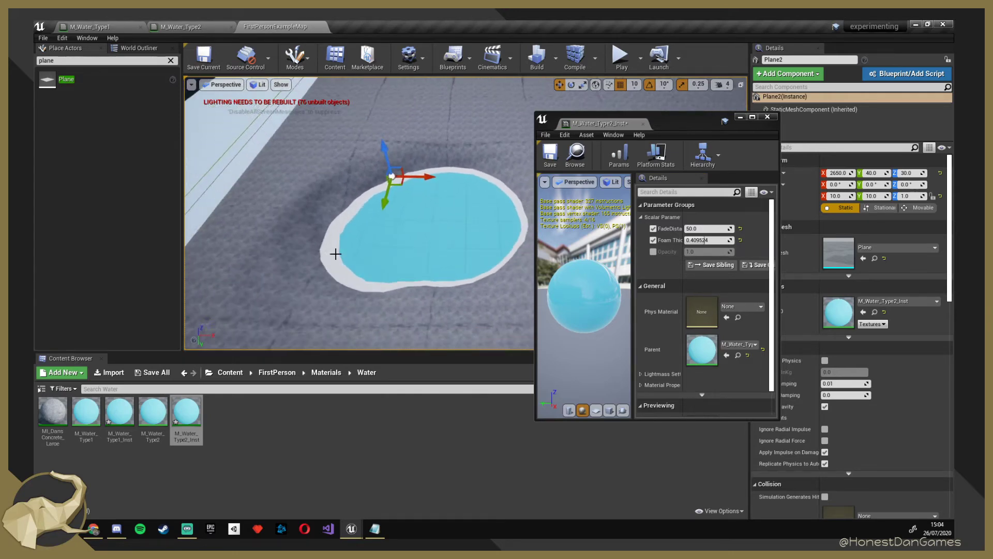
drag(384, 147, 381, 141)
key(d)
right_drag(422, 277, 303, 264)
key(s)
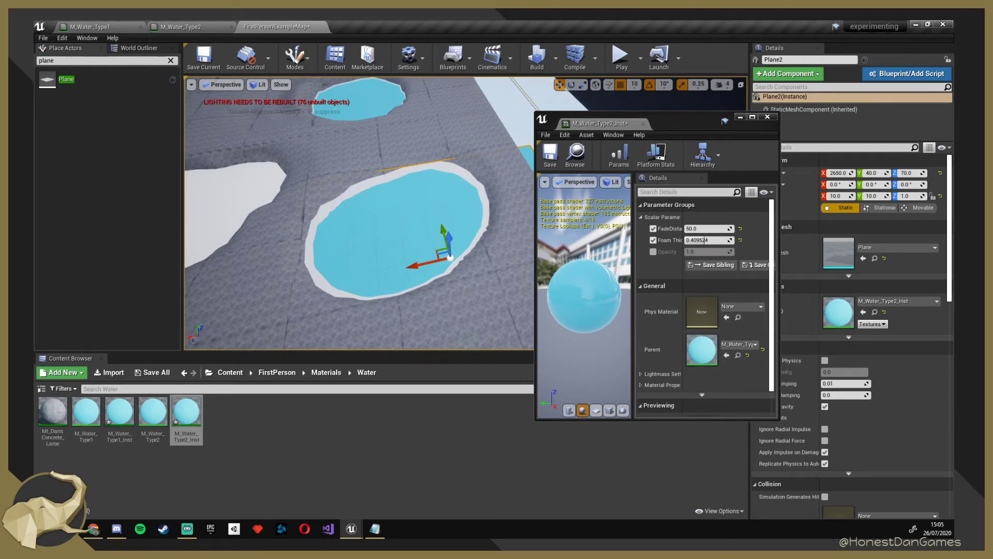
mouse_move(391, 251)
right_down()
mouse_move(375, 235)
mouse_move(413, 230)
mouse_move(412, 211)
mouse_move(406, 251)
right_up()
In M_Water_Type2, shorten the threshold group's comment to "Set a threshold where it will be either blue or white, no inbetweens." and nudge the group into place.
click(182, 27)
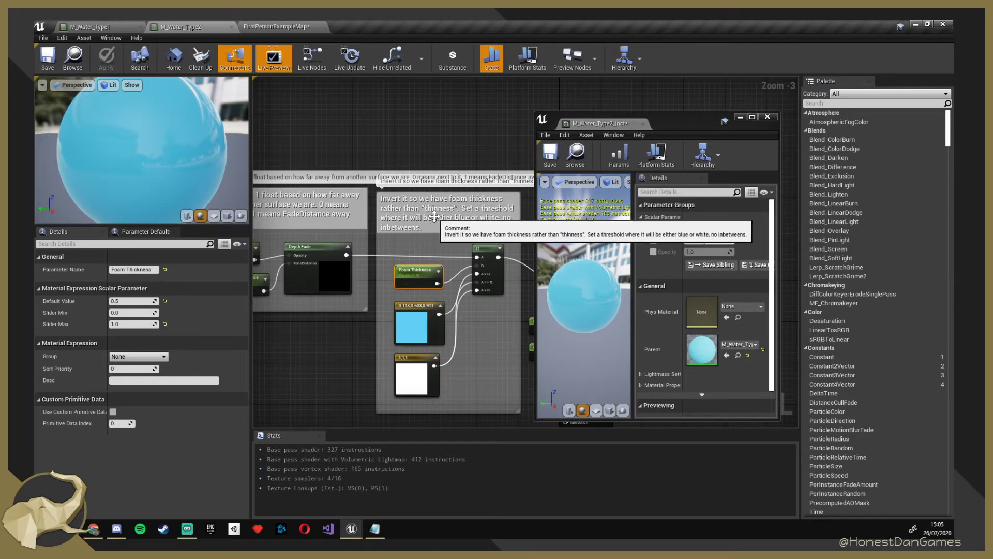
double_click(408, 203)
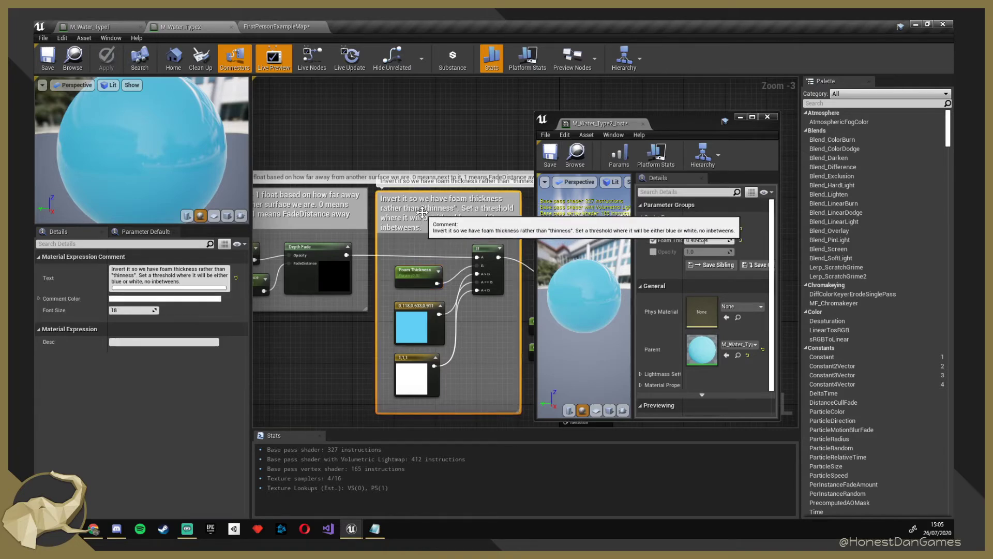
click(459, 211)
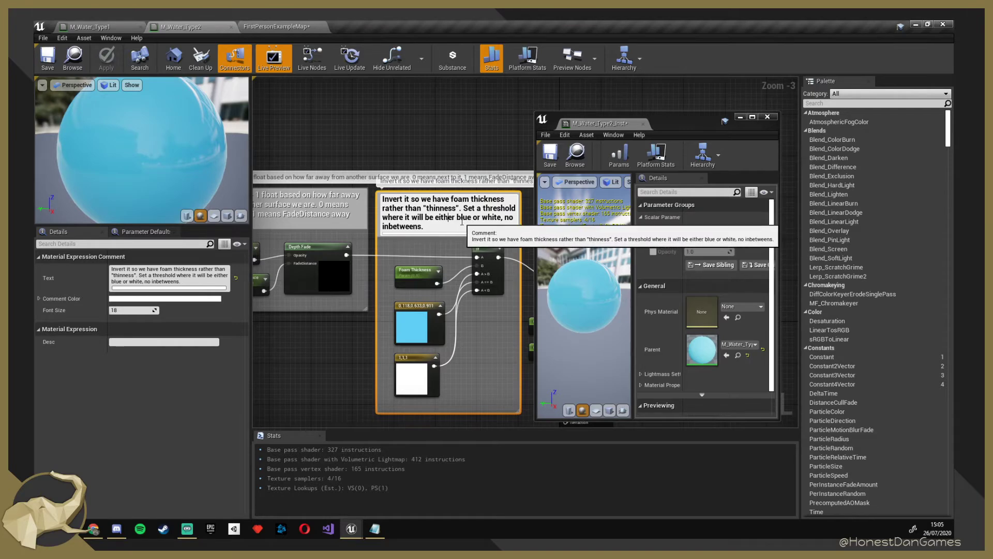
drag(460, 208, 342, 186)
key(BackSpace)
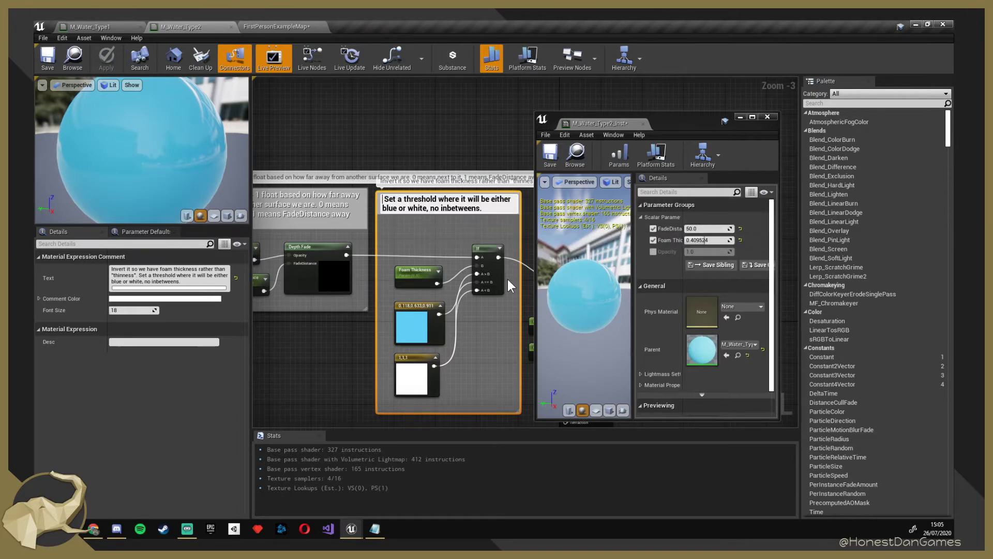
click(484, 335)
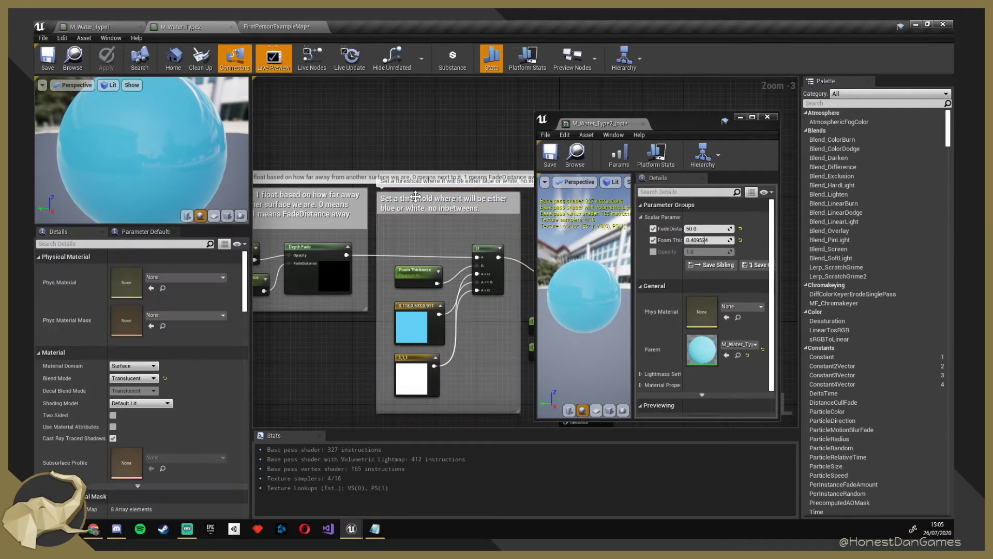
drag(417, 201, 419, 197)
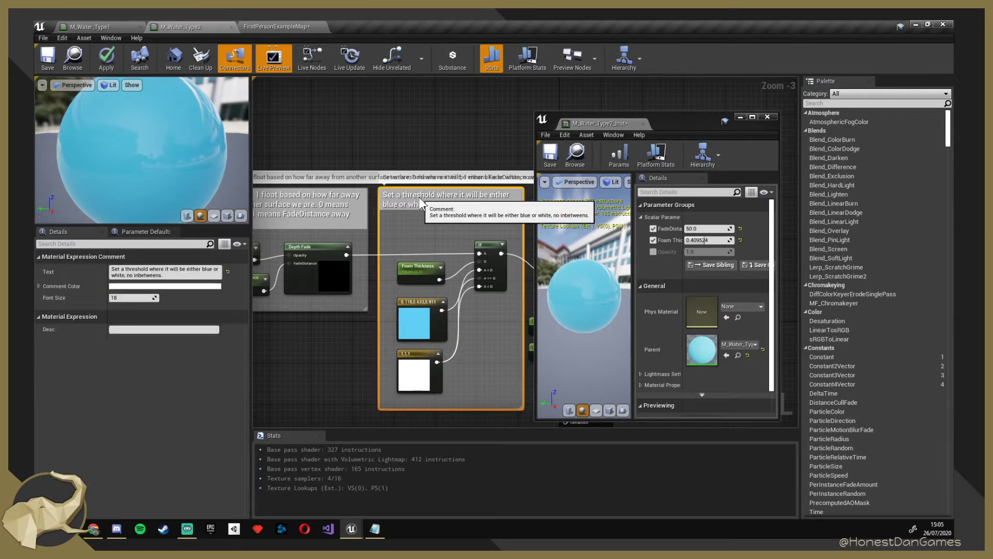
click(331, 342)
Delete the Opacity parameter feeding the Depth Fade node and check that node's Opacity Default.
right_drag(359, 350, 407, 311)
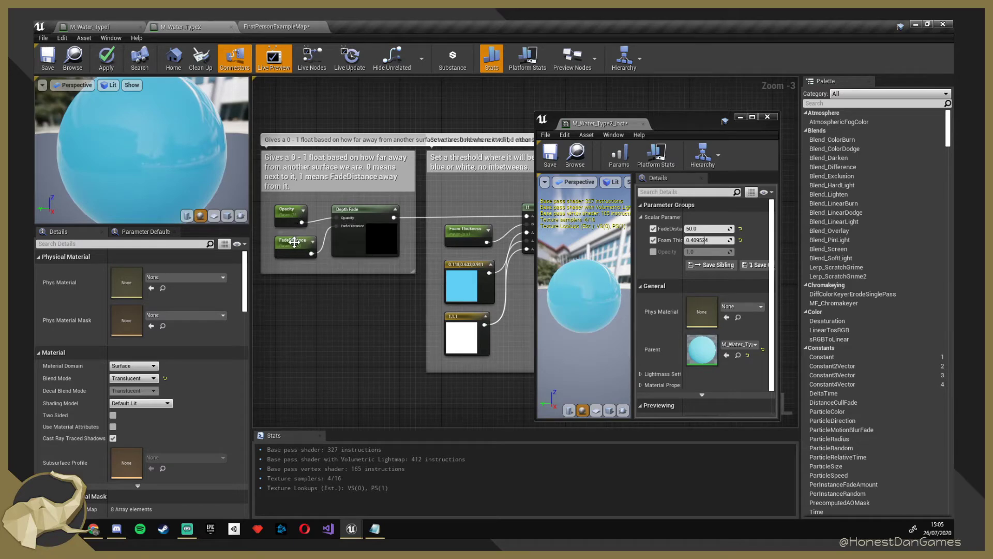
click(289, 212)
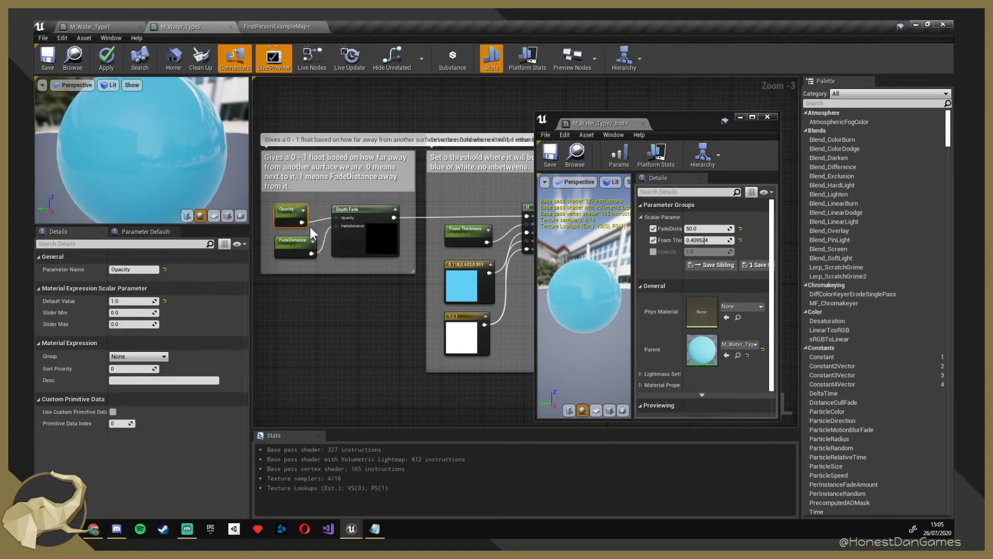
key(Delete)
click(338, 220)
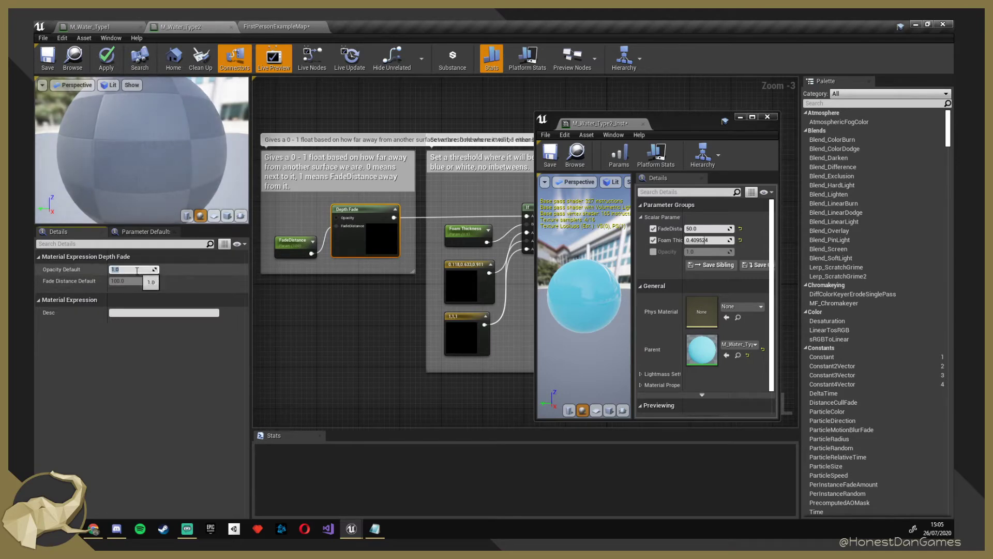
click(320, 228)
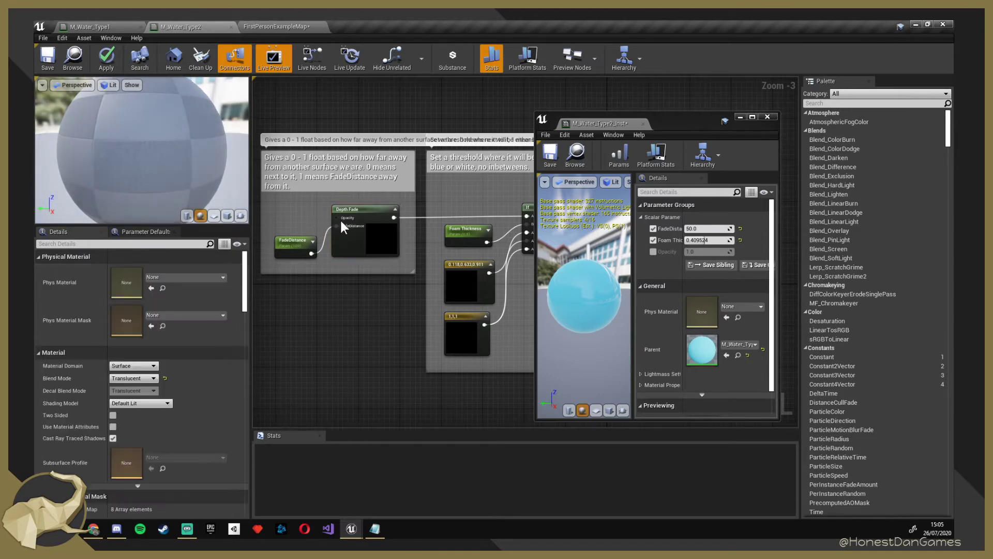
Rename the FadeDistance parameter to MaxFoamThickness and reposition its node beside Depth Fade.
click(297, 242)
click(115, 269)
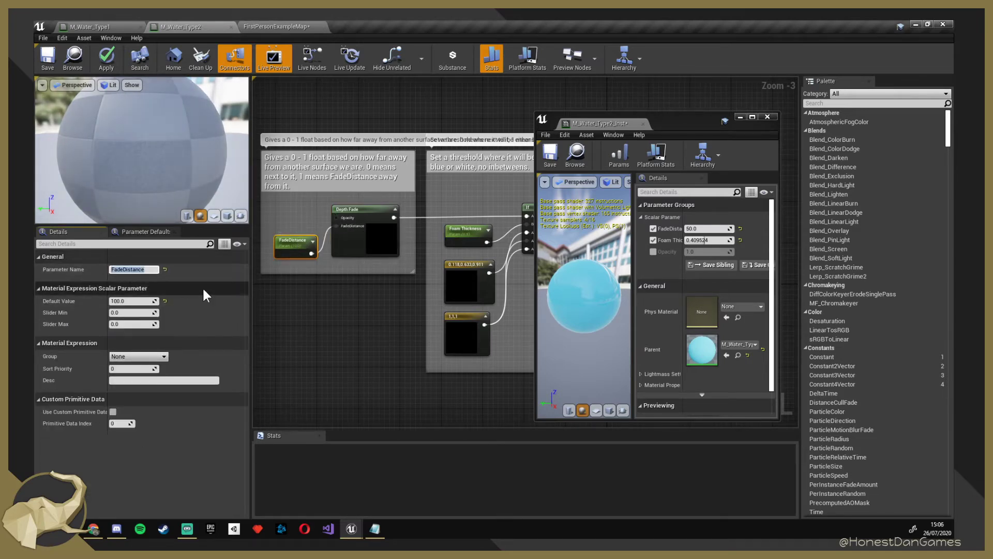
text(Max)
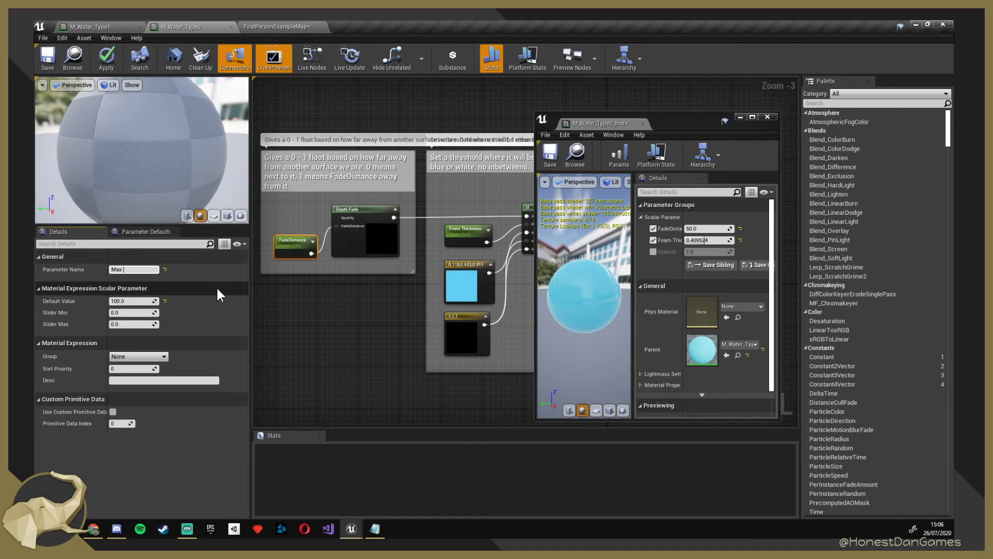
text(FoamThickness)
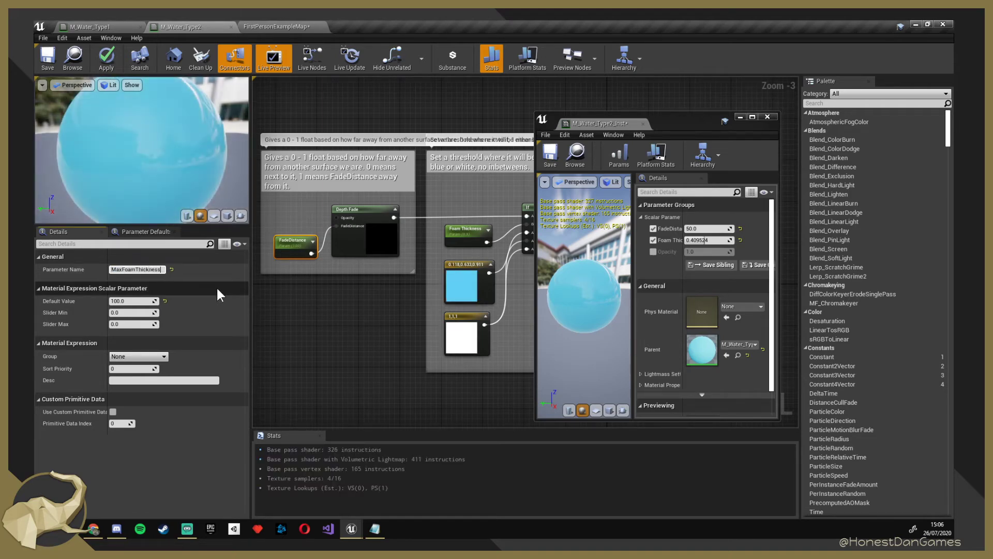
key(Return)
drag(307, 241, 298, 238)
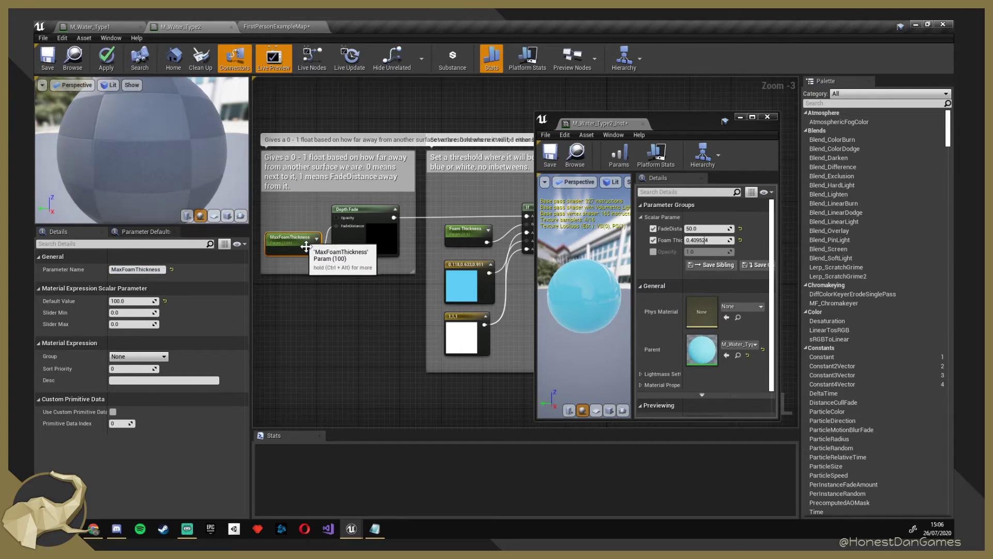
right_drag(336, 301, 398, 303)
drag(355, 241, 358, 225)
click(424, 333)
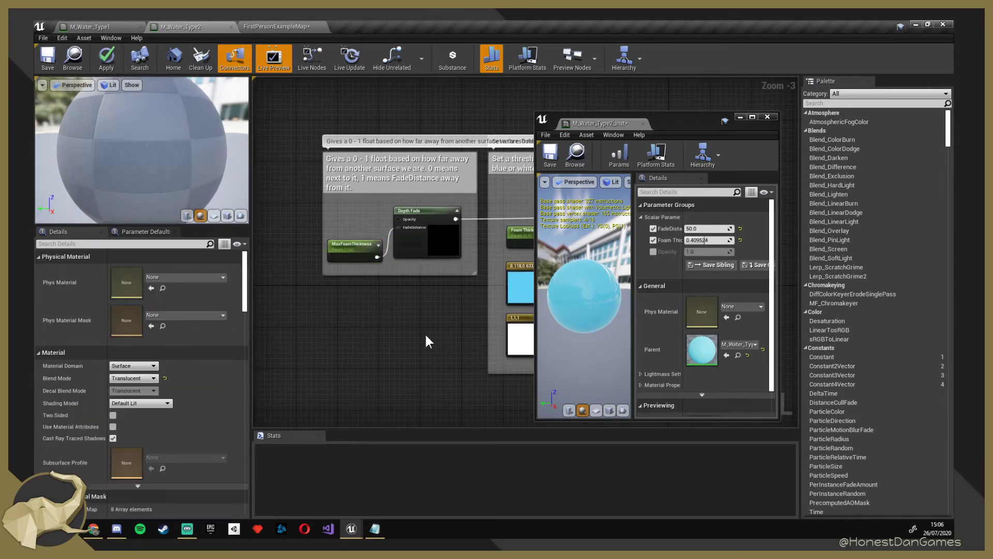
right_drag(458, 347, 366, 333)
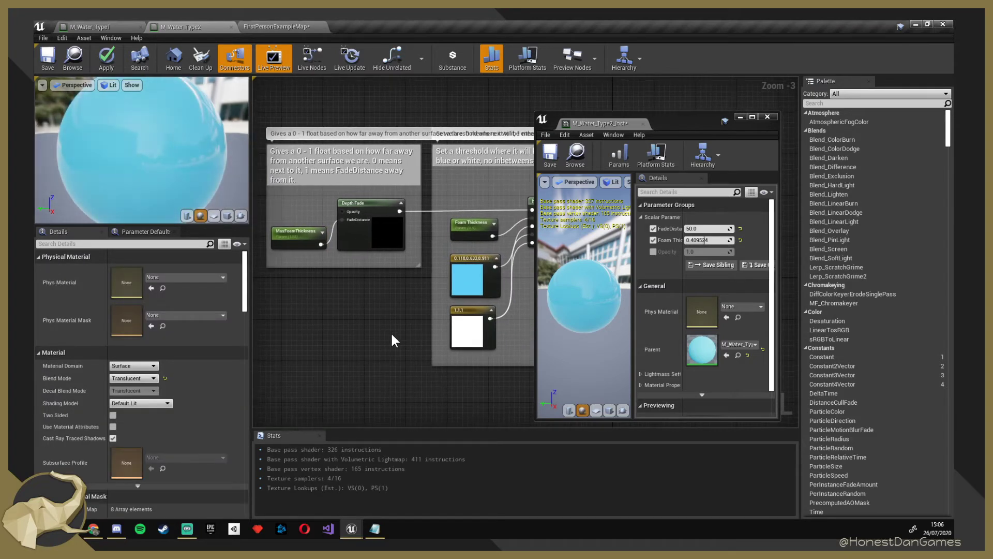
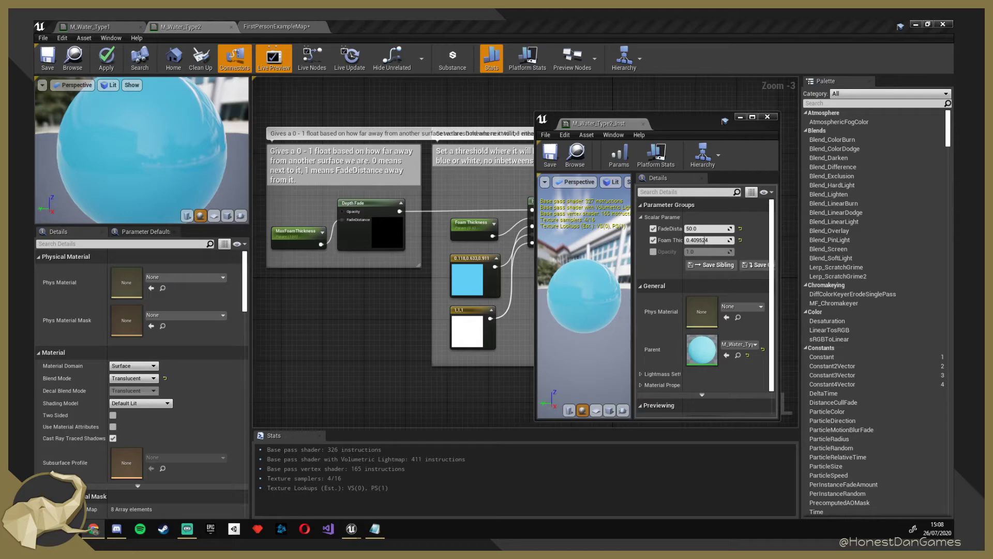
Close the M_Water_Type2_Inst editor and move both commented groups and the two constants away from the material output node to make room.
right_drag(402, 343, 312, 195)
click(768, 118)
right_drag(457, 259, 621, 385)
scroll(588, 374, down, 2)
scroll(574, 383, up, 1)
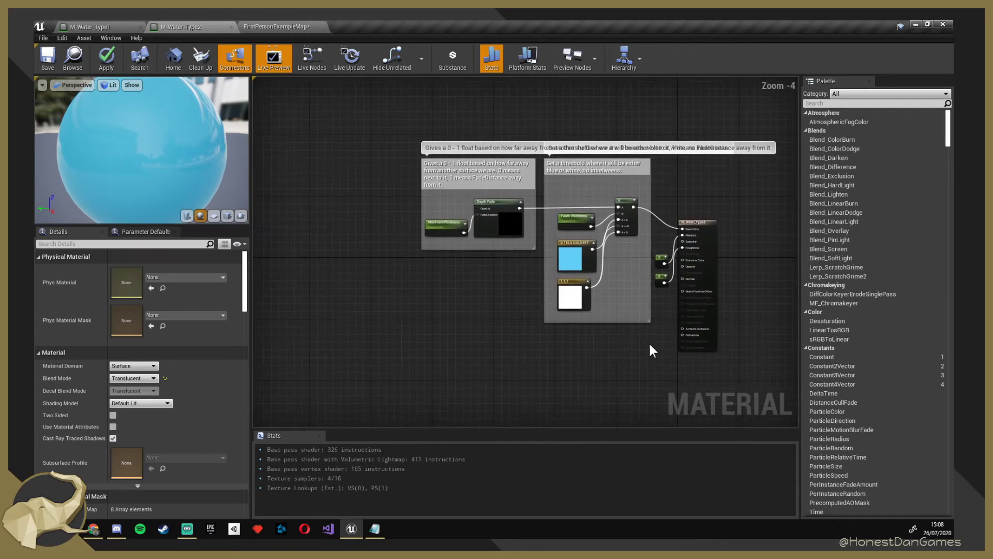
drag(649, 345, 416, 208)
drag(659, 348, 395, 145)
drag(493, 179, 367, 155)
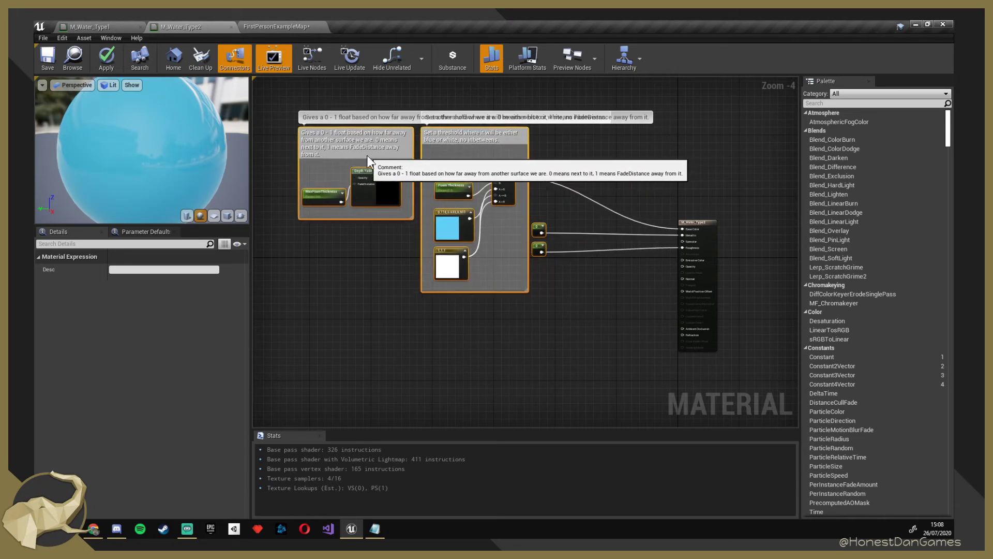
click(554, 349)
right_drag(554, 349, 700, 380)
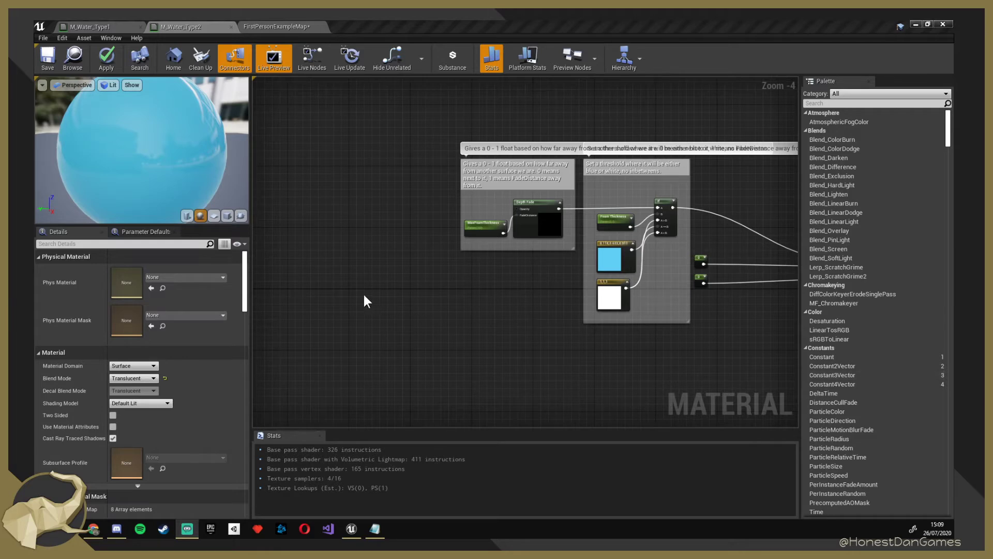
right_click(284, 288)
text(Ab)
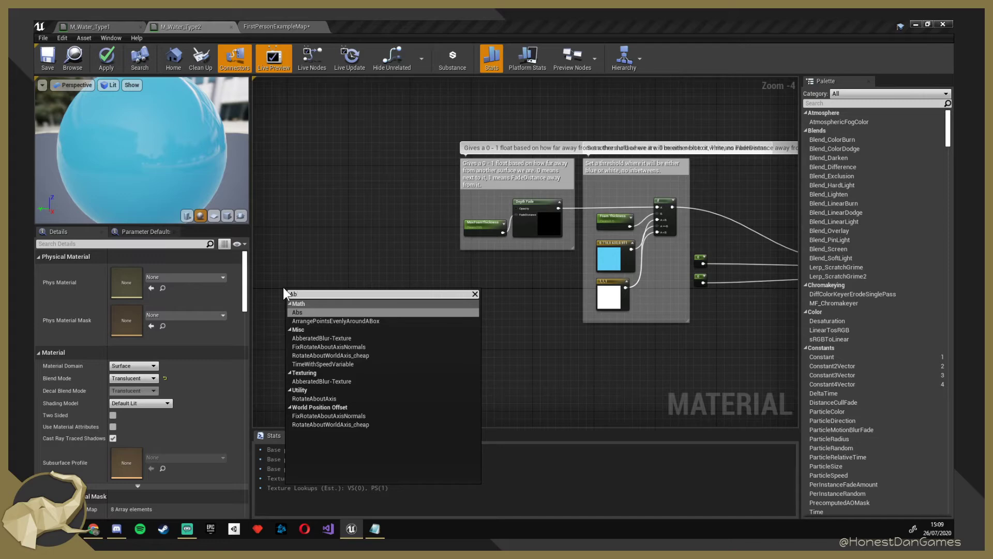
key(BackSpace)
key(BackSpace)
key(Escape)
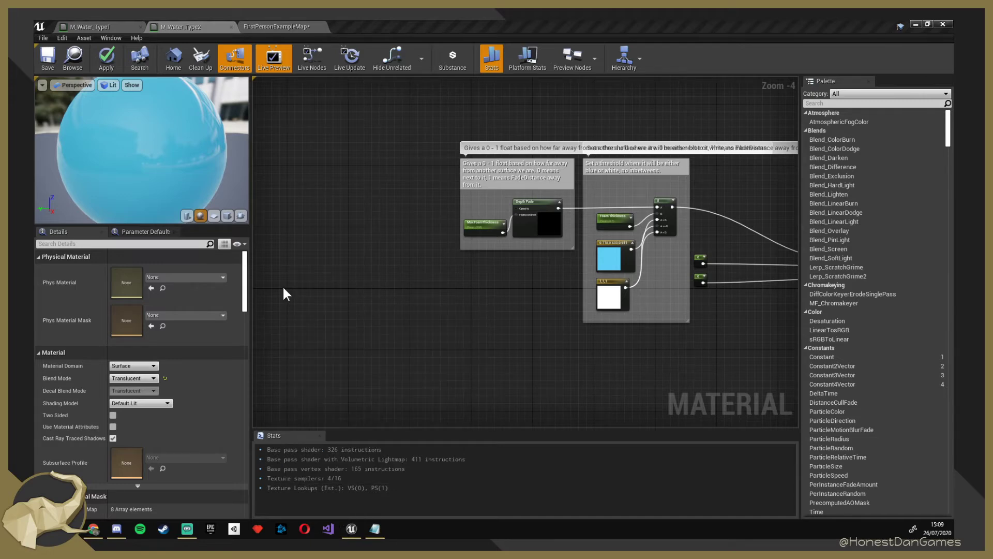
click(284, 287)
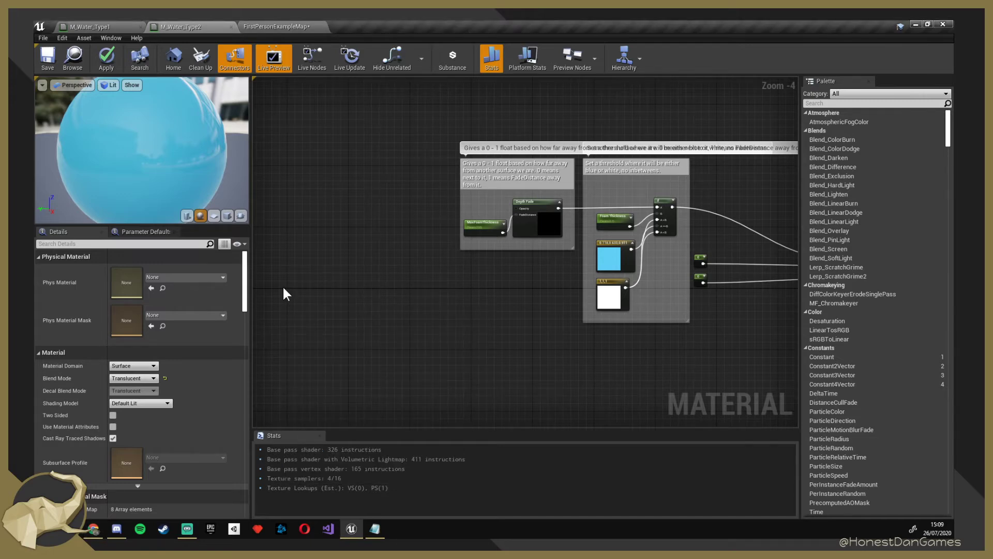
Add a WorldPosition node in the empty graph area below and before the Depth Fade group.
right_click(340, 304)
text(absolu)
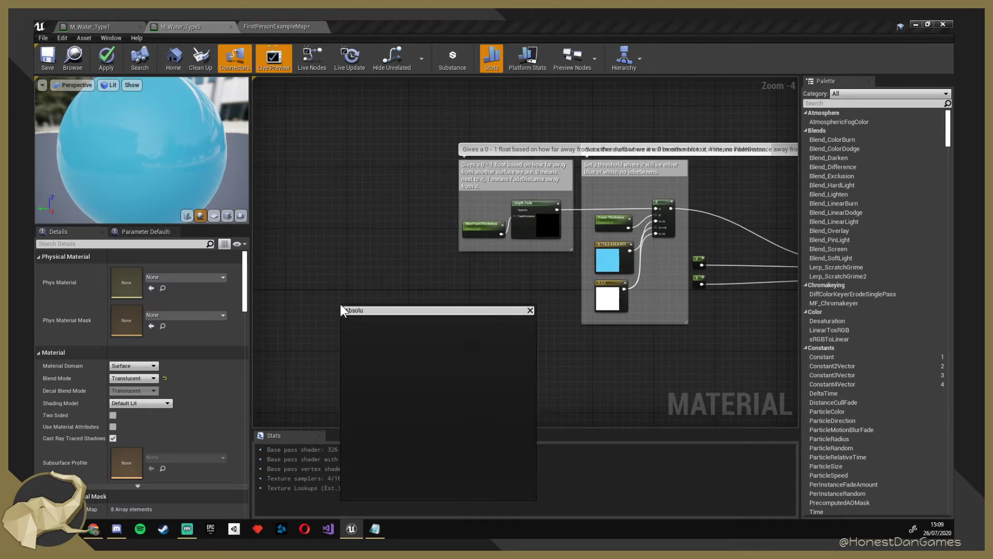
text(te)
key(BackSpace)
key(BackSpace)
key(BackSpace)
key(BackSpace)
key(BackSpace)
key(BackSpace)
key(BackSpace)
key(BackSpace)
text(world po)
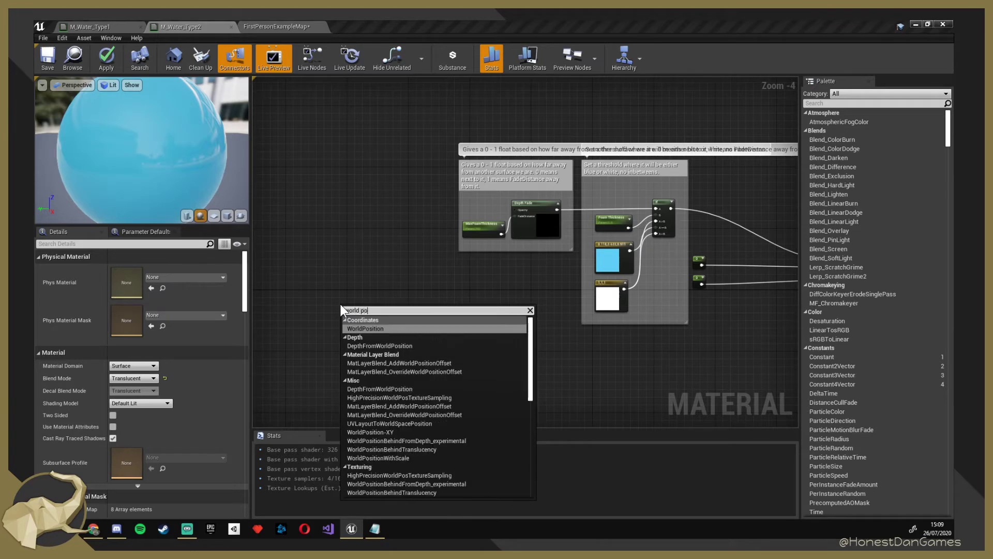
key(Return)
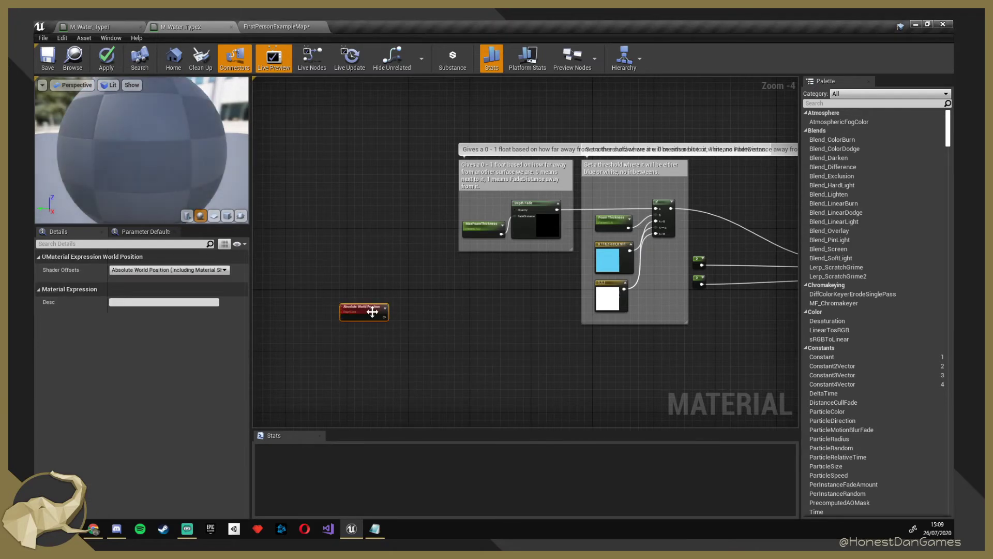
Feed the Absolute World Position output into a new ComponentMask node.
scroll(358, 315, up, 4)
scroll(426, 324, down, 2)
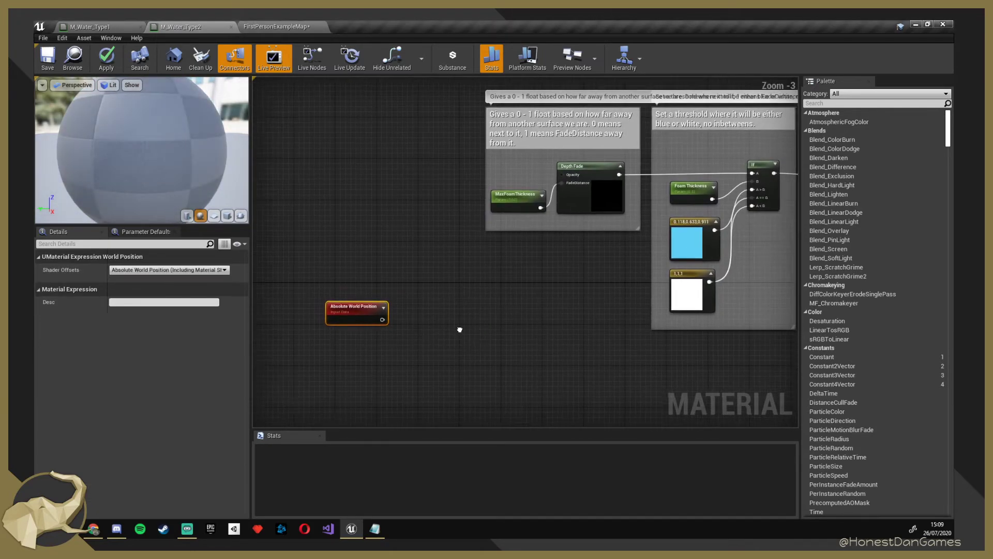
drag(376, 312, 431, 303)
text(M)
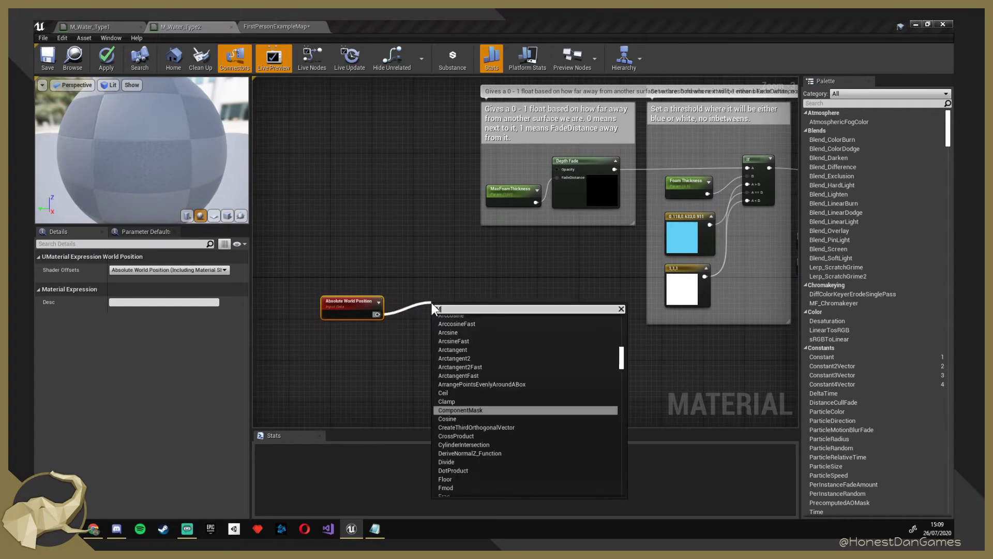
text(ask)
key(Return)
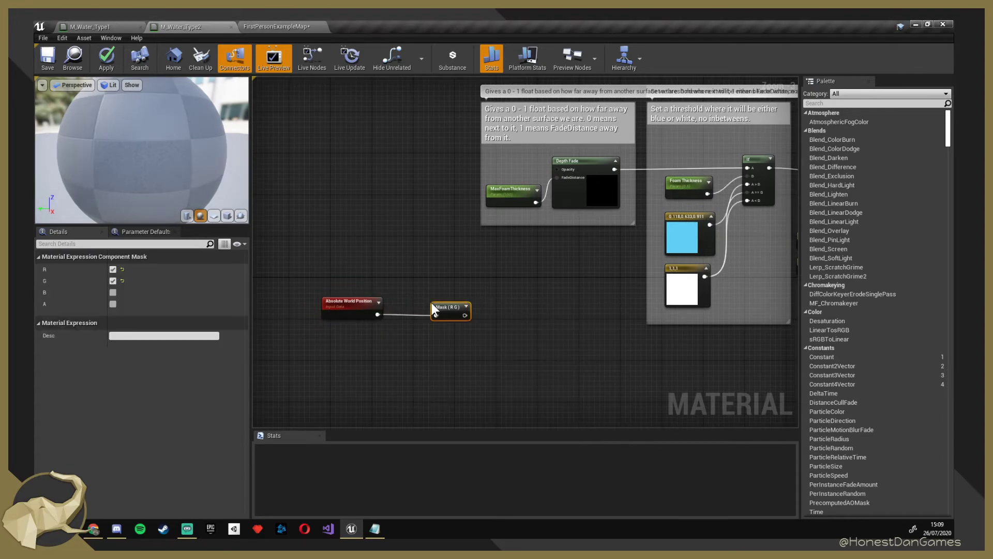
Line up the Absolute World Position and Mask nodes close together.
click(445, 302)
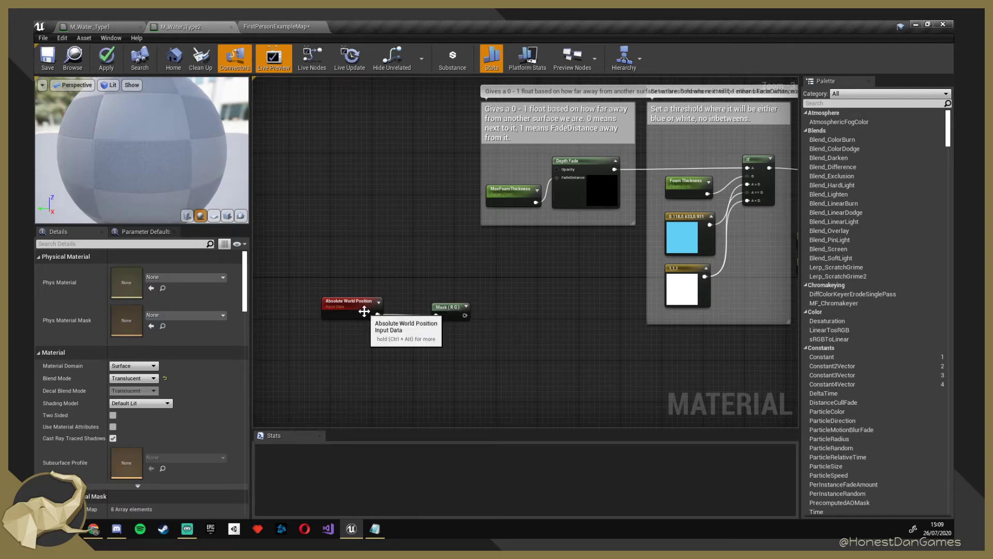
click(336, 303)
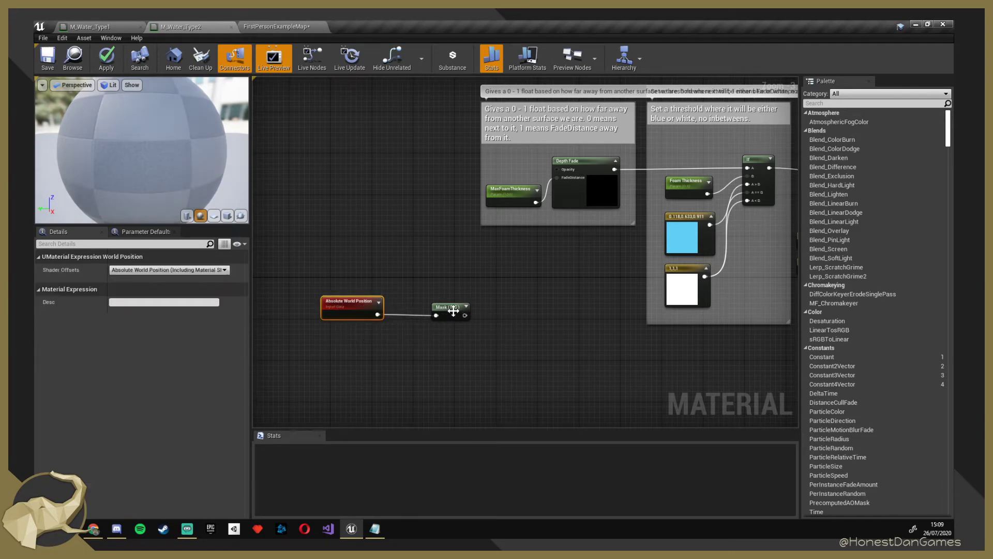
mouse_move(442, 305)
mouse_down()
mouse_move(417, 308)
mouse_move(430, 308)
mouse_up()
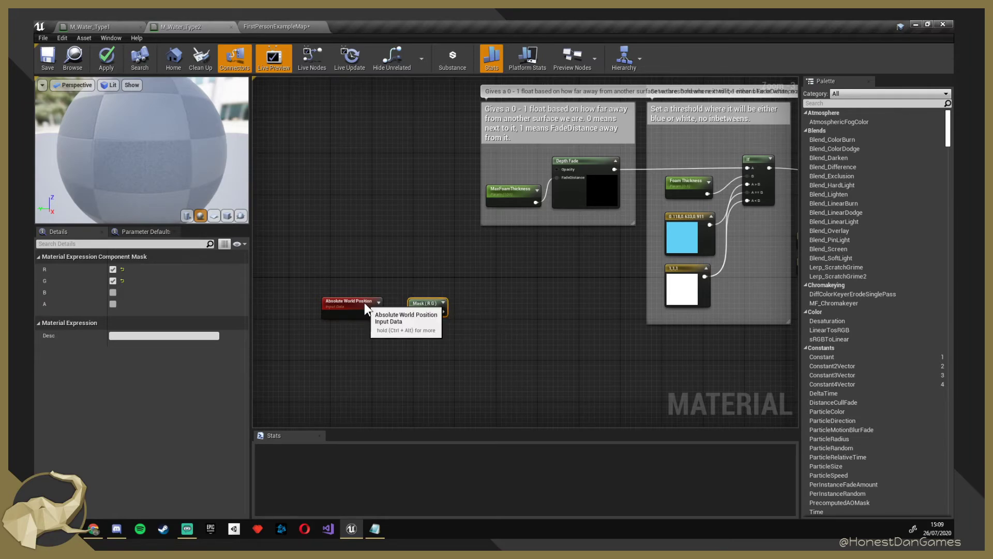
drag(364, 304, 421, 298)
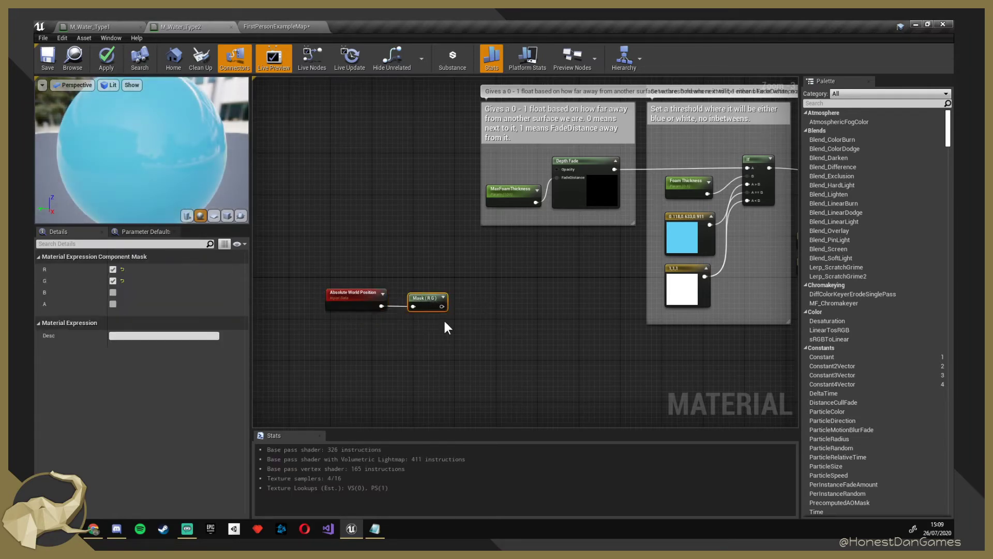
scroll(427, 302, up, 3)
right_drag(439, 330, 523, 292)
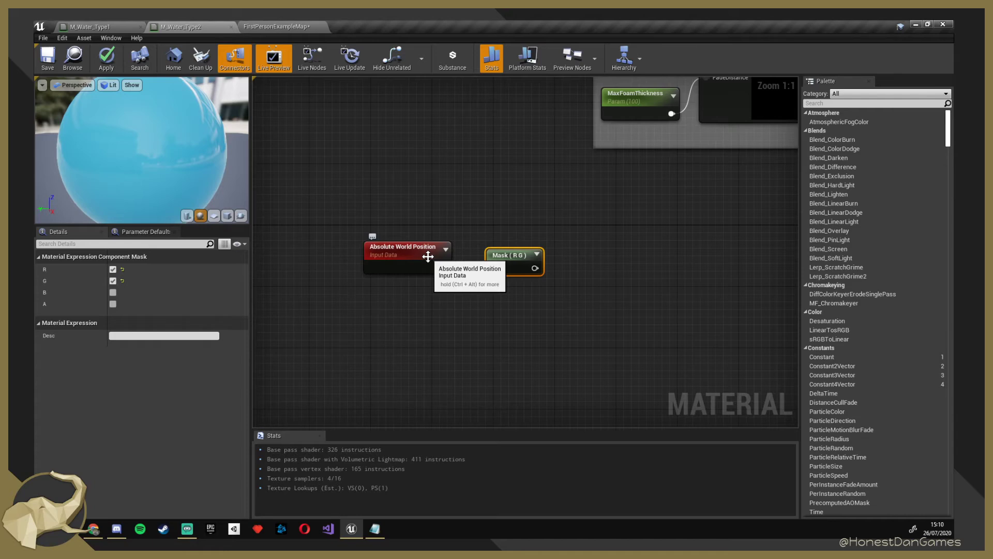
right_drag(479, 285, 420, 284)
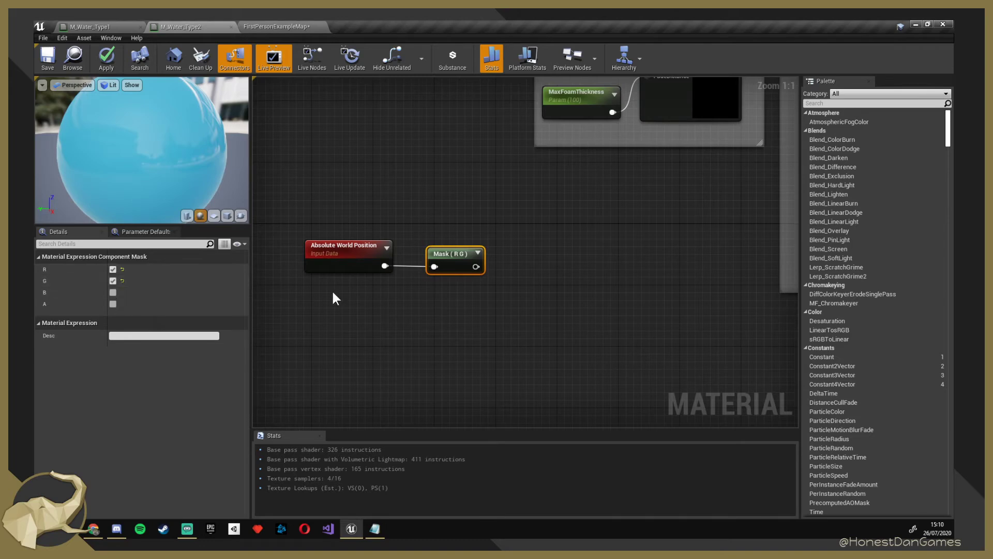
right_drag(506, 301, 459, 288)
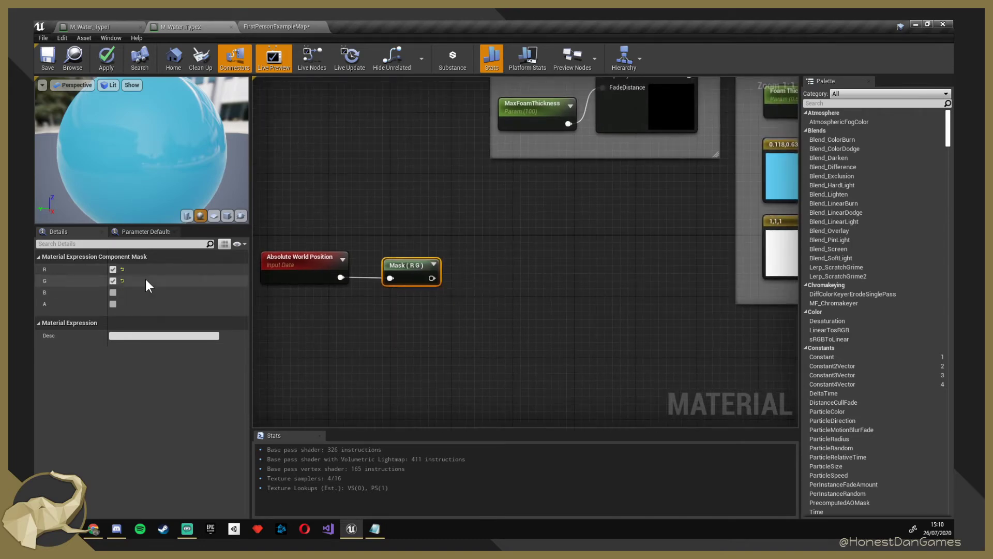
right_drag(432, 313, 430, 306)
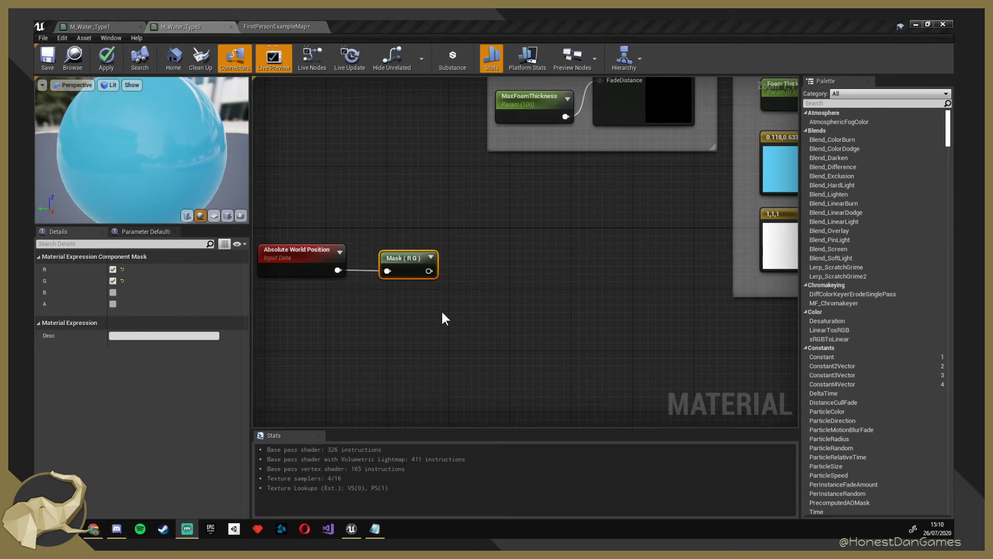
right_drag(445, 318, 426, 304)
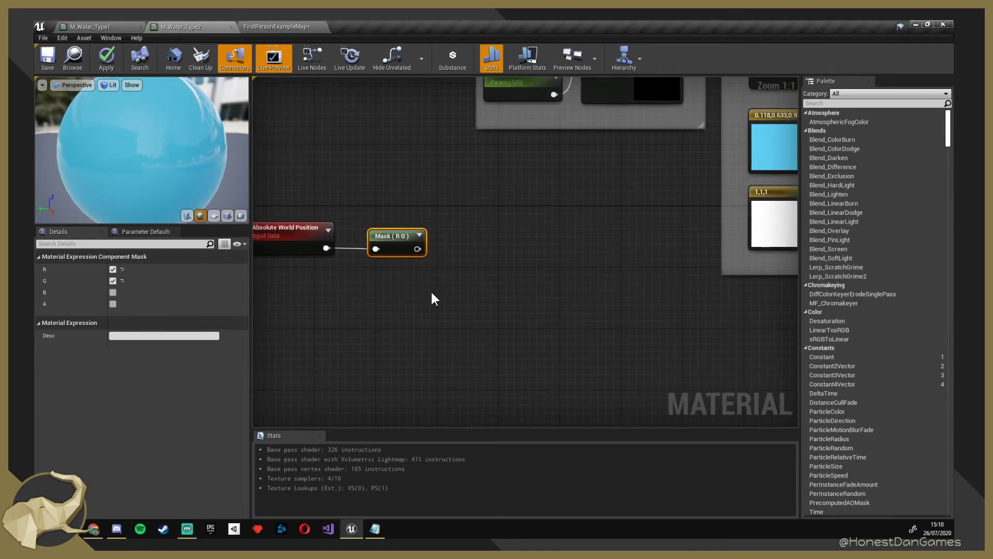
right_drag(428, 291, 405, 328)
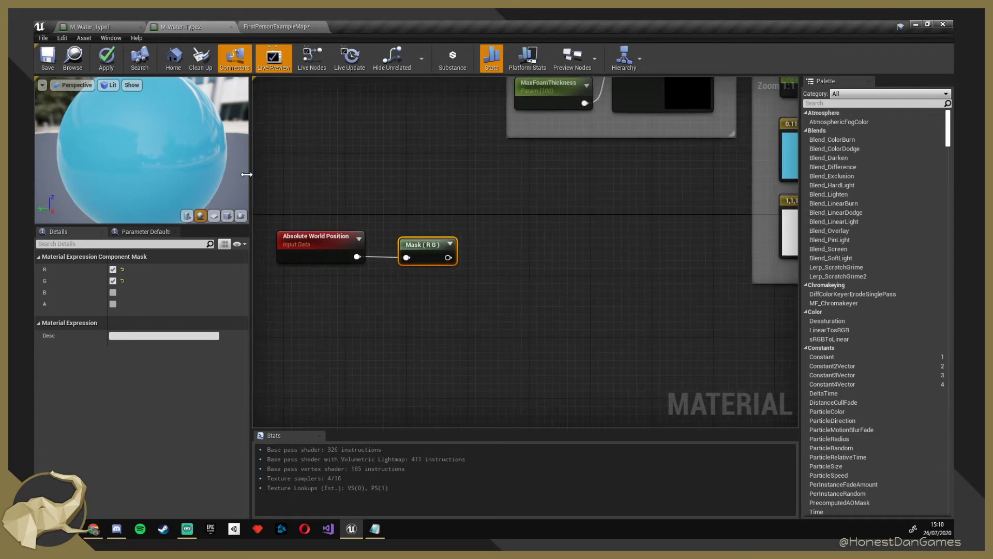
click(259, 26)
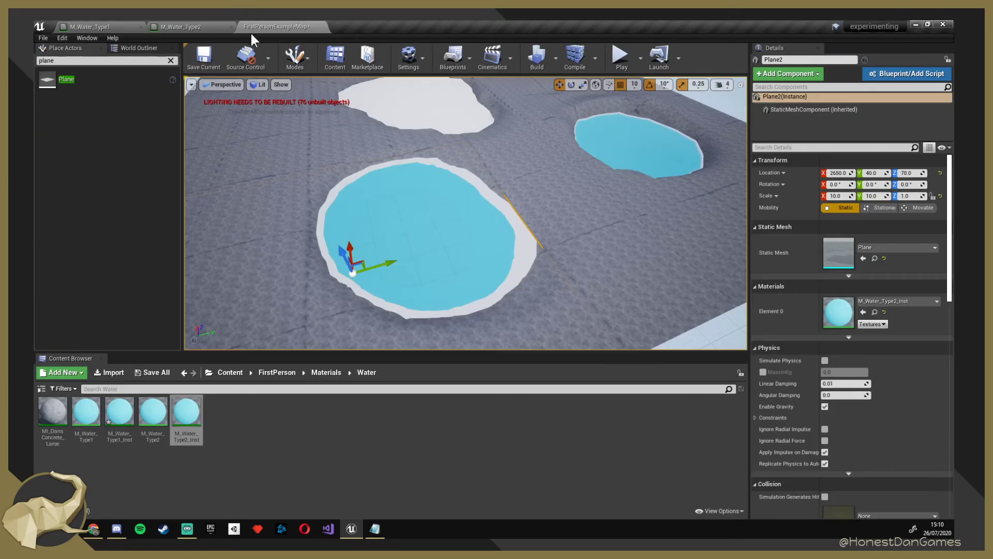
click(115, 24)
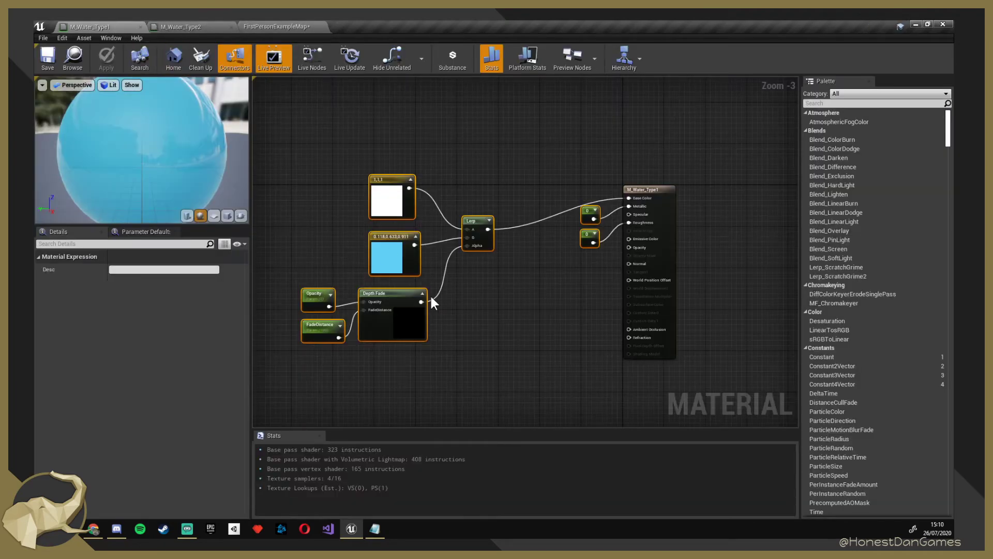
right_drag(405, 374, 587, 231)
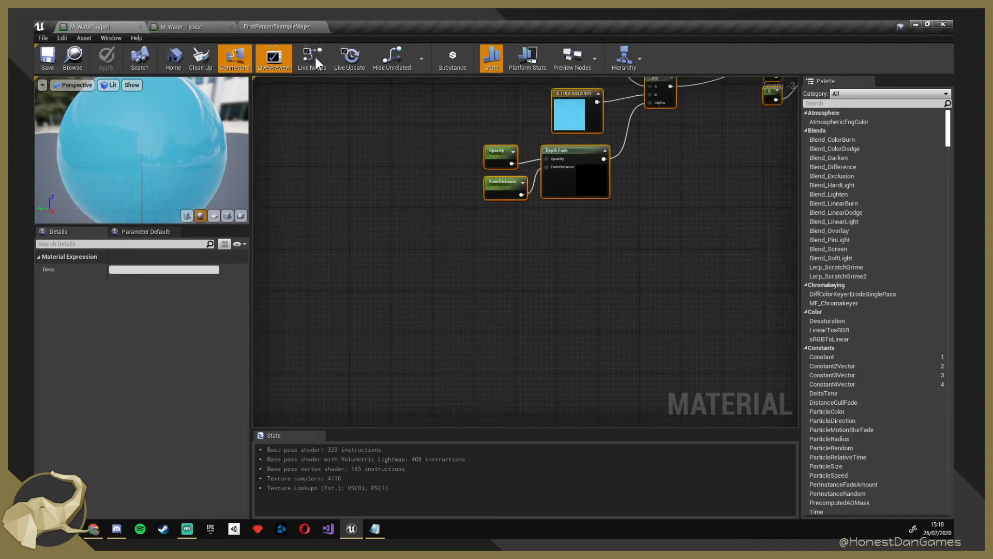
click(178, 26)
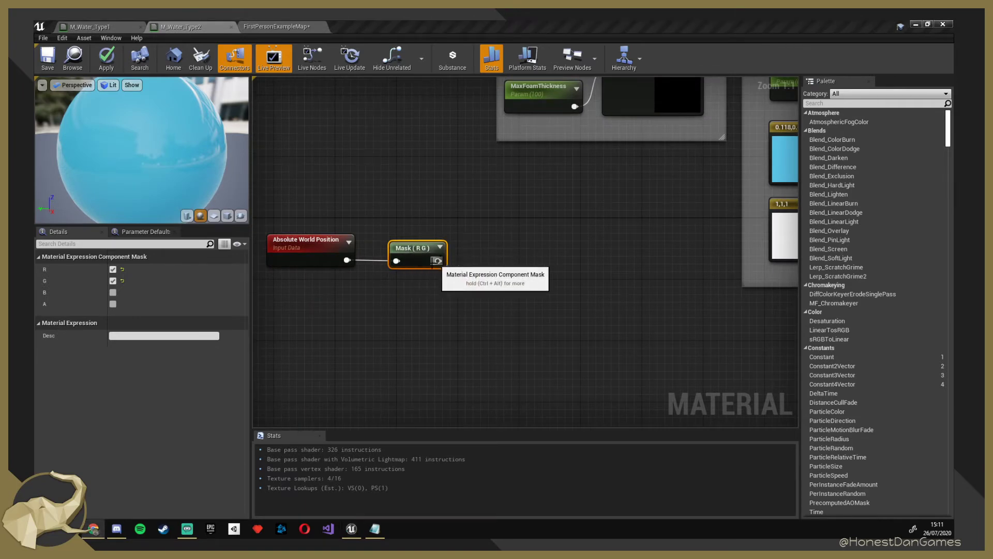
Feed the Mask output into a new Multiply node and promote its B input to a parameter named Scale, placed below the Mask.
drag(438, 261, 492, 296)
text(mul)
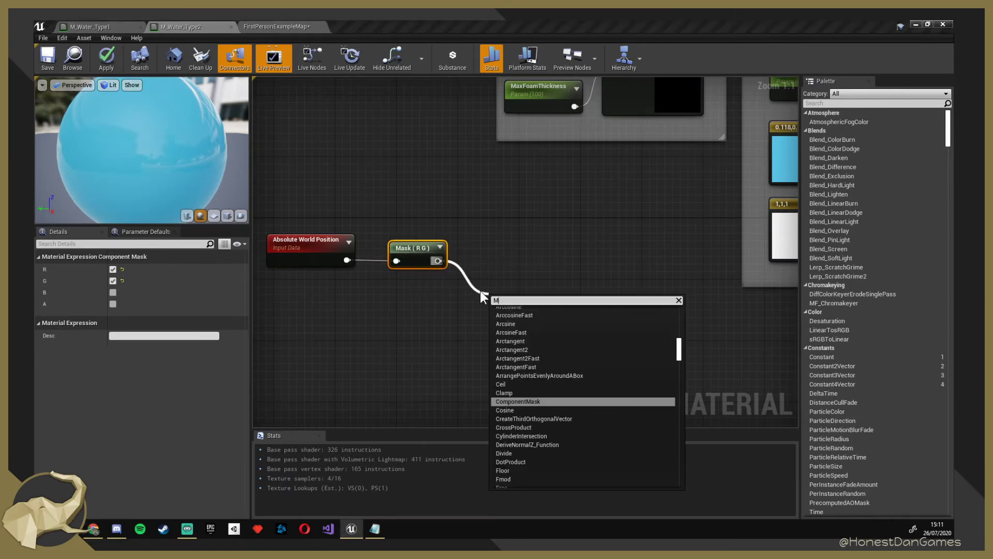
key(Return)
right_click(496, 325)
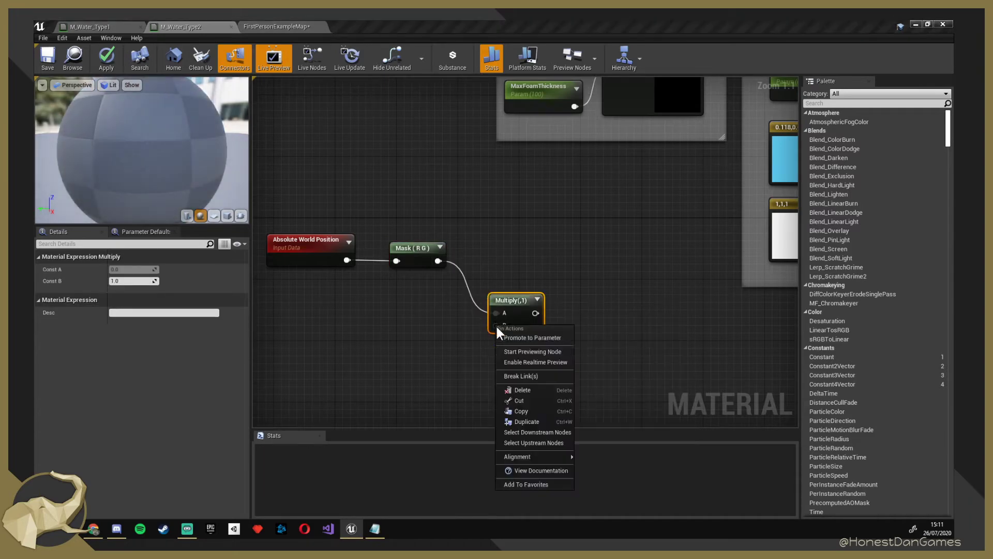
click(527, 339)
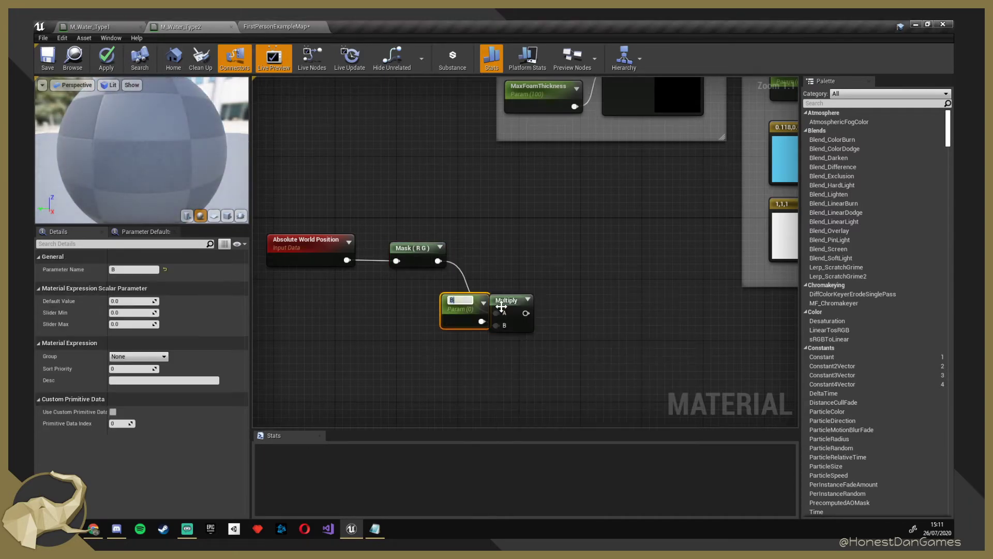
text(Scale)
key(Return)
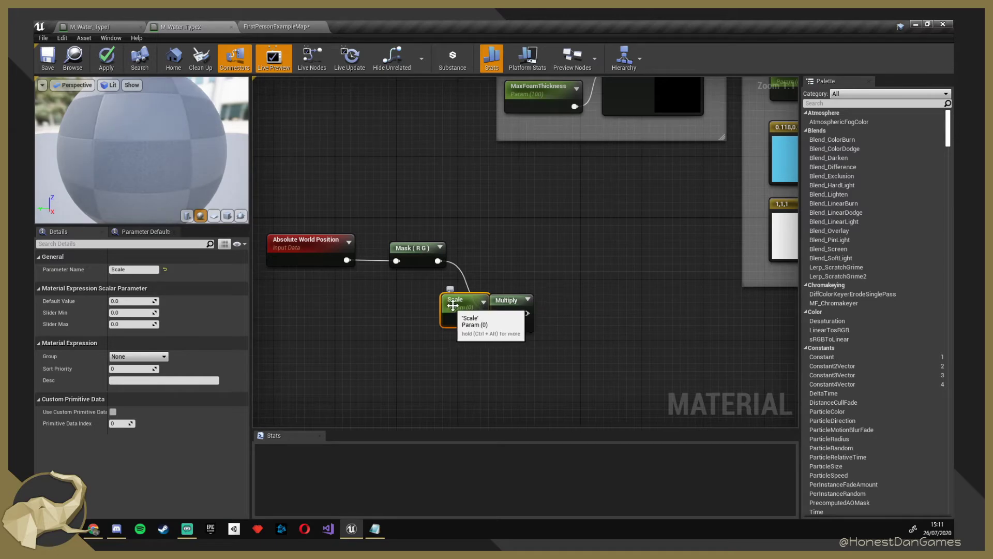
drag(455, 307, 402, 346)
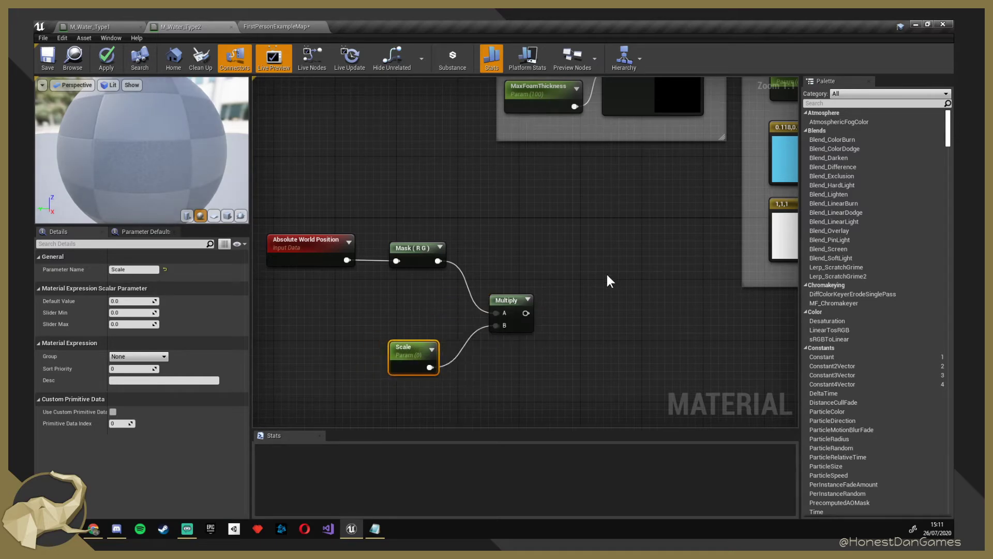
Feed the Multiply output into the Coordinate input of a new Panner node and line it up beside the Multiply.
right_drag(607, 274, 494, 315)
drag(419, 310, 470, 309)
text(Panne)
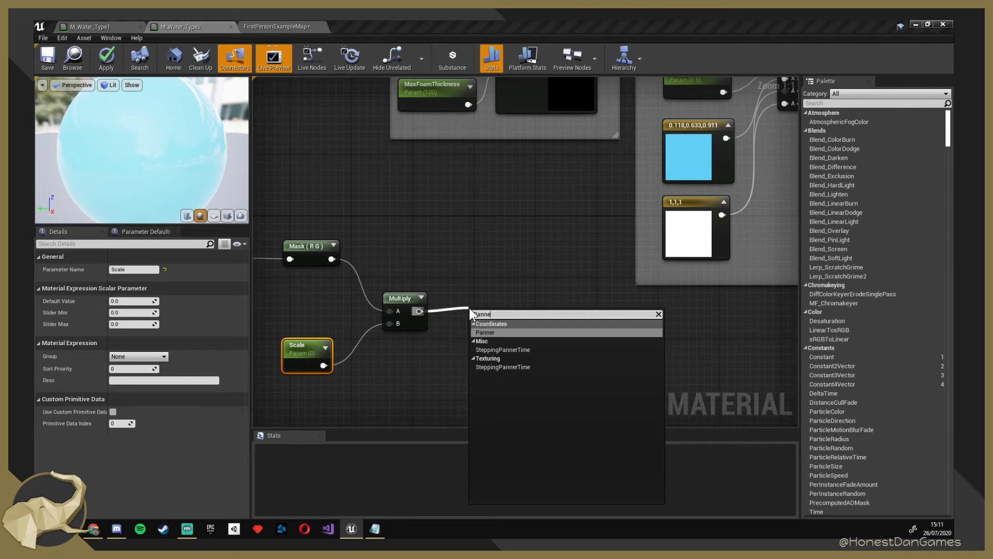
key(Return)
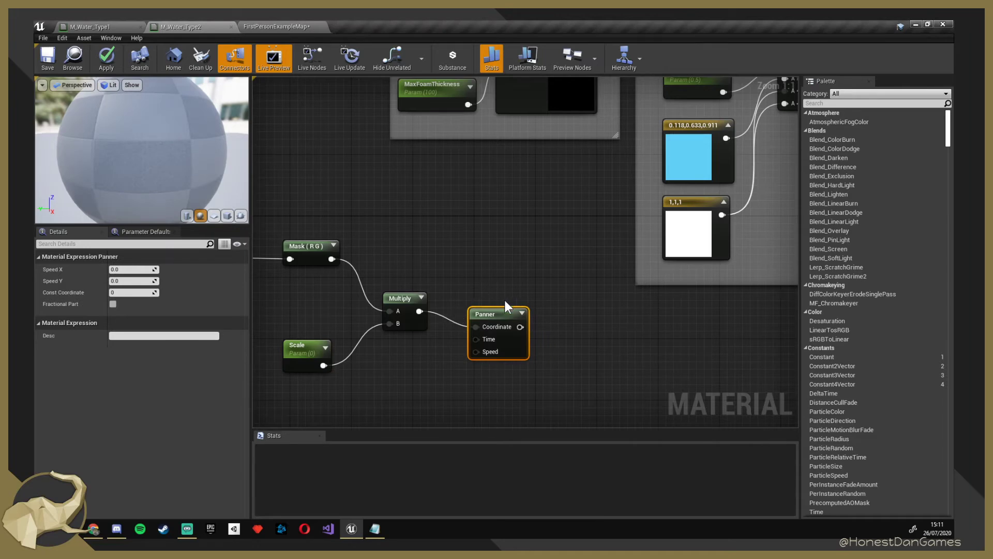
drag(495, 319, 486, 306)
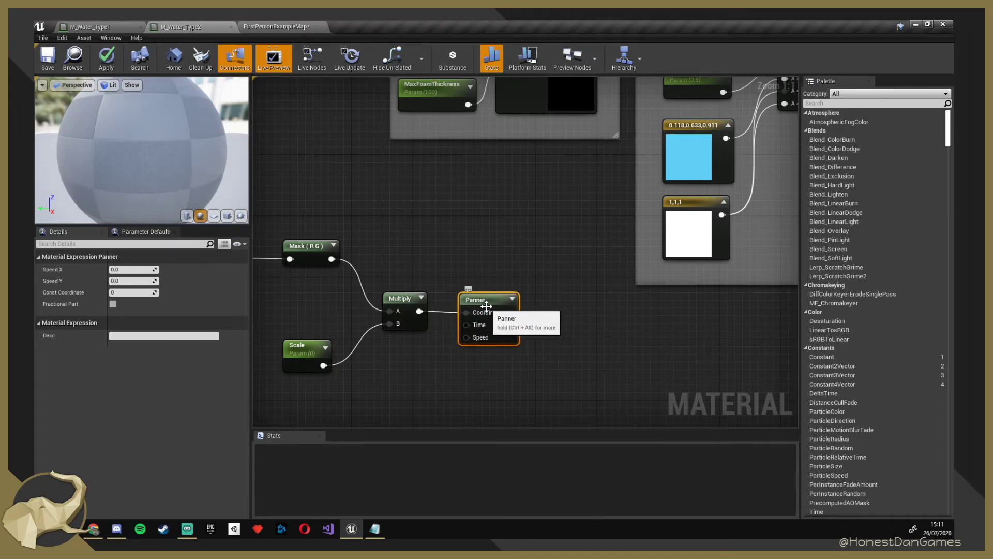
right_drag(602, 321, 581, 297)
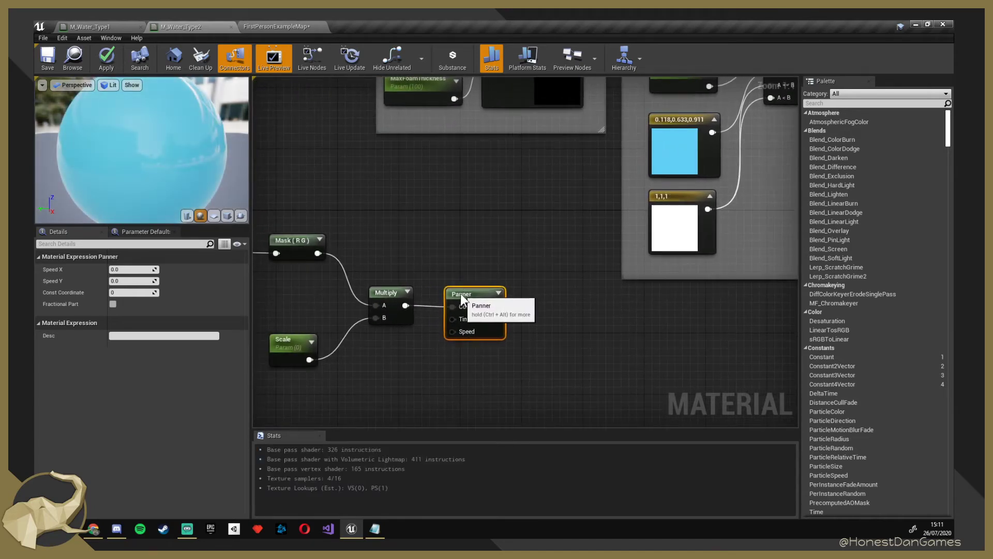
Connect the Panner output to the UVs of a new Texture Sample node.
drag(461, 293, 523, 276)
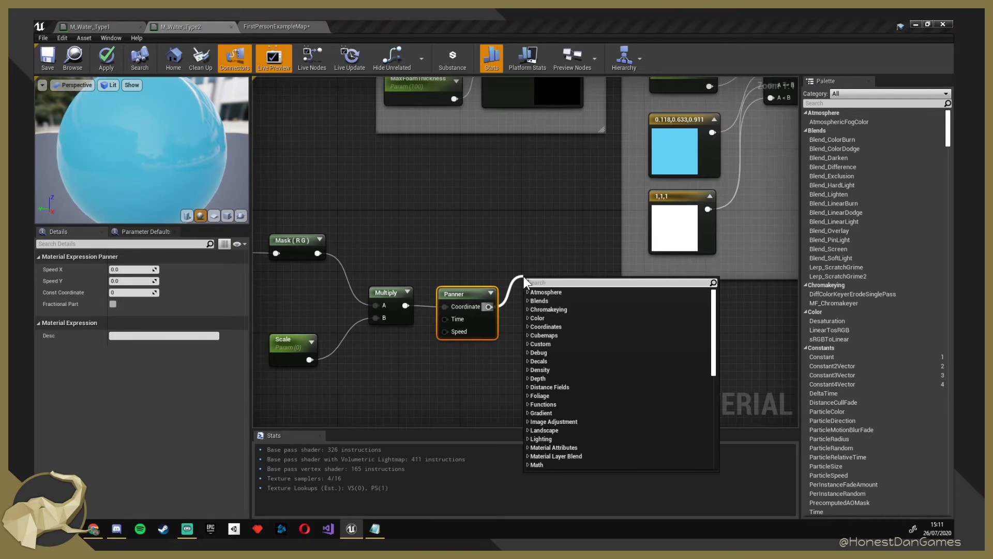
text(Text)
key(Return)
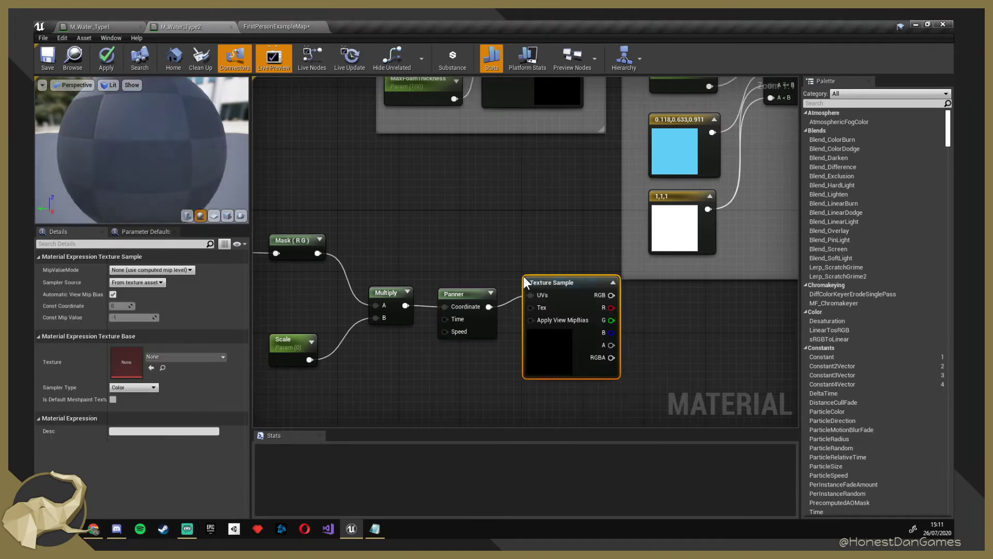
Try to assign a water texture to the Texture Sample node.
click(172, 356)
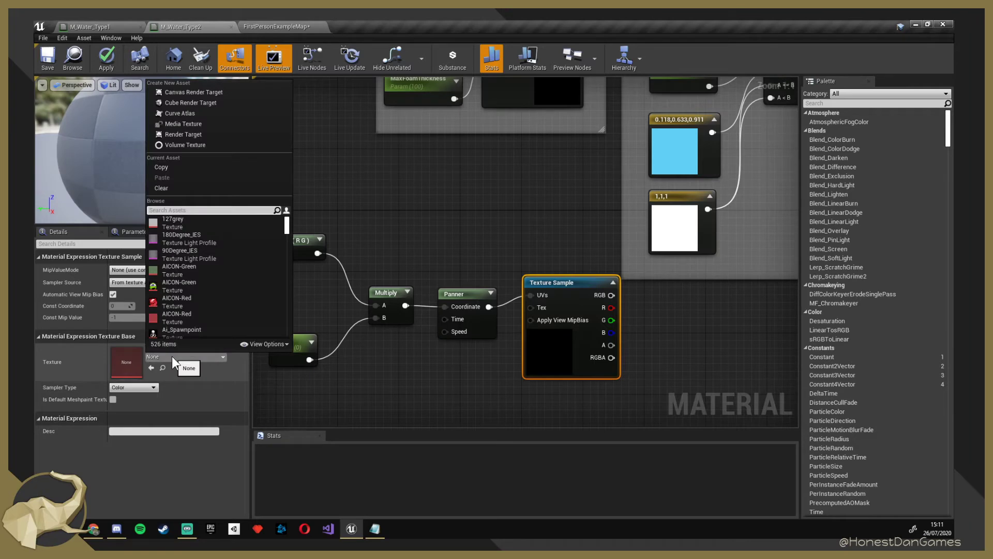
text(wate)
key(Return)
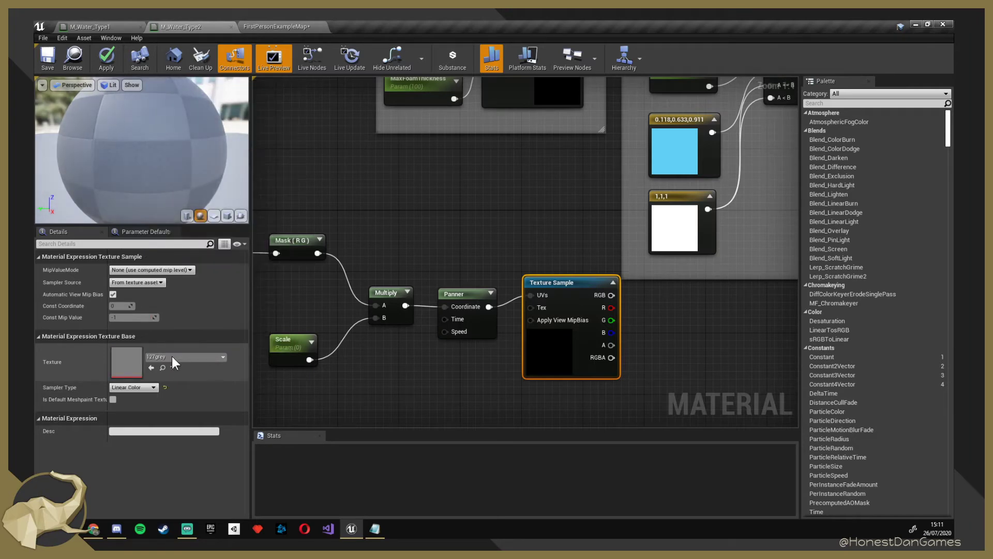
Assign the T_Perlin_Noise_M texture to the Texture Sample node and place the node in line with the Panner.
click(172, 355)
text(noise)
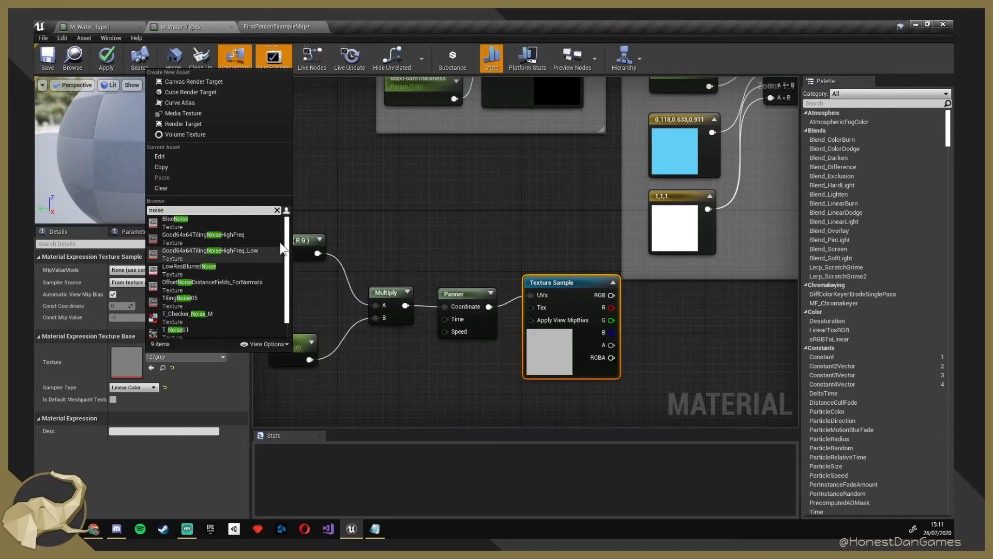
scroll(290, 250, down, 1)
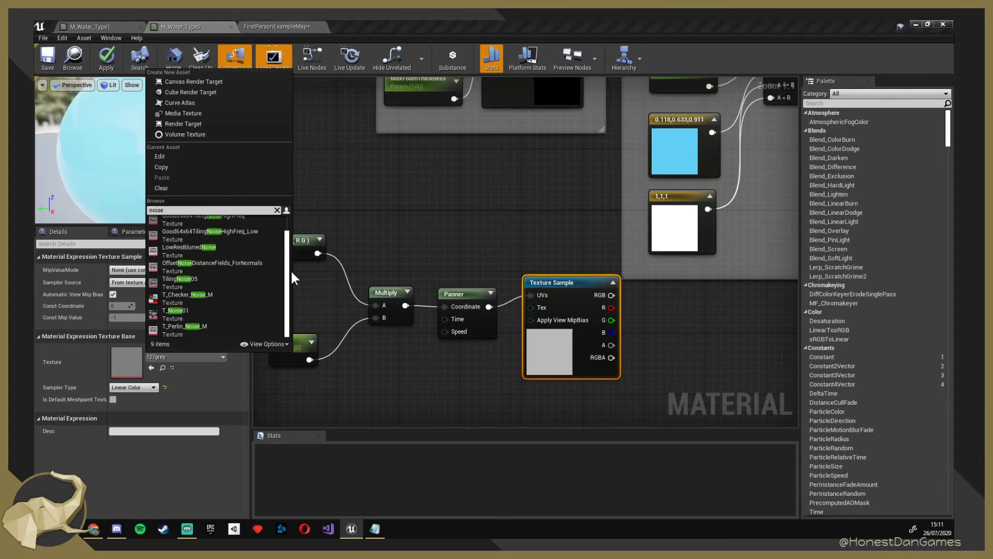
click(220, 326)
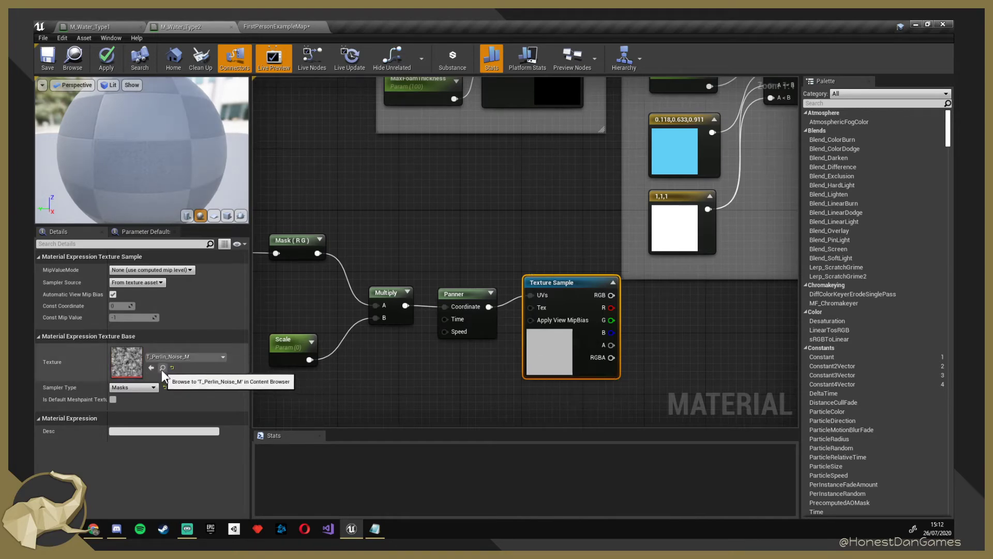
right_drag(673, 344, 650, 361)
drag(527, 300, 517, 311)
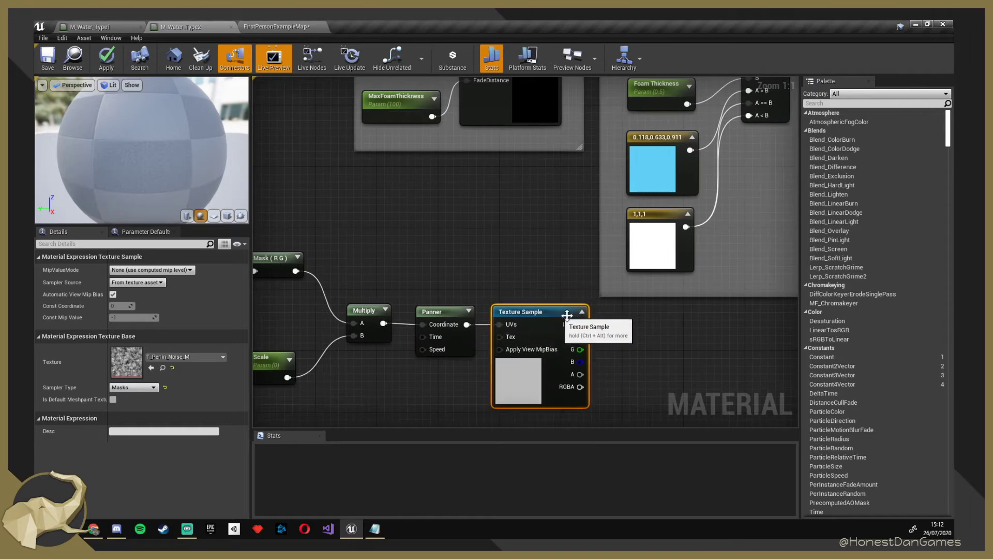
Move the whole chain from Absolute World Position to Texture Sample farther away from the foam threshold group.
scroll(543, 331, down, 4)
right_drag(557, 346, 670, 290)
drag(676, 344, 385, 216)
drag(601, 257, 498, 274)
click(516, 240)
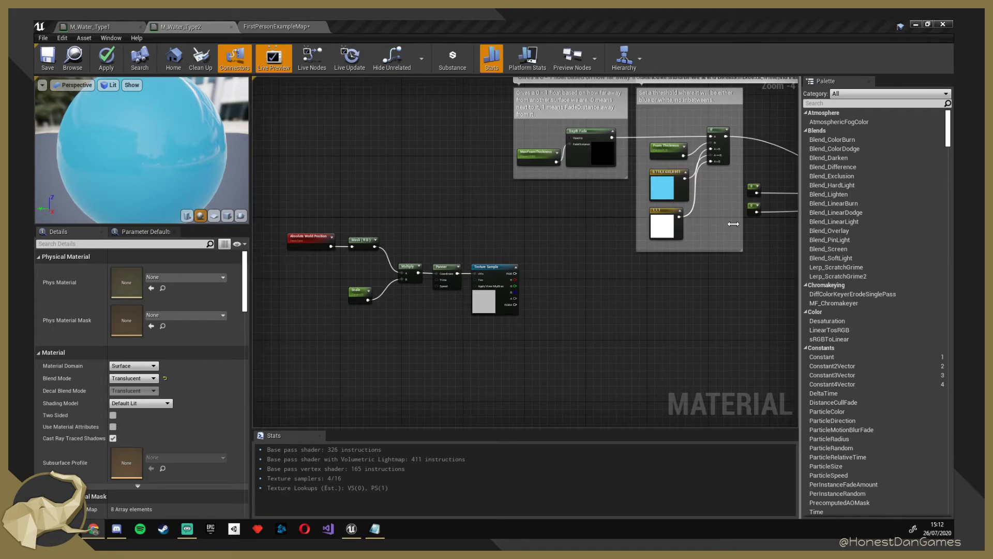
Feed the Texture Sample's red output into a new Multiply node below the Depth Fade group.
right_drag(662, 290, 582, 350)
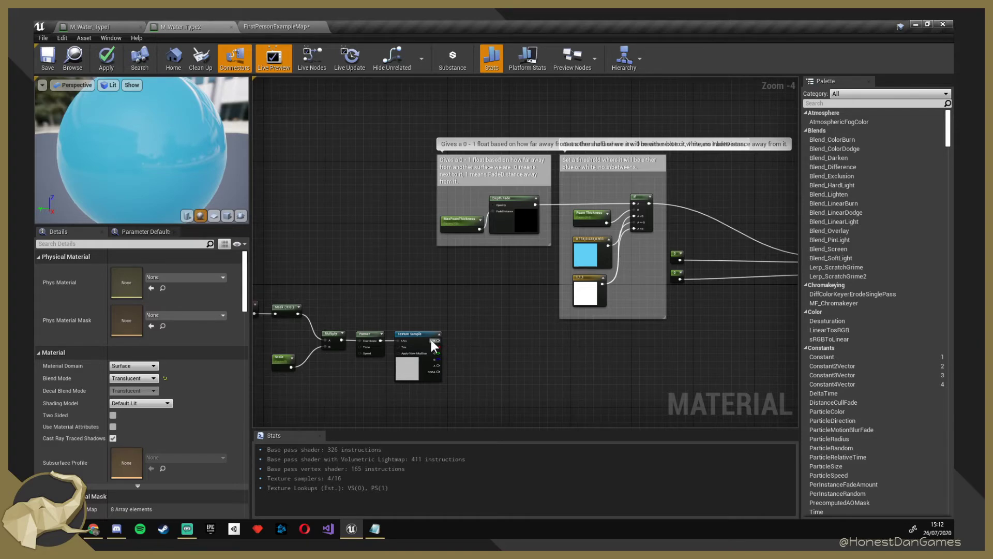
drag(438, 346, 497, 269)
text(multiply)
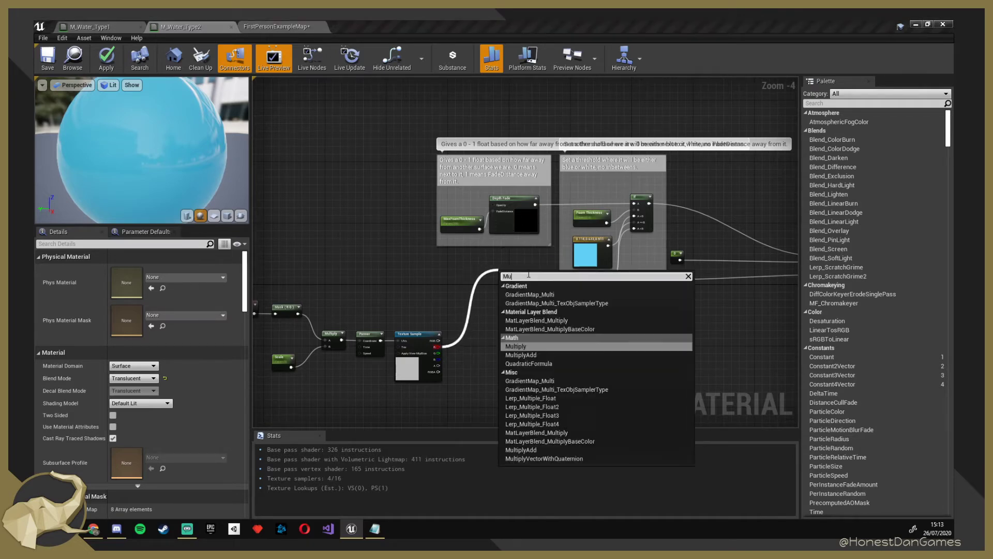
key(Return)
Move the Depth Fade group away from the threshold group and route its output through the new Multiply into the If node's A input.
click(430, 176)
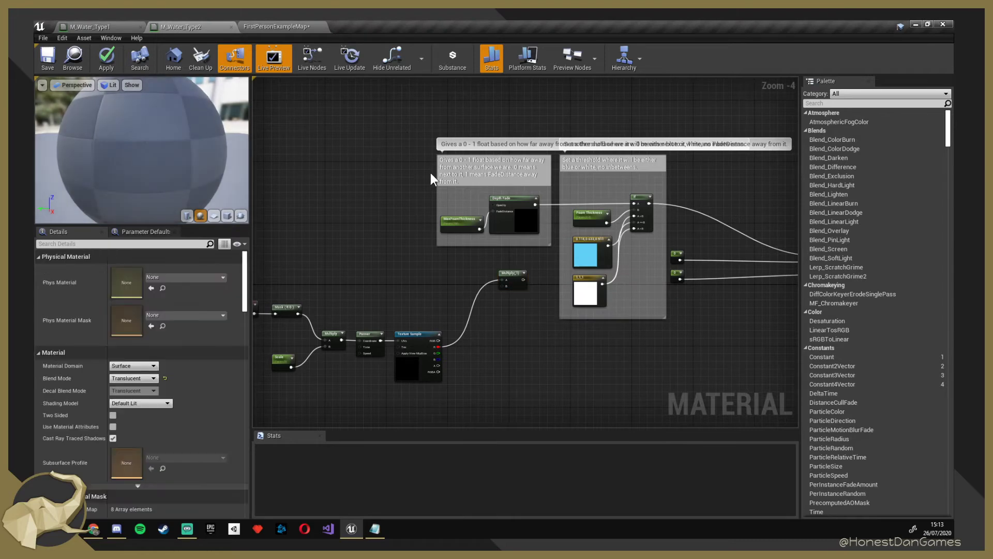
click(448, 169)
click(416, 200)
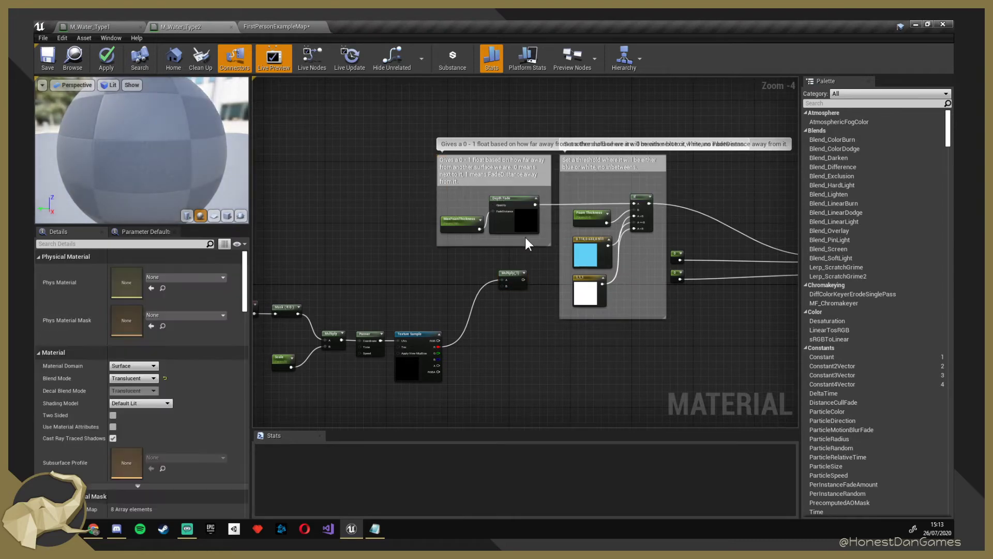
drag(482, 179, 404, 179)
drag(514, 270, 501, 250)
drag(457, 205, 633, 204)
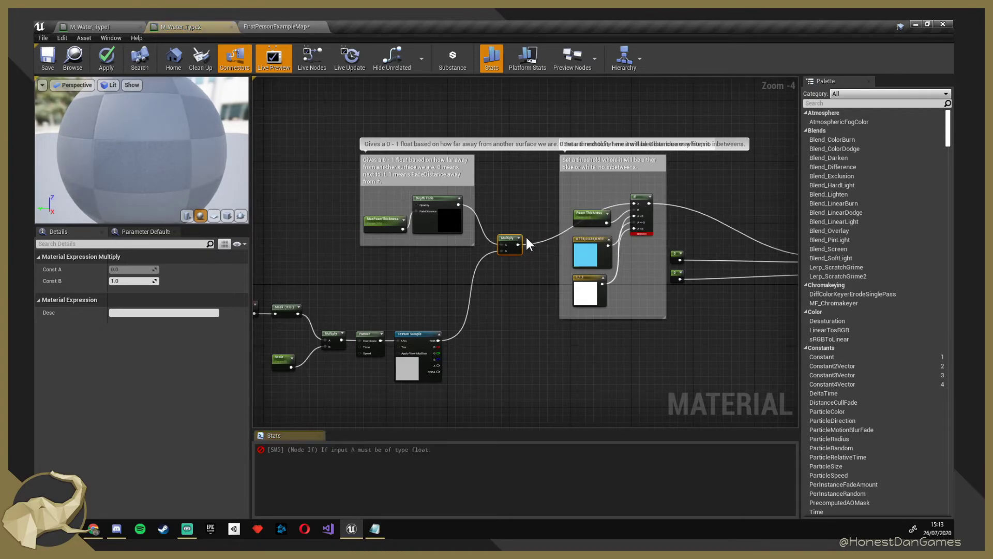
Place the Multiply between the two commented groups and connect the Texture Sample's R output to its B input.
drag(512, 237, 526, 199)
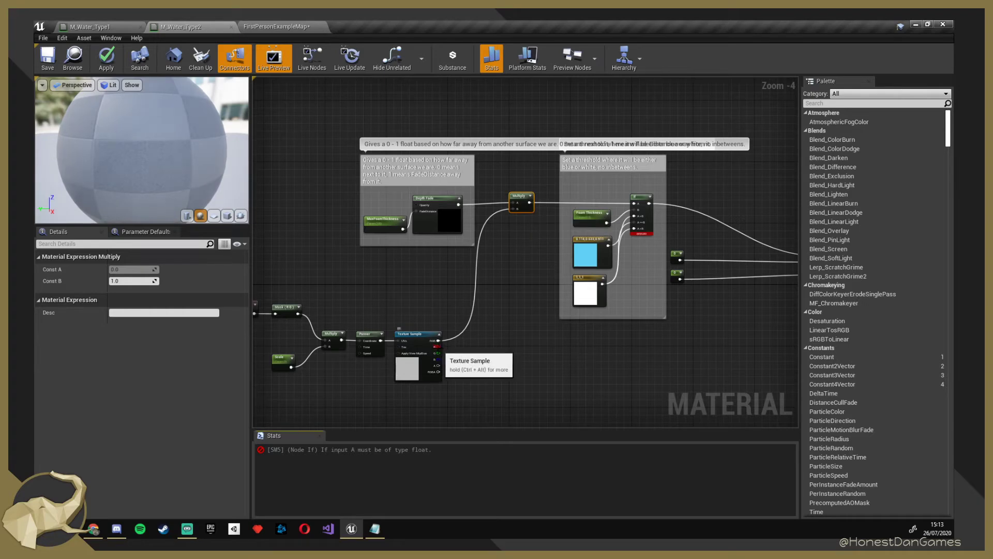
drag(438, 347, 512, 206)
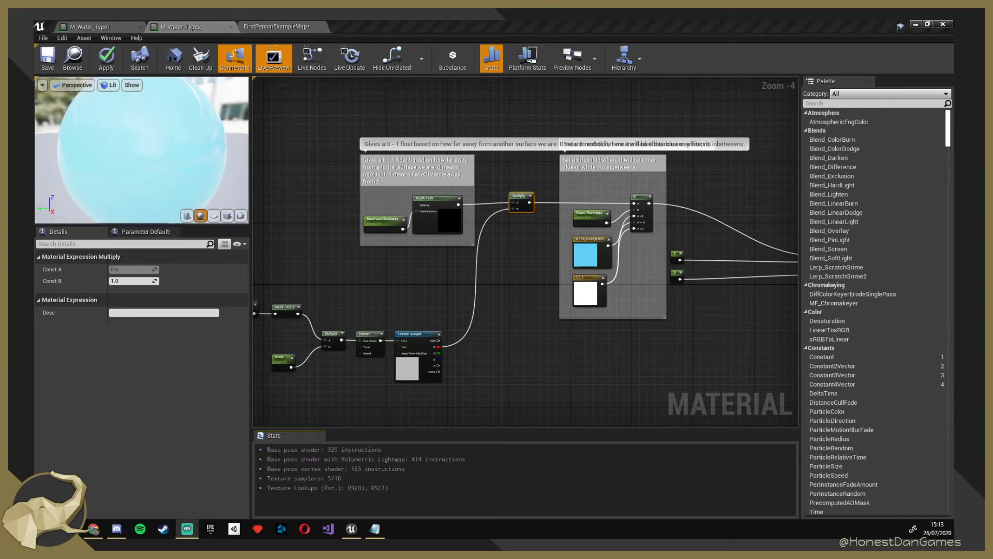
right_drag(636, 337, 534, 346)
right_drag(404, 253, 446, 262)
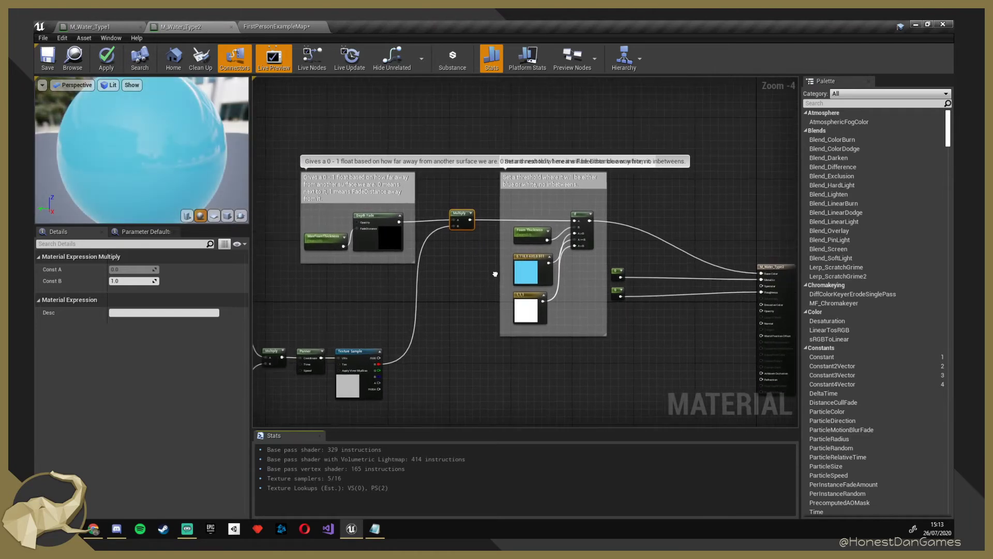
drag(464, 215, 464, 220)
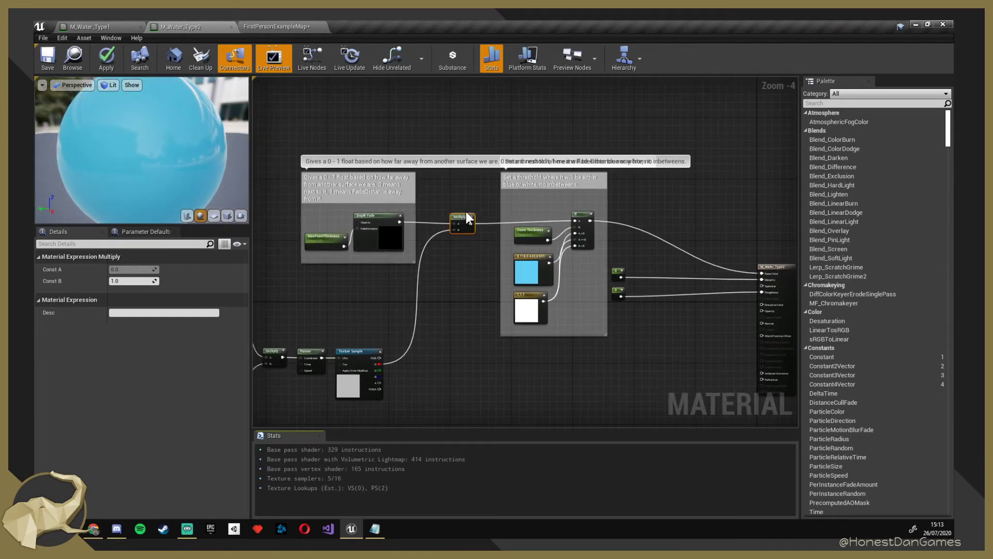
Nudge the Multiply node between the two commented groups slightly closer to the foam threshold group.
drag(461, 218, 465, 218)
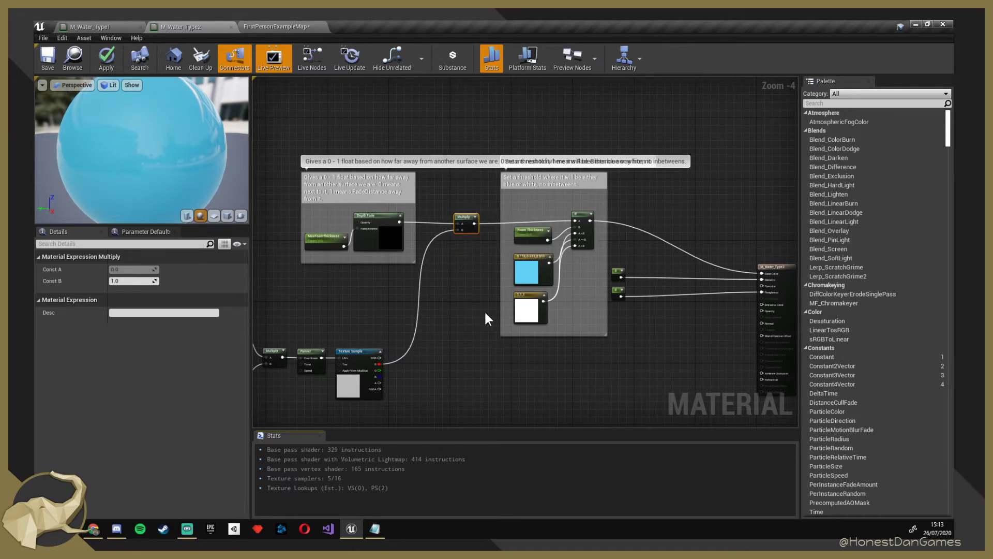
scroll(525, 334, up, 4)
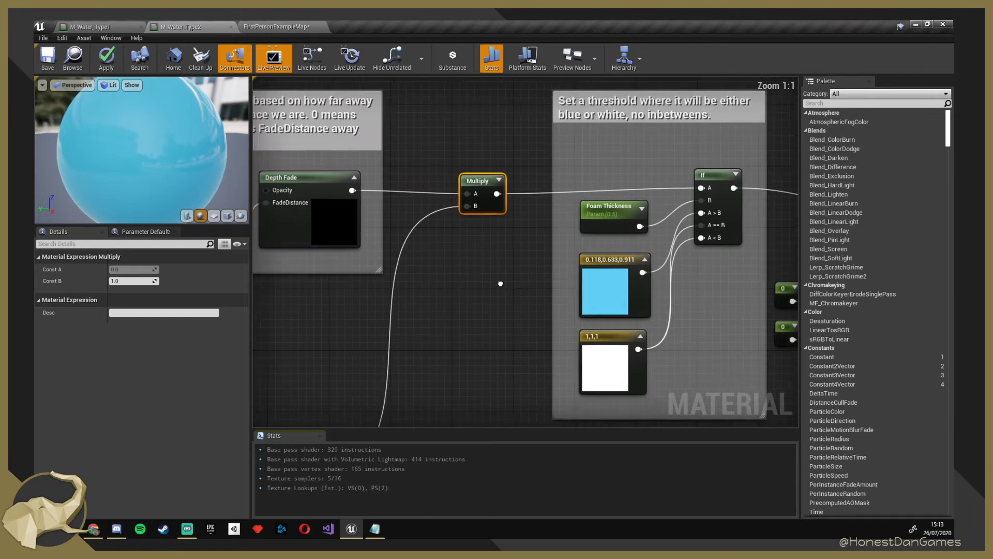
right_drag(500, 284, 474, 383)
scroll(569, 208, down, 1)
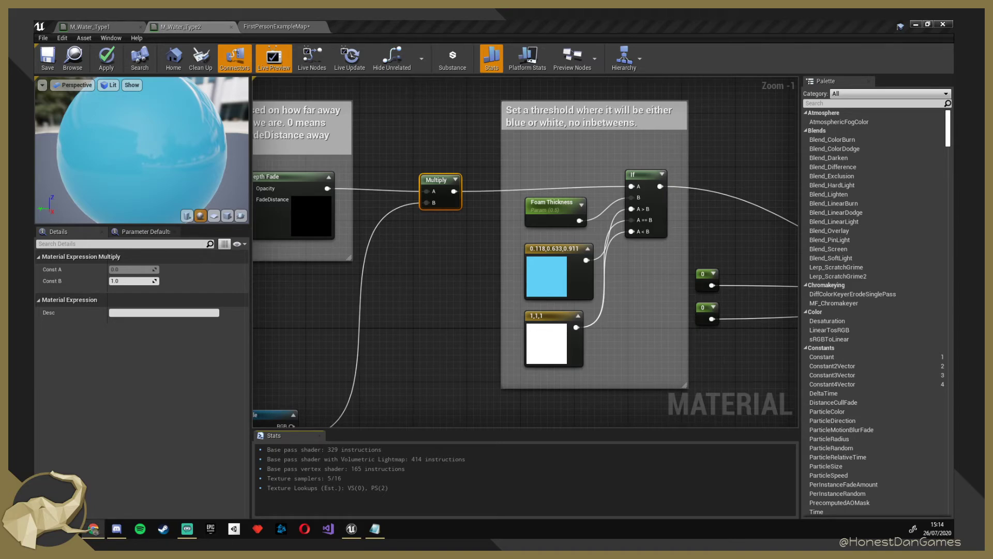
Move the Scale parameter farther away from its Multiply node and set its default value to 0.01.
right_drag(489, 316, 770, 219)
click(471, 336)
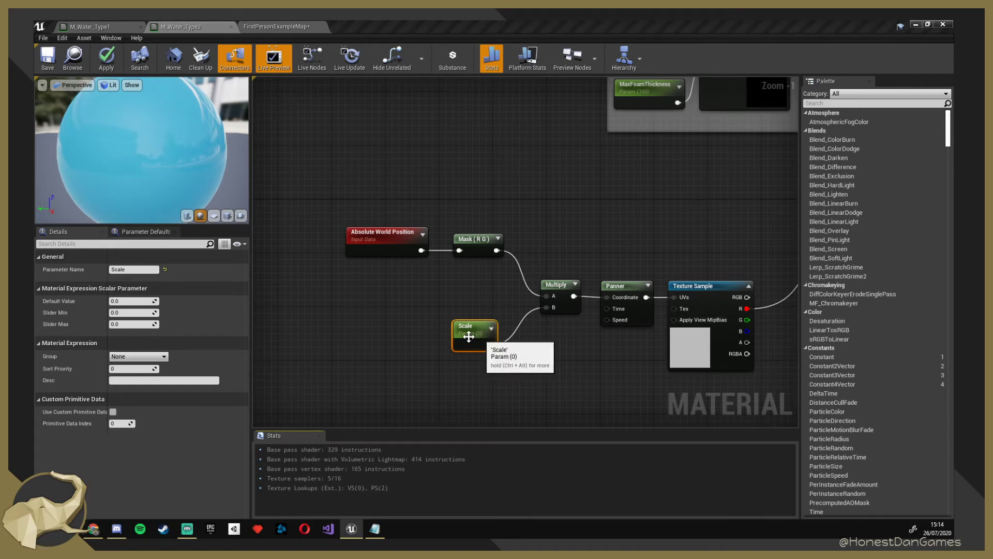
drag(481, 336, 280, 323)
click(124, 302)
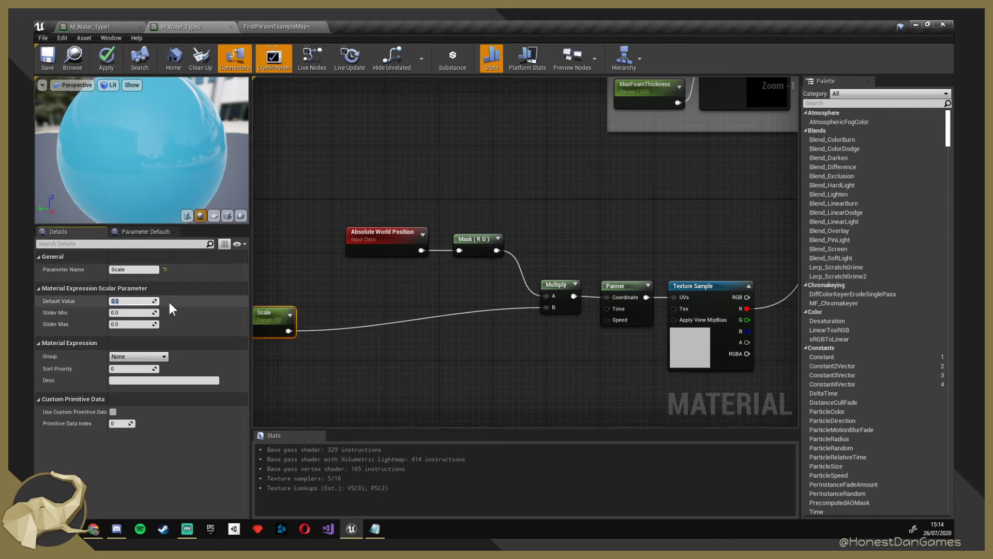
text(0.01)
key(Return)
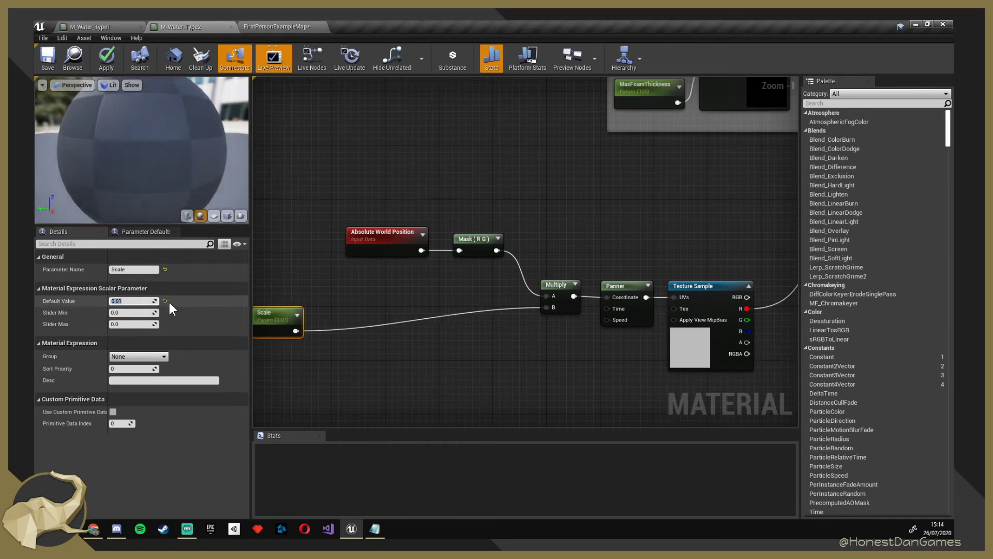
click(429, 342)
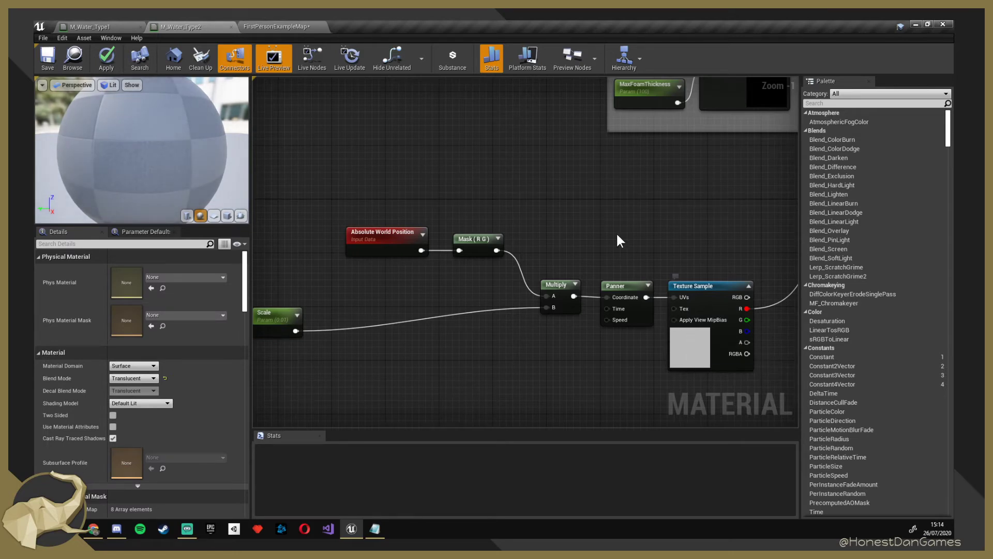
Save the M_Water_Type2 material.
right_drag(627, 232, 598, 219)
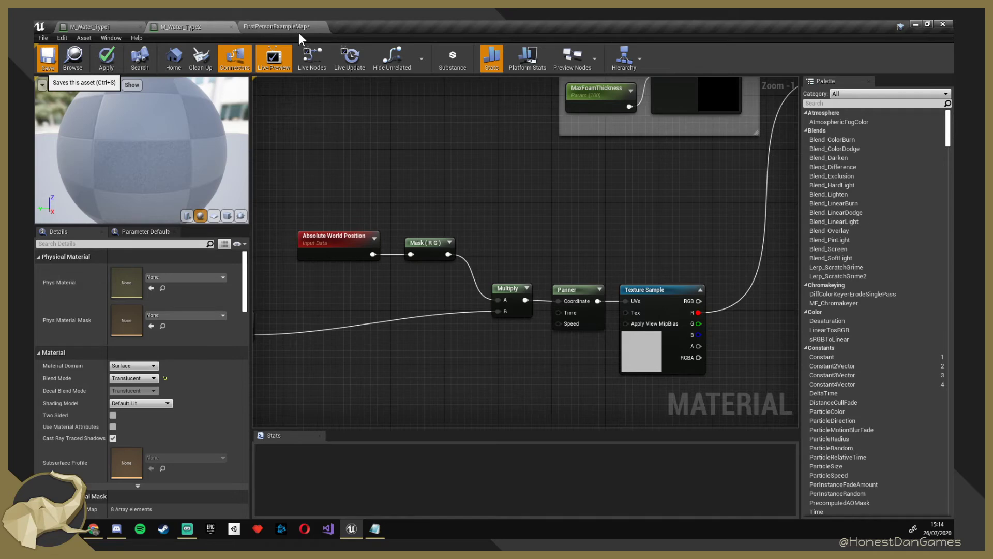
key(ctrl+s)
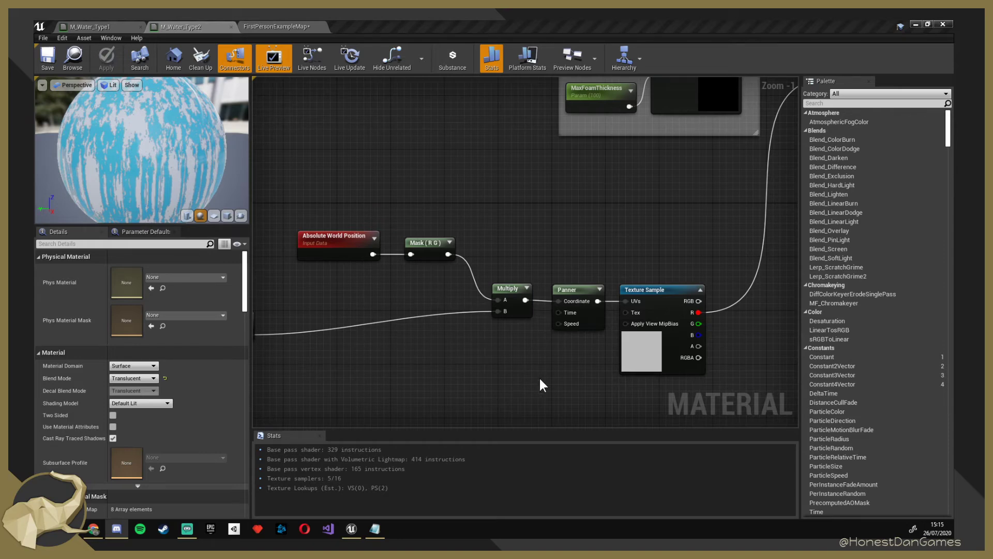
right_drag(539, 383, 495, 371)
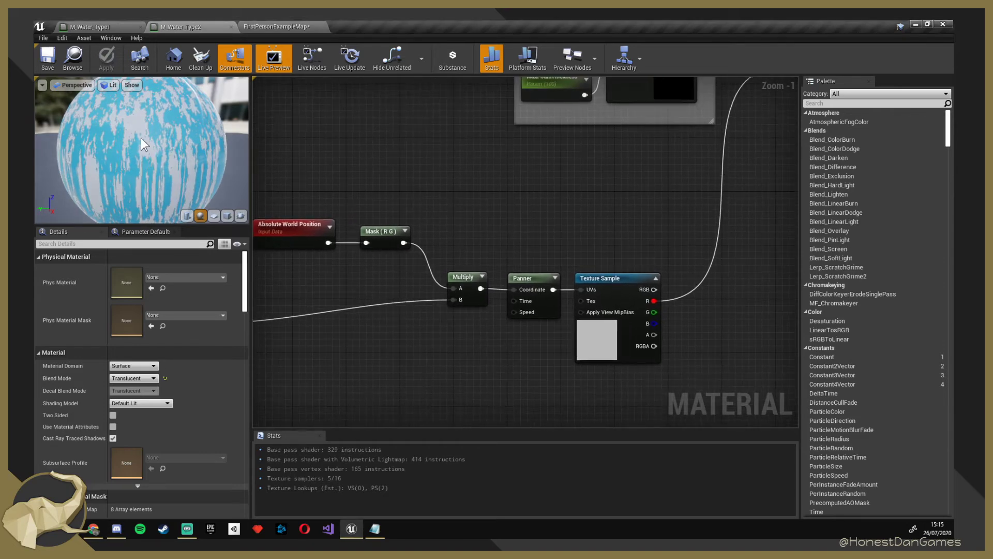
Examine the foam pattern on the Plane2 water pool in FirstPersonExampleMap from several angles.
click(275, 27)
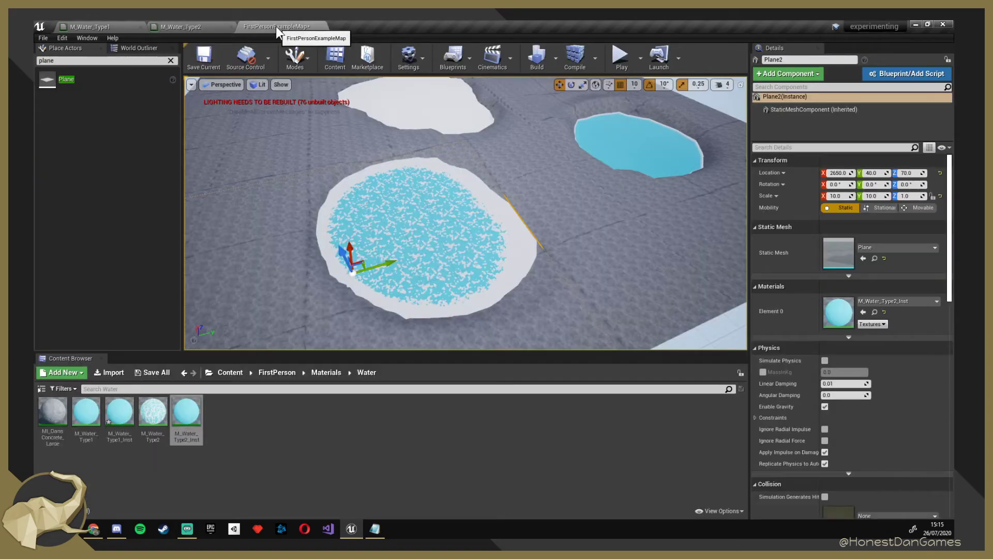
right_drag(466, 213, 442, 226)
key(w)
key(s)
key(w)
key(w)
key(s)
key(s)
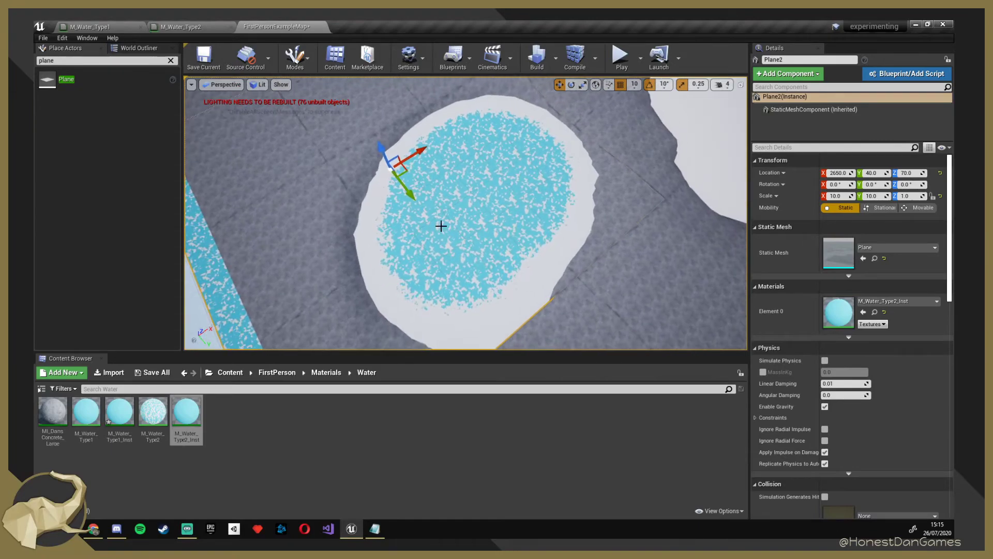
key(a)
right_drag(424, 169, 554, 134)
key(w)
key(s)
mouse_move(446, 189)
right_down()
mouse_move(445, 147)
mouse_move(446, 230)
mouse_move(445, 189)
right_up()
key(w)
key(s)
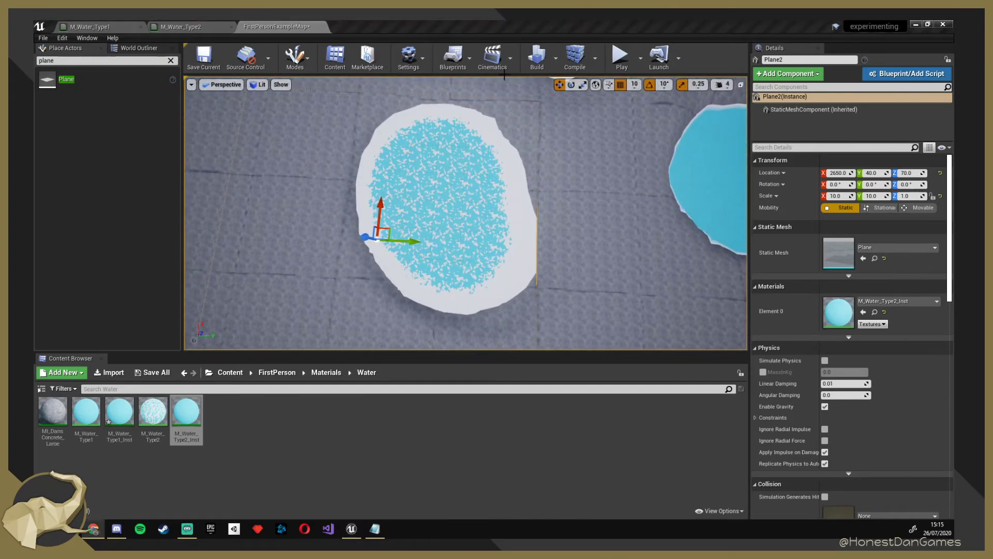
Return to the M_Water_Type2 graph and set the Panner's Speed X and Speed Y to 0.05.
click(191, 26)
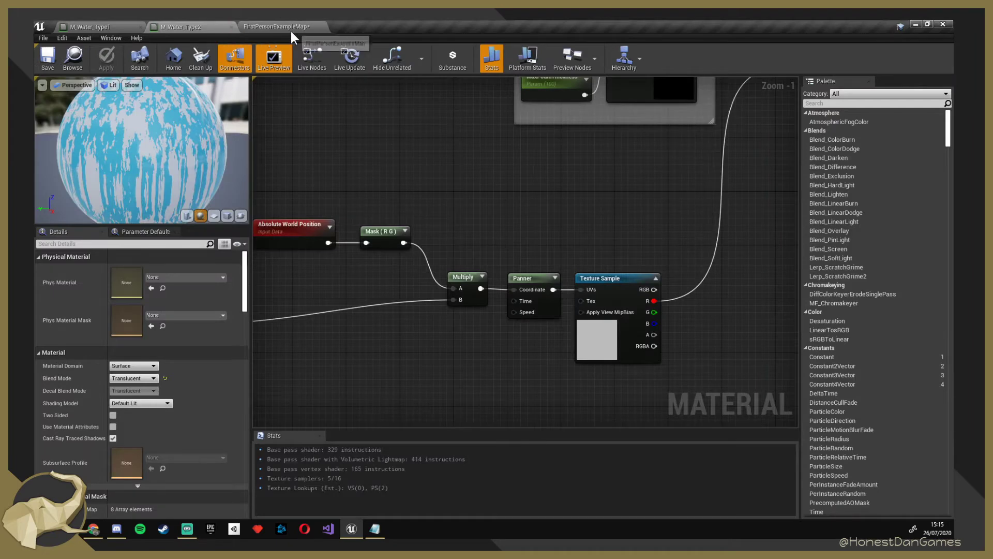
right_drag(394, 181, 415, 161)
click(552, 262)
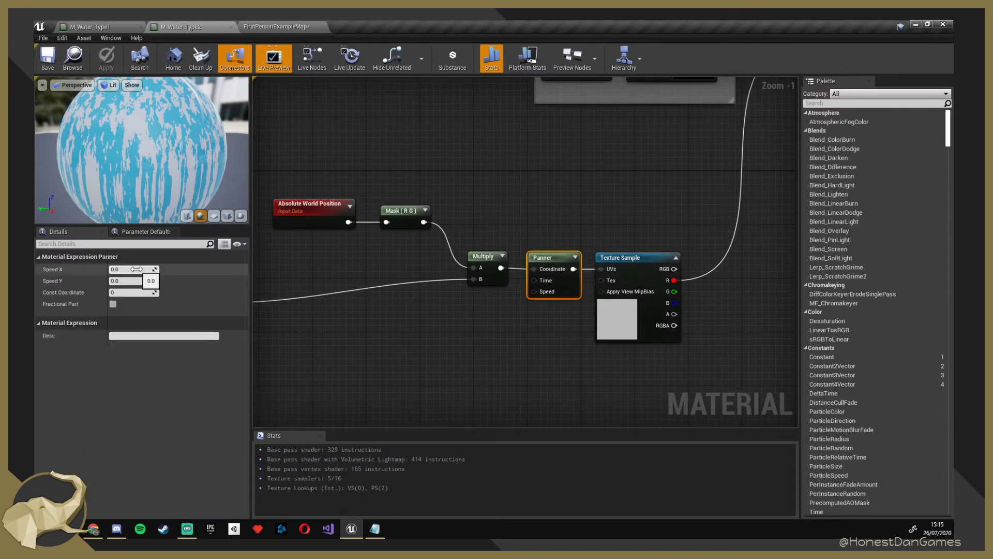
click(130, 269)
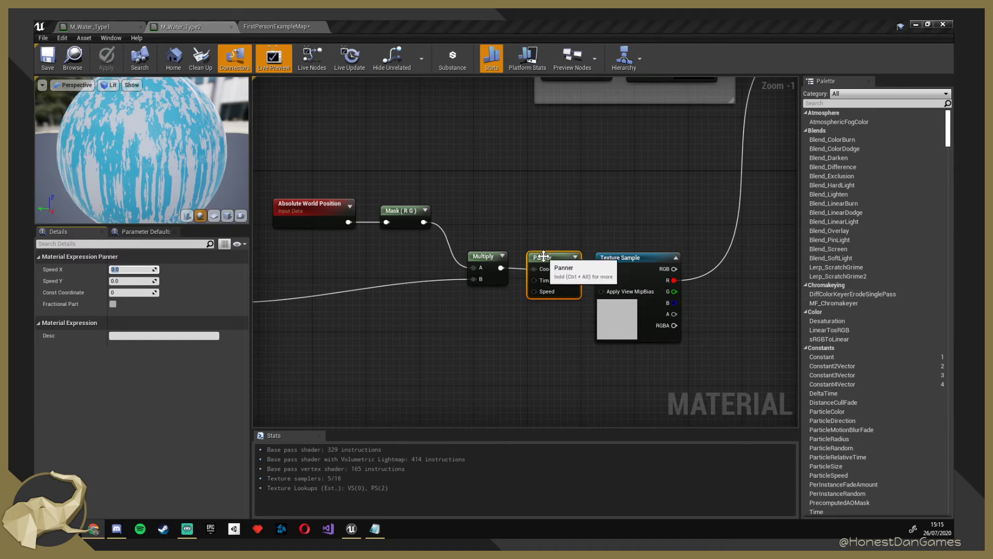
click(543, 257)
click(131, 270)
text(5)
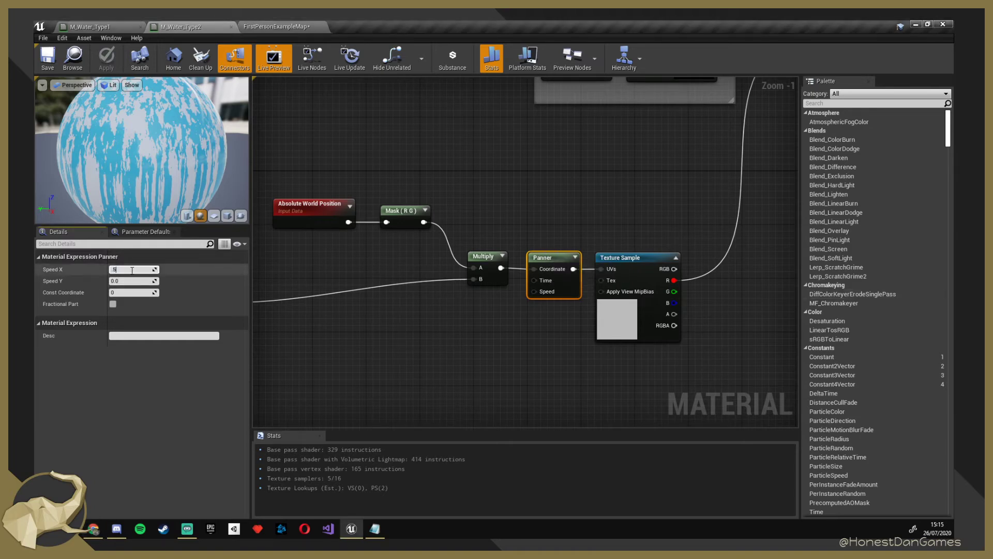
text(05)
key(Tab)
text(.05)
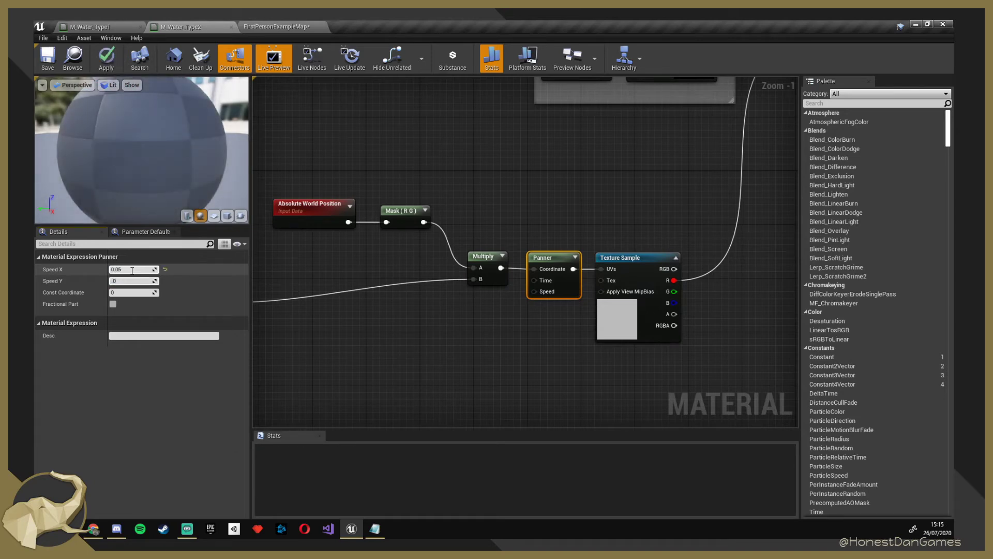
key(Return)
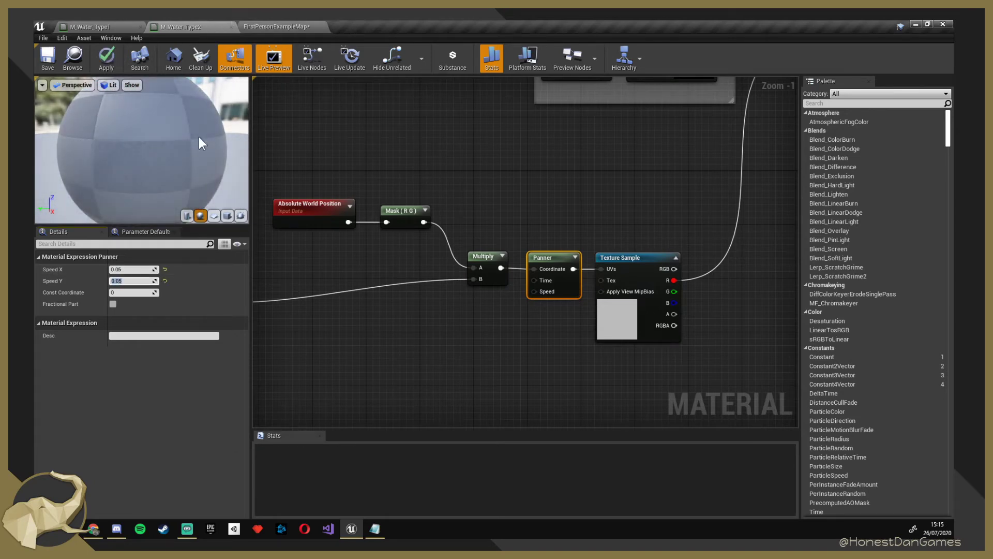
Save the material with the Panner's new speed values.
click(336, 158)
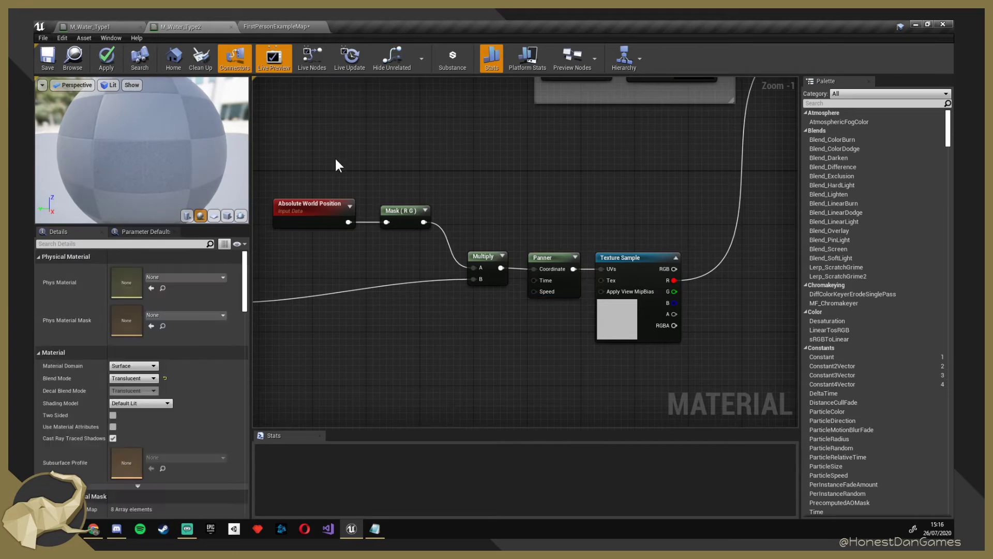
click(48, 57)
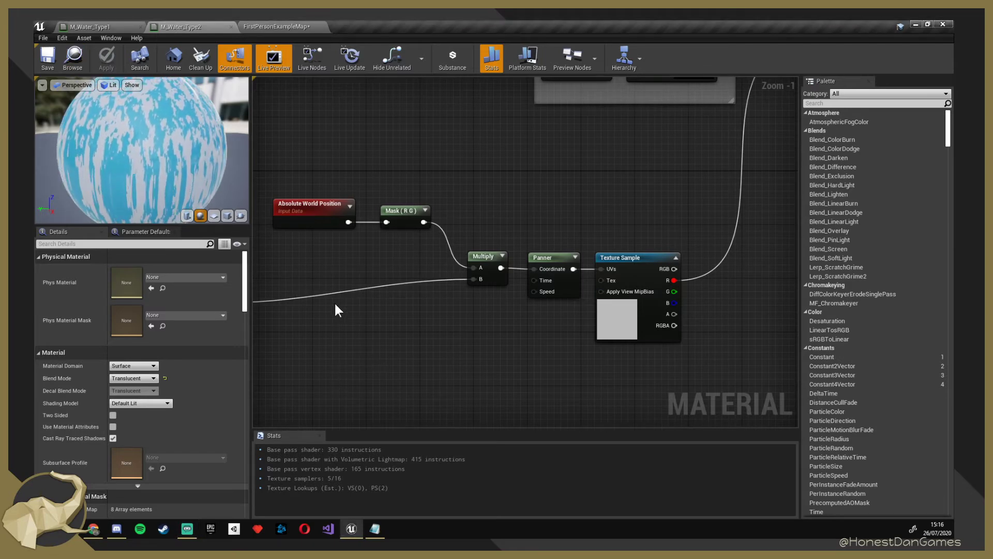
right_drag(357, 264, 380, 282)
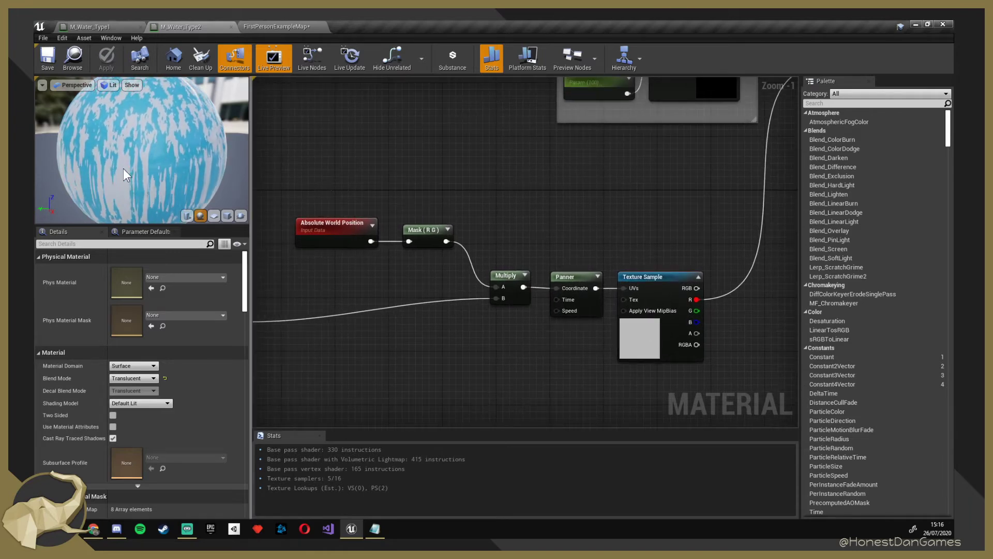
Return to FirstPersonExampleMap and examine the panning foam on the Plane2 pool up close.
click(97, 26)
click(278, 27)
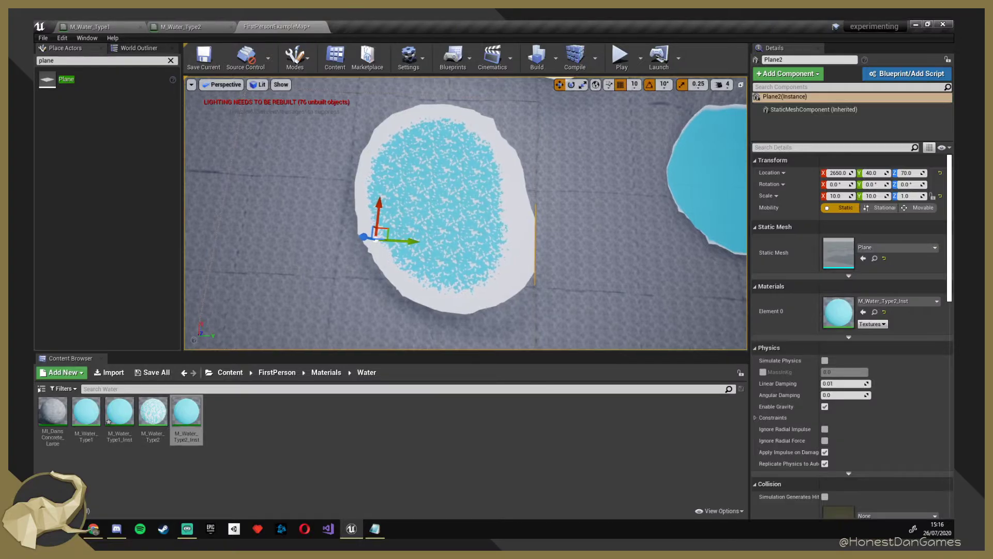
key(w)
right_drag(465, 213, 403, 212)
key(s)
key(s)
right_drag(473, 265, 473, 264)
key(w)
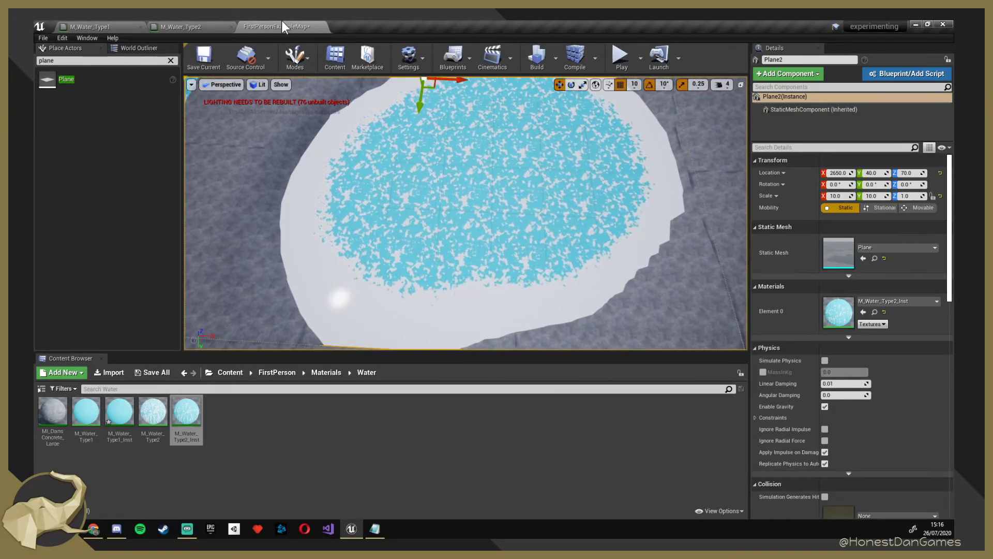
Open the M_Water_Type2_Inst material instance and float its editor window beside the pool in the level viewport.
double_click(187, 411)
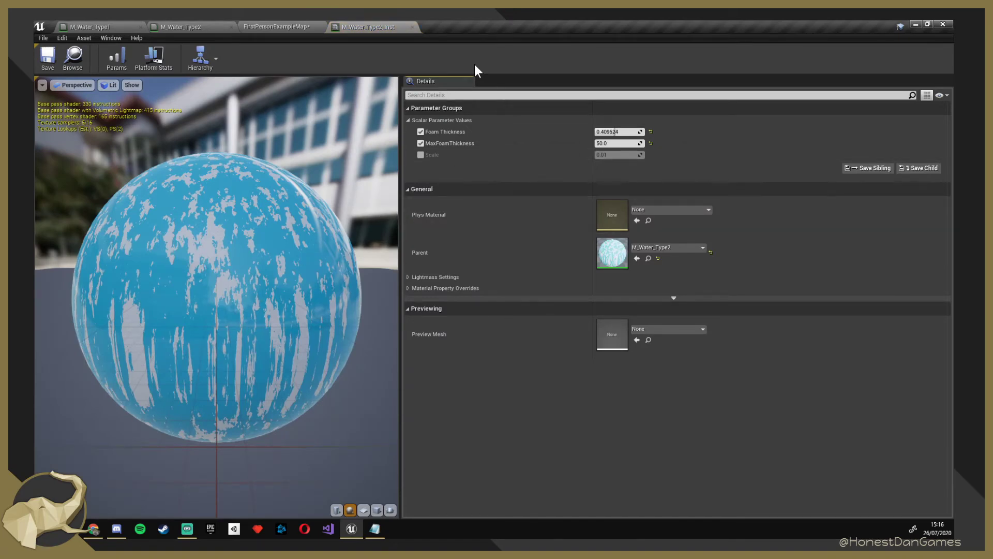
drag(370, 26, 533, 302)
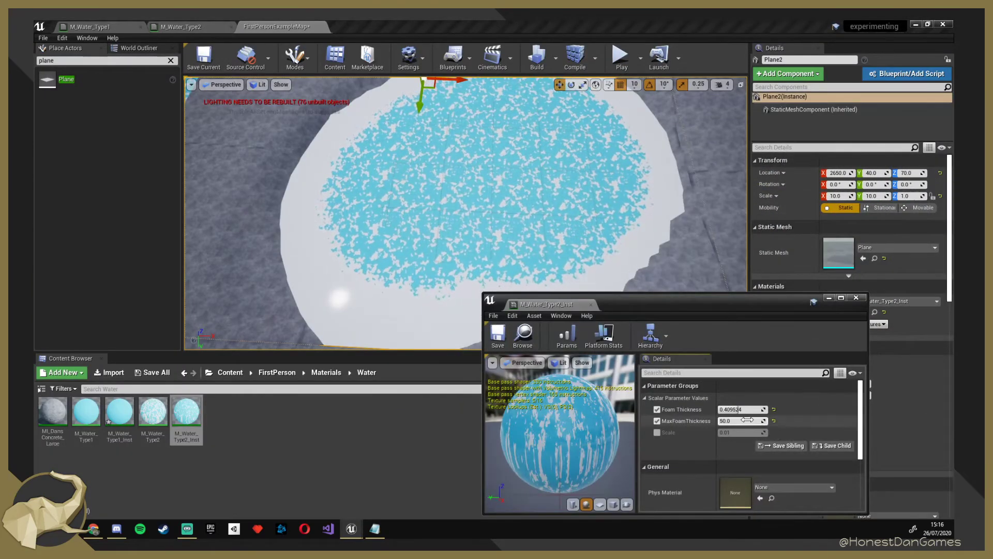
scroll(747, 419, down, 5)
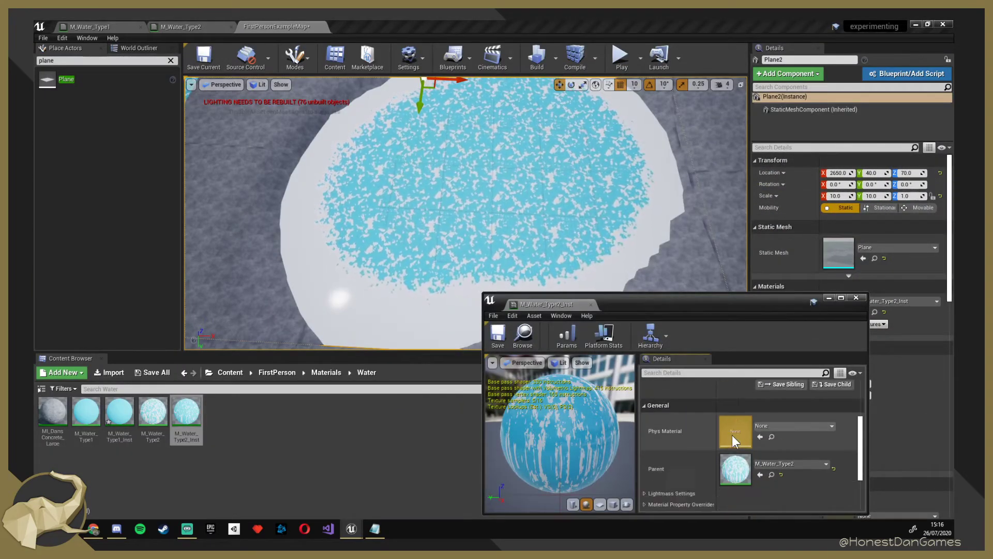
scroll(732, 435, up, 5)
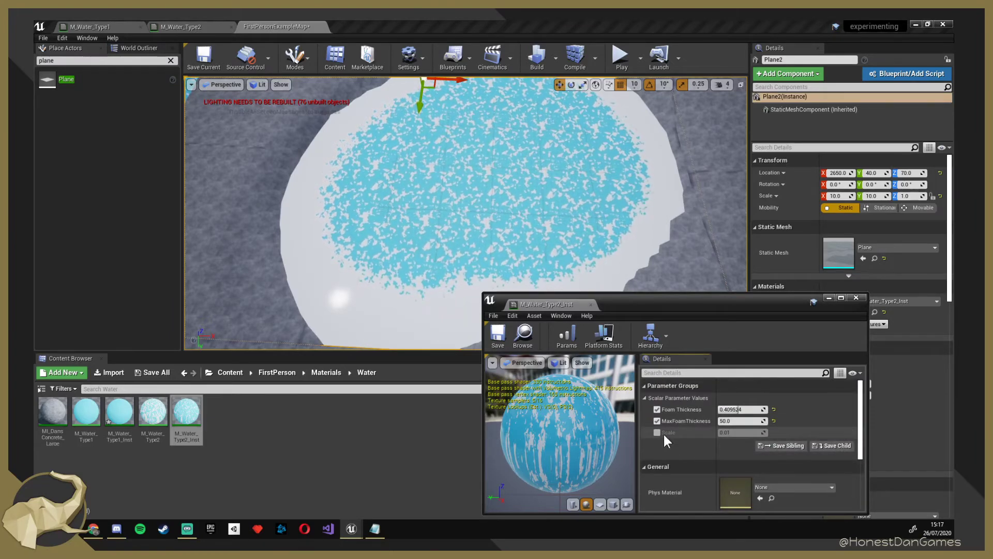
Override the instance's Scale parameter with 0.000477 and set Foam Thickness to 0.333334.
mouse_move(735, 433)
mouse_down()
mouse_move(753, 432)
mouse_move(709, 433)
mouse_move(733, 409)
mouse_move(746, 432)
mouse_up()
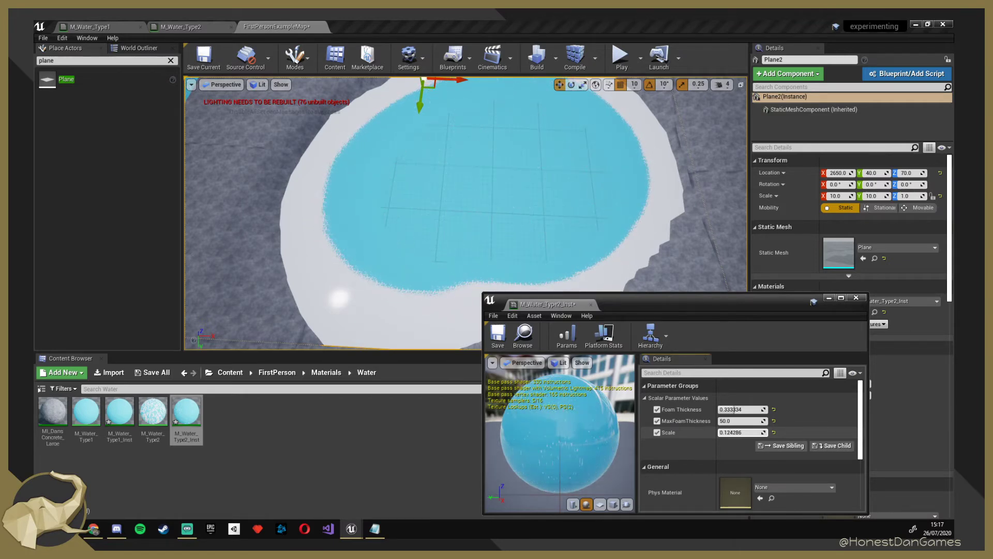
mouse_move(742, 432)
mouse_down()
mouse_move(725, 432)
mouse_move(733, 431)
mouse_up()
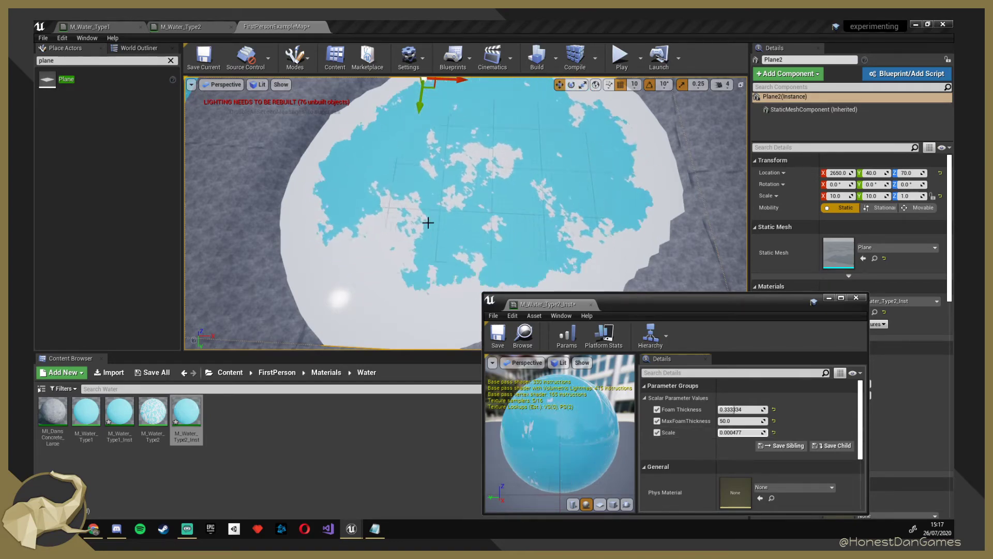
Scale the Plane2 water surface along X to 7.25.
right_drag(428, 222, 424, 259)
key(s)
key(w)
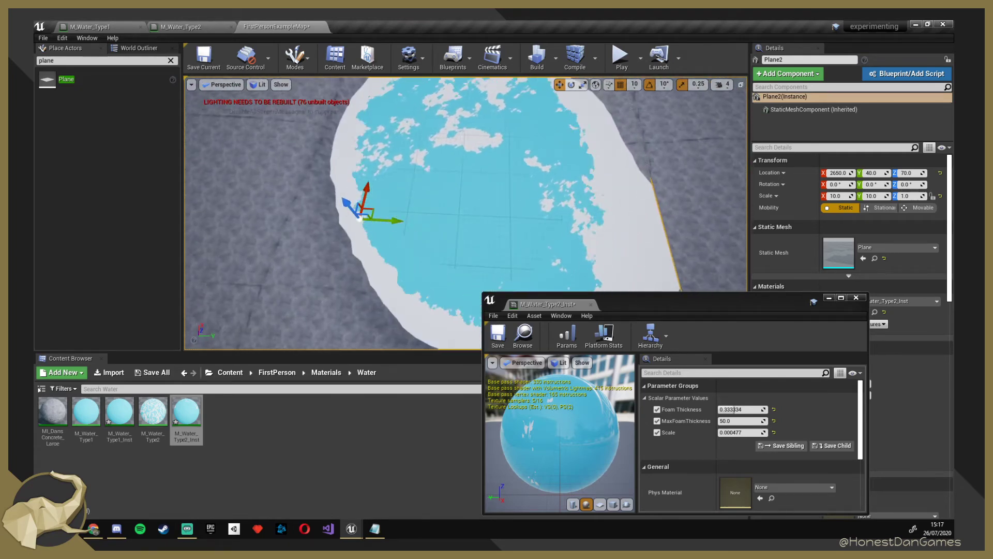
key(d)
right_drag(351, 211, 308, 243)
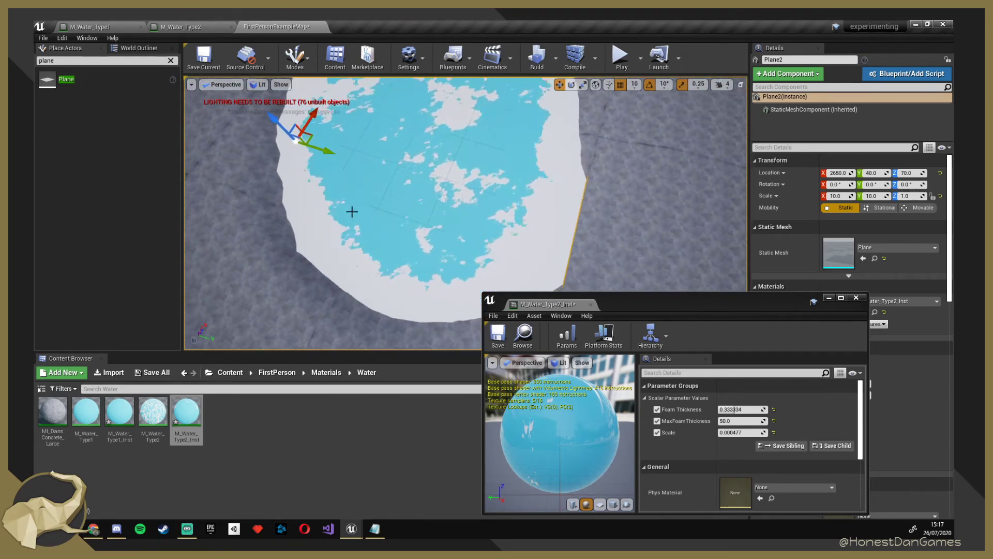
right_drag(552, 238, 486, 221)
key(s)
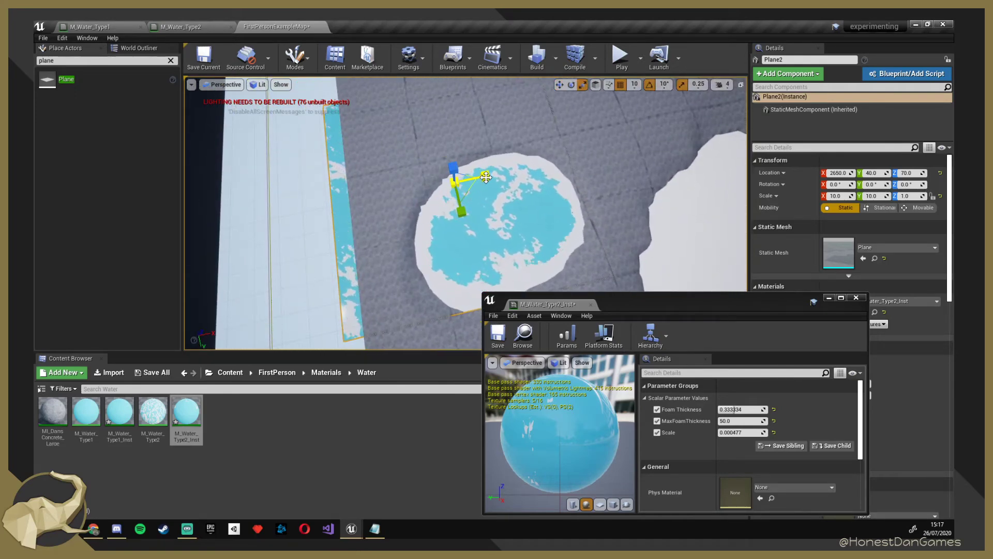
drag(486, 178, 478, 179)
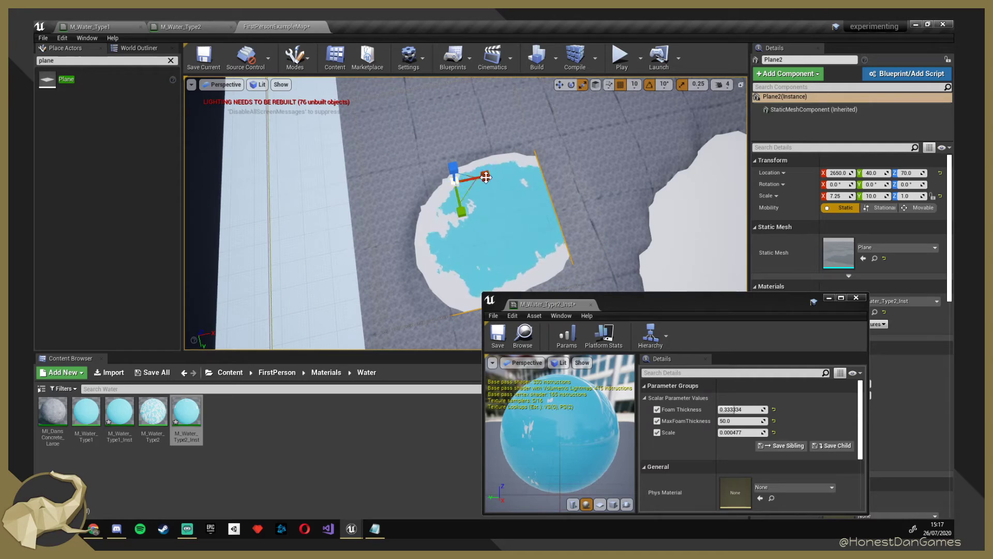
Move the Plane2 water surface over its pool to X 2800 and Y 120.
key(w)
drag(481, 181, 523, 173)
right_drag(539, 208, 668, 233)
key(a)
mouse_move(583, 200)
right_down()
mouse_move(517, 201)
mouse_move(583, 200)
right_up()
key(w)
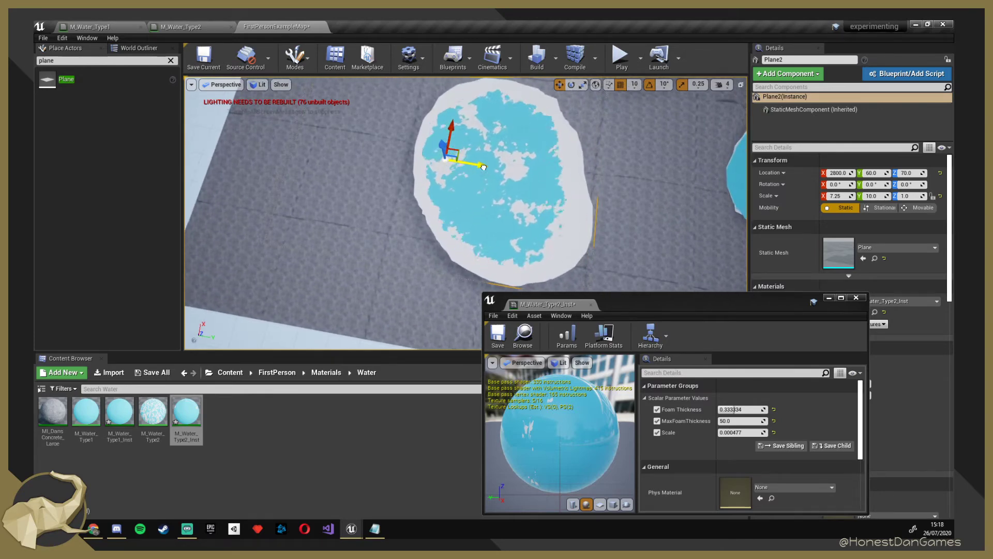
drag(500, 169, 506, 170)
key(d)
right_drag(636, 169, 665, 211)
key(w)
key(s)
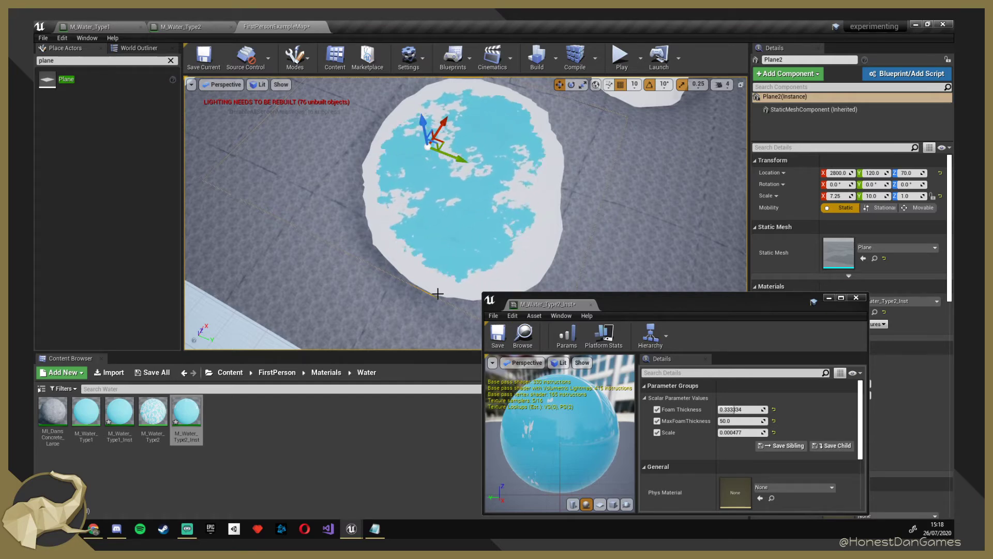
mouse_move(446, 269)
right_down()
mouse_move(460, 232)
mouse_move(453, 208)
mouse_move(519, 216)
mouse_move(464, 232)
mouse_move(450, 256)
mouse_move(485, 251)
mouse_move(401, 299)
mouse_move(430, 293)
mouse_move(453, 270)
right_up()
Move the Scale parameter node in the M_Water_Type2 graph beneath the RG Mask, close to the Multiply node it feeds.
click(182, 26)
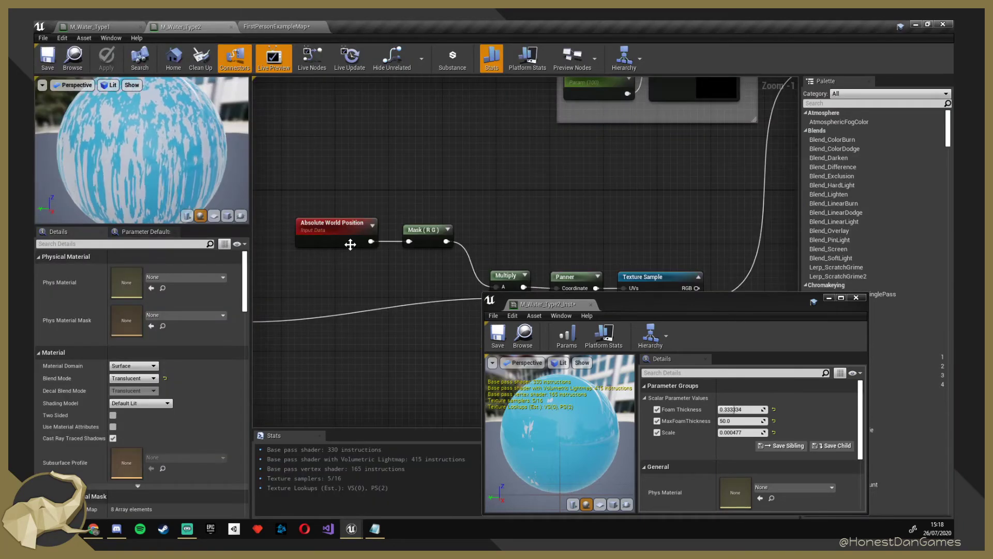
right_drag(369, 275, 488, 208)
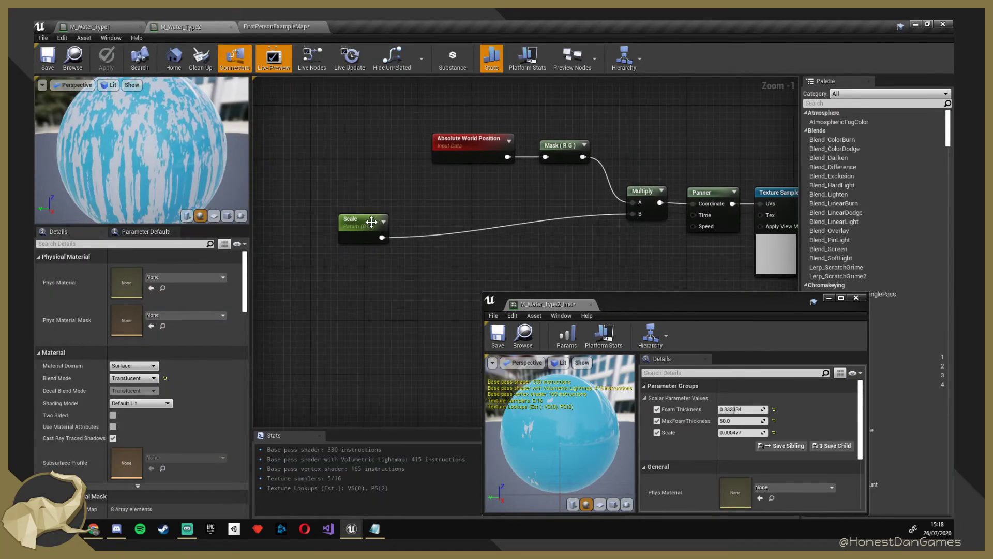
drag(364, 223, 574, 208)
click(465, 139)
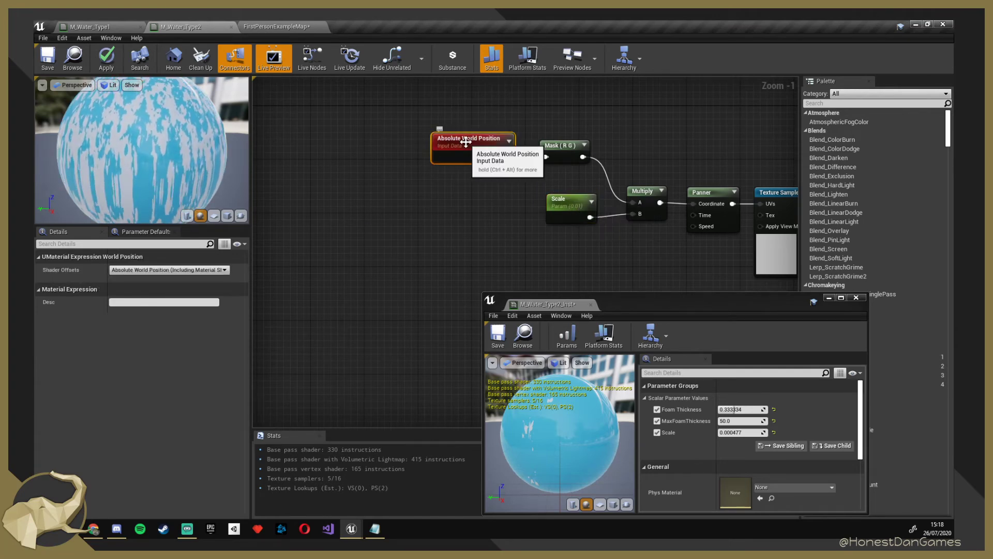
right_drag(519, 218, 458, 257)
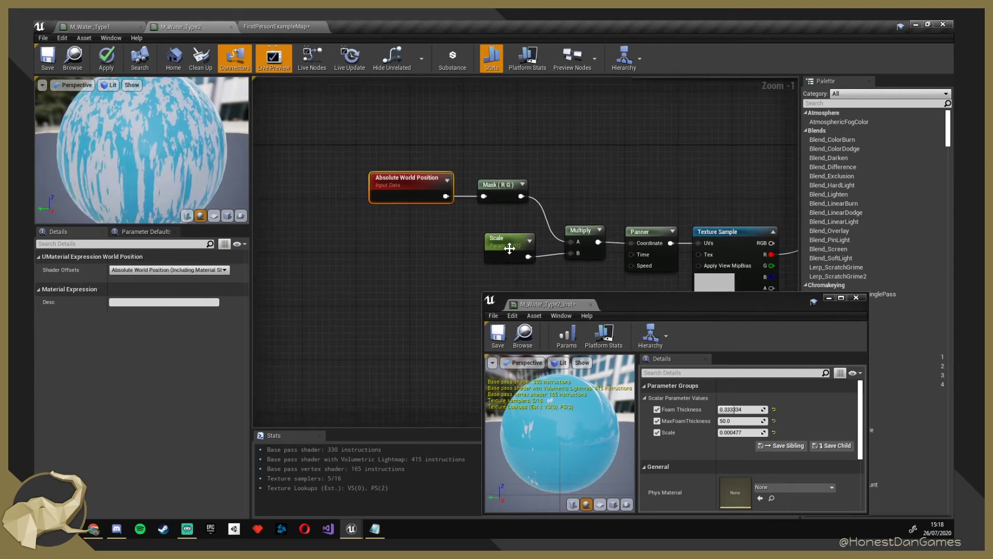
click(505, 237)
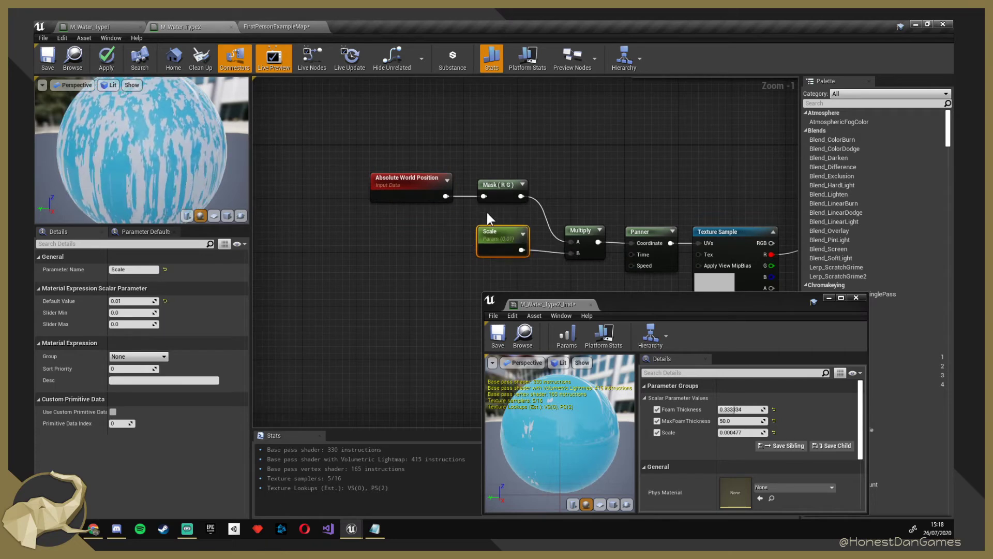
right_drag(496, 211, 470, 210)
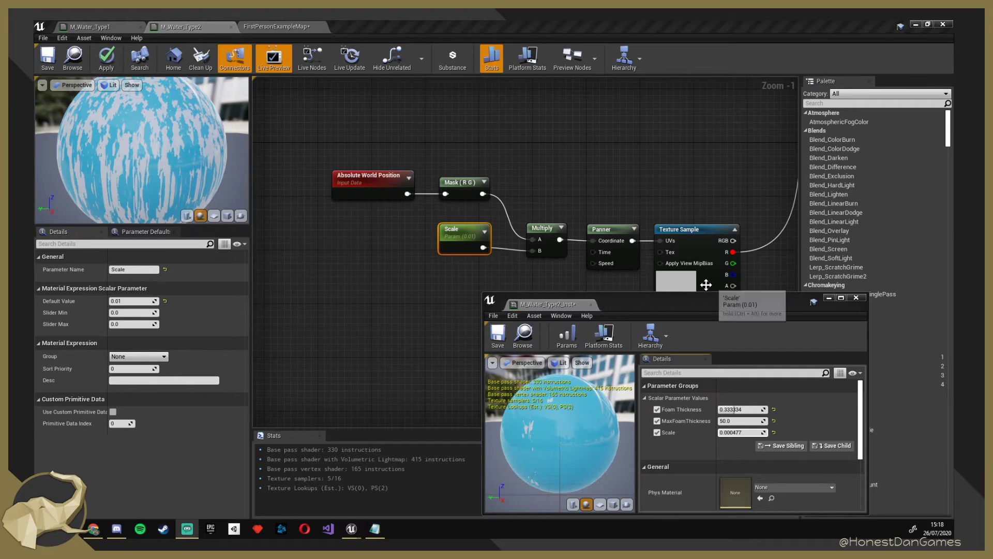
Back in FirstPersonExampleMap, lift Plane2 above the landscape, shift it to Y 140 and lower it into the pool at Z 60.
click(283, 23)
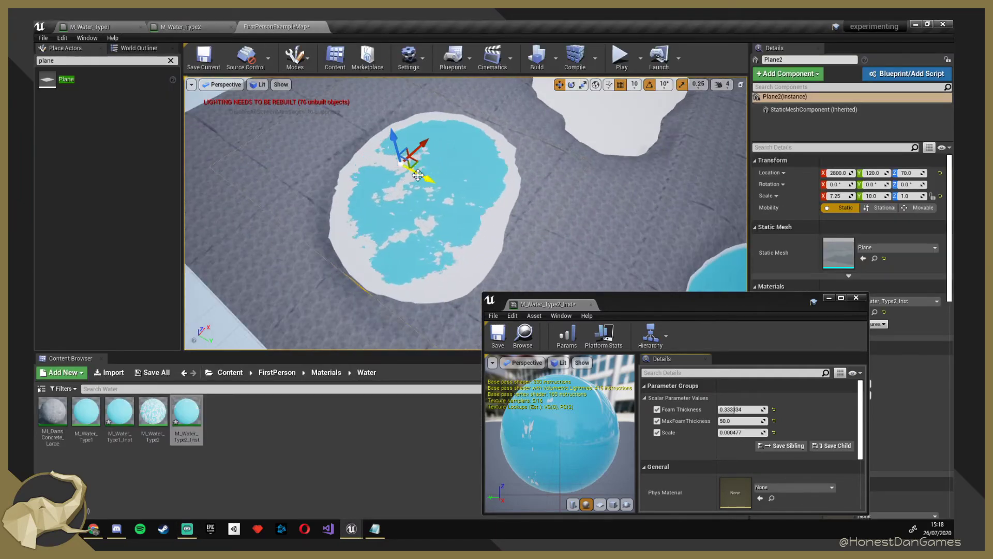
drag(401, 142, 382, 107)
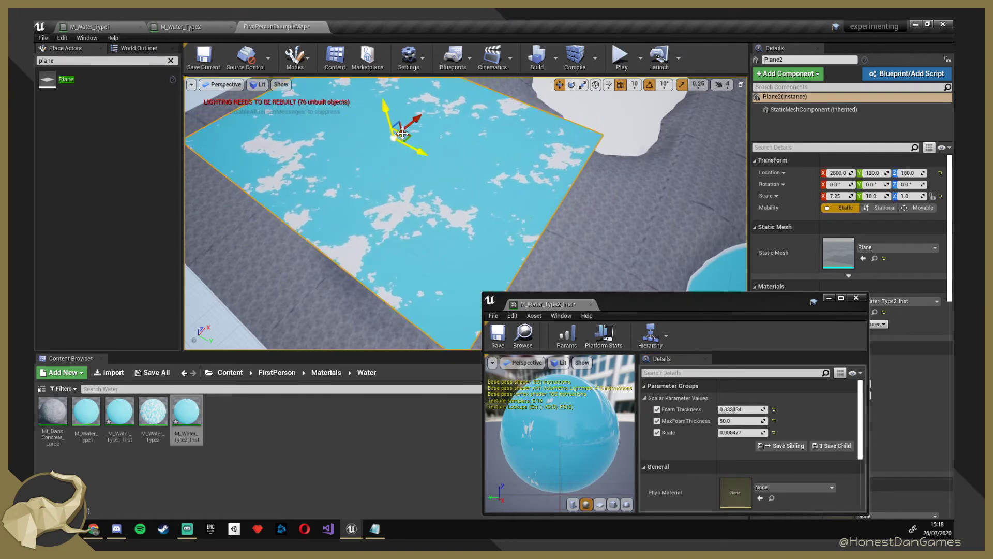
drag(411, 147, 402, 178)
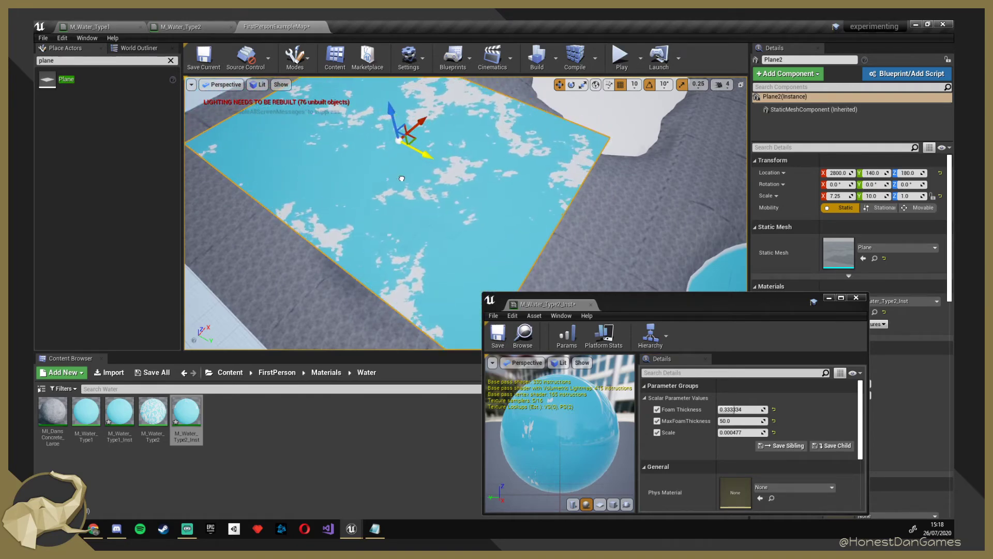
drag(389, 109, 386, 149)
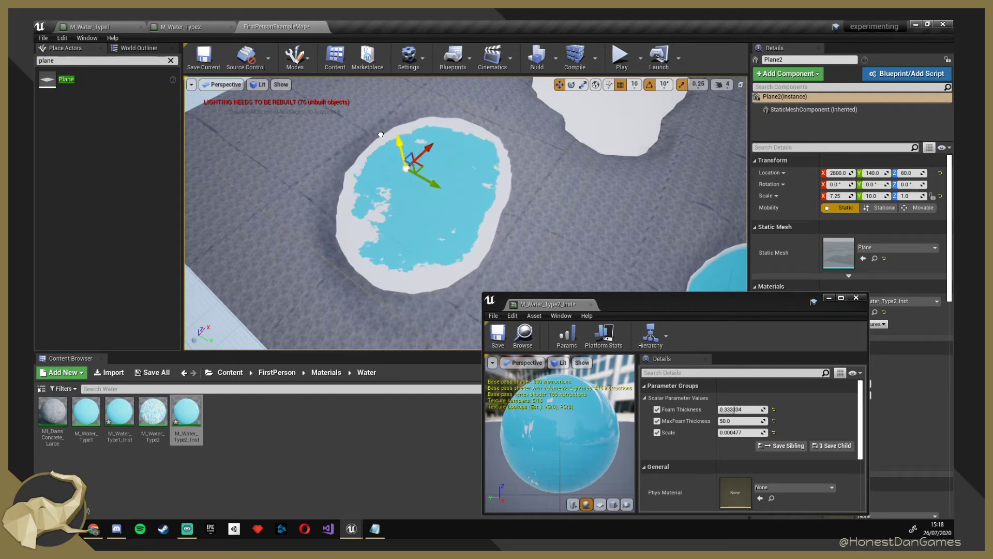
Duplicate Plane2, narrow the copy to an X scale of 2.0 and place it between the pool and the landscape's nearby edge.
mouse_move(411, 148)
mouse_down()
mouse_move(399, 127)
mouse_move(400, 135)
mouse_up()
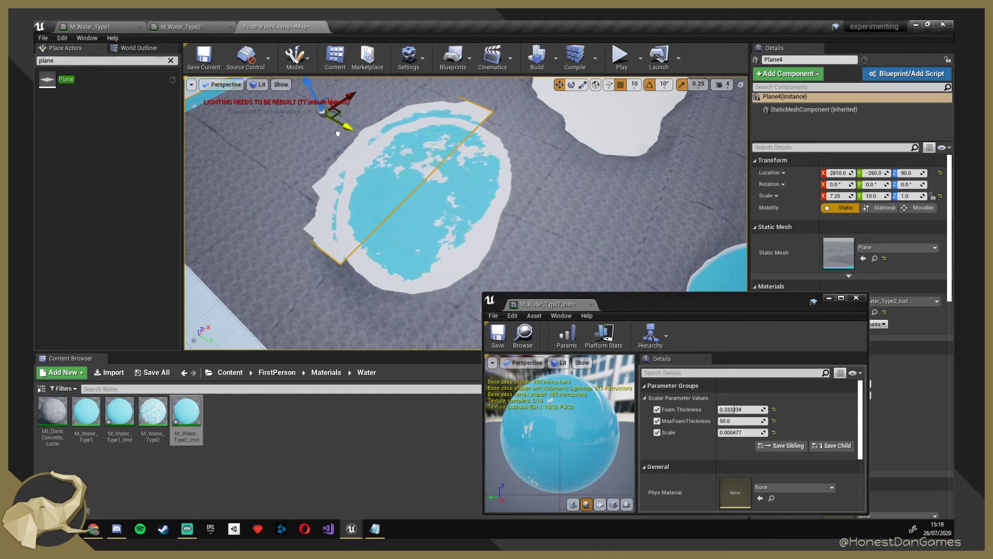
drag(338, 134, 331, 135)
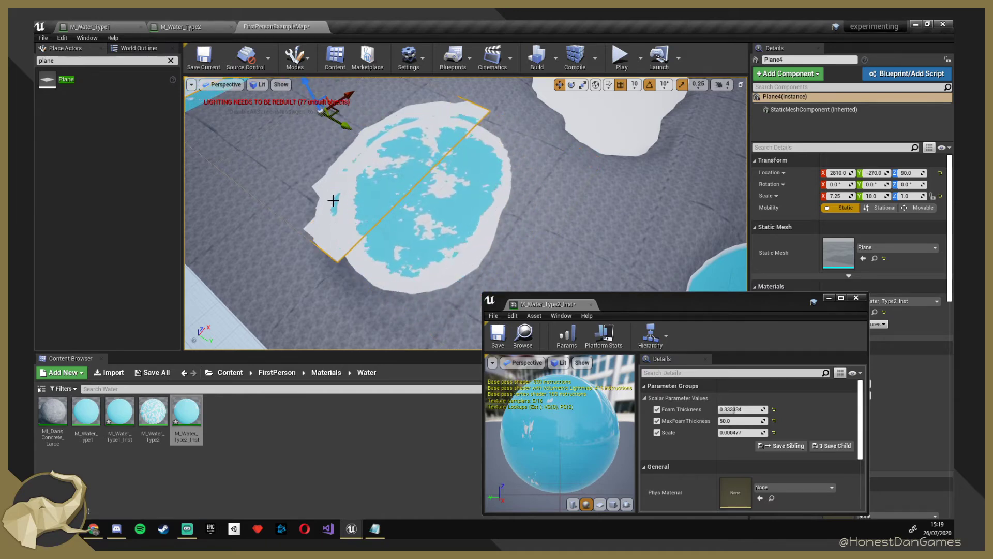
right_drag(333, 200, 336, 194)
key(s)
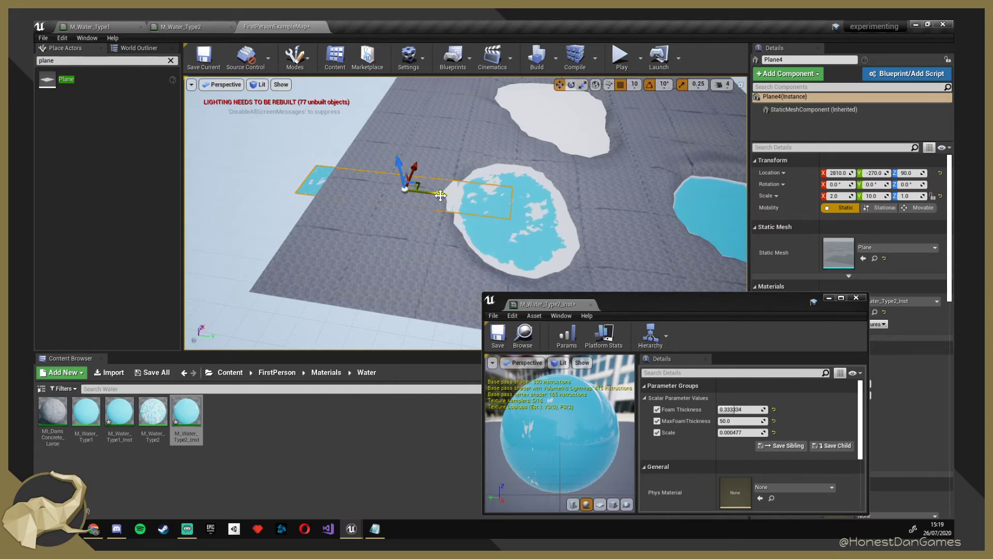
drag(440, 195, 395, 187)
drag(348, 154, 347, 160)
Sculpt a narrow channel in the landscape from the pool towards its outer edge with a brush size of 79.764801.
click(401, 129)
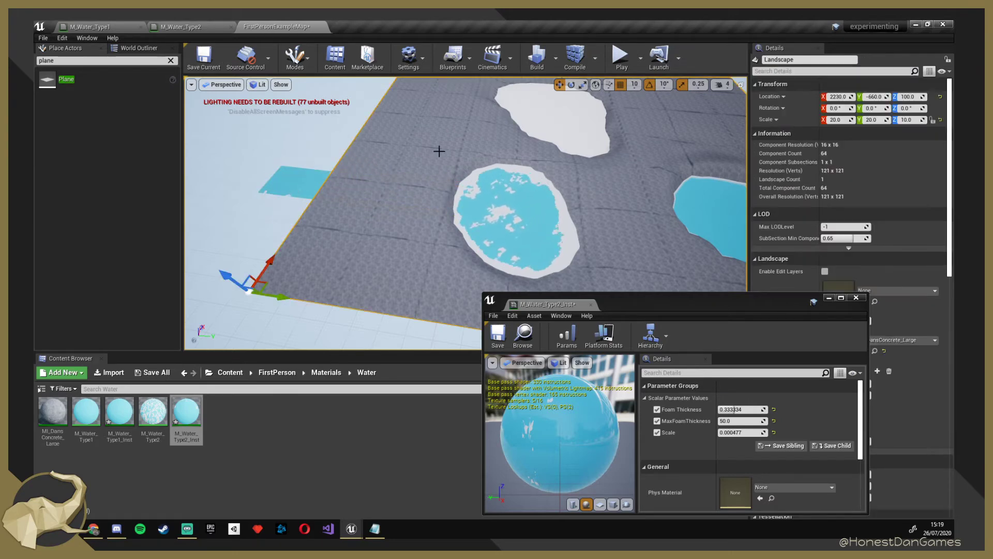
right_drag(439, 151, 386, 104)
click(307, 64)
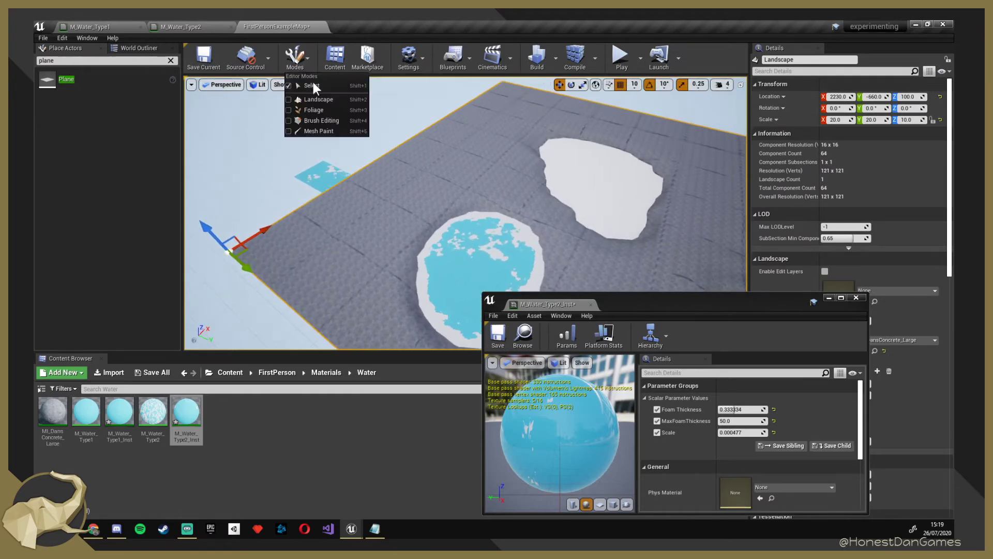
click(290, 101)
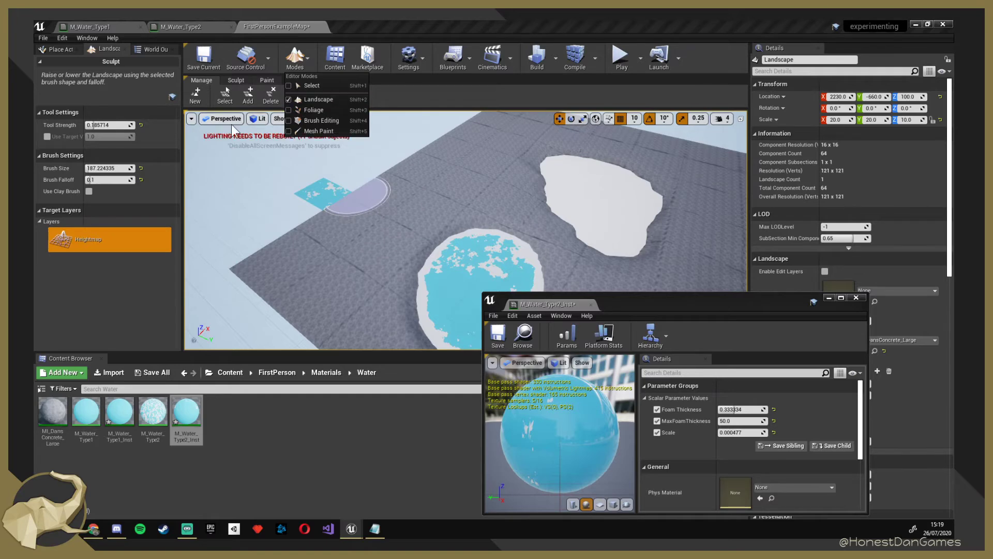
click(420, 243)
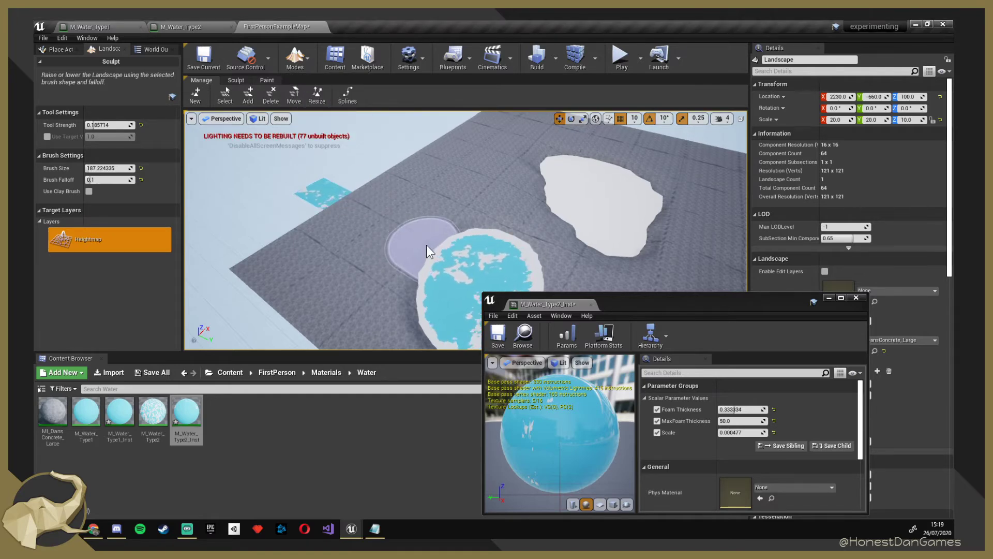
mouse_move(107, 168)
mouse_down()
mouse_move(85, 168)
mouse_move(107, 168)
mouse_up()
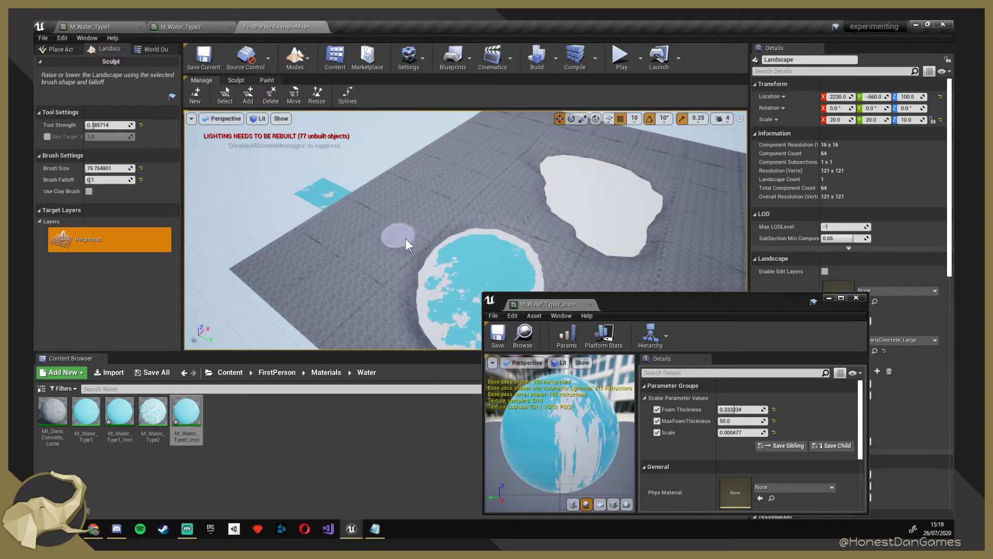
mouse_move(384, 235)
mouse_down()
mouse_move(430, 265)
mouse_move(360, 230)
mouse_move(355, 215)
mouse_move(383, 237)
mouse_move(335, 213)
mouse_move(359, 235)
mouse_up()
mouse_move(381, 232)
right_down()
mouse_move(373, 234)
mouse_move(394, 227)
mouse_move(290, 222)
mouse_move(352, 248)
mouse_move(392, 237)
right_up()
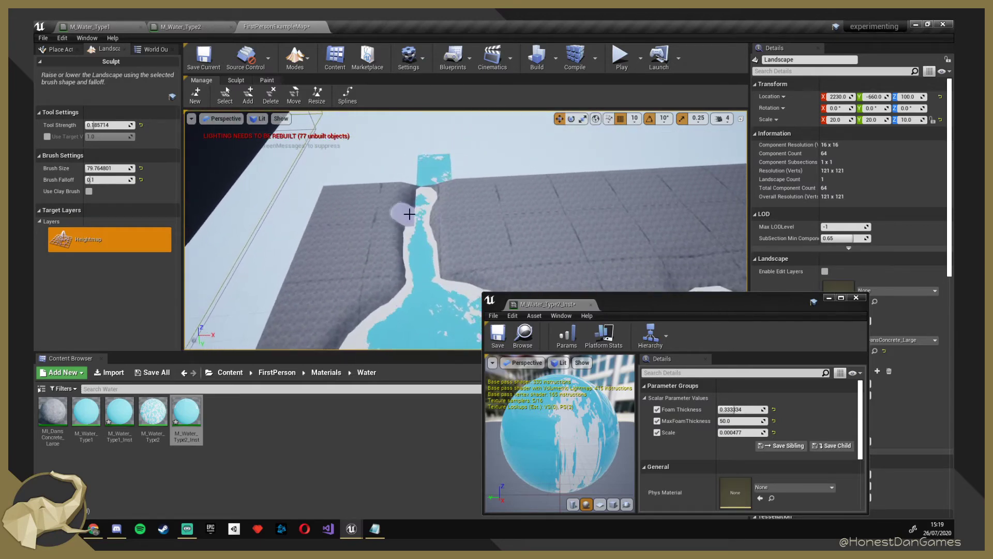
drag(409, 213, 427, 177)
Return to Select mode and shift the narrow water plane along X to 2730 so it lines up with the channel.
click(295, 57)
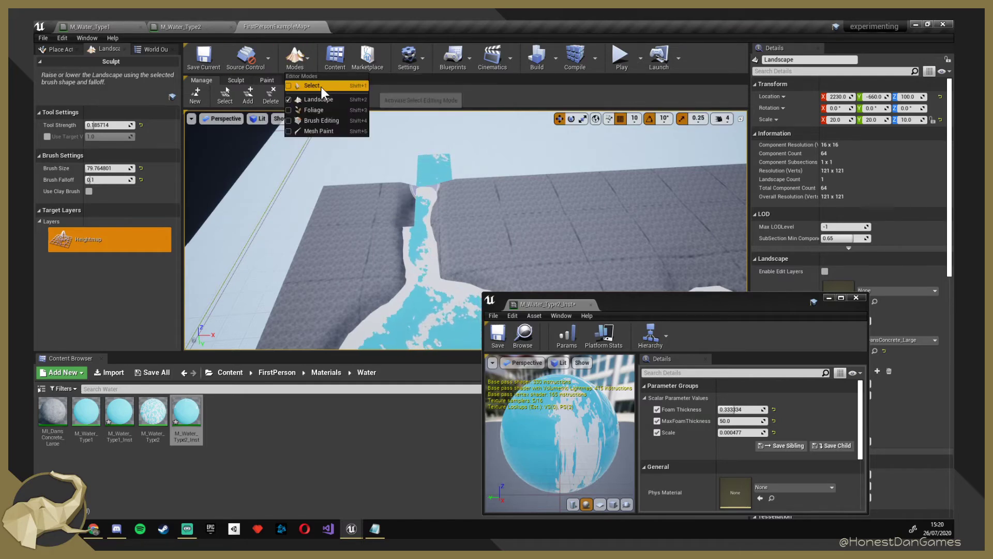
click(318, 85)
click(430, 165)
drag(471, 189, 456, 192)
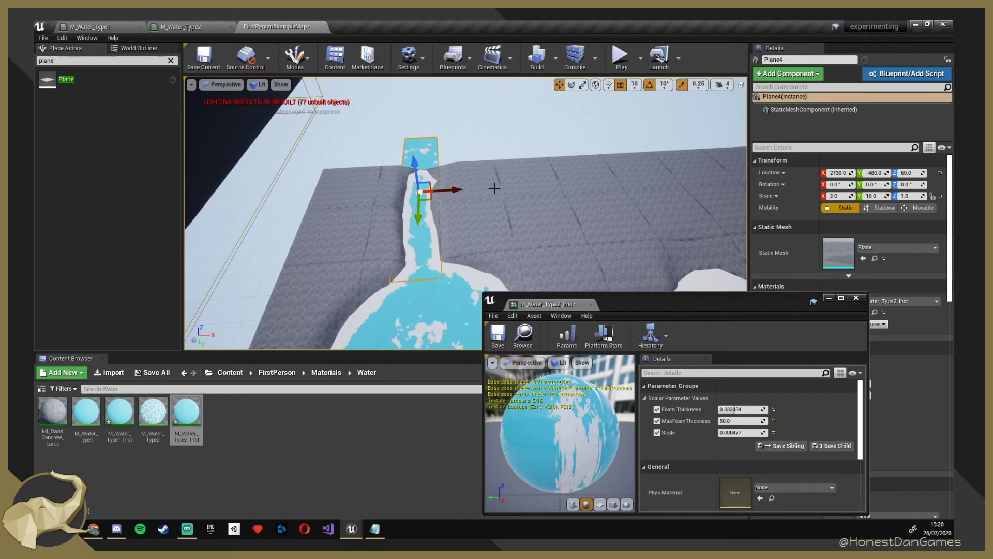
Shorten the narrow water plane to a Y scale of 6.25 and move it along the channel to Y -370.
key(e)
key(w)
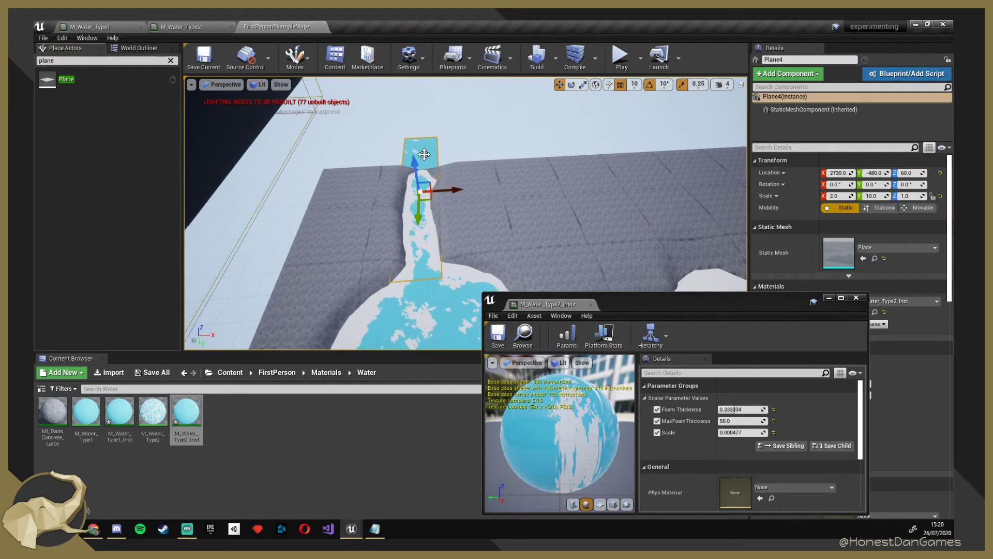
key(e)
key(r)
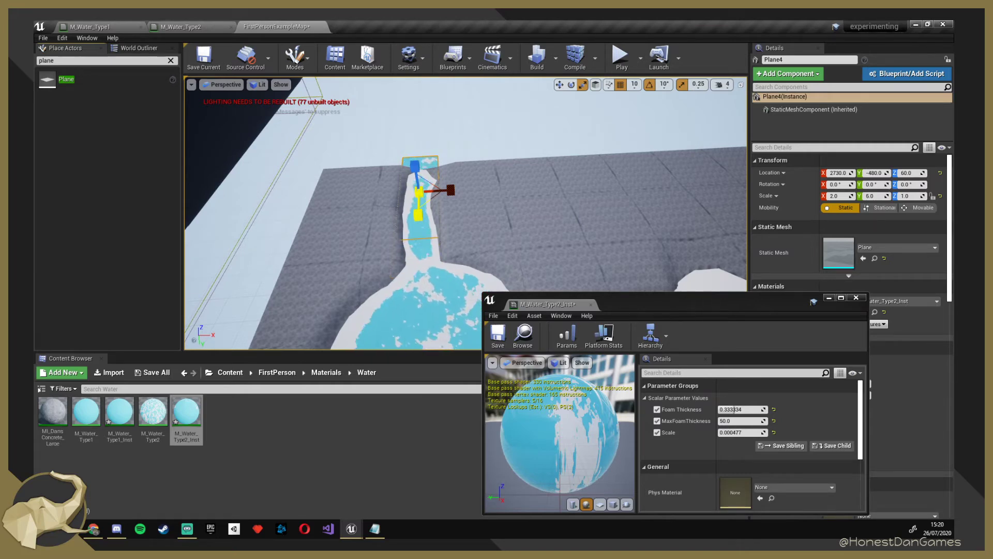
click(428, 265)
key(f)
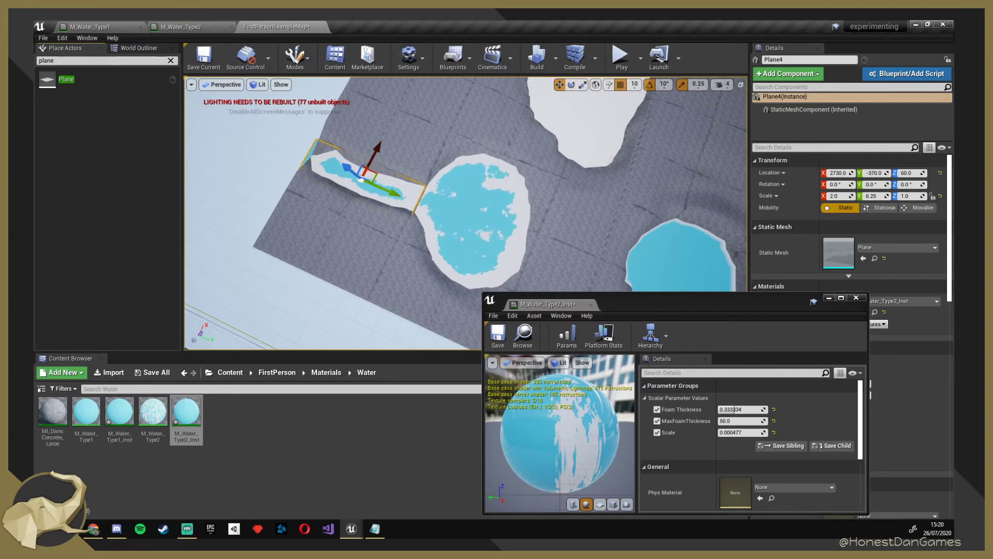
Nudge the narrow water plane along Y to close the gap to Plane2 and inspect the foam across the join.
click(310, 233)
right_drag(311, 233, 223, 105)
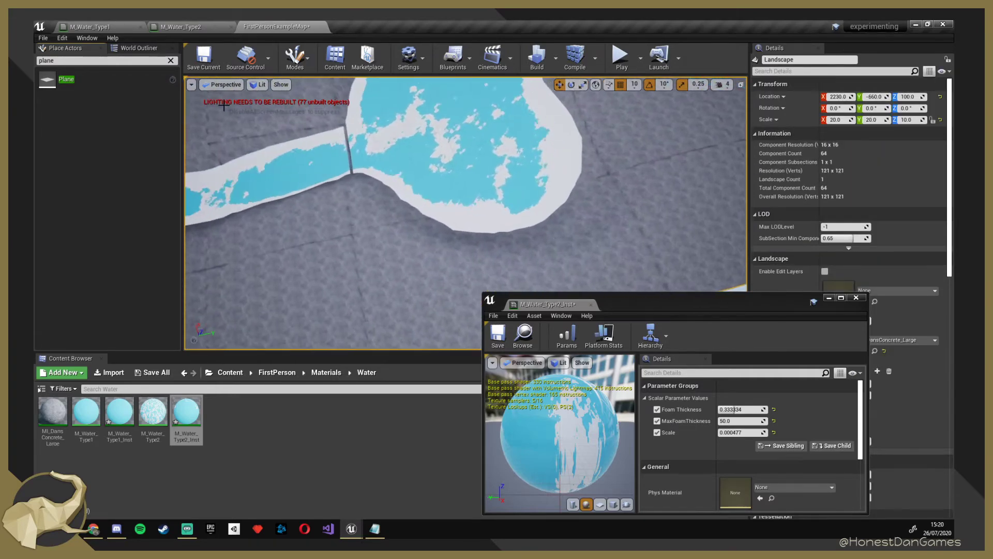
click(219, 186)
key(f)
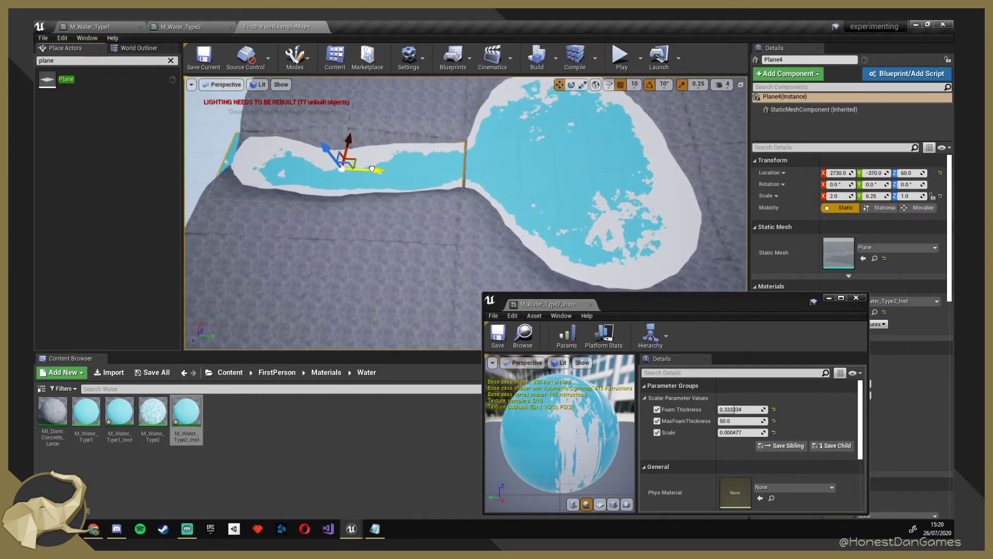
drag(372, 169, 379, 169)
click(456, 122)
right_drag(503, 108, 409, 130)
right_drag(465, 212, 417, 265)
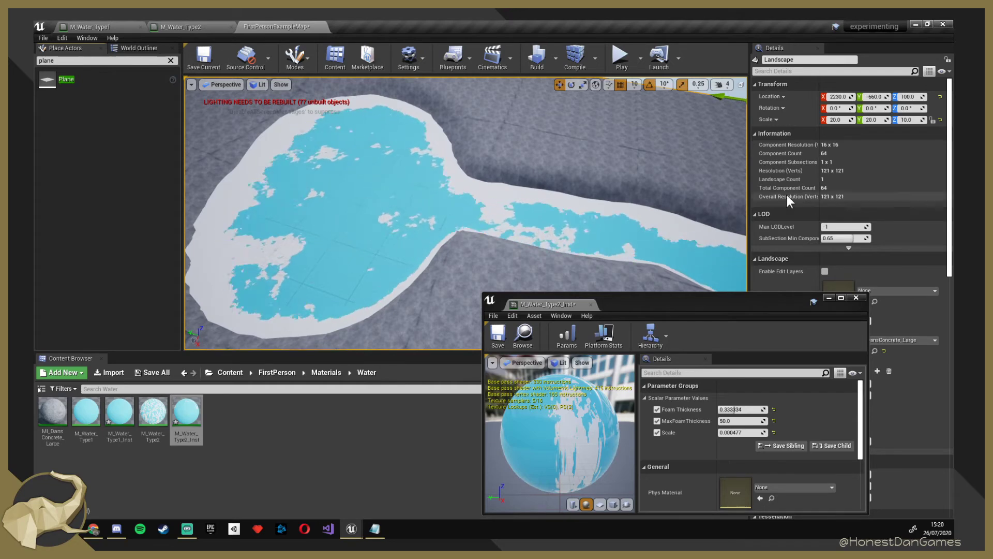
Review the M_Water_Type1 node graph and close that material's editor.
click(96, 27)
right_drag(567, 264, 410, 334)
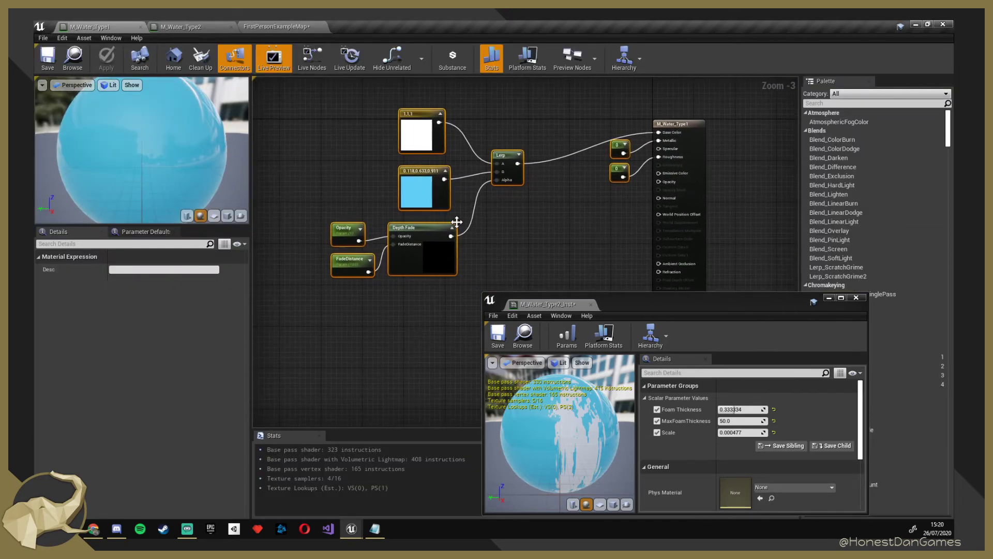
right_drag(514, 212, 421, 176)
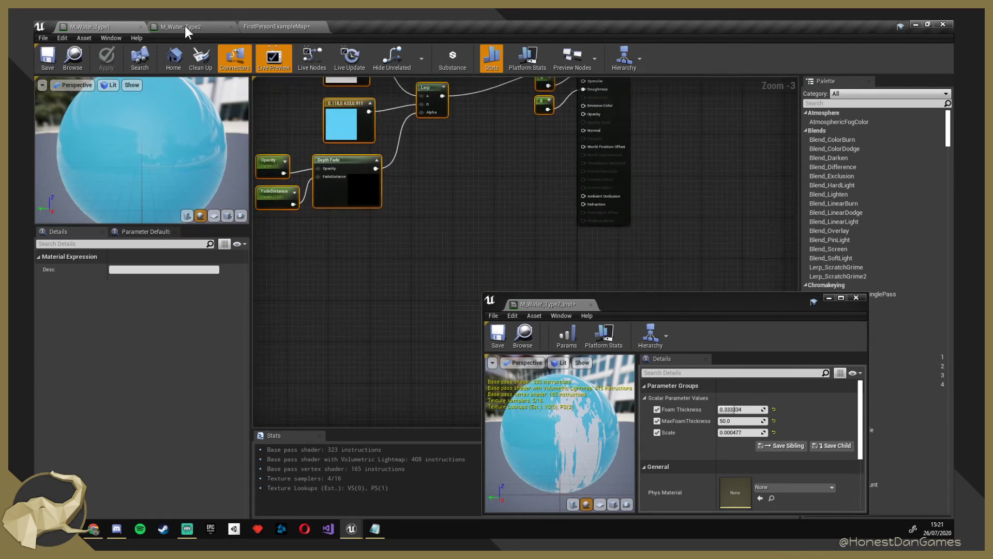
click(194, 29)
click(129, 27)
click(140, 27)
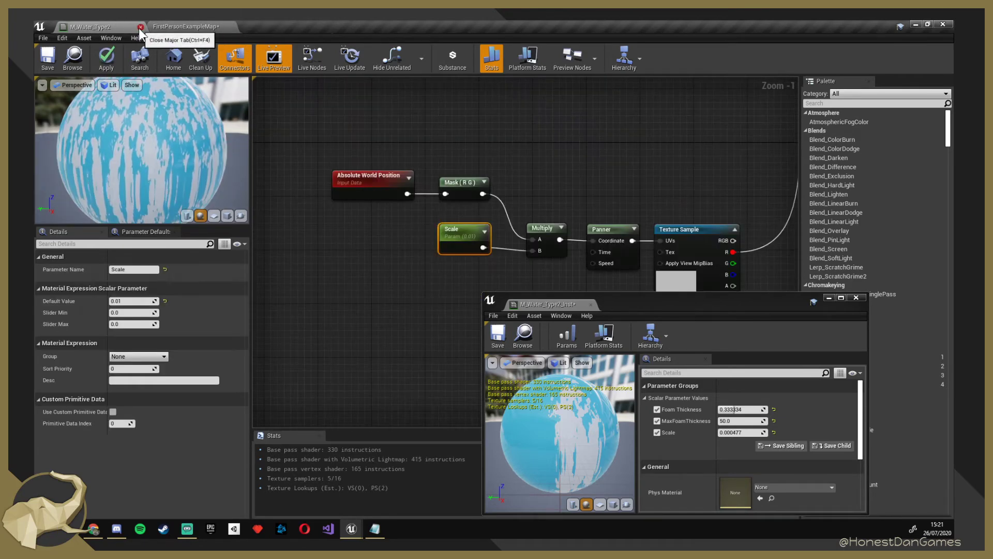
Set the Panner node's Speed X and Speed Y to 0.01 in M_Water_Type2 and save the material.
right_drag(601, 228, 518, 191)
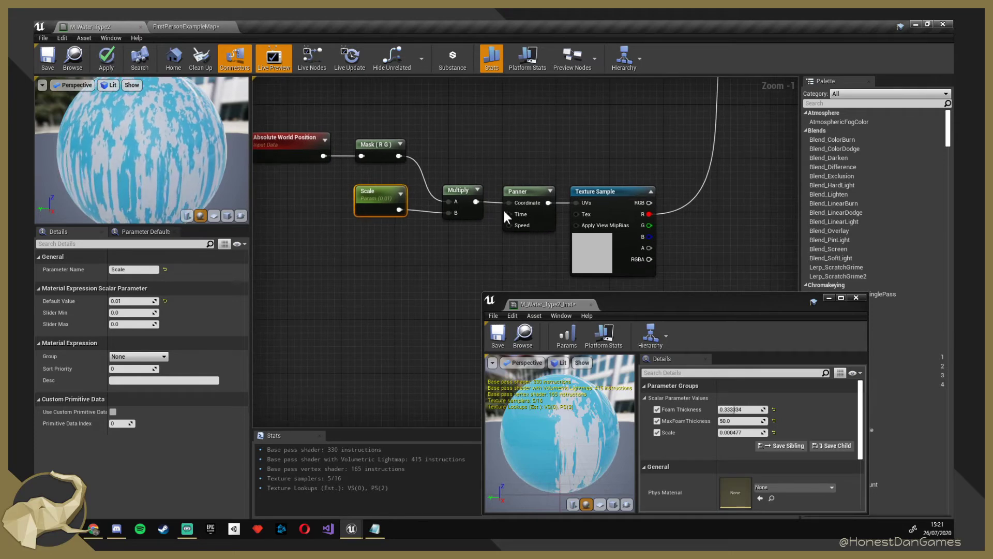
click(518, 190)
click(126, 270)
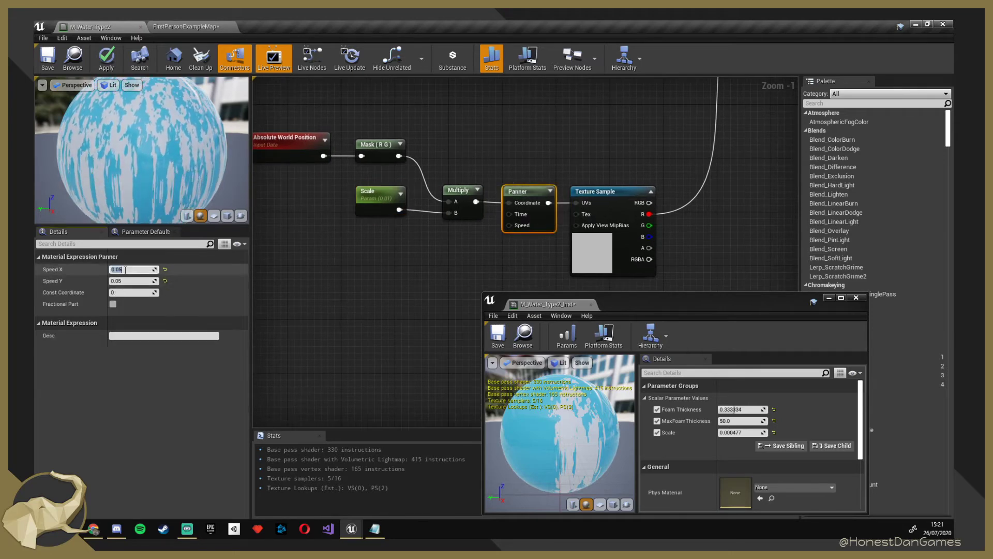
text(0.01)
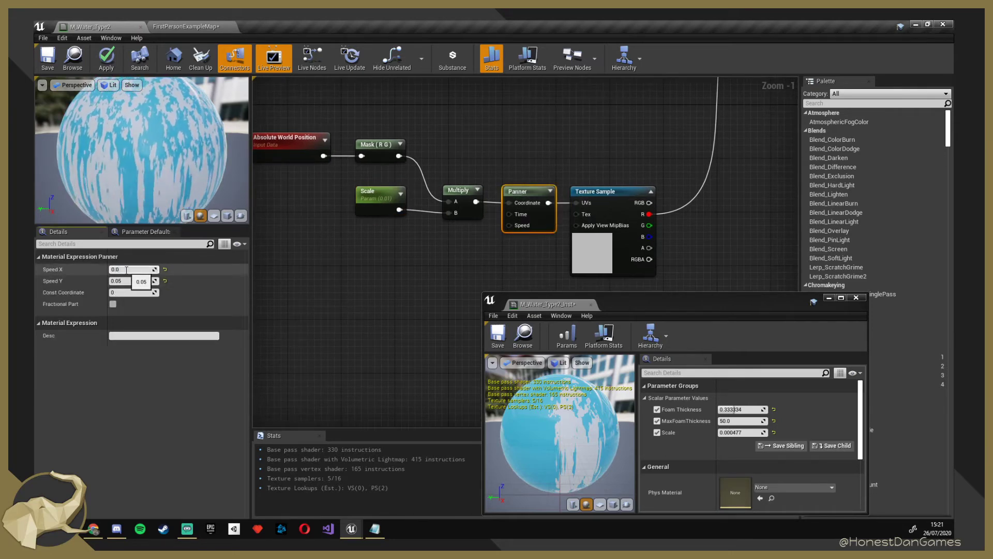
key(Tab)
text(0.01)
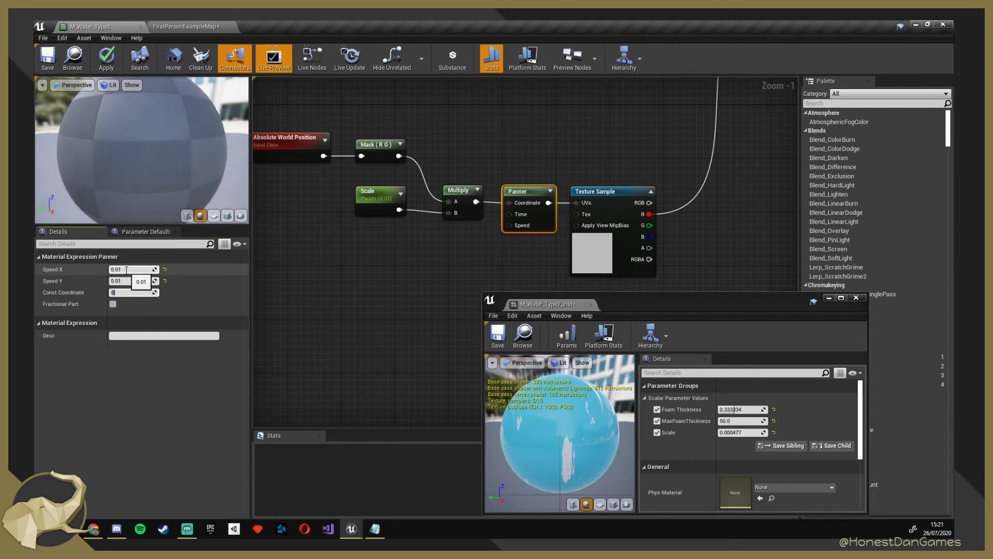
key(Tab)
click(48, 57)
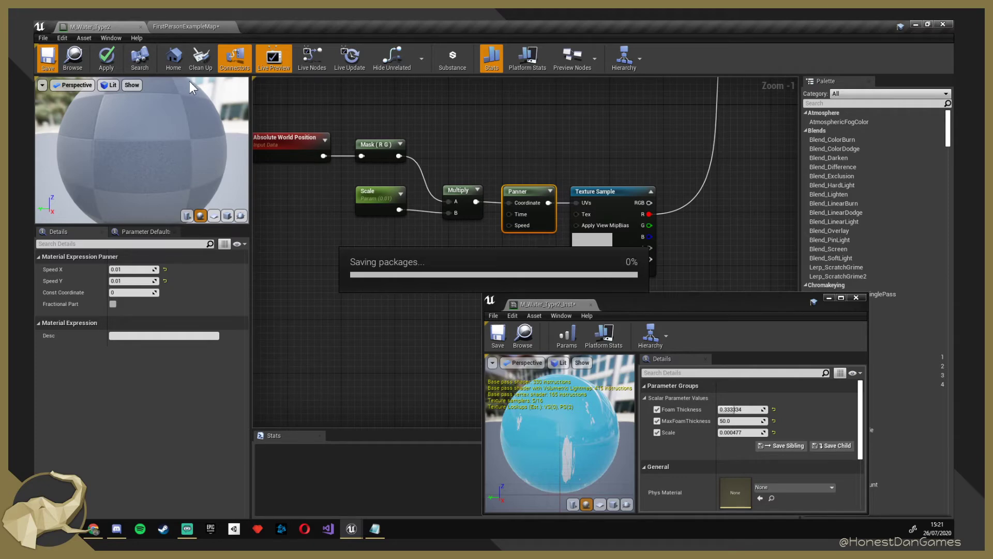
Return to the level, lower M_Water_Type2_Inst's Foam Thickness to 0.019048 and inspect the foam along the pool's edges.
click(176, 24)
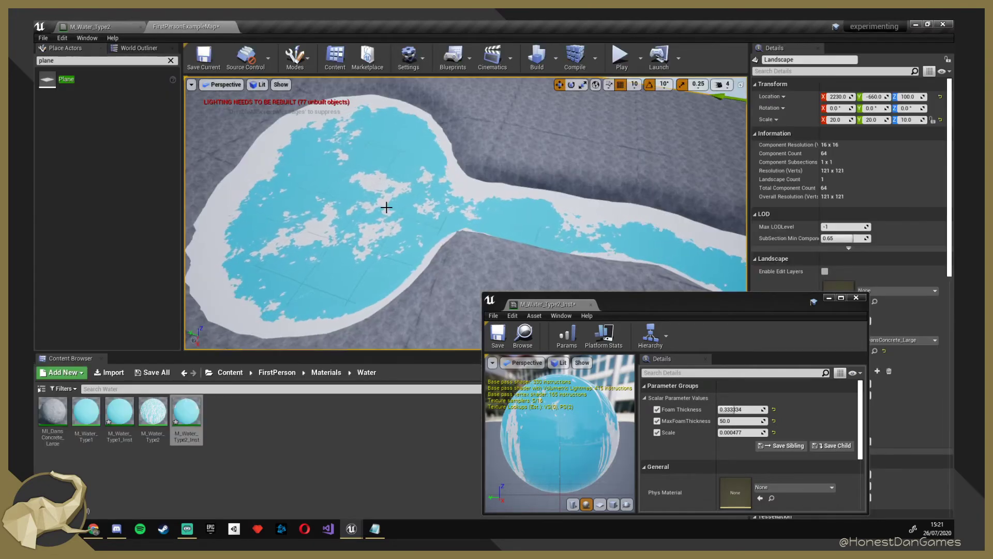
right_drag(386, 206, 414, 213)
drag(731, 409, 720, 408)
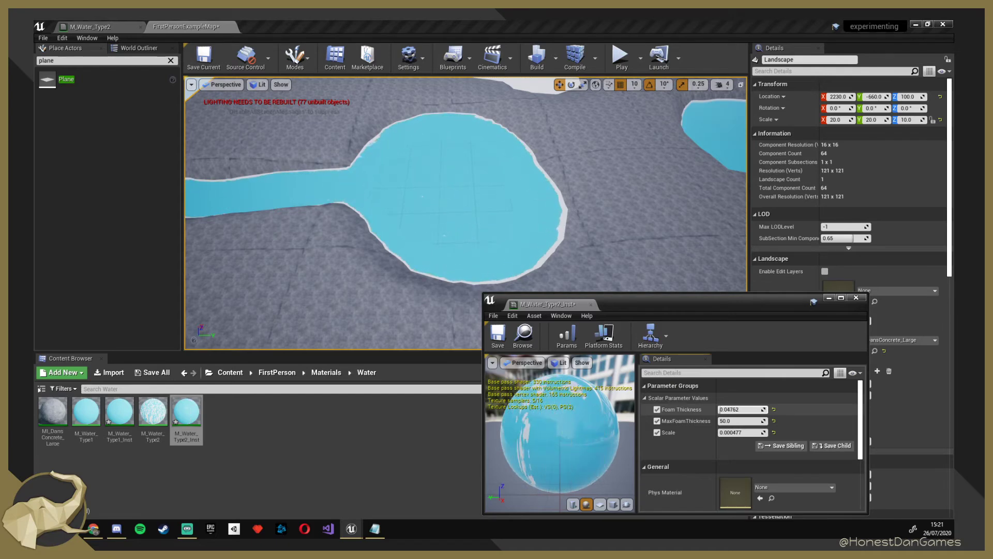
drag(720, 408, 719, 408)
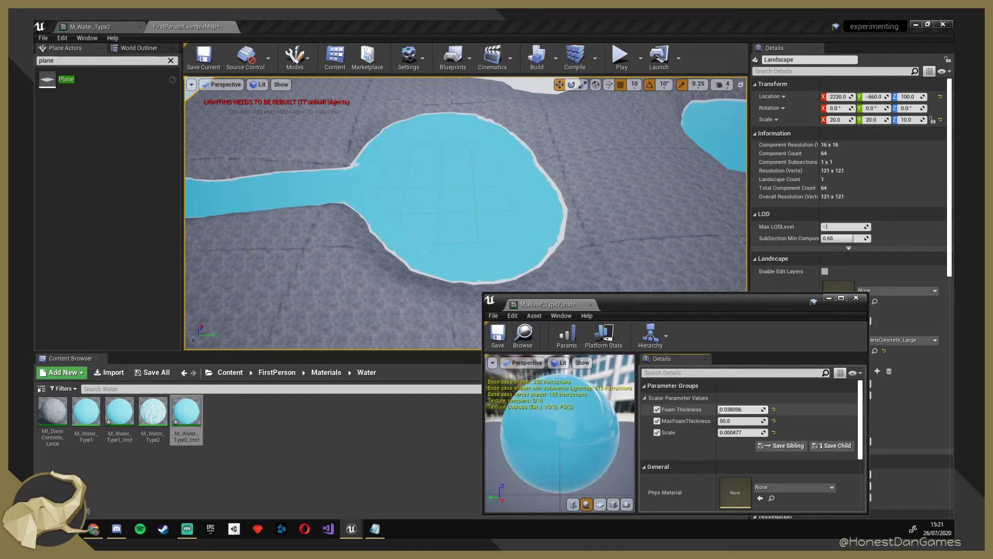
right_drag(600, 254, 499, 275)
key(w)
key(s)
key(w)
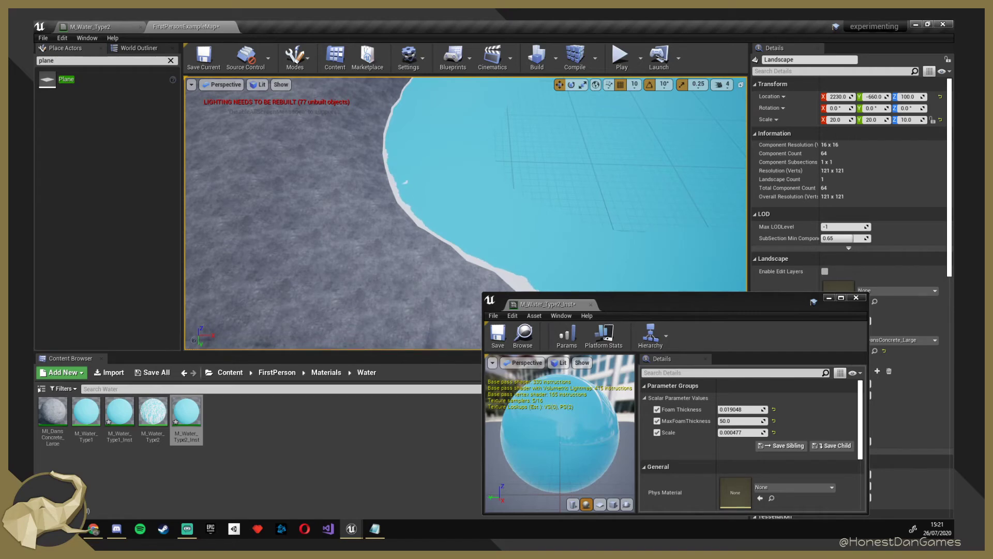
right_drag(499, 275, 596, 246)
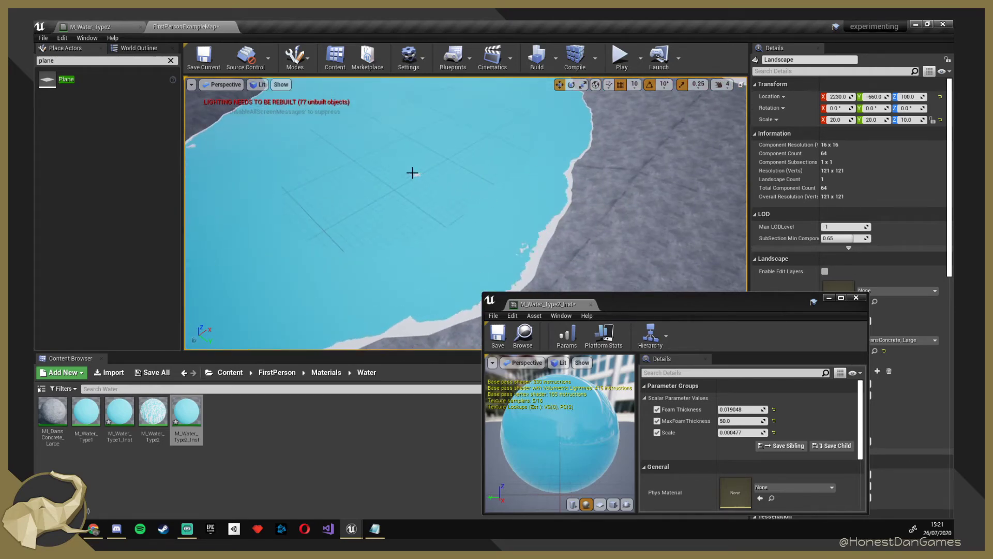
right_drag(401, 193, 256, 186)
key(w)
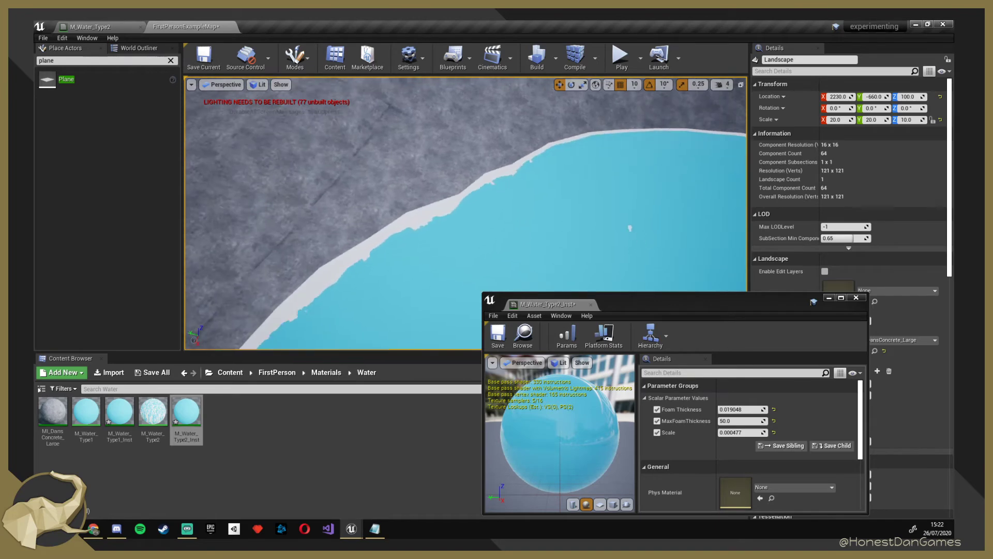
Set the Scale parameter of M_Water_Type2_Inst to 0.01.
click(746, 432)
drag(746, 433, 732, 433)
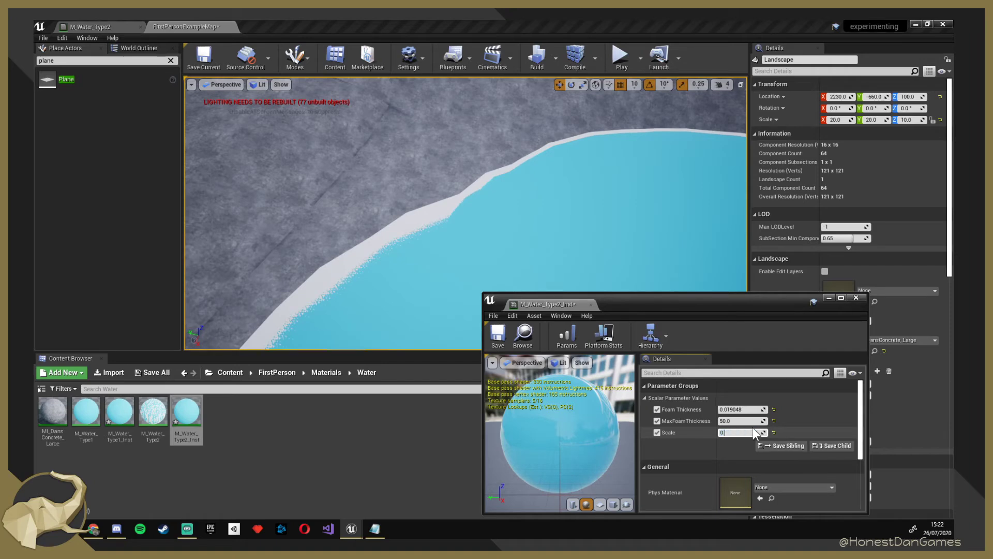
key(Return)
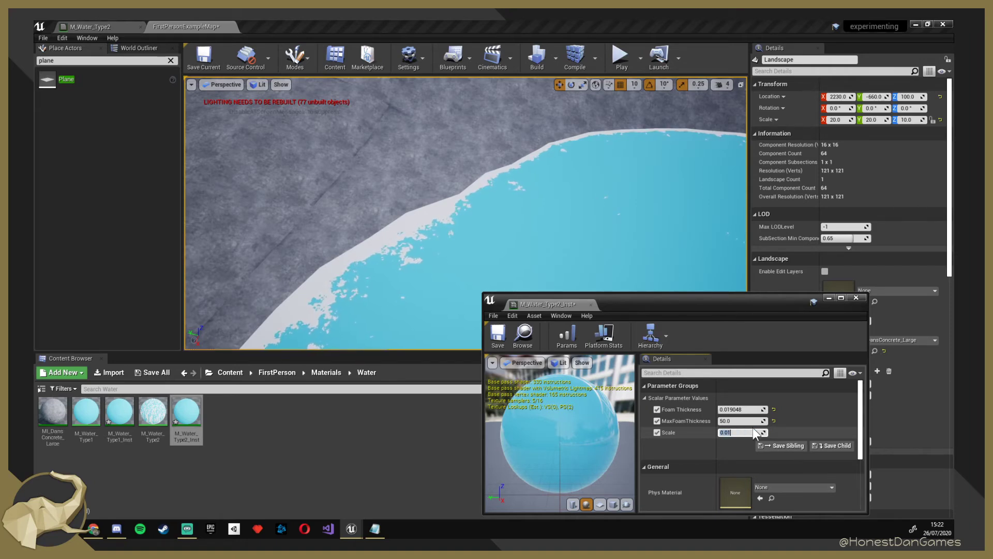
Raise MaxFoamThickness in M_Water_Type2_Inst to about 315 and check the foam band around the pool and channel.
right_drag(558, 250, 350, 233)
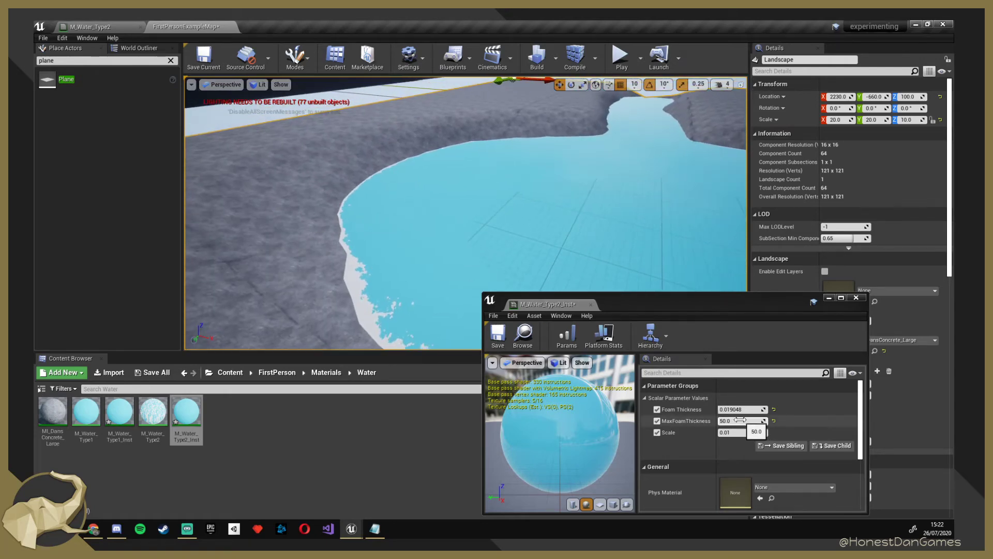
drag(749, 419, 776, 419)
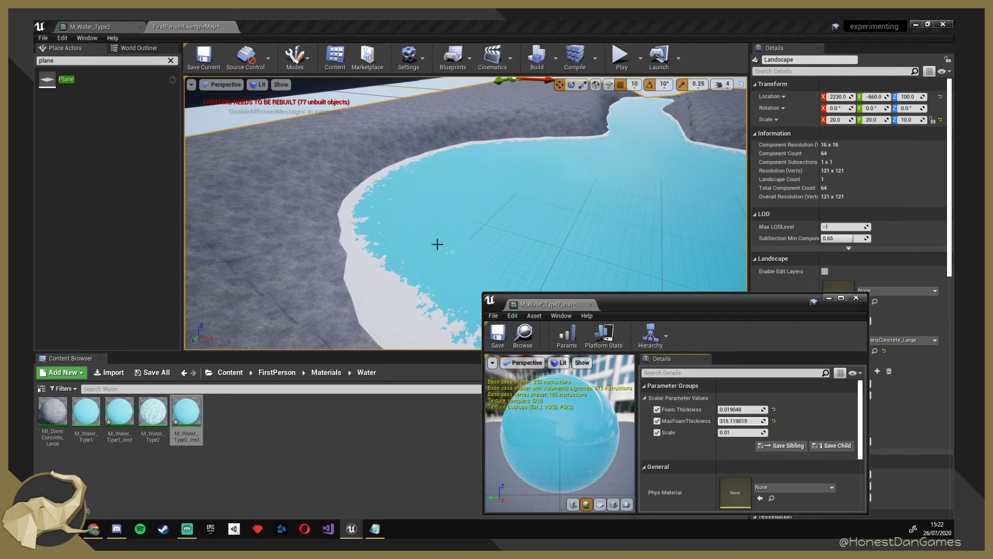
mouse_move(436, 244)
right_down()
mouse_move(517, 249)
mouse_move(437, 244)
mouse_move(518, 248)
mouse_move(501, 238)
mouse_move(491, 197)
mouse_move(450, 191)
mouse_move(450, 248)
mouse_move(465, 259)
mouse_move(465, 228)
mouse_move(463, 274)
mouse_move(473, 284)
mouse_move(437, 244)
right_up()
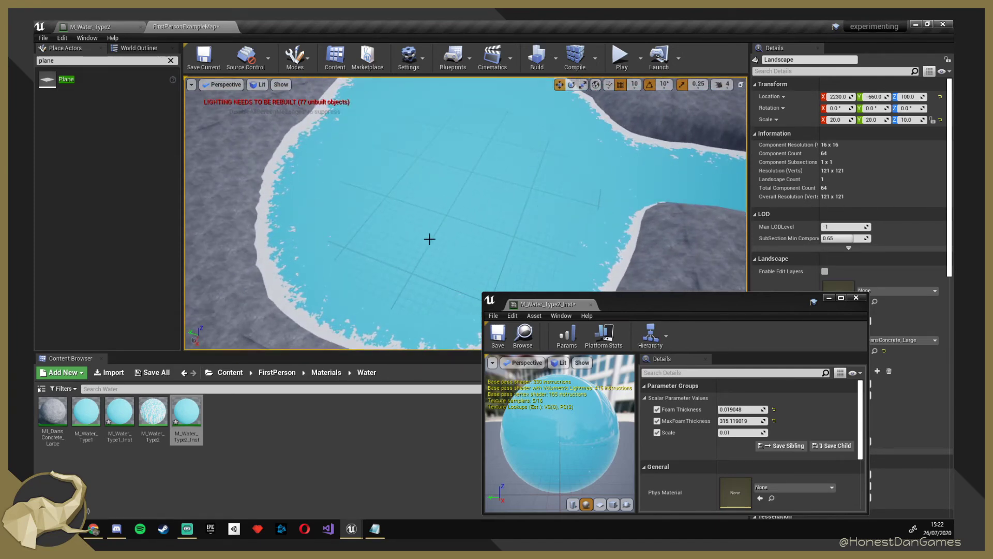
scroll(432, 239, down, 4)
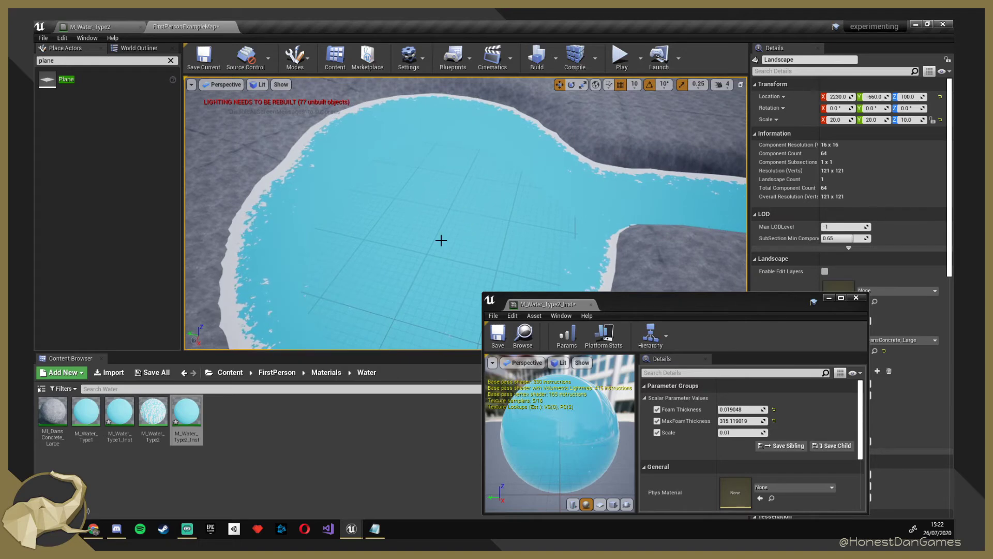
Move the instance editor clear of the M_Water_Type2 graph and review the chain from Absolute World Position to Texture Sample.
click(98, 26)
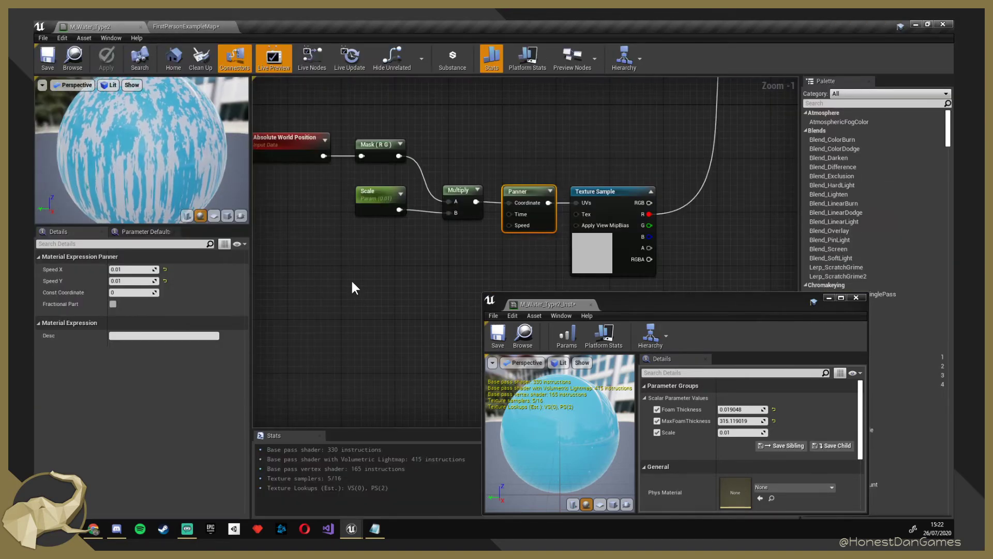
right_drag(348, 281, 389, 261)
drag(608, 295, 609, 359)
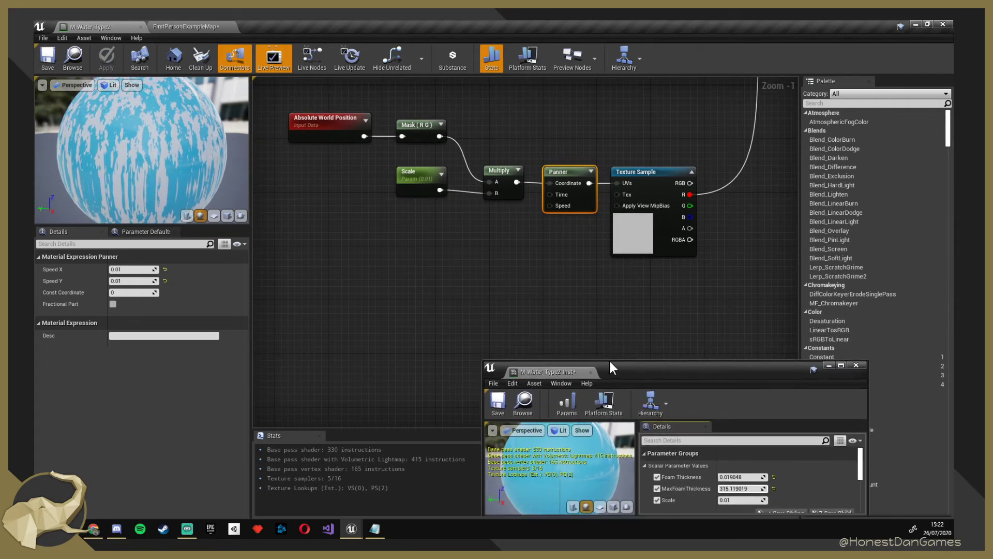
right_drag(441, 286, 447, 318)
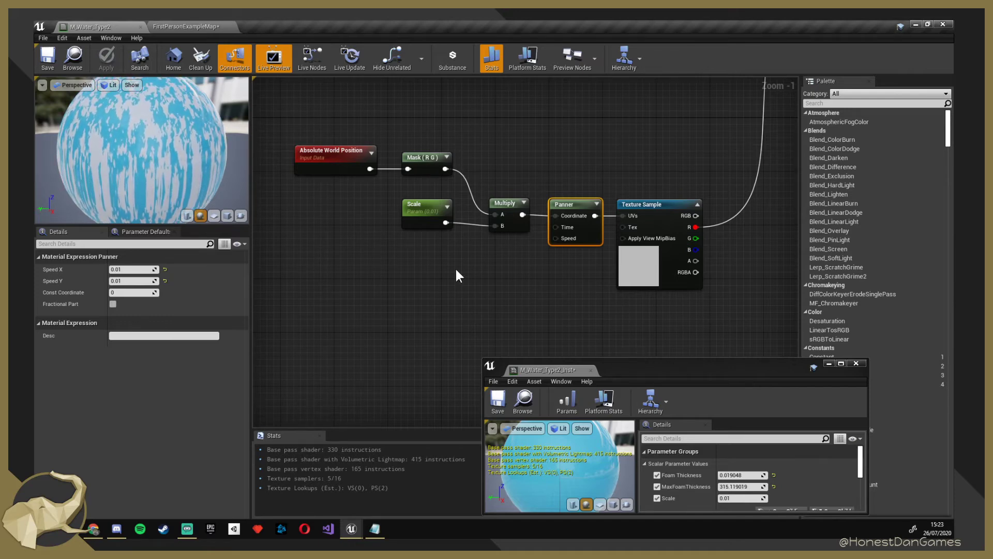
right_drag(425, 290, 413, 311)
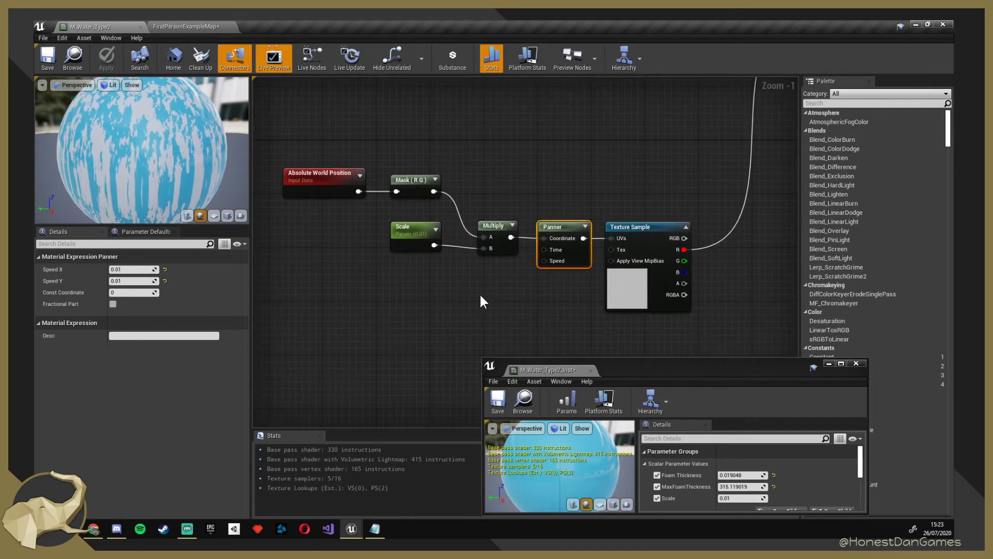
scroll(480, 296, up, 1)
right_drag(480, 296, 504, 265)
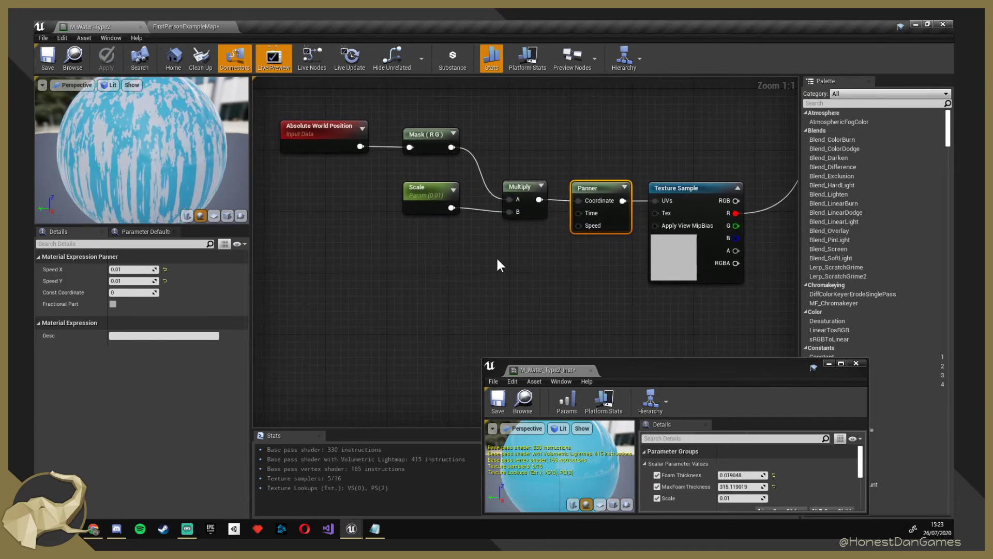
scroll(497, 259, down, 6)
scroll(545, 251, up, 5)
right_drag(430, 326, 528, 315)
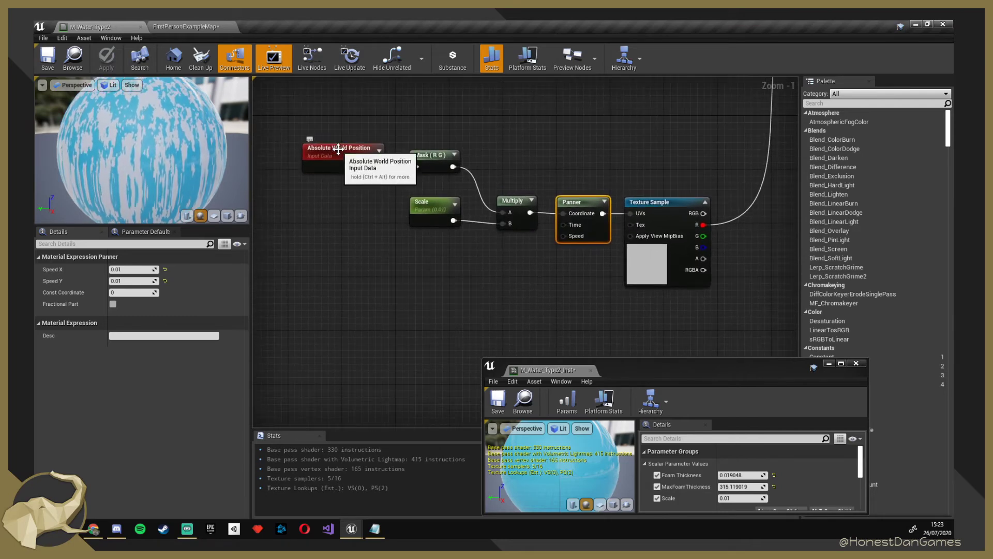
Inspect the foam across the connected pool and channel in the FirstPersonExampleMap level.
click(179, 26)
right_drag(620, 291, 600, 205)
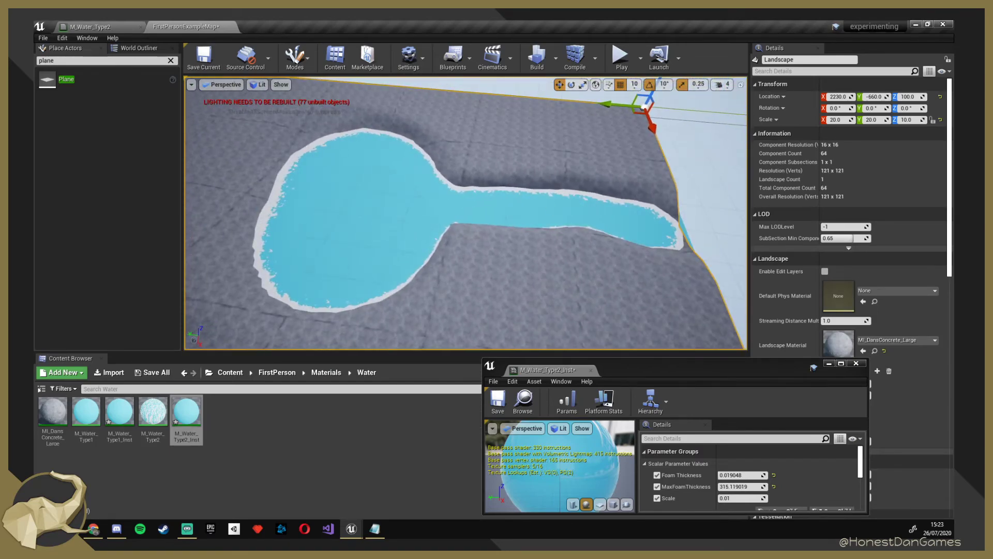
click(600, 205)
drag(531, 206, 562, 194)
Check the channel settings of the Mask node in the M_Water_Type2 graph.
click(91, 26)
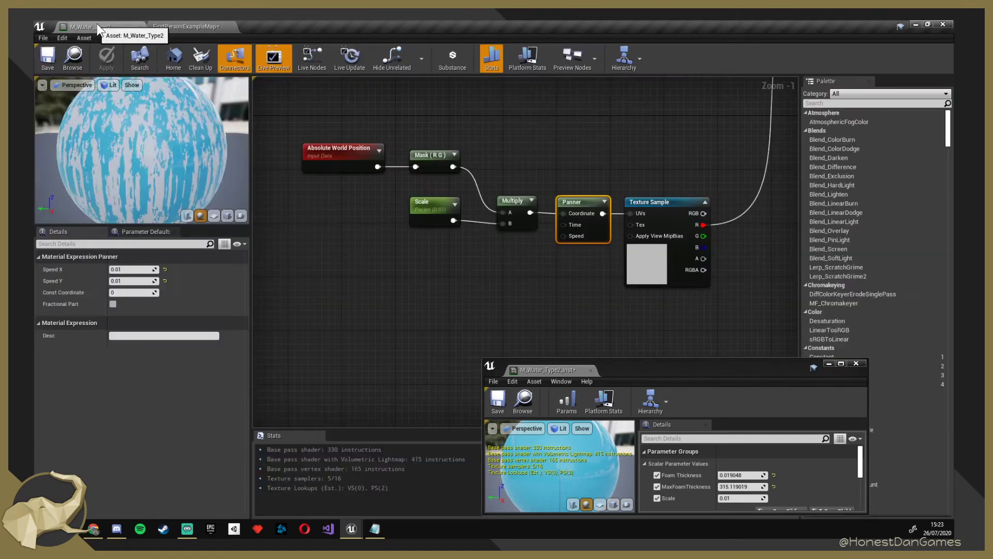
right_drag(396, 178, 373, 188)
click(393, 166)
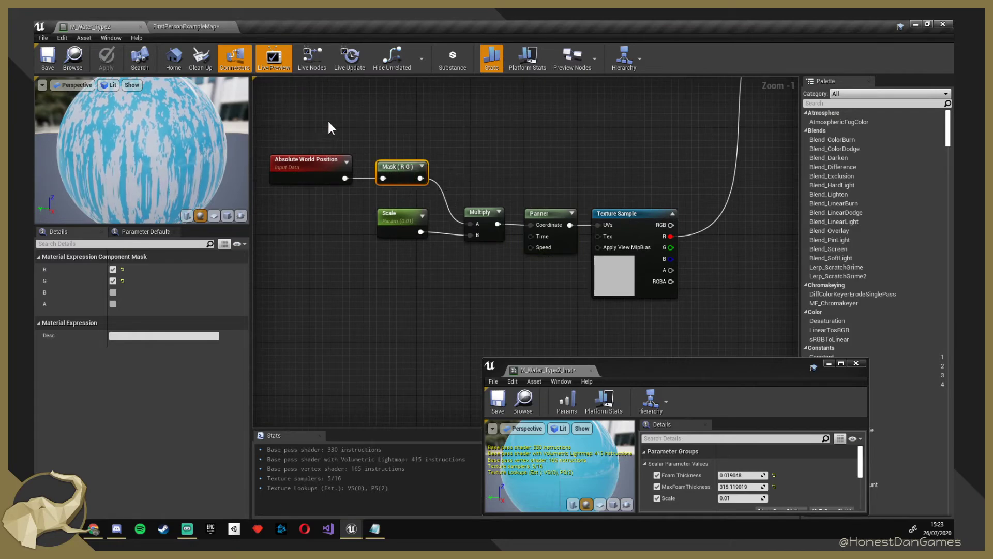
Comment the Absolute World Position node with "Can put two surfaces with the same material next to eachother and they will merge seemlessly".
right_drag(332, 126, 505, 116)
drag(376, 107, 538, 195)
key(c)
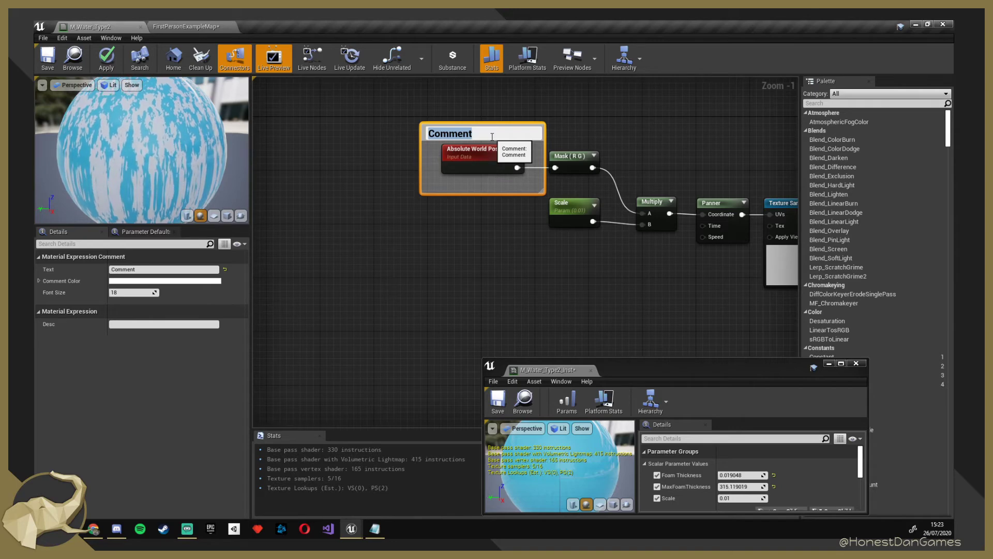
text(Can put two thi)
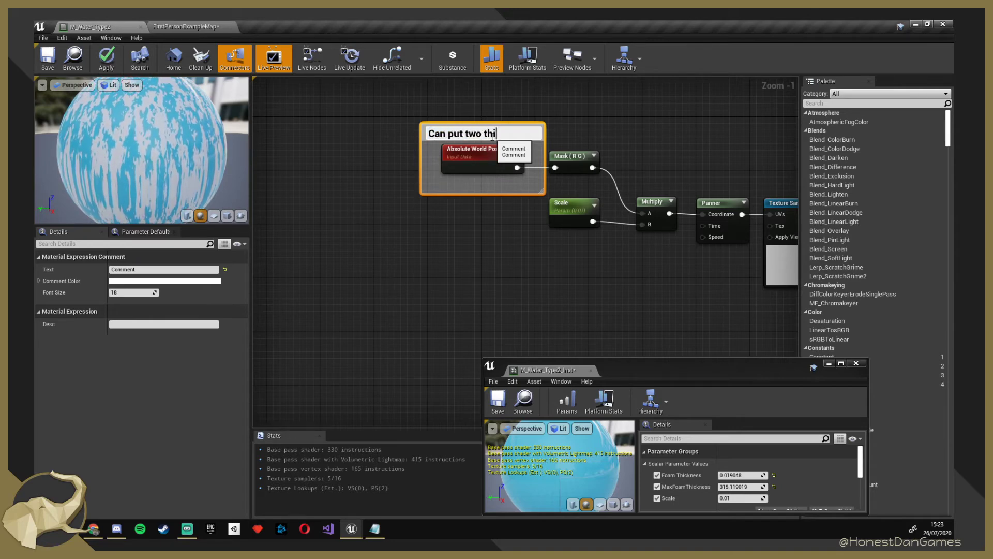
key(BackSpace)
key(BackSpace)
key(BackSpace)
key(BackSpace)
key(BackSpace)
key(BackSpace)
key(BackSpace)
key(BackSpace)
key(BackSpace)
key(BackSpace)
key(BackSpace)
key(BackSpace)
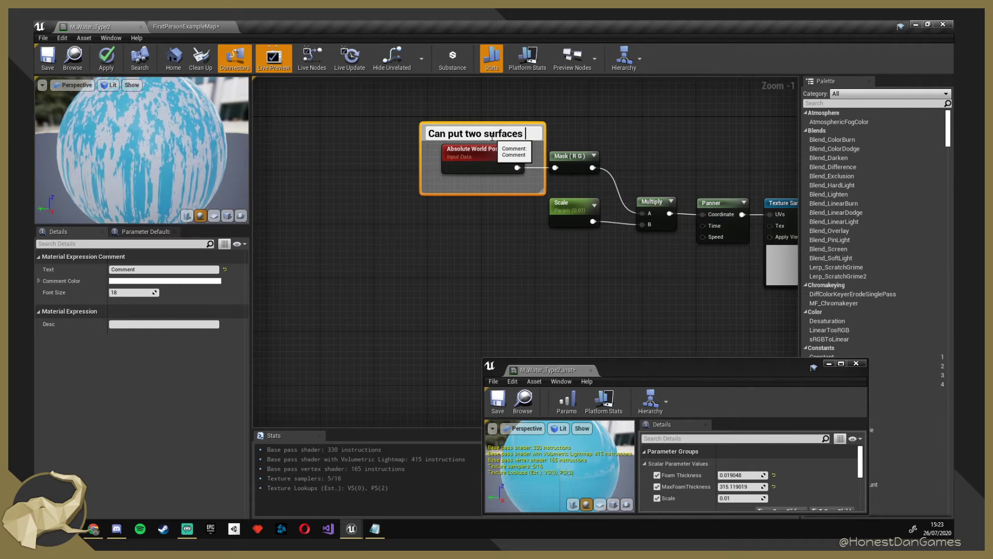
text(with the )
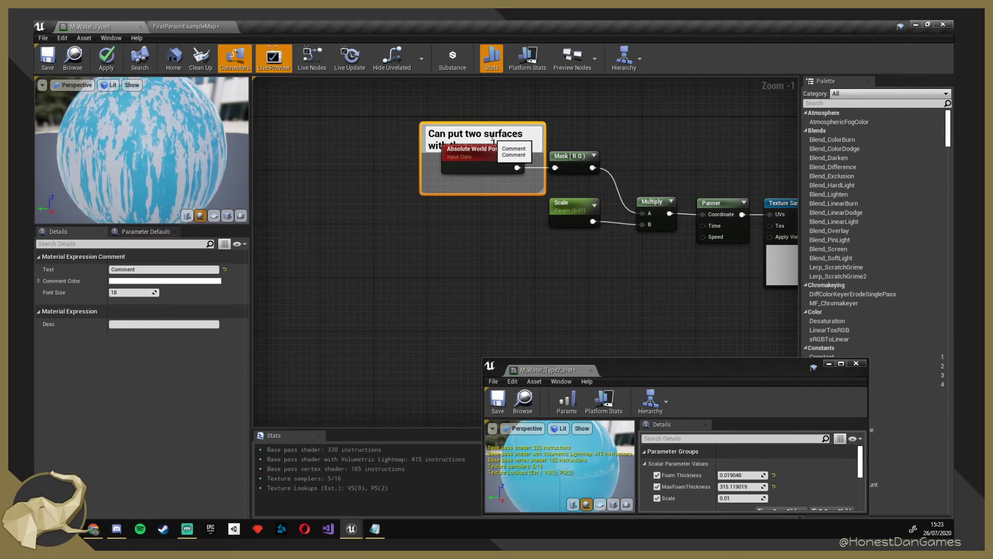
text(next )
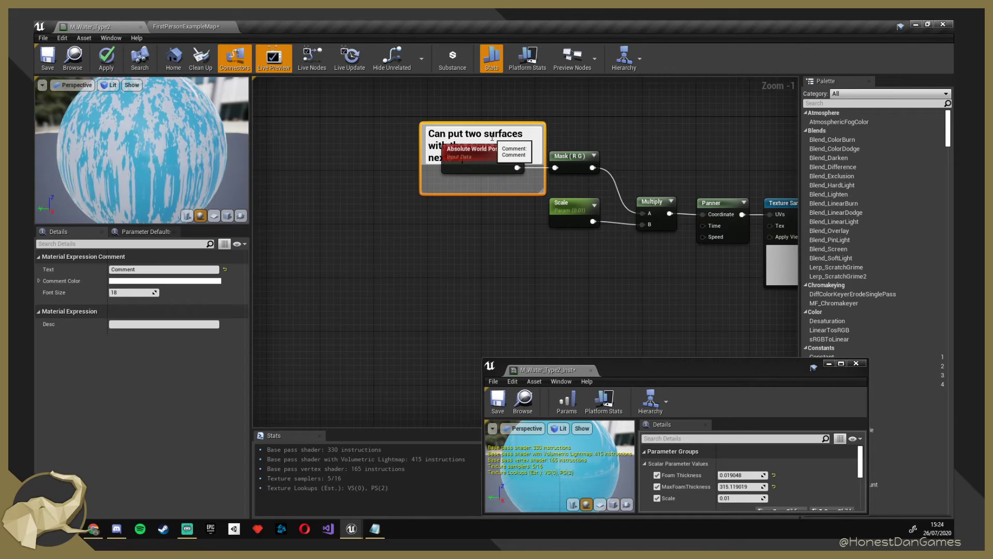
text(to eachother they )
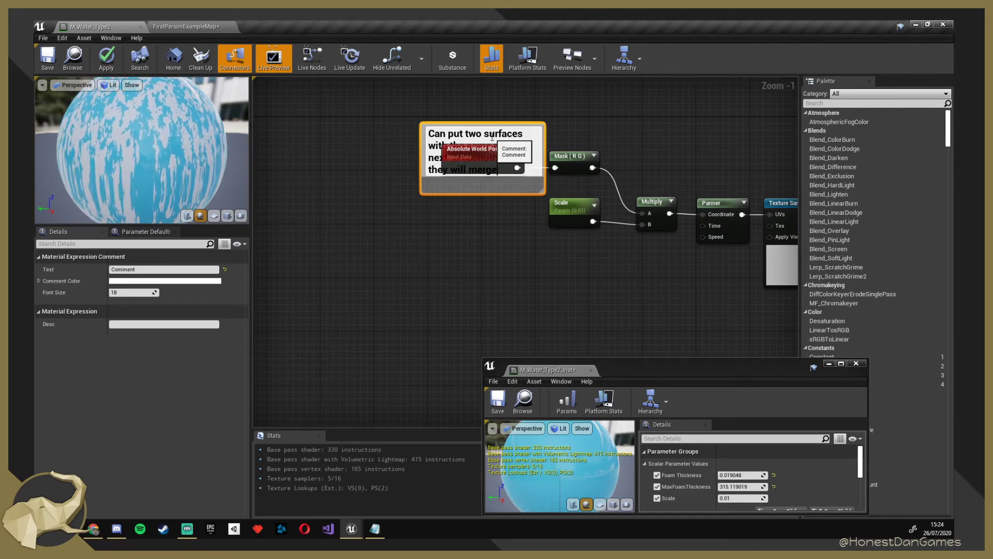
text(will merge seemlessly)
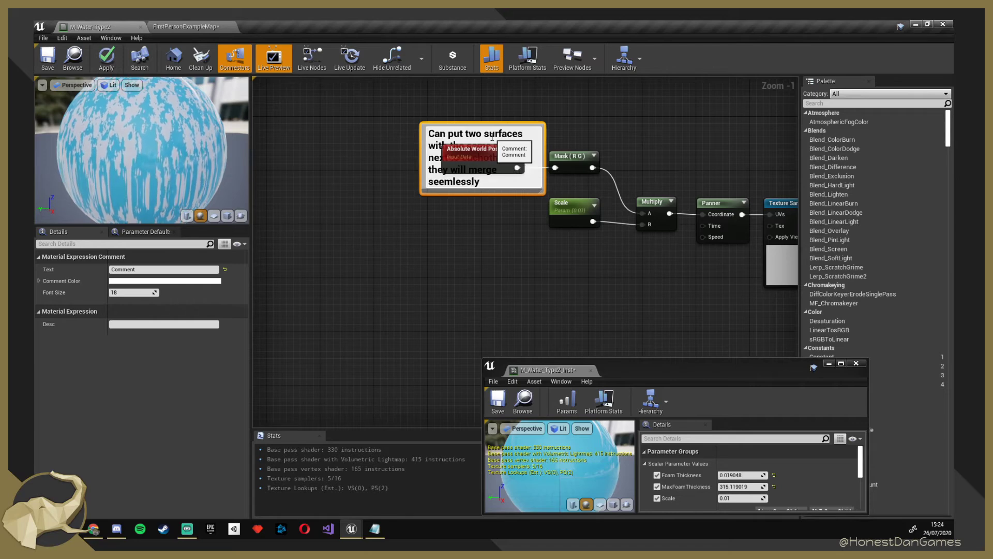
click(390, 138)
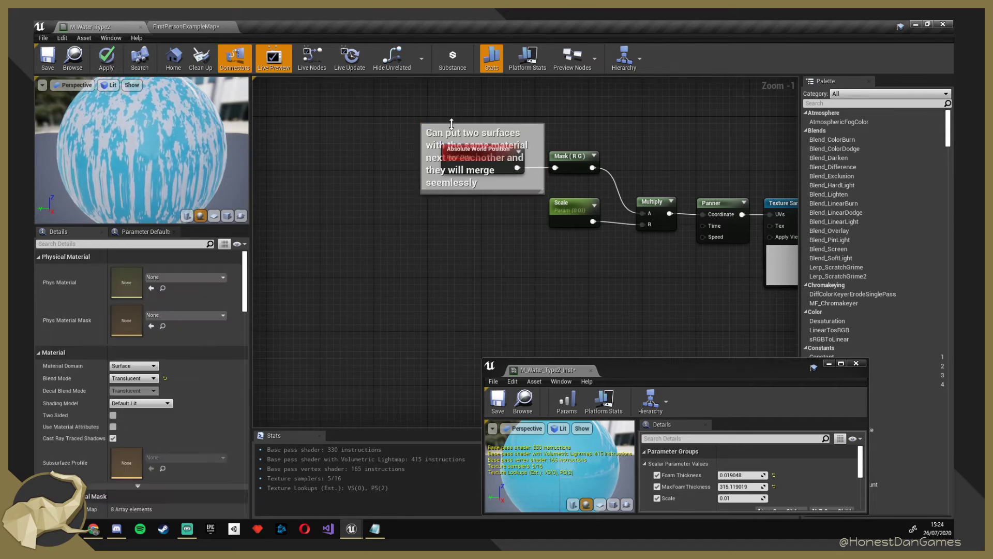
Enlarge the Absolute World Position comment box, place the node below its text, and align the group with the Mask node.
mouse_move(451, 128)
mouse_down()
mouse_move(439, 95)
mouse_move(438, 117)
mouse_up()
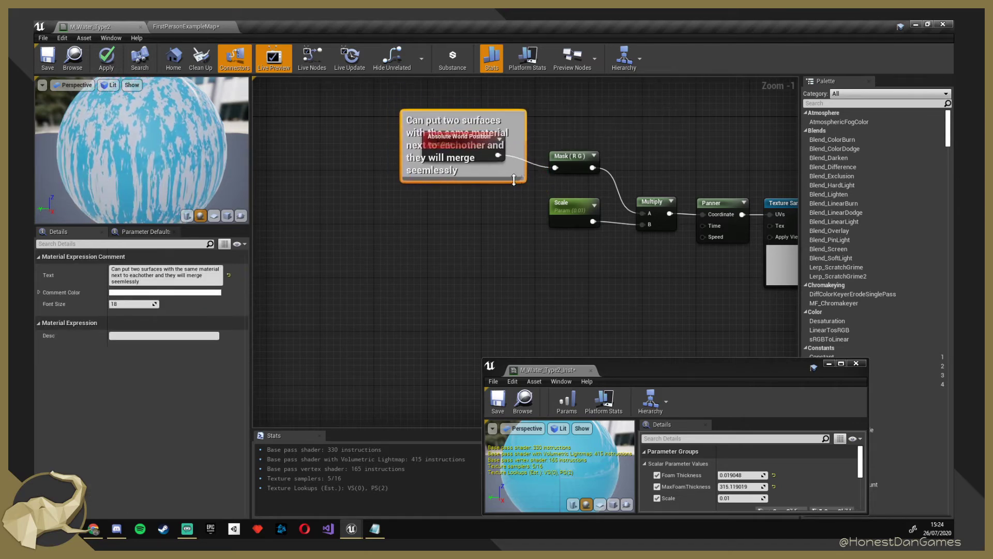
drag(526, 182, 528, 243)
drag(481, 152, 480, 218)
click(495, 152)
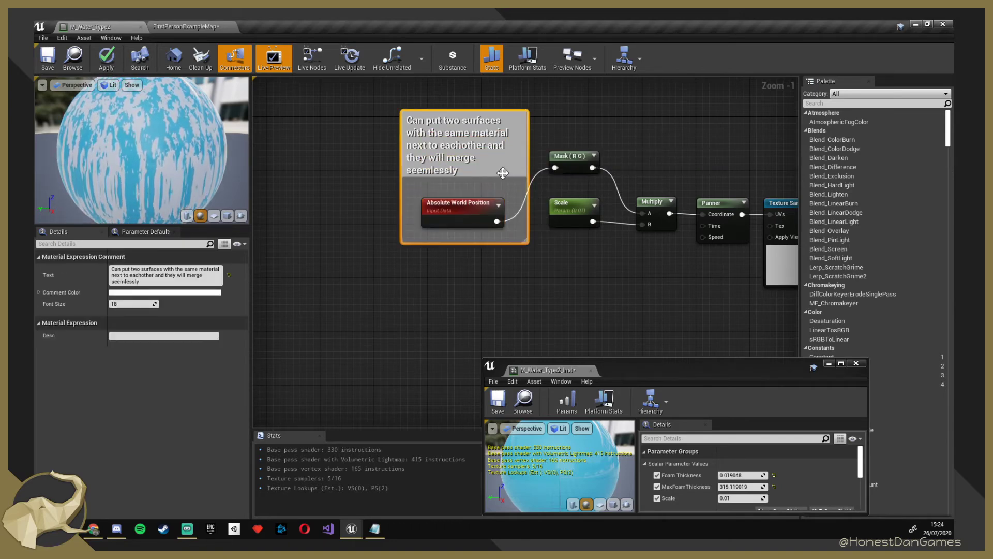
drag(495, 151, 502, 98)
click(616, 136)
Comment the Mask (R G) node with "Allows you to extract which of the 4 v's want".
right_drag(615, 134, 475, 210)
drag(407, 218, 506, 251)
key(c)
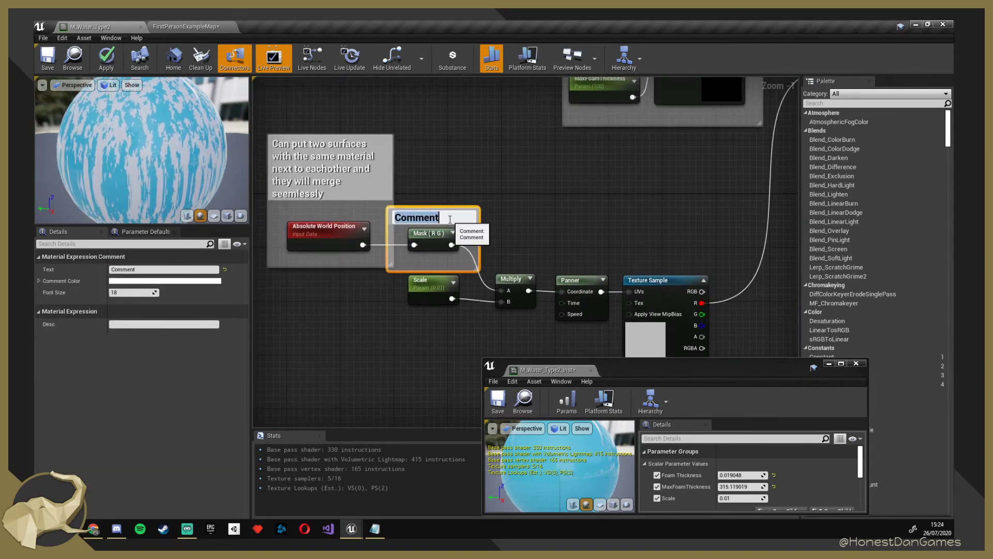
text(Allows y)
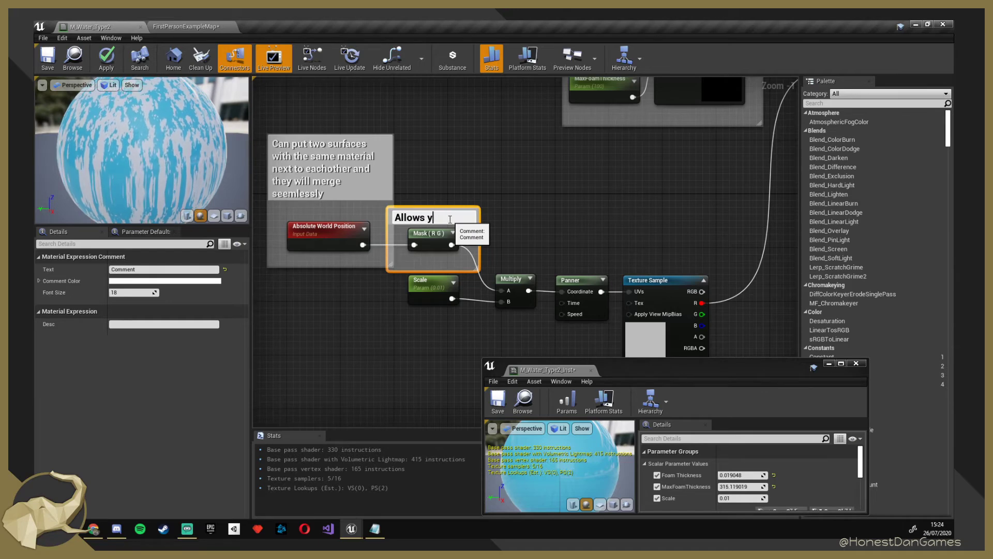
text(ou to ext)
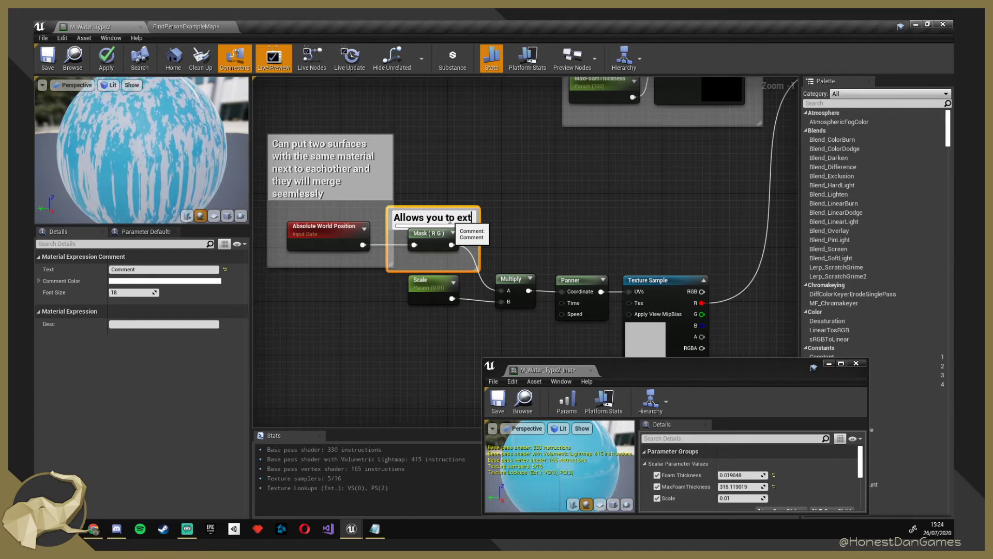
text(ract which)
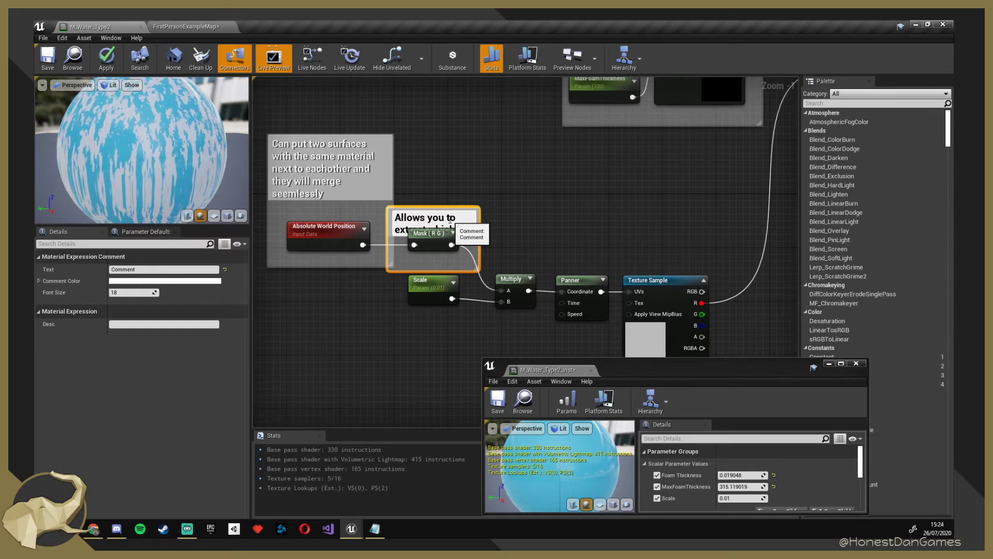
text( the 4 v's war)
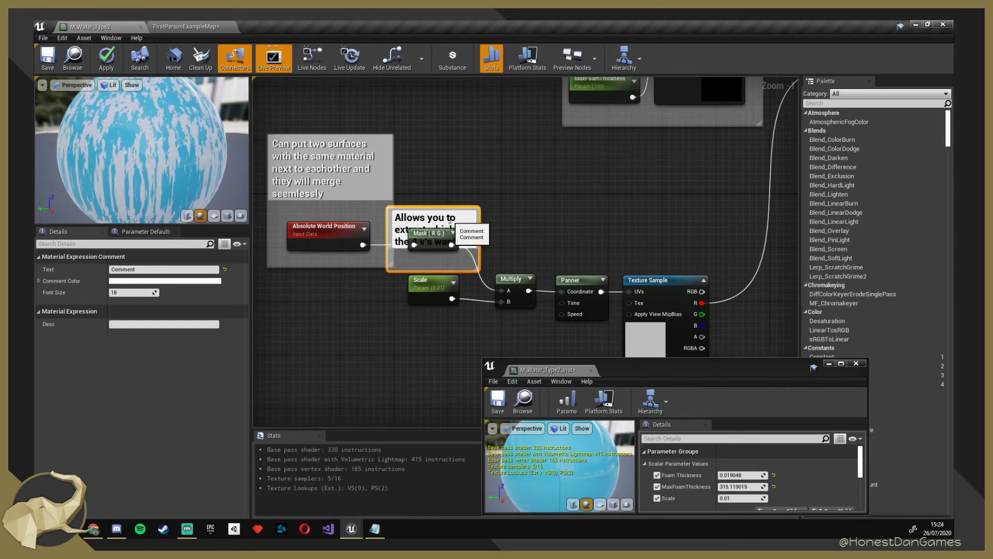
key(Return)
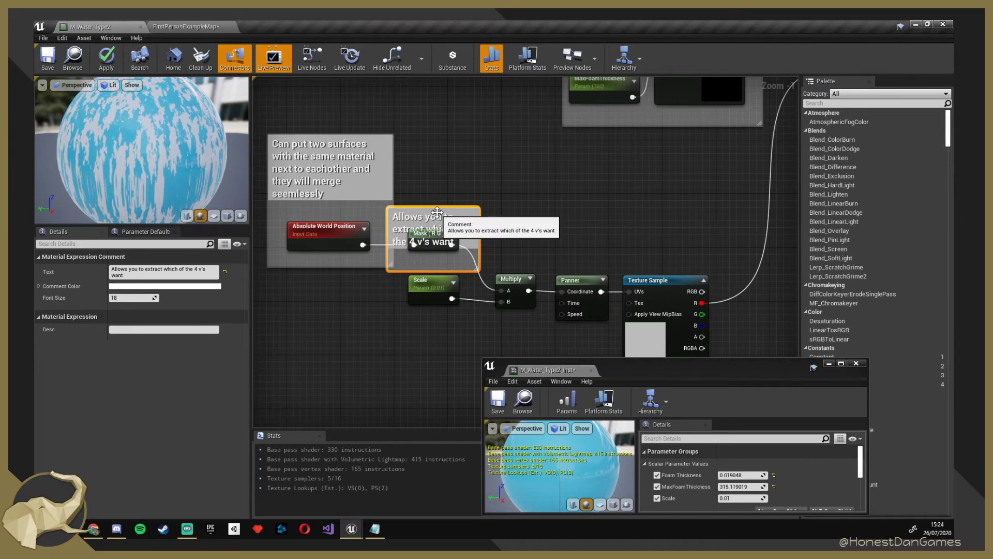
Extend the Mask node's comment box upward and place the node below its text, level with Absolute World Position.
drag(436, 214, 442, 253)
click(444, 240)
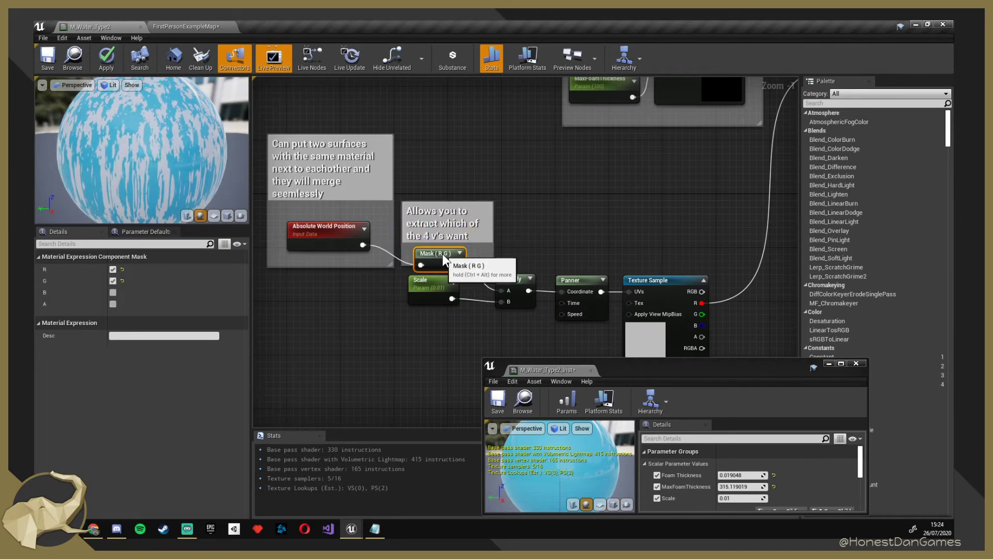
click(456, 218)
drag(453, 202, 456, 158)
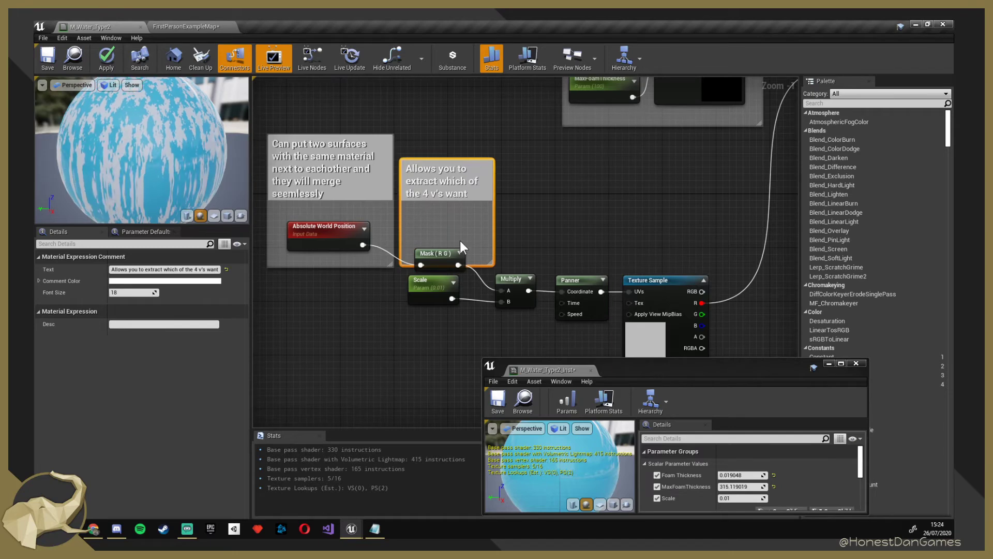
click(438, 250)
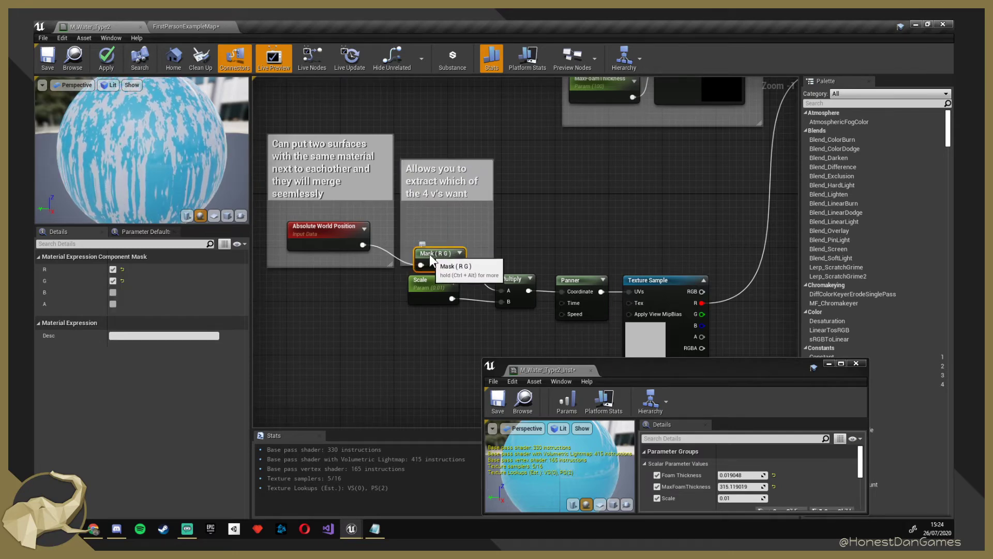
drag(429, 254, 426, 235)
Correct the spelling of "seemlessly" to "seamlessly" in the Absolute World Position comment.
click(294, 196)
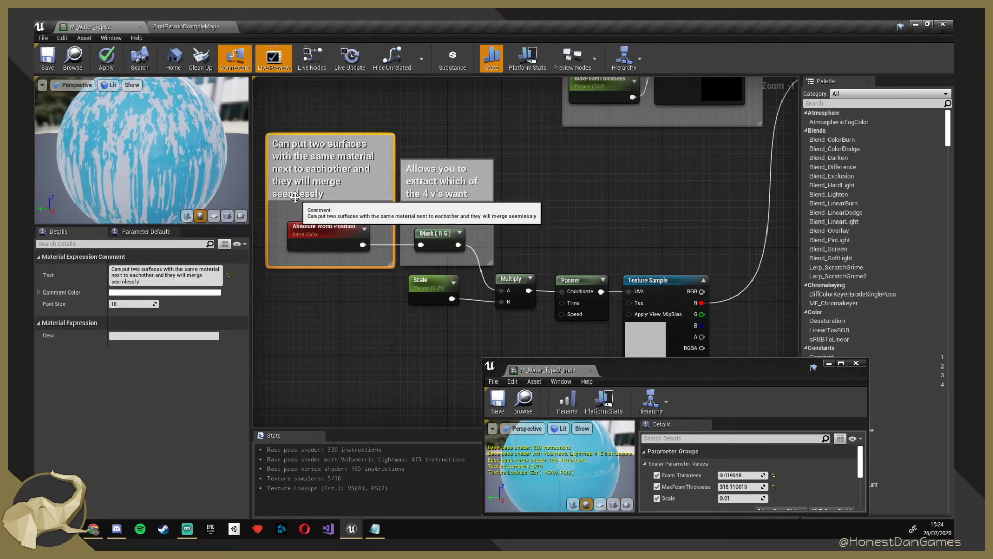
double_click(293, 196)
click(293, 196)
key(BackSpace)
text(a)
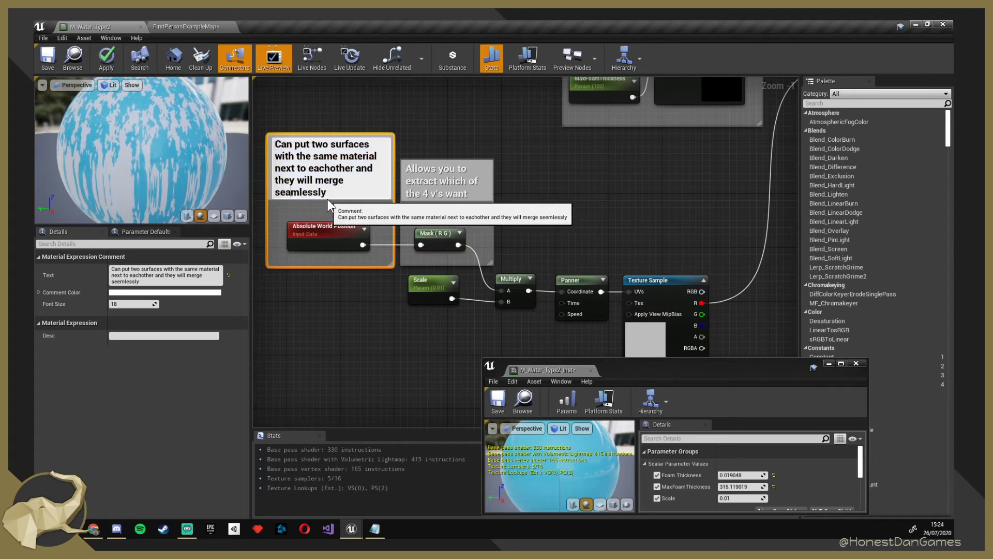
key(Return)
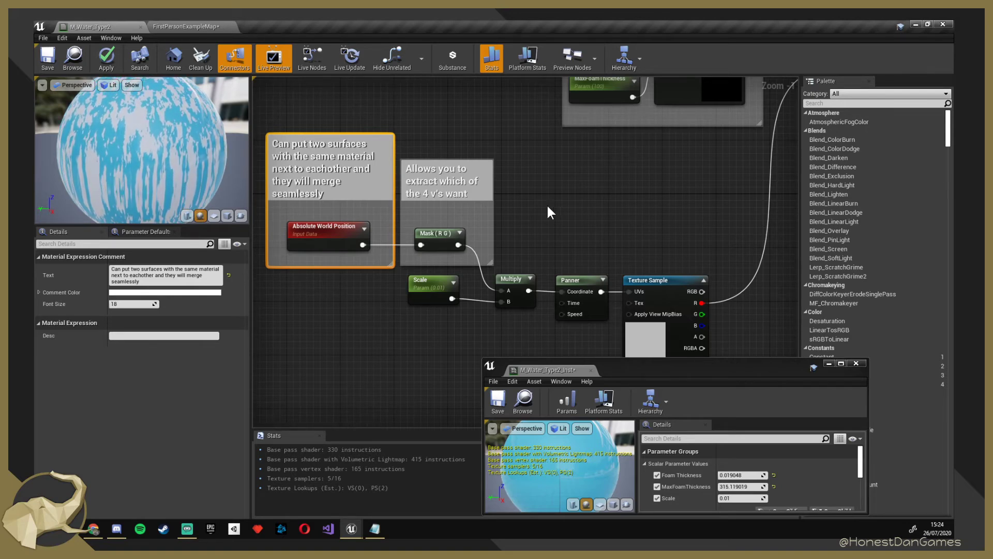
Move the Scale parameter node down, clear of the Mask node's comment box.
right_drag(529, 197, 571, 197)
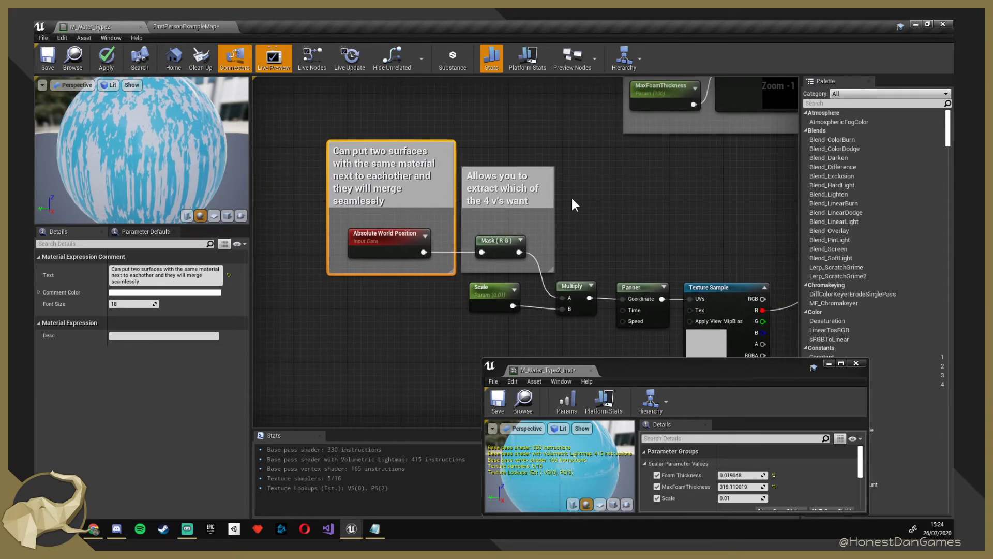
click(434, 286)
right_drag(462, 264, 416, 253)
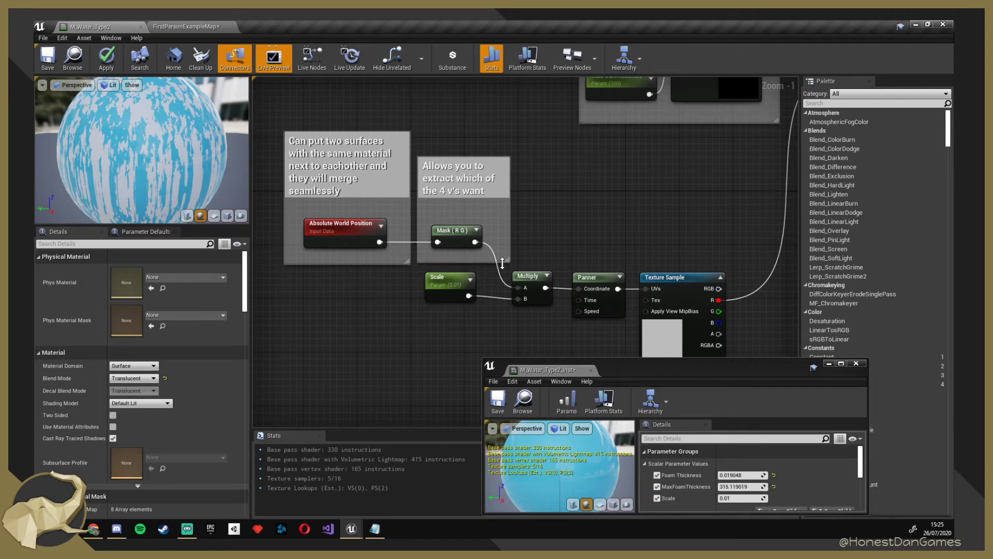
right_drag(545, 249, 527, 240)
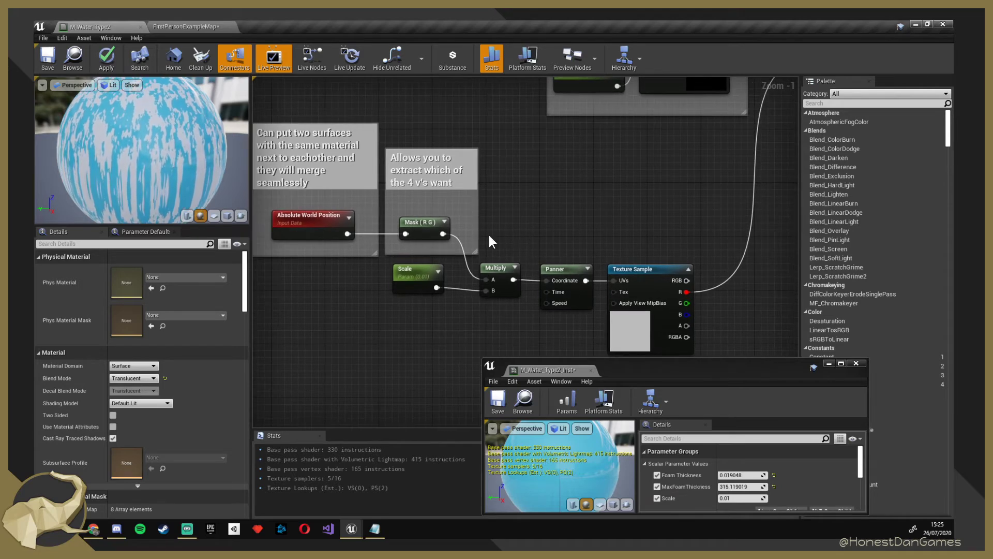
right_drag(530, 223, 499, 215)
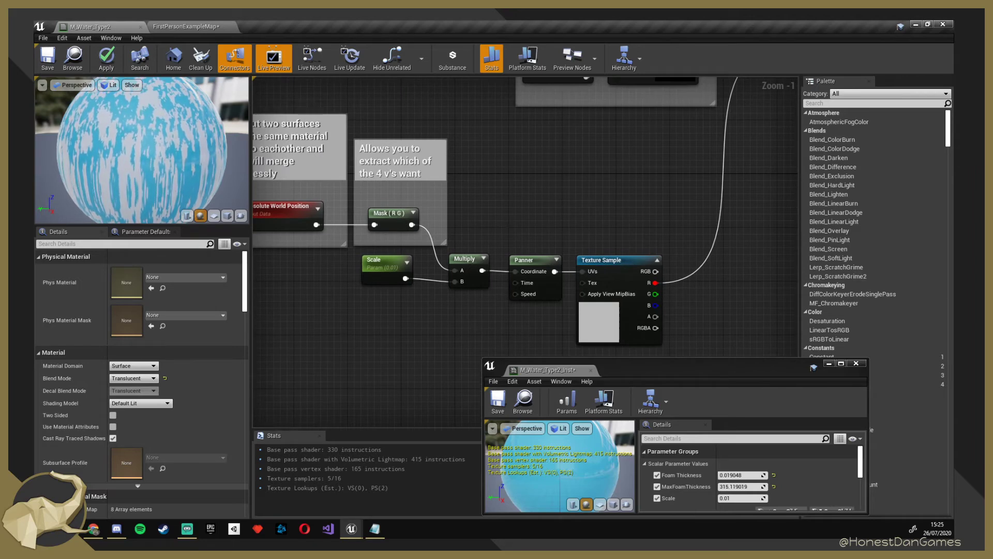
right_drag(477, 317, 513, 288)
drag(451, 244, 457, 278)
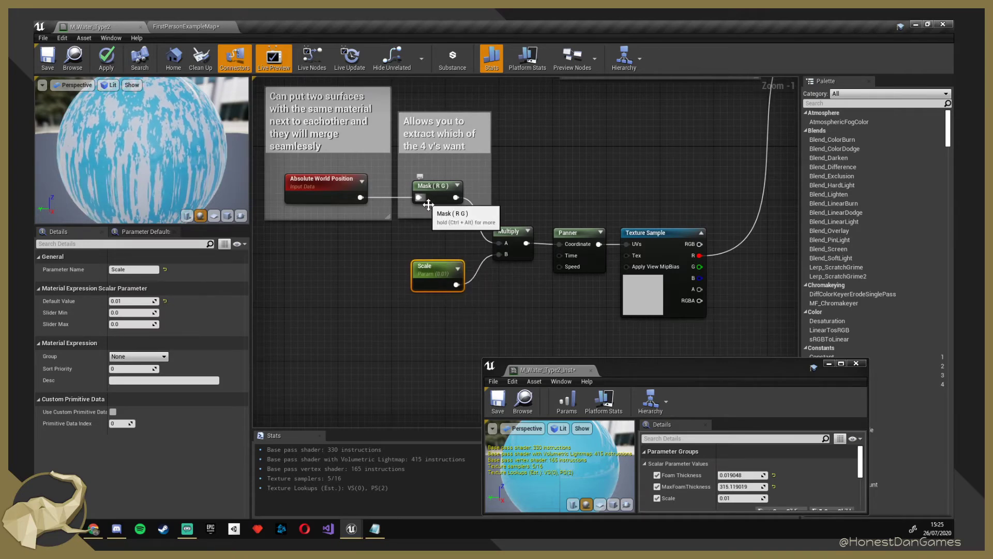
Review the node chain from Absolute World Position through Mask, Multiply and Panner to the Texture Sample.
right_drag(528, 292, 462, 285)
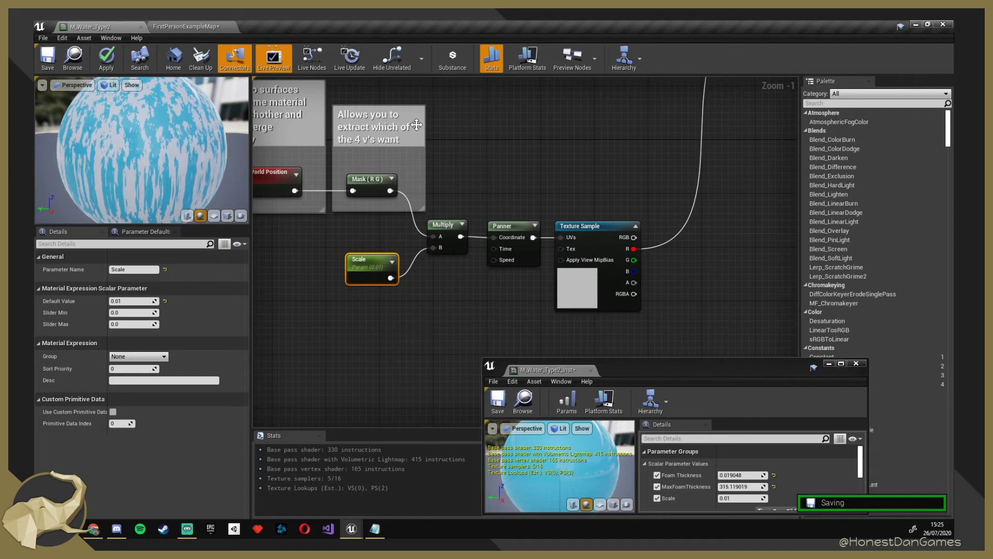
mouse_move(484, 309)
right_down()
mouse_move(440, 295)
mouse_move(489, 293)
right_up()
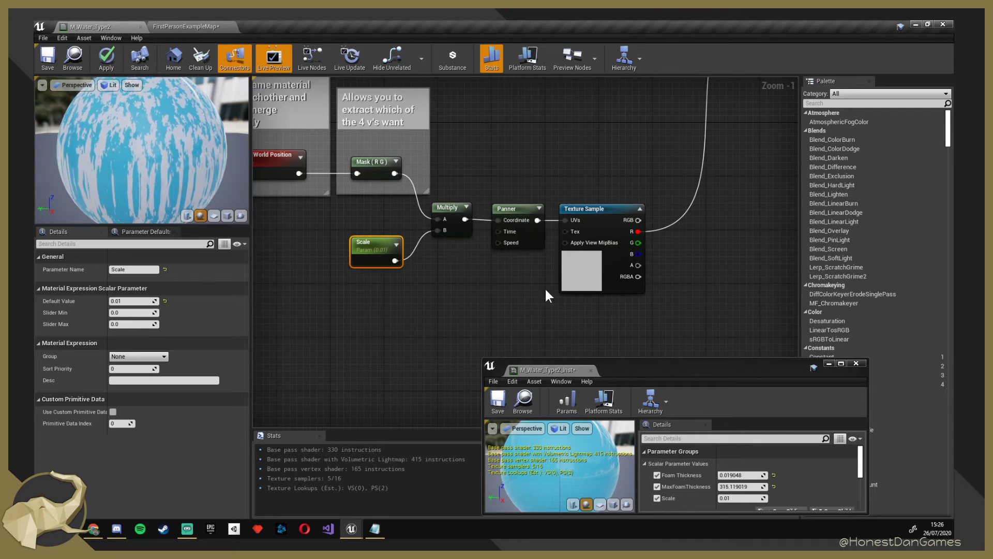
right_drag(547, 295, 556, 329)
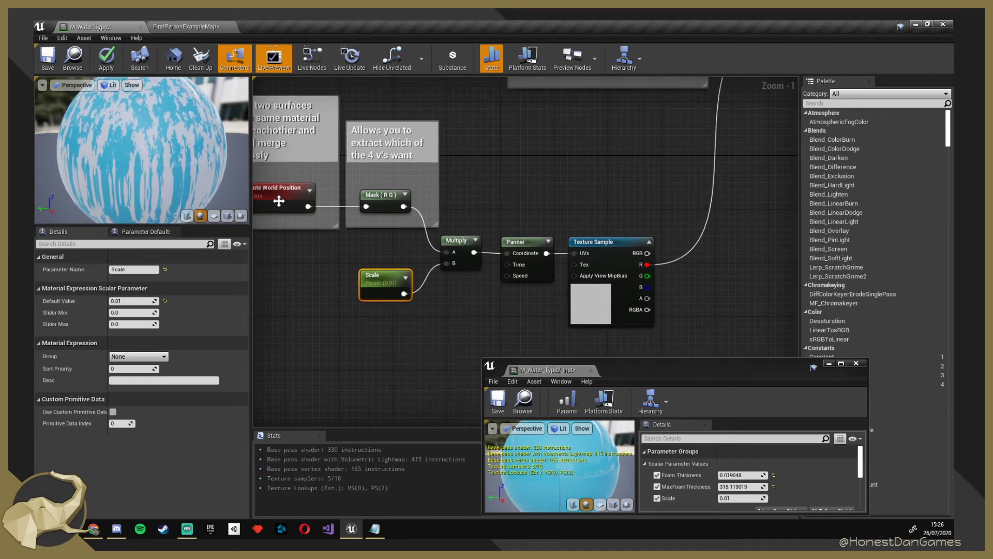
right_drag(279, 202, 279, 267)
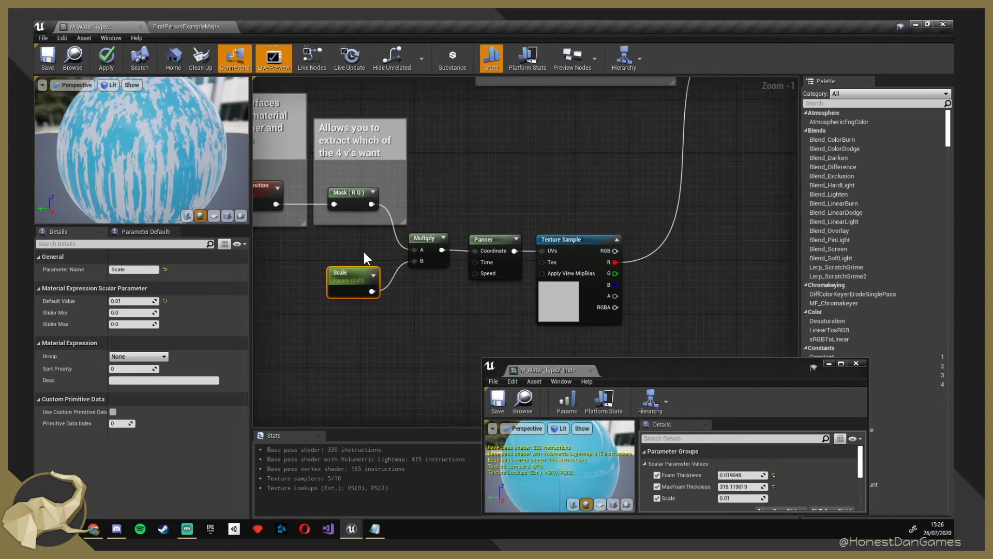
right_drag(380, 249, 433, 254)
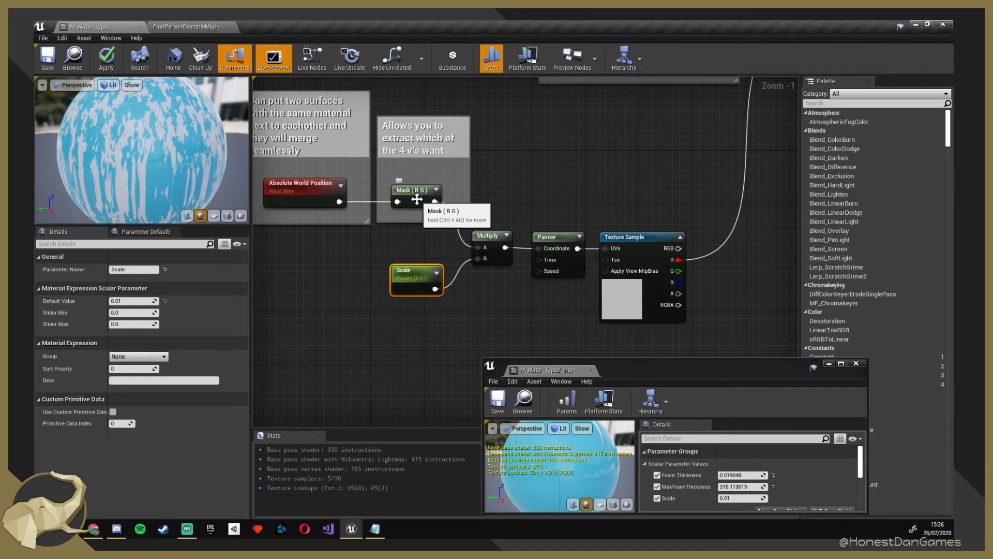
mouse_move(419, 246)
right_down()
mouse_move(380, 244)
mouse_move(423, 245)
right_up()
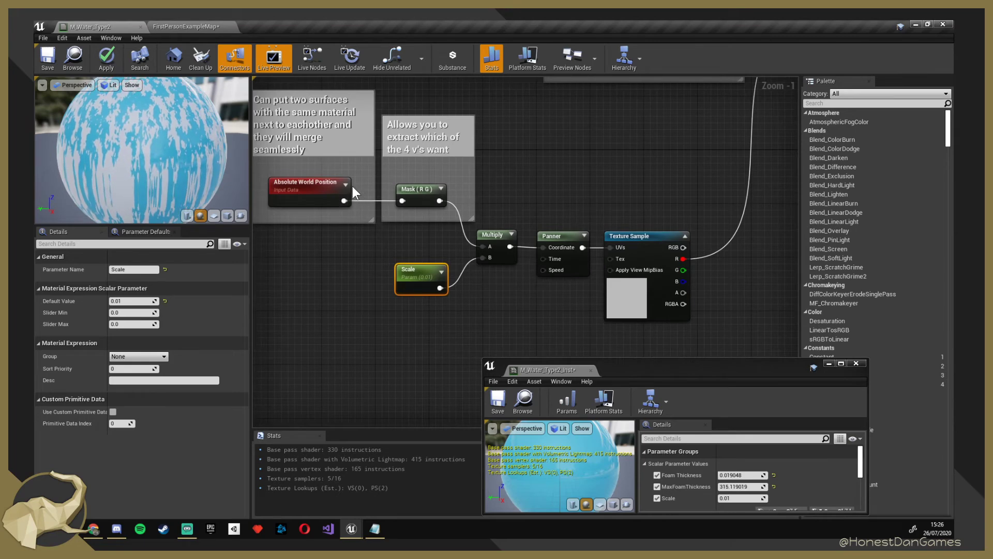
right_drag(346, 237, 219, 228)
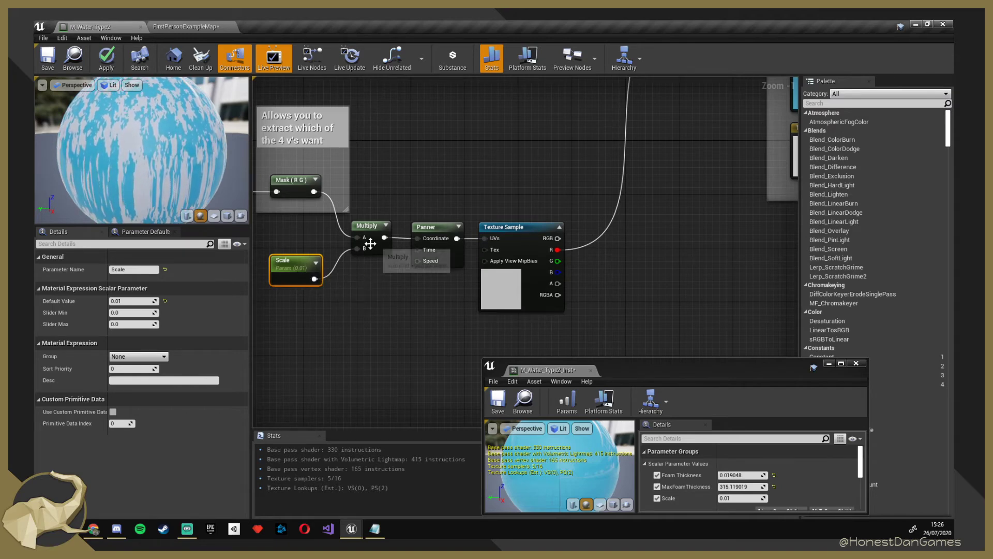
right_drag(370, 283, 330, 296)
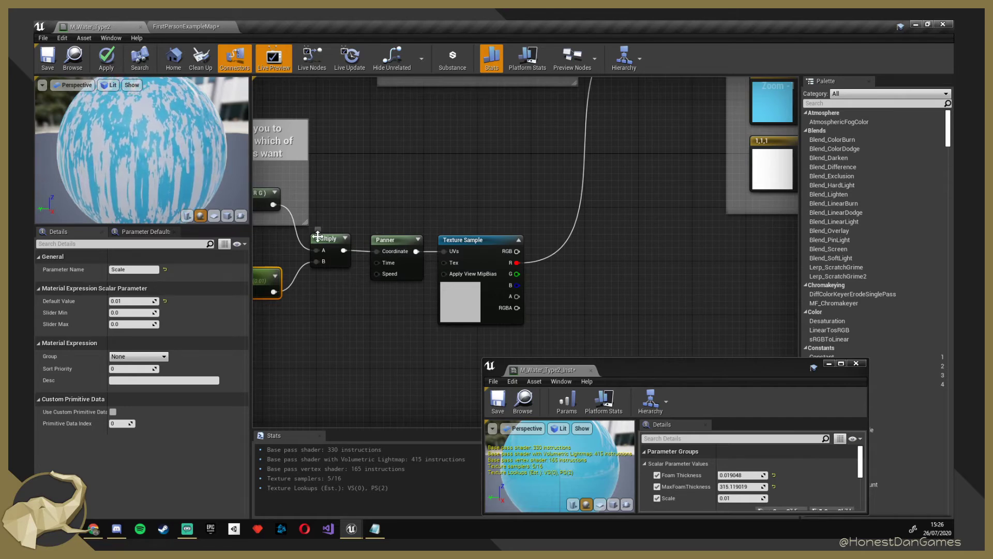
right_drag(361, 307, 412, 296)
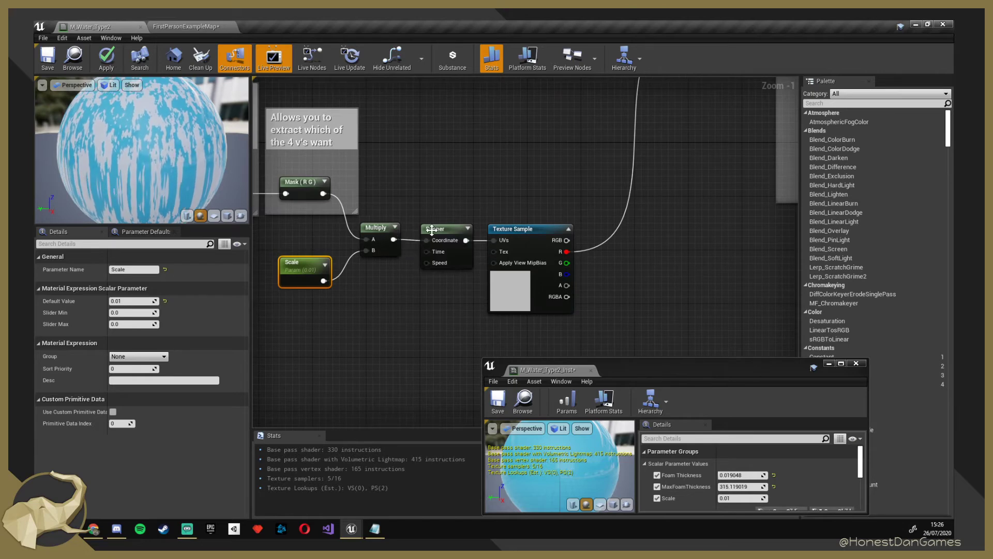
mouse_move(376, 266)
right_down()
mouse_move(417, 263)
mouse_move(444, 282)
mouse_move(384, 264)
right_up()
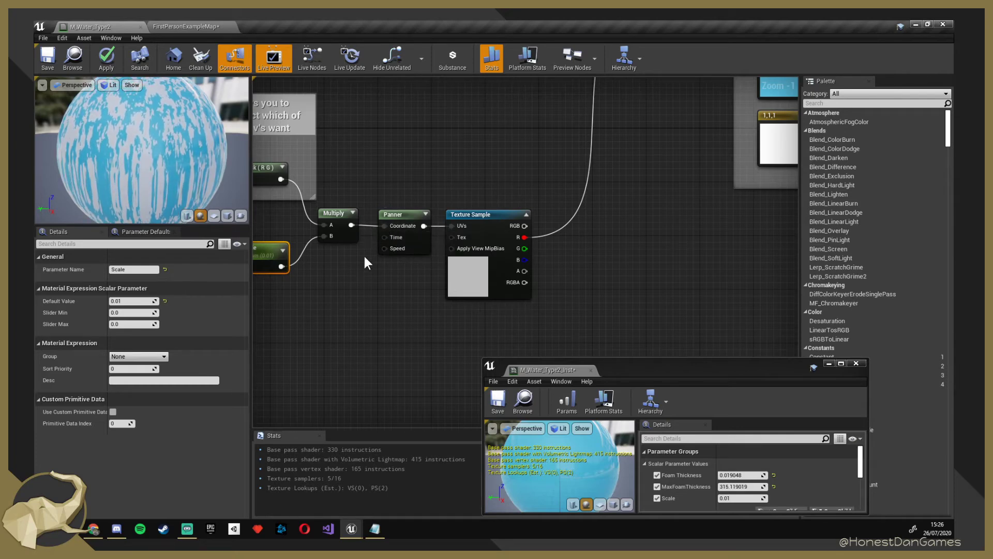
right_drag(364, 256, 436, 245)
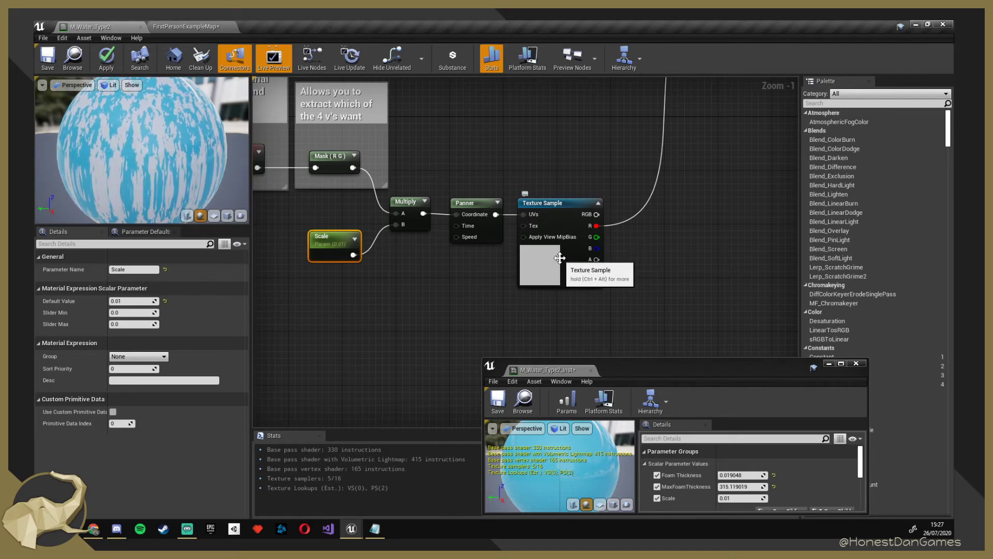
Expand the Panner node's preview and shift the Texture Sample node away to make room for it.
click(497, 203)
drag(572, 211, 597, 212)
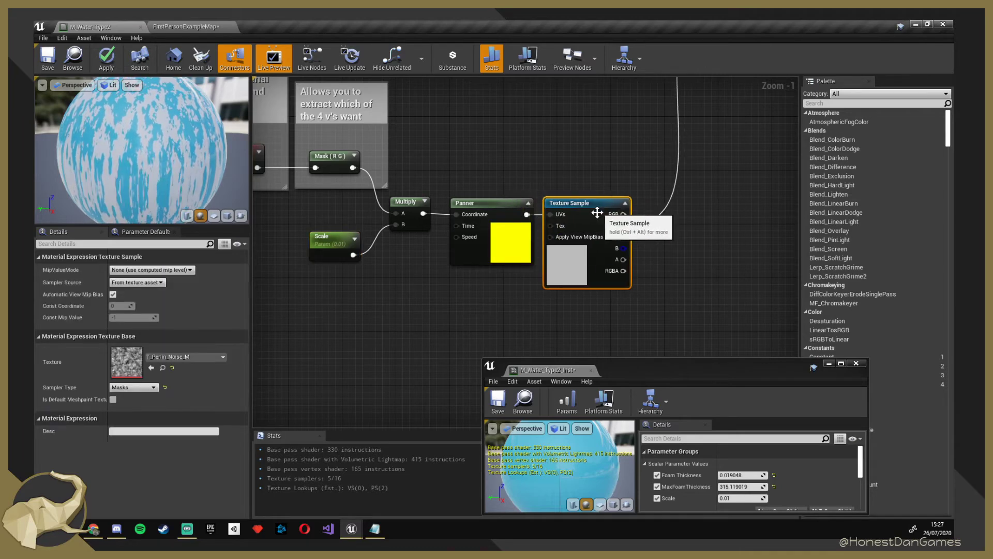
click(505, 301)
Try a Speed Y of about 0.83 on the Panner node and set it back to 0.01.
click(497, 211)
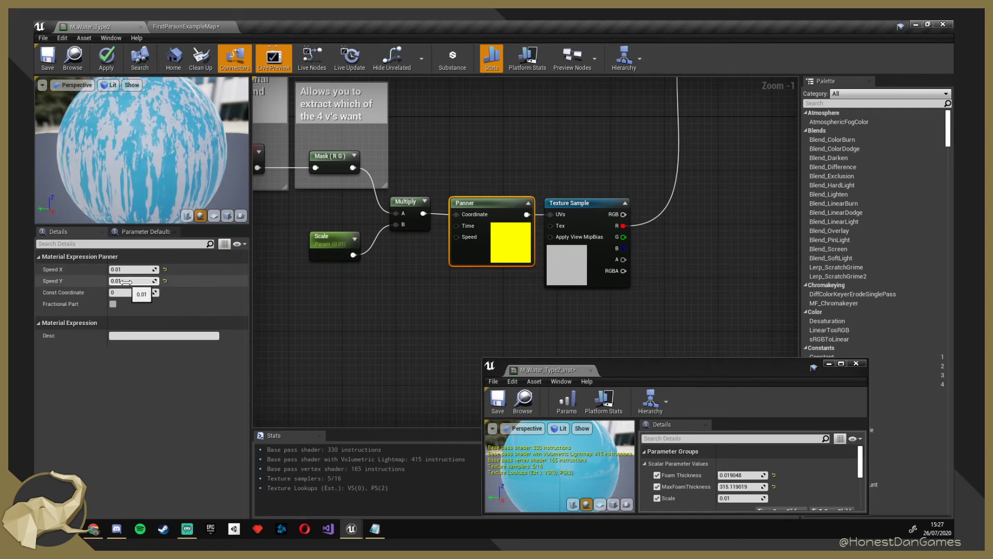
mouse_move(127, 281)
mouse_down()
mouse_move(153, 281)
mouse_move(132, 282)
mouse_up()
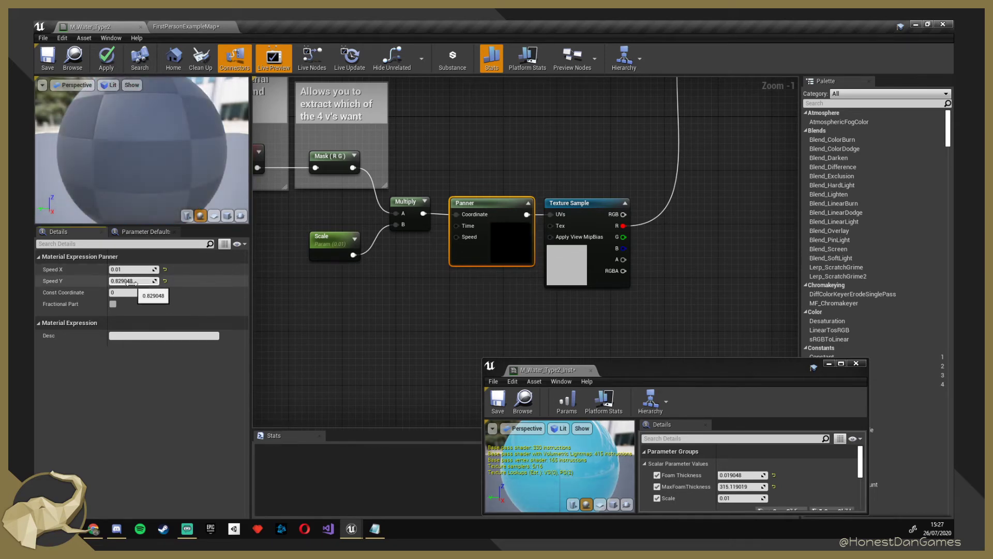
click(159, 278)
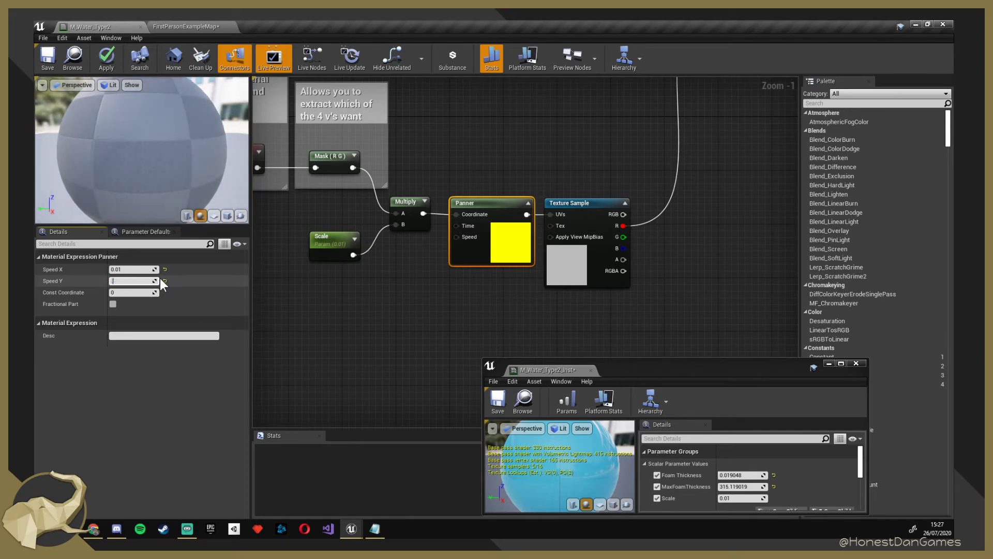
text(0.01)
key(Return)
right_drag(522, 303, 510, 310)
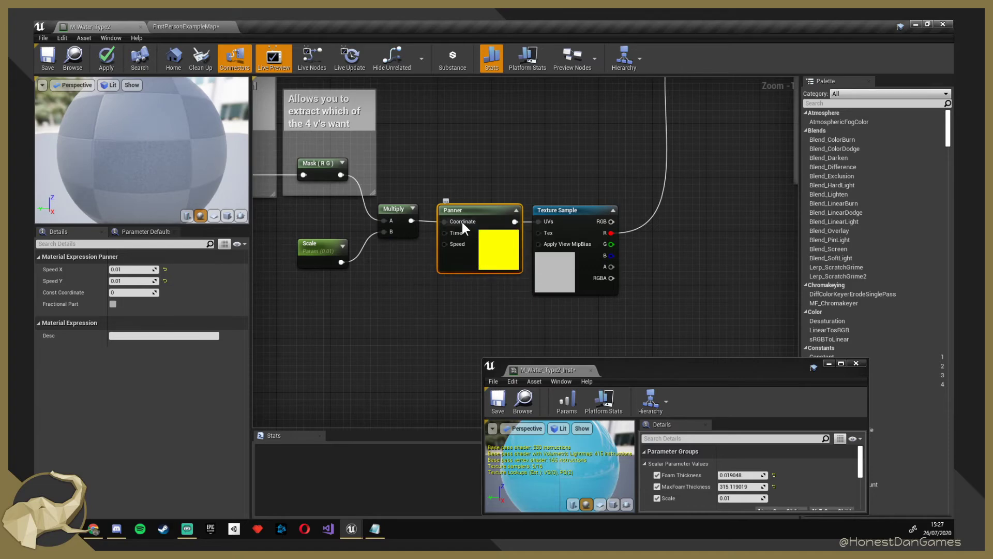
Examine how the Multiply result passes through the Panner into the UVs of the Texture Sample.
right_drag(411, 249, 360, 252)
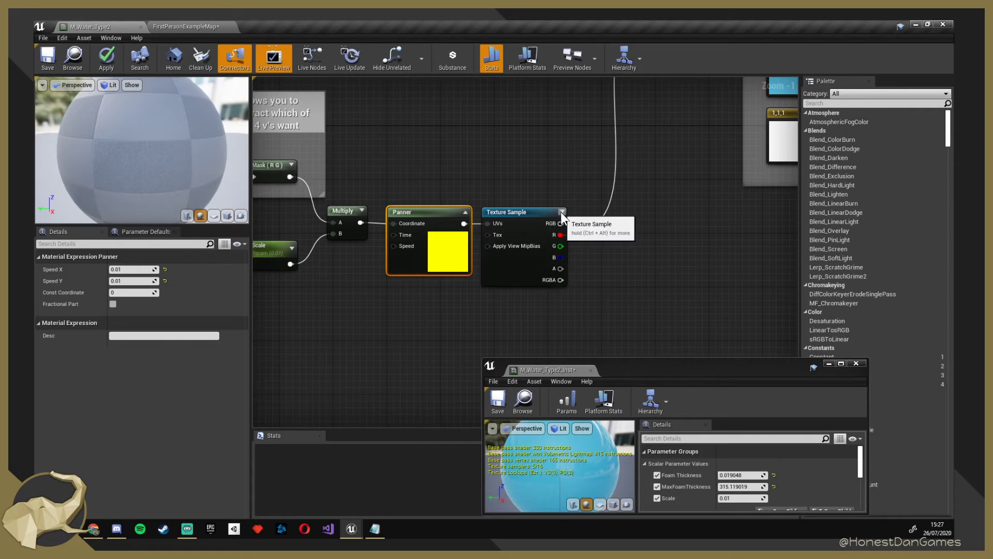
right_drag(343, 290, 383, 297)
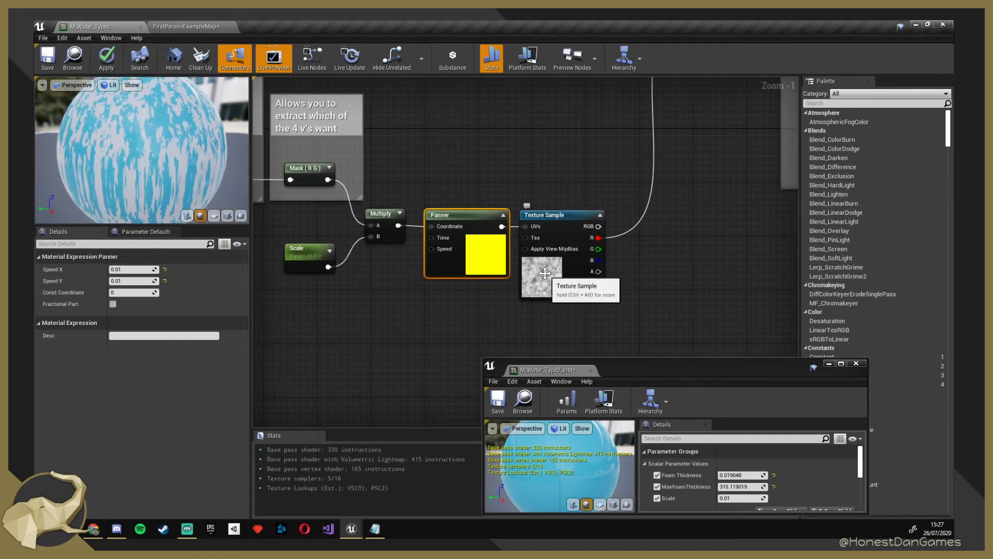
drag(501, 226, 525, 226)
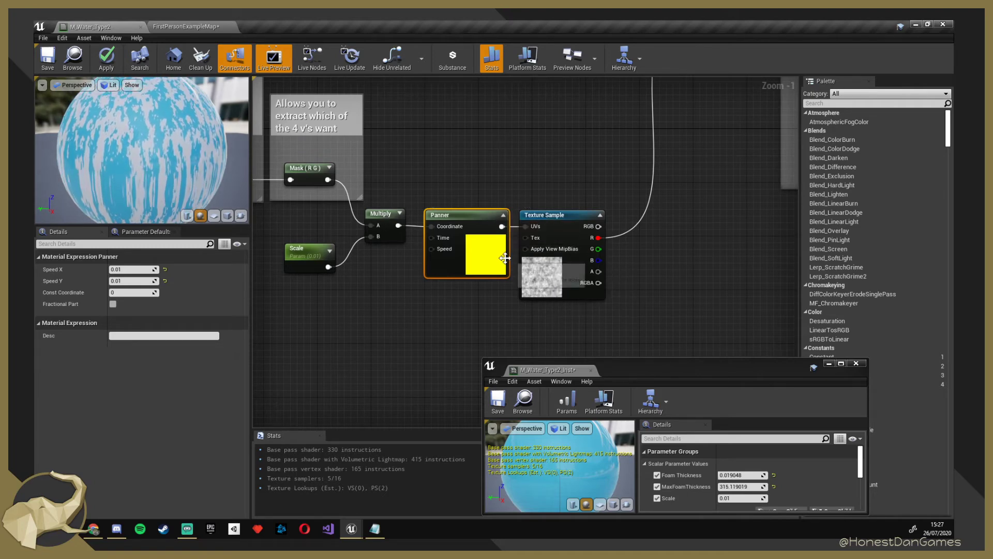
right_drag(420, 305, 526, 312)
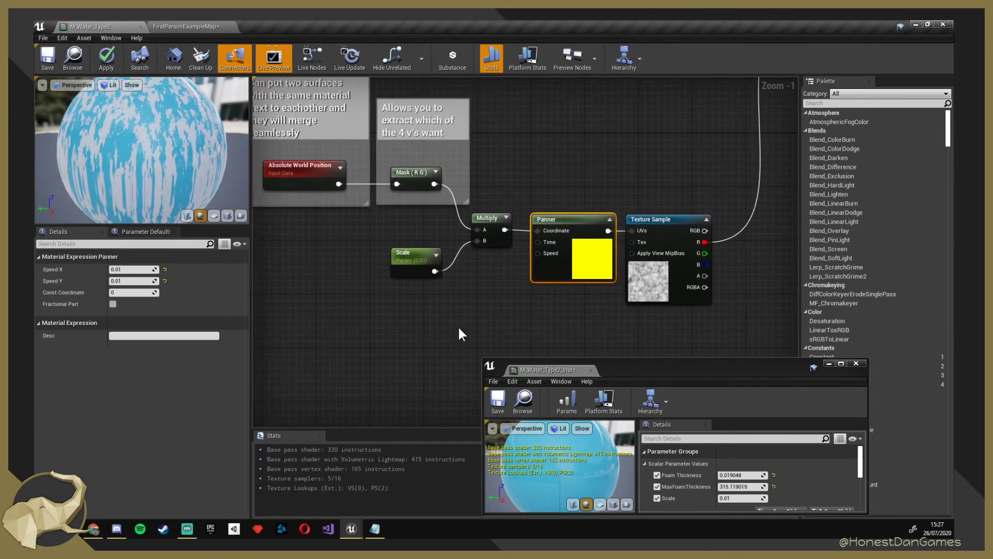
right_drag(458, 329, 394, 252)
right_drag(365, 210, 434, 284)
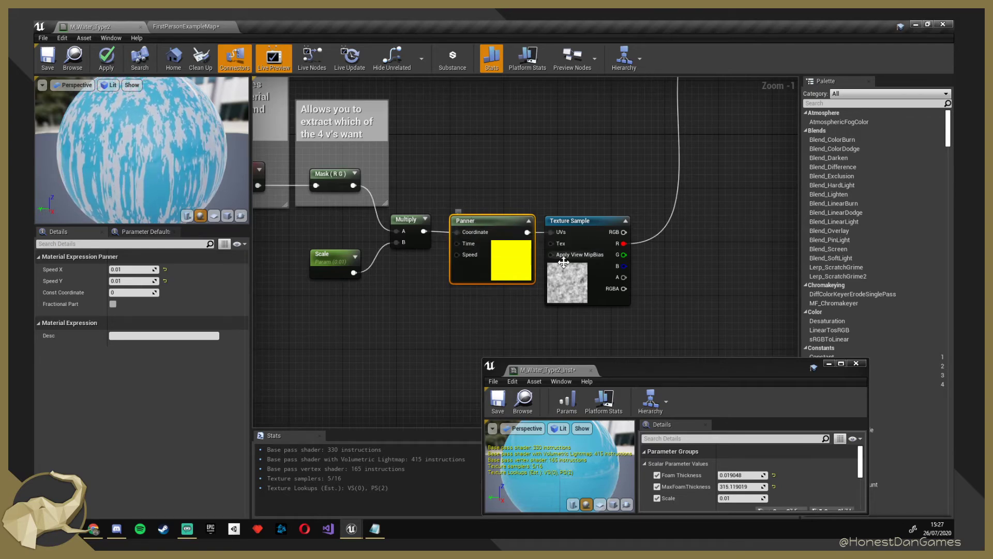
Add a TextureCoordinate node just above the Panner node, leaving it unconnected.
right_click(440, 171)
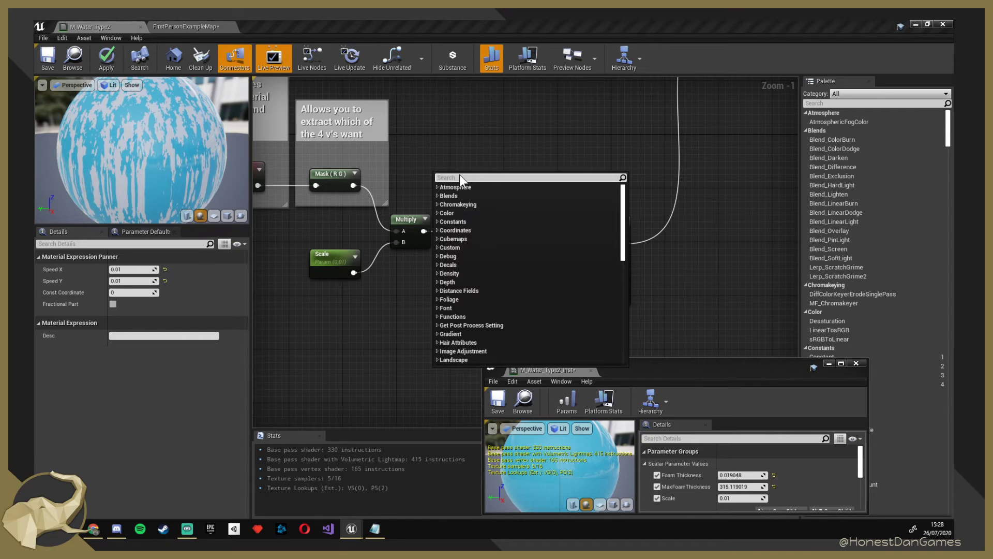
click(442, 166)
right_click(430, 178)
text(coord)
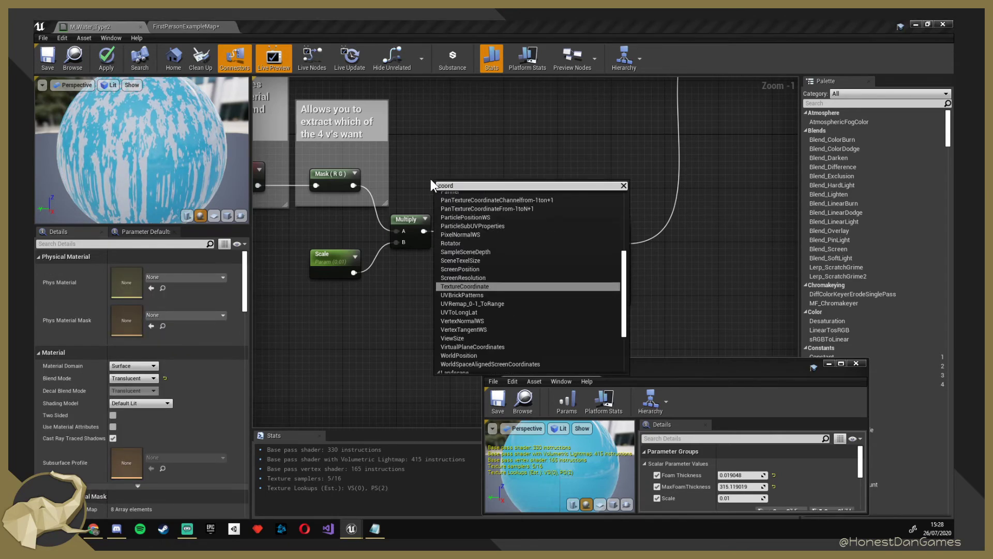
key(Return)
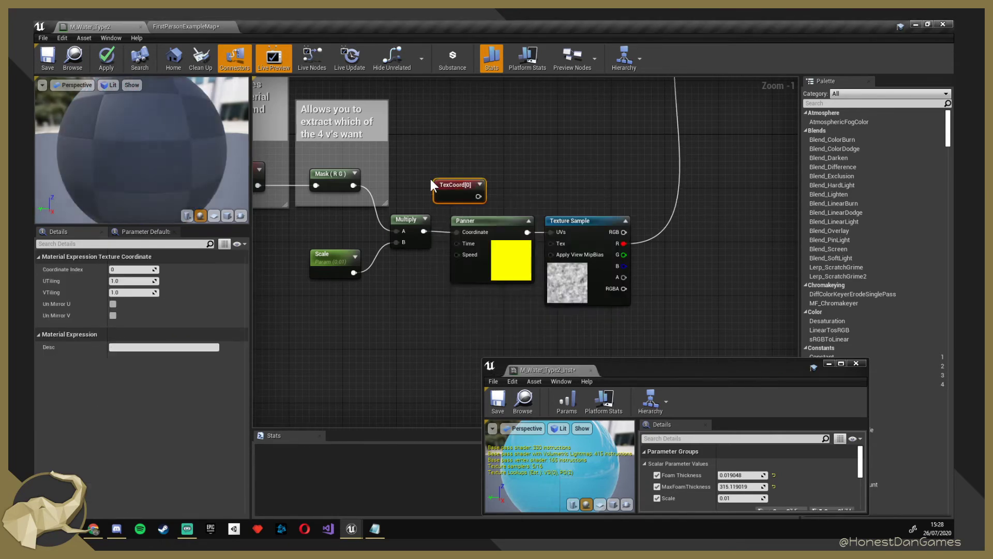
right_drag(459, 216, 561, 190)
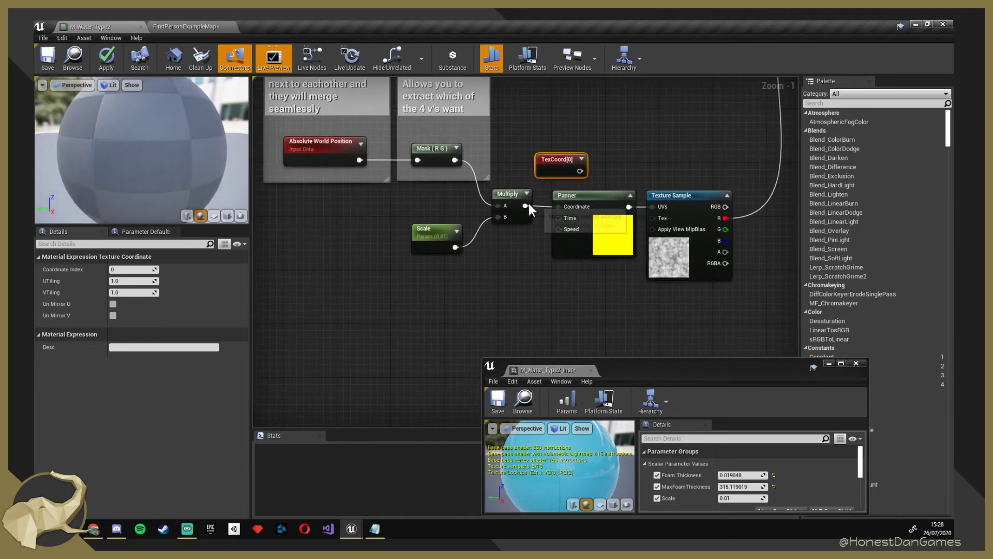
drag(578, 171, 597, 161)
click(609, 126)
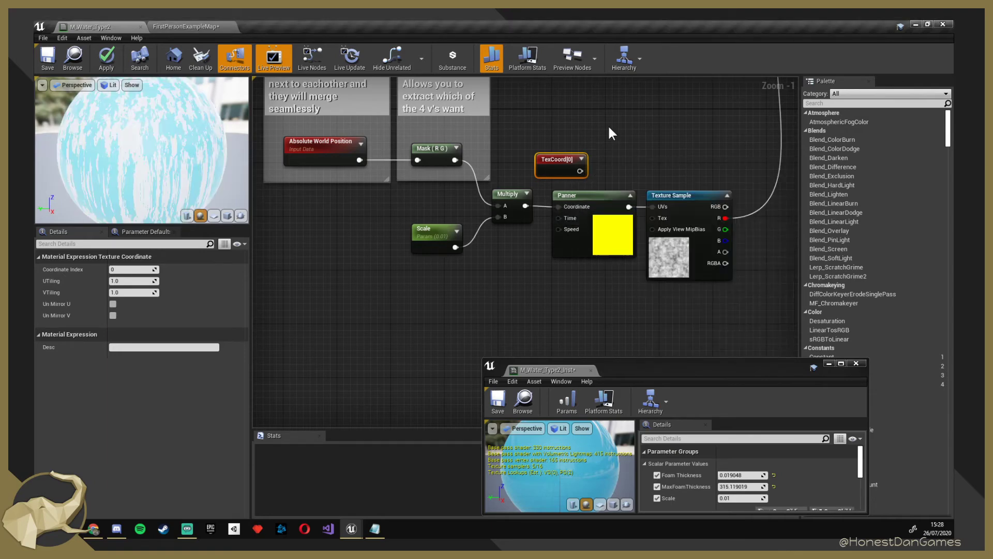
click(608, 127)
Select the comment box around Absolute World Position and review its note on seamlessly merging surfaces, then follow the chain to the Texture Sample.
right_drag(618, 158, 572, 149)
right_drag(306, 224, 569, 335)
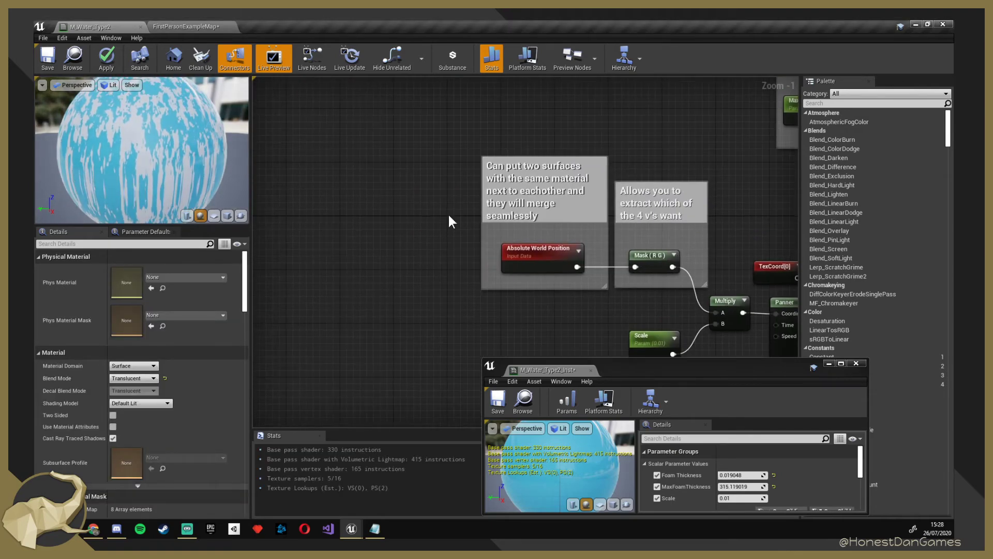
drag(446, 135, 596, 321)
click(532, 176)
right_drag(414, 291, 344, 259)
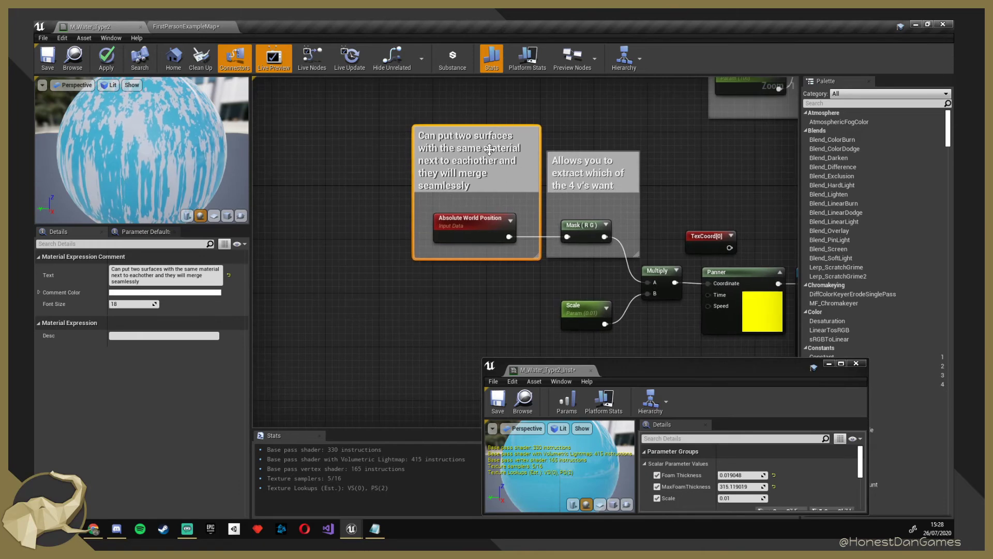
right_drag(489, 295, 448, 284)
right_drag(526, 328, 382, 322)
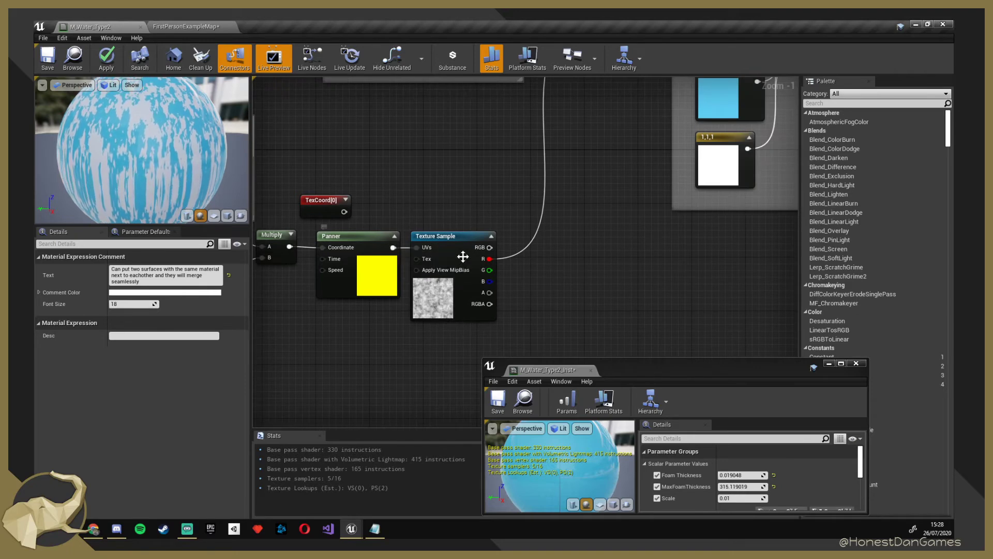
Select the Panner and Texture Sample nodes and trace their output up to the Multiply node beside Depth Fade.
drag(381, 213, 526, 340)
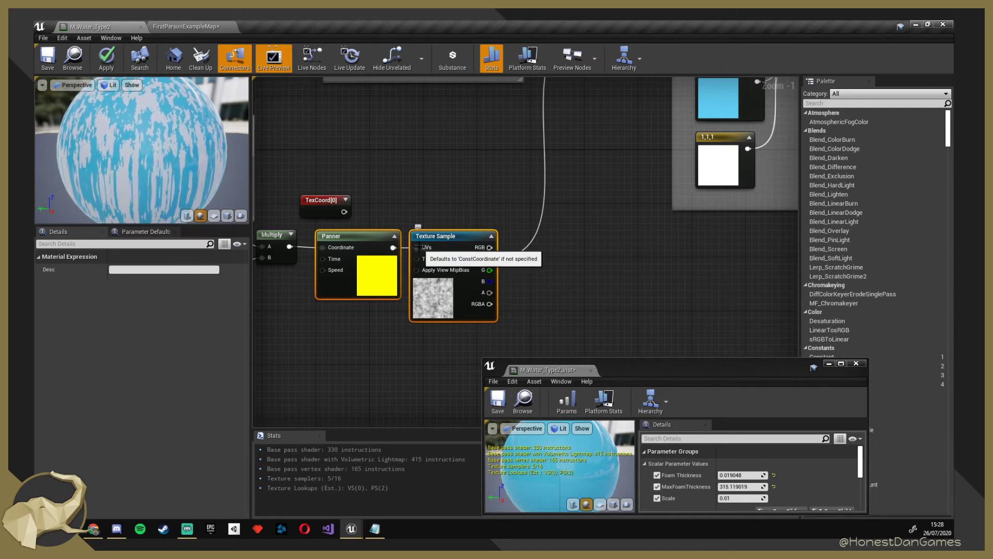
right_drag(589, 306, 611, 274)
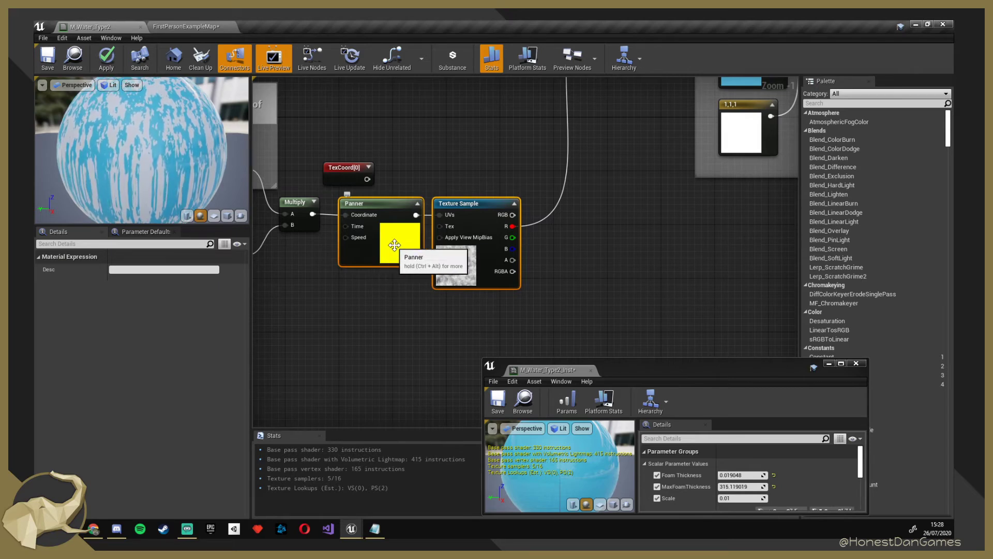
right_drag(440, 175, 450, 233)
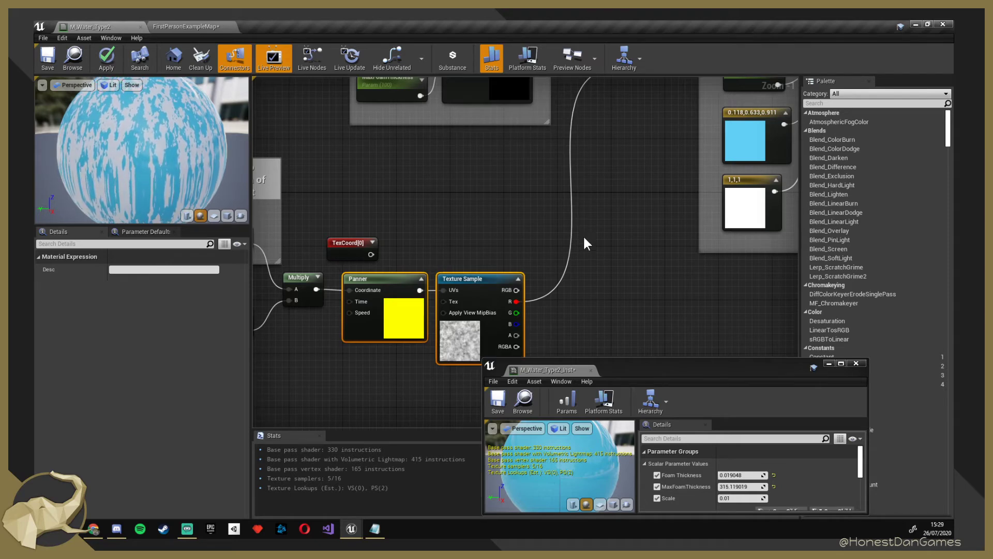
right_drag(587, 244, 557, 409)
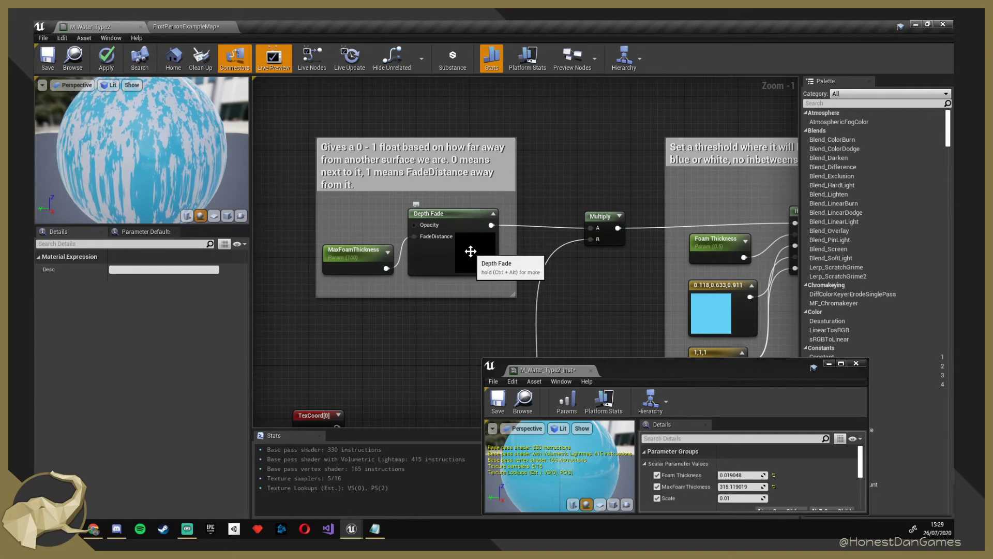
right_drag(464, 319, 446, 225)
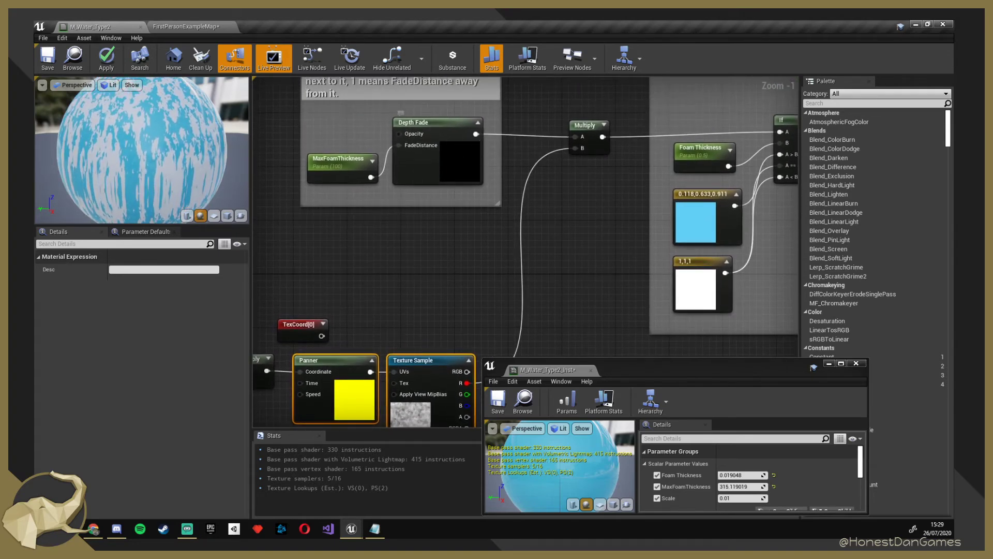
mouse_move(479, 230)
right_down()
mouse_move(493, 263)
mouse_move(489, 230)
right_up()
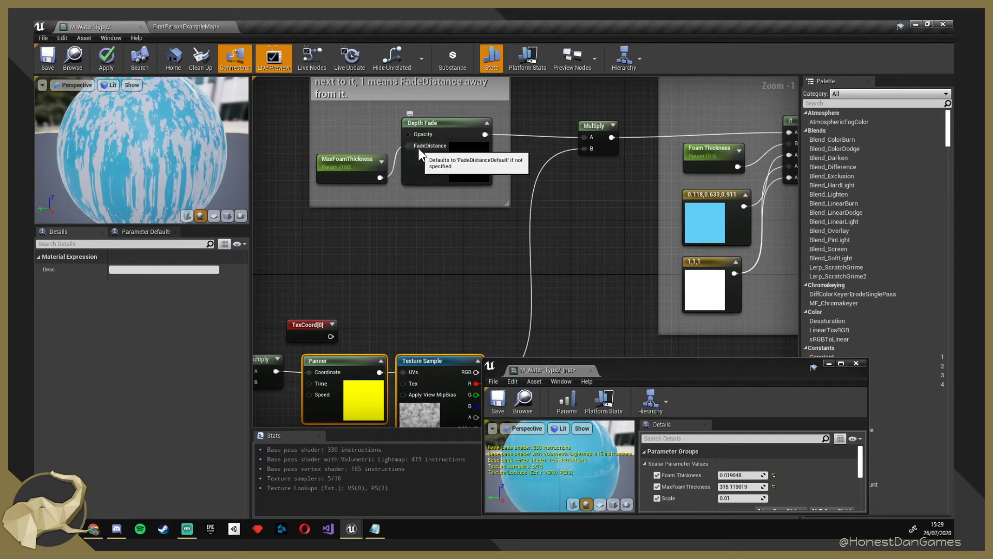
right_drag(446, 312, 406, 287)
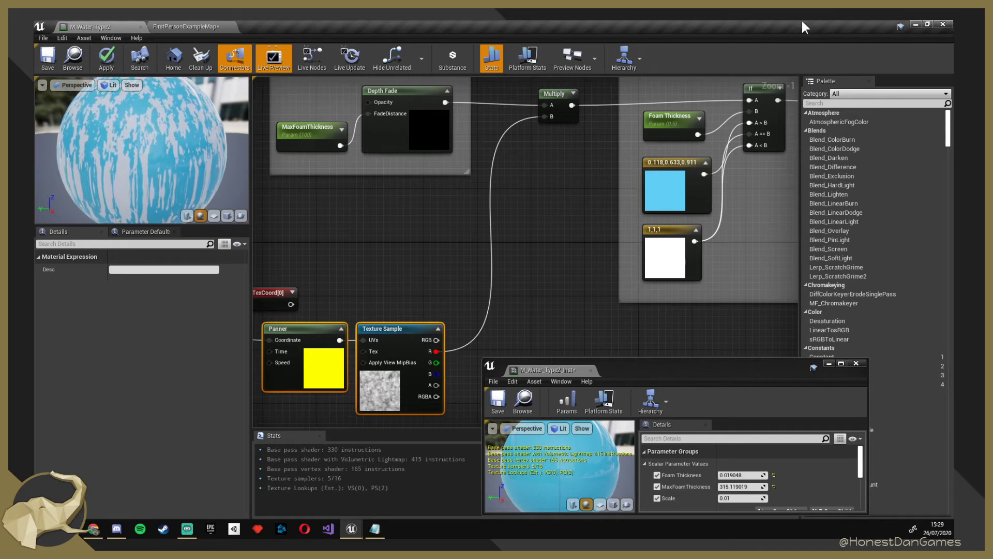
Examine how the noise and Depth Fade product feeds the If node with Foam Thickness and the blue and white colours.
right_drag(780, 240, 703, 278)
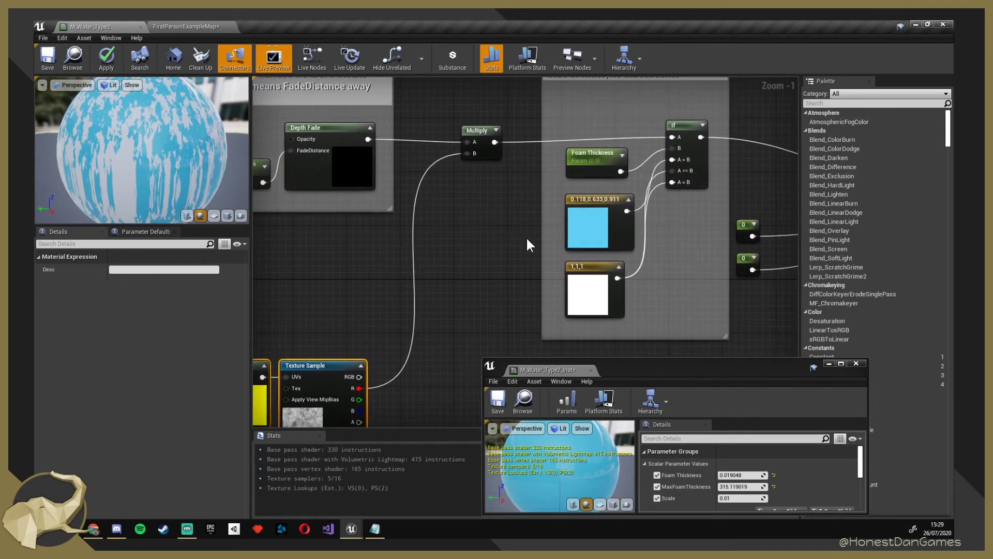
right_drag(476, 232, 484, 190)
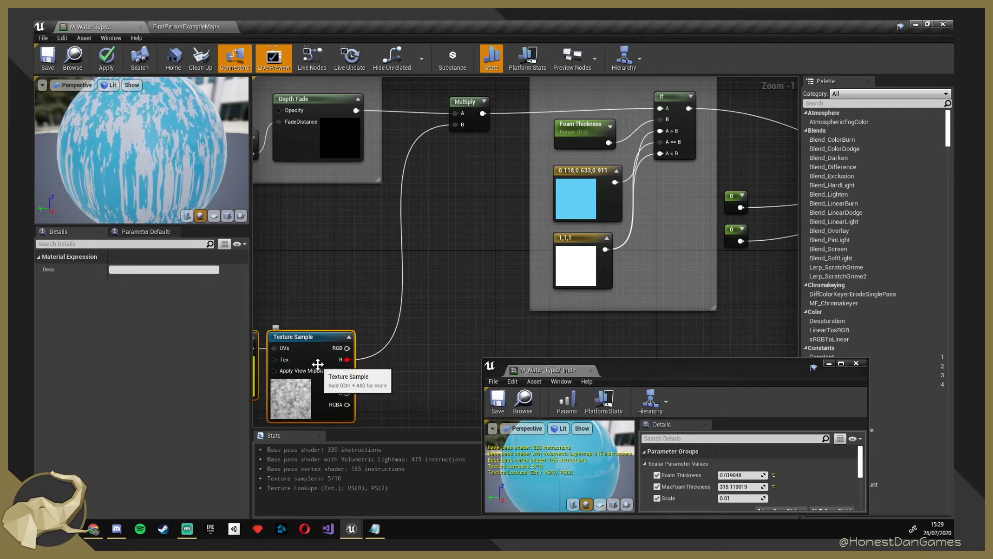
right_drag(341, 251, 398, 264)
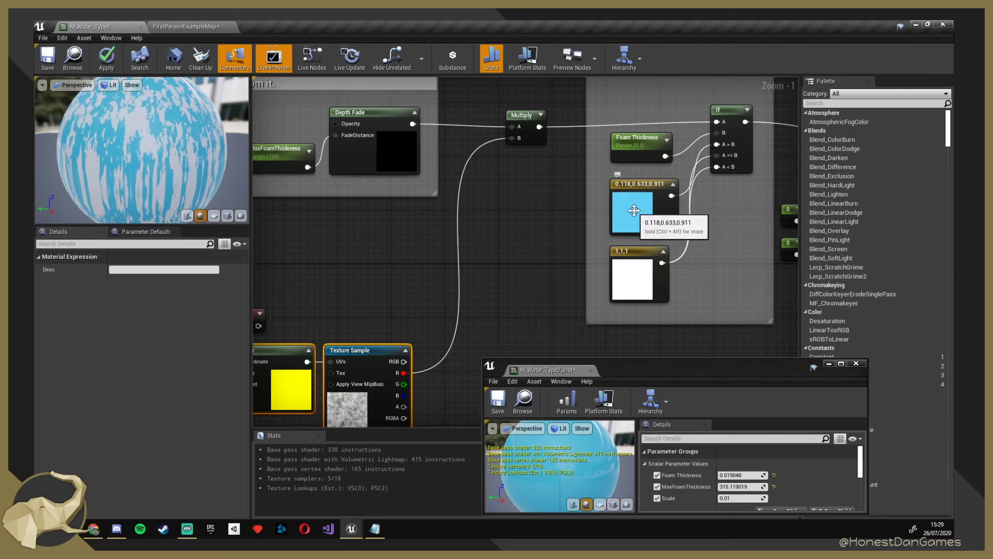
right_drag(509, 238, 514, 220)
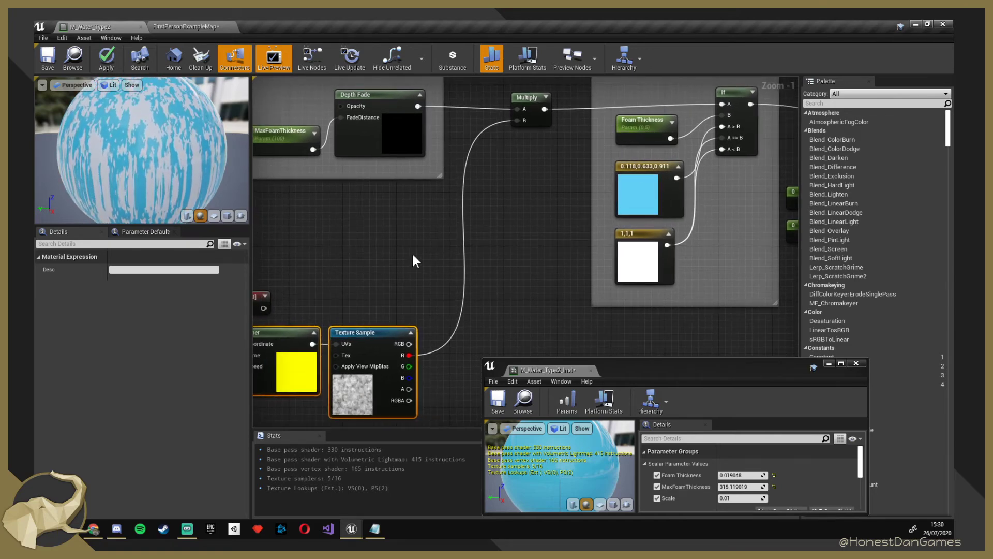
right_drag(424, 246, 455, 274)
right_drag(472, 210, 482, 175)
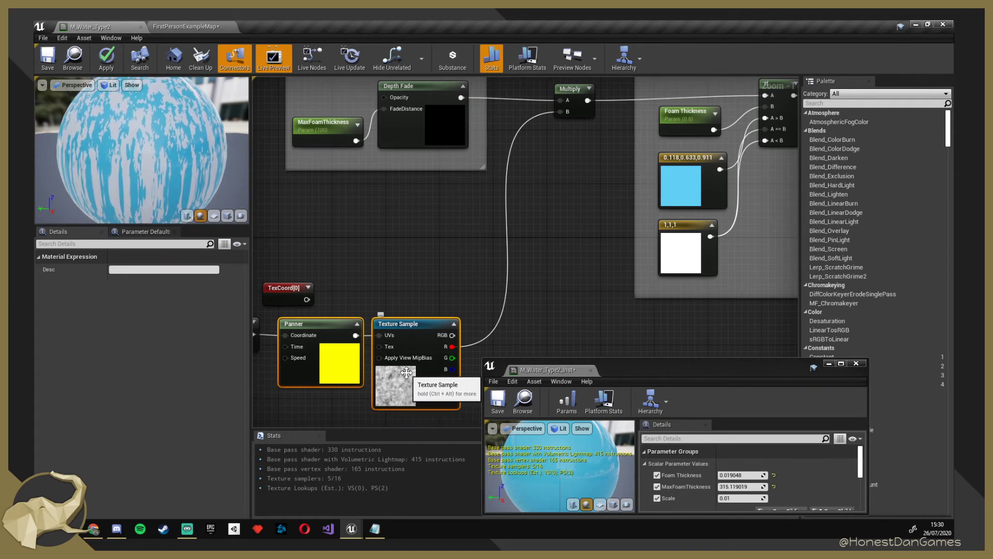
right_drag(399, 375, 462, 352)
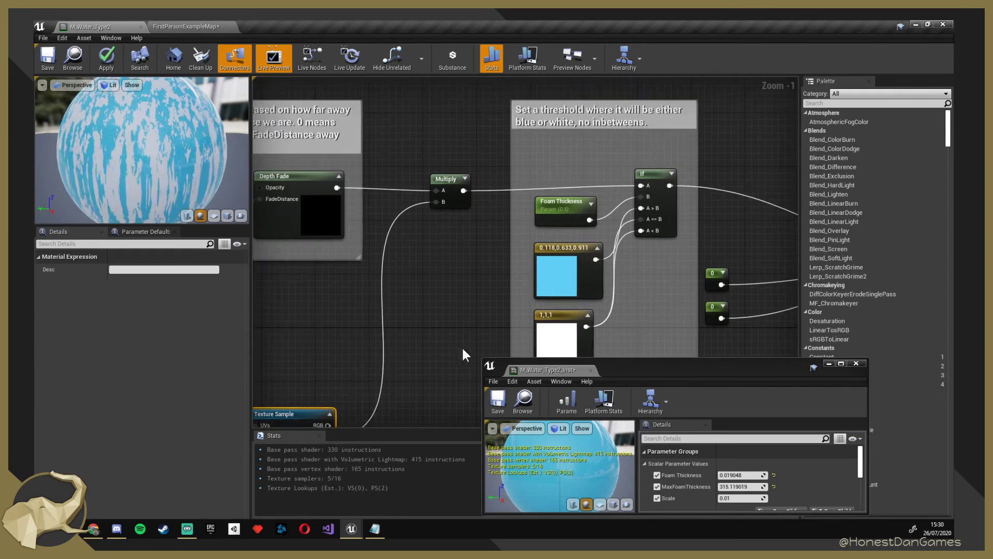
right_drag(526, 199, 690, 68)
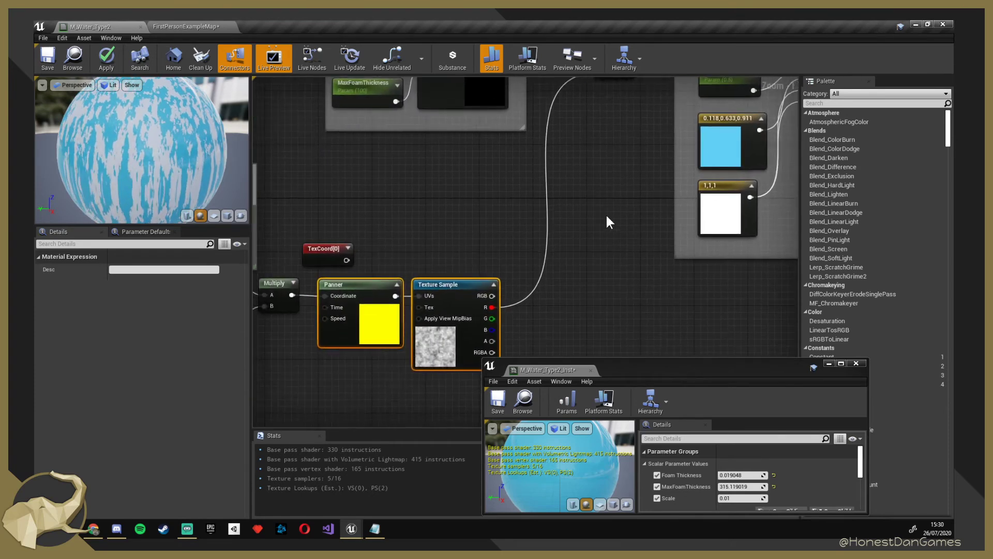
right_drag(610, 218, 597, 181)
right_drag(588, 219, 559, 357)
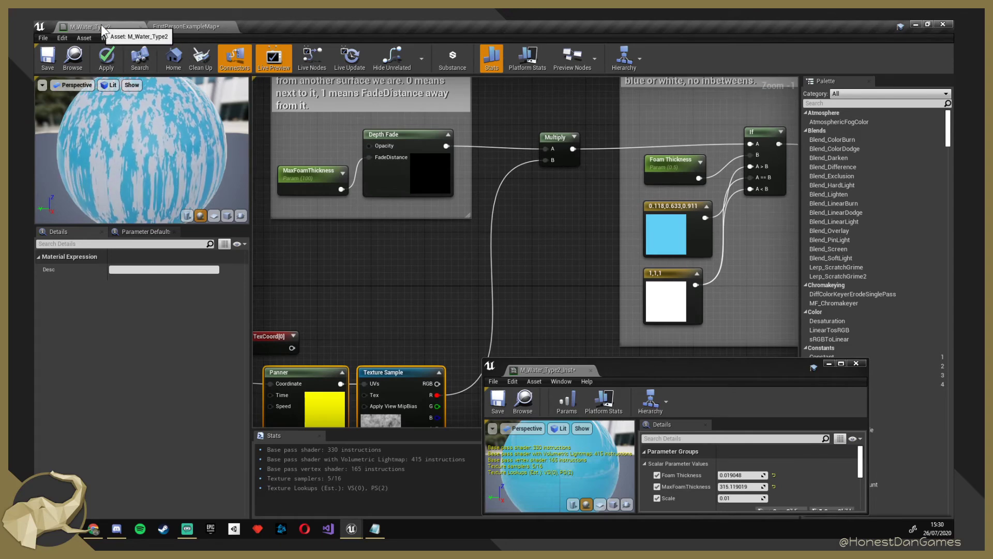
Switch to FirstPersonExampleMap, view the water up close, and reduce the material instance's MaxFoamThickness to about 111.93.
click(166, 25)
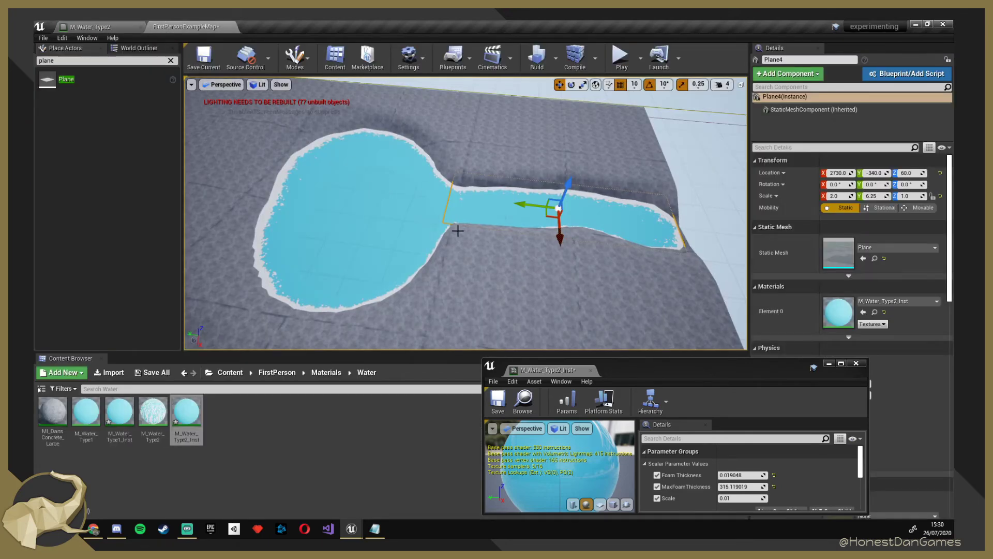
scroll(455, 230, up, 5)
right_drag(351, 267, 414, 248)
right_drag(425, 316, 287, 292)
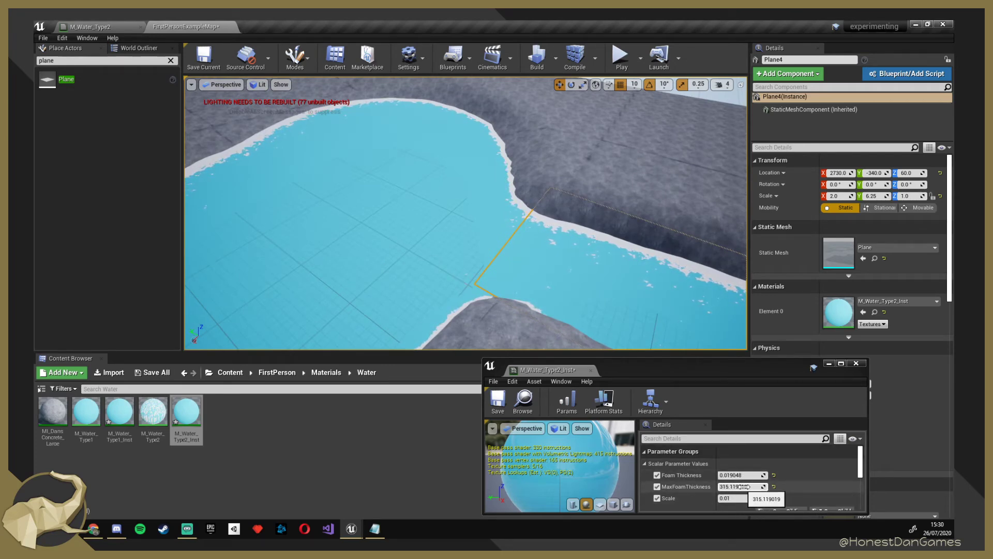
drag(743, 486, 716, 487)
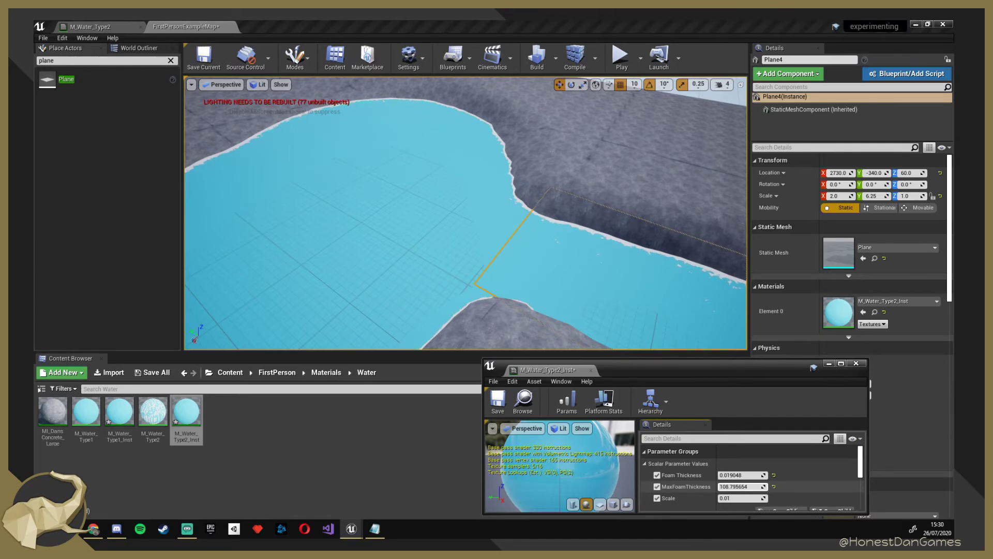
click(752, 486)
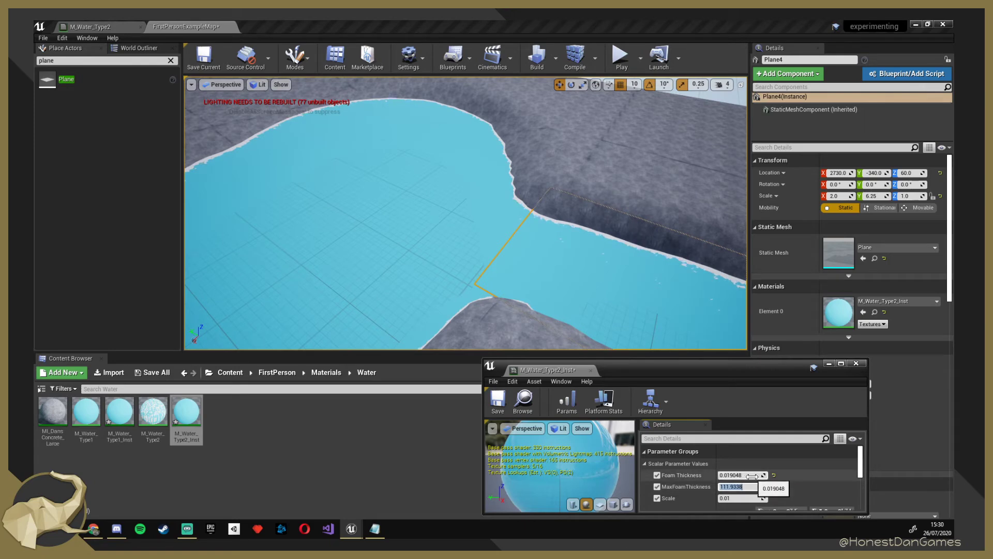
Switch the level viewport from Perspective to the Top orthographic view and look over the map from farther out.
click(190, 84)
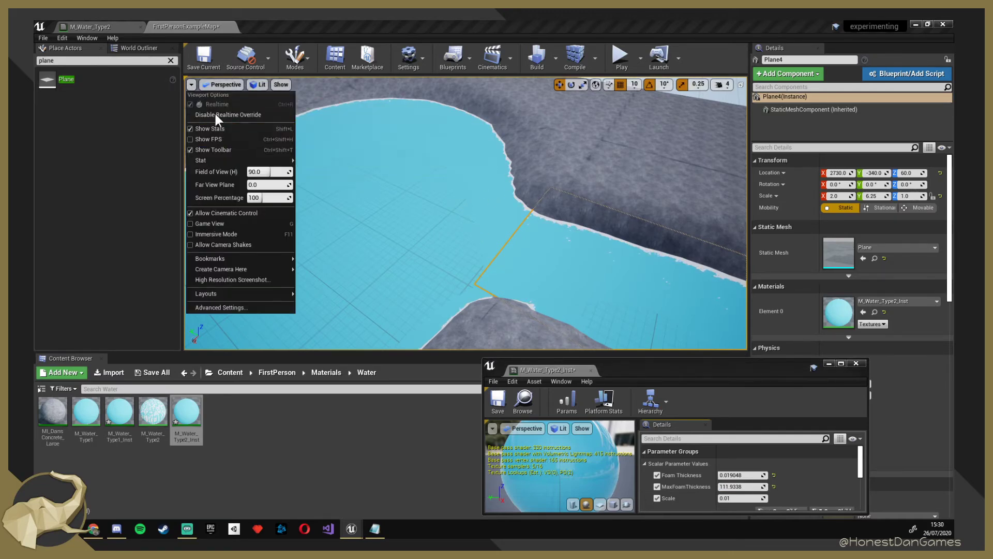
click(224, 85)
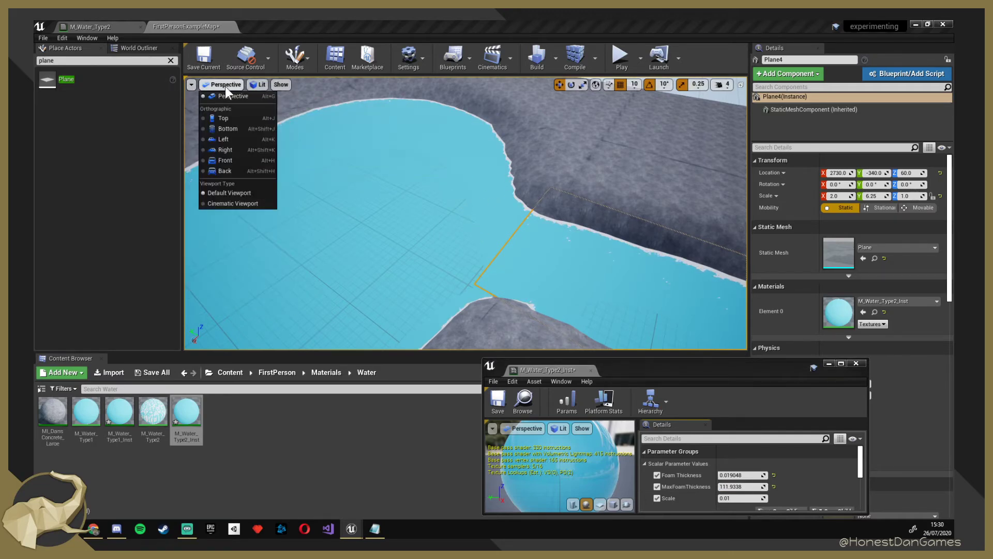
click(222, 118)
scroll(393, 228, down, 8)
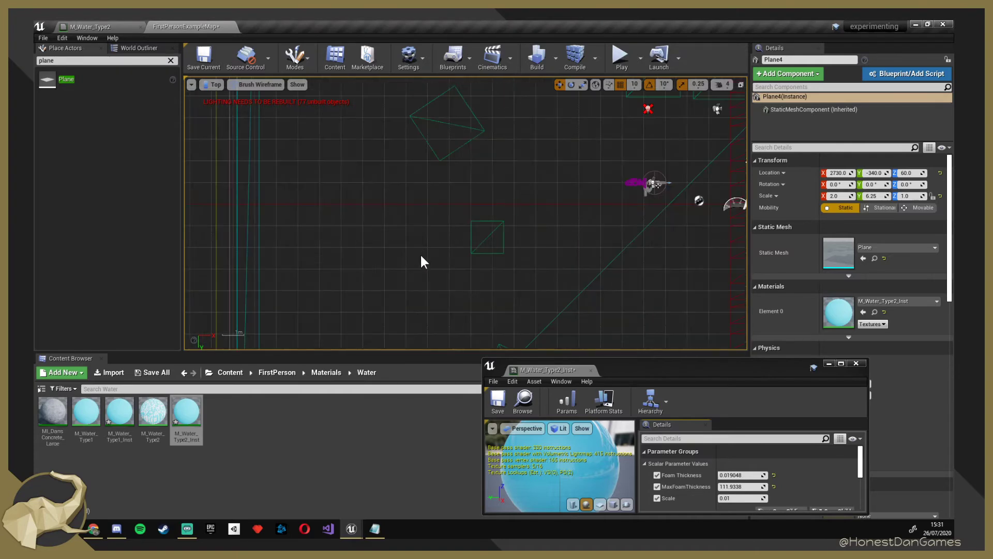
Examine the selected water plane and its surrounding landscape grid up close in the Top wireframe view.
scroll(424, 269, down, 3)
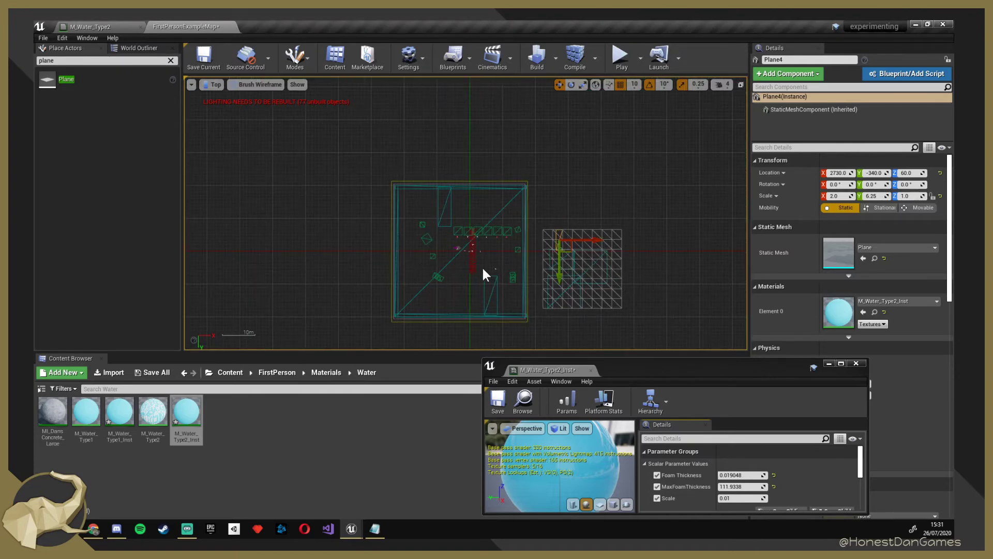
middle_drag(562, 283, 471, 280)
right_drag(600, 243, 487, 247)
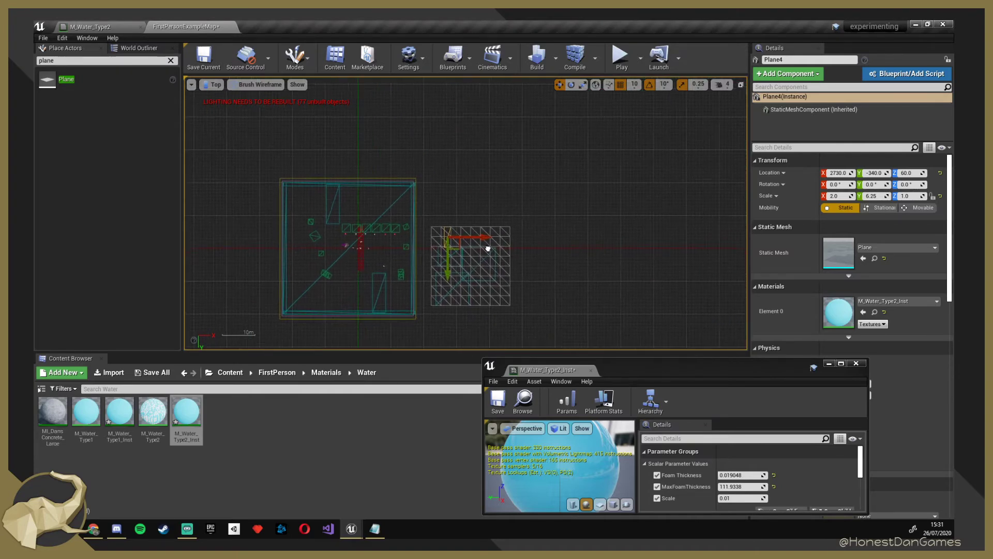
scroll(486, 247, up, 15)
scroll(382, 251, down, 2)
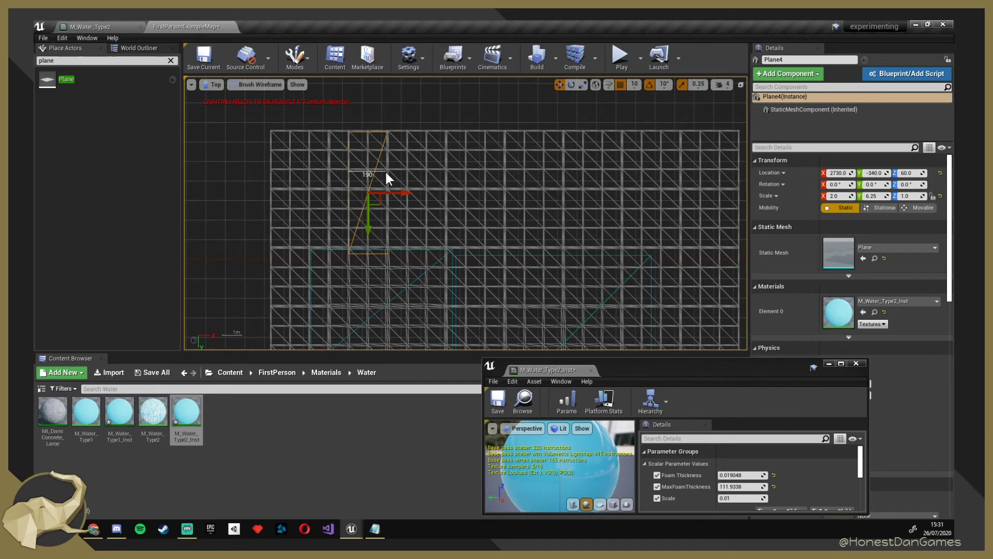
middle_drag(386, 172, 386, 172)
scroll(365, 196, up, 2)
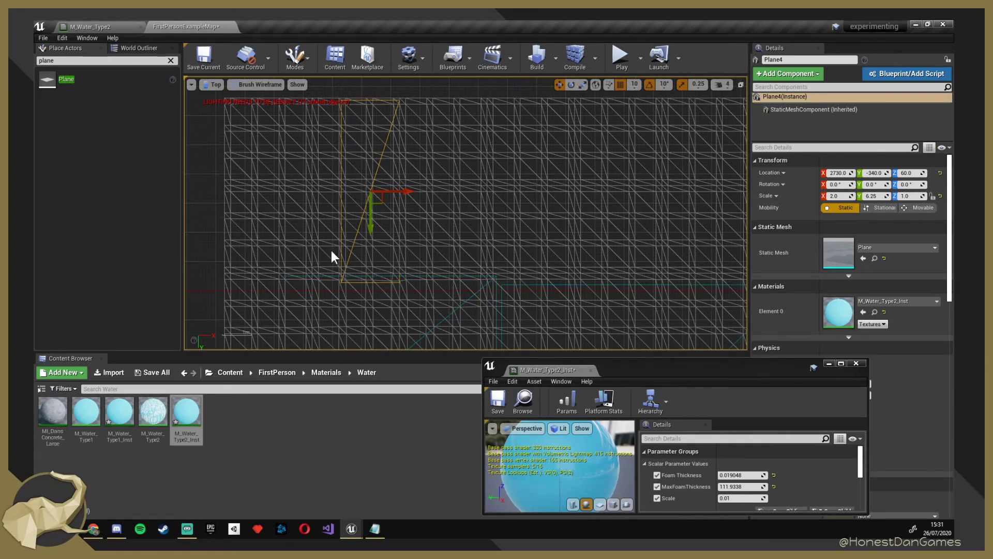
Switch the level viewport back to Perspective and set the water material instance's MaxFoamThickness to 25.
click(213, 84)
click(225, 97)
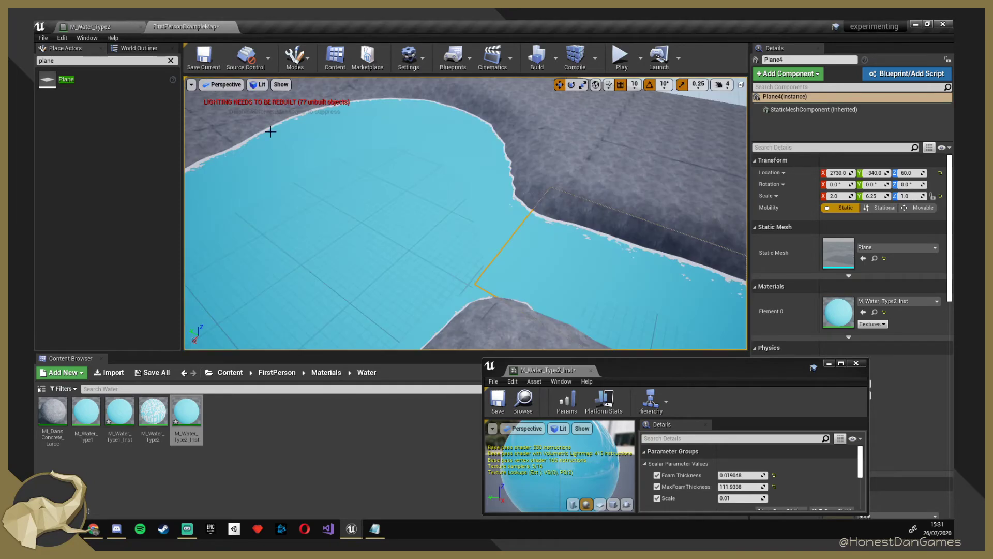
right_drag(446, 268, 548, 233)
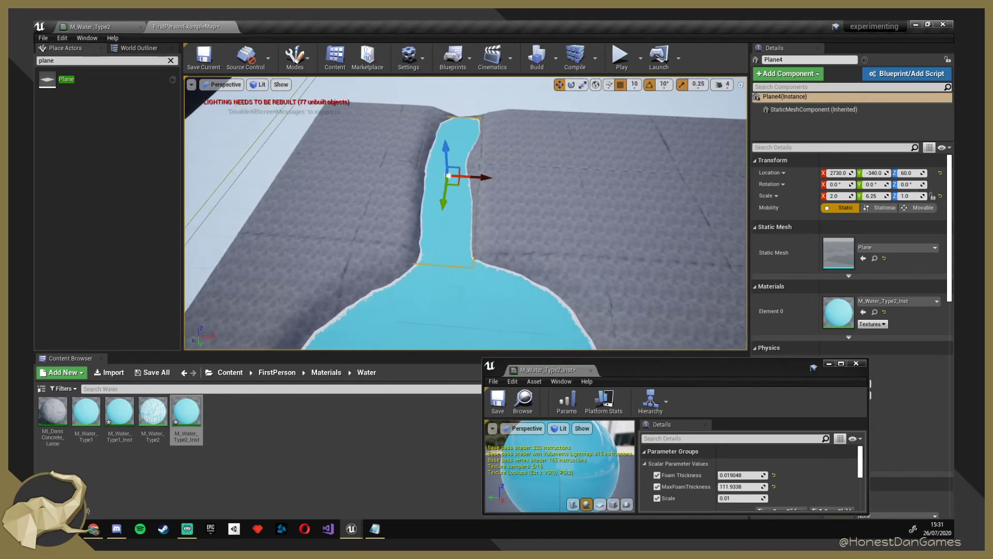
right_drag(467, 254, 467, 295)
mouse_move(461, 168)
right_down()
mouse_move(461, 119)
mouse_move(461, 168)
right_up()
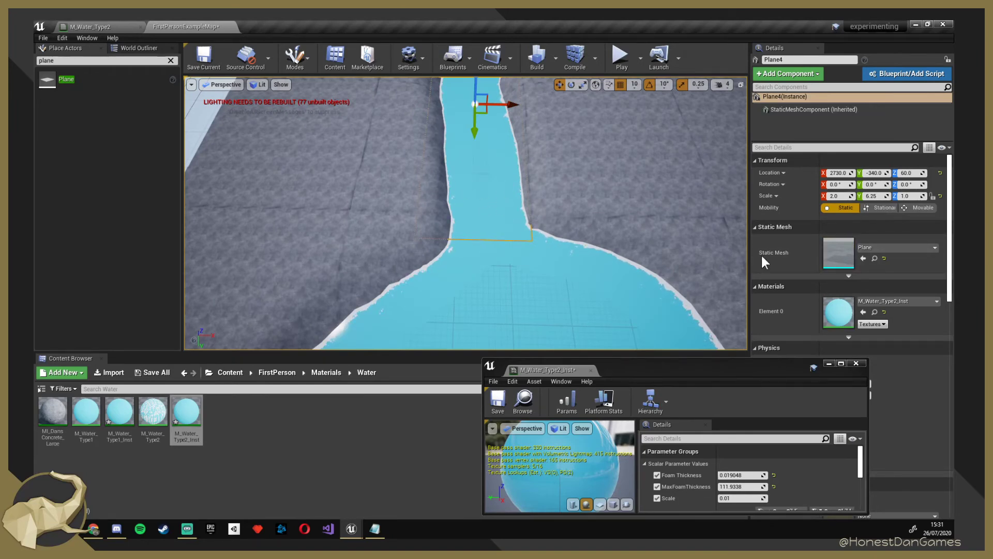
click(747, 486)
text(25)
key(Return)
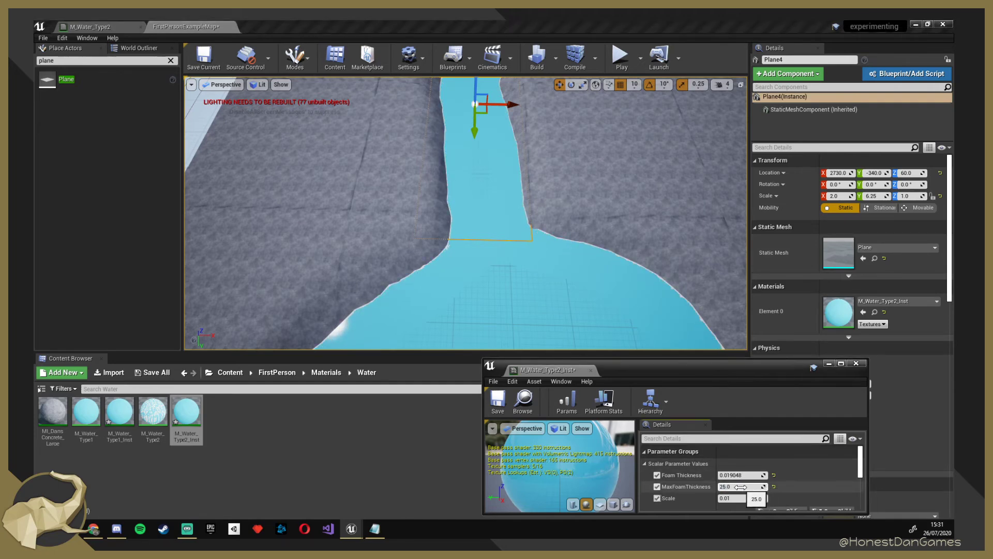
Set the material instance's Foam Thickness to 1 and view the pond and its channel from above.
click(741, 473)
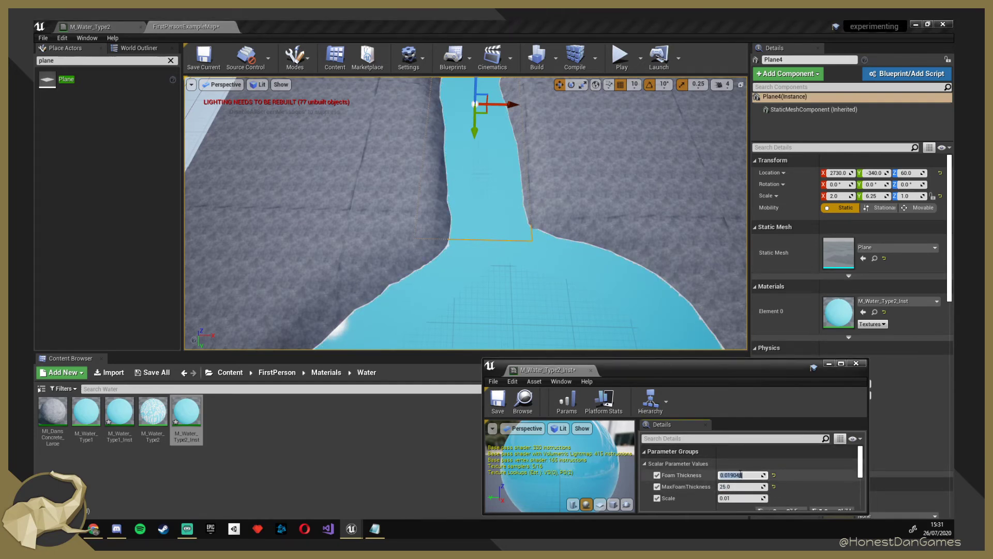
text(1)
key(Return)
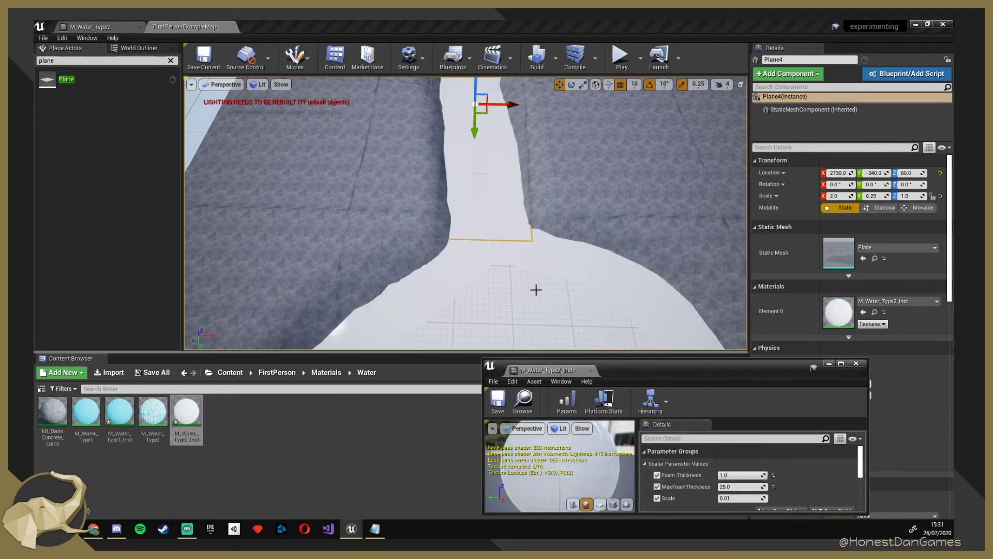
right_drag(534, 288, 534, 288)
Set the material instance's Foam Thickness to 0.99 and gradually lower it to about 0.35.
click(738, 474)
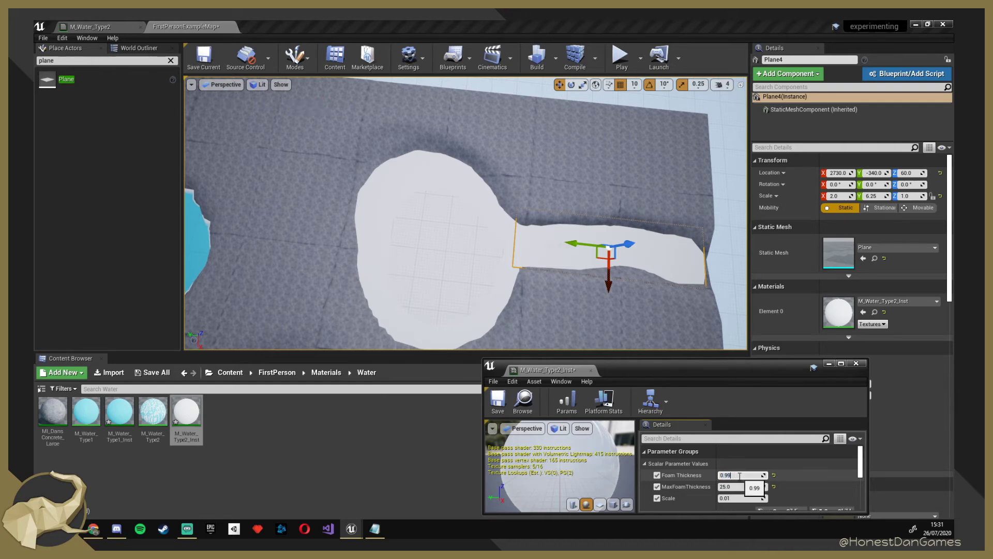
key(Tab)
click(740, 478)
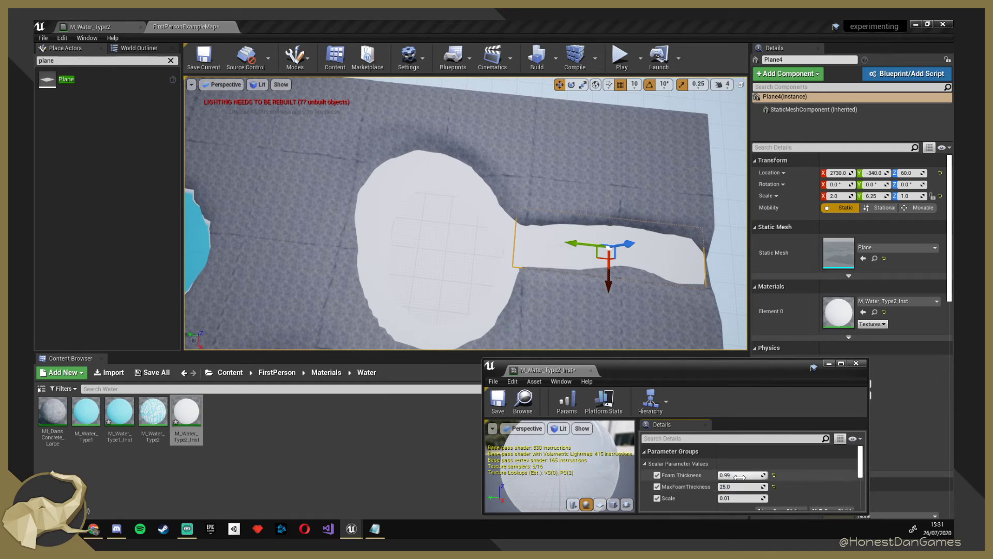
drag(740, 474, 734, 475)
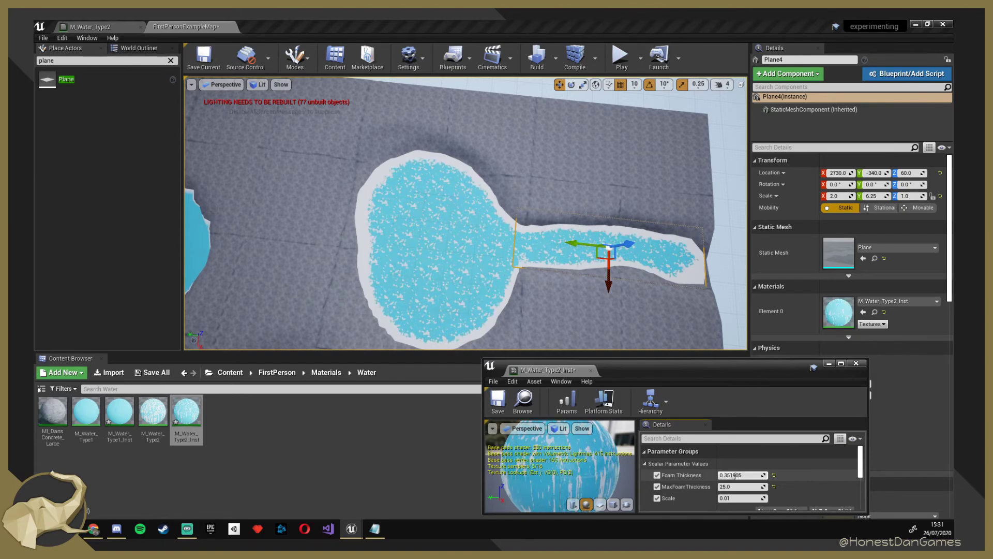
Inspect the foam on the pond and channel from another angle and open the MaxFoamThickness value for editing.
right_drag(465, 217, 393, 217)
key(w)
key(s)
mouse_move(463, 270)
right_down()
mouse_move(464, 207)
mouse_move(463, 270)
right_up()
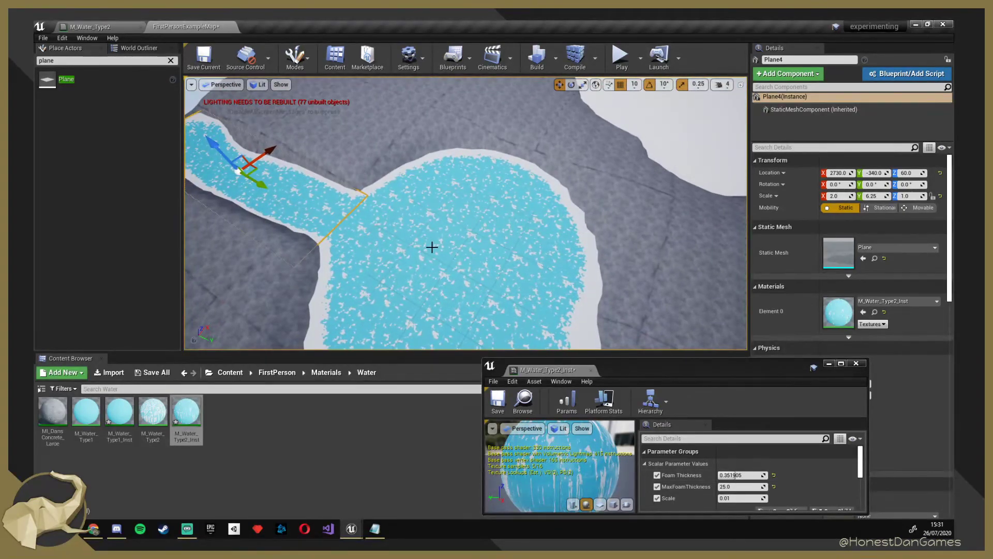
click(740, 487)
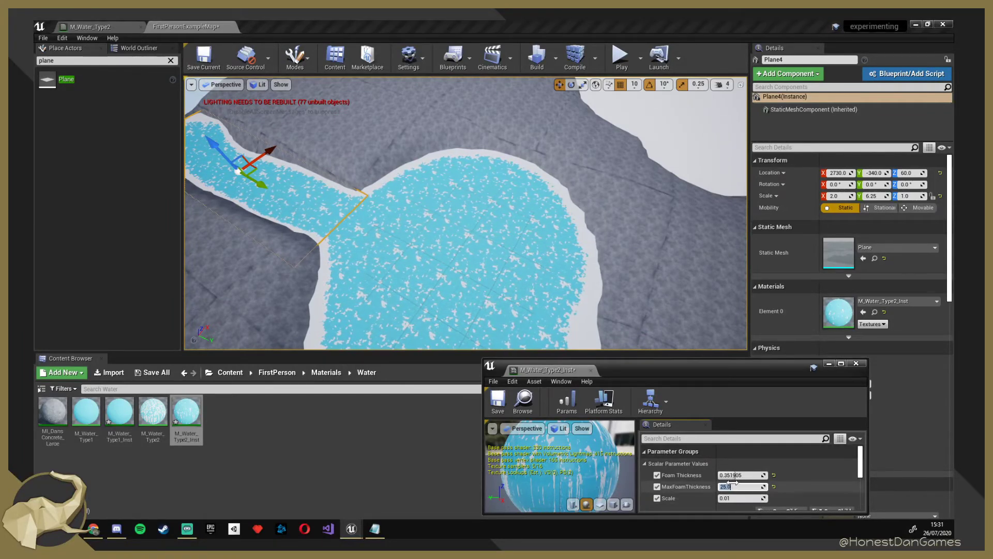
right_drag(495, 310, 474, 344)
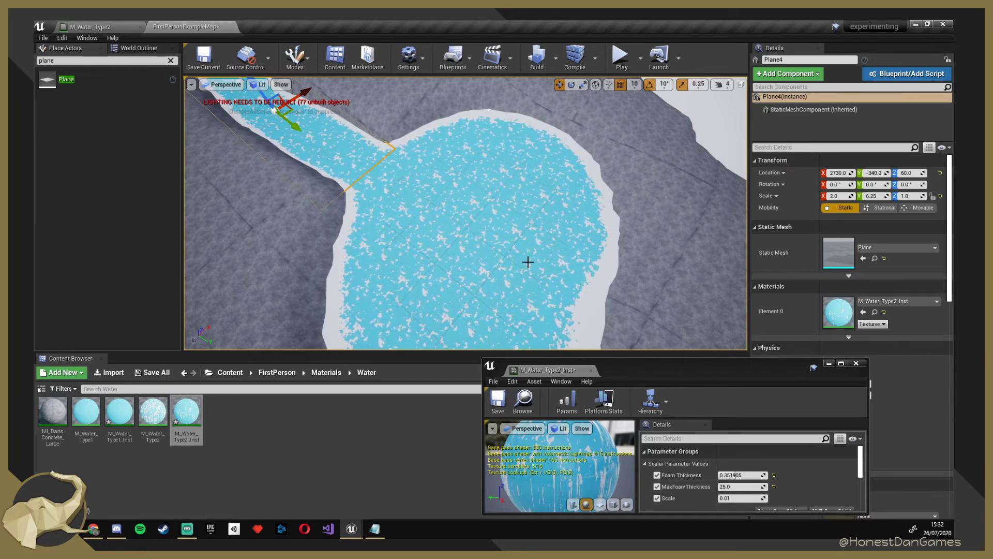
click(742, 486)
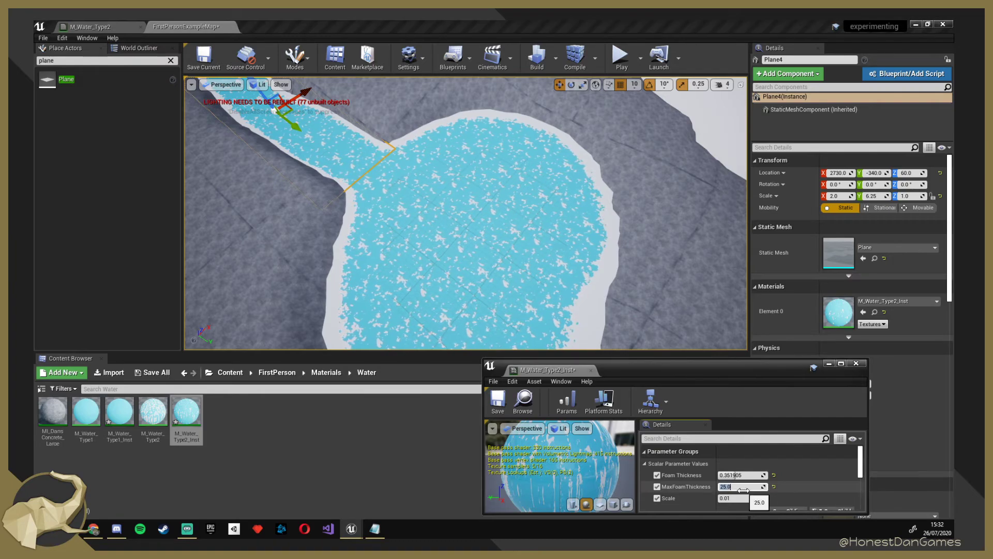
Set the water instance's MaxFoamThickness to 1 and inspect the foam along the pond's shoreline in the level.
text(1)
key(Return)
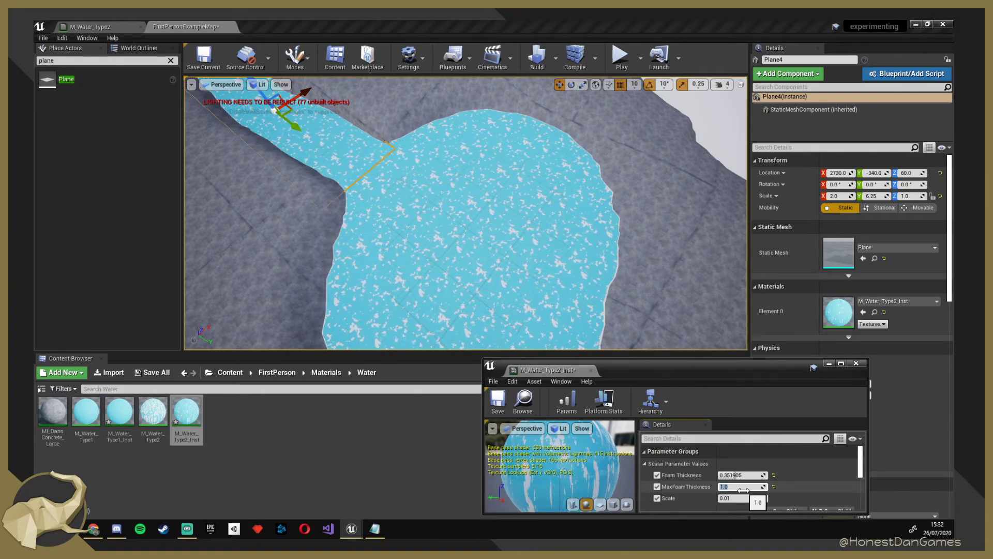
right_drag(717, 281, 612, 279)
key(w)
key(s)
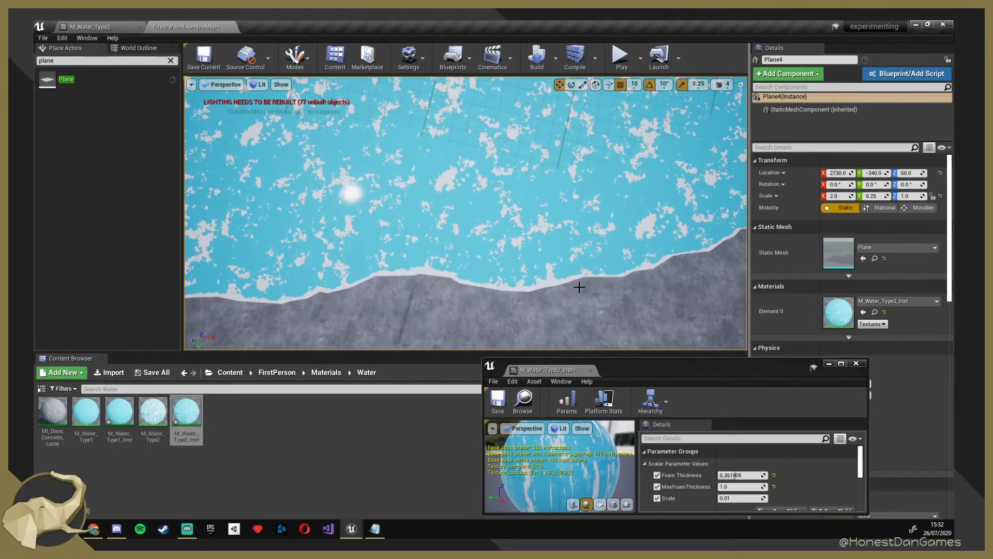
mouse_move(544, 275)
right_down()
mouse_move(543, 243)
mouse_move(535, 268)
right_up()
key(s)
Set the water instance's MaxFoamThickness to 100 and lower Foam Thickness to about 0.028.
drag(727, 487, 745, 487)
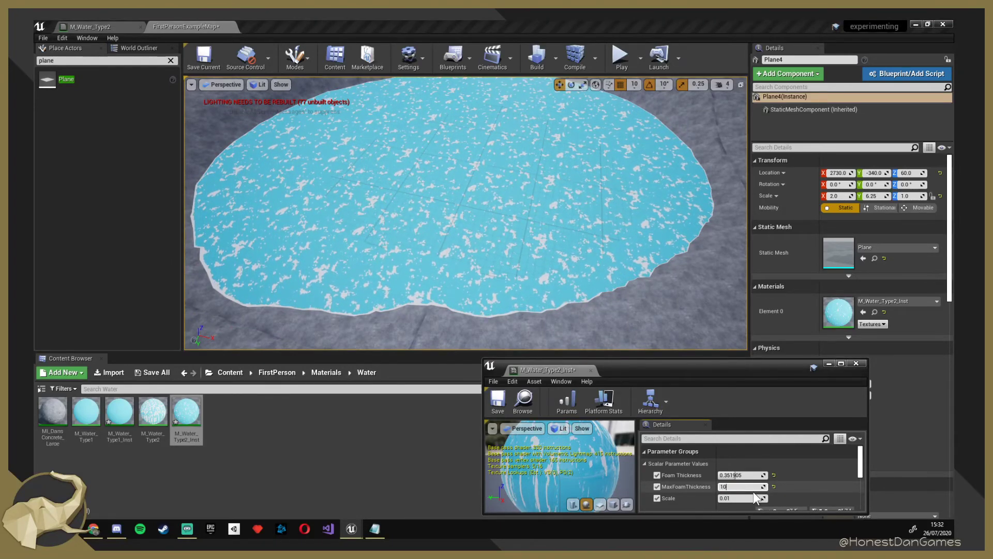
text(0)
key(Return)
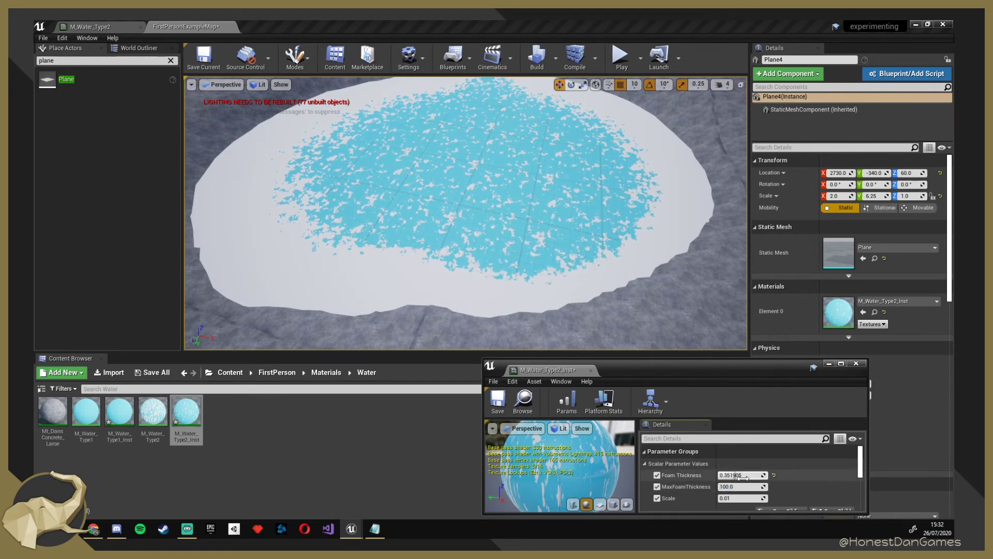
drag(743, 474, 723, 475)
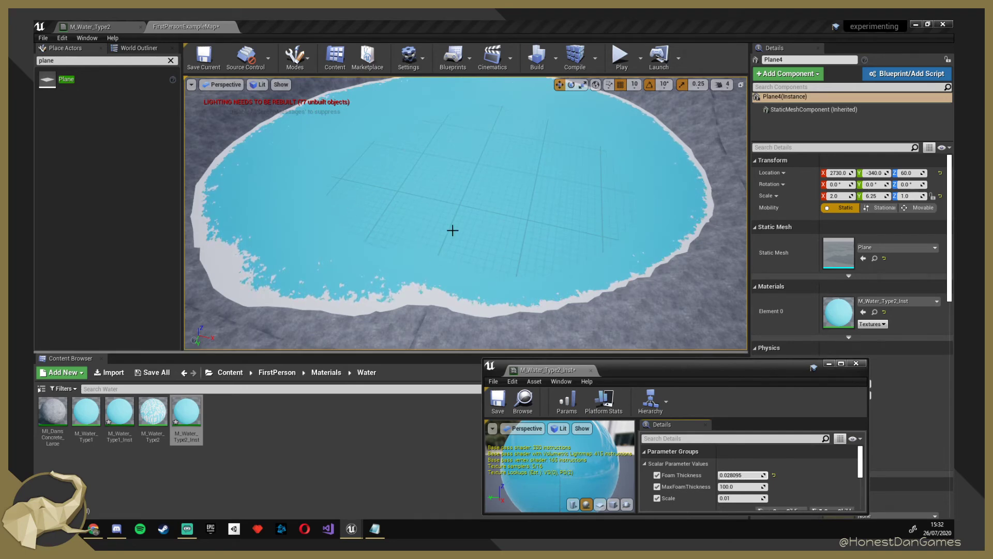
click(394, 155)
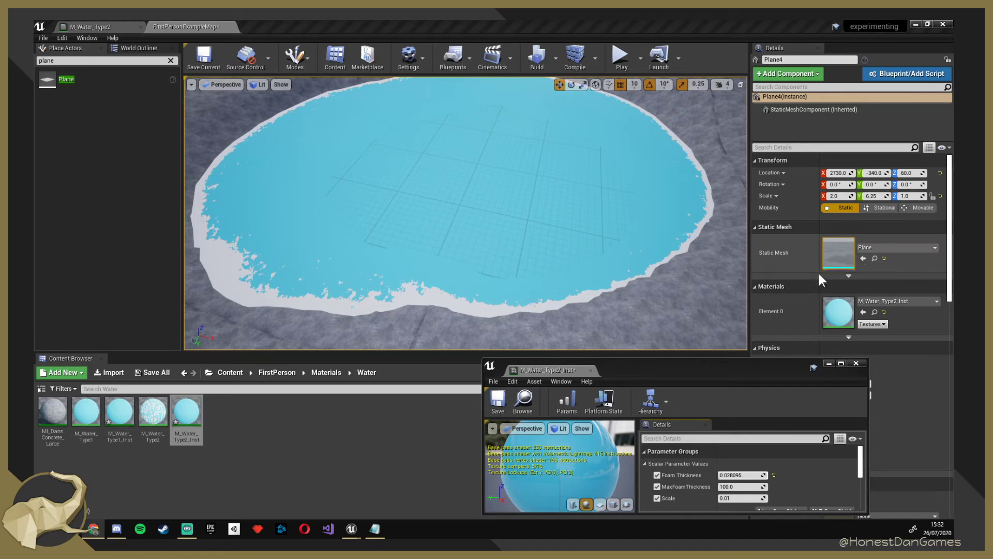
Review the foam nodes in the M_Water_Type2 material graph and move the blue colour constant slightly farther from the If node.
click(90, 25)
right_drag(505, 296, 339, 356)
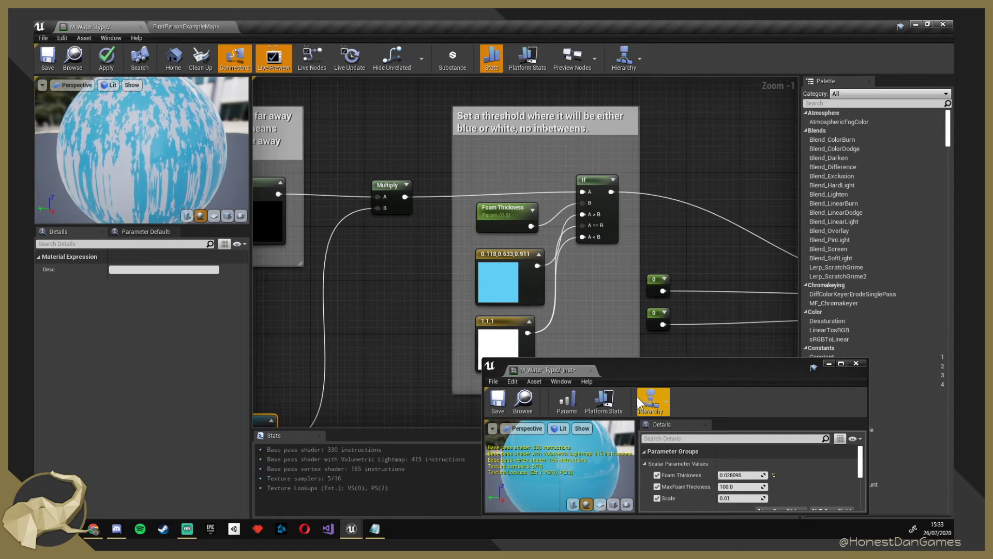
right_drag(436, 313, 644, 272)
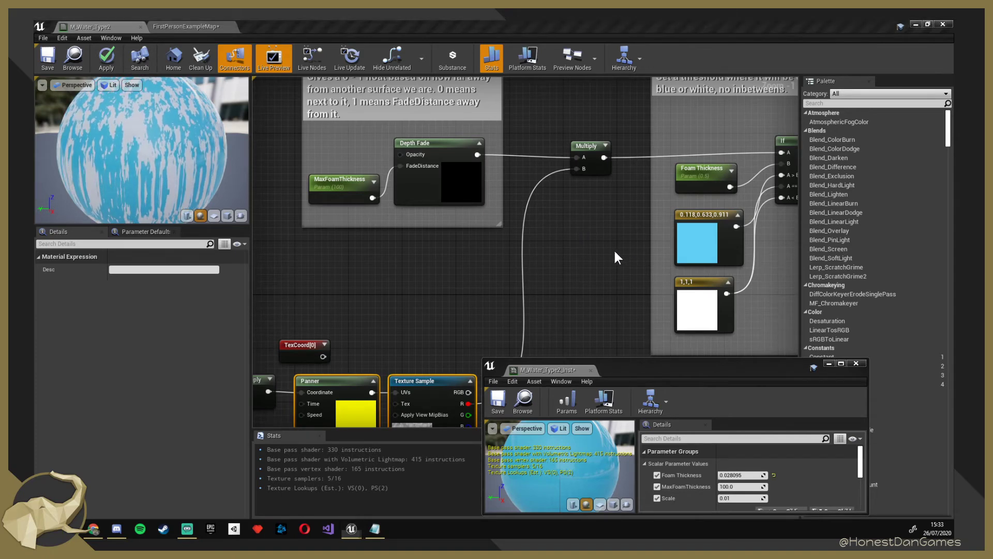
right_drag(535, 283, 434, 281)
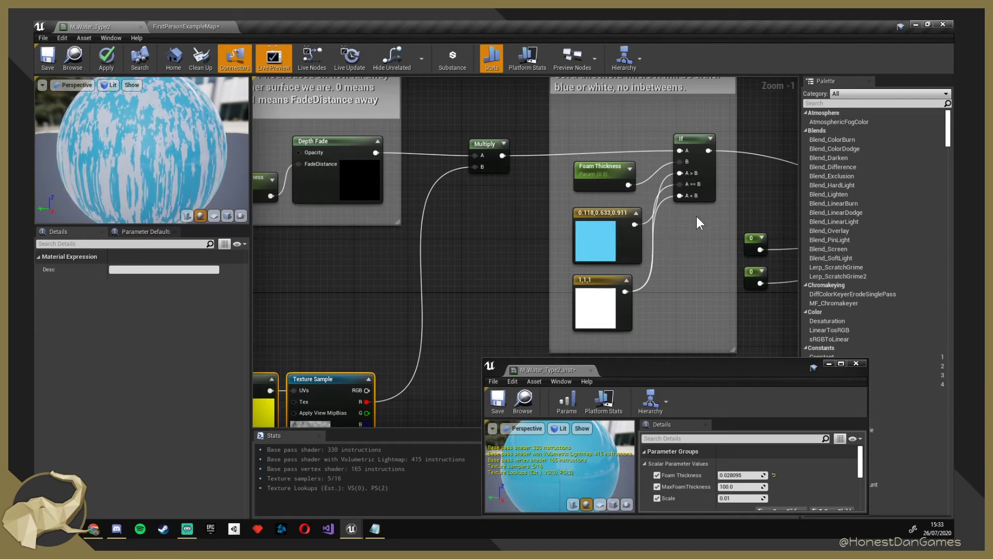
drag(610, 217, 573, 208)
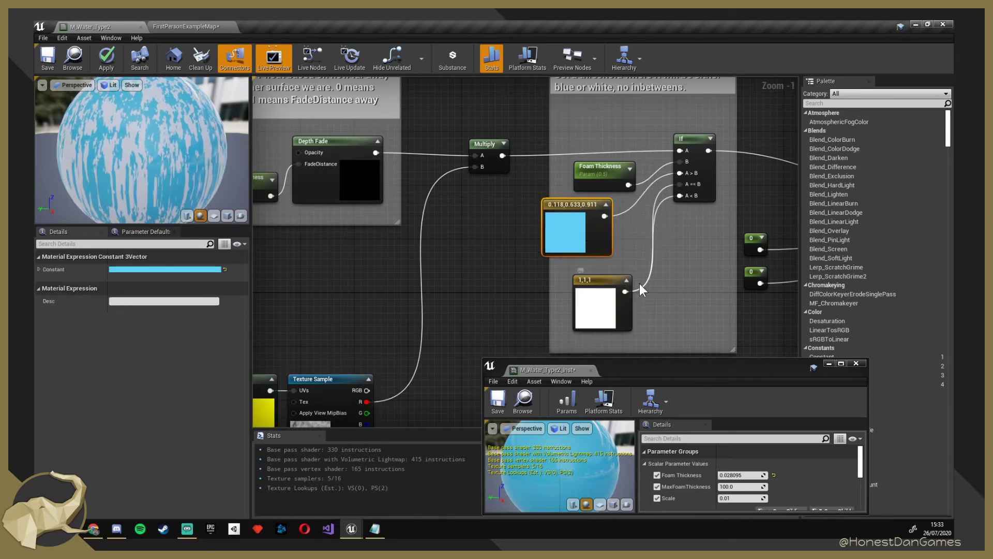
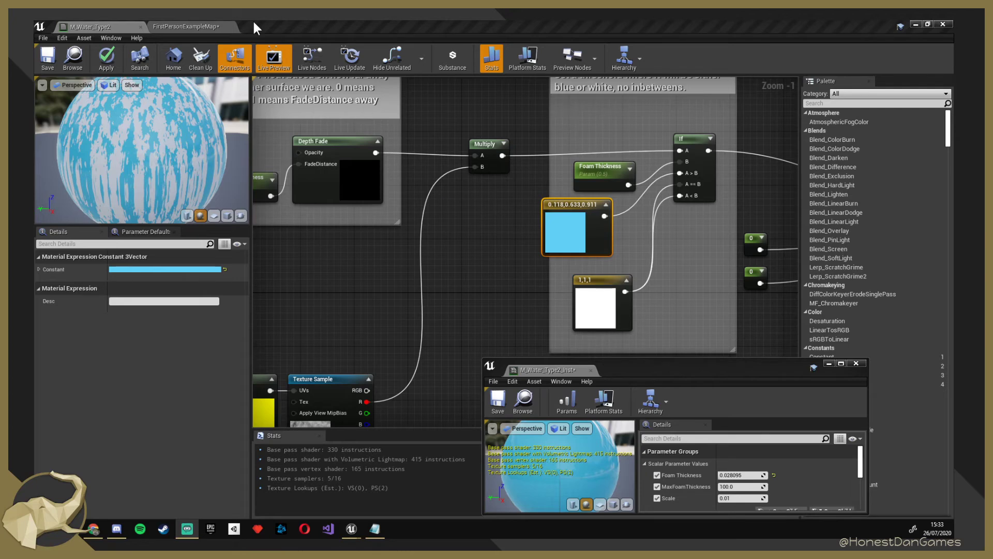
Return to the level, set the instance's Foam Thickness to 0.5 and inspect the foam over the pond from several angles.
click(199, 22)
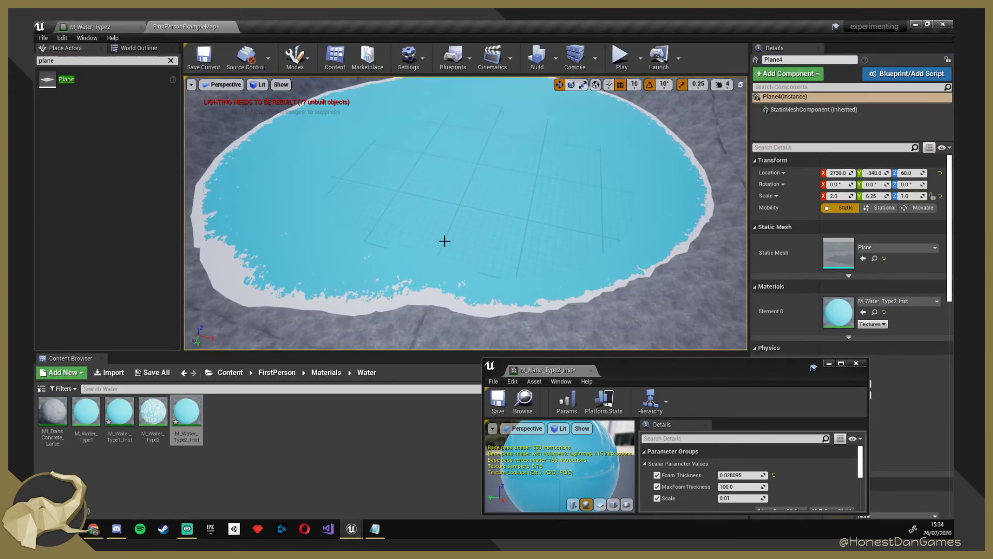
right_drag(443, 240, 445, 244)
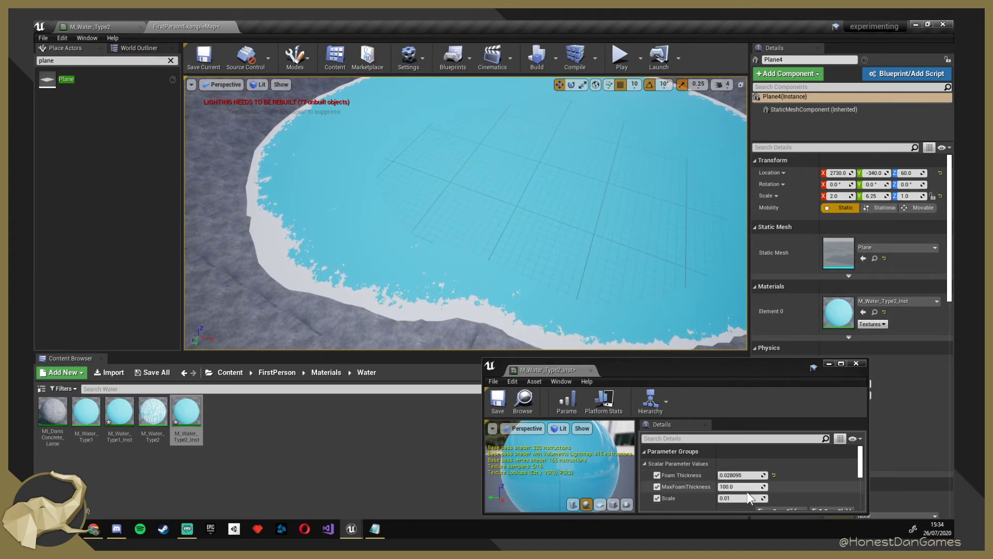
click(745, 474)
text(0.5)
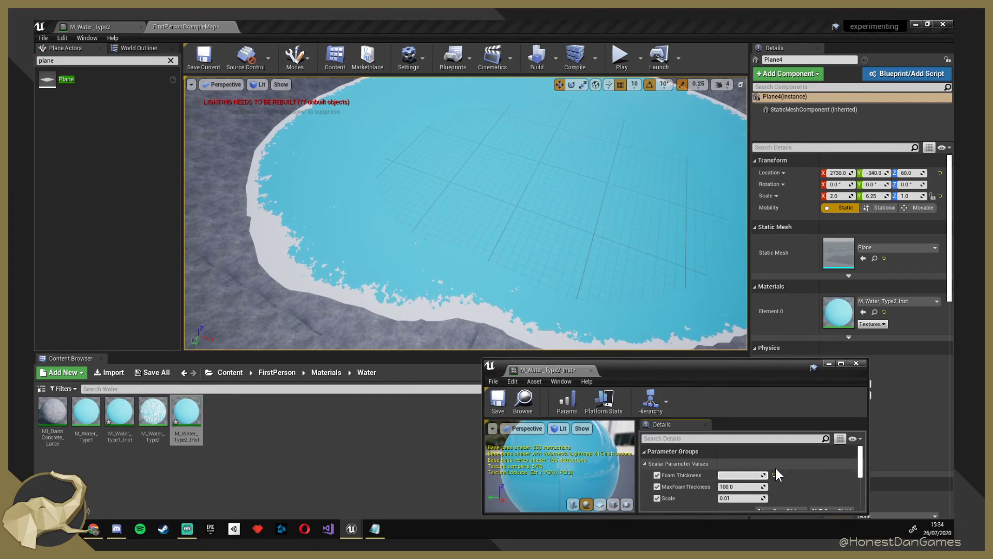
key(Return)
key(d)
right_drag(554, 246, 541, 240)
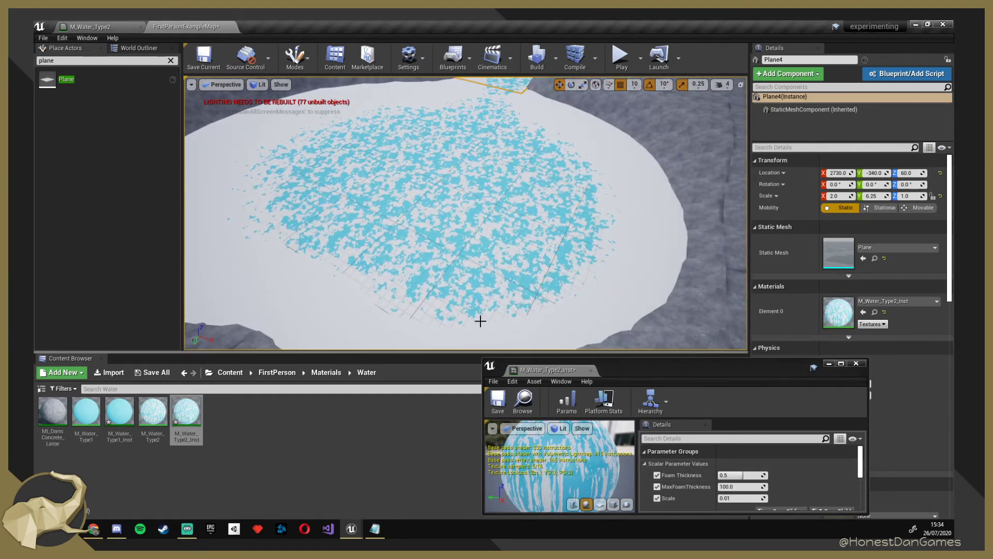
right_drag(479, 321, 458, 290)
key(w)
key(s)
key(d)
key(a)
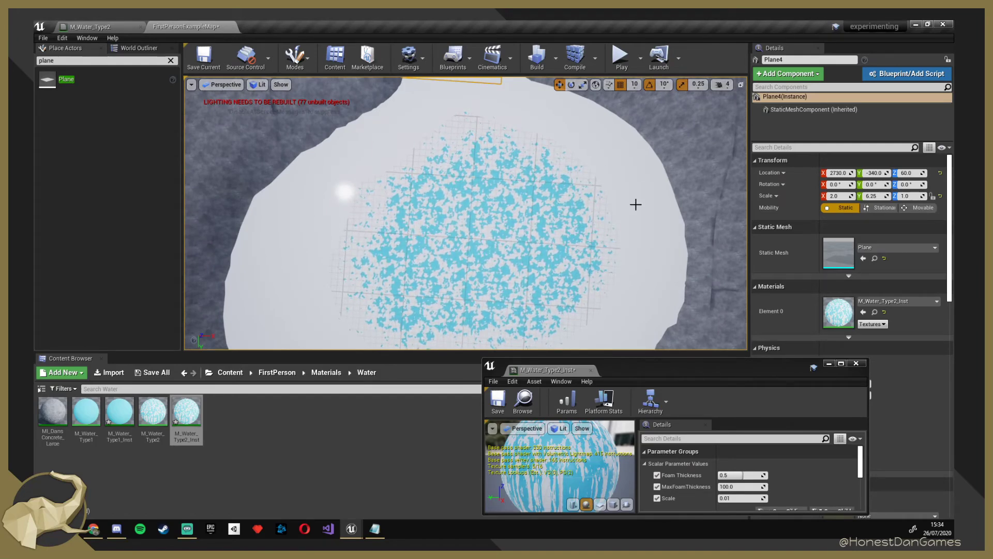
Lower the instance's Foam Thickness to about 0.024 and view the whole pond's foam edge.
click(734, 476)
drag(730, 476, 704, 476)
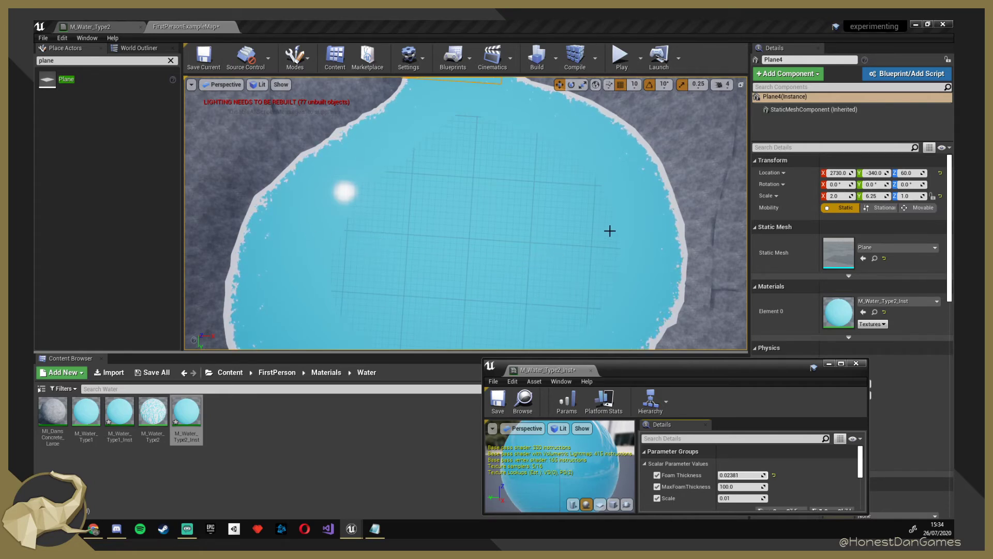
click(746, 477)
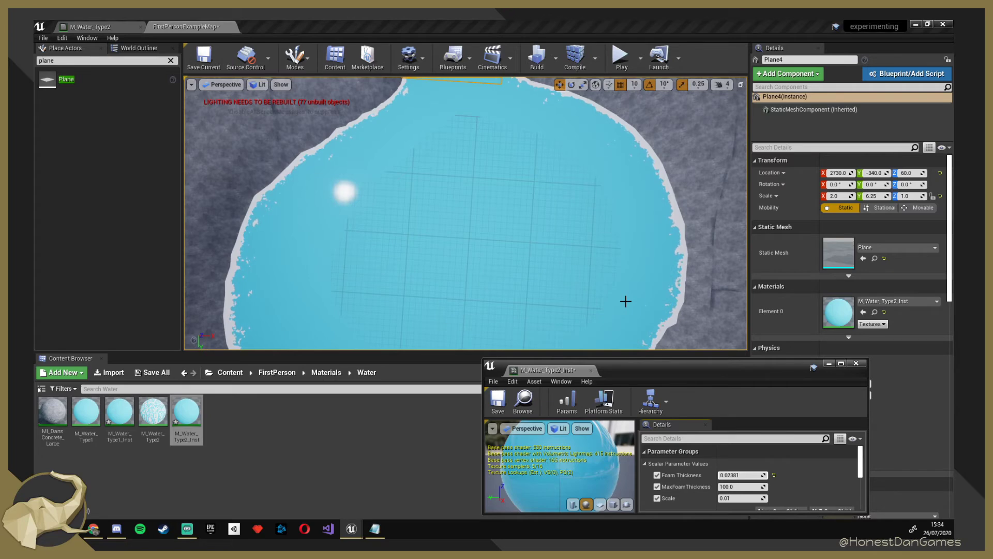
right_drag(648, 201, 636, 236)
key(s)
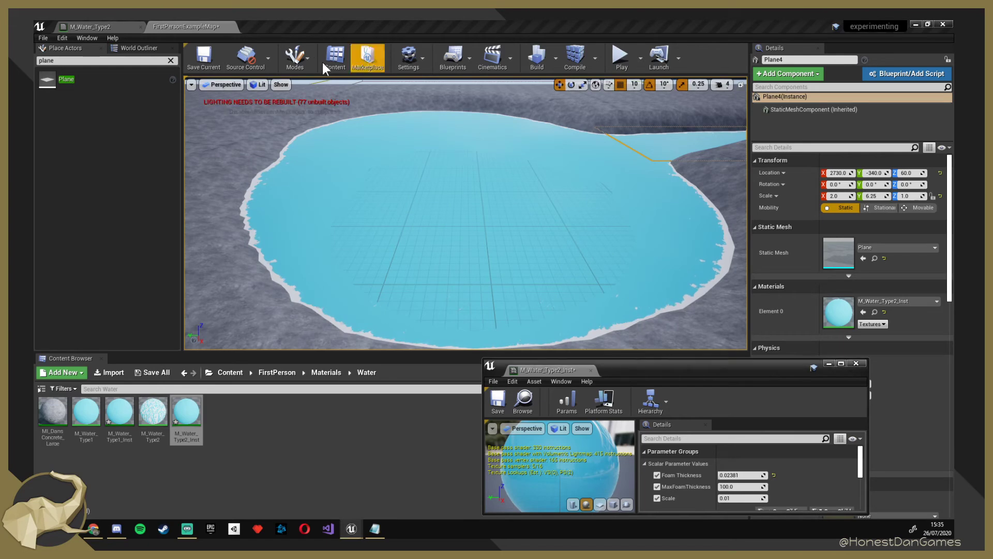
Examine the Depth Fade node's opacity and fade distance inputs and the threshold nodes in the M_Water_Type2 material graph.
click(80, 27)
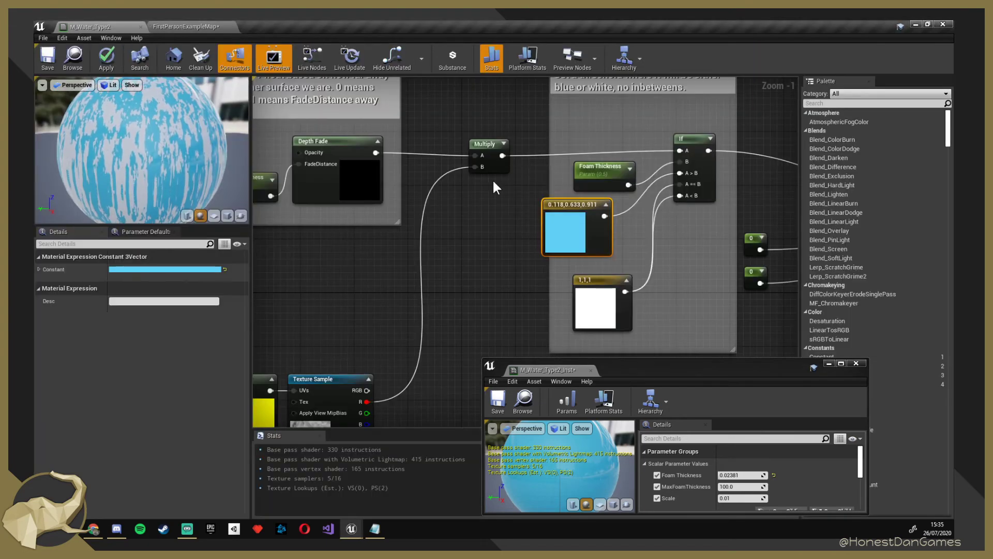
right_drag(501, 258, 524, 261)
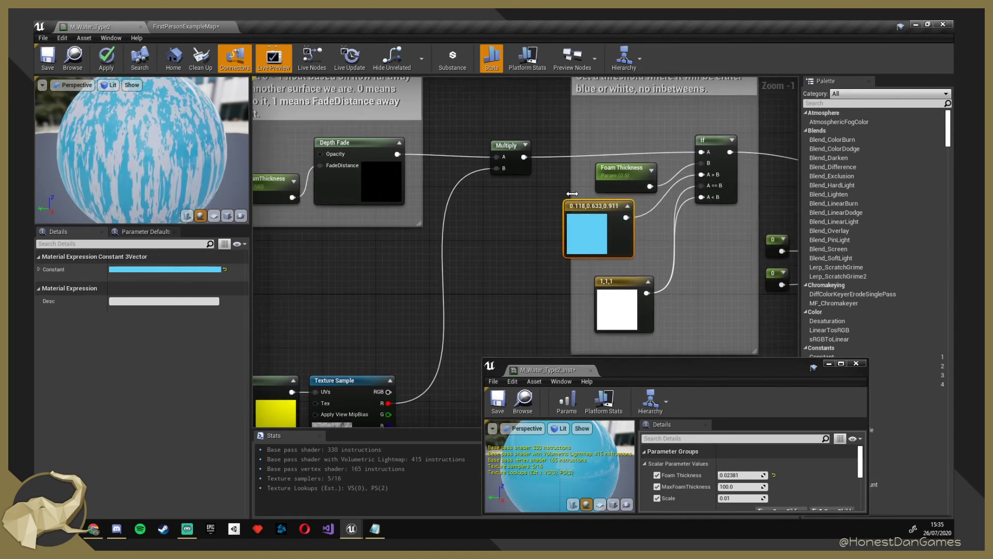
right_drag(553, 199, 404, 221)
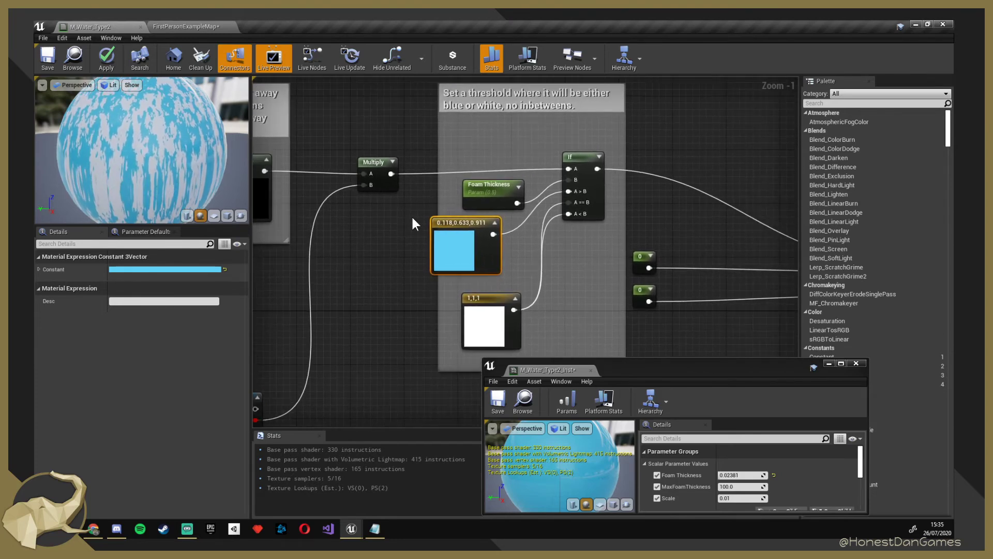
right_drag(413, 223, 594, 197)
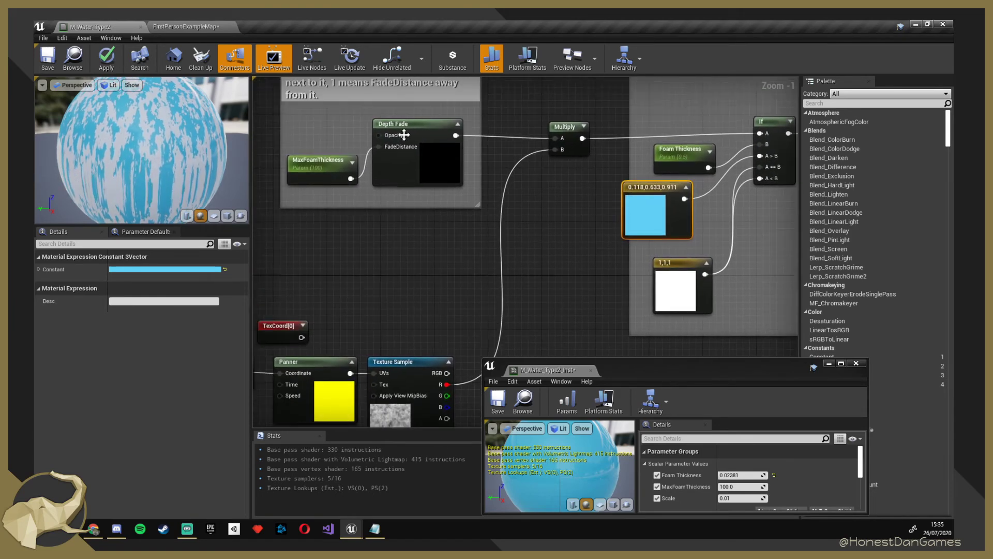
click(402, 128)
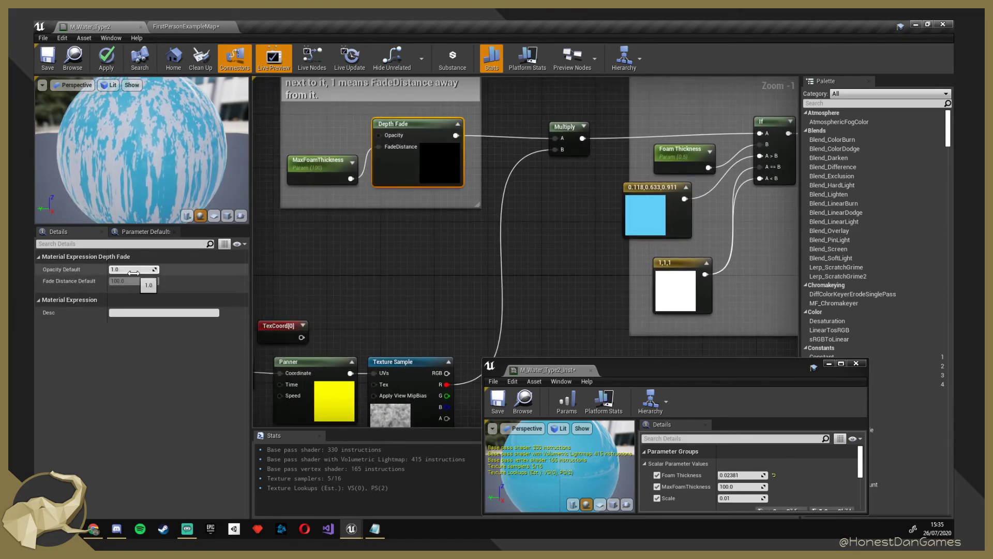
mouse_move(69, 271)
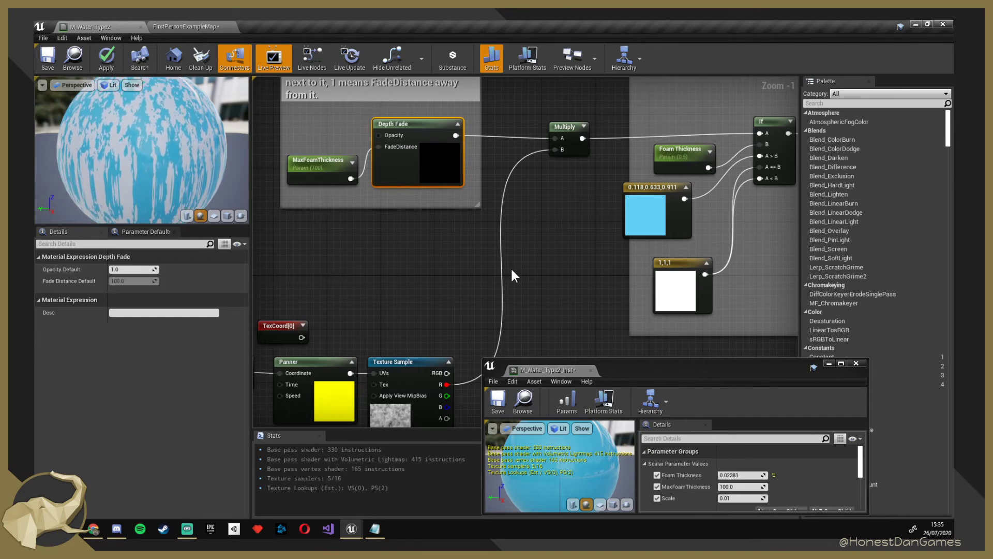
right_drag(514, 275, 588, 295)
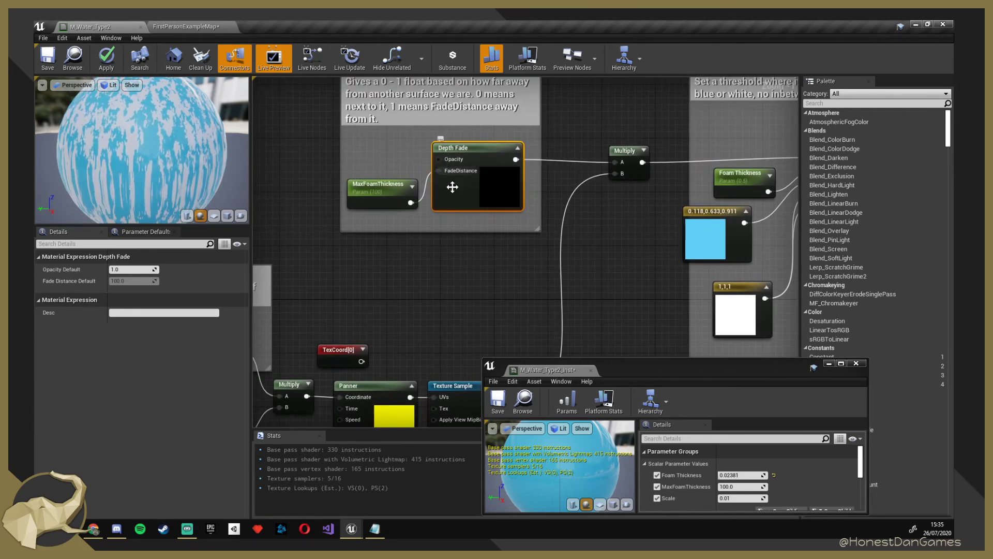
right_drag(505, 264, 425, 282)
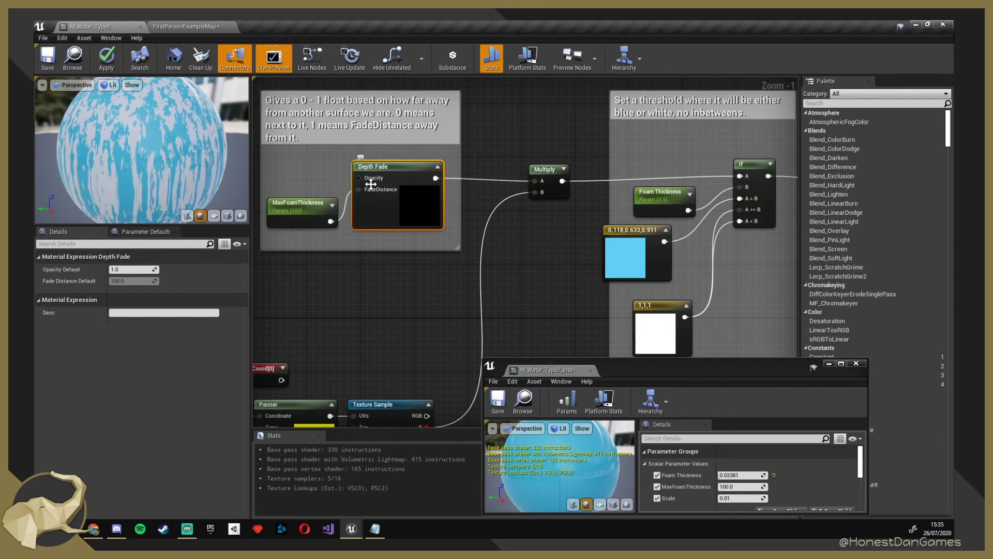
right_drag(425, 247, 501, 265)
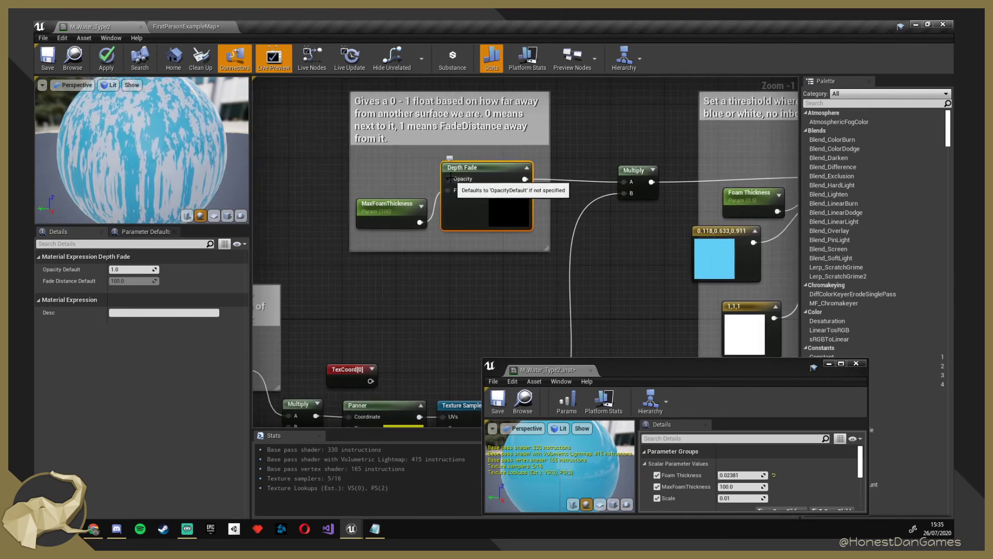
right_drag(455, 185, 412, 203)
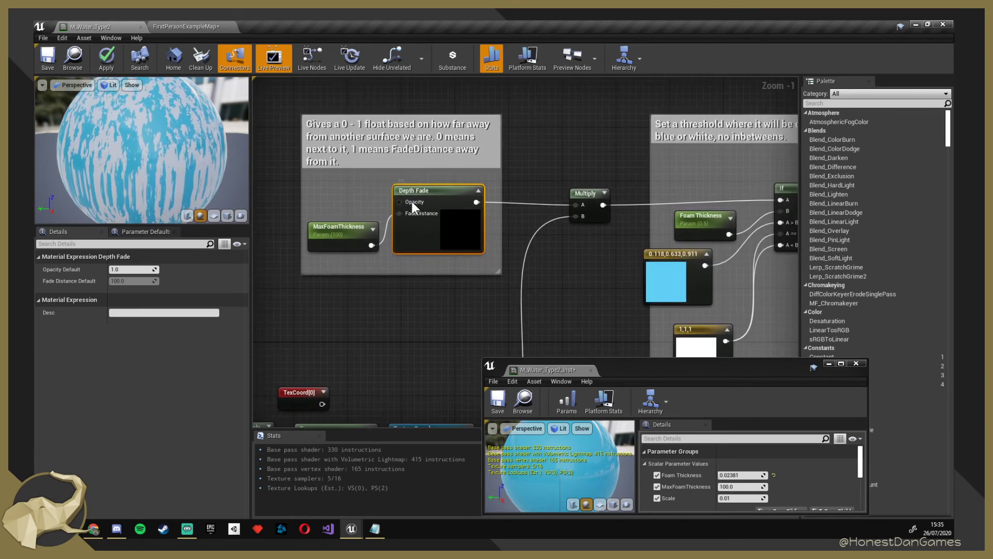
Promote the Depth Fade node's Opacity input to a parameter named Depth Fade Opacity and place it above MaxFoamThickness.
right_click(412, 202)
click(451, 215)
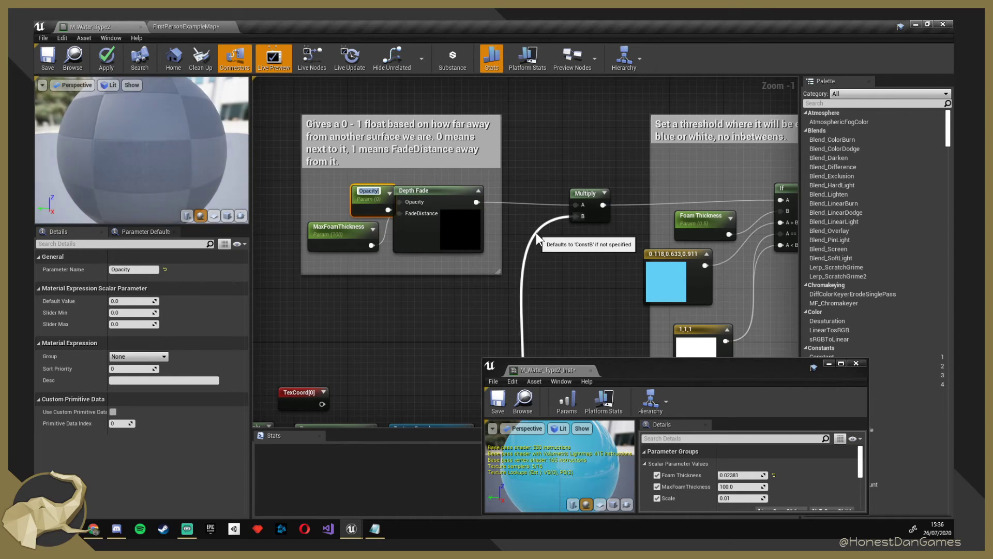
text(Depth)
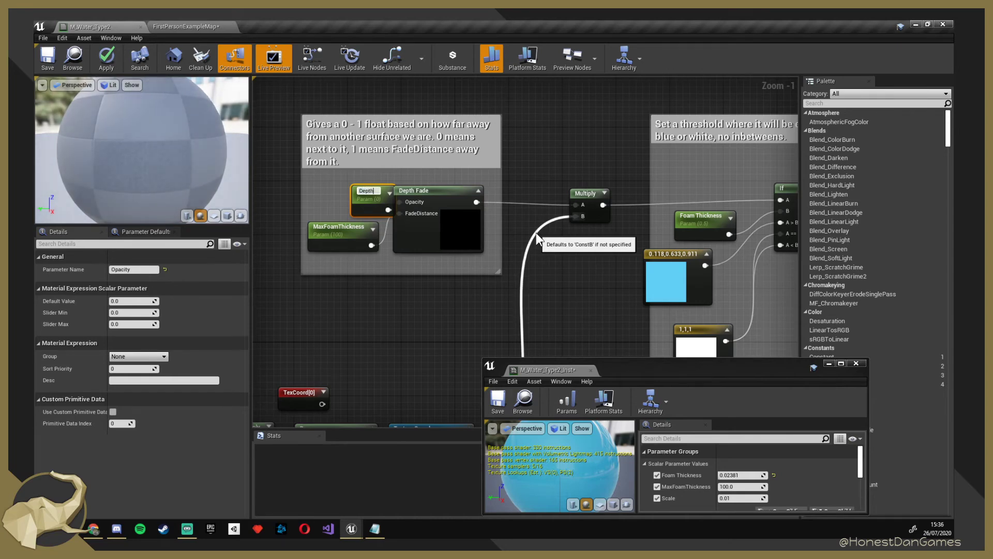
text( Fade Opacity)
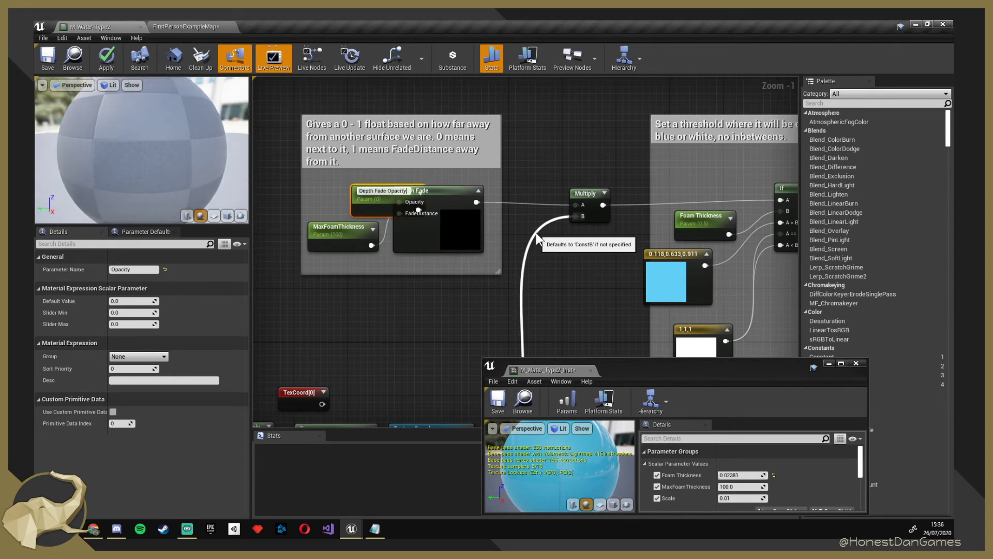
key(Return)
drag(368, 191, 319, 188)
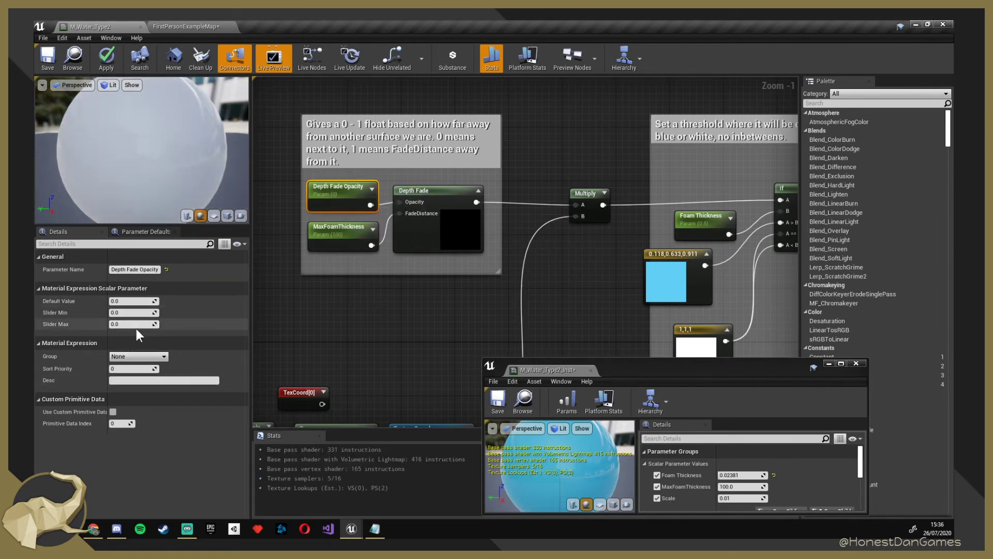
Set the Depth Fade Opacity parameter's default value to 1.
click(129, 300)
text(1)
click(155, 312)
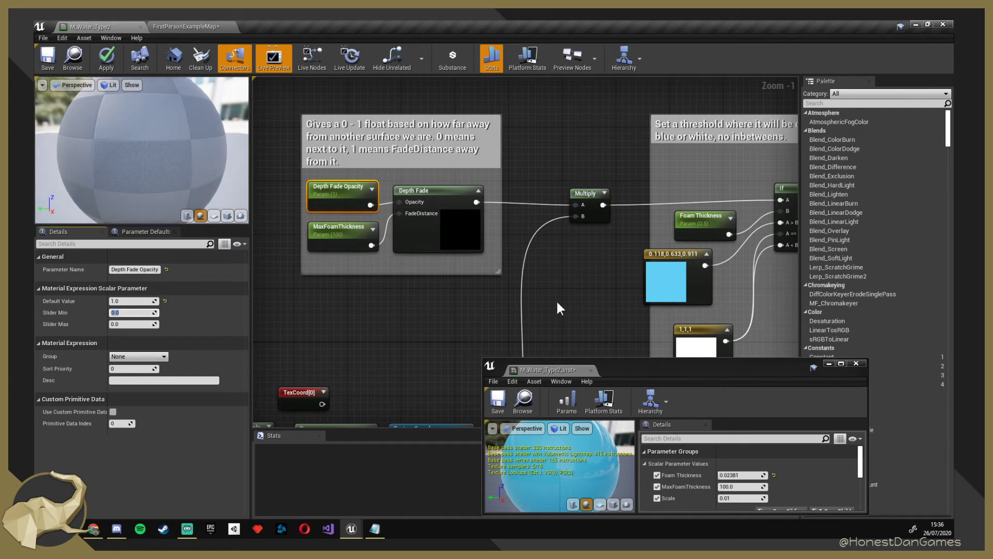
right_drag(587, 321, 418, 291)
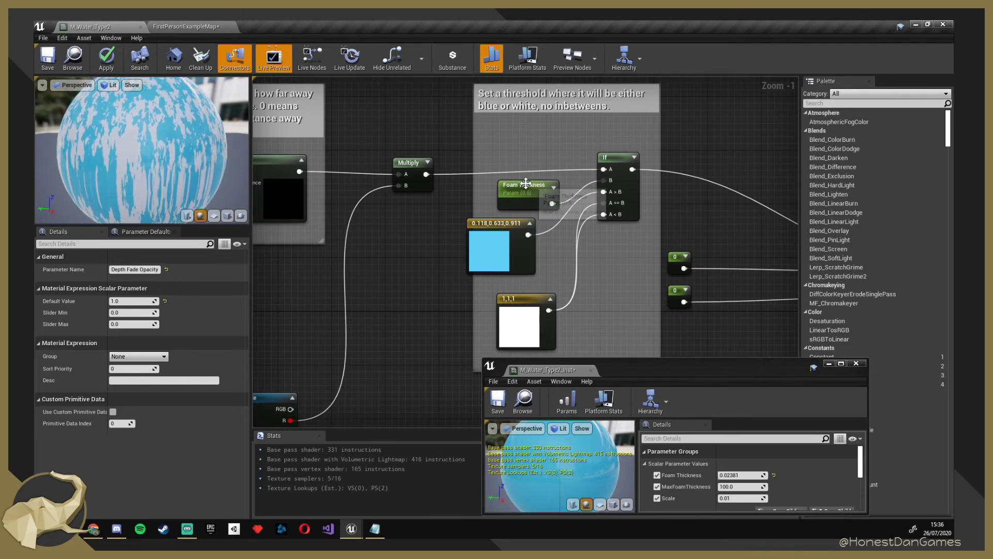
Rename the MaxFoamThickness parameter to Depth Fade Fade Distance and shift the Depth Fade node slightly away from it.
right_drag(607, 237, 533, 247)
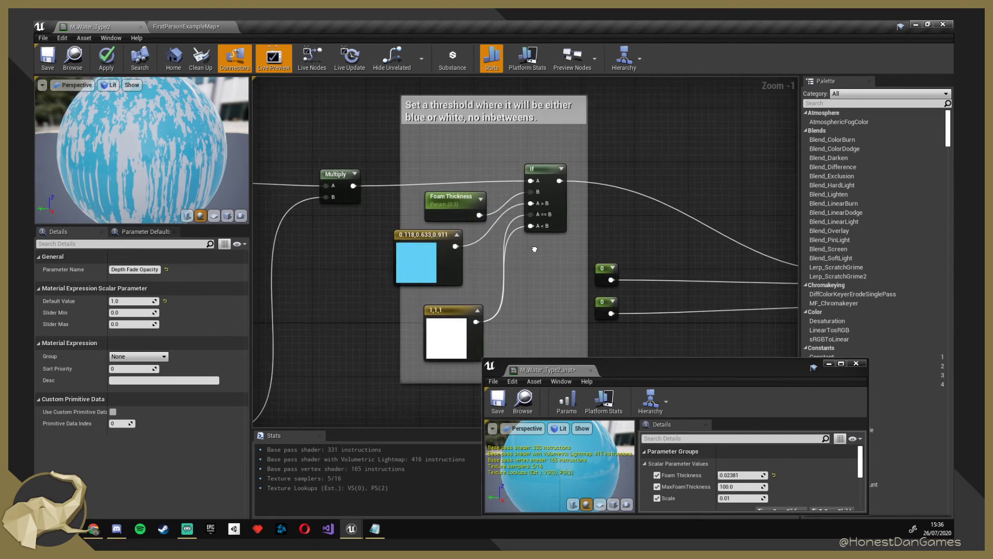
scroll(451, 213, up, 1)
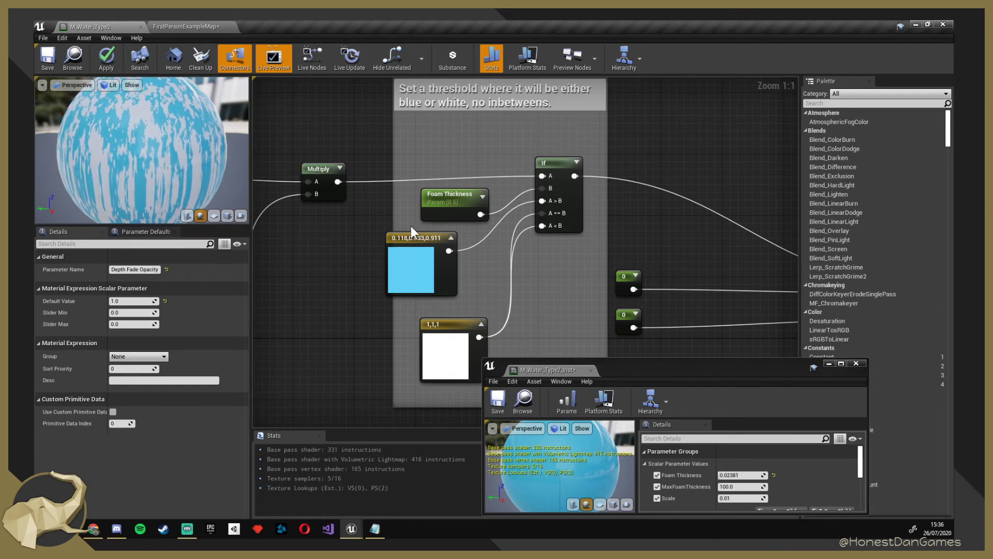
right_drag(422, 197, 679, 312)
right_drag(502, 347, 528, 289)
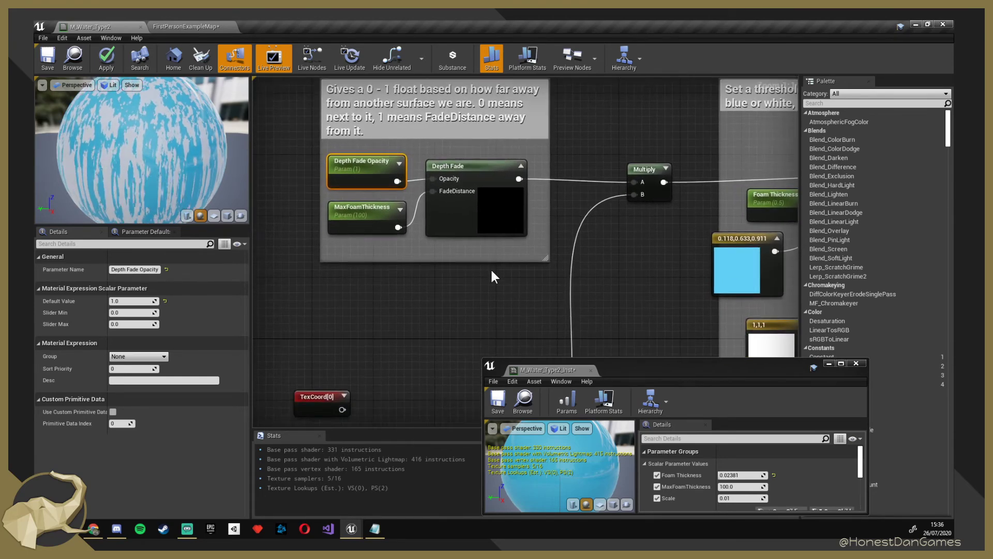
right_drag(410, 232, 382, 250)
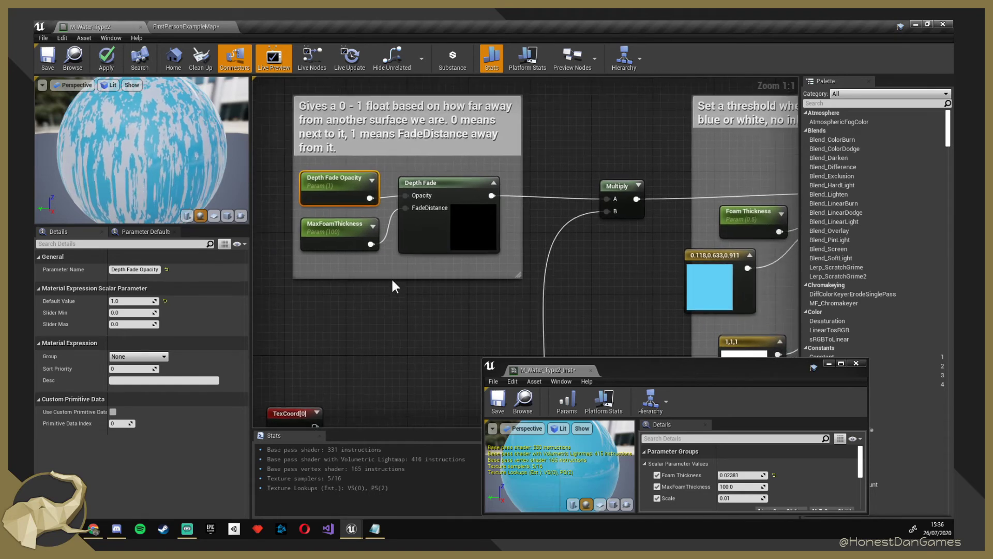
click(352, 230)
right_click(331, 232)
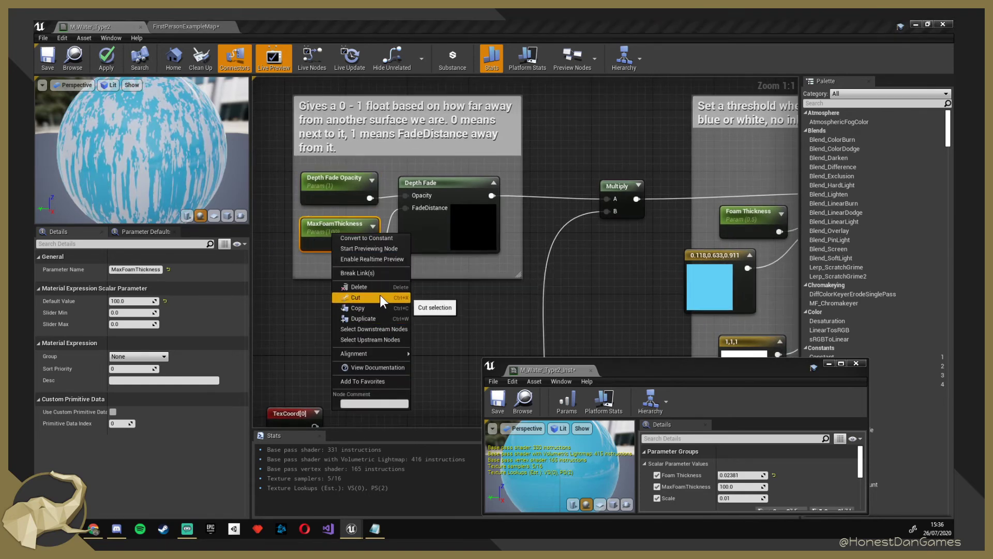
click(145, 269)
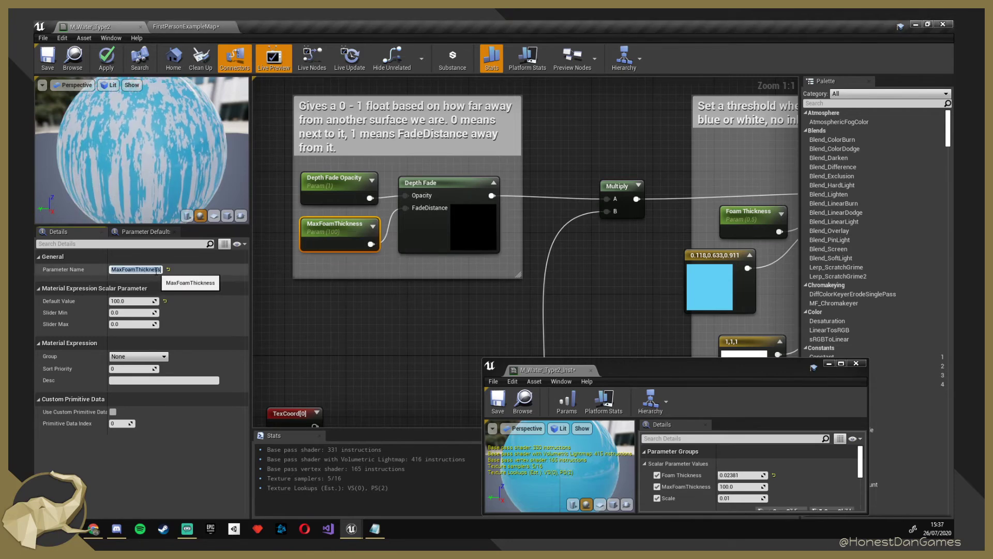
text(Dept)
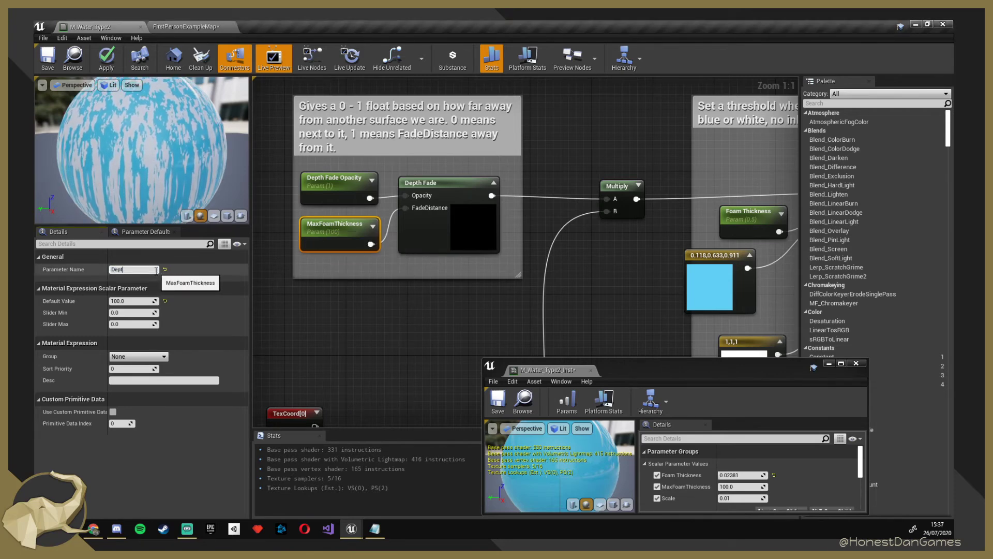
text(h D)
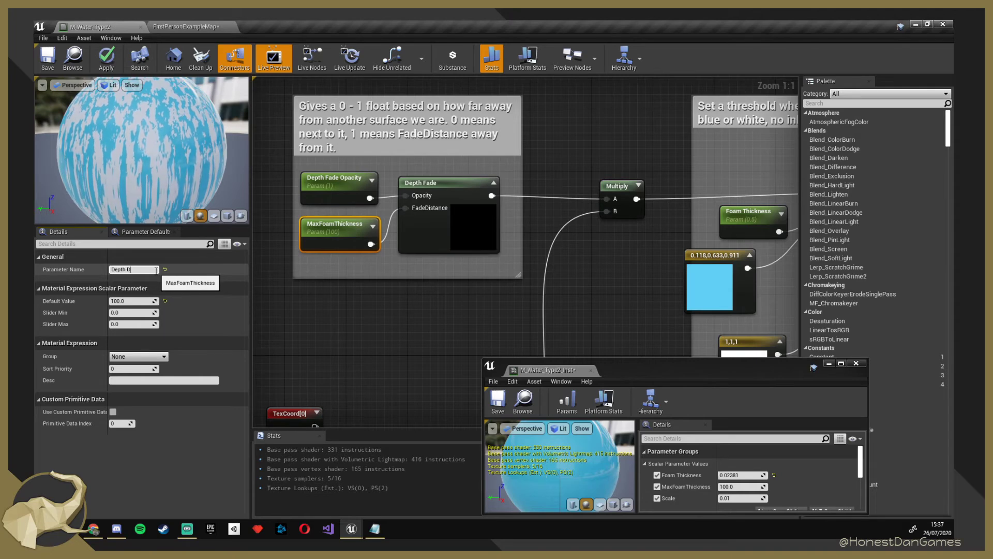
key(BackSpace)
text(F)
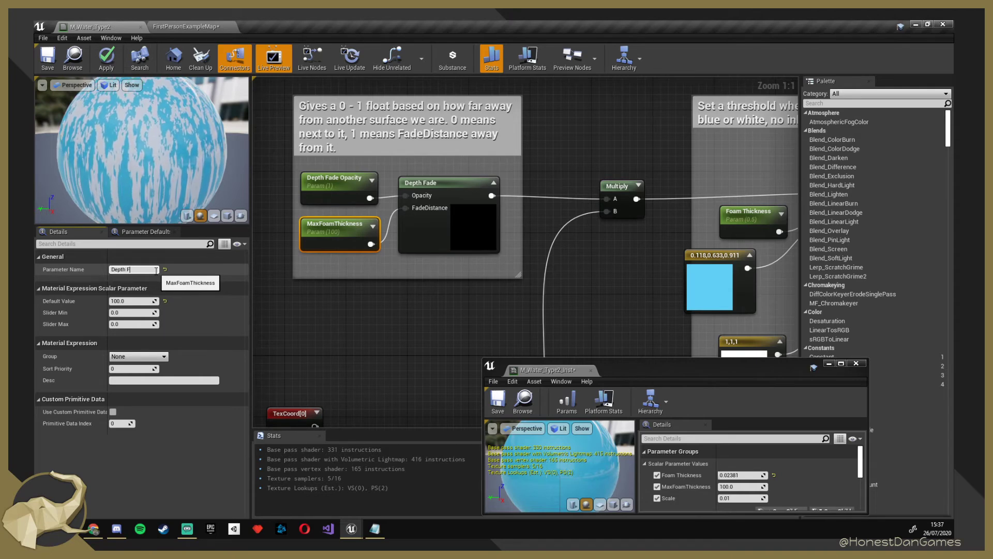
text(ade F)
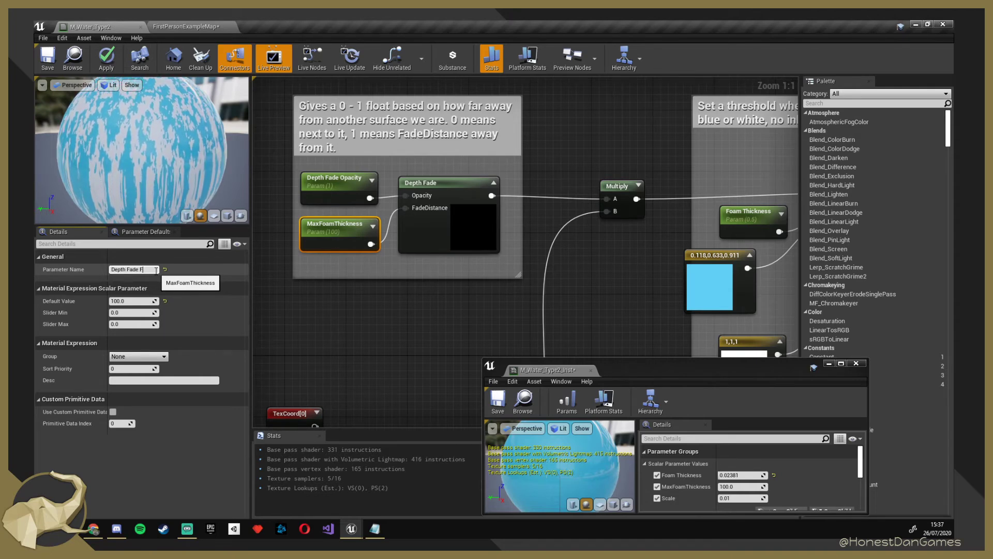
text(ade Distance)
key(Return)
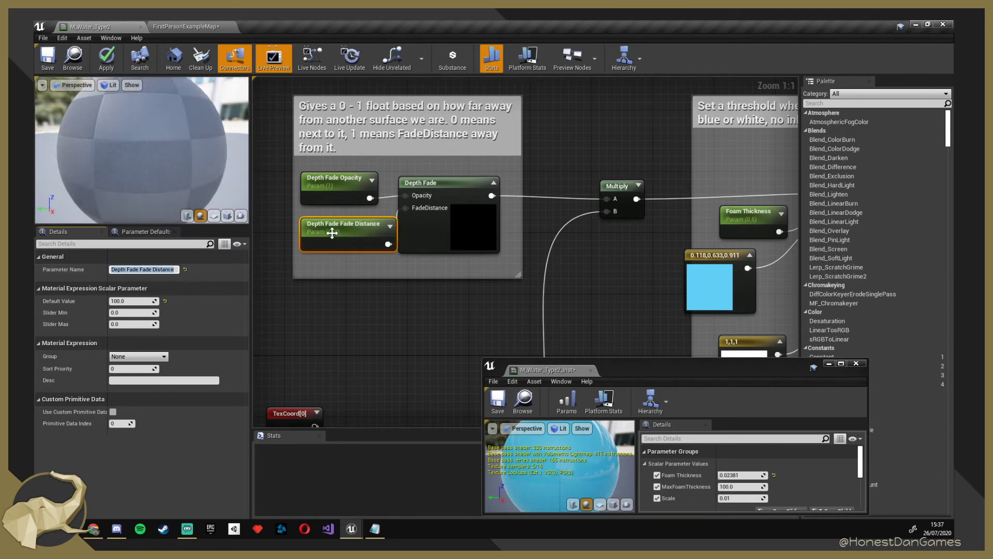
drag(451, 182, 465, 189)
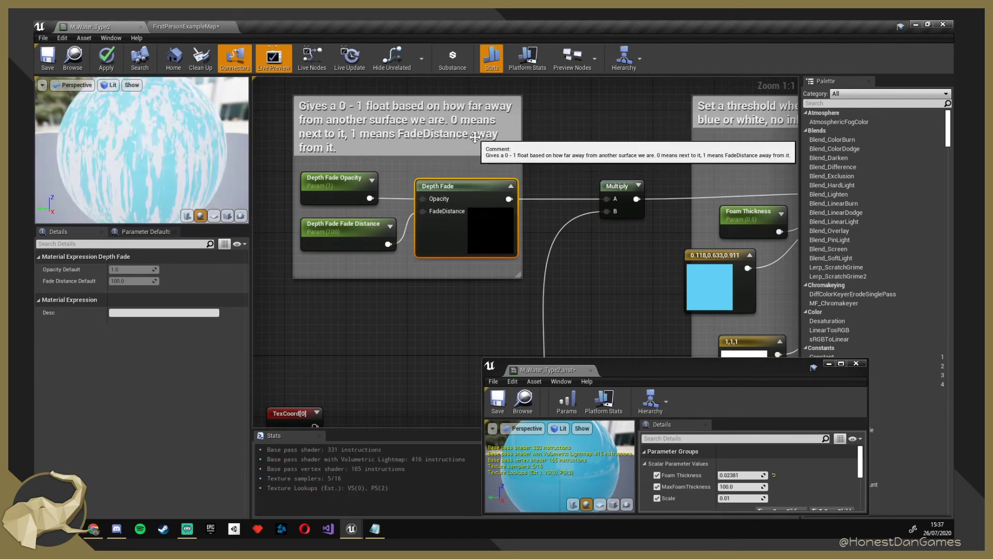
Examine how the Depth Fade output and the noise Texture Sample's red channel are multiplied before the foam threshold.
mouse_move(604, 145)
right_down()
mouse_move(577, 131)
mouse_move(600, 131)
right_up()
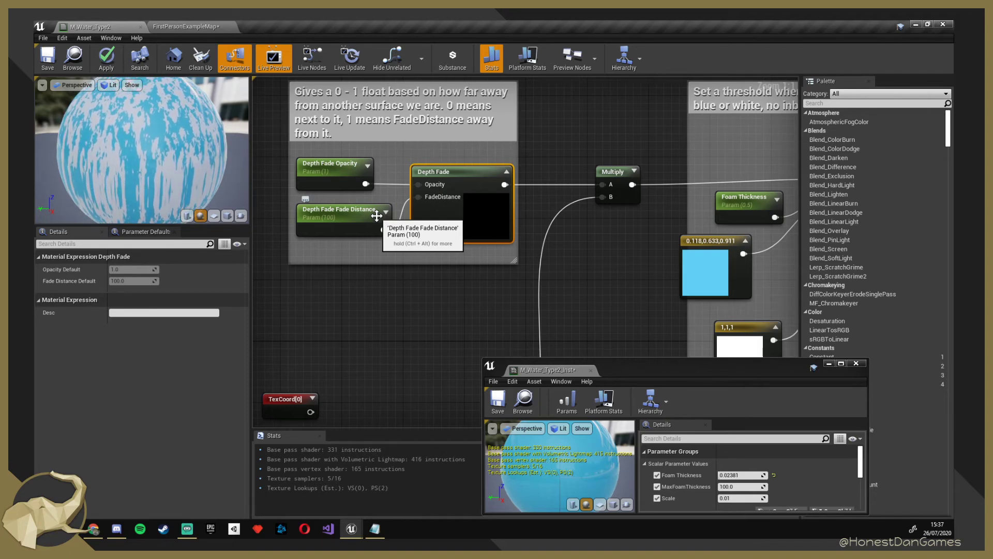
right_drag(599, 269, 574, 267)
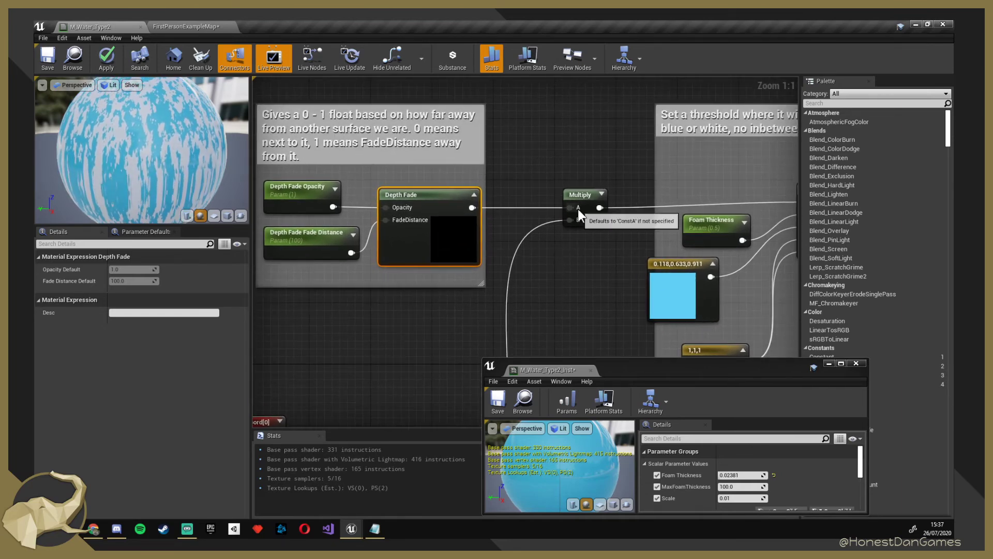
right_drag(565, 217, 579, 190)
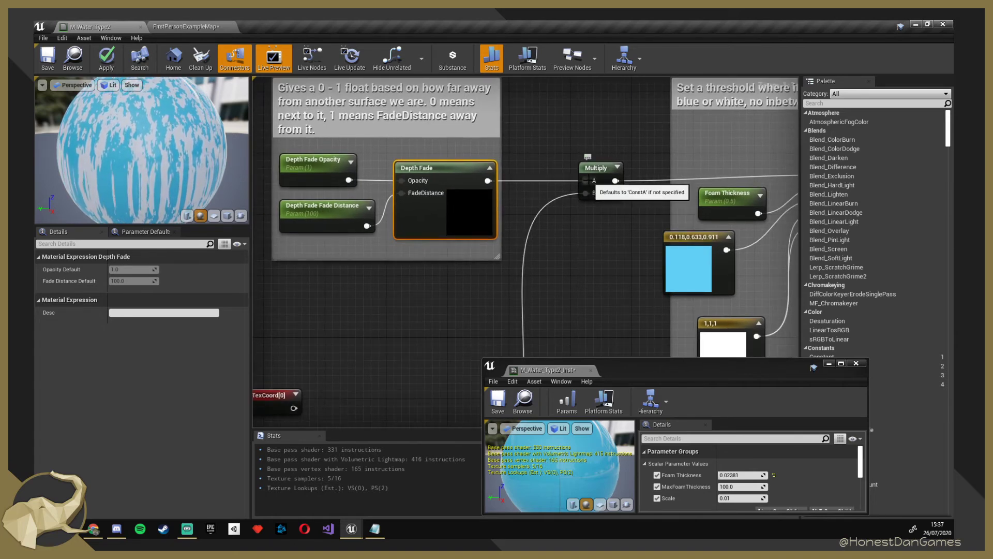
right_drag(595, 295, 623, 87)
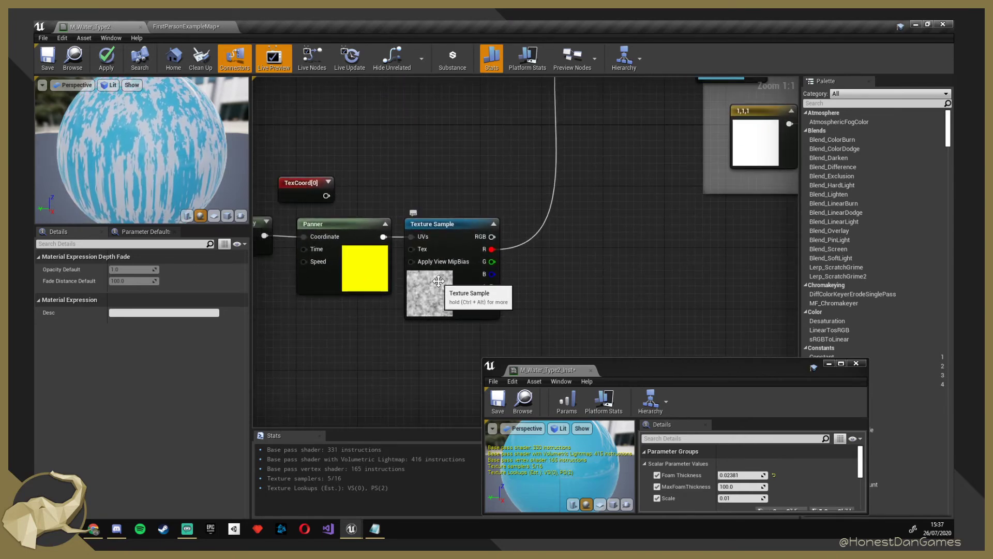
right_drag(569, 250, 530, 390)
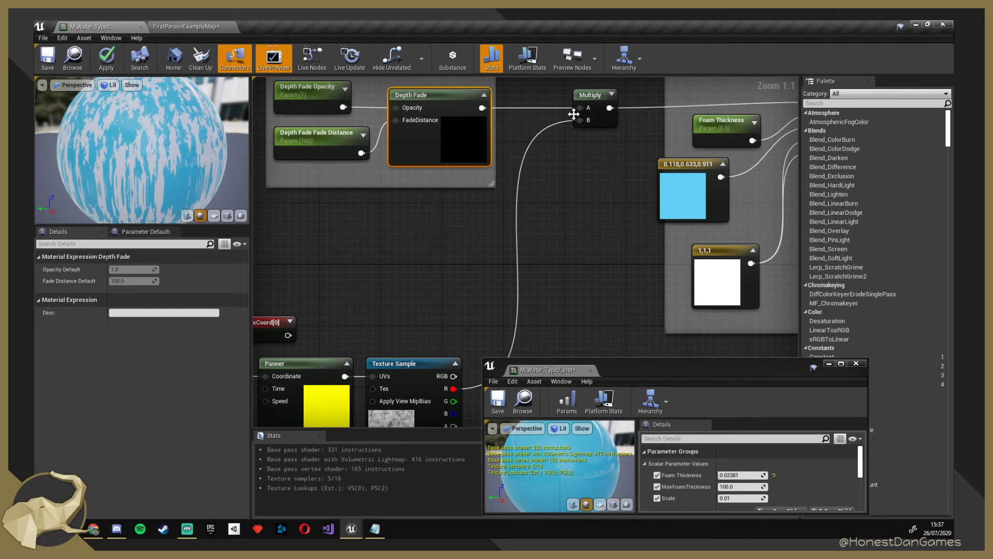
right_drag(567, 117, 572, 231)
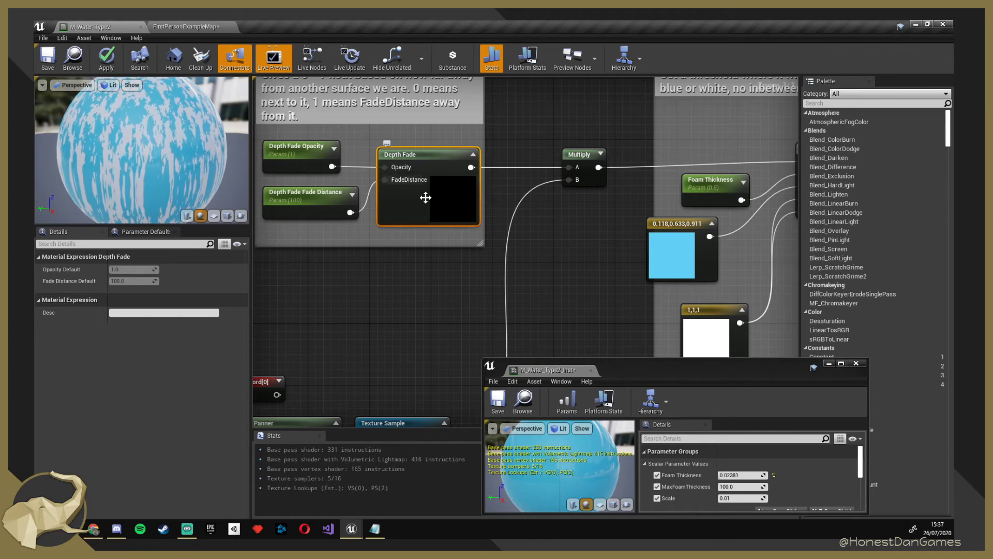
right_drag(481, 332, 491, 269)
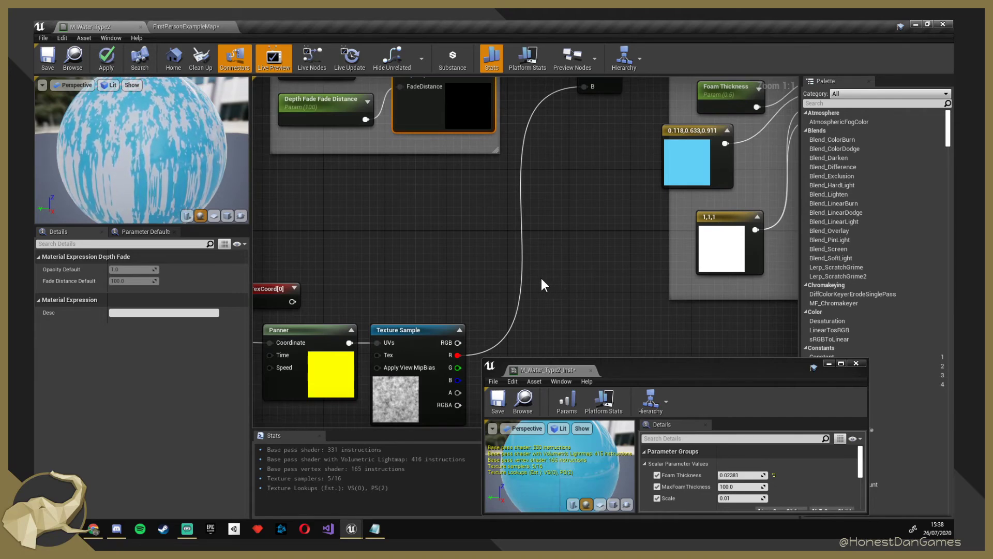
right_drag(547, 302, 502, 345)
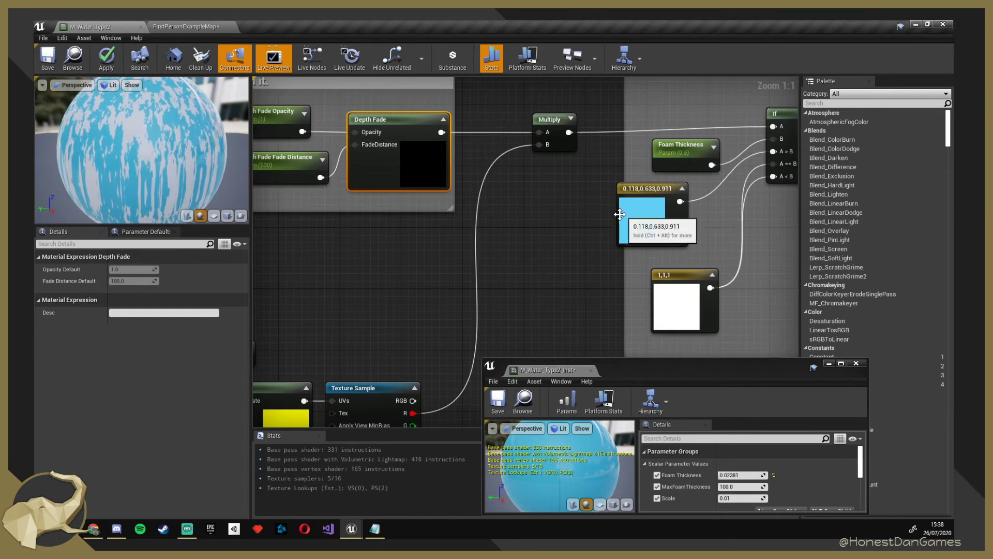
right_drag(448, 182, 496, 212)
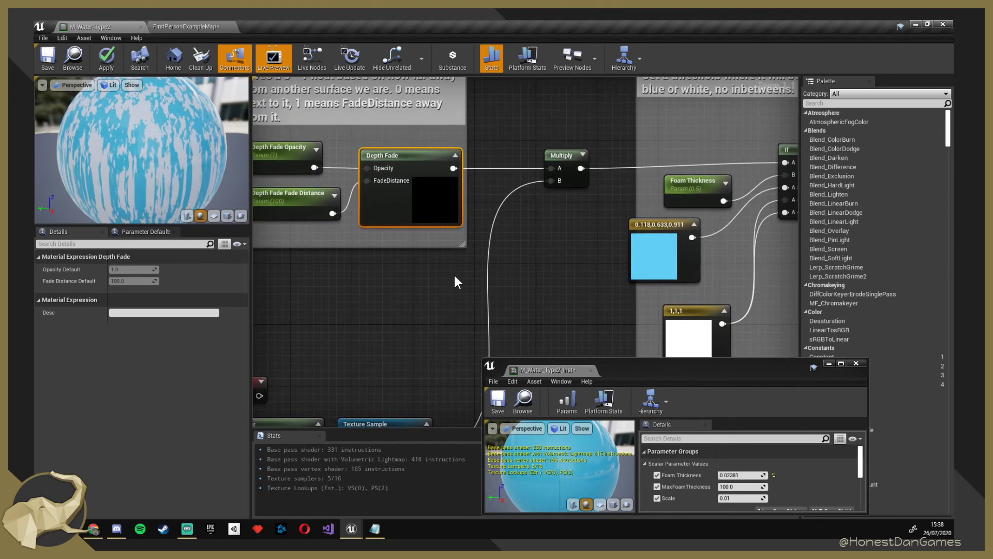
Enlarge the Absolute World Position comment box to enclose the Mask, Scale and Multiply nodes, and delete the unconnected TexCoord node.
right_drag(448, 309, 456, 188)
right_drag(505, 227, 756, 179)
right_drag(480, 148, 578, 186)
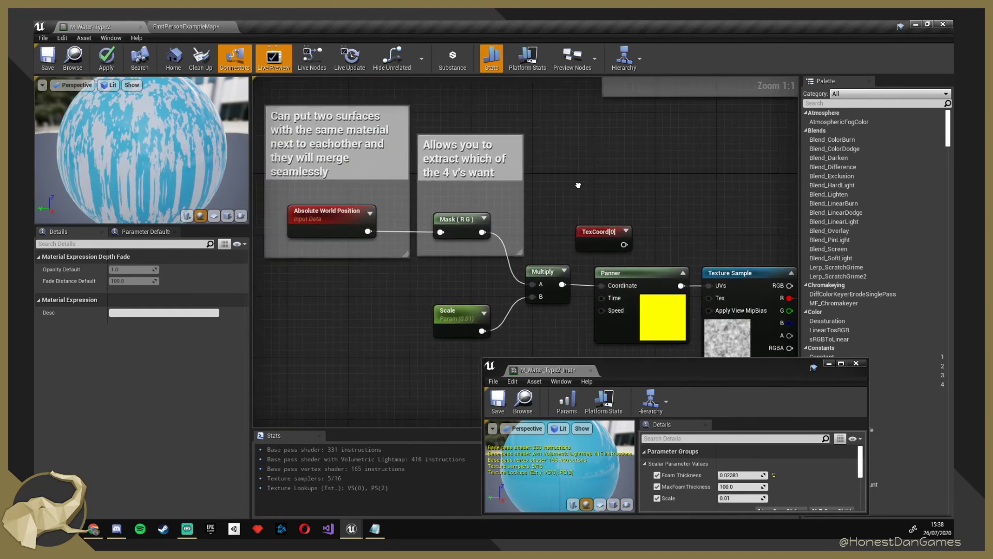
click(405, 232)
drag(408, 257, 527, 382)
click(594, 231)
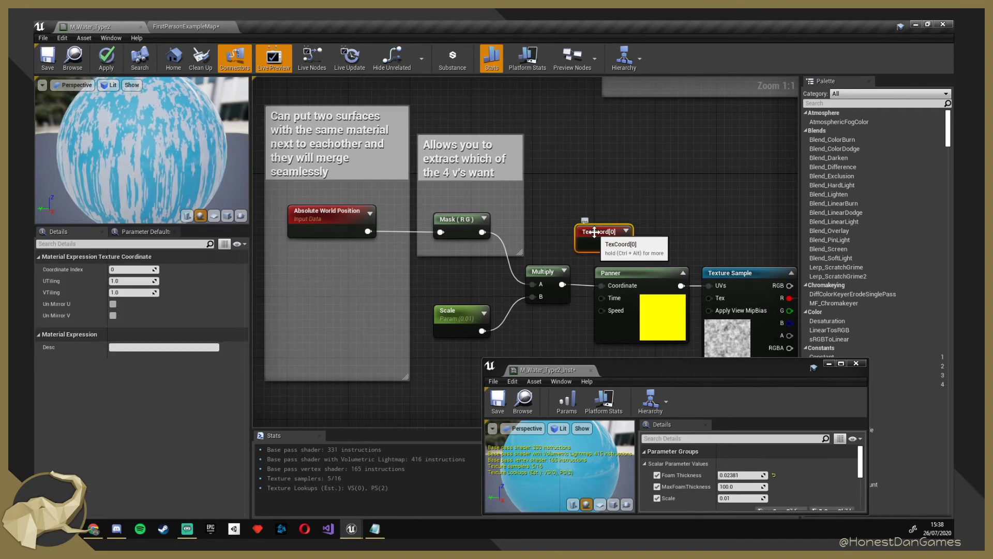
key(Delete)
drag(407, 370, 617, 372)
Review the path from the Depth Fade comment and noise texture through the Multiply node to the If node's threshold inputs.
right_drag(710, 188, 571, 303)
click(358, 284)
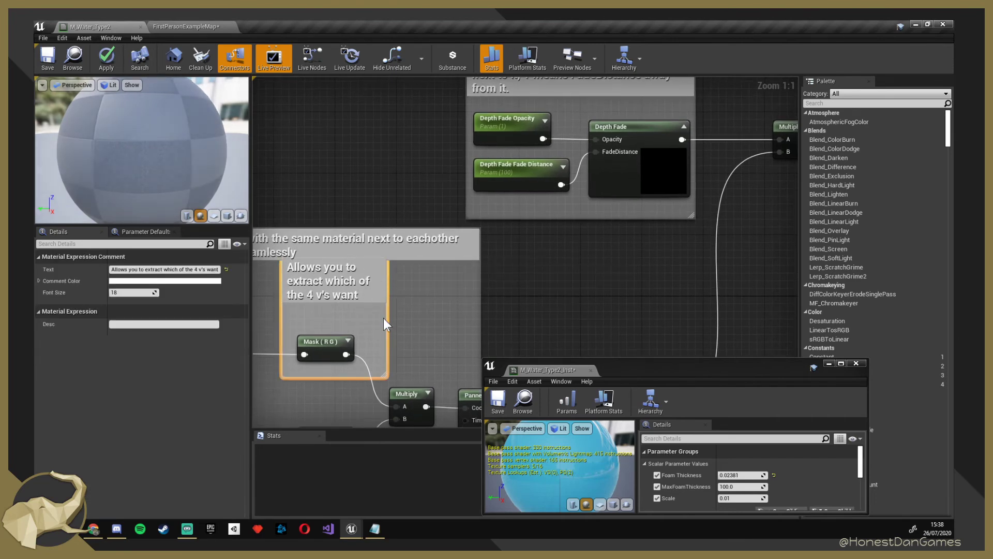
right_drag(386, 325, 263, 412)
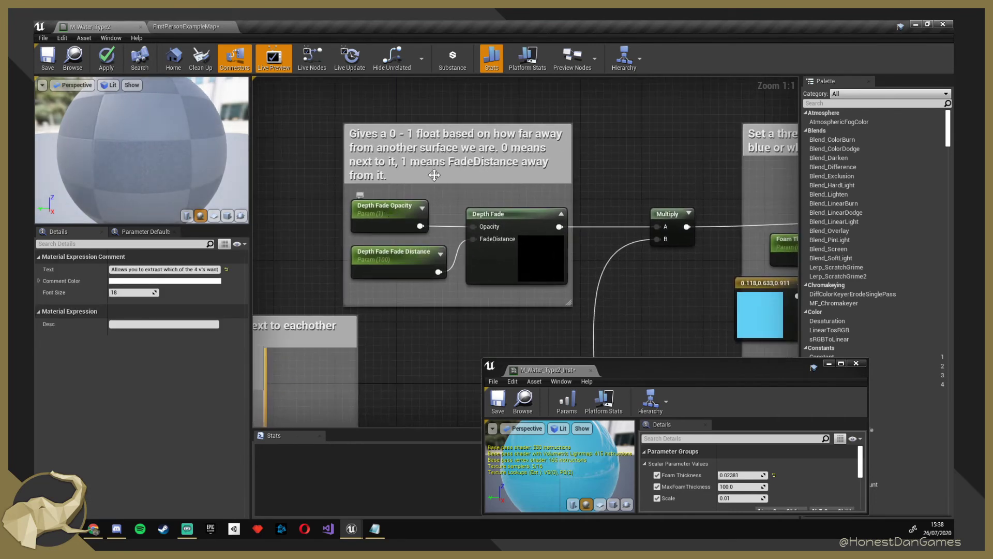
right_drag(489, 287, 452, 99)
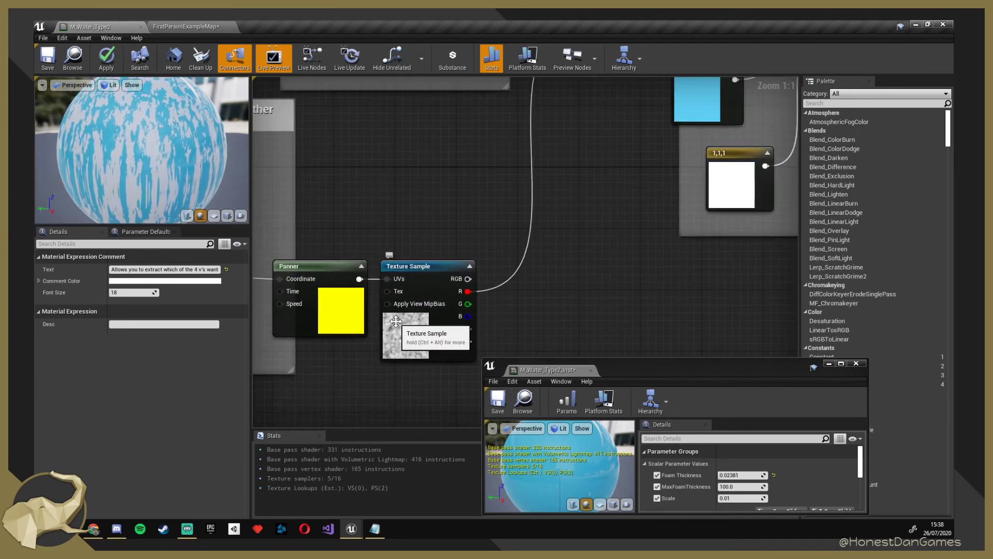
right_drag(514, 213, 503, 396)
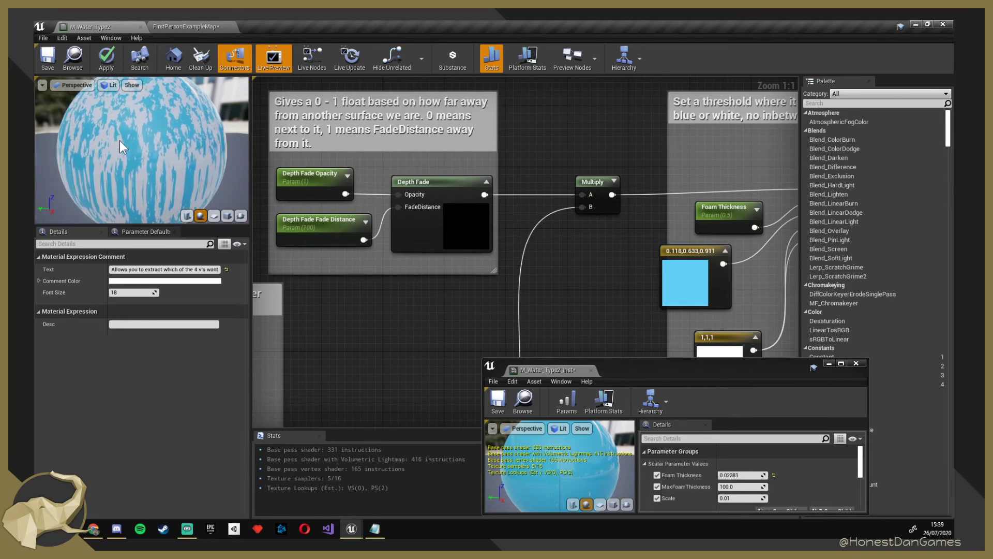
right_drag(486, 350, 413, 312)
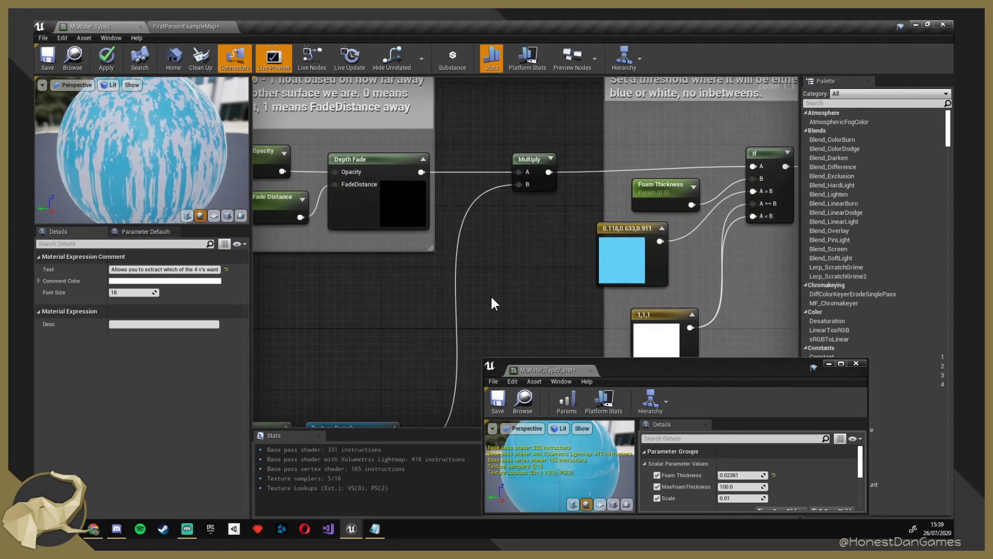
right_drag(490, 295, 297, 314)
right_drag(341, 238, 494, 273)
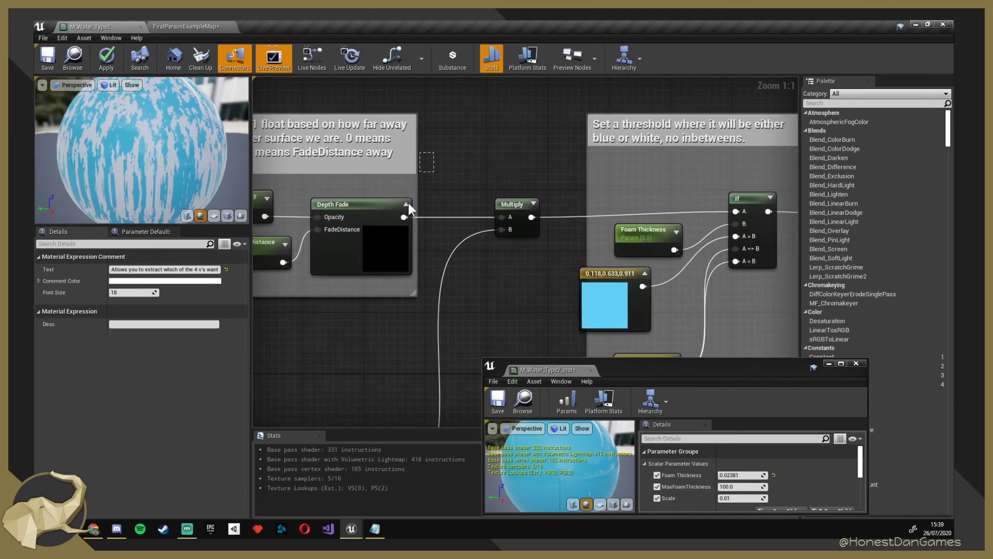
Wrap the Multiply node before the threshold in a comment box and enlarge it to match the Depth Fade comment's height.
drag(435, 153, 561, 302)
key(c)
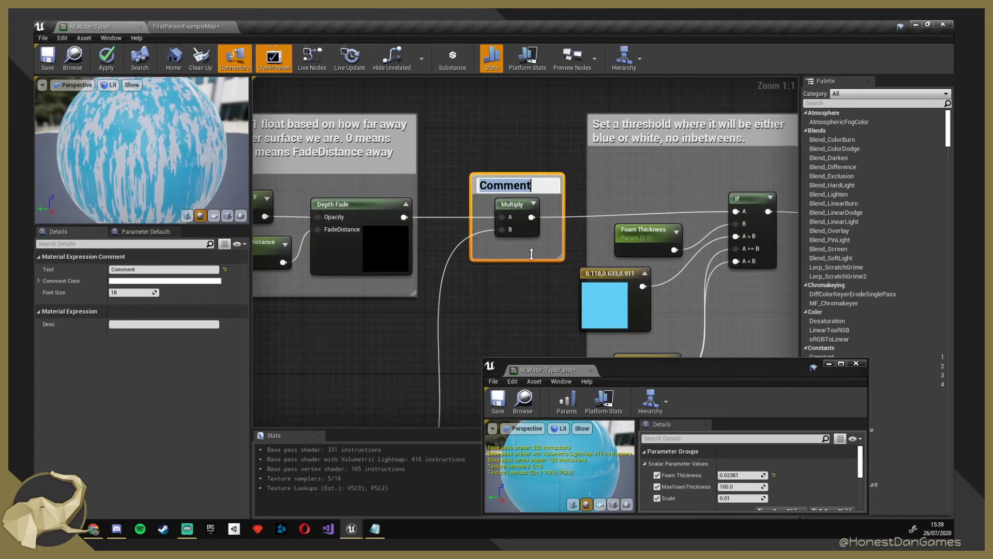
drag(471, 174, 434, 112)
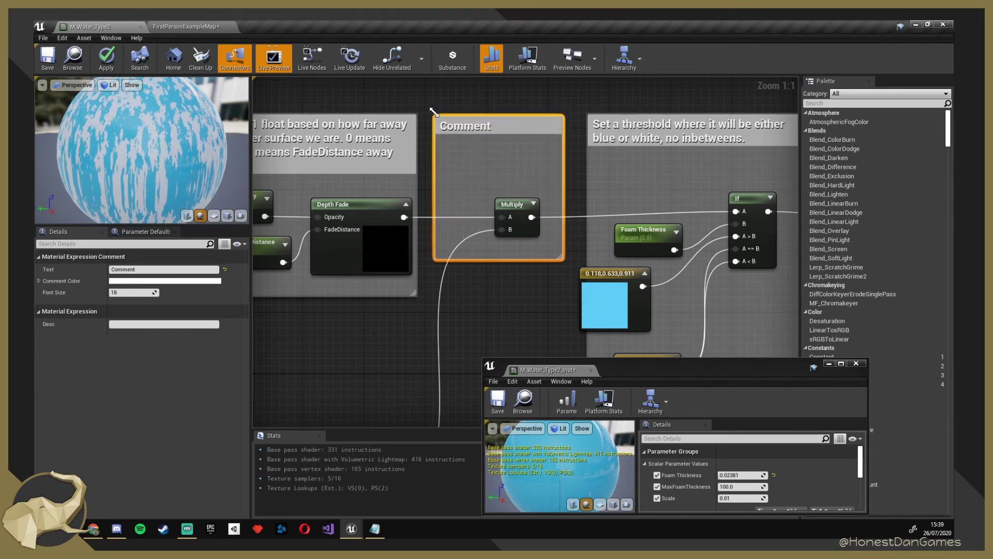
drag(561, 258, 563, 295)
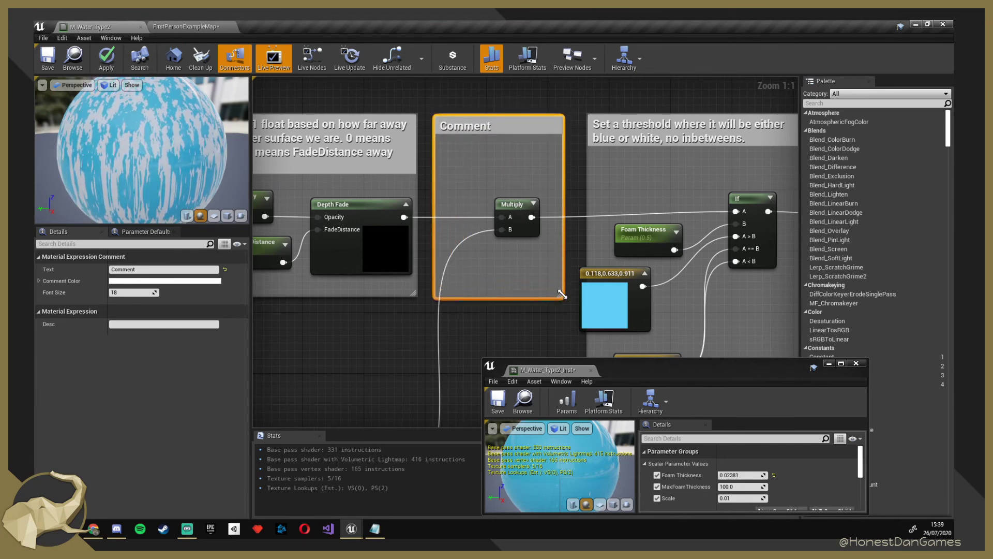
Replace the Multiply comment's placeholder text with "This will randomly lower the value of the depth field based on the noise.".
double_click(498, 127)
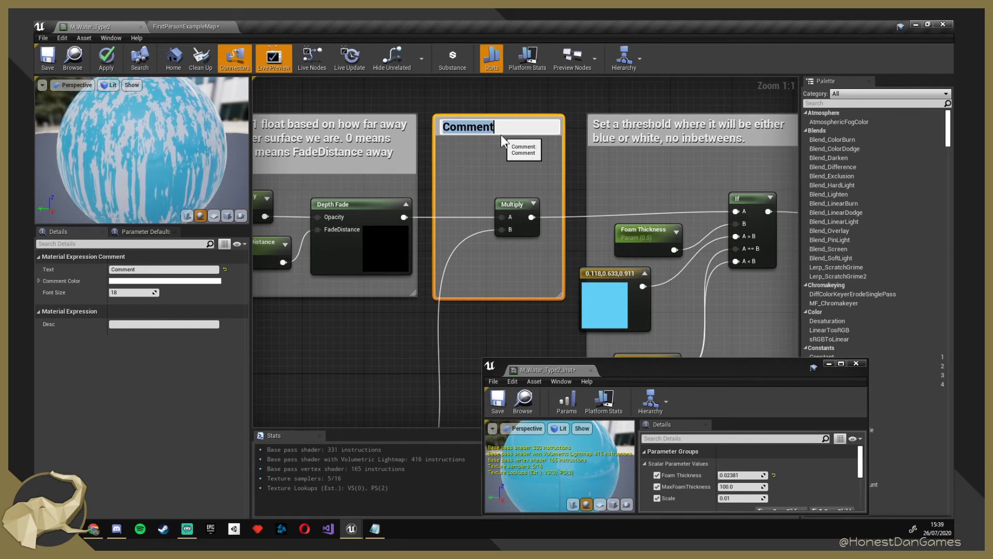
text(This will)
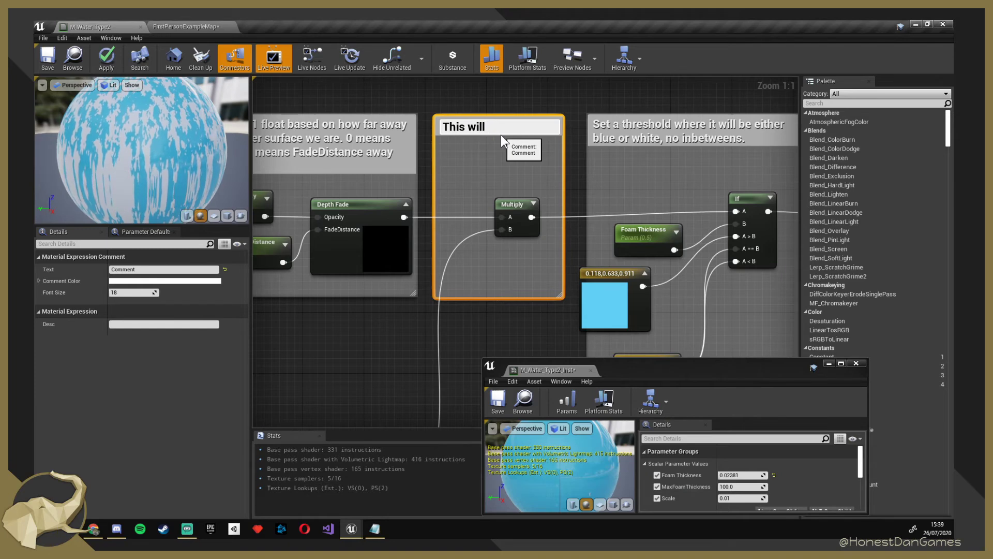
text( randomly lower th)
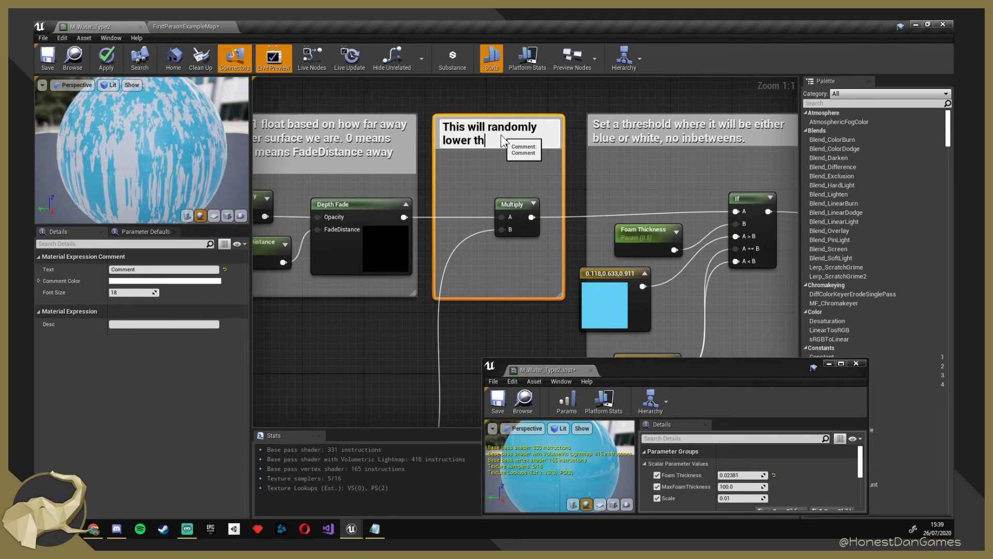
text(e value of th)
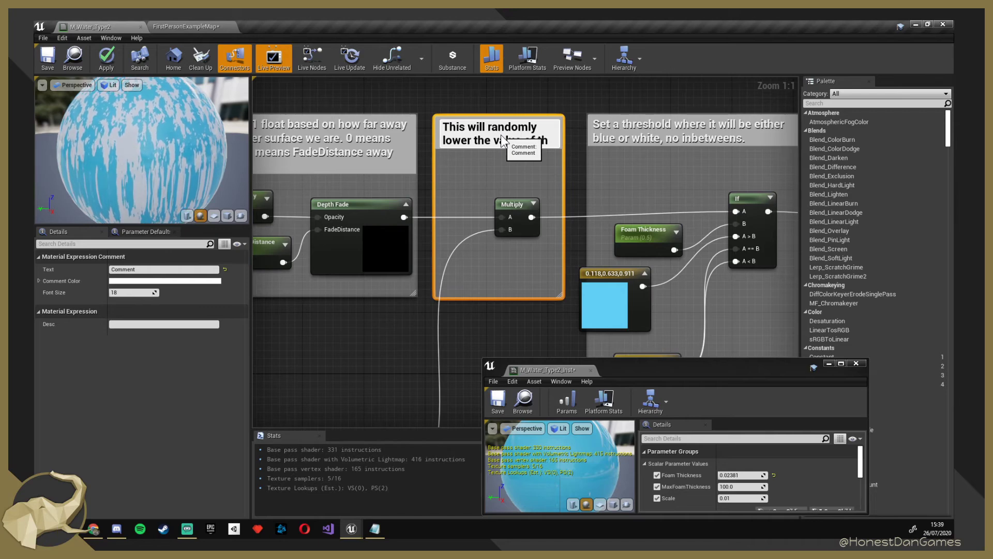
text(e fepth field)
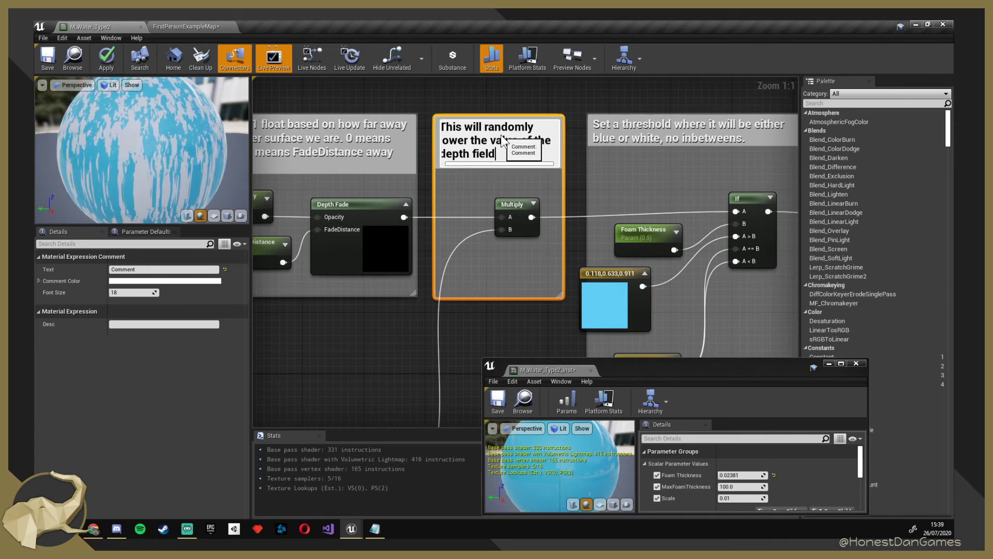
text( based with the noise. )
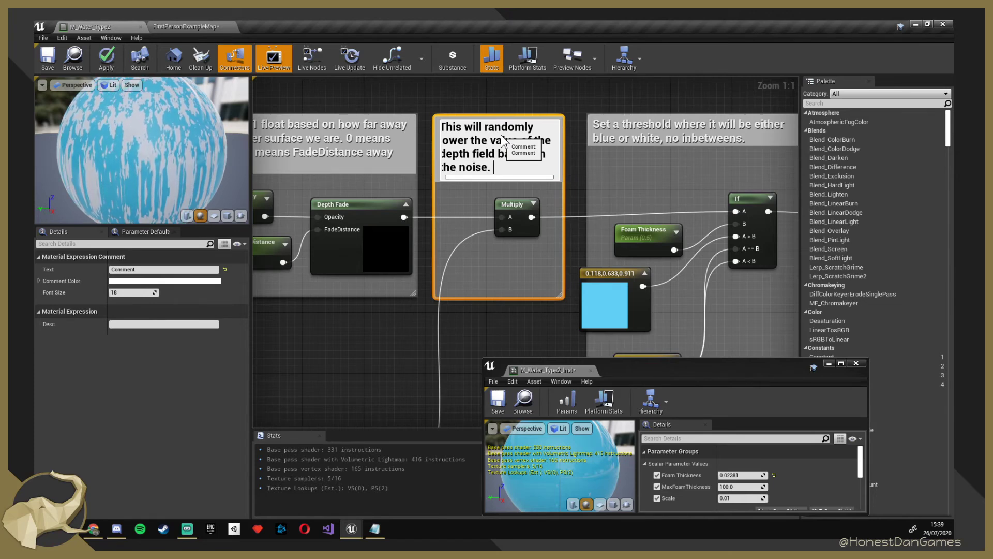
Complete the Multiply comment with the sentence "Won't ever incrase but can decrease the depth to 0".
text(Won't)
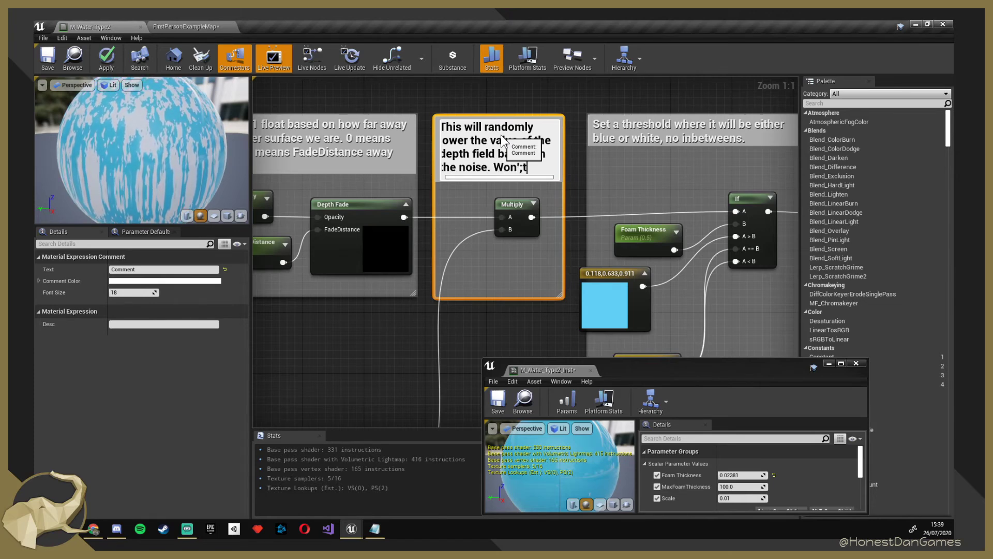
text( ever )
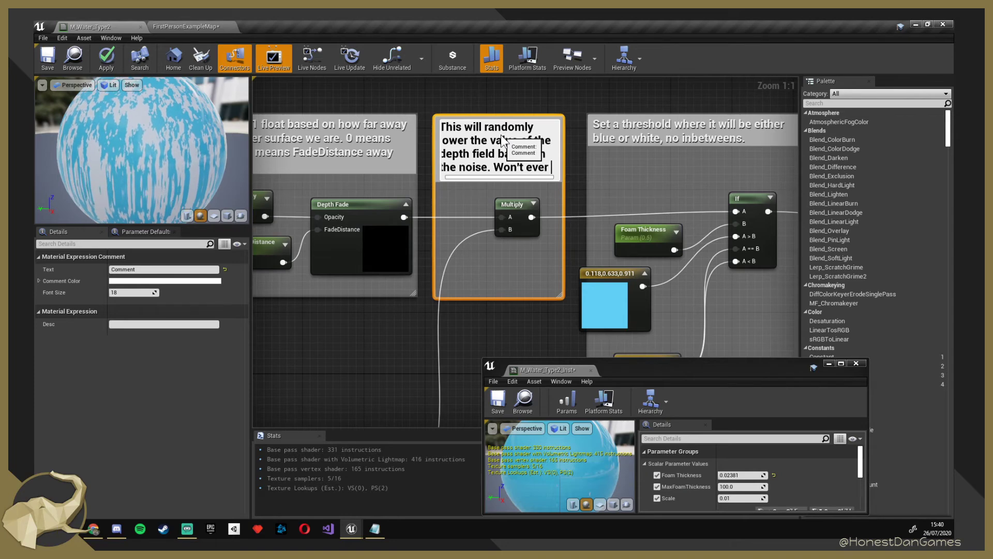
text(incrase but can de)
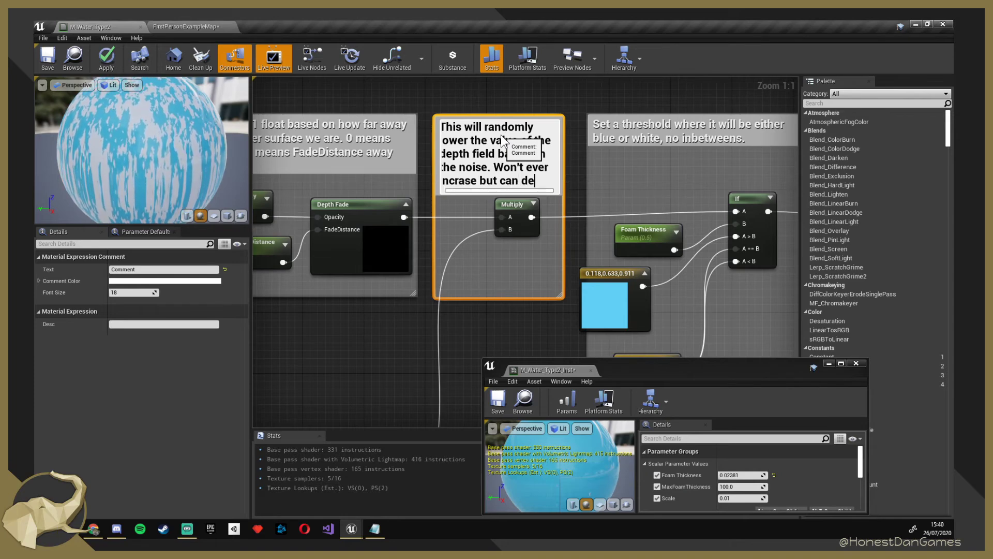
text(crease t)
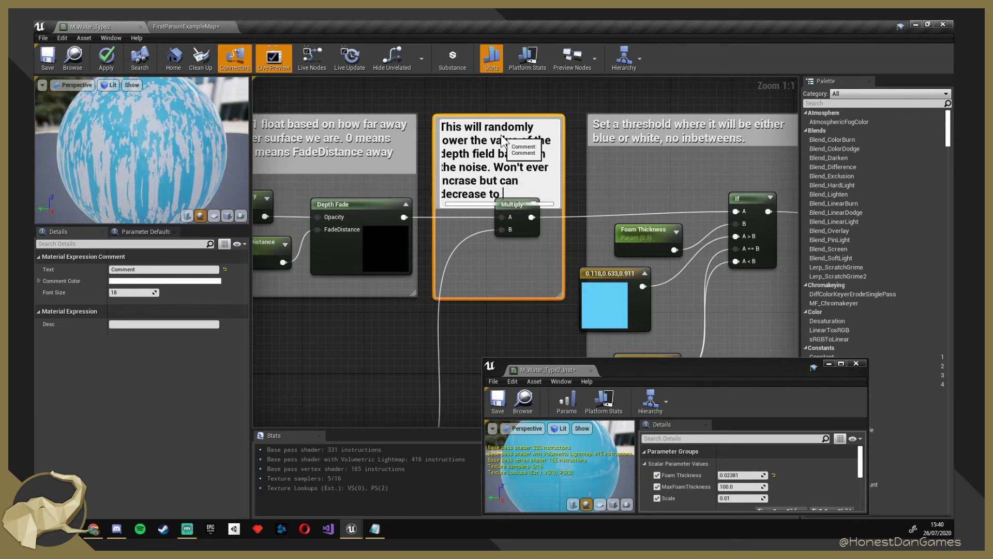
text(he depth fr)
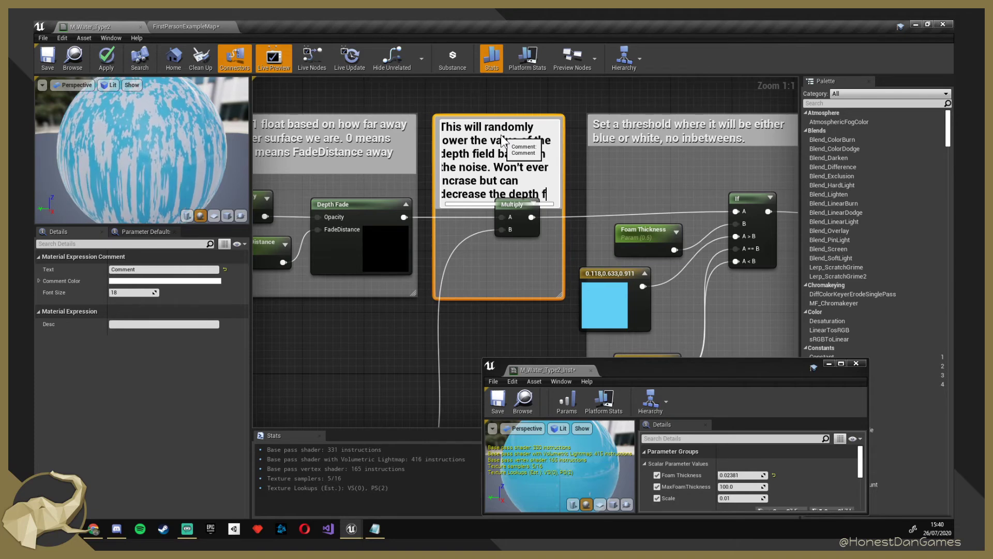
key(BackSpace)
key(BackSpace)
text(to 0)
key(Return)
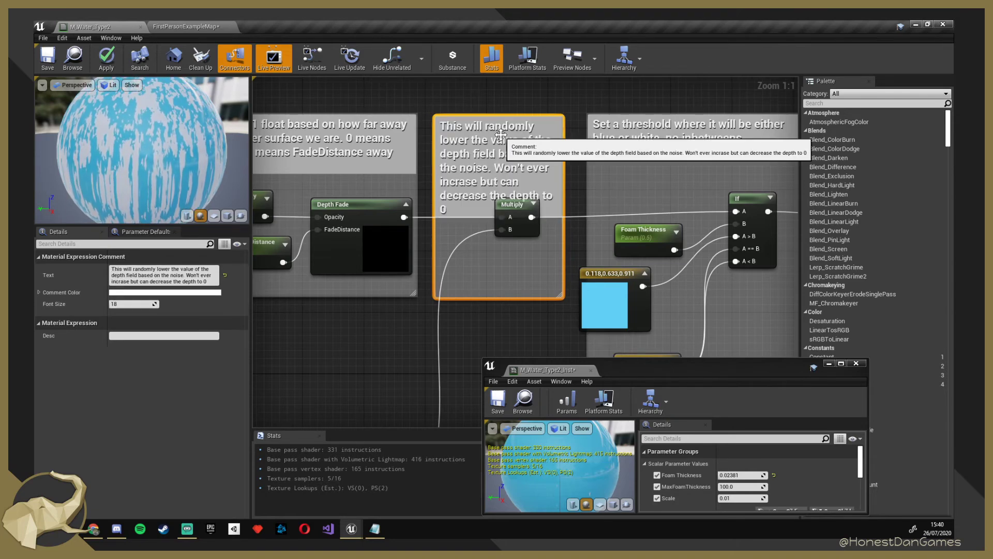
Widen the Multiply comment box slightly and move its Multiply node down below the comment text.
mouse_move(562, 296)
mouse_down()
mouse_move(570, 302)
mouse_move(581, 278)
mouse_move(571, 300)
mouse_up()
drag(508, 200, 485, 230)
click(495, 320)
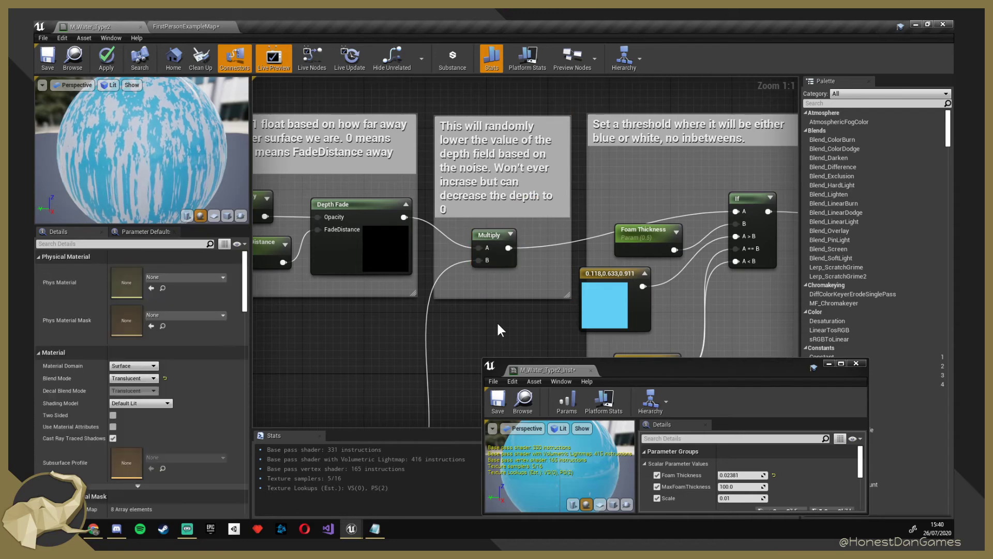
Add a separate paragraph to the threshold comment reading "Depth - 0 comes in, close to wall, we want it to be white.".
right_drag(486, 334, 320, 299)
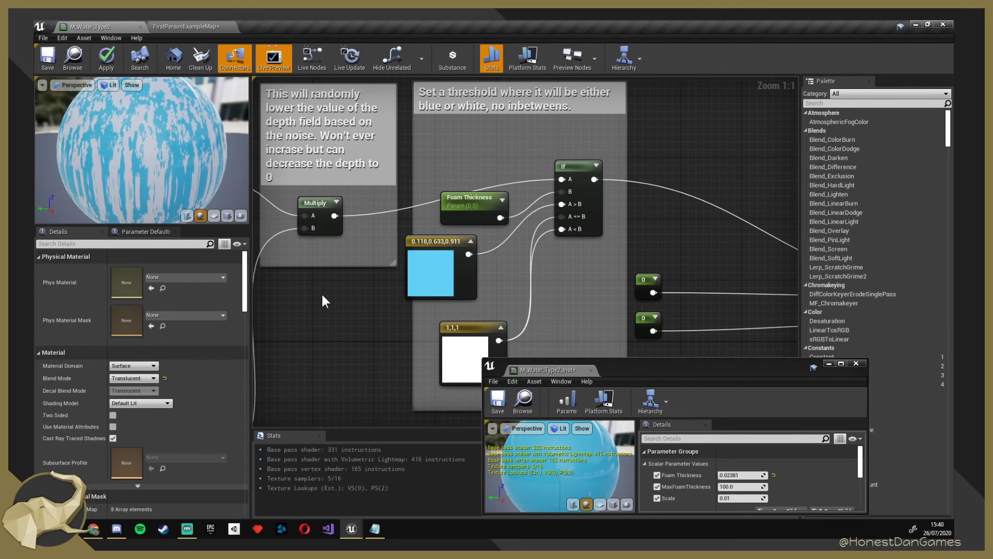
click(460, 198)
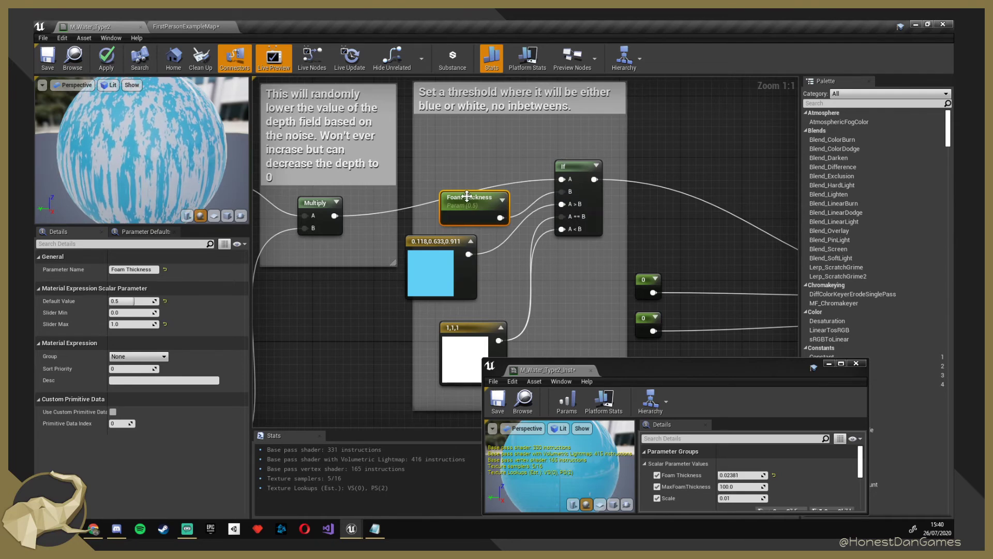
click(570, 118)
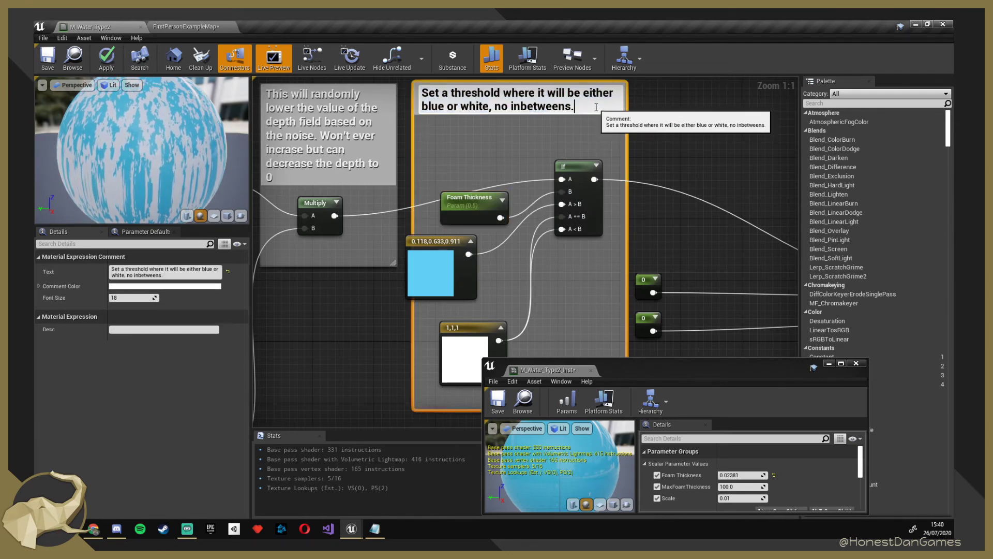
key(shift+Return)
key(shift+Return)
text(Depth - 0)
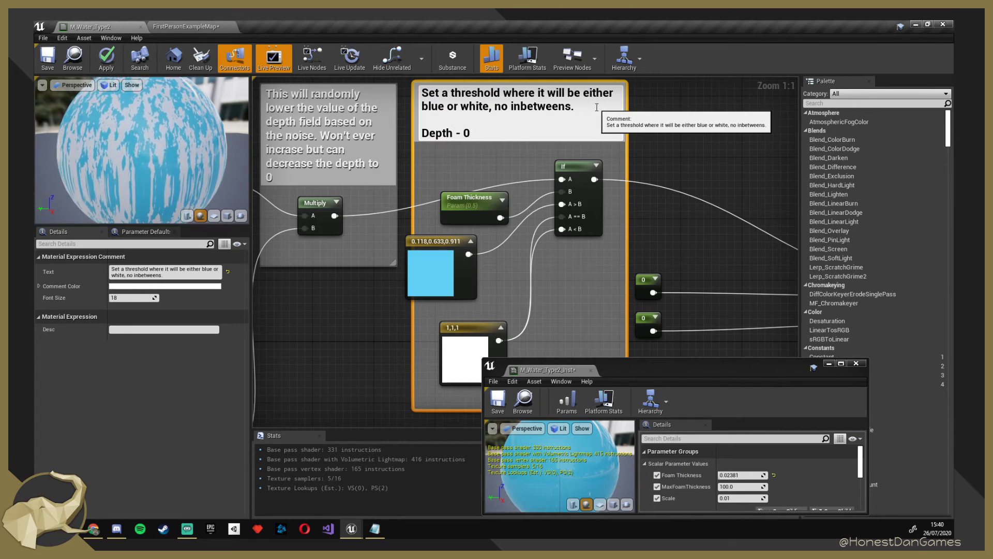
text(9comes in, close to w)
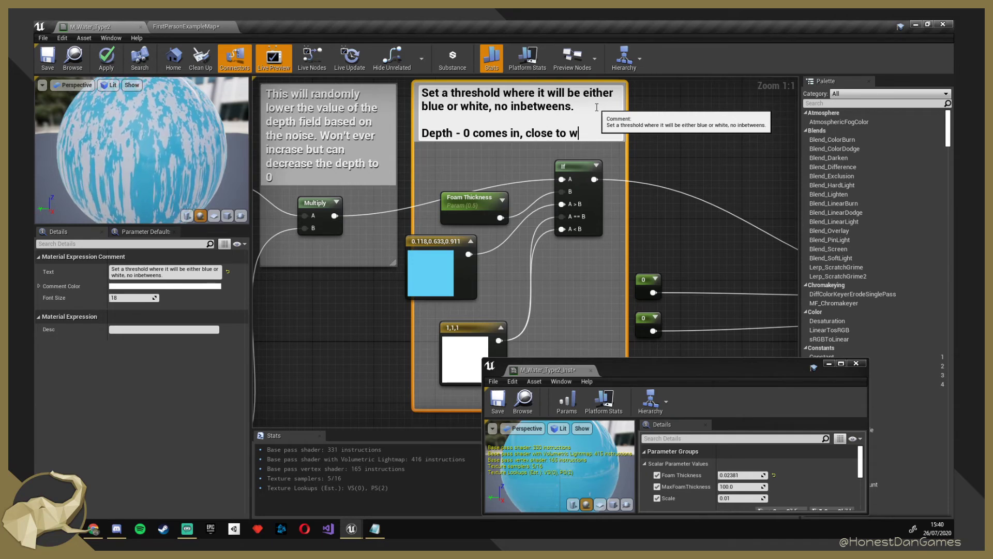
text(all, we want it to be white.)
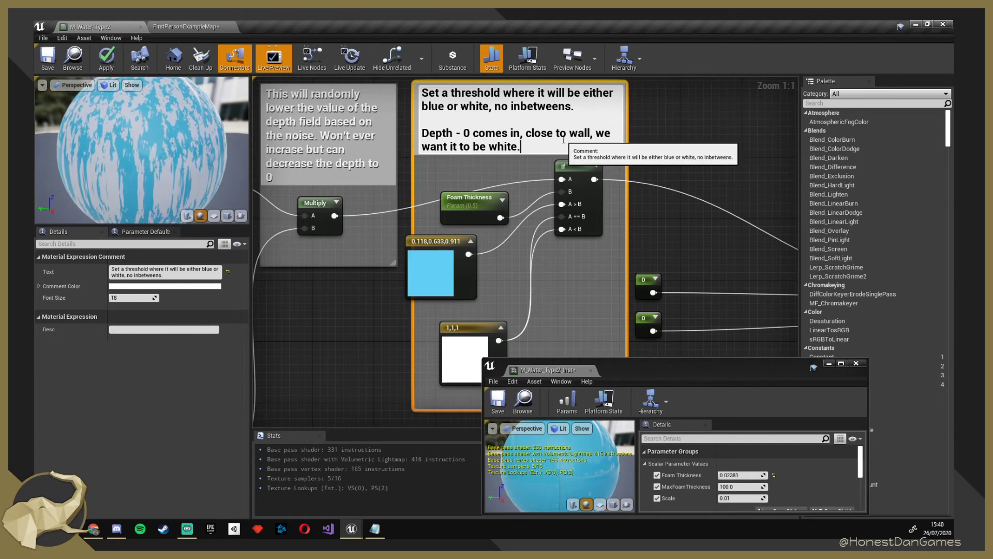
Extend the threshold comment with "1 comes in we want it be blue. Inbetweens we control with a threshold parameter.".
text(1 comes in, we want it )
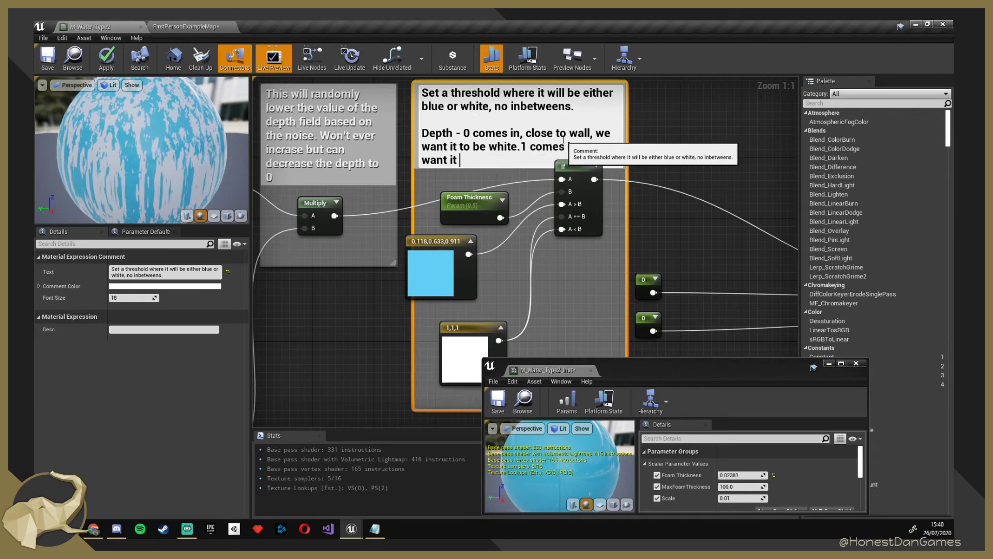
text(be bleu.)
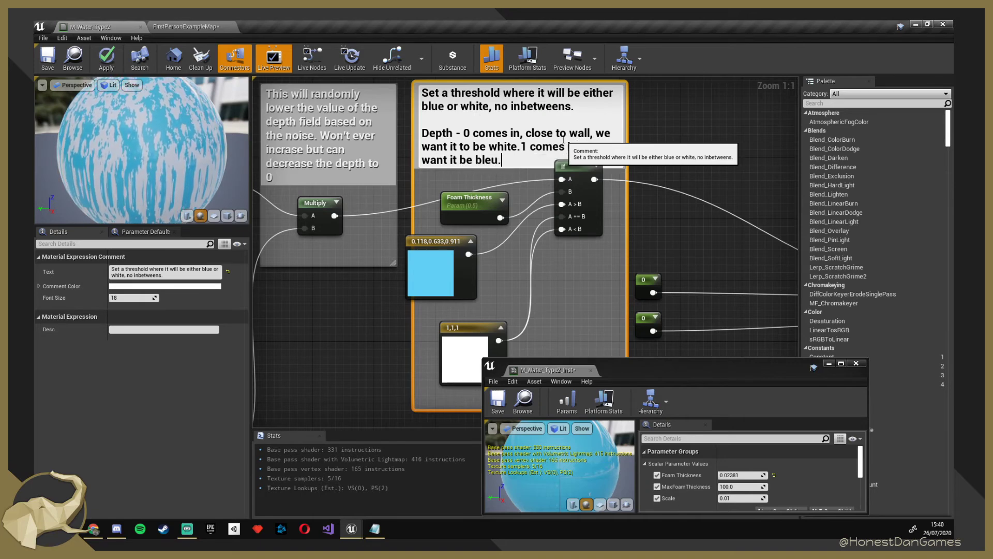
key(BackSpace)
key(BackSpace)
key(BackSpace)
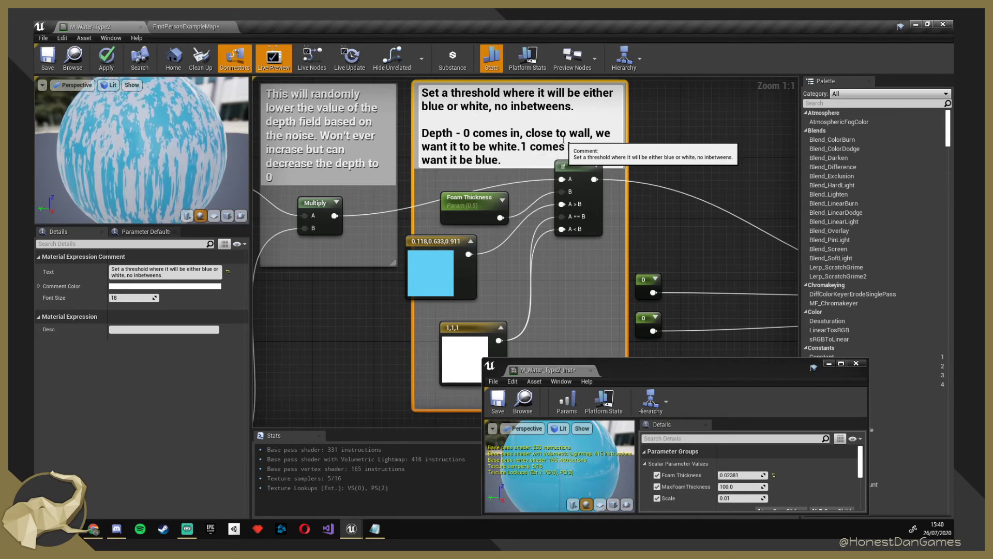
text(ue. Inbetweens)
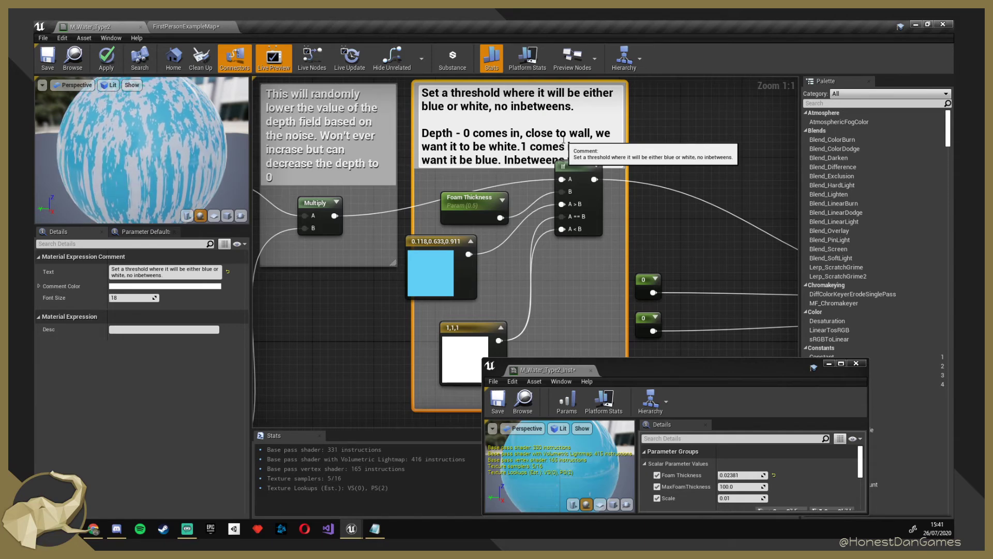
text( we control with a)
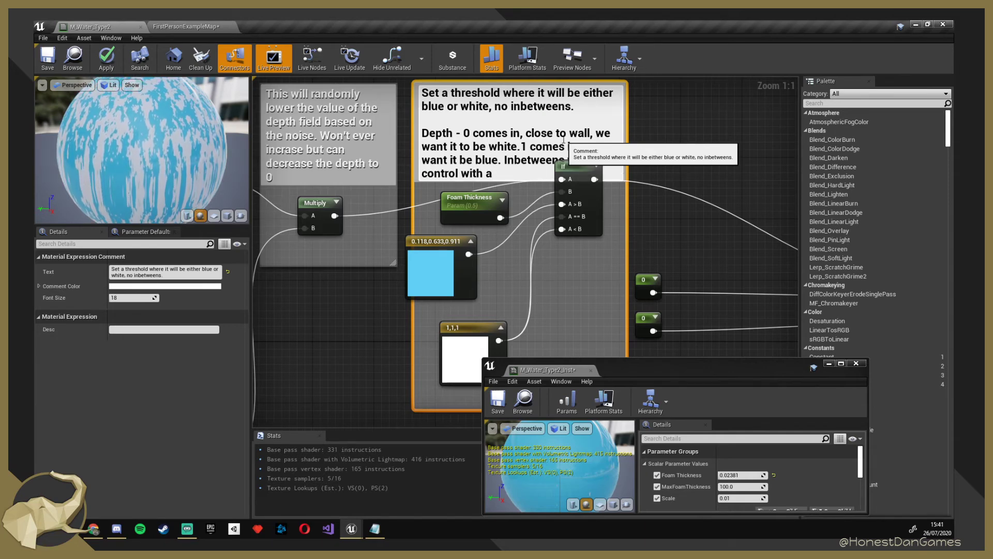
text( threshold param)
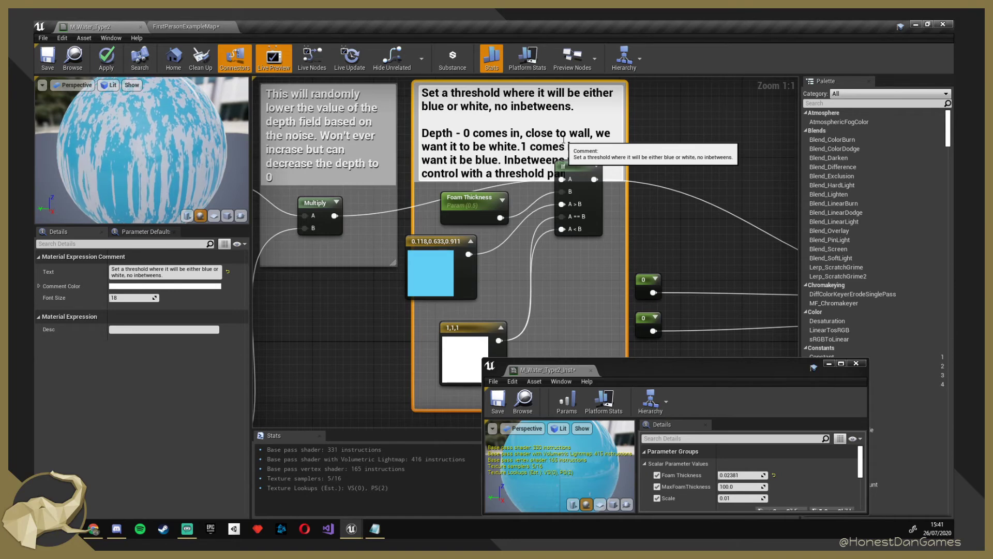
text(eter.)
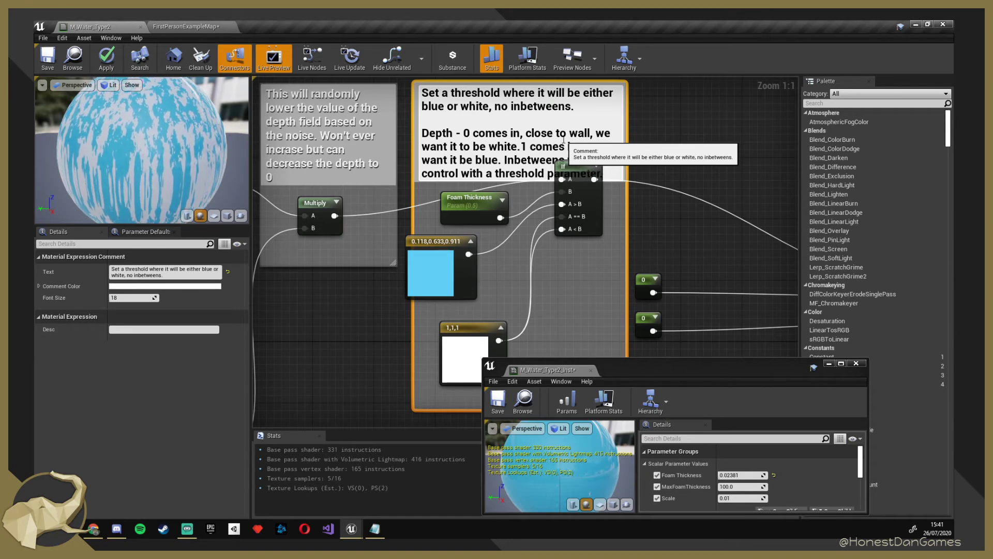
click(653, 230)
Move the Foam Thickness, If, blue constant and white constant nodes down together, clear of the threshold comment's text.
scroll(616, 245, down, 3)
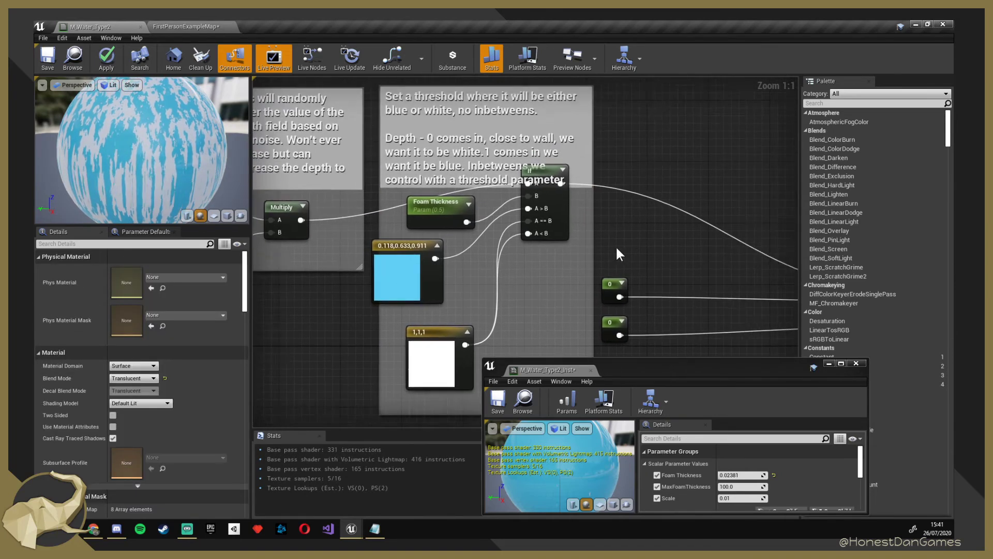
scroll(574, 262, up, 1)
click(479, 212)
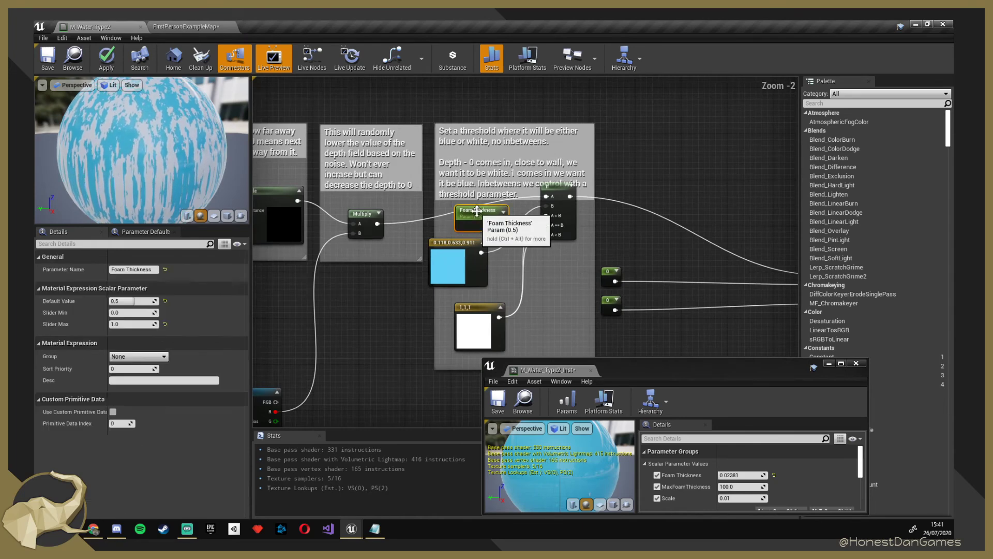
ctrl+click(559, 209)
ctrl+click(458, 264)
ctrl+click(476, 326)
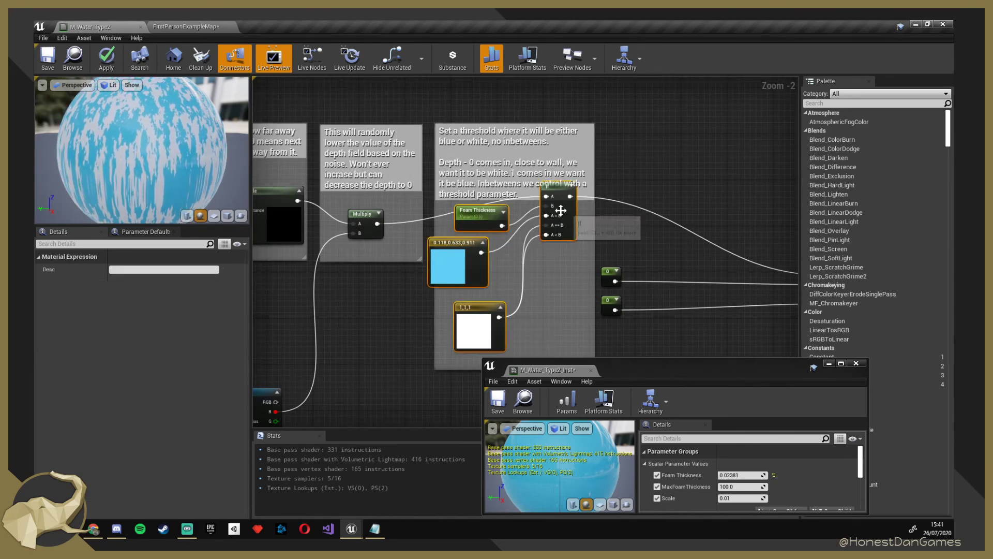
drag(559, 215, 560, 237)
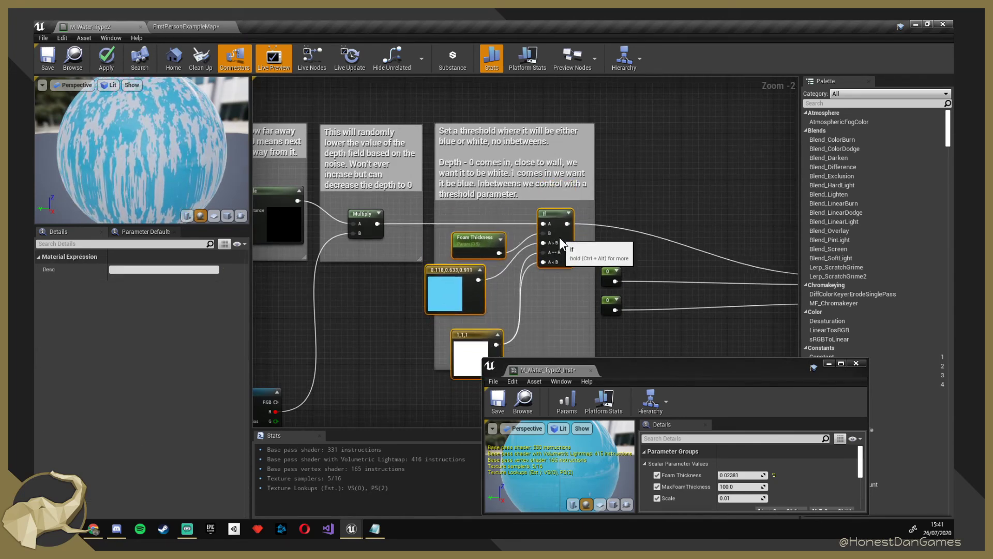
Reposition the blue and white color constants so they fit inside the threshold comment box.
click(548, 293)
drag(464, 276, 483, 277)
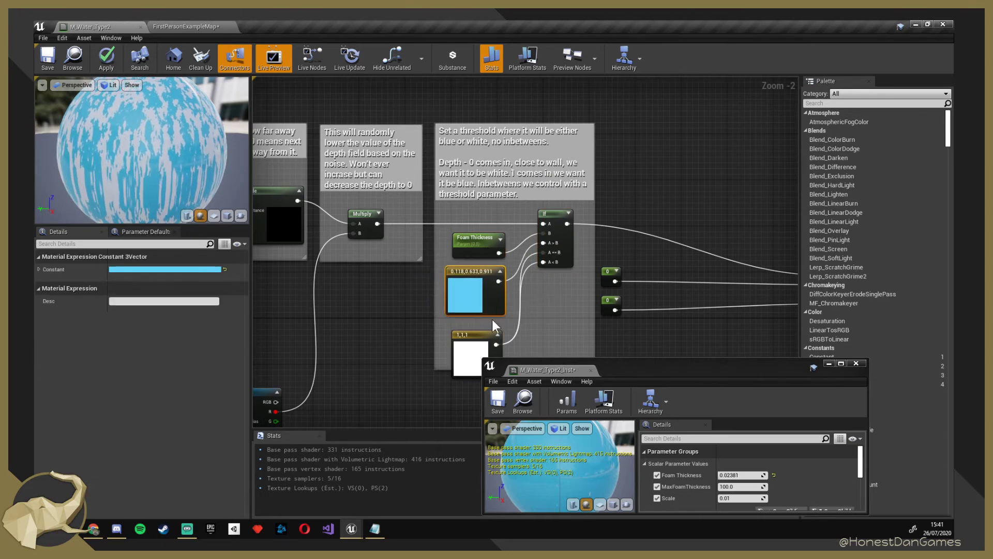
drag(475, 331, 482, 324)
Rename the Foam Thickness parameter as "Blue White Threshold".
click(474, 239)
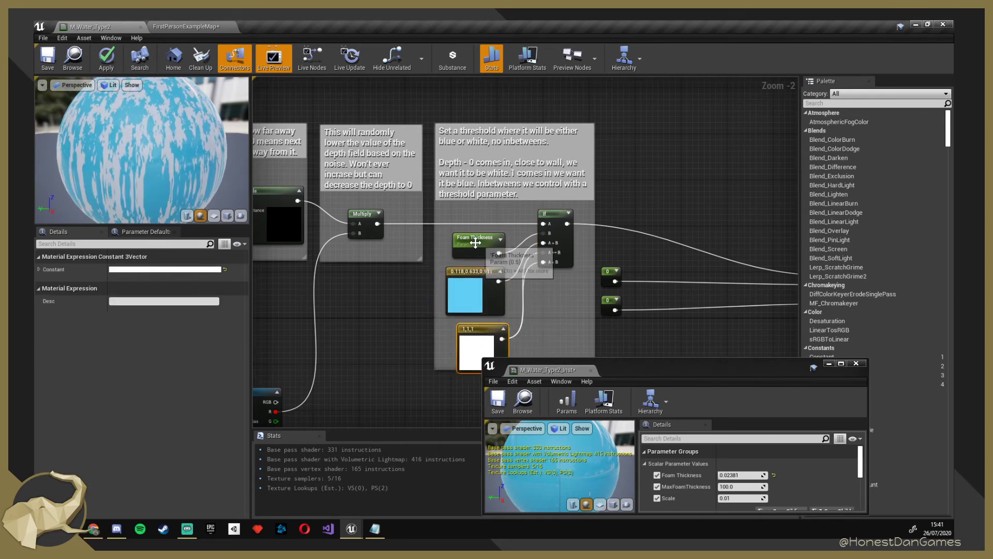
click(148, 269)
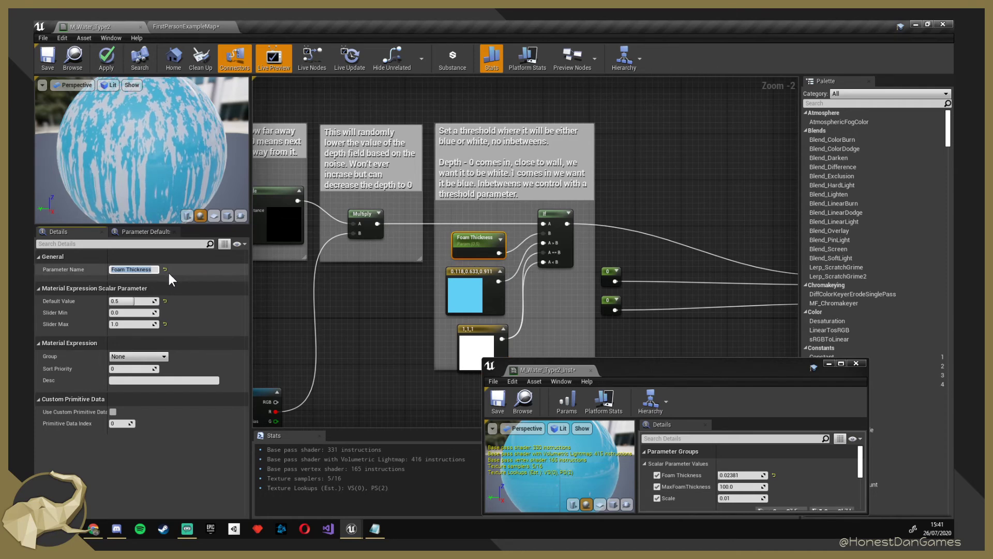
text(Blue)
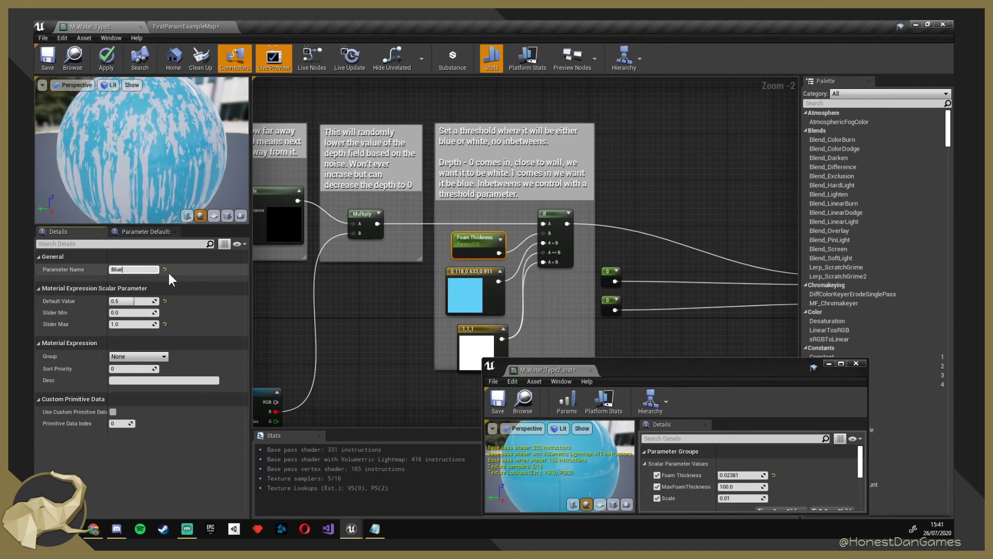
text( White Thres)
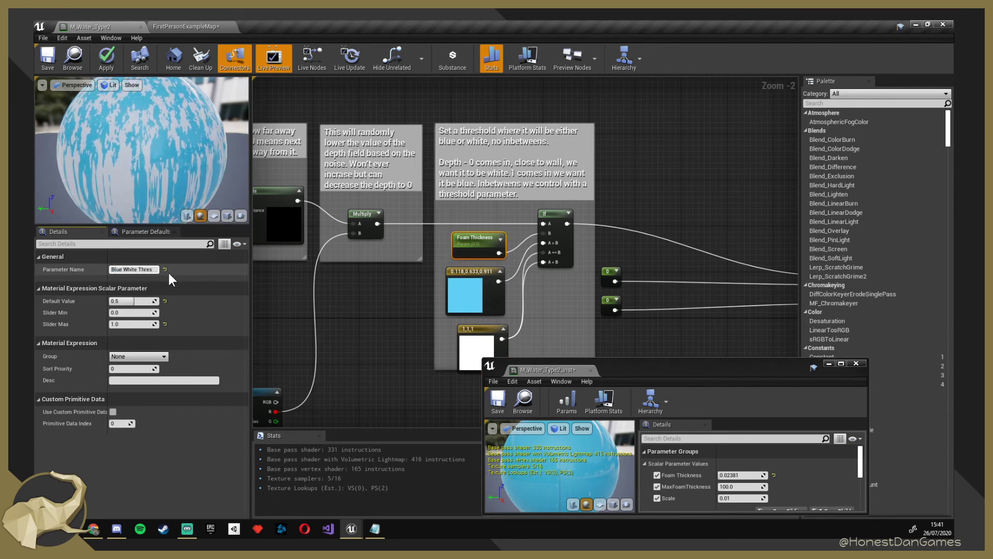
text(hold)
key(Return)
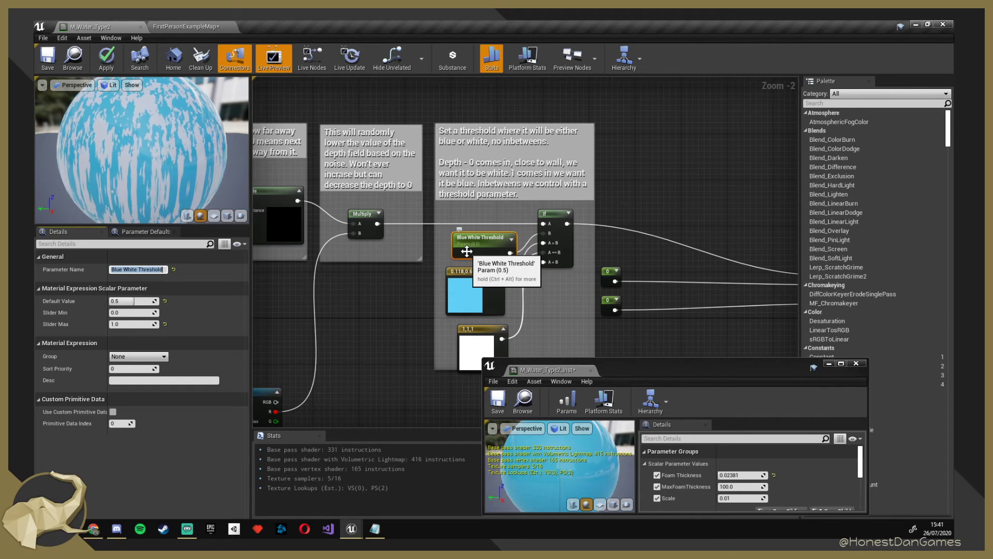
Align the blue and white color constants beneath the Blue White Threshold node, and extend the threshold comment box downward to enclose them.
click(486, 276)
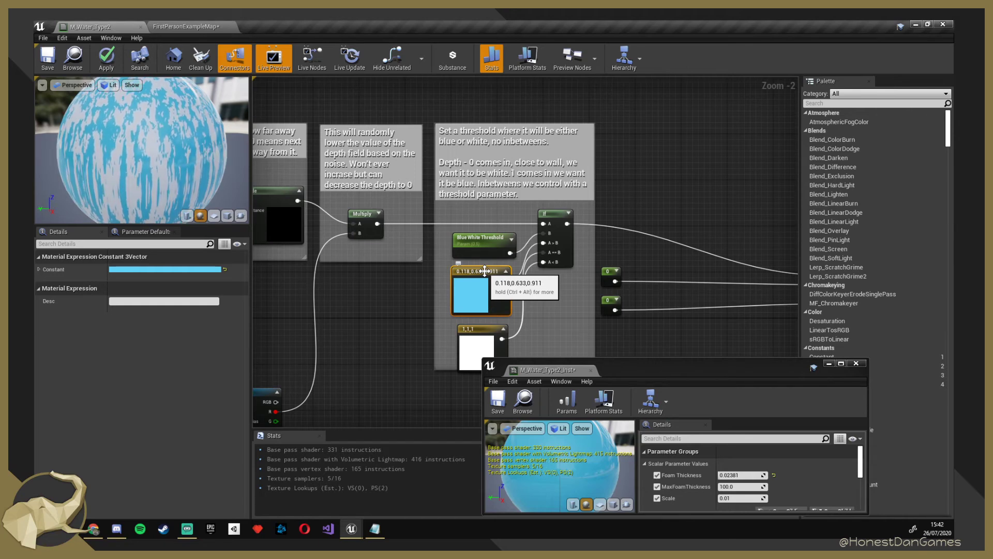
click(480, 330)
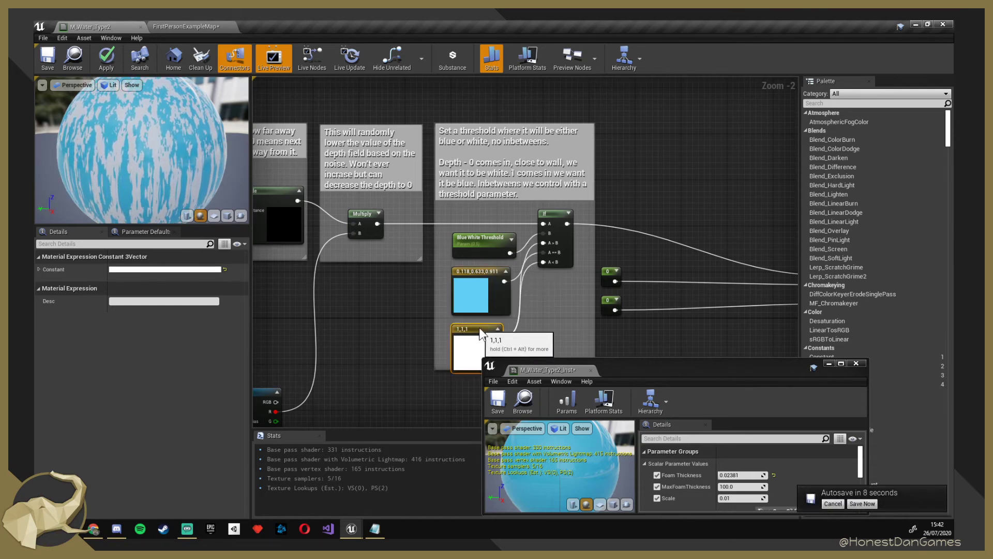
right_drag(253, 267, 462, 244)
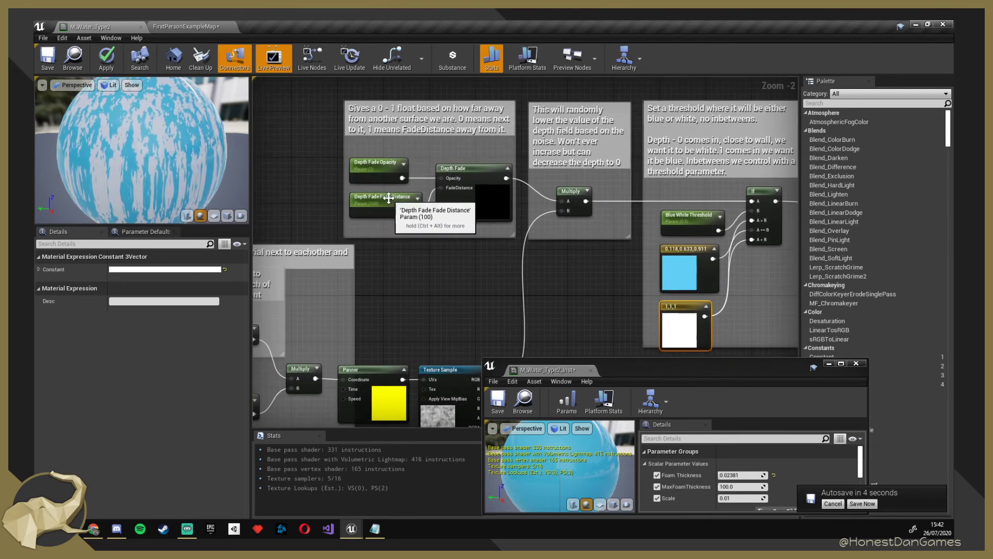
right_drag(504, 255, 349, 283)
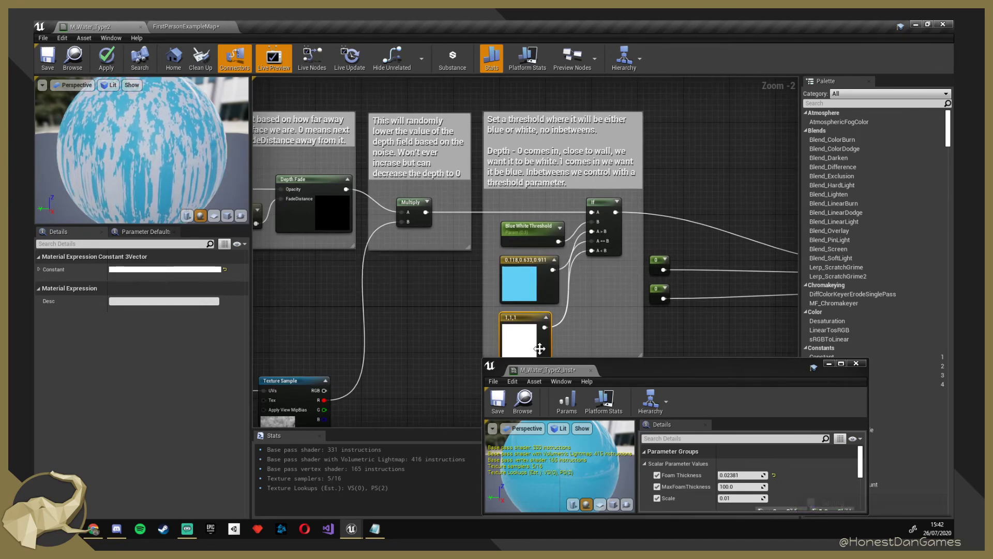
right_drag(352, 302, 525, 296)
right_drag(461, 305, 406, 264)
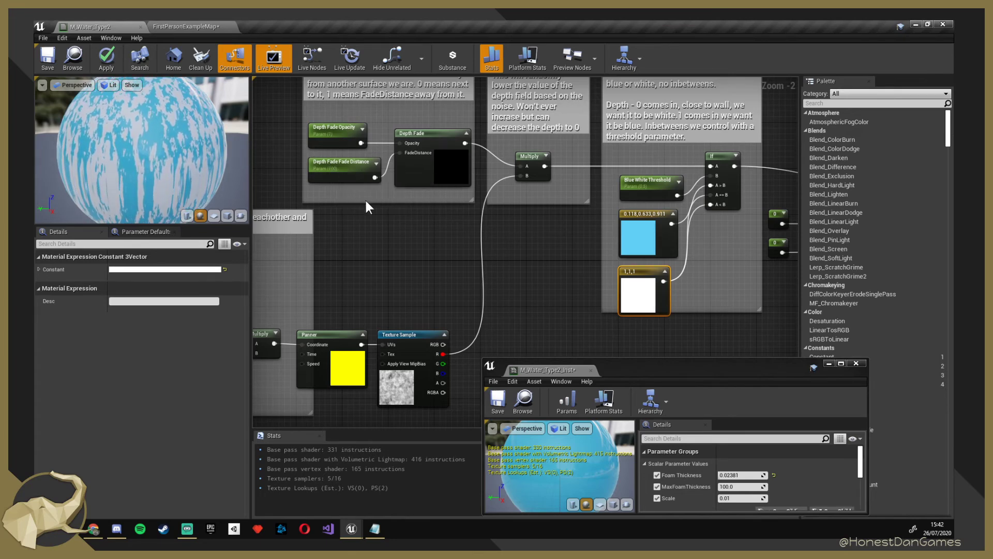
right_drag(549, 271, 473, 258)
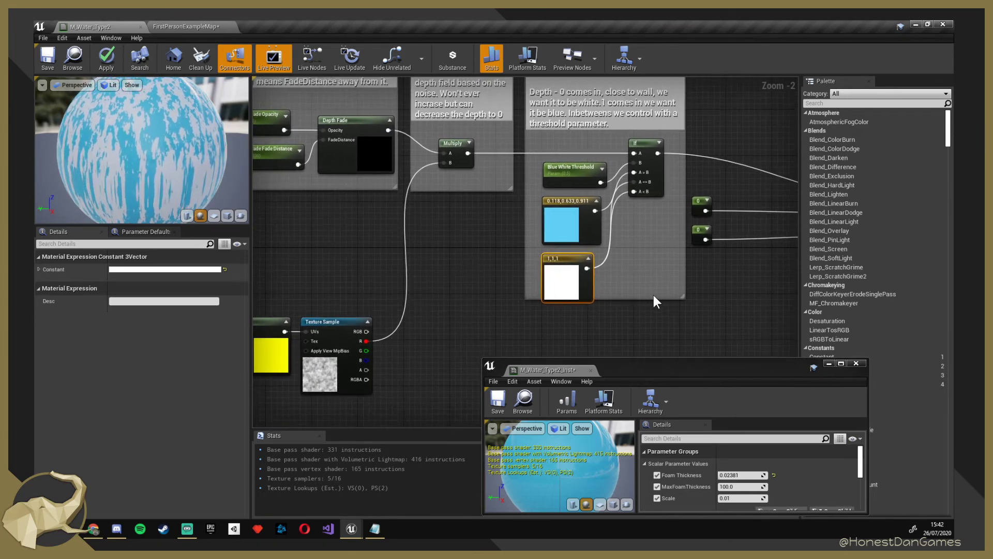
click(694, 305)
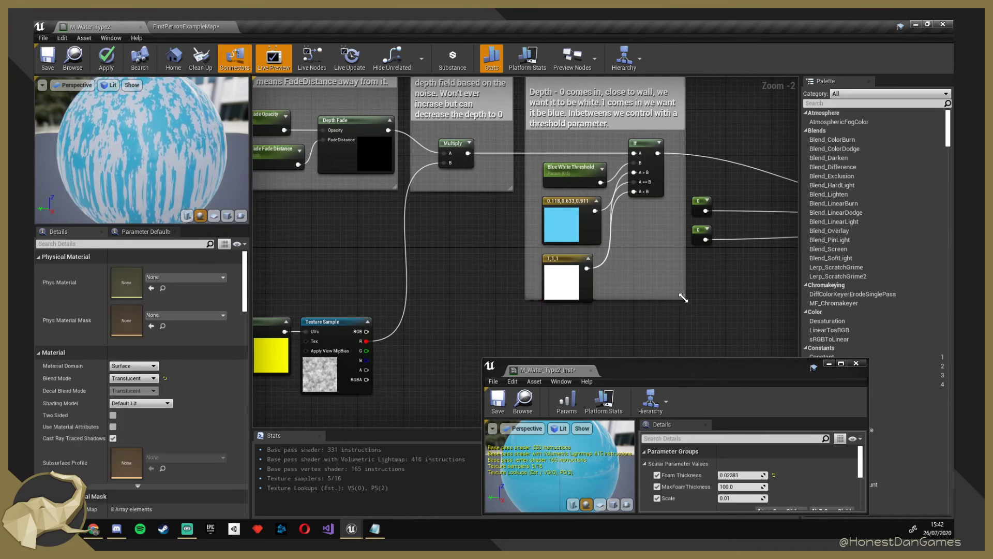
drag(684, 299, 683, 316)
right_drag(710, 314, 632, 346)
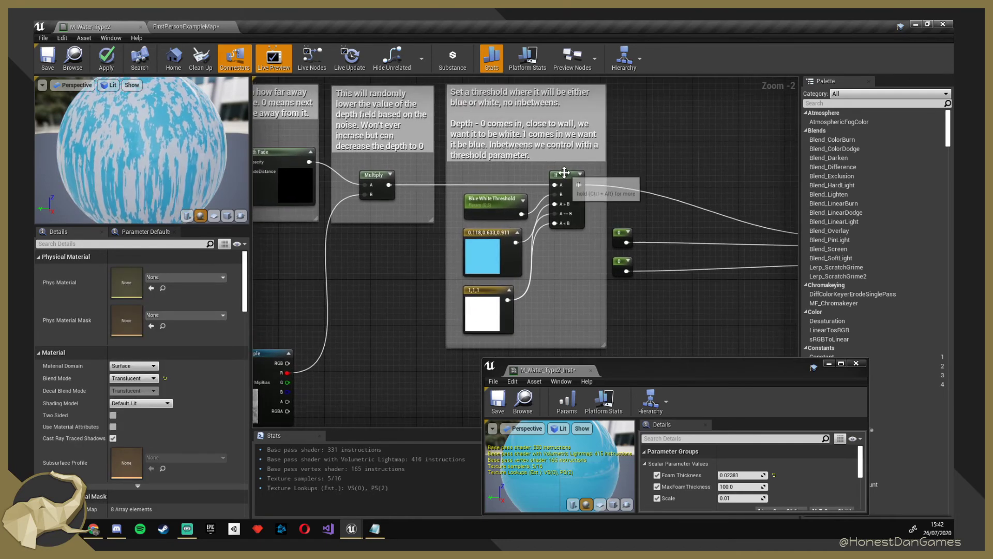
Try to lower the If node slightly inside the threshold comment box.
mouse_move(564, 172)
mouse_down()
mouse_move(563, 194)
mouse_move(562, 185)
mouse_up()
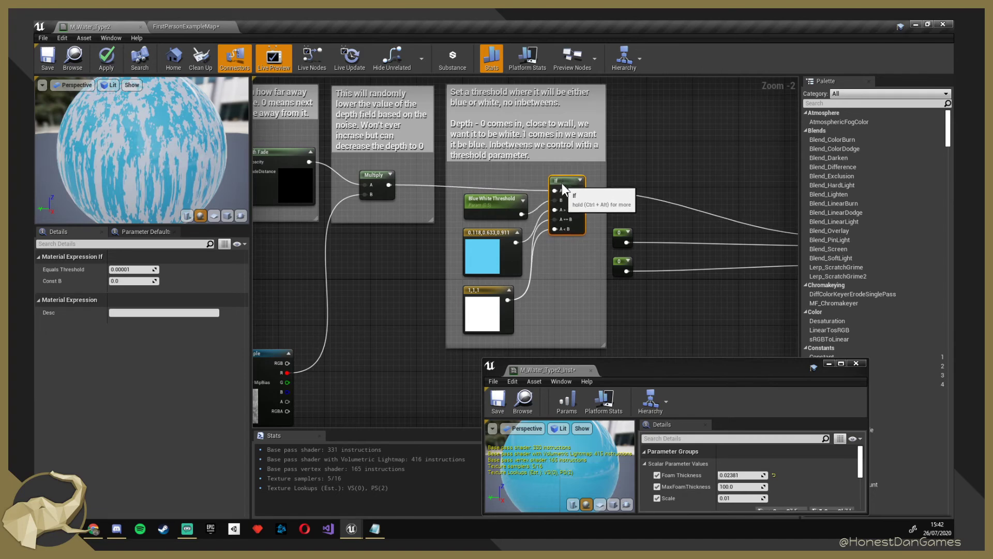
click(576, 256)
right_drag(574, 272, 453, 287)
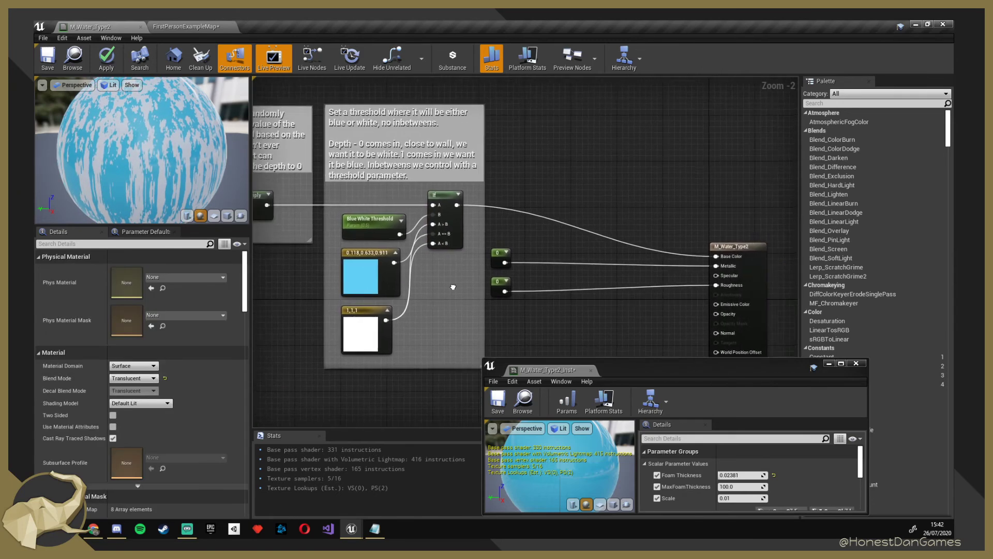
right_drag(323, 286, 488, 267)
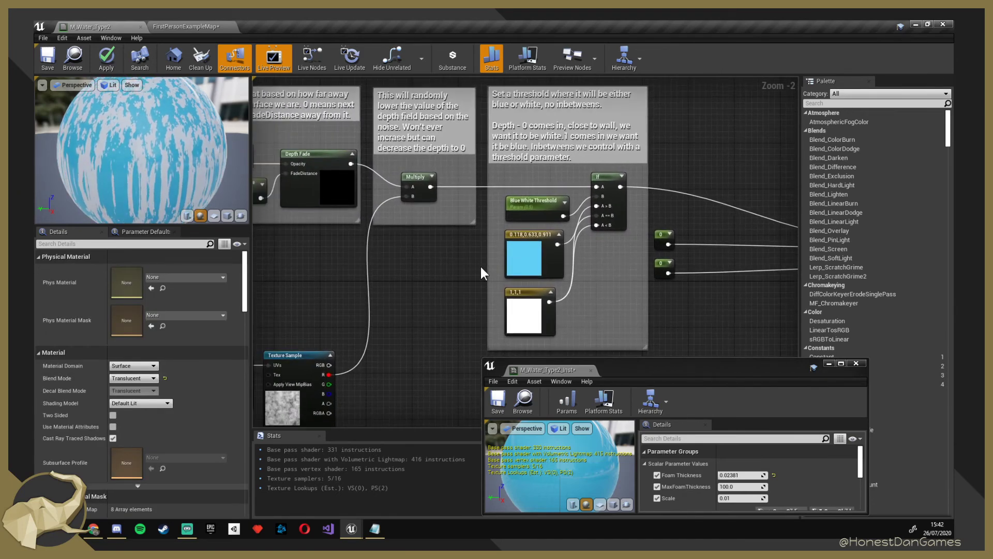
right_click(464, 258)
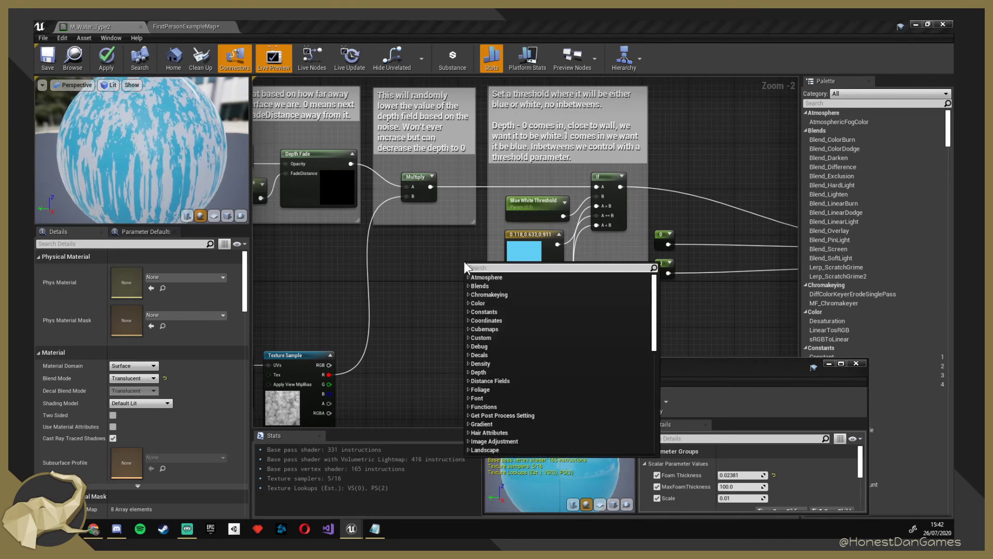
right_drag(438, 262, 486, 248)
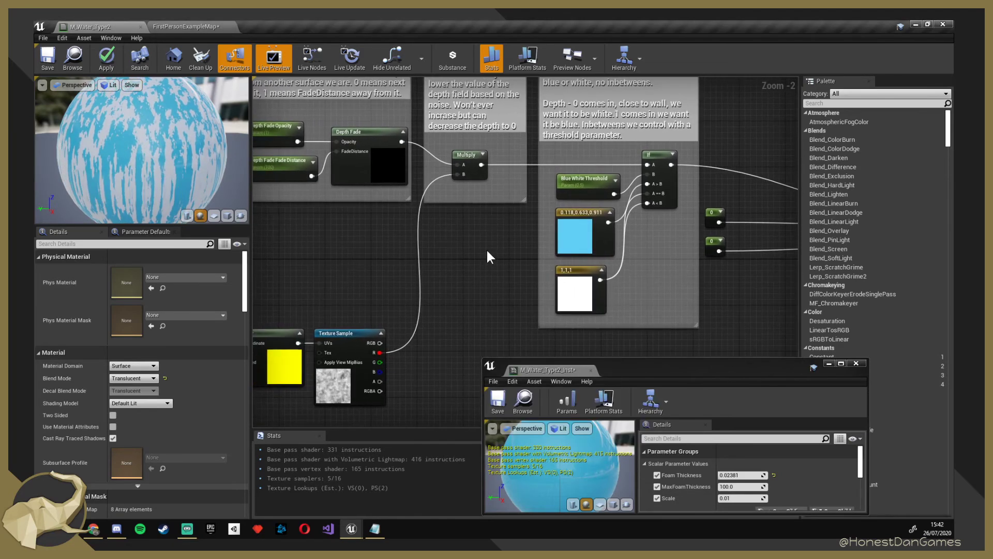
Save the water material, and return to the FirstPersonExampleMap level with the whole pond and more of the instance's parameters in view.
click(48, 57)
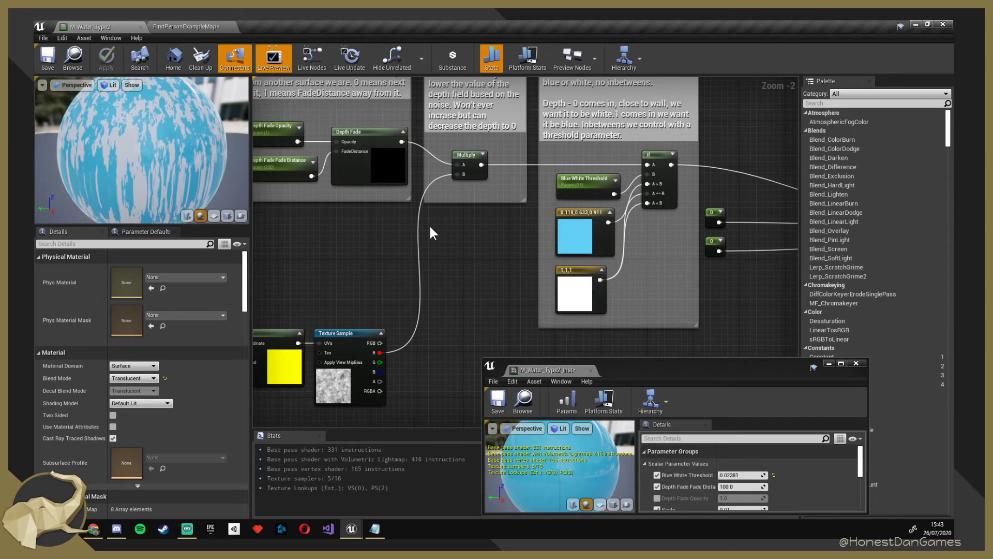
click(184, 26)
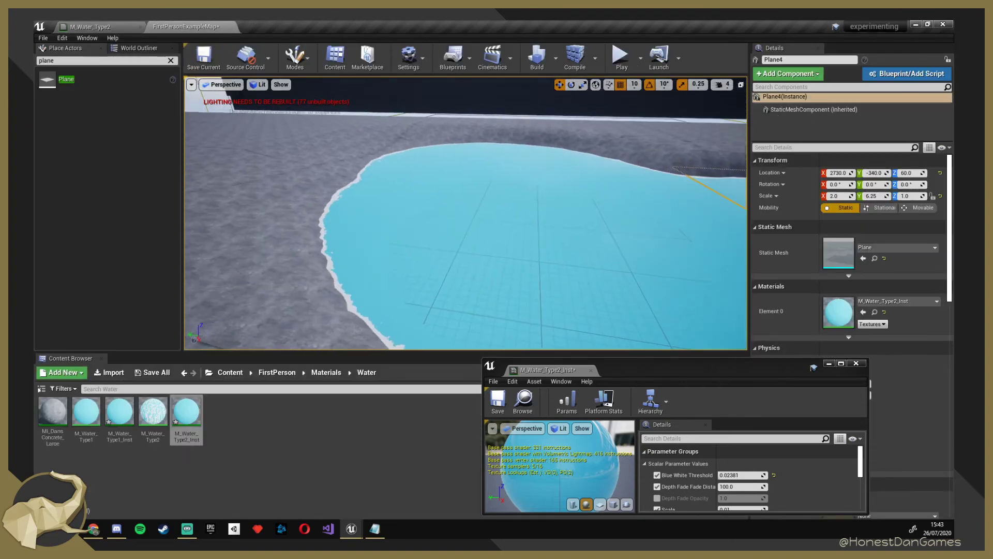
right_drag(466, 213, 512, 253)
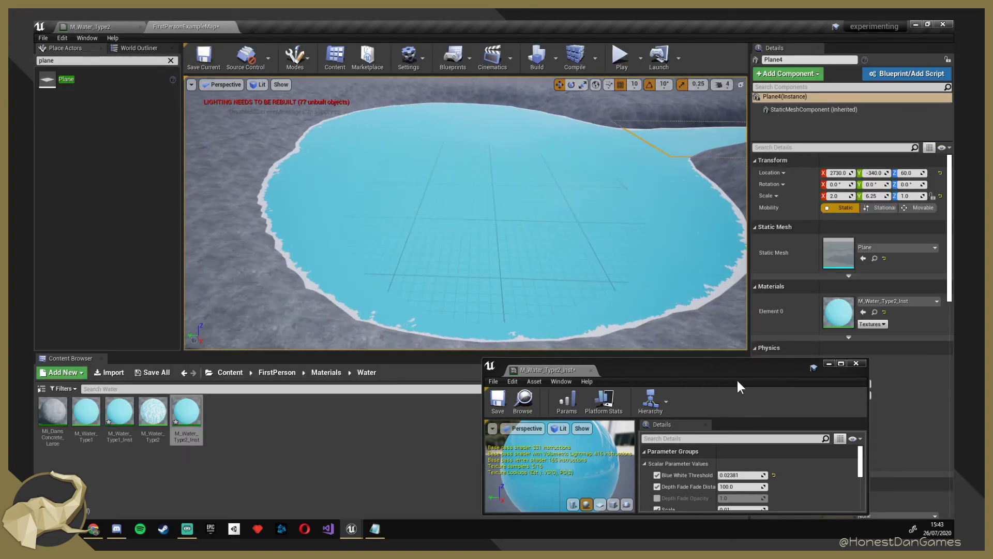
drag(728, 359, 726, 337)
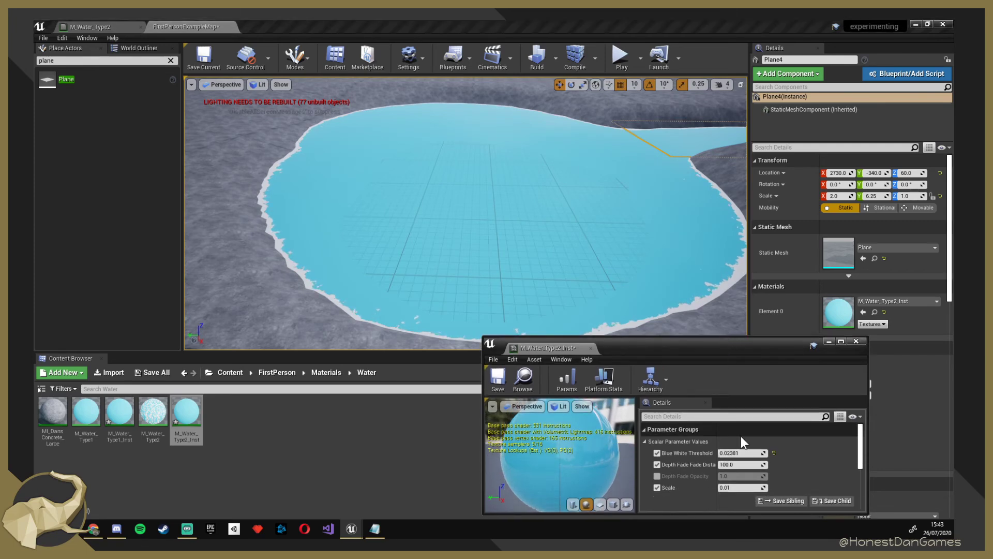
Set the water instance's Blue White Threshold to 0.5.
click(747, 465)
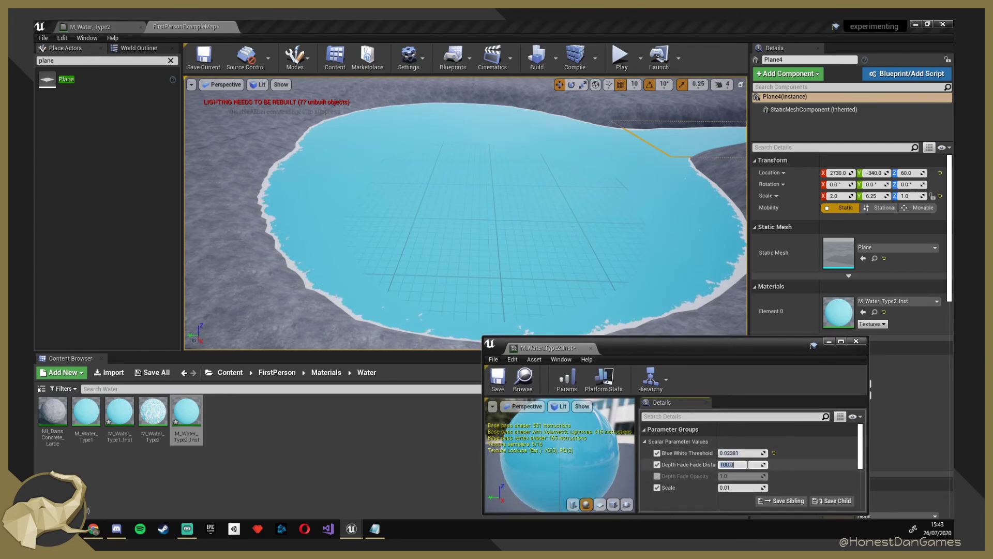
click(761, 453)
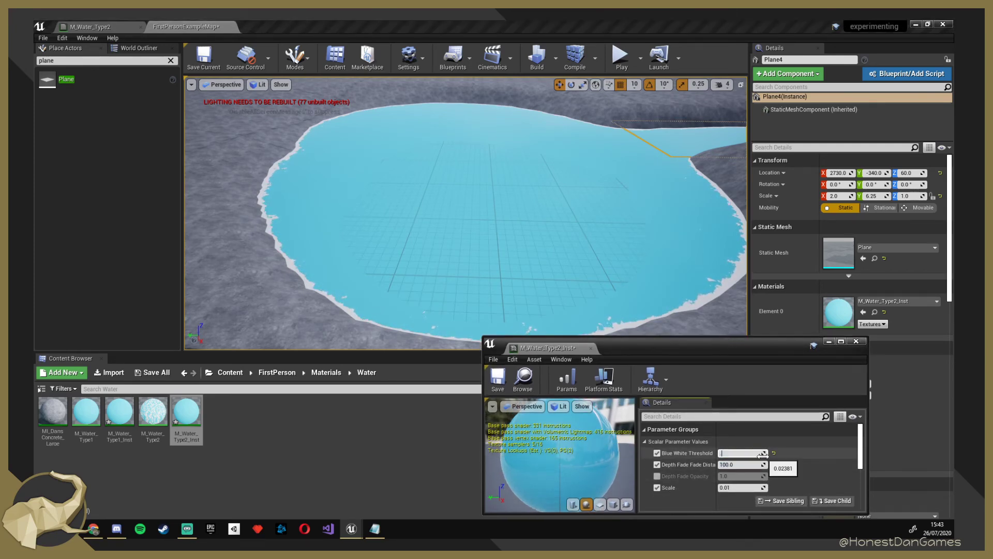
text(0.5)
key(Return)
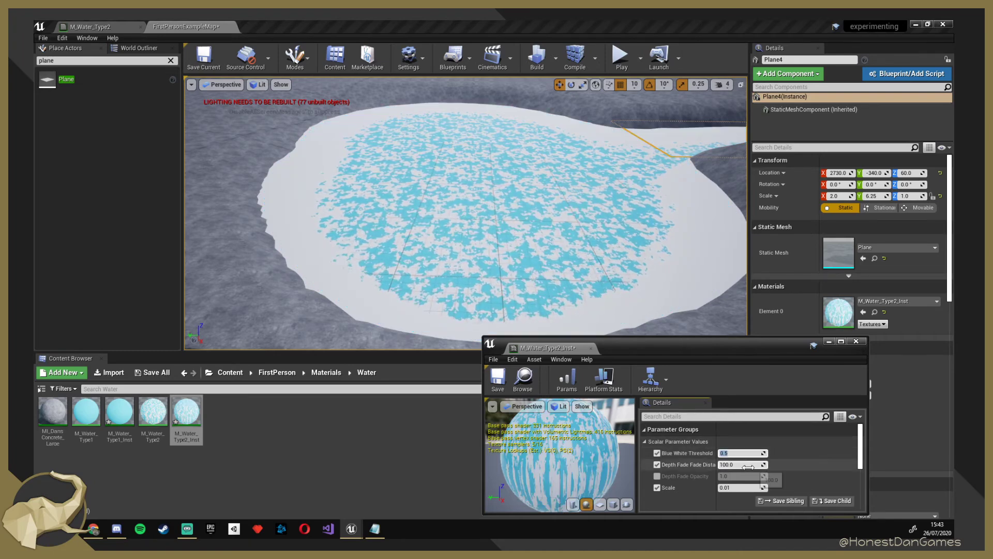
Set the water instance's Depth Fade Fade Distance to 20.
click(749, 464)
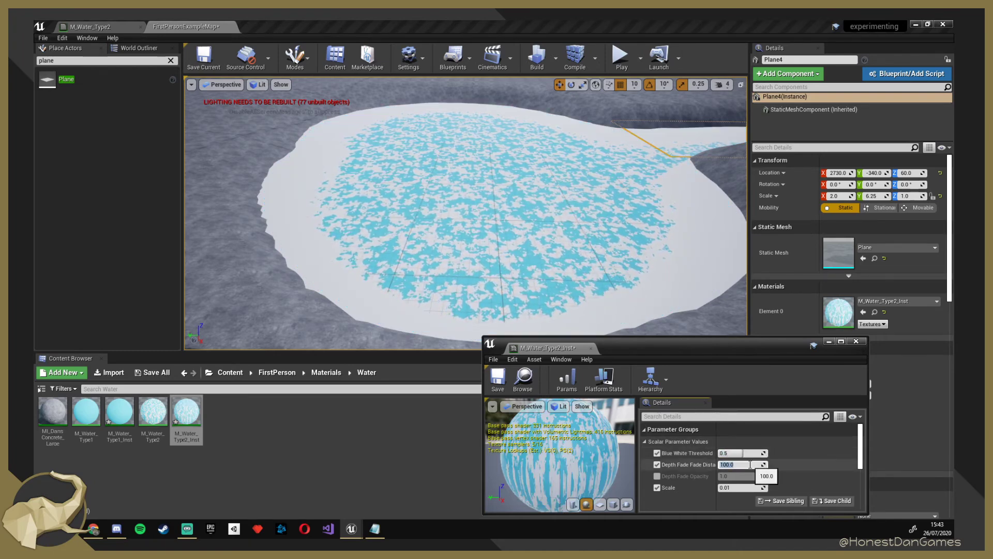
text(2)
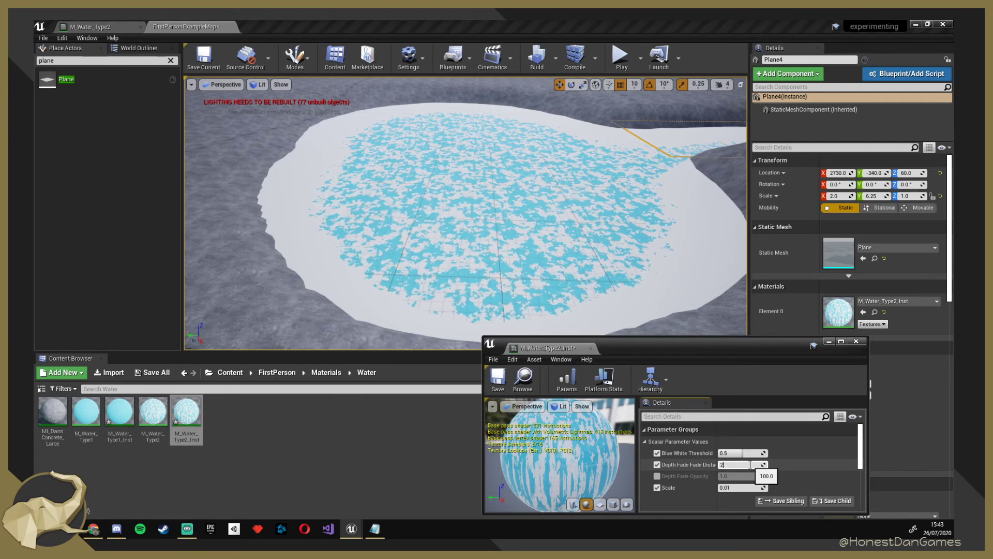
text(0)
key(Return)
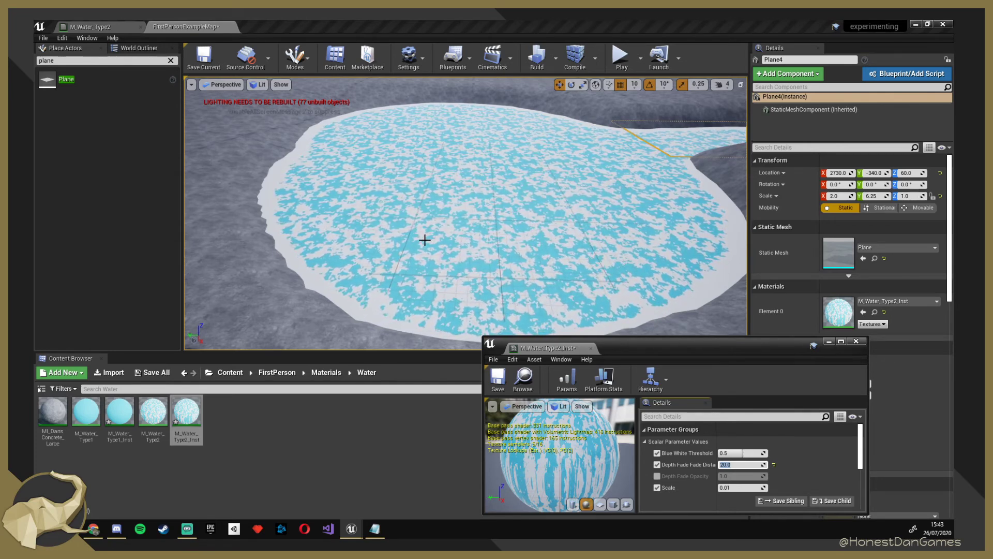
click(746, 467)
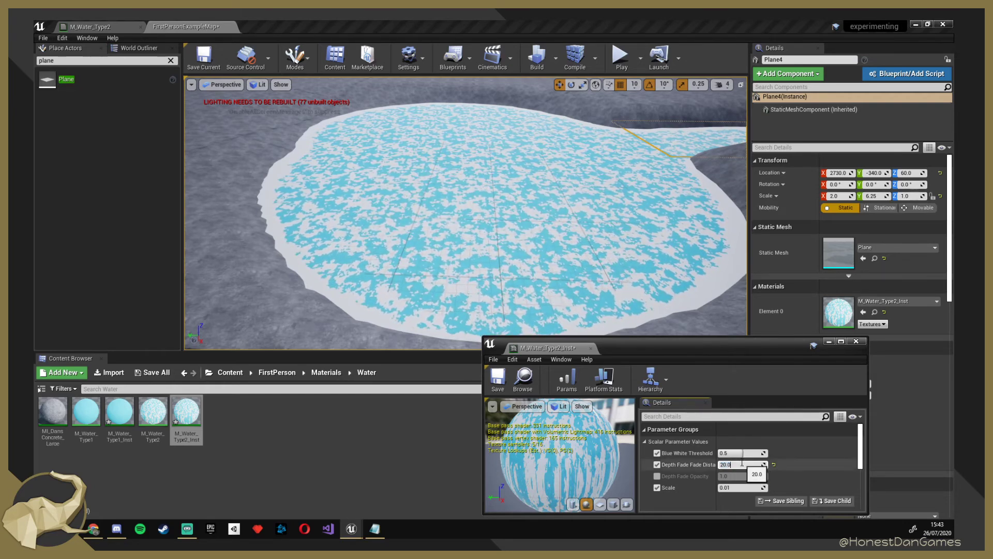
click(747, 467)
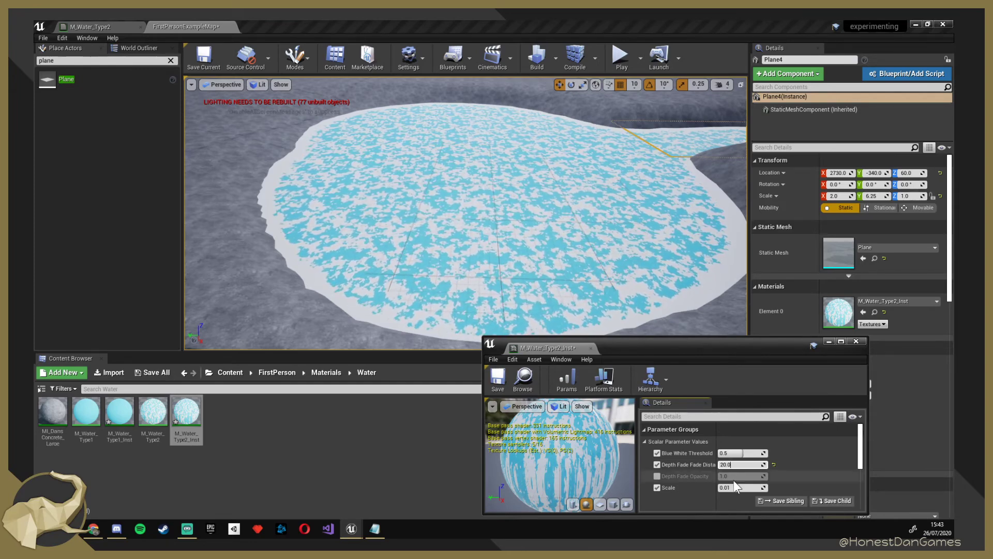
Try a Scale of 0.1 on the water instance, and set it back to 0.01.
mouse_move(734, 487)
mouse_down()
mouse_move(792, 487)
mouse_move(747, 489)
mouse_up()
click(749, 488)
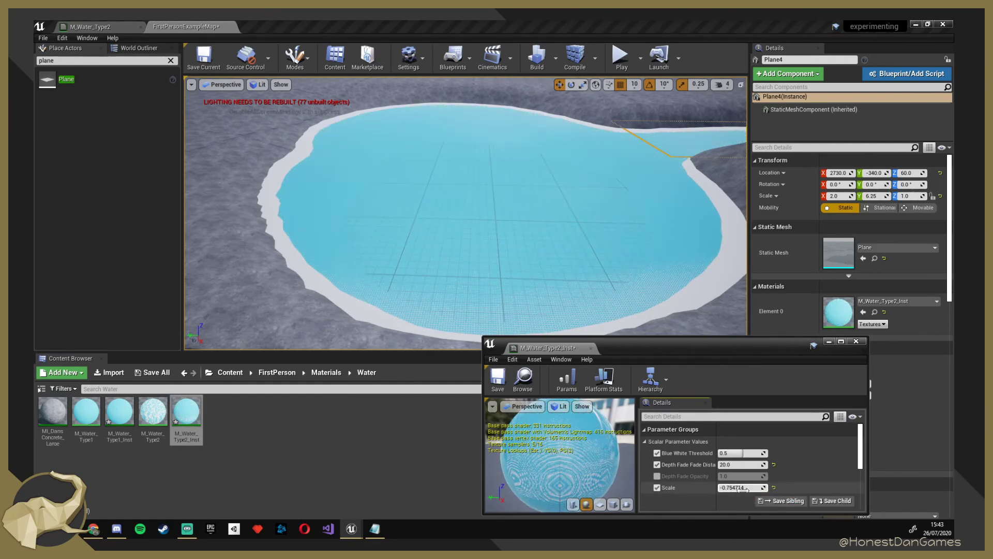
key(BackSpace)
text(0.1)
key(Return)
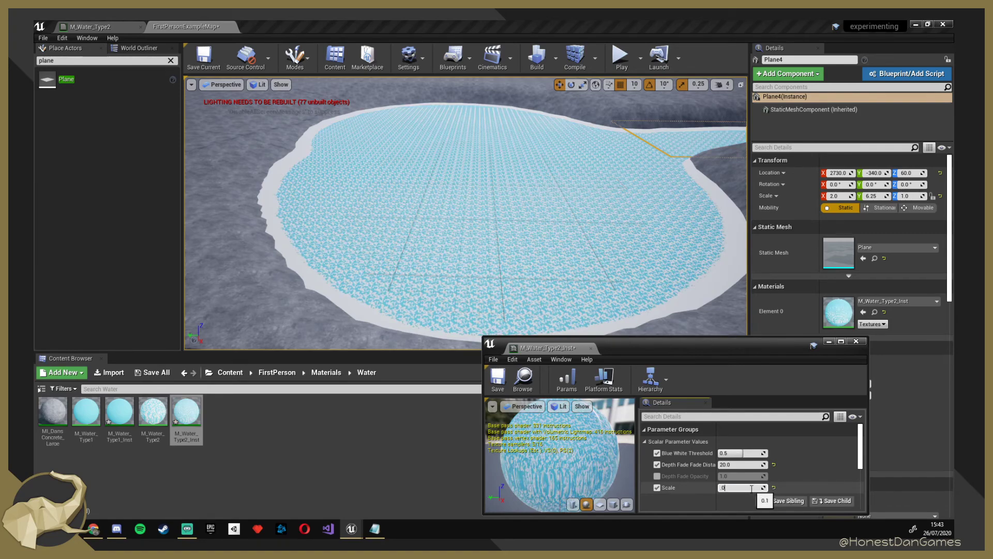
key(Return)
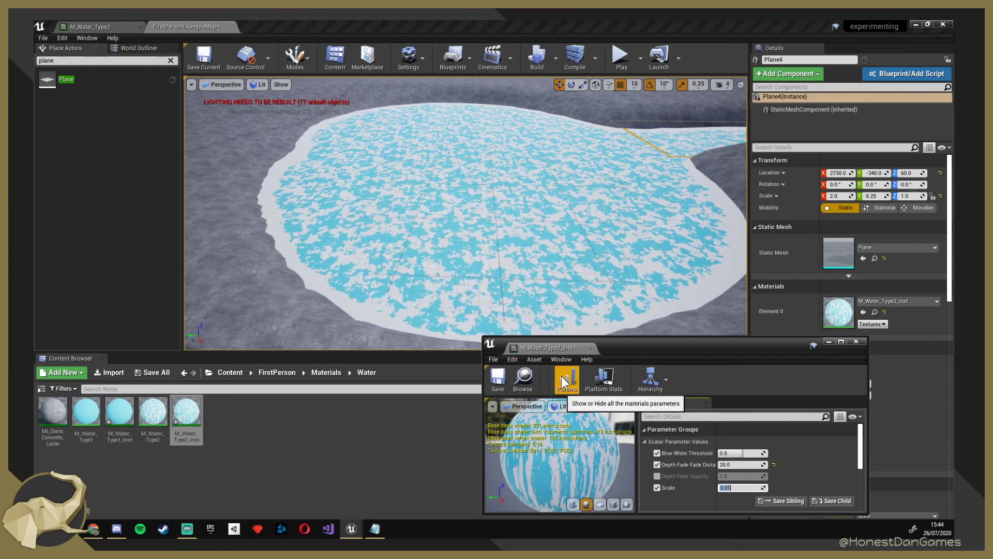
Lower the water instance's Blue White Threshold to about 0.129.
scroll(727, 450, down, 3)
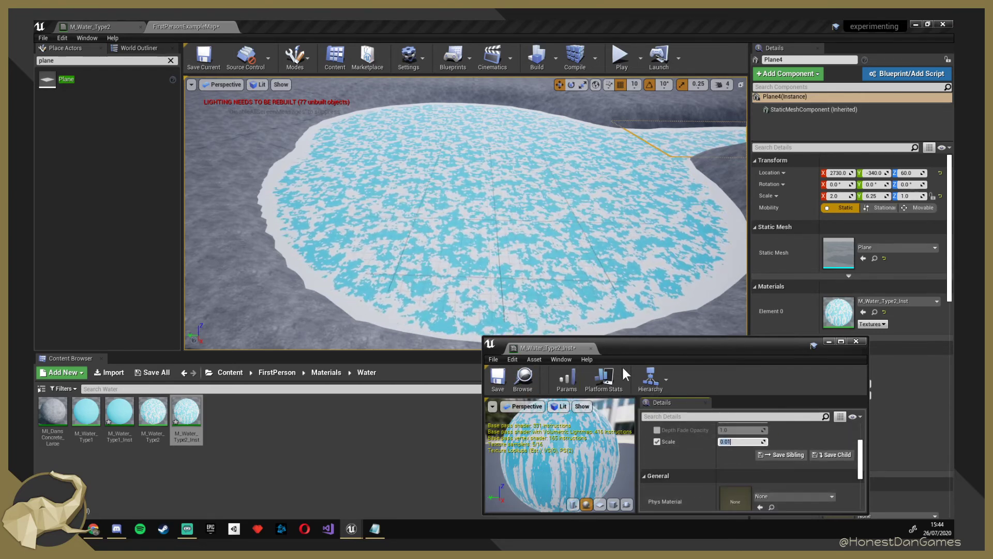
scroll(704, 449, up, 2)
drag(744, 437, 722, 437)
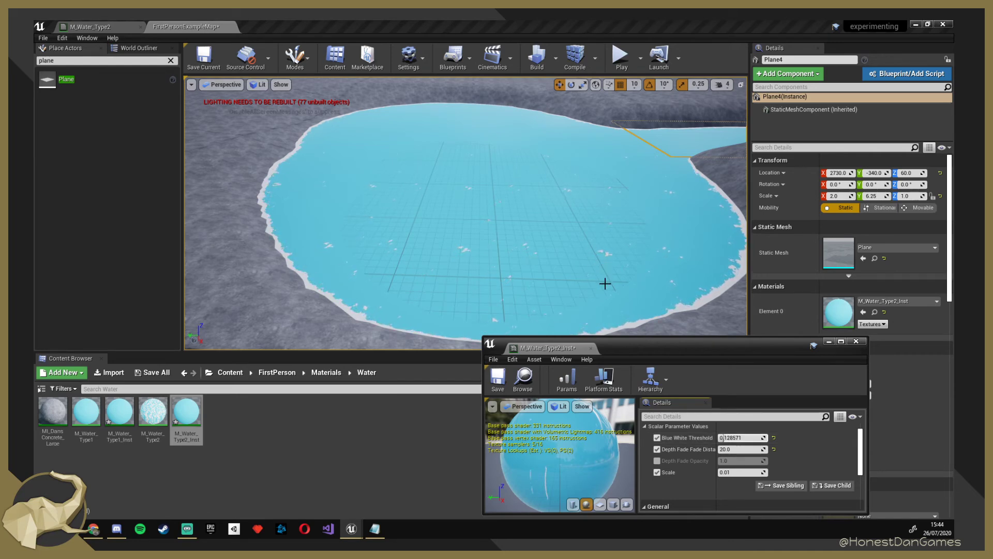
Try a Blue White Threshold of 0.01 on the water instance, and raise it to 0.1.
mouse_move(726, 438)
mouse_down()
mouse_move(747, 438)
mouse_move(719, 437)
mouse_up()
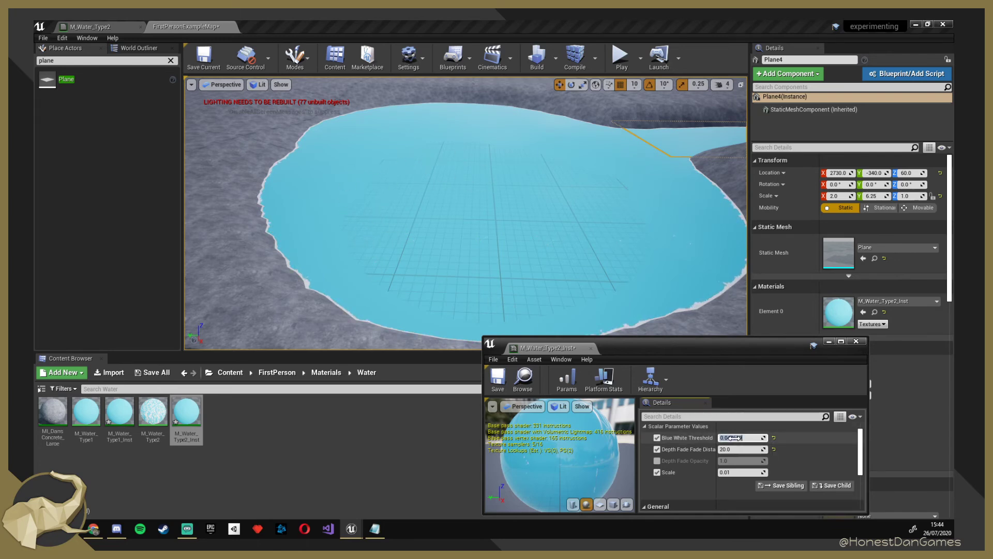
key(BackSpace)
text(0.01)
key(Return)
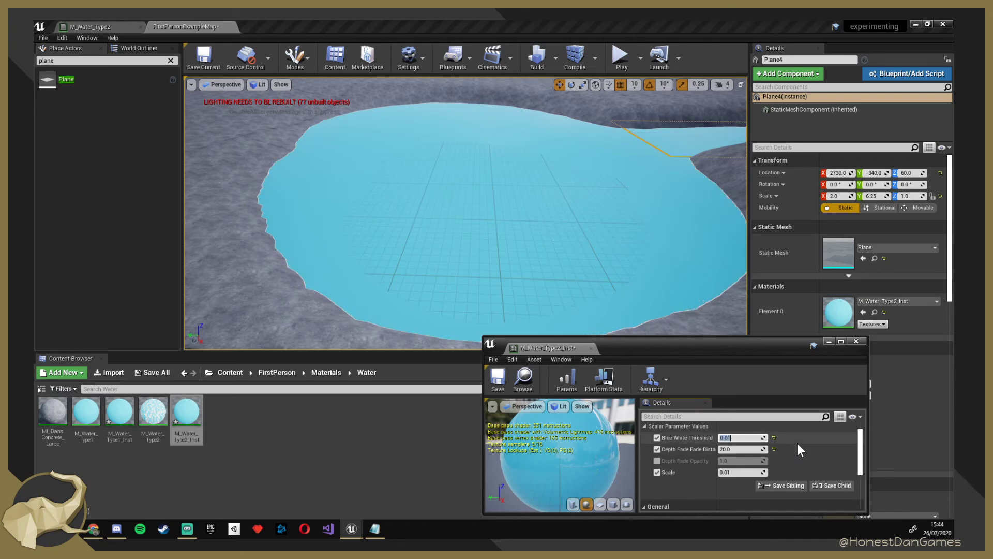
text(0.1)
key(Return)
Raise the water instance's Depth Fade Fade Distance to about 160, and round it to 150.
click(741, 450)
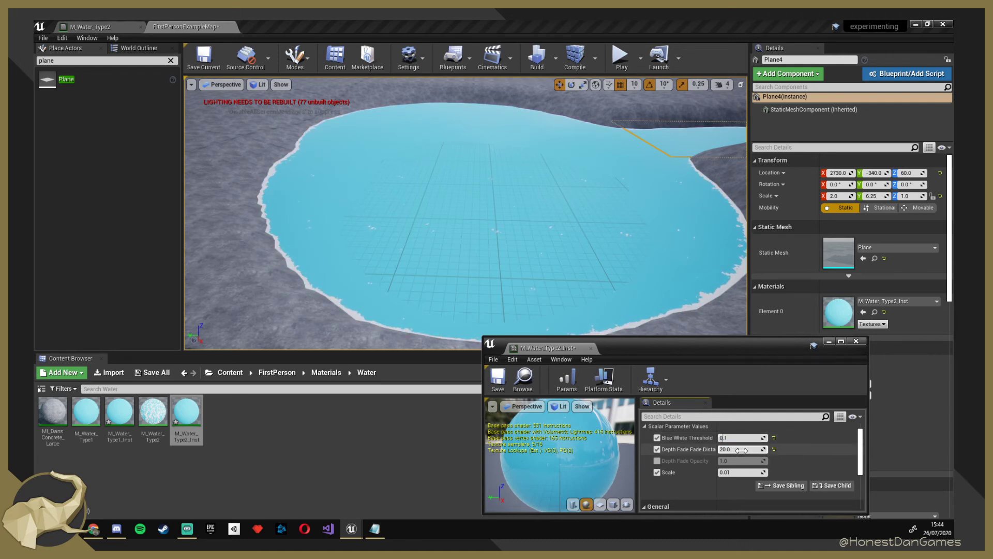
drag(741, 449, 802, 449)
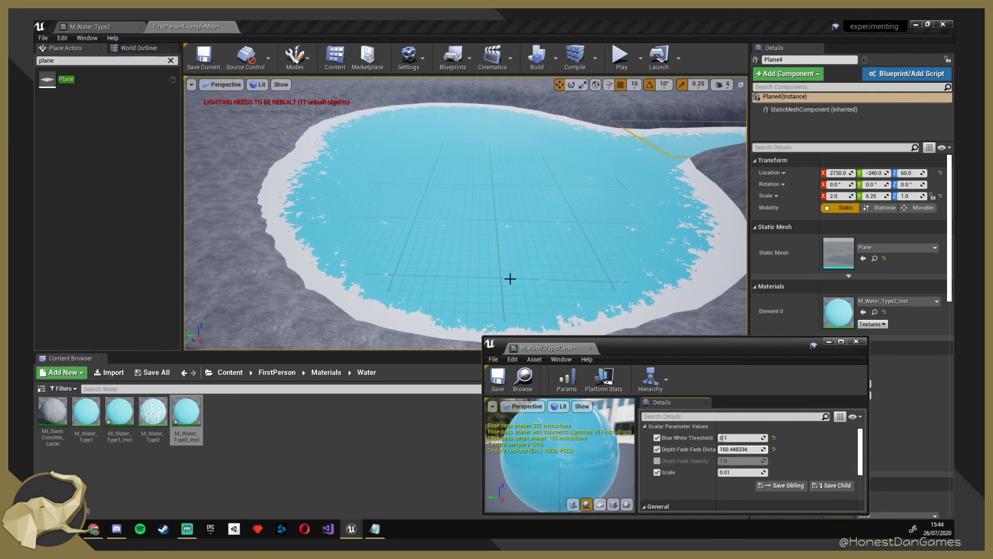
click(760, 449)
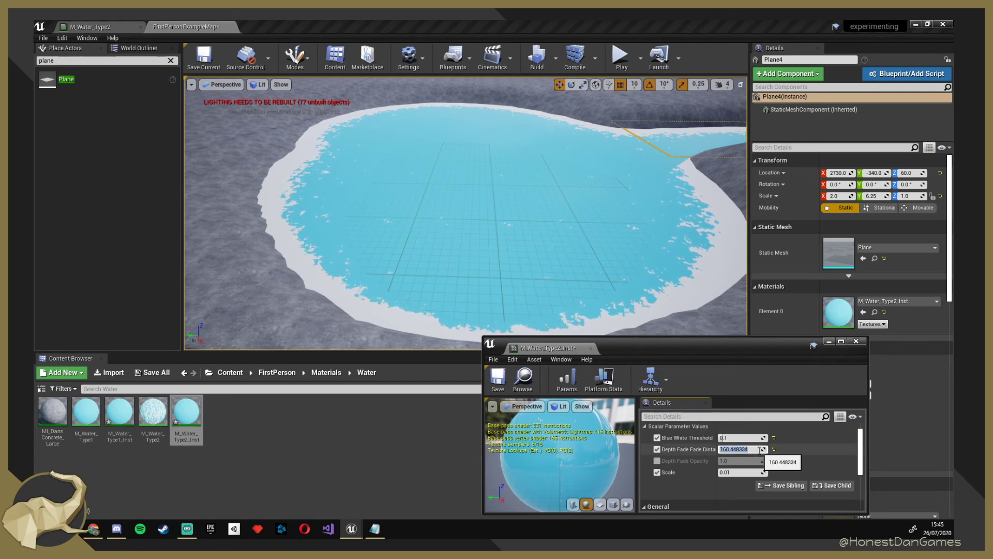
text(150)
key(Return)
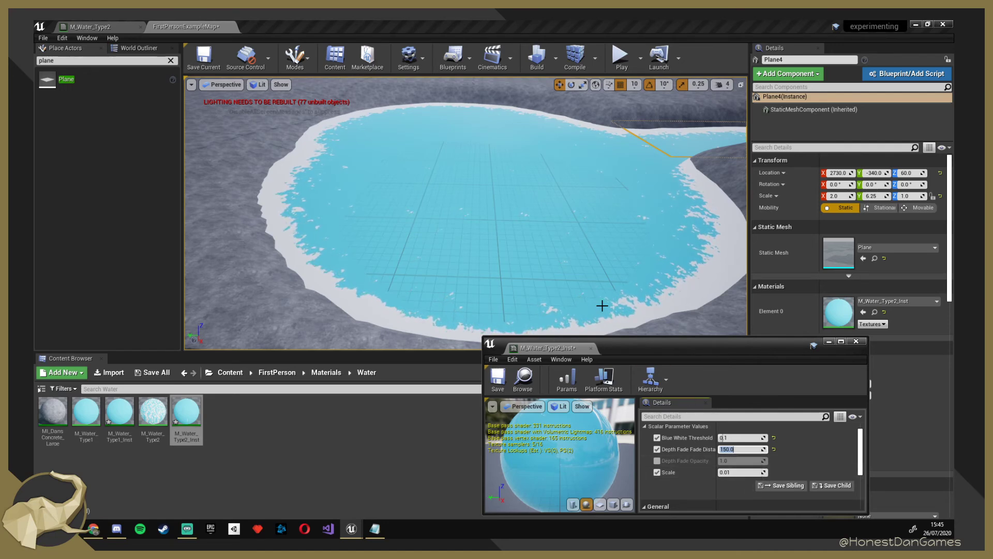
Examine the foam band along the pond's shoreline up close in the level.
key(w)
right_drag(578, 306, 318, 269)
key(s)
key(w)
key(s)
key(s)
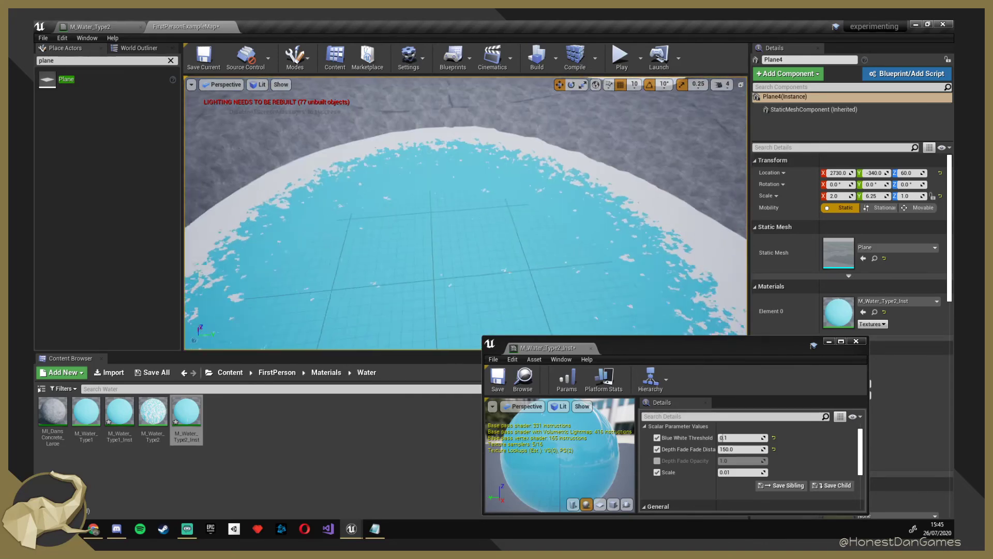
Raise the pond's water plane to a Z location of 570 to inspect its foam away from the terrain, and lower it back to 60.
click(506, 262)
right_drag(507, 263, 393, 261)
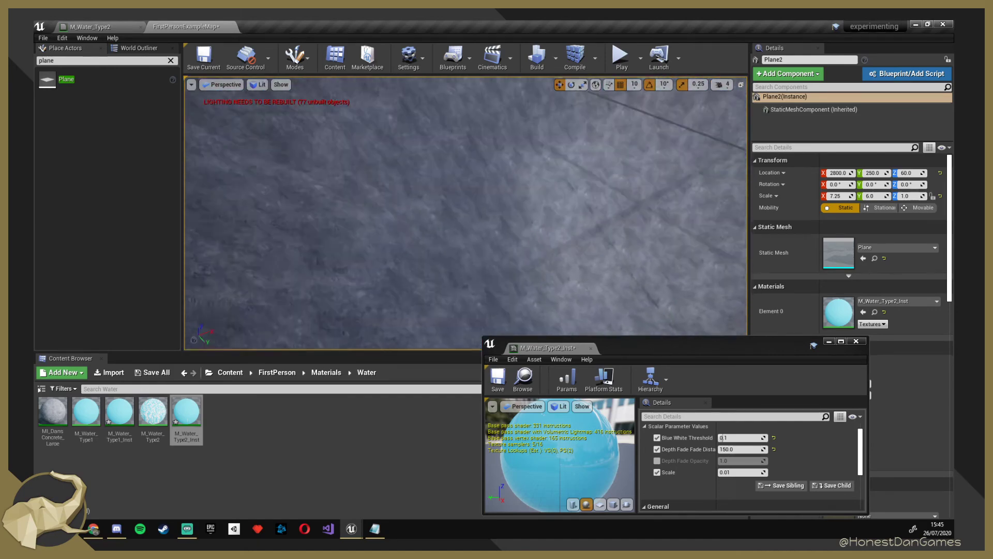
right_drag(466, 217, 380, 300)
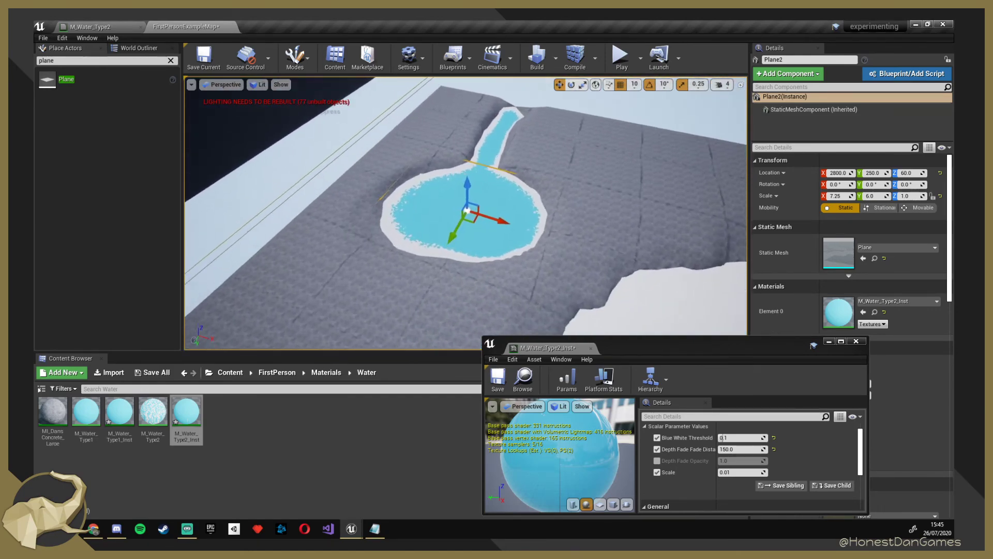
right_drag(596, 257, 564, 257)
drag(501, 188, 510, 103)
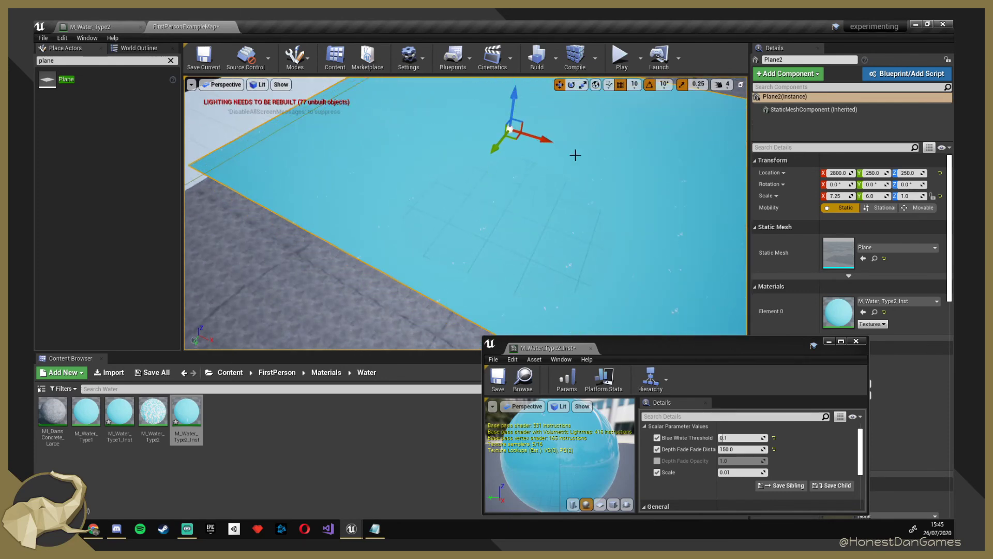
right_drag(575, 155, 594, 175)
mouse_move(577, 251)
right_down()
mouse_move(548, 251)
mouse_move(548, 171)
mouse_move(559, 269)
mouse_move(579, 248)
mouse_move(574, 238)
right_up()
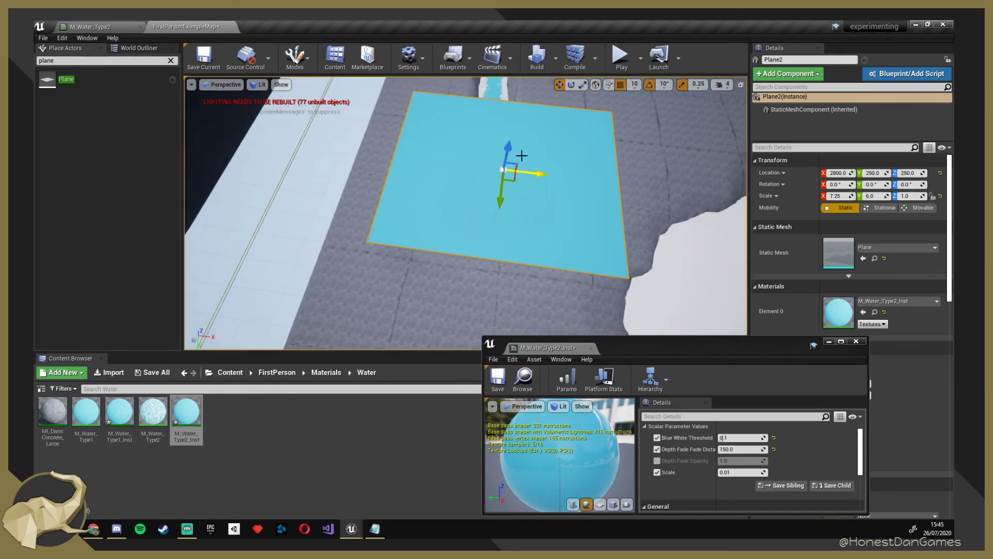
drag(509, 149, 522, 76)
right_drag(522, 156, 488, 168)
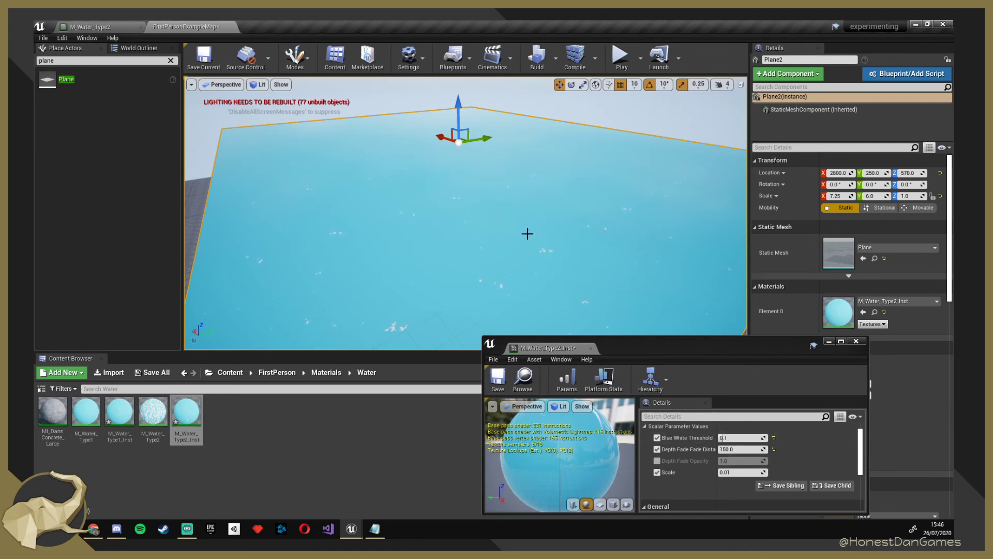
right_drag(527, 234, 461, 243)
drag(536, 110, 521, 235)
right_drag(520, 235, 473, 264)
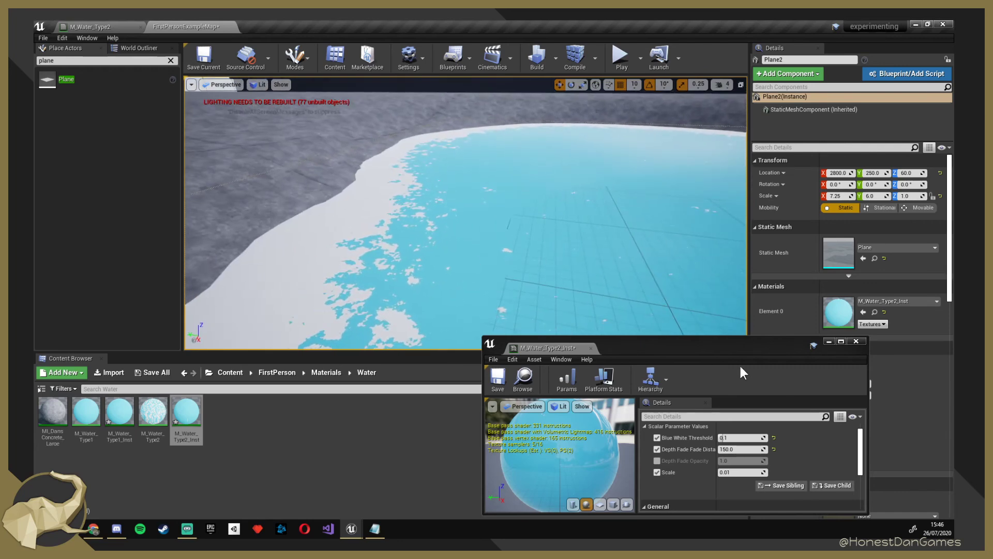
Set the water instance's Depth Fade Fade Distance to 25 and check the foam along the pond's edge.
click(740, 450)
click(740, 450)
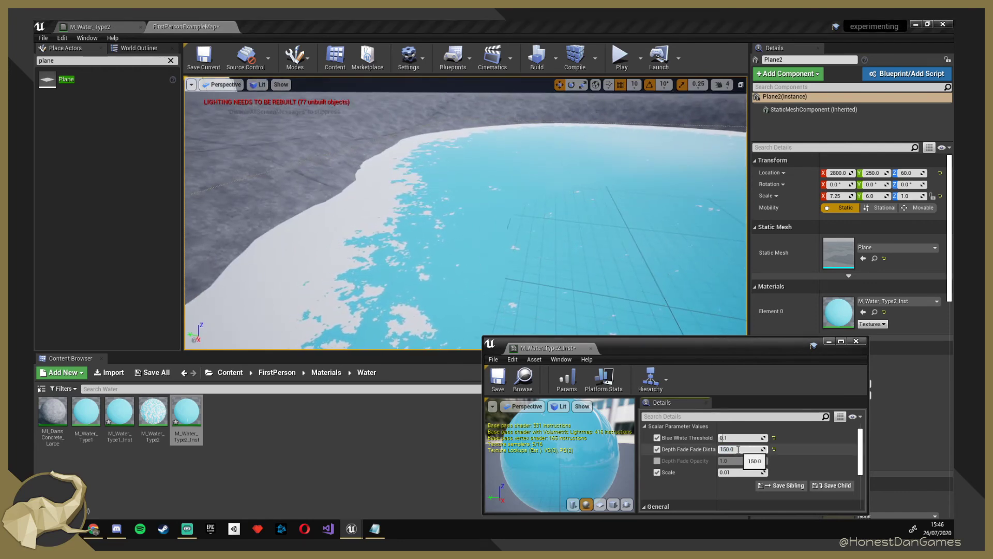
text(25)
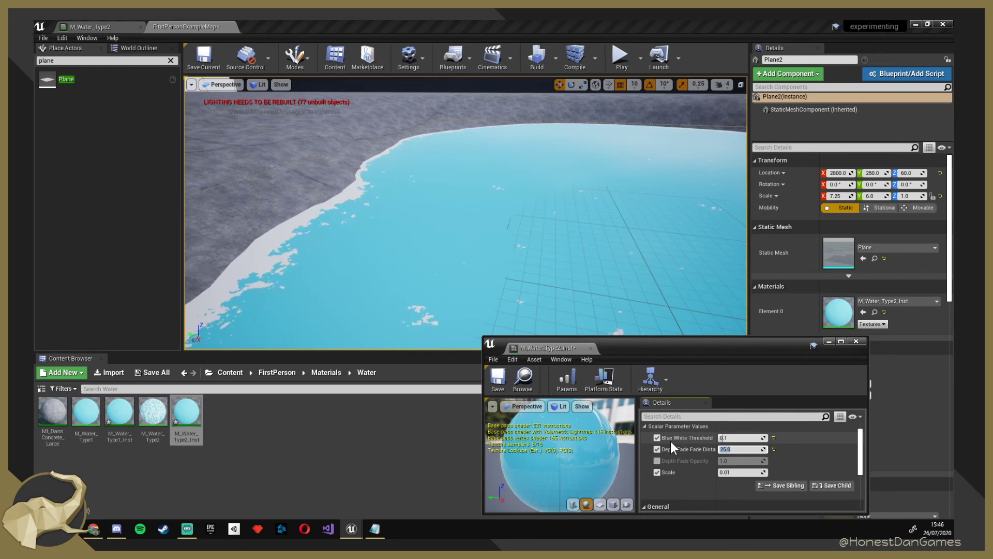
key(Return)
right_drag(477, 306, 476, 305)
right_drag(424, 250, 424, 250)
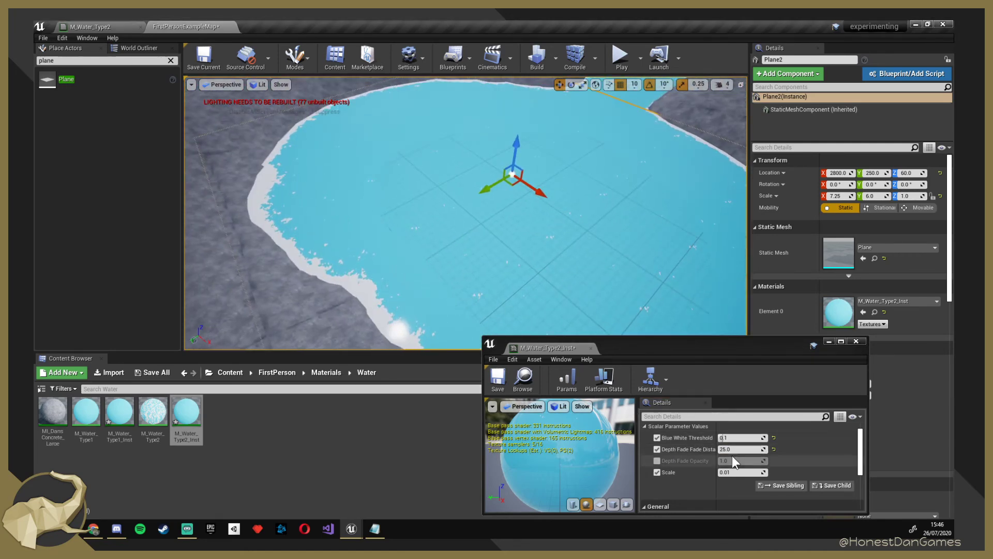
Try Blue White Threshold values of 0.2 and 0.15 on the water instance.
click(729, 438)
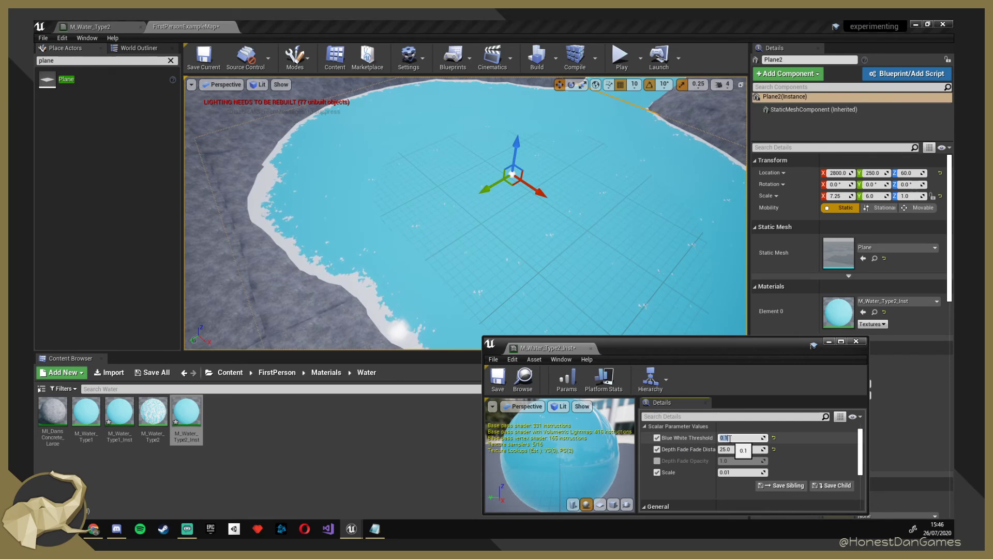
text(0.2)
key(Return)
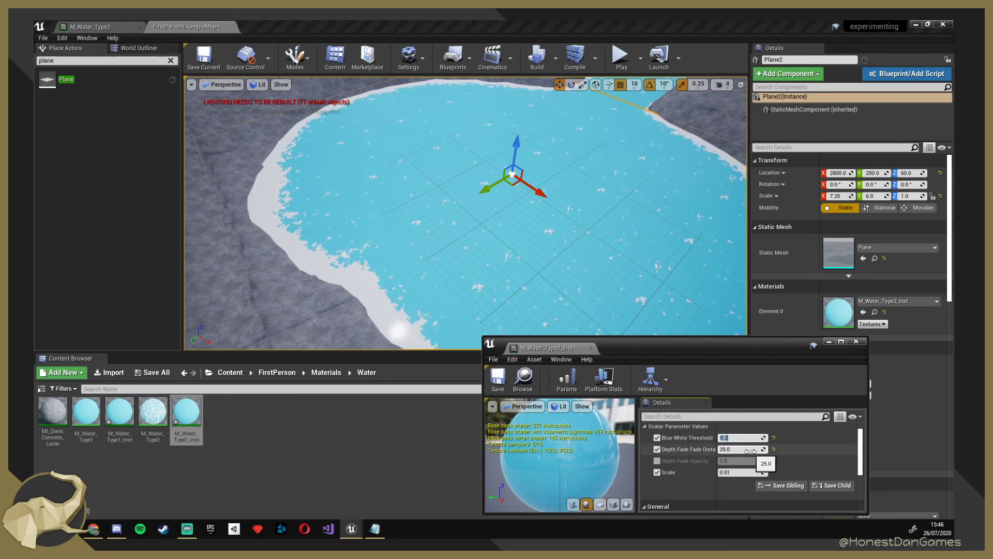
text(0.15)
key(Return)
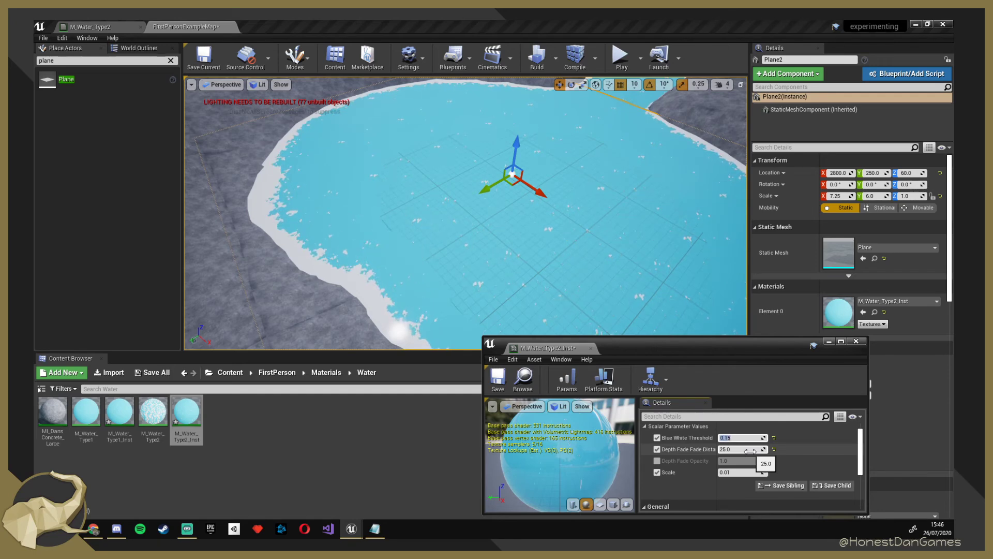
Try Blue White Threshold values of 0.001 and 0.005 on the water instance, and settle on 0.01.
text(.00)
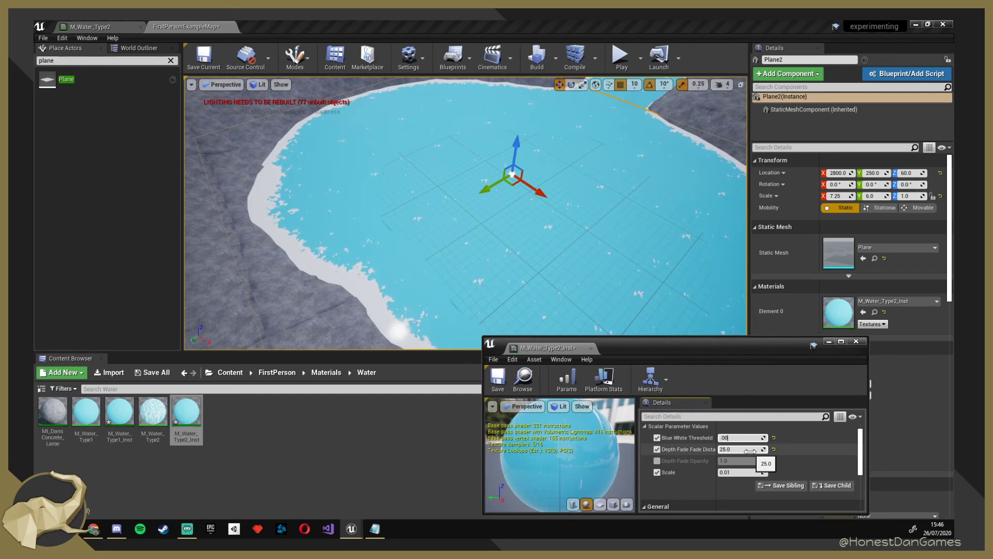
text(1)
key(Return)
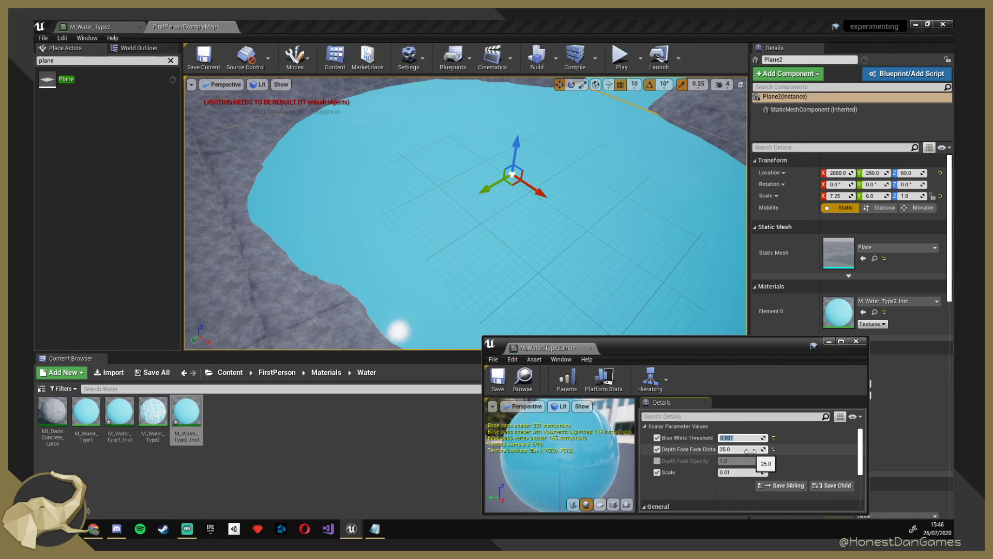
text(.005)
key(Return)
click(736, 437)
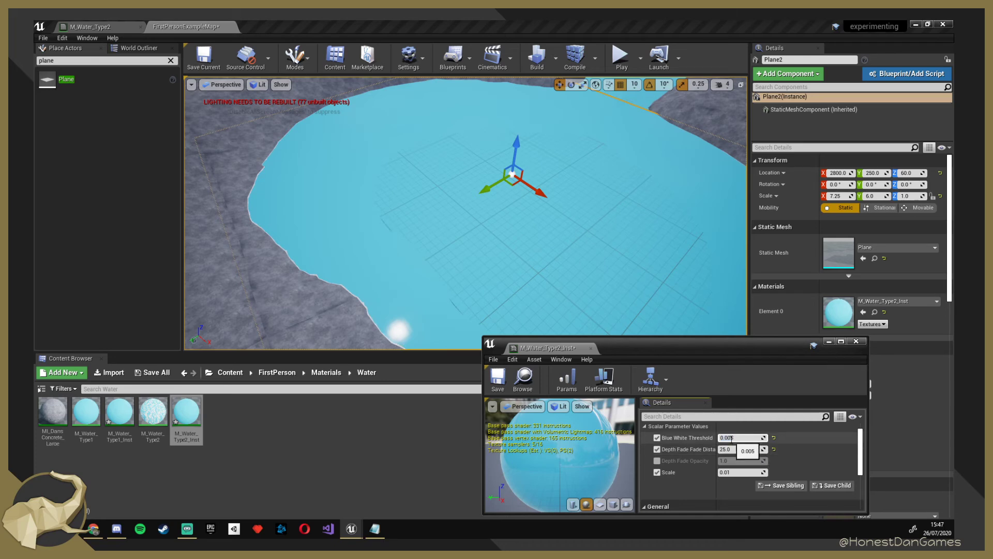
key(Return)
Enable the Depth Fade Opacity override on the water instance, try lowering it to about 0.148, and disable the override again.
right_drag(362, 306, 321, 285)
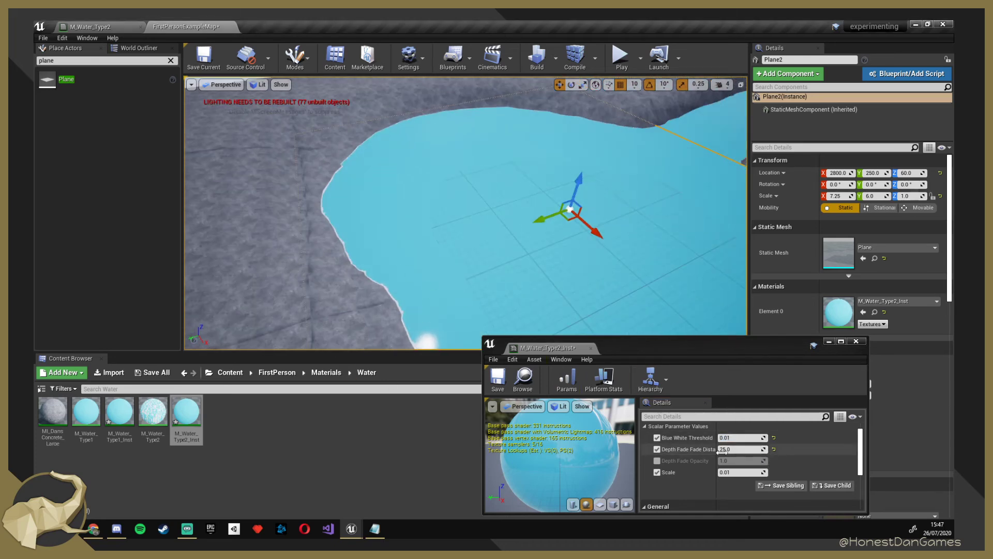
click(658, 460)
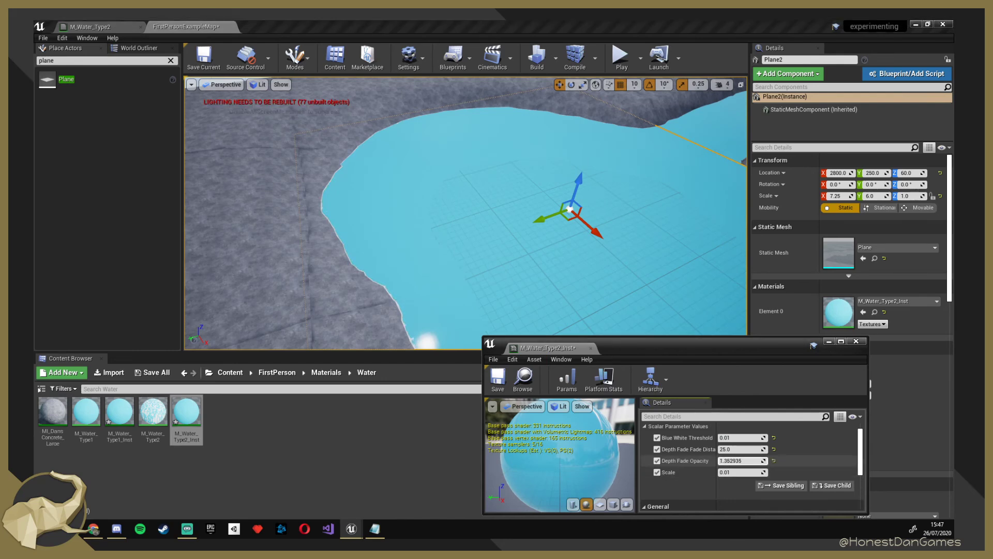
mouse_move(739, 461)
mouse_down()
mouse_move(708, 460)
mouse_move(752, 460)
mouse_move(734, 459)
mouse_up()
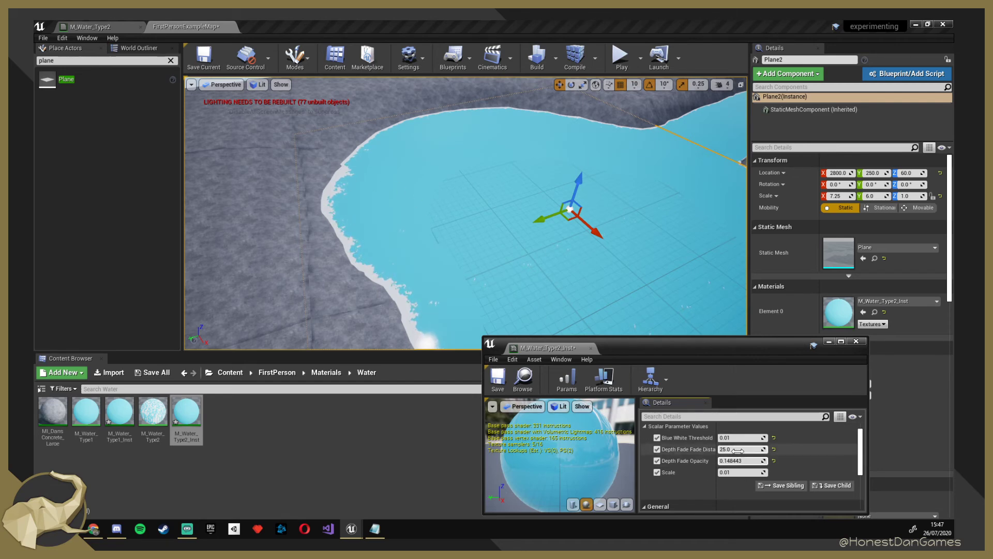
click(657, 460)
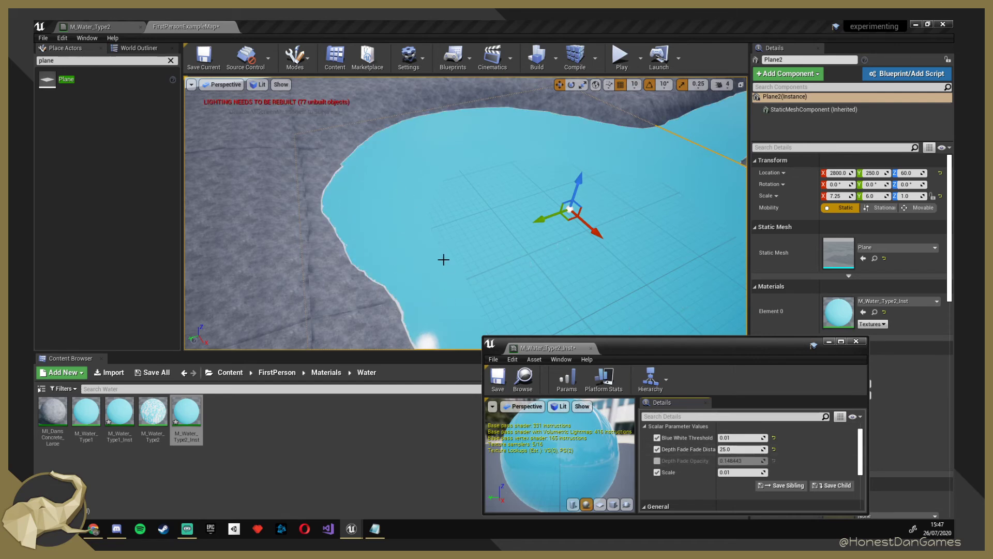
Raise the water instance's Depth Fade Fade Distance to about 180.85, check the foam around the pond, and save the level.
drag(737, 449, 758, 449)
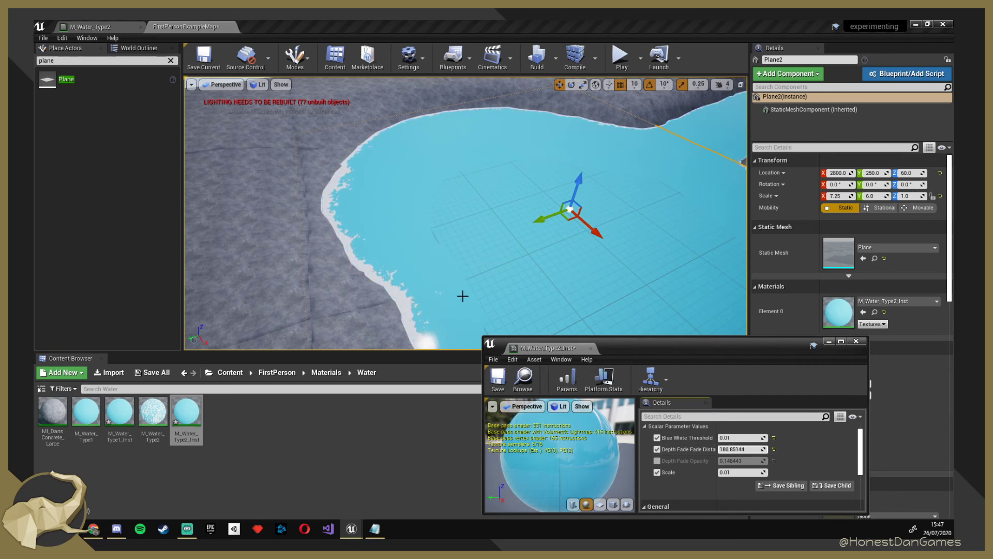
right_drag(462, 295, 497, 341)
click(576, 275)
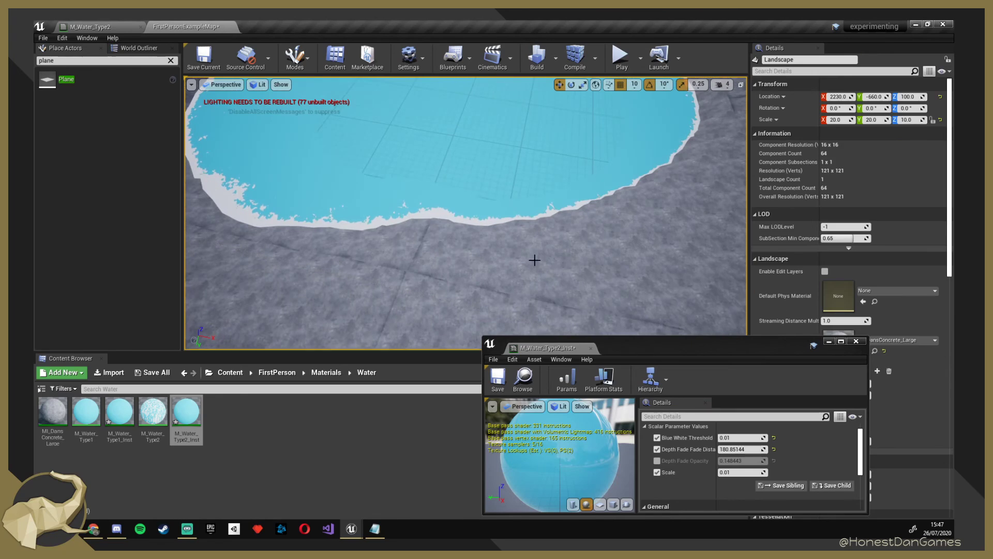
right_drag(534, 261, 517, 272)
key(a)
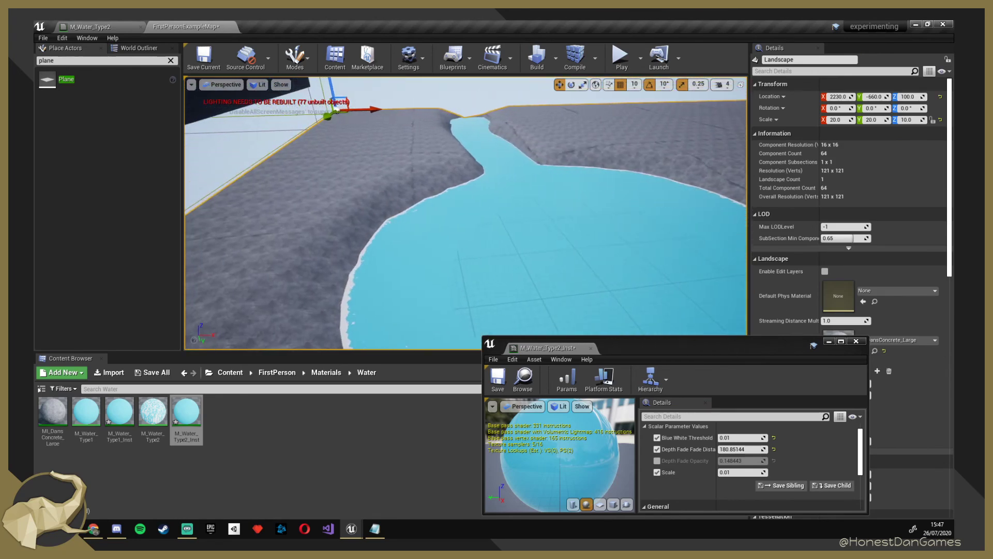
click(194, 60)
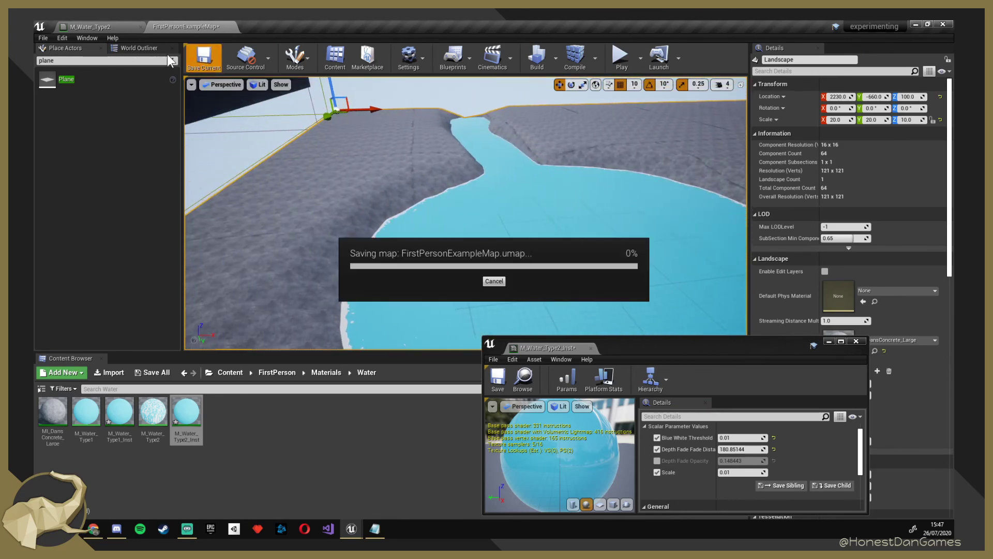
Set the Panner node's Speed X and Speed Y to 0.04 in the M_Water_Type2 material graph.
click(91, 24)
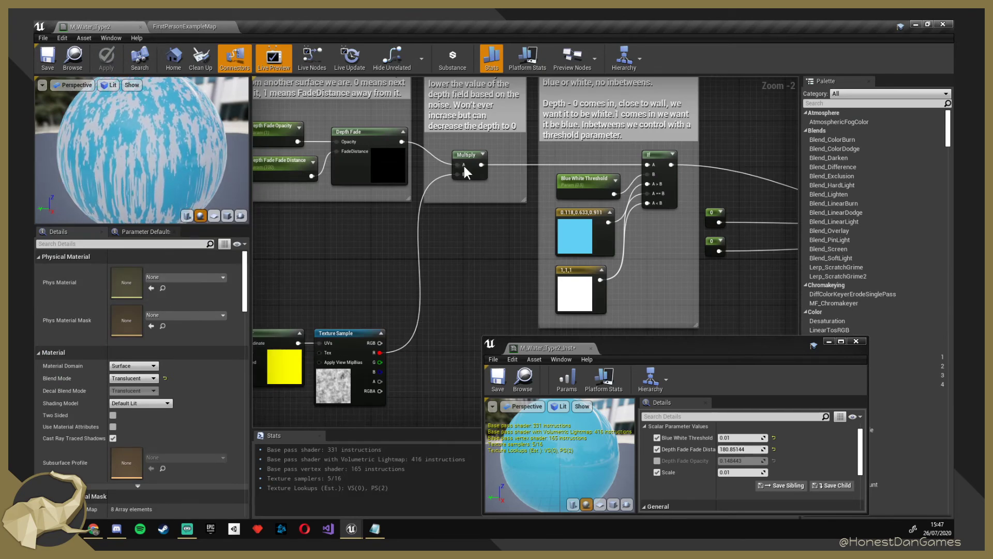
click(388, 134)
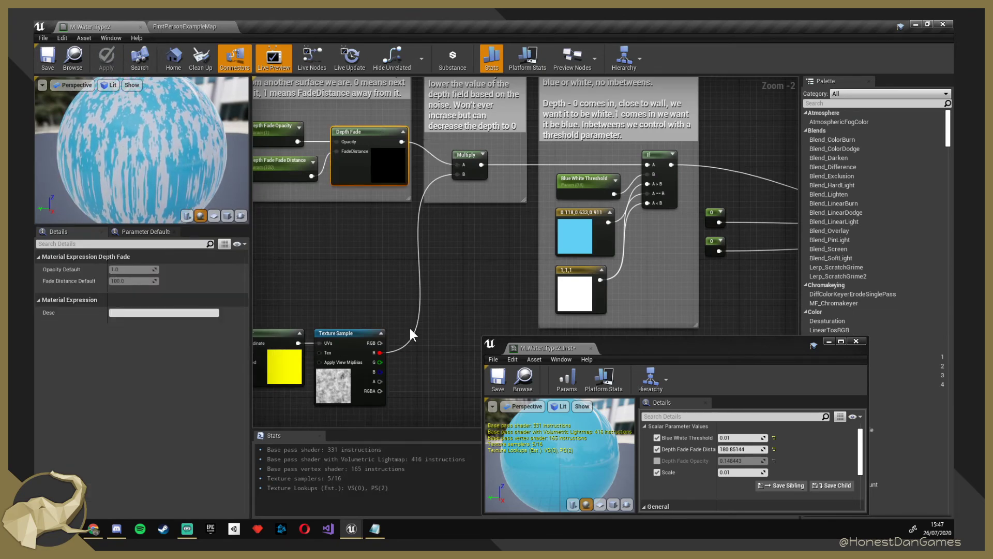
right_drag(411, 300, 603, 228)
click(441, 265)
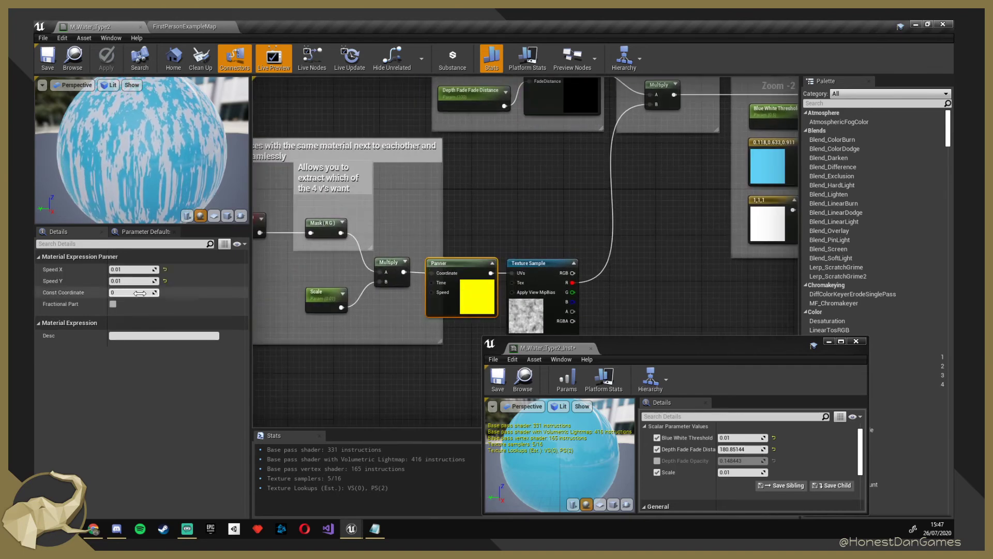
click(132, 270)
text(0.04)
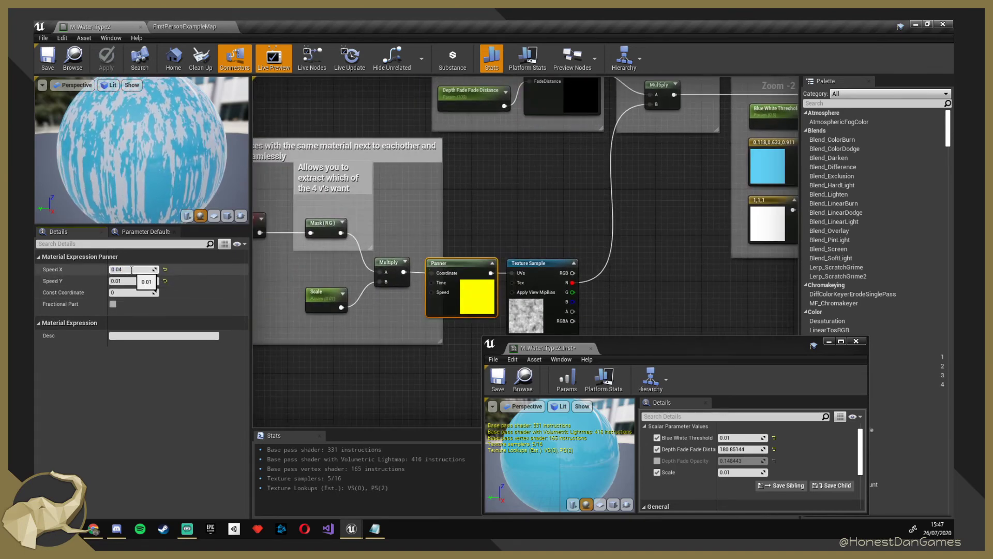
key(Tab)
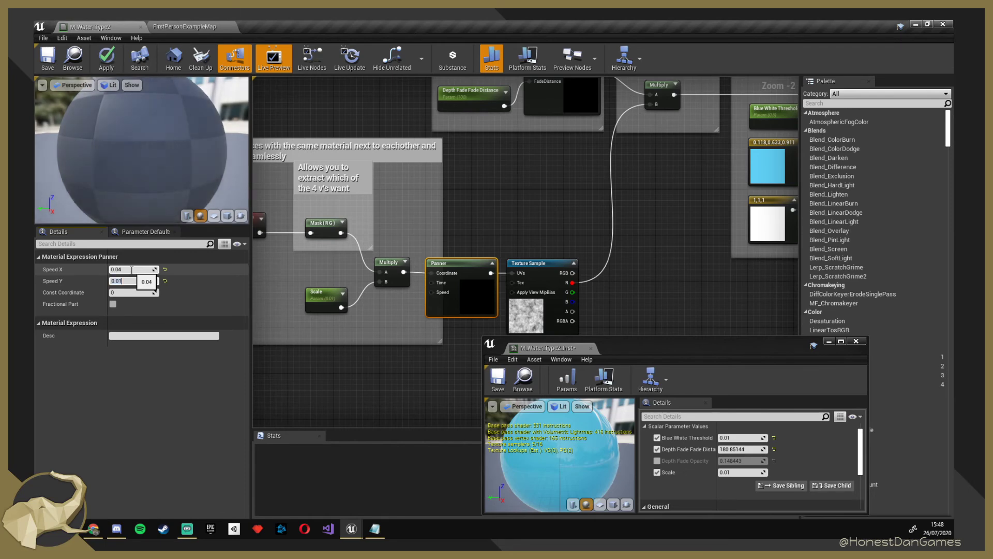
text(0.04)
key(Return)
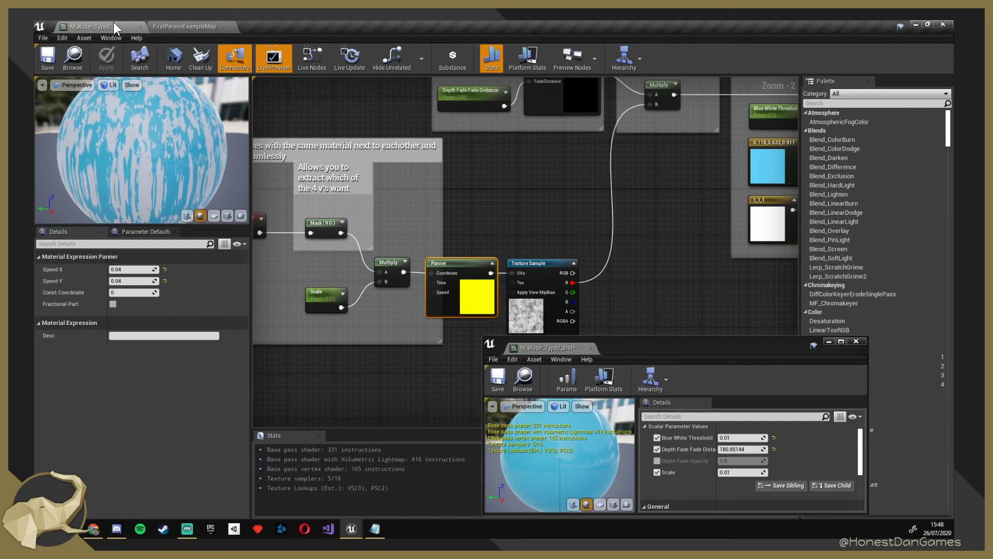
Lower the water instance's Depth Fade Fade Distance to about 90.8 while checking the foam around the pond in the level.
click(180, 25)
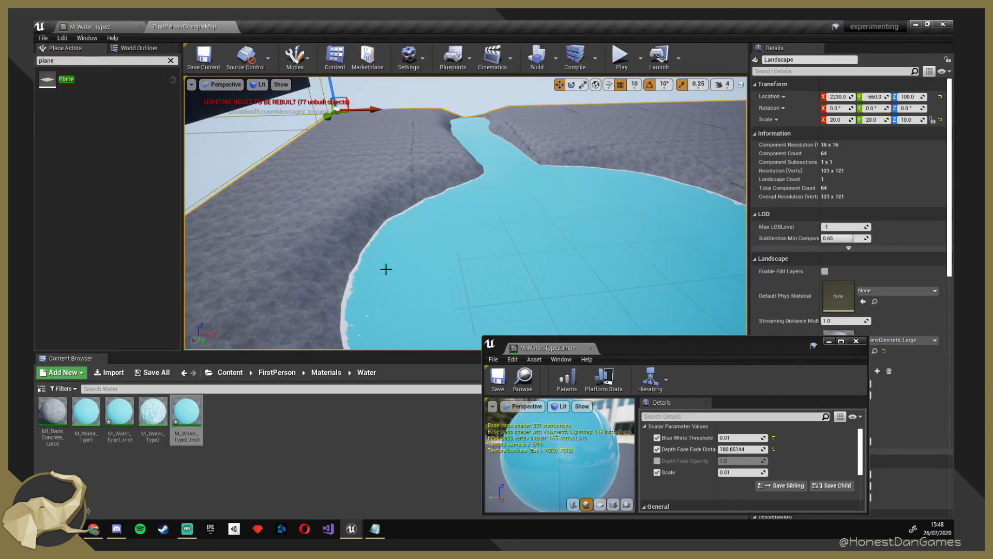
right_drag(386, 269, 442, 243)
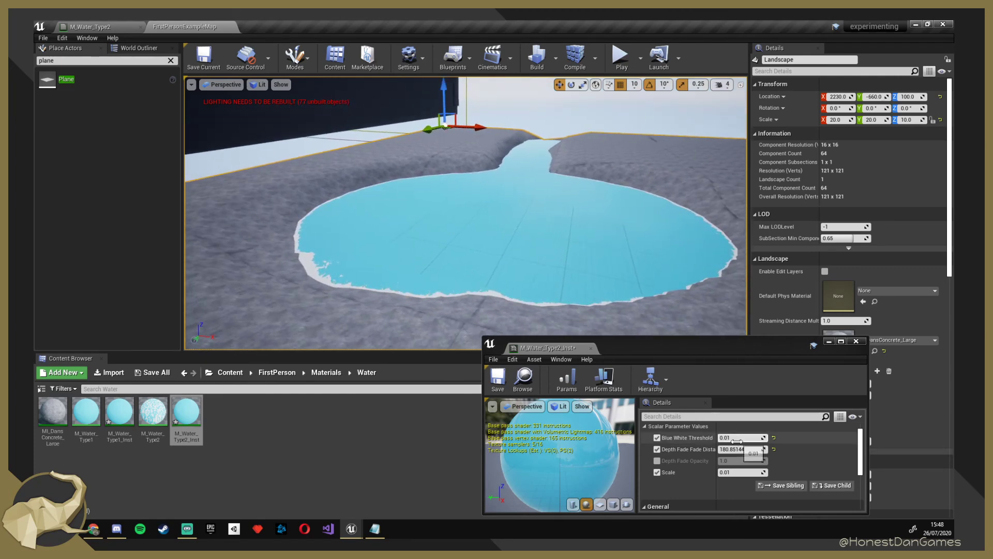
drag(738, 450, 728, 450)
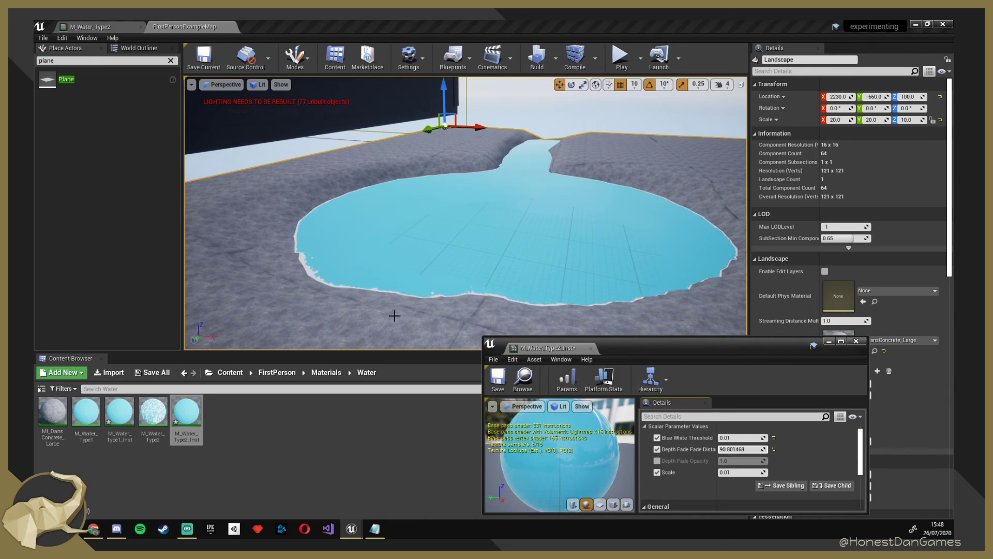
right_drag(387, 317, 429, 344)
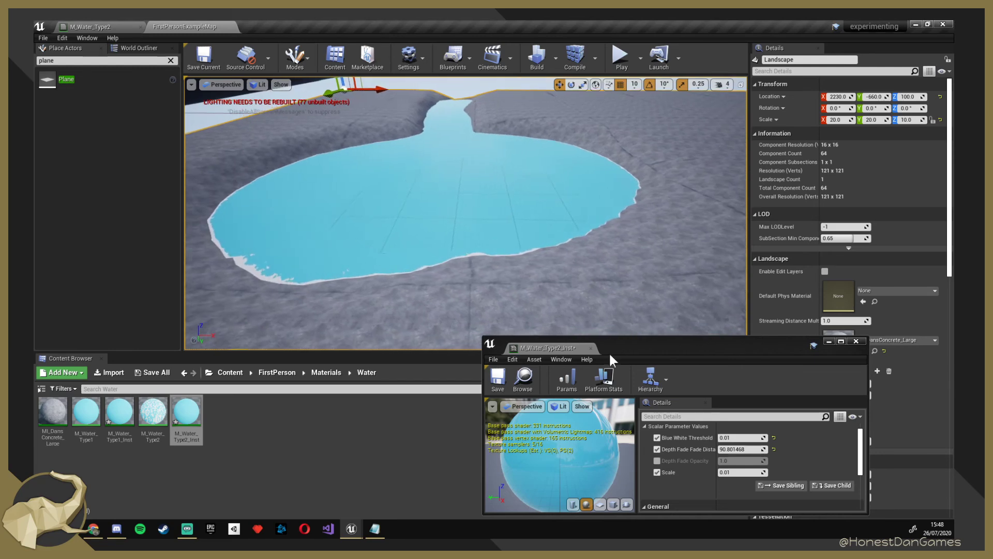
Save and close the M_Water_Type2_Inst material instance, and inspect the pond's foam edge in the level.
click(498, 378)
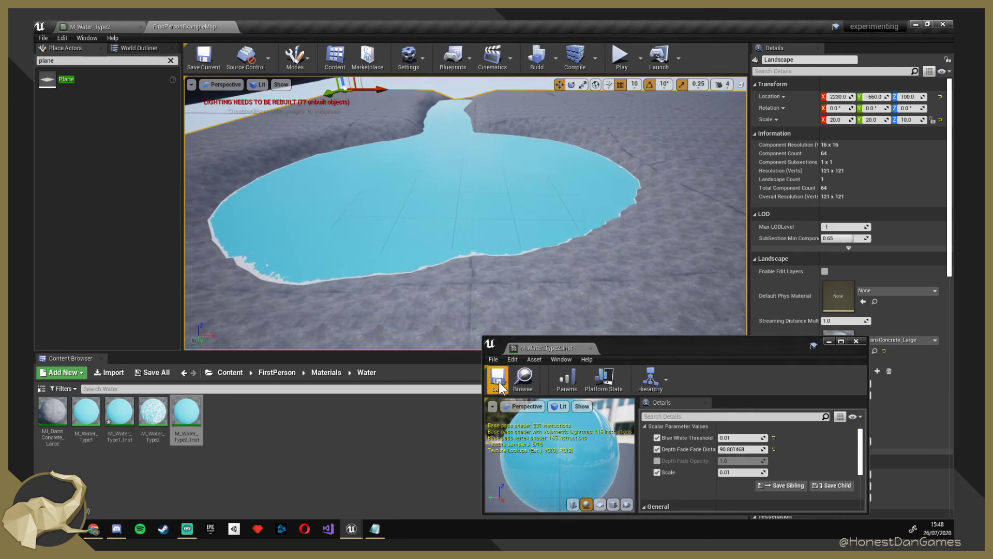
click(855, 341)
mouse_move(575, 200)
right_down()
mouse_move(558, 155)
mouse_move(569, 217)
right_up()
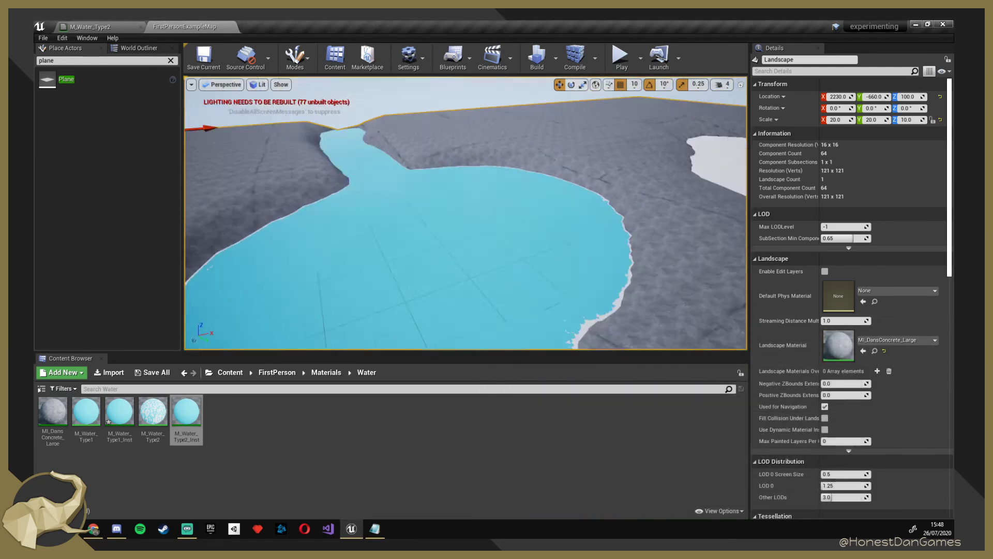
right_drag(643, 149, 701, 189)
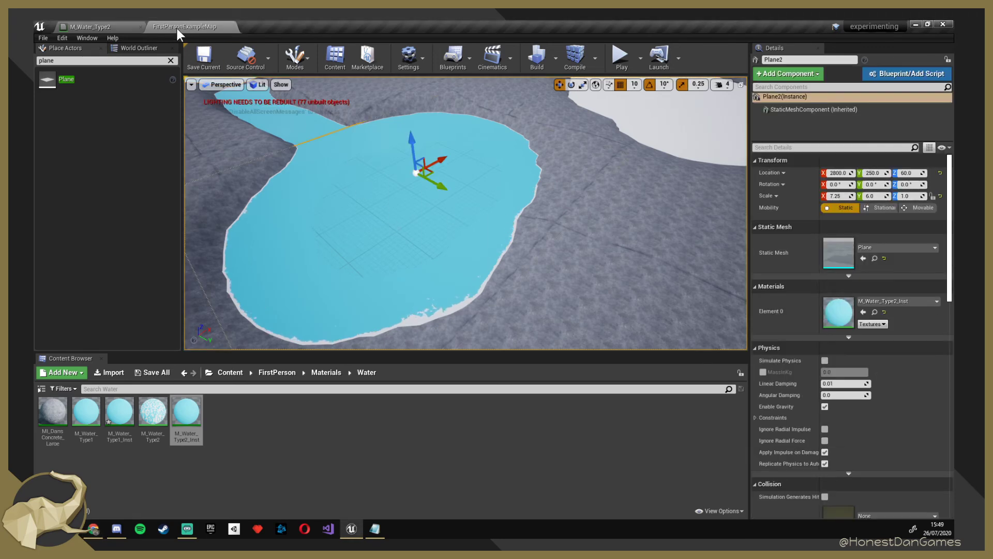
Return to the M_Water_Type2 material graph and go to its output node.
click(109, 23)
right_drag(662, 218, 54, 291)
drag(516, 276, 440, 295)
text(.)
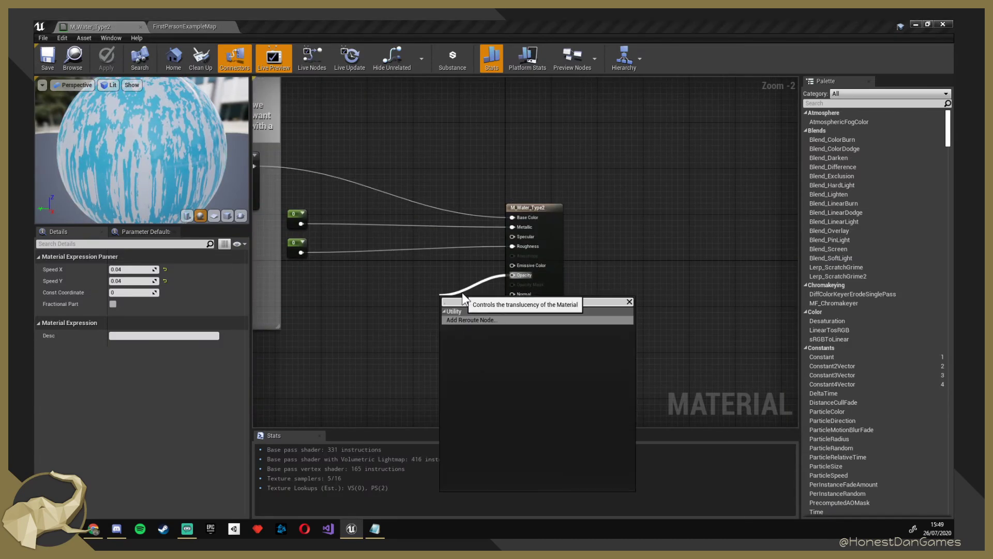
key(Escape)
click(473, 300)
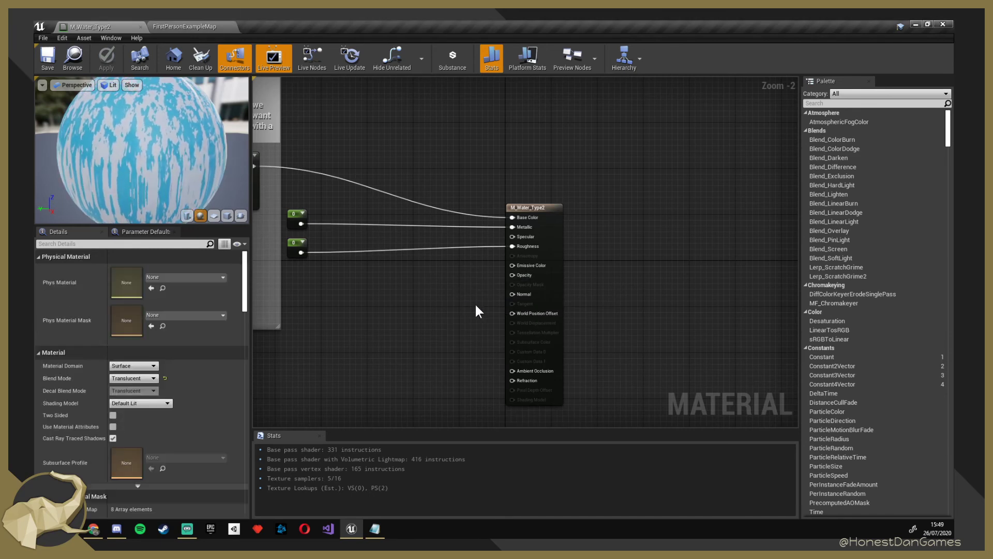
Add a Constant node with value 0.75, connect it to the material's Opacity input, and save the material.
key(1)
click(459, 293)
drag(469, 293, 513, 274)
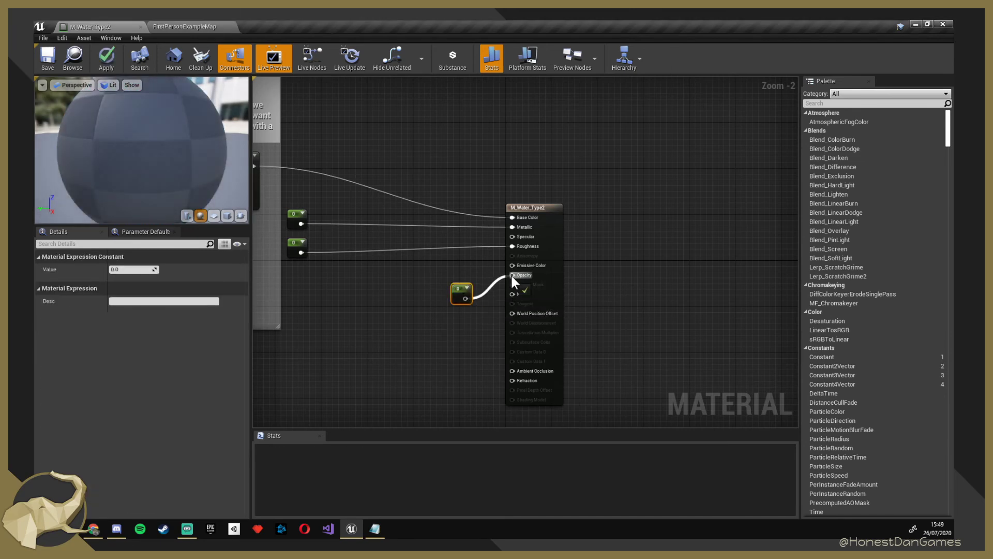
click(125, 269)
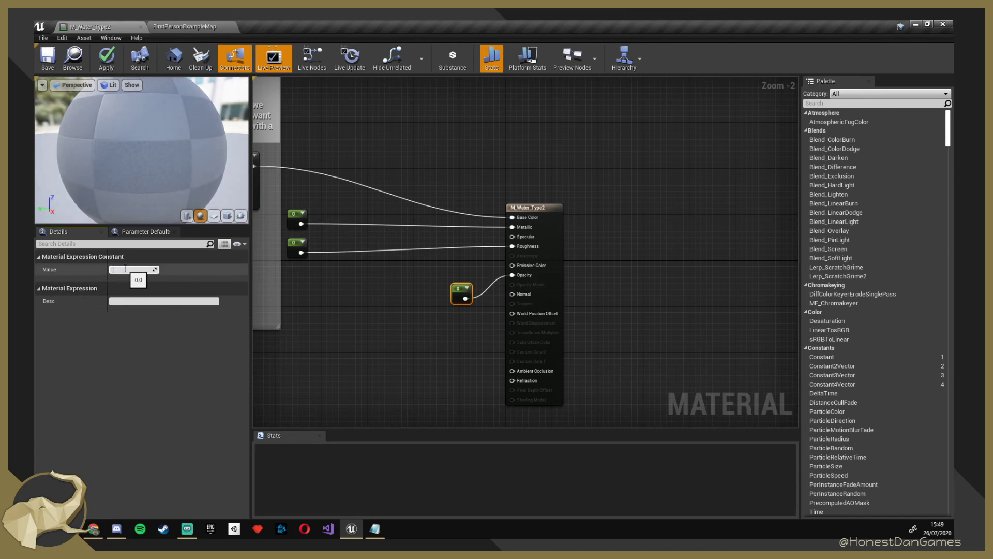
text(.75)
key(Return)
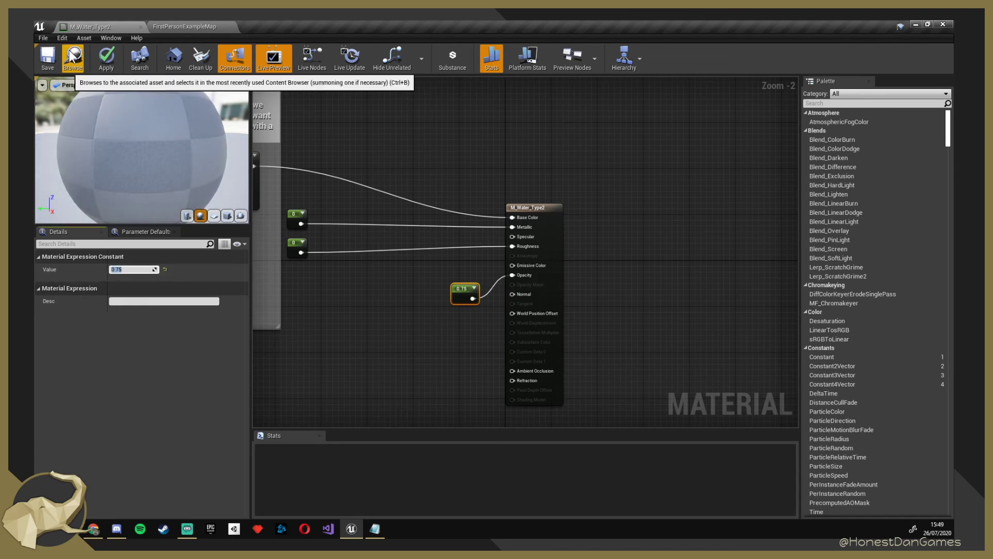
click(47, 58)
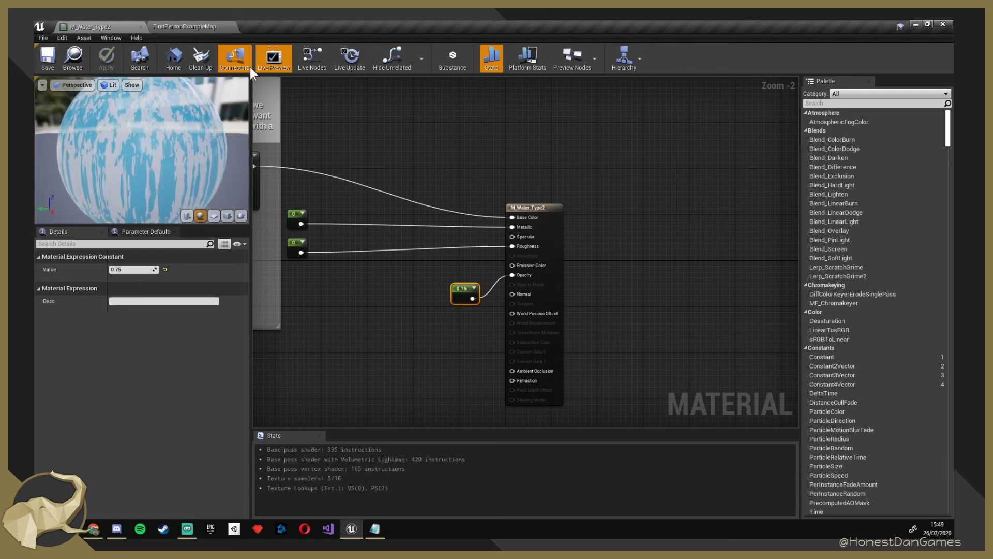
Examine the pond's transparency and foam edge in the level from several distances and angles.
click(207, 29)
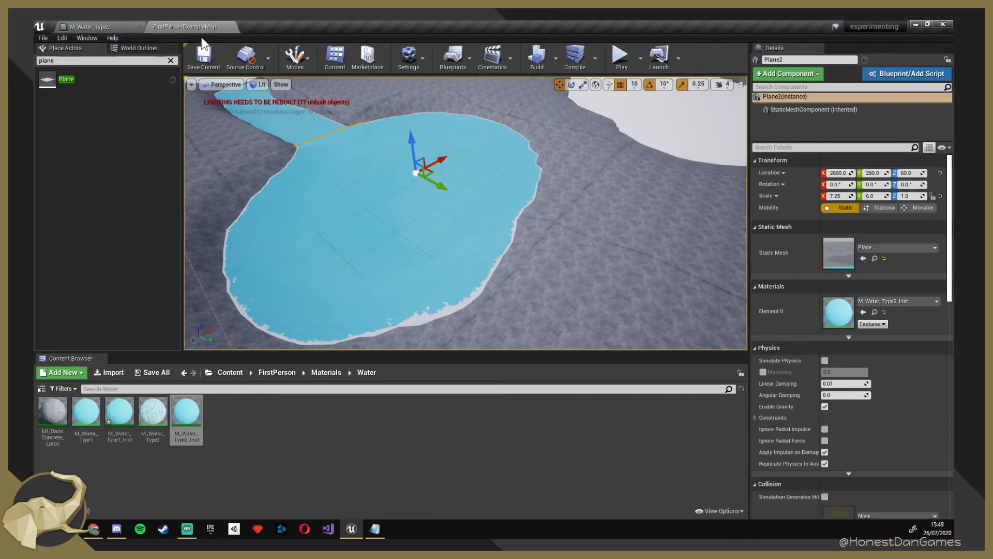
key(w)
right_drag(465, 213, 453, 183)
key(w)
key(w)
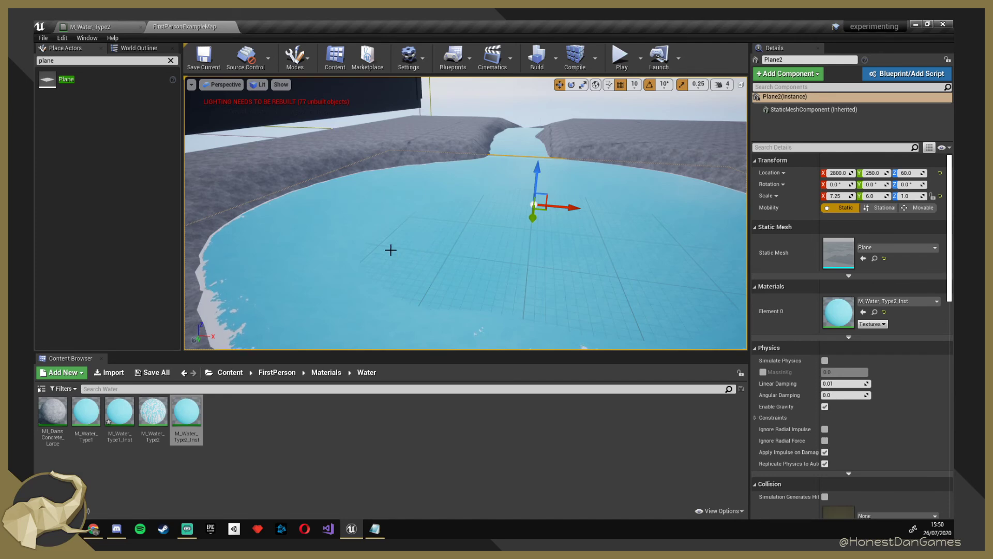
key(s)
right_drag(346, 249, 367, 249)
right_drag(276, 271, 245, 286)
key(w)
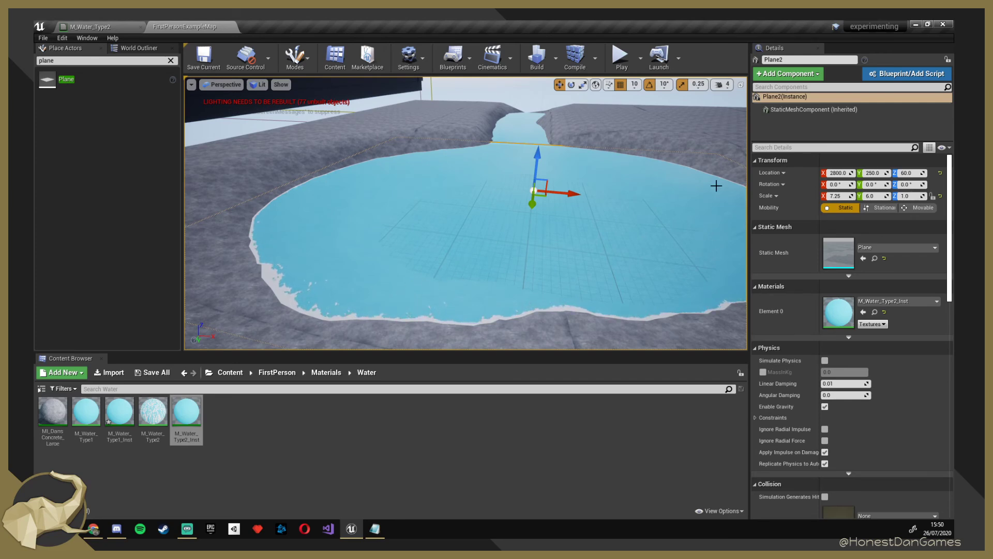
mouse_move(491, 247)
right_down()
mouse_move(494, 230)
mouse_move(505, 284)
mouse_move(528, 237)
mouse_move(503, 253)
right_up()
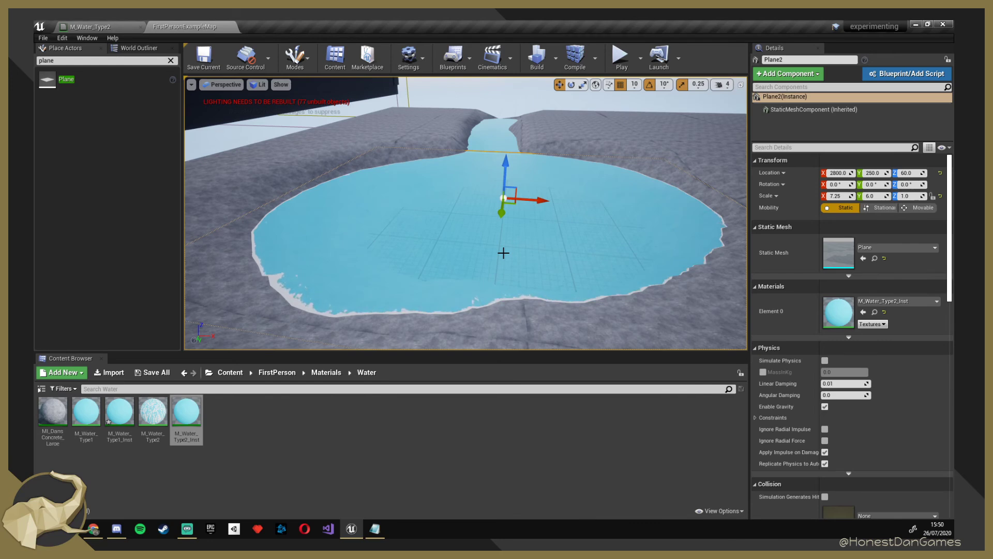
right_drag(385, 183, 362, 222)
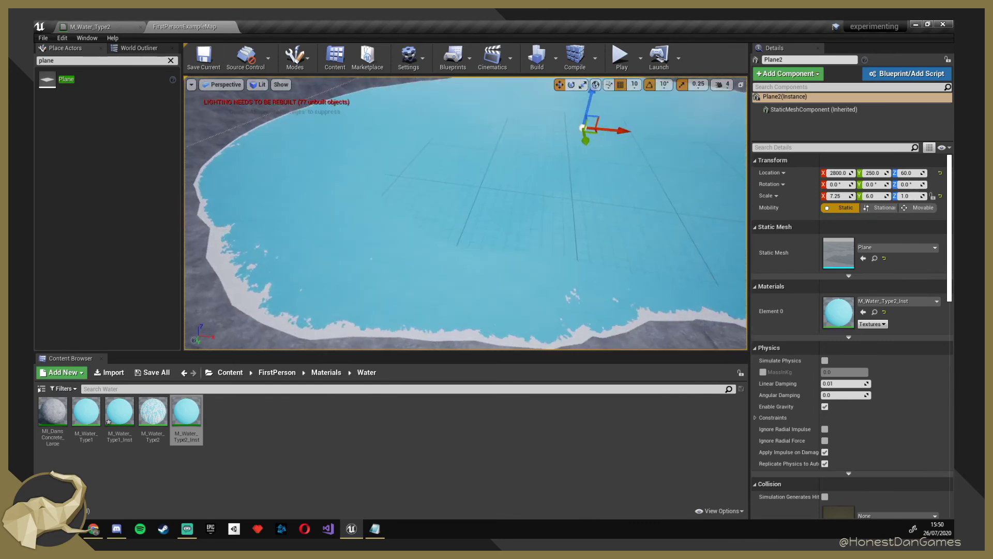
Try a value of 0.25 for the Opacity constant, save the material, and check the pond's transparency in the level.
click(93, 27)
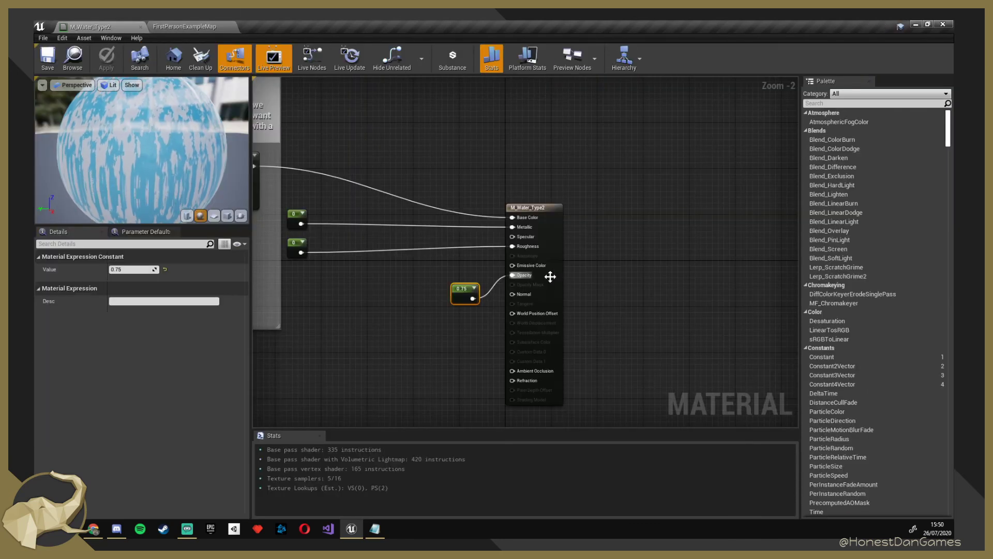
click(473, 288)
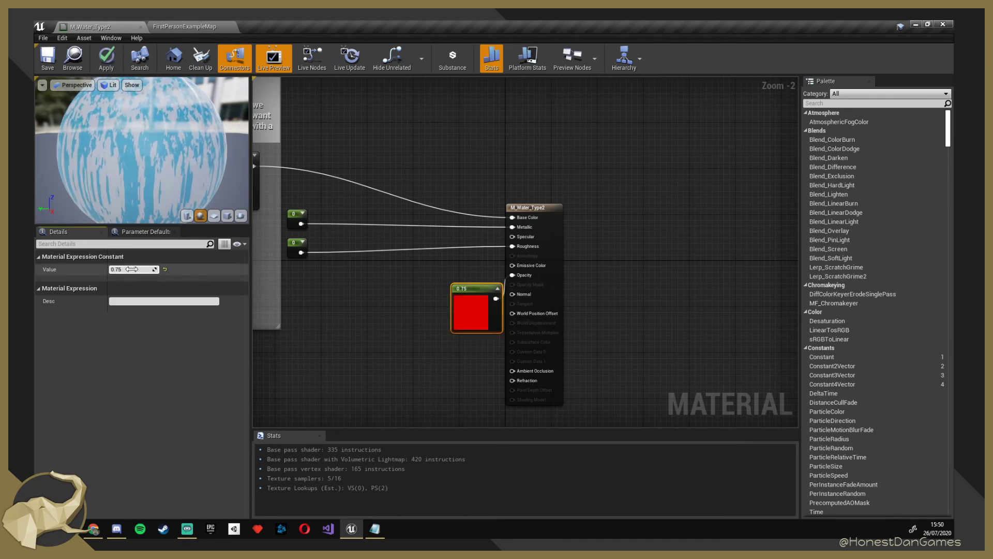
click(132, 269)
text(251)
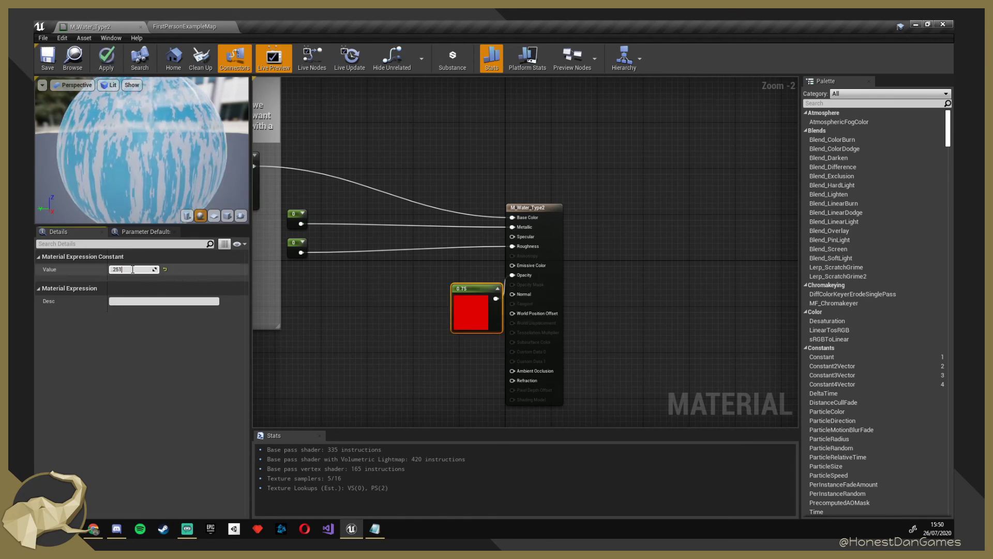
key(Return)
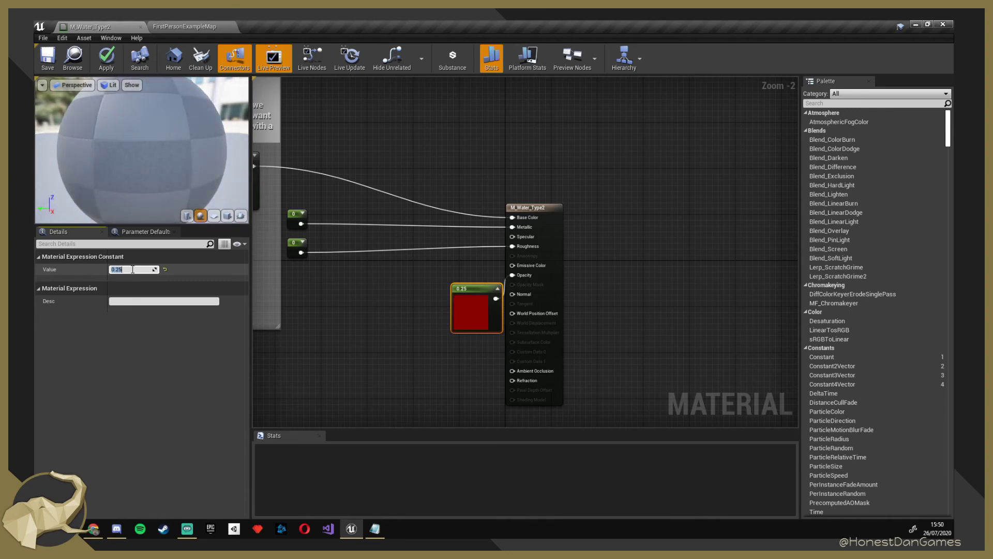
click(497, 288)
drag(481, 294, 477, 288)
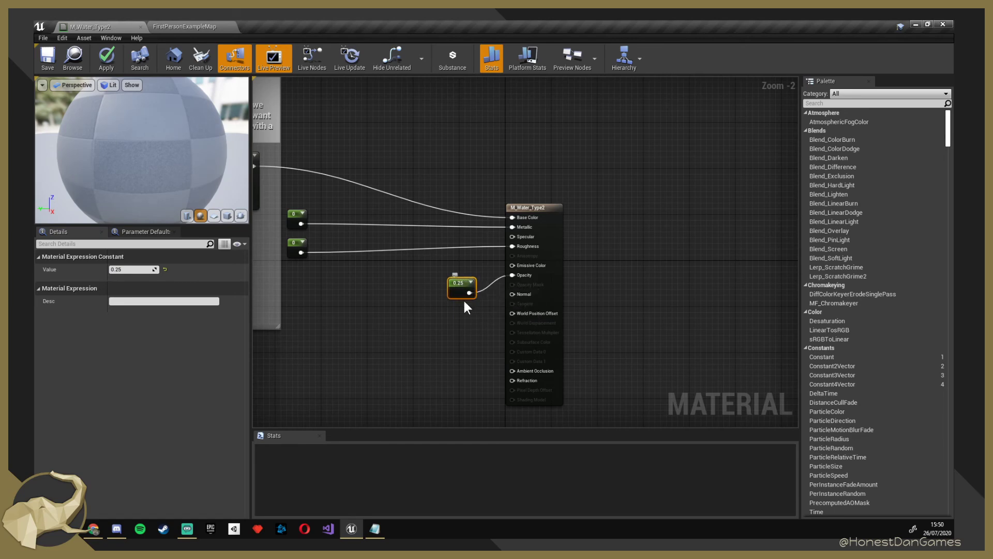
click(57, 51)
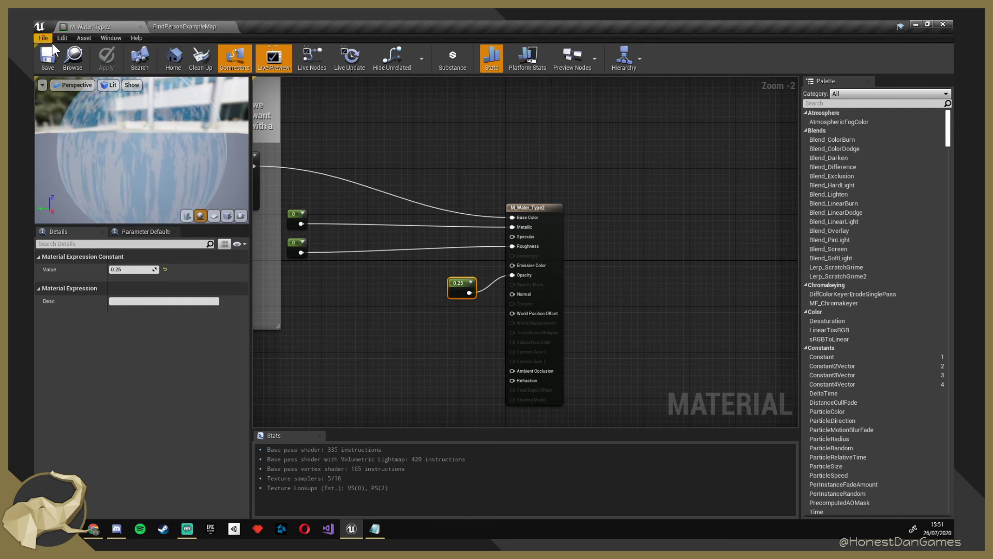
click(174, 27)
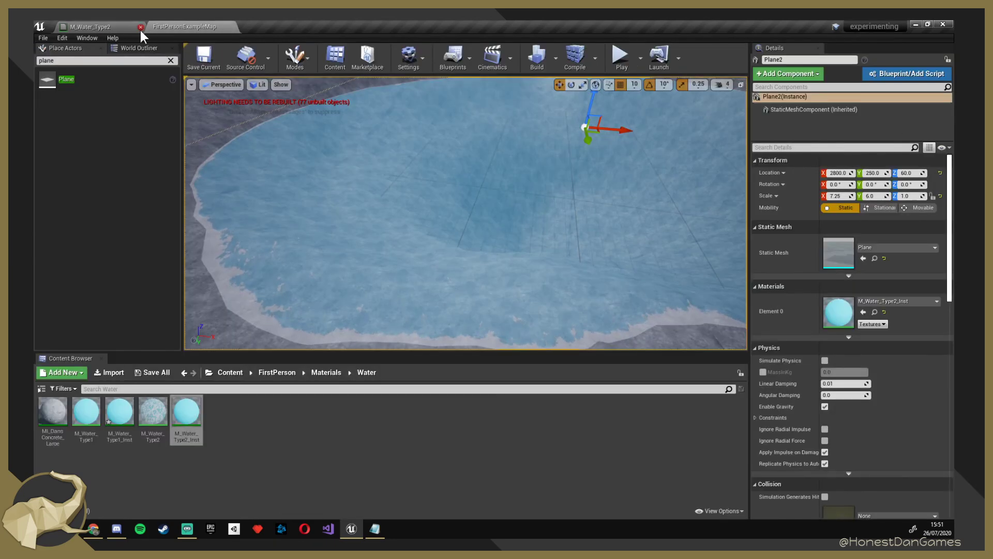
right_drag(381, 250, 497, 310)
key(w)
key(s)
key(a)
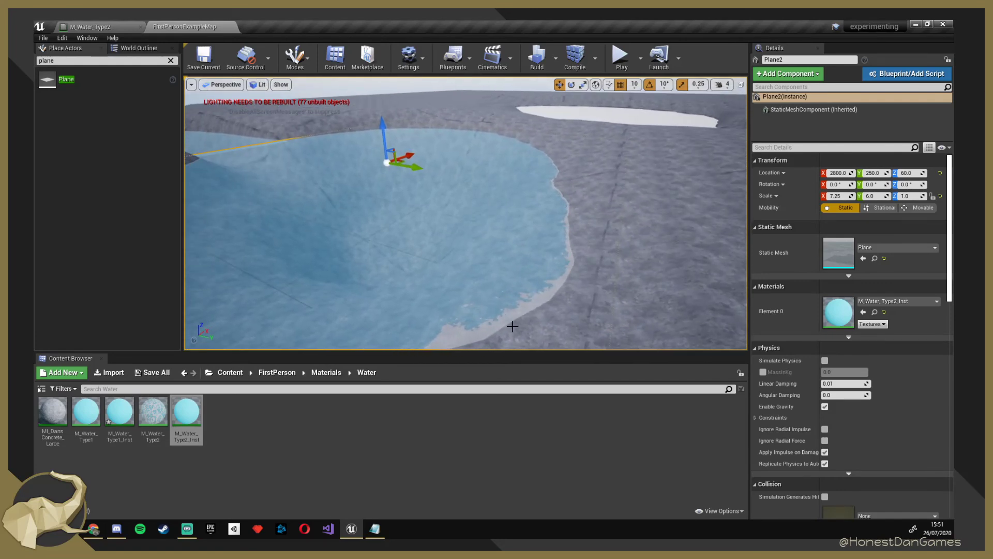
Set the Constant feeding the M_Water_Type2 material's Opacity to 0.5.
click(111, 26)
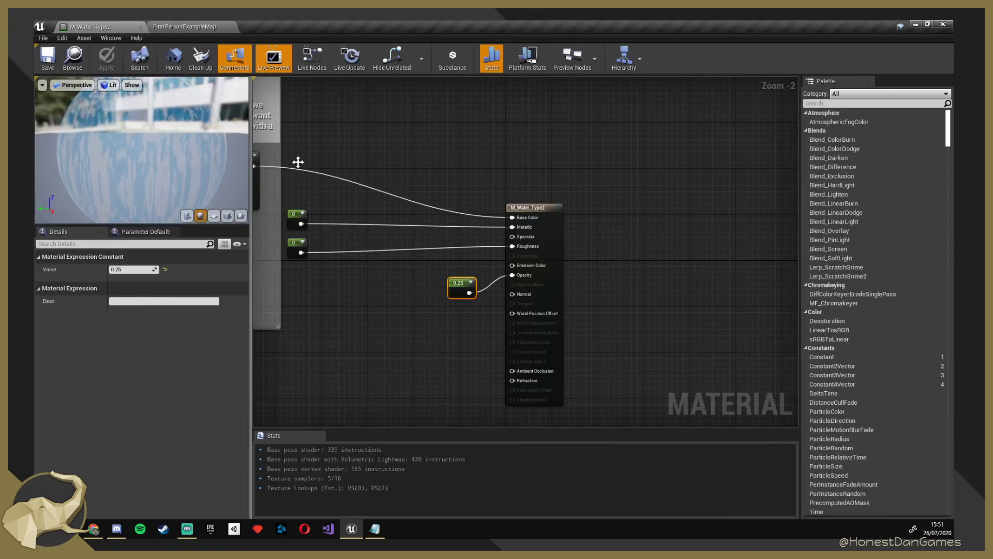
click(142, 268)
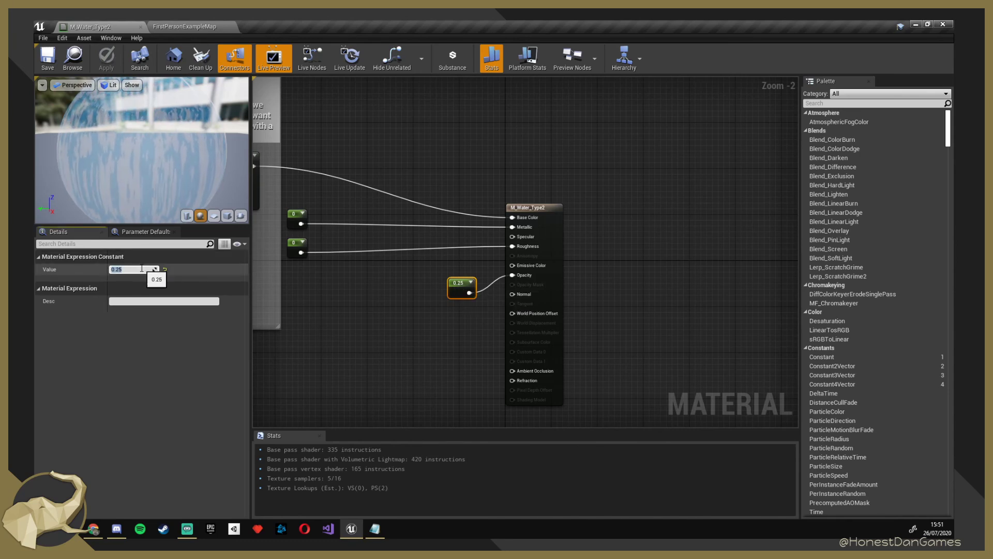
text(0.5)
key(Return)
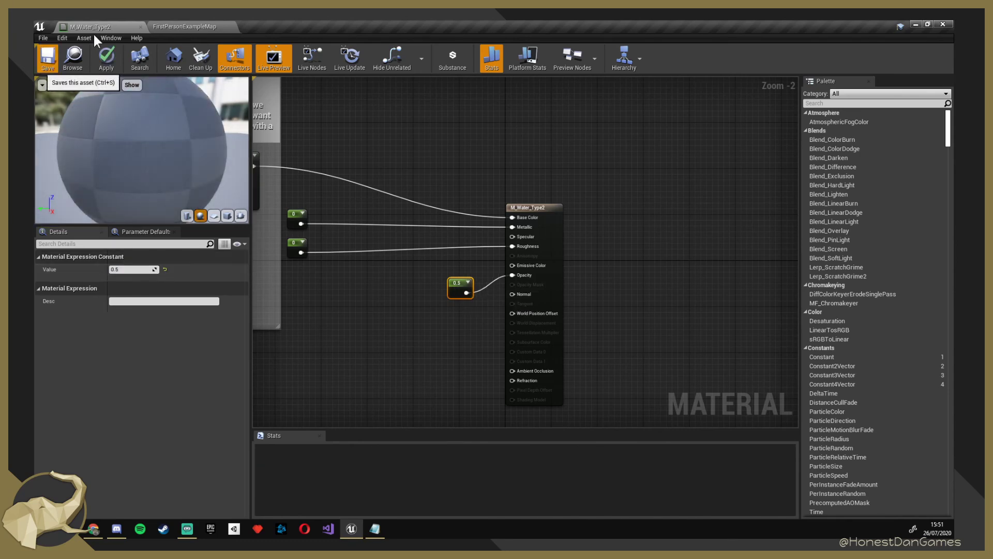
Save the material with its current opacity and add a Fresnel node in the empty space below the two zero-value constants.
key(ctrl+s)
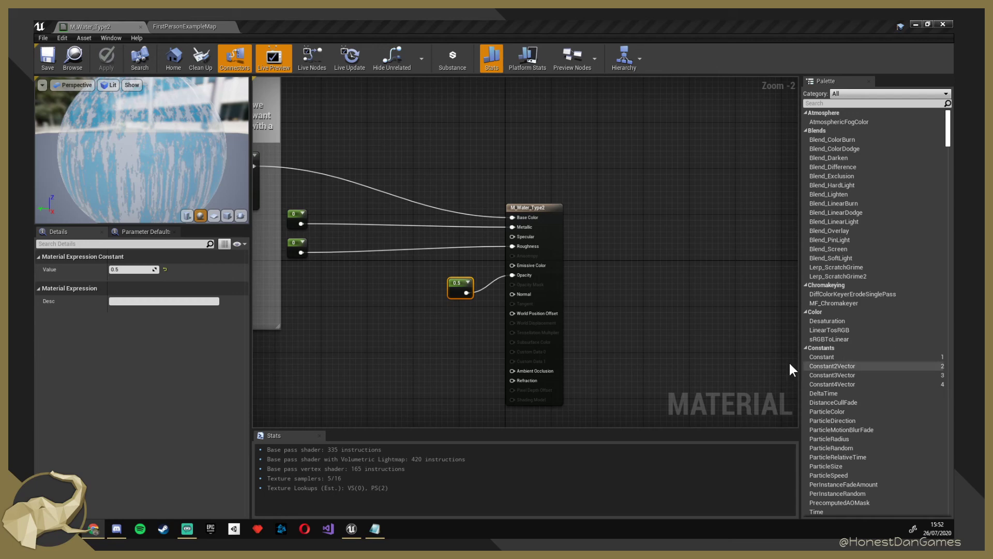
right_drag(351, 345, 536, 250)
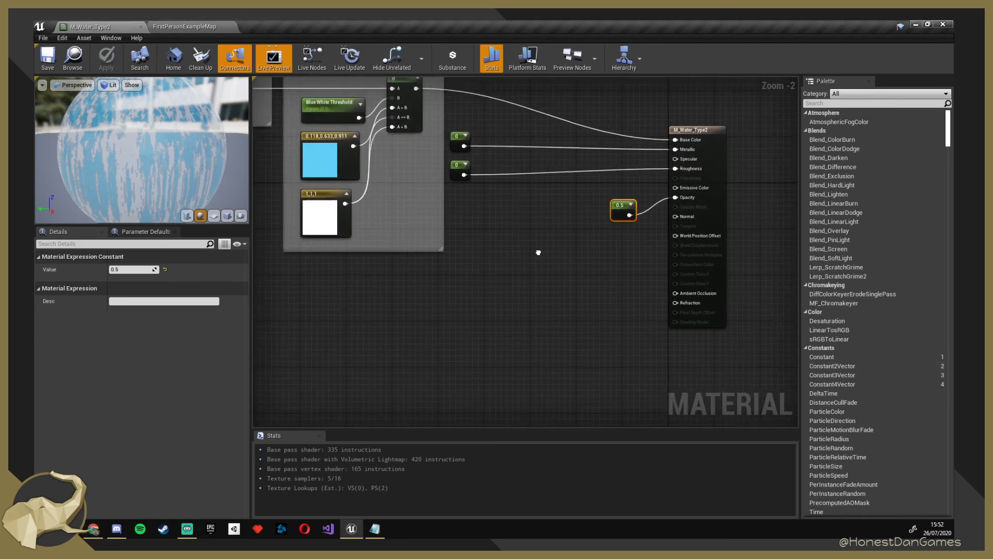
right_click(482, 305)
text(fre)
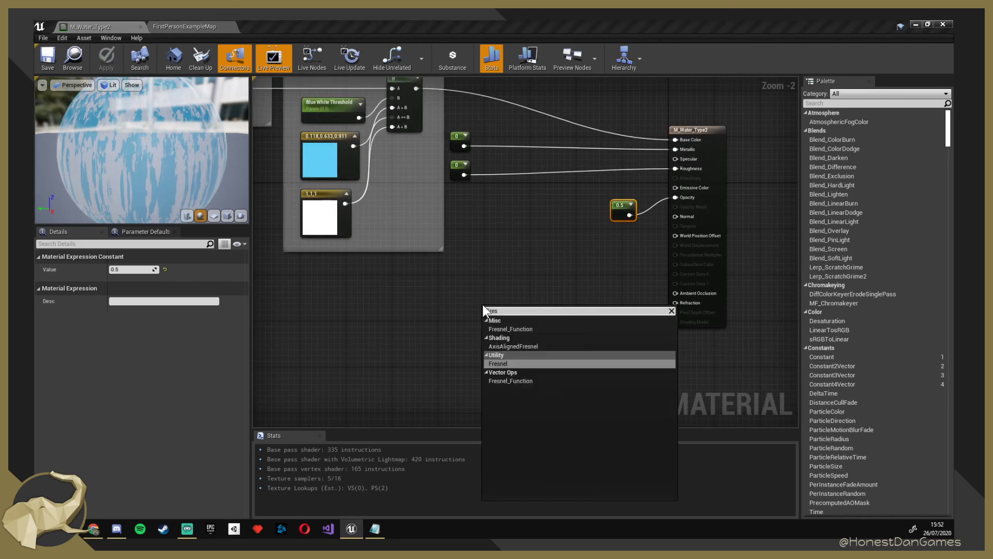
text(s)
key(Return)
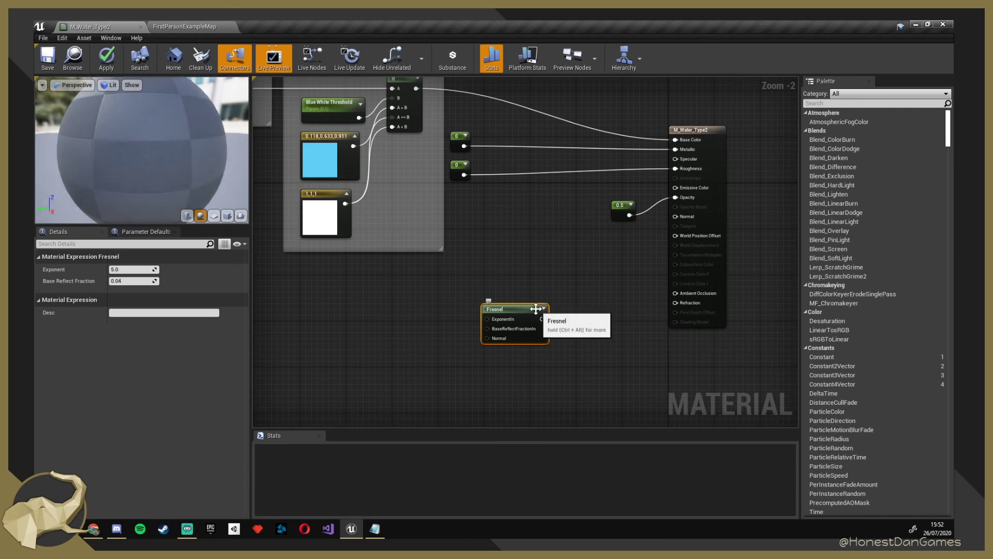
drag(497, 305, 473, 293)
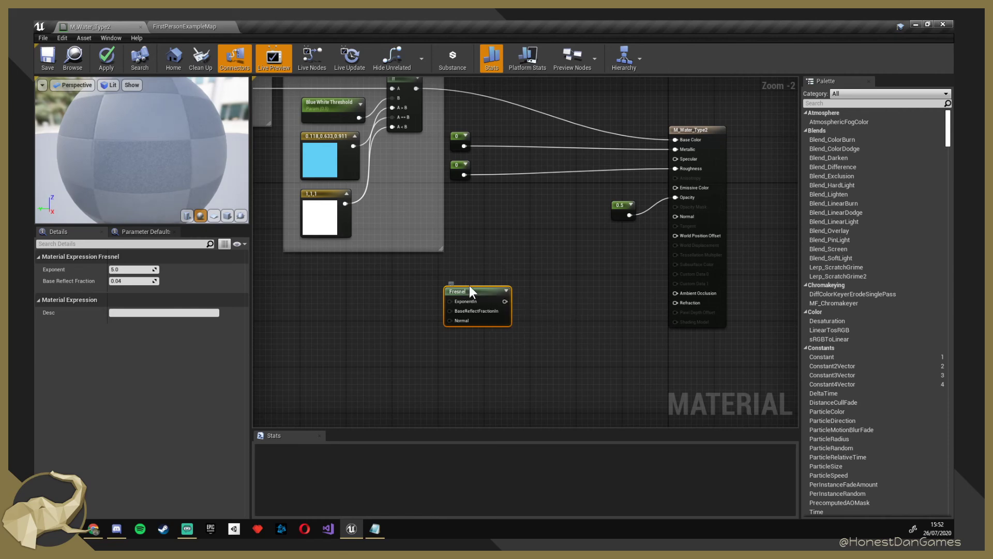
Add a LinearInterpolate node beside the Fresnel node and connect the Fresnel output to its Alpha input.
right_click(531, 264)
text(lerp)
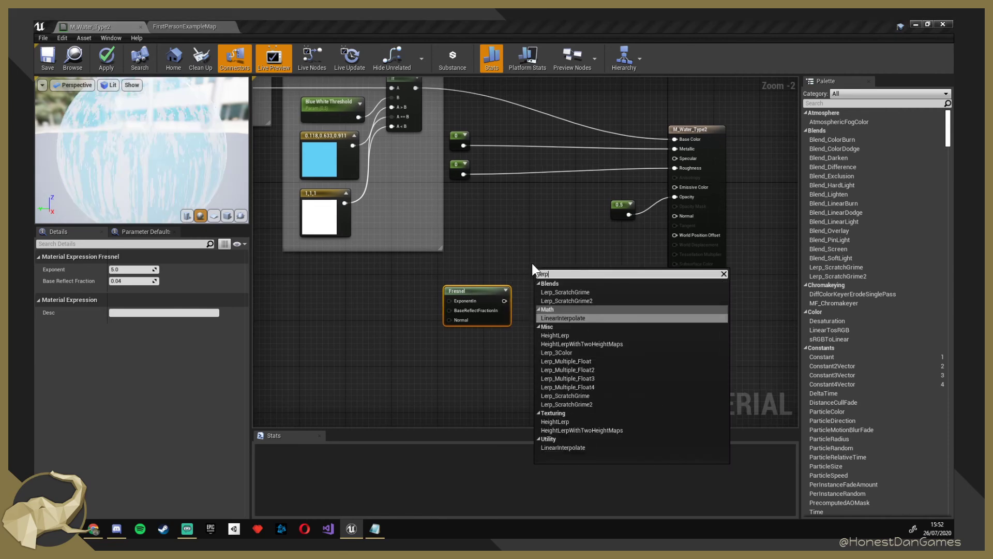
key(Return)
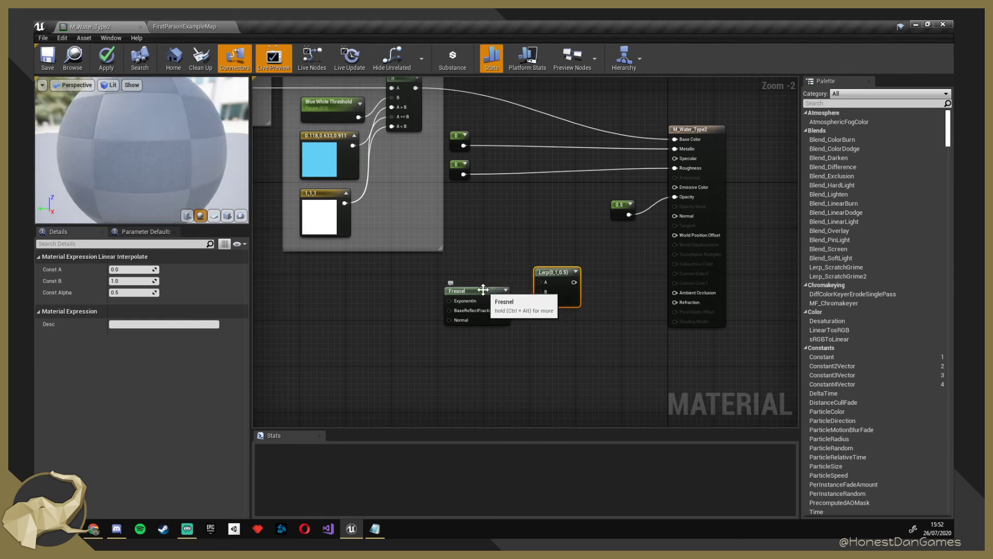
drag(504, 301, 539, 302)
drag(460, 290, 464, 307)
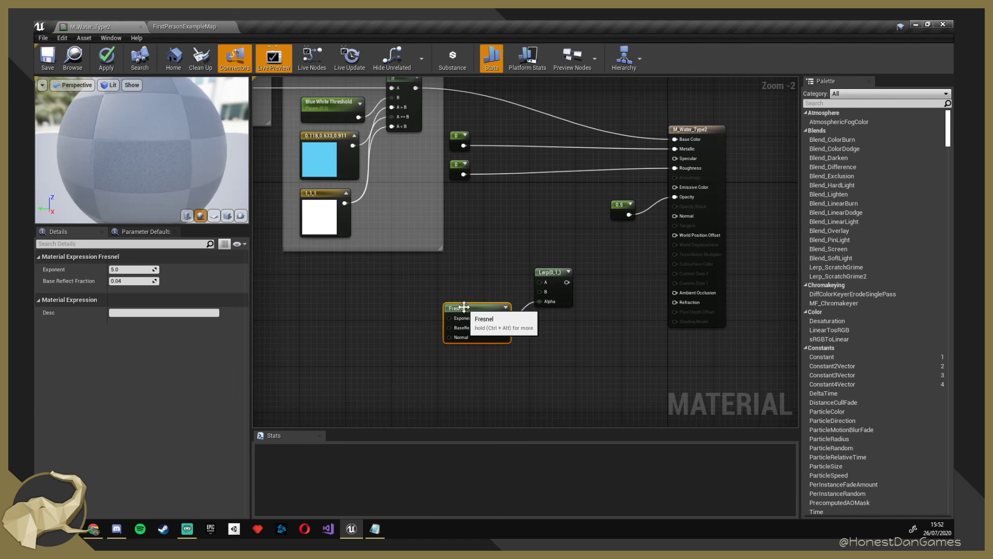
Set the Lerp node's Const A to 1 and Const B to 1.33, connect its output to the material's Refraction input, and save.
click(562, 281)
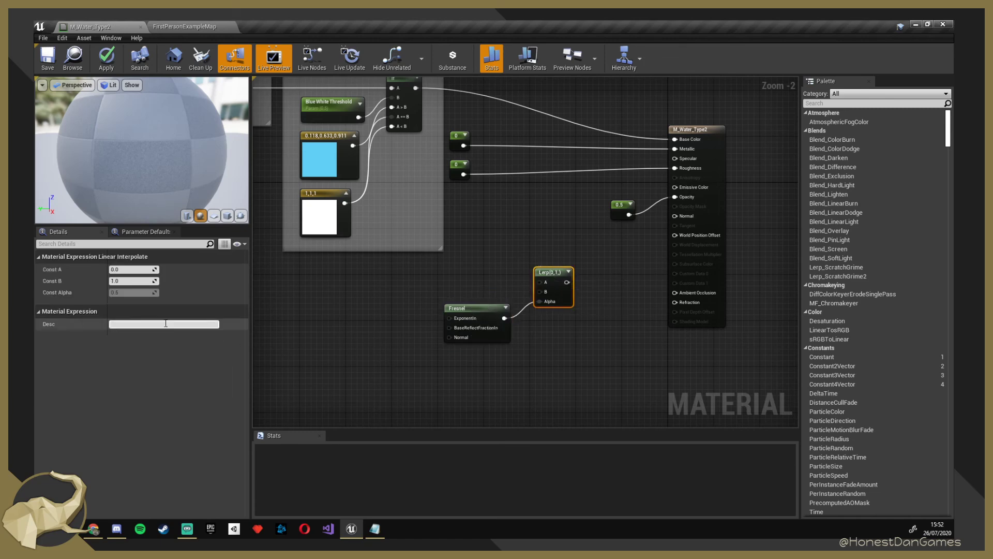
click(135, 270)
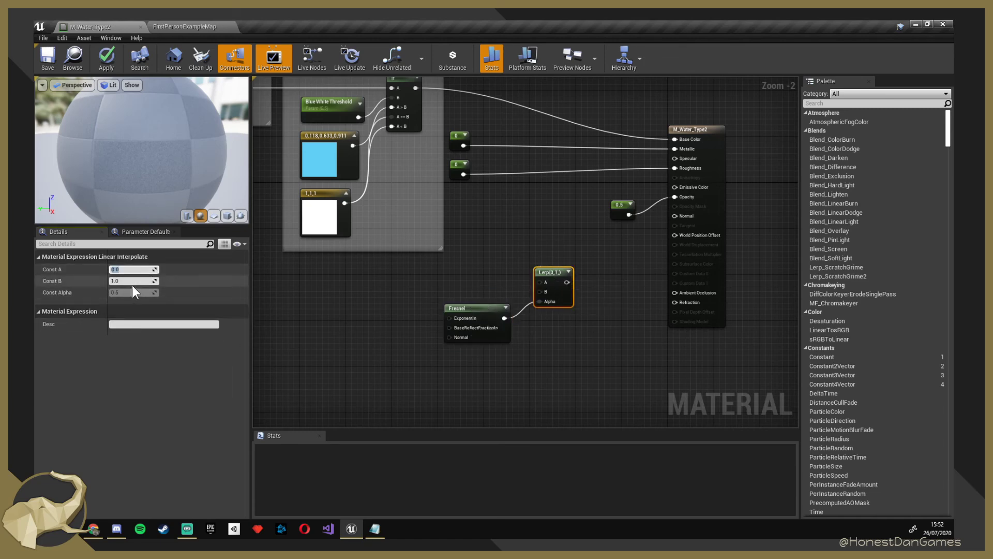
text(1)
click(131, 281)
text(1.33)
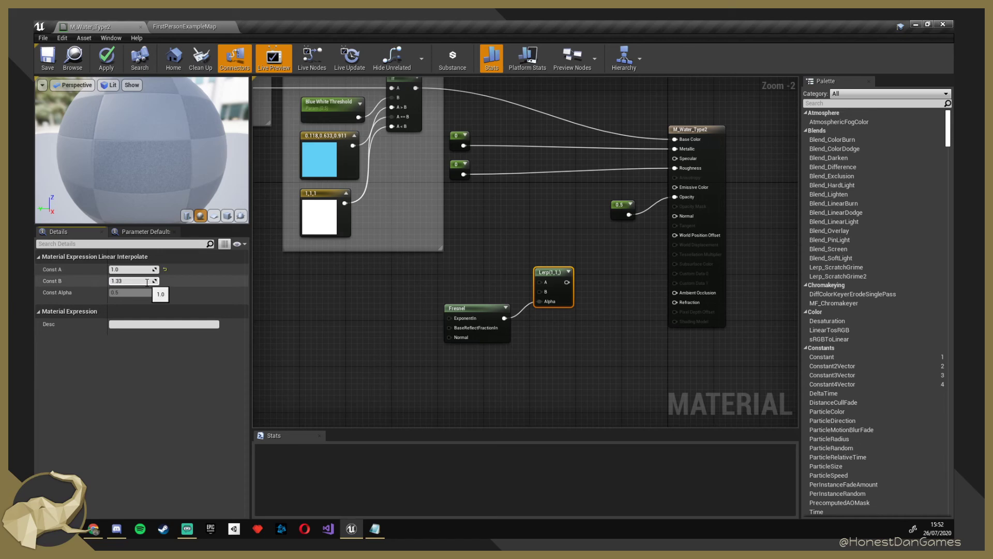
key(Return)
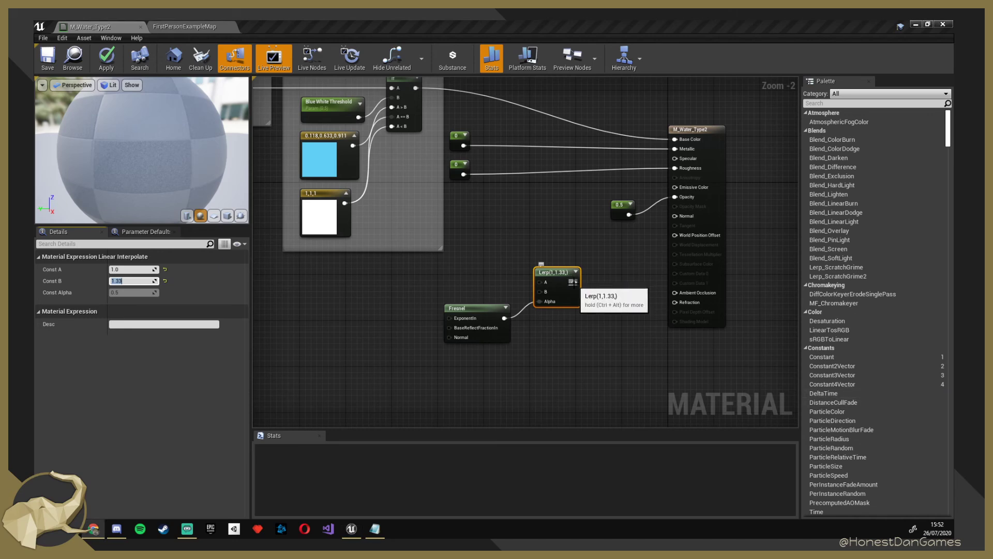
drag(574, 284, 675, 302)
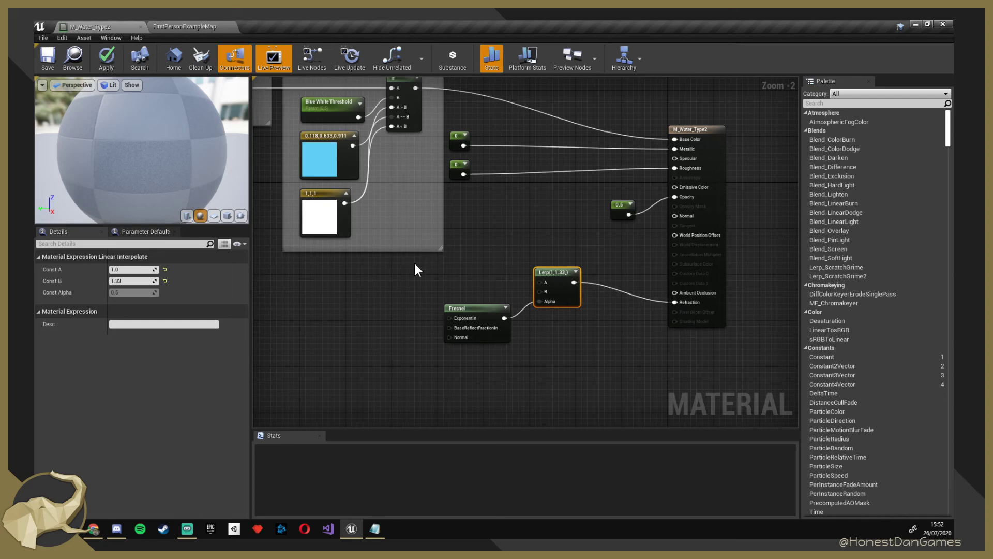
click(44, 56)
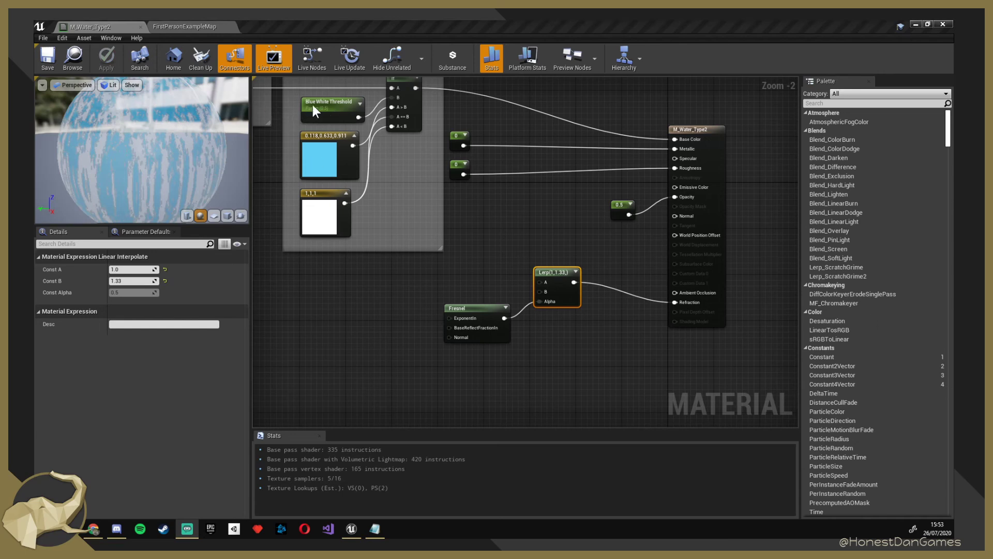
Examine the pond's refraction and foam edge in the FirstPersonExampleMap level from above the shore.
click(176, 26)
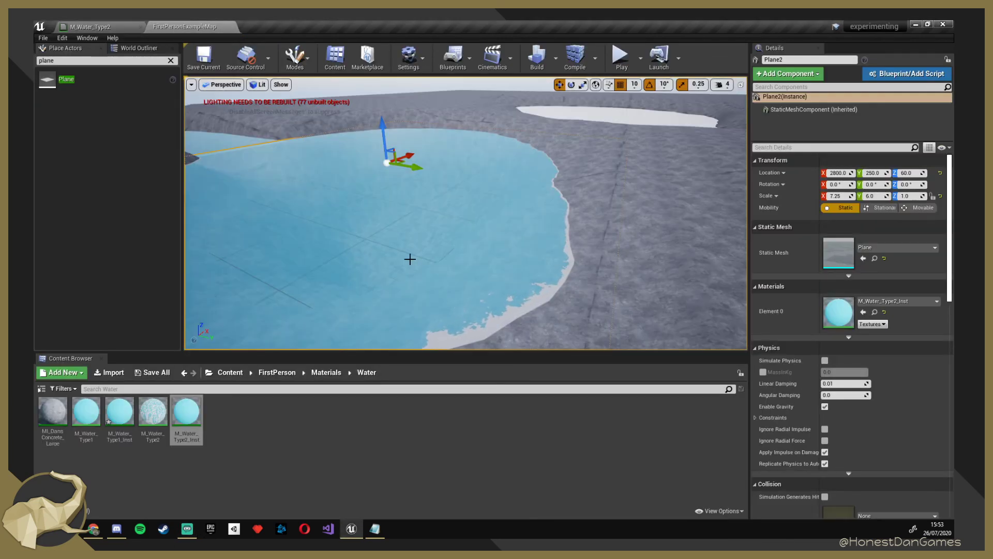
right_drag(410, 259, 362, 341)
key(w)
key(s)
key(s)
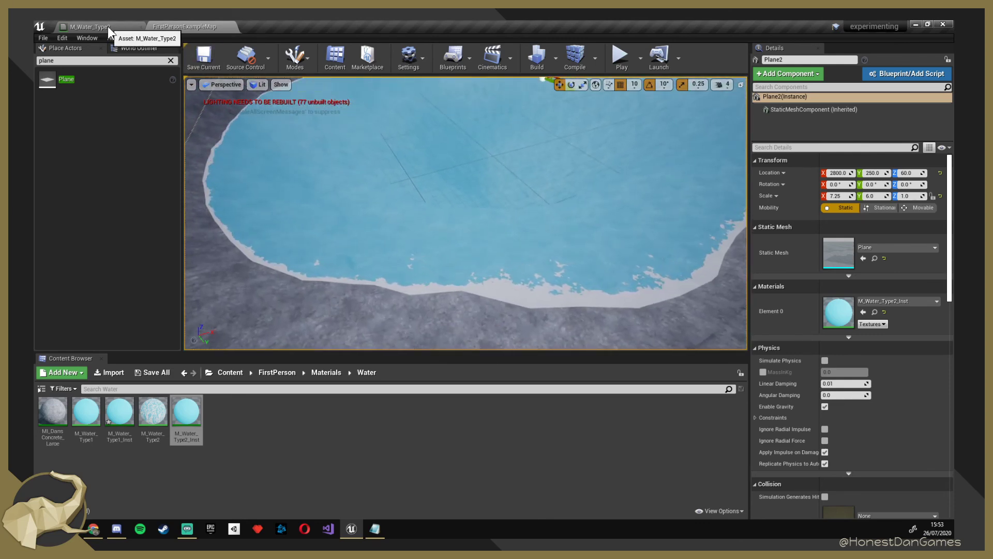
Switch to Landscape editing and sculpt the ground beneath the pond's water lower.
click(306, 67)
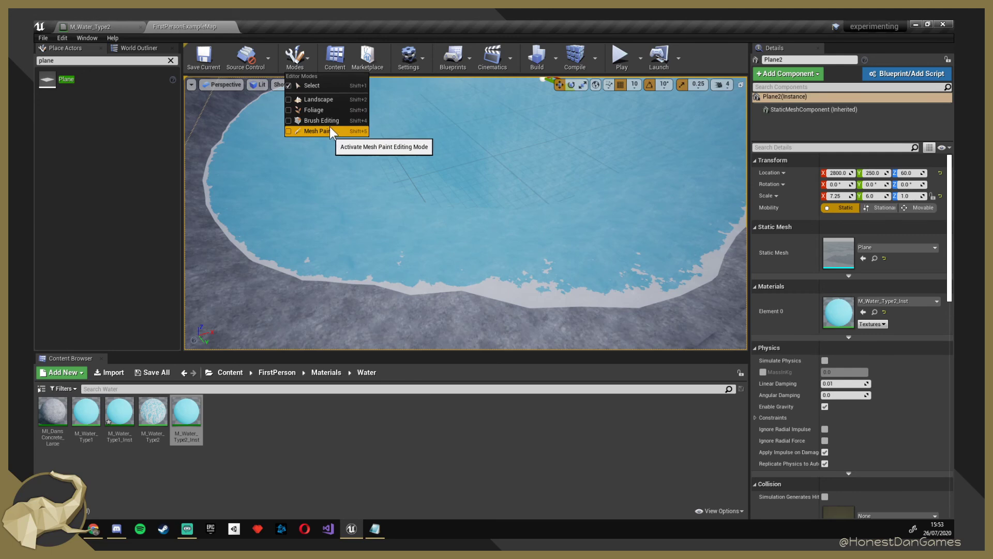
click(330, 127)
click(298, 65)
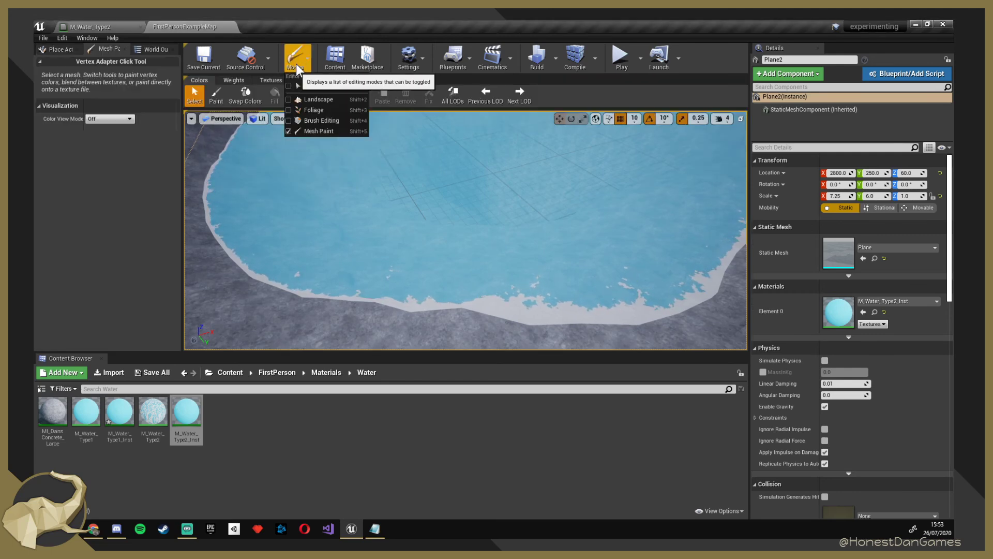
click(324, 104)
mouse_move(370, 214)
shift+mouse_down()
mouse_move(486, 257)
mouse_move(370, 244)
shift+mouse_up()
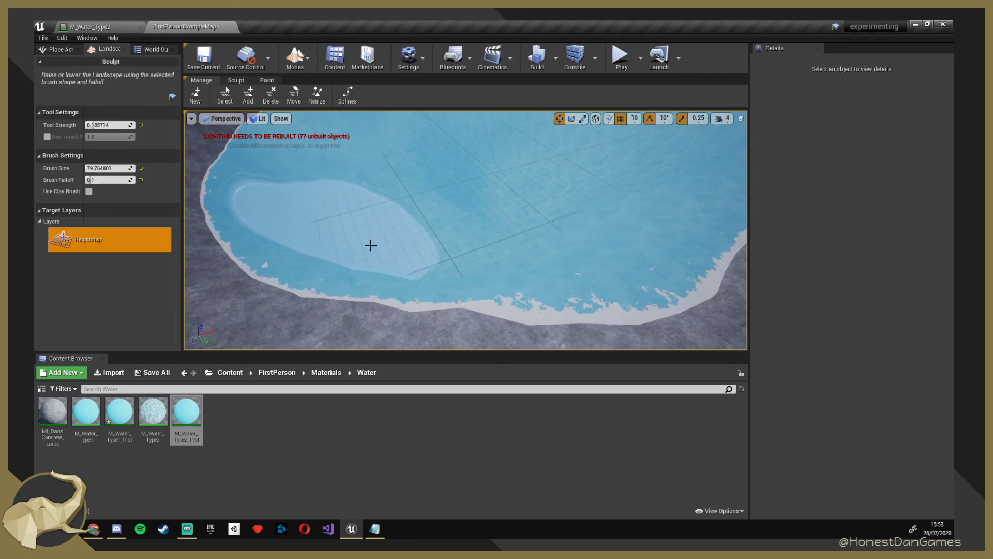
From below the water surface, sculpt the remaining pond bed lower with a sweeping stroke.
mouse_move(370, 243)
right_down()
mouse_move(331, 228)
mouse_move(310, 202)
right_up()
mouse_move(412, 228)
right_down()
mouse_move(412, 259)
mouse_move(412, 217)
mouse_move(412, 229)
right_up()
mouse_move(557, 216)
right_down()
mouse_move(569, 238)
mouse_move(621, 207)
mouse_move(662, 248)
mouse_move(688, 228)
mouse_move(605, 173)
right_up()
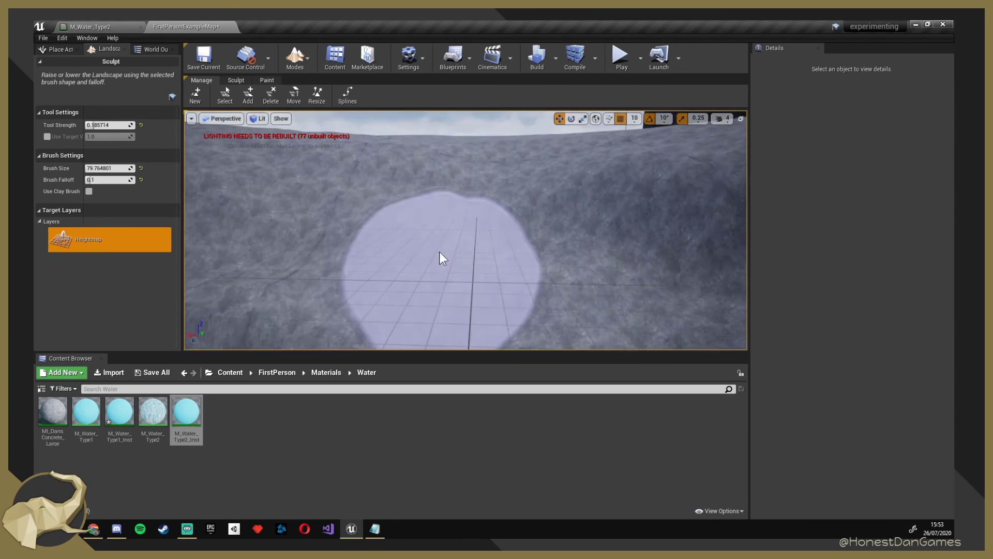
right_drag(442, 259, 268, 241)
mouse_move(525, 275)
right_down()
mouse_move(549, 243)
mouse_move(524, 274)
right_up()
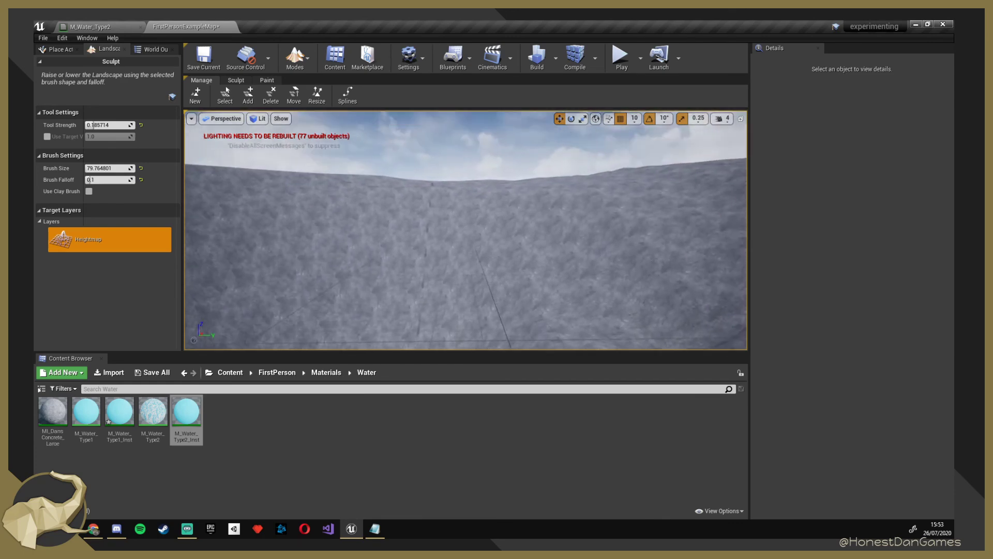
mouse_move(537, 233)
shift+mouse_down()
mouse_move(414, 191)
mouse_move(280, 229)
shift+mouse_up()
Examine the deepened pond's water from low and high viewpoints around the level.
right_drag(383, 275, 386, 305)
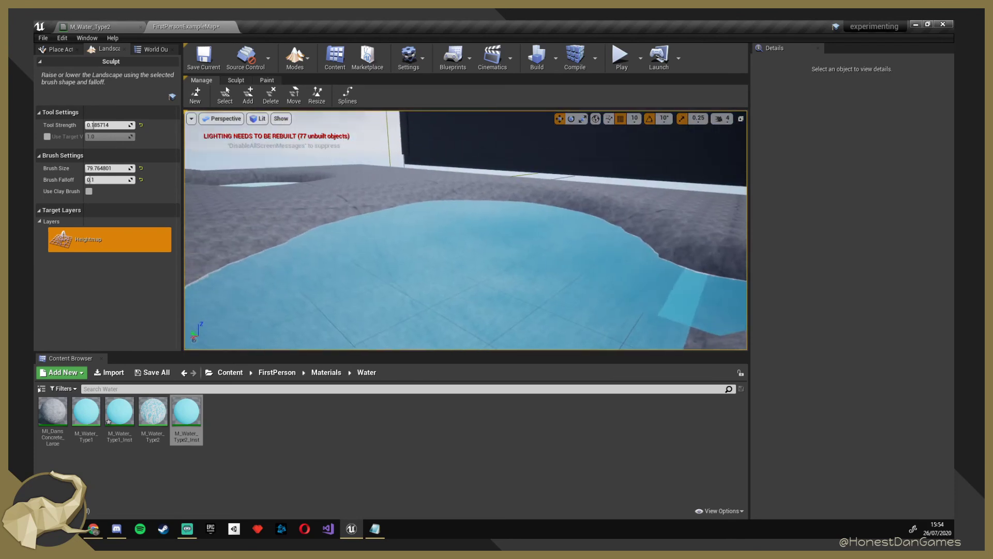
mouse_move(466, 230)
right_down()
mouse_move(393, 230)
mouse_move(548, 243)
mouse_move(398, 222)
mouse_move(496, 264)
mouse_move(492, 243)
mouse_move(466, 223)
mouse_move(476, 258)
mouse_move(456, 279)
mouse_move(450, 234)
right_up()
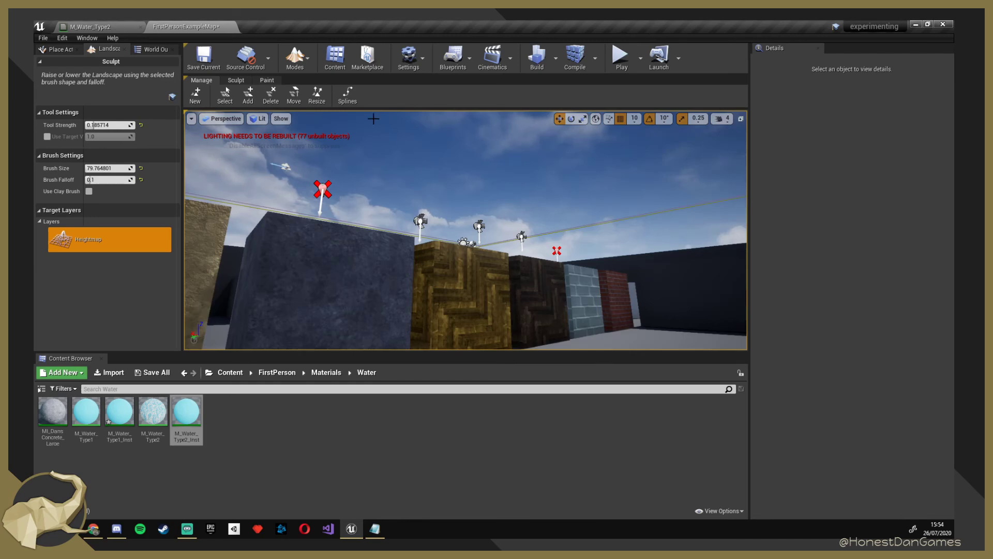
right_drag(373, 119, 188, 223)
key(w)
key(w)
right_drag(445, 290, 446, 293)
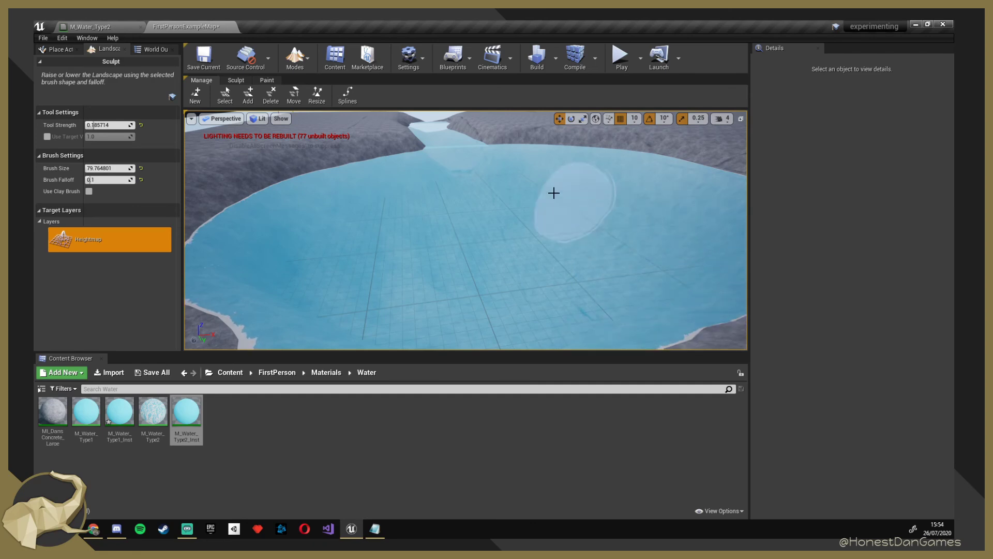
Try playing the level from the character's current position in the arena, and stop the session.
click(619, 58)
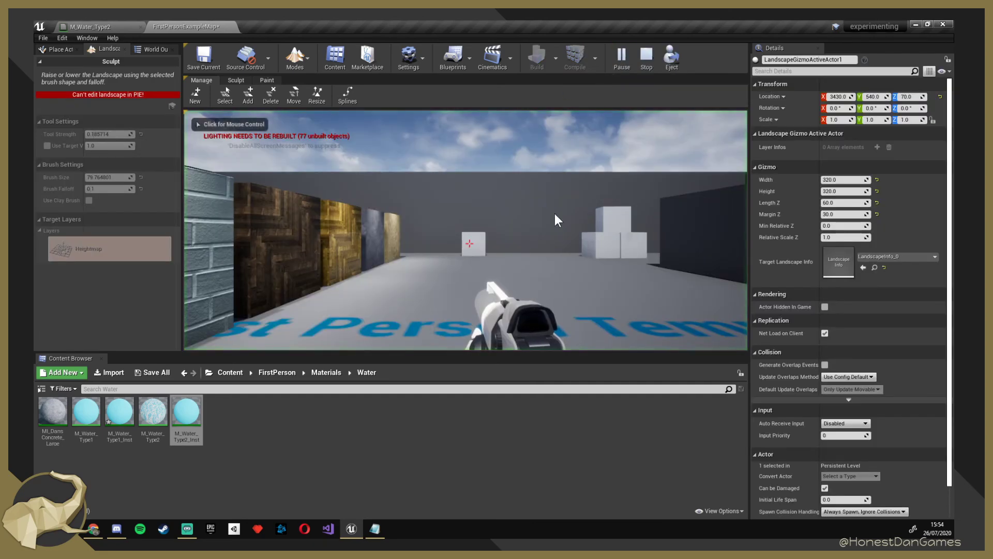
click(555, 213)
key(w)
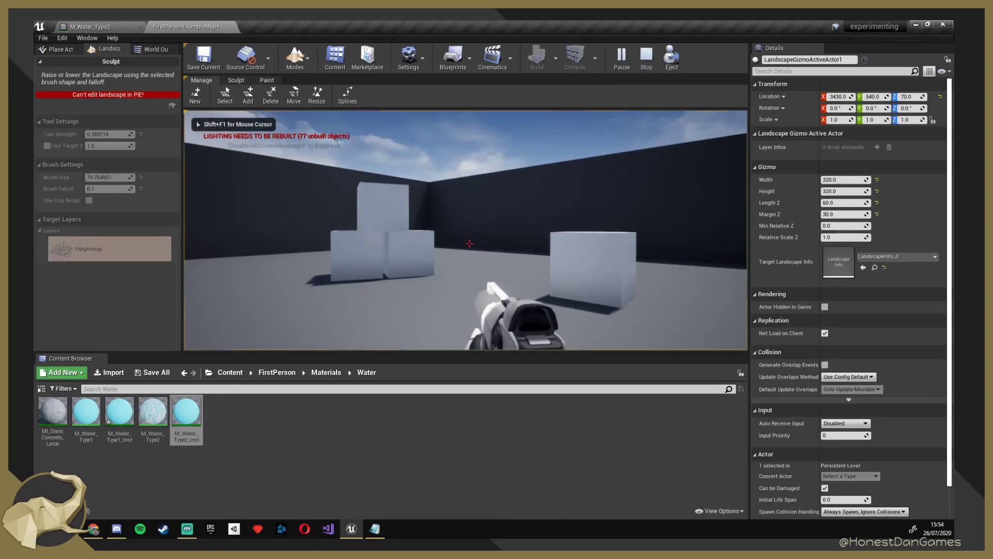
key(Escape)
right_drag(605, 213, 465, 311)
click(627, 57)
Return to Select mode, move the first-person character along X to 2949 beside the pond, and rotate it 120° about Z.
right_drag(587, 194, 471, 263)
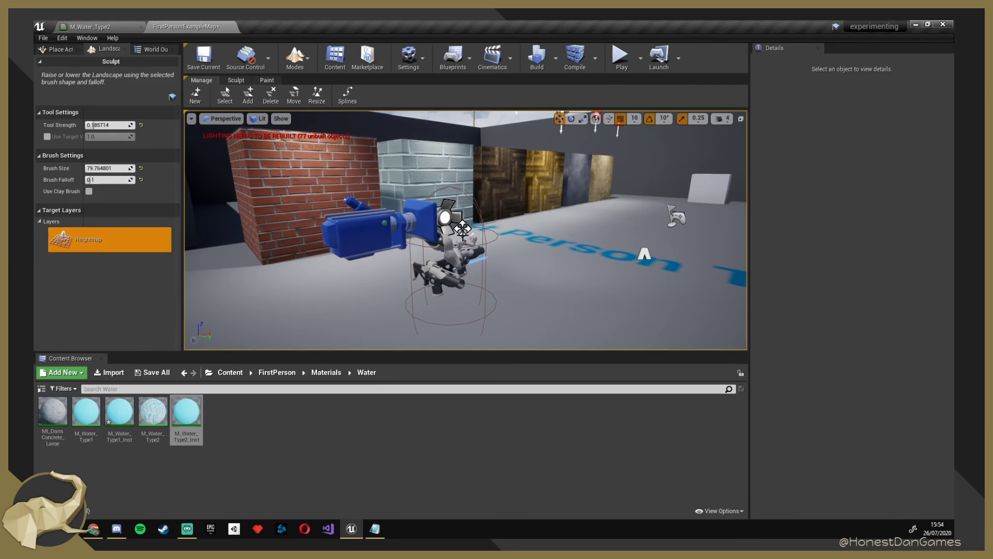
right_drag(463, 229, 469, 288)
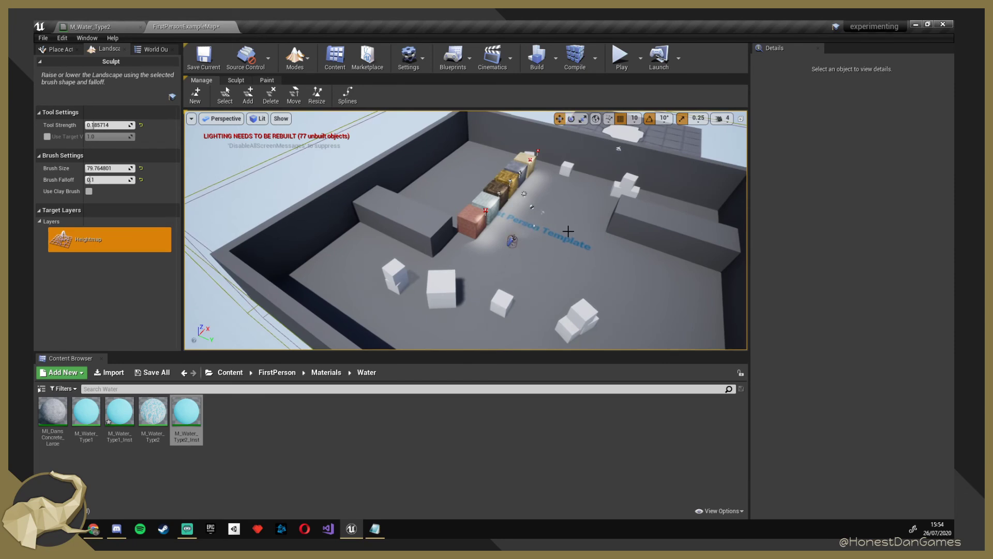
right_drag(568, 231, 481, 230)
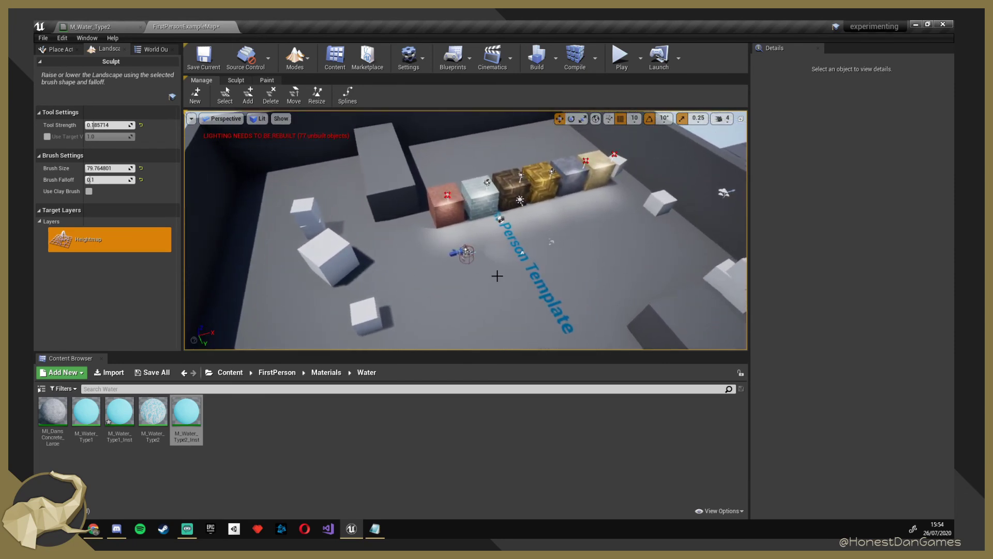
click(294, 57)
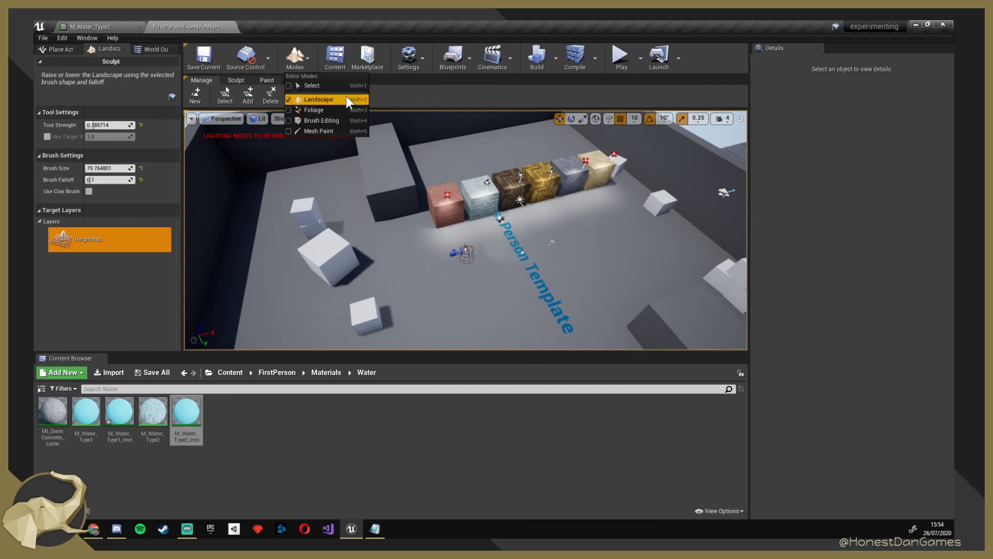
click(315, 87)
click(470, 240)
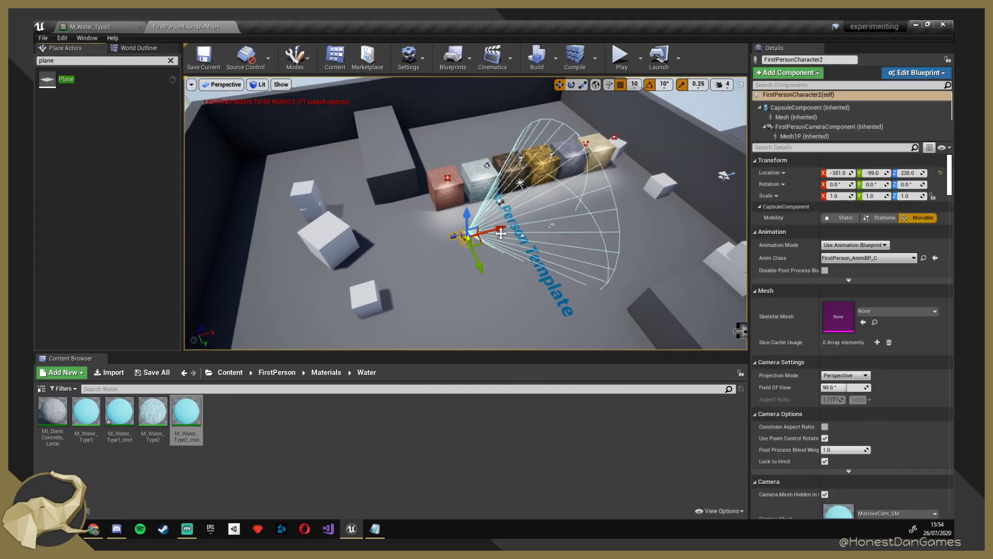
right_drag(470, 240, 404, 170)
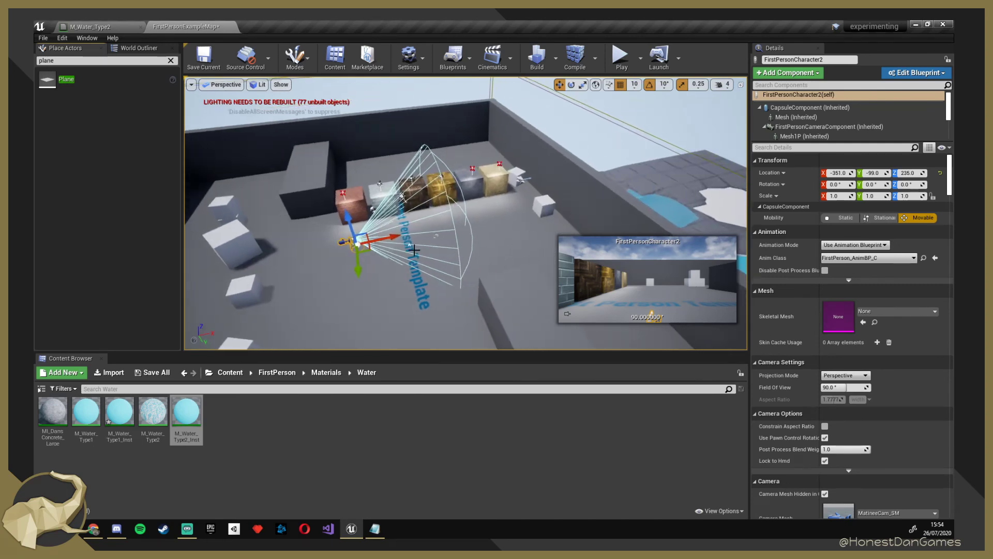
drag(389, 236, 725, 209)
key(e)
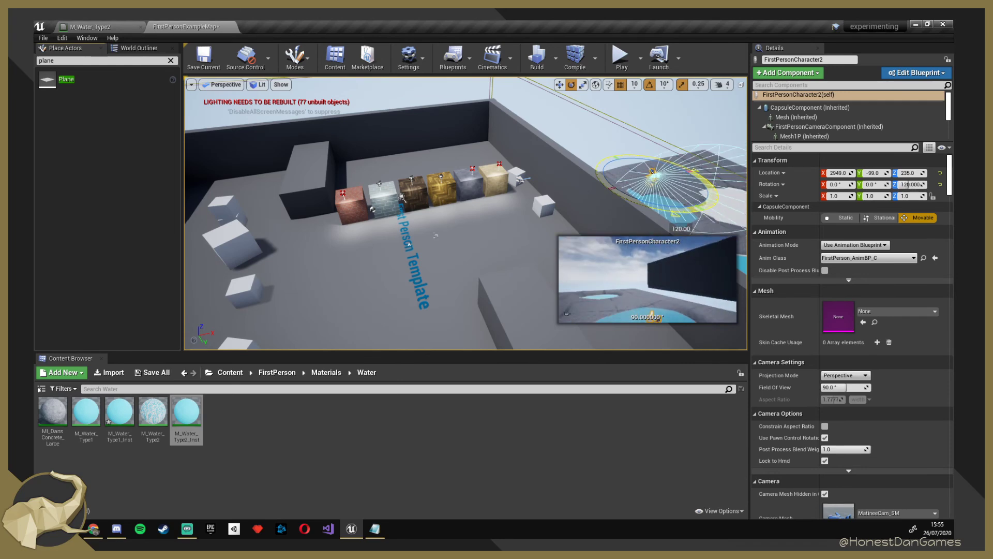
Play the level from the pond-side character, examine the water at low and steep angles while shooting into it, and stop the session.
click(620, 54)
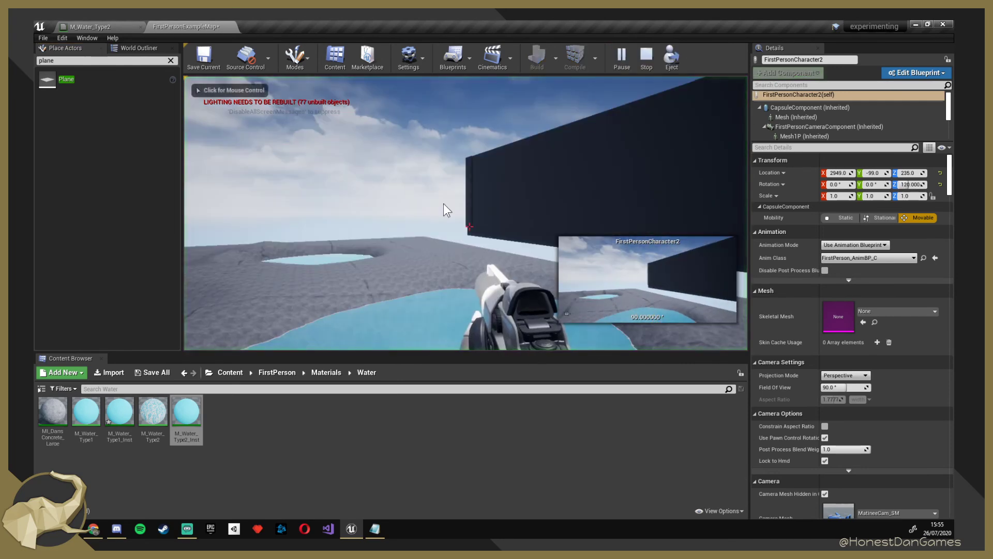
click(443, 210)
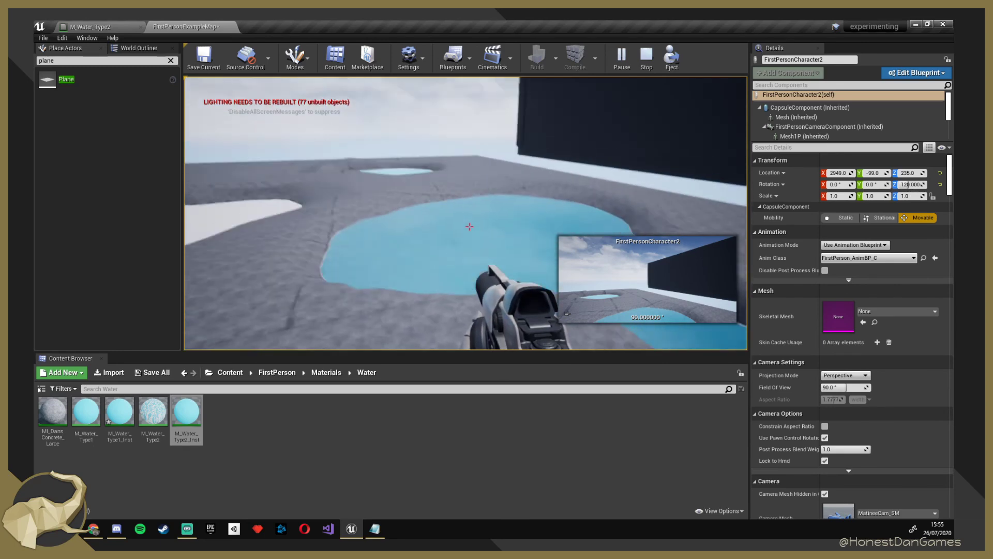
key(alt+Tab)
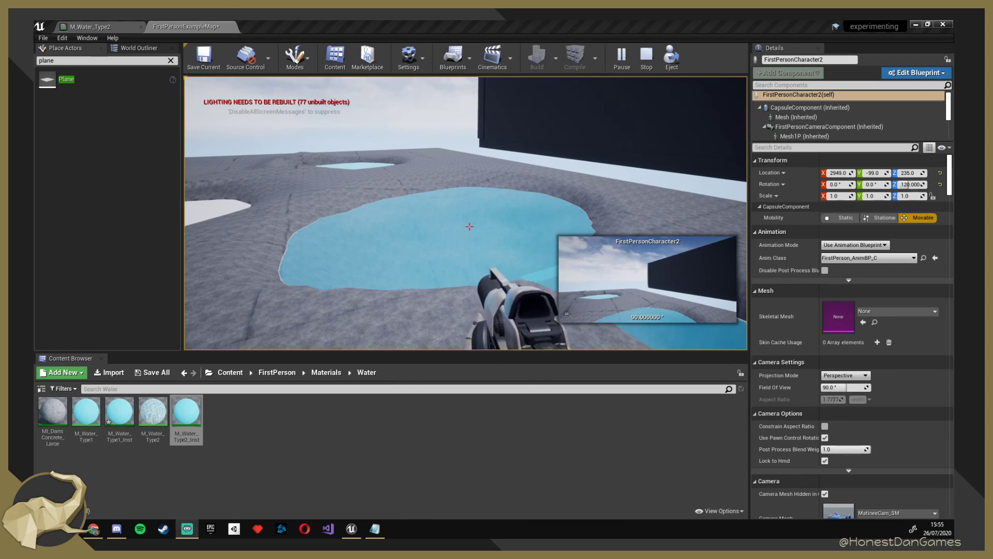
click(514, 290)
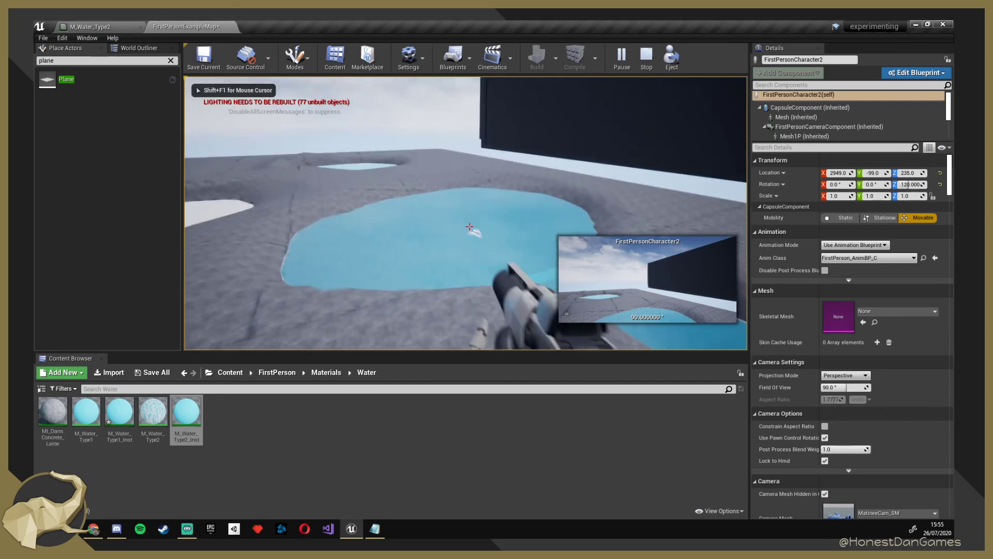
key(w)
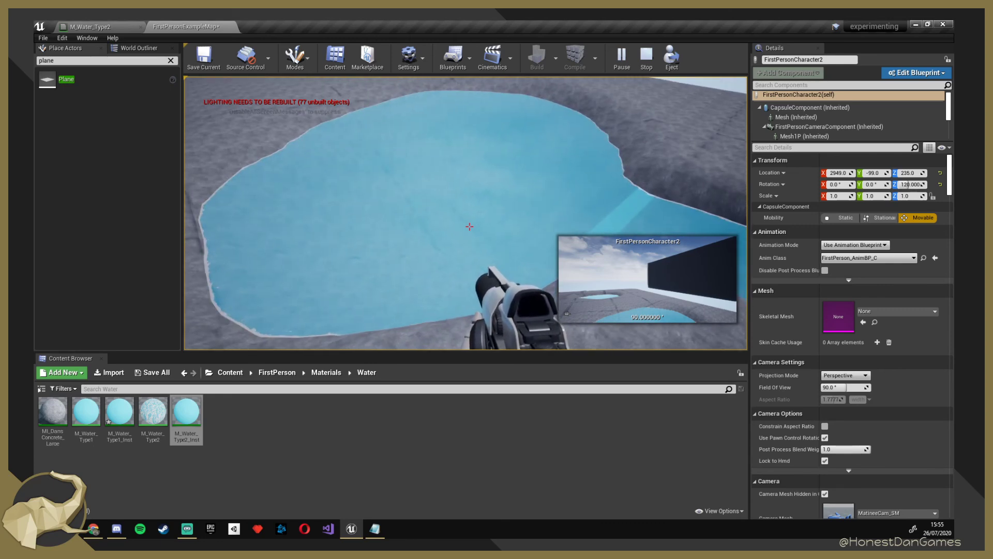
key(Escape)
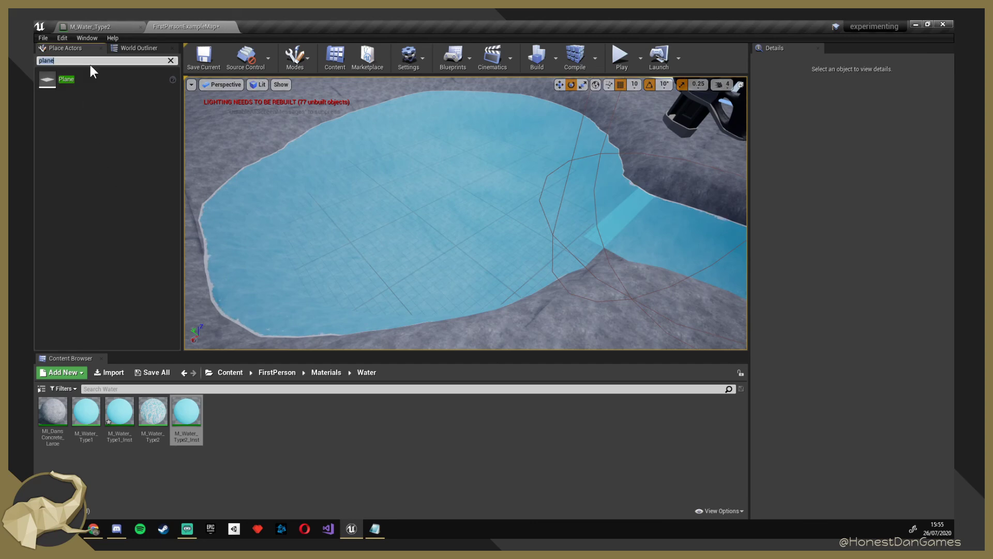
Find the Sphere actor and place one in the pond, half-submerged, at X 2980, Y 190, Z 60.
click(131, 48)
click(69, 50)
text(sphe)
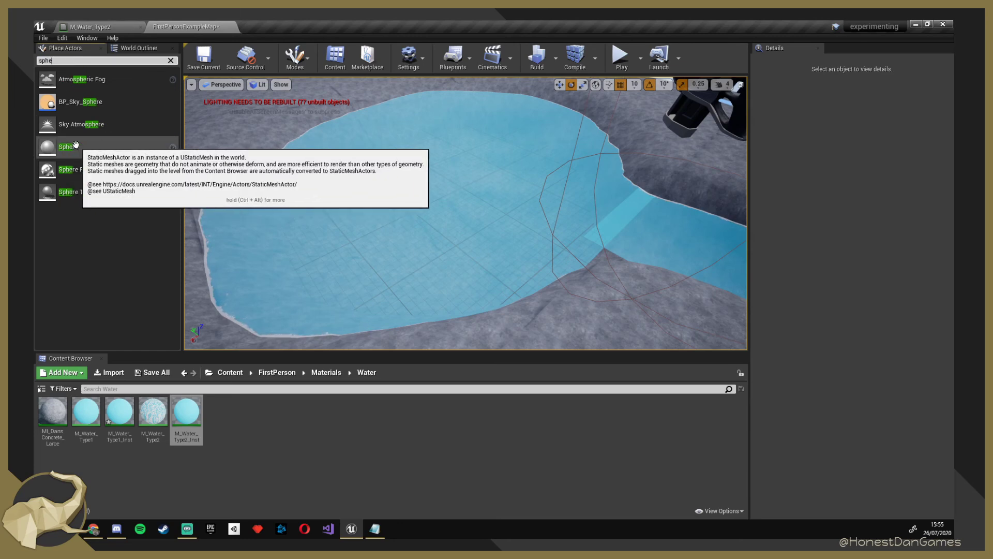
drag(68, 147, 354, 202)
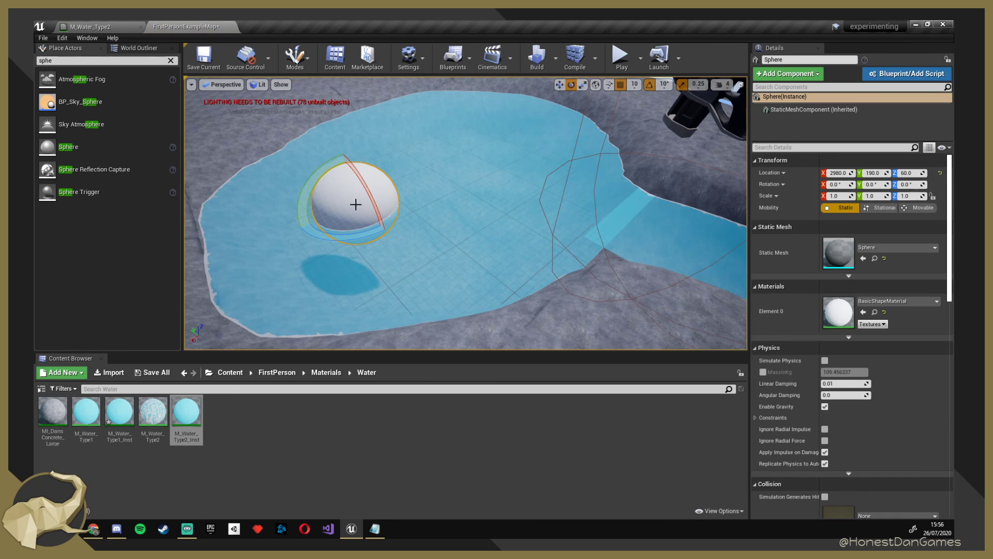
Duplicate the half-submerged sphere and sink the copy toward the pond bed beside it.
key(ctrl+w)
key(w)
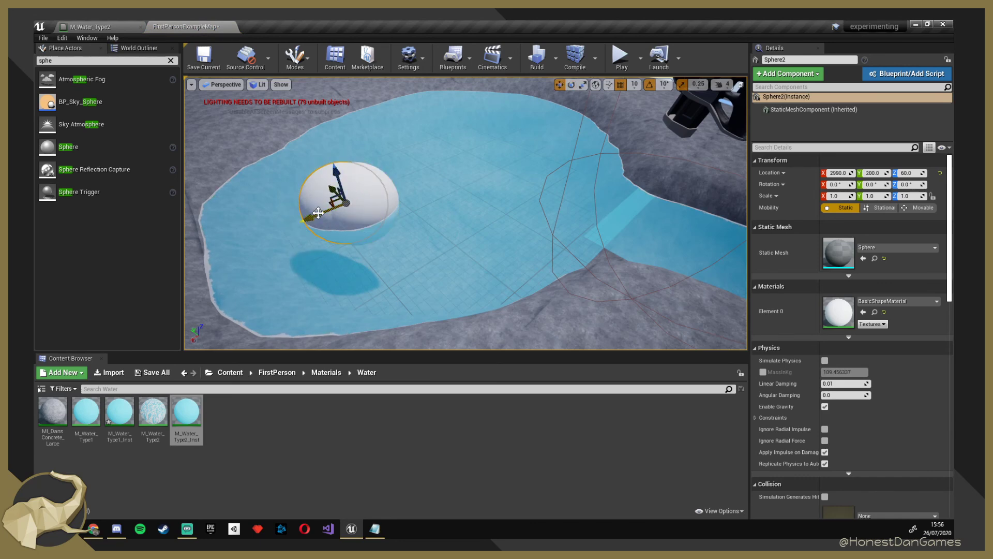
drag(308, 217, 383, 189)
drag(414, 147, 395, 234)
Duplicate the submerged sphere, place the copy at X 2890, Y 280, Z -140, and scale it uniformly to 0.5.
key(ctrl+w)
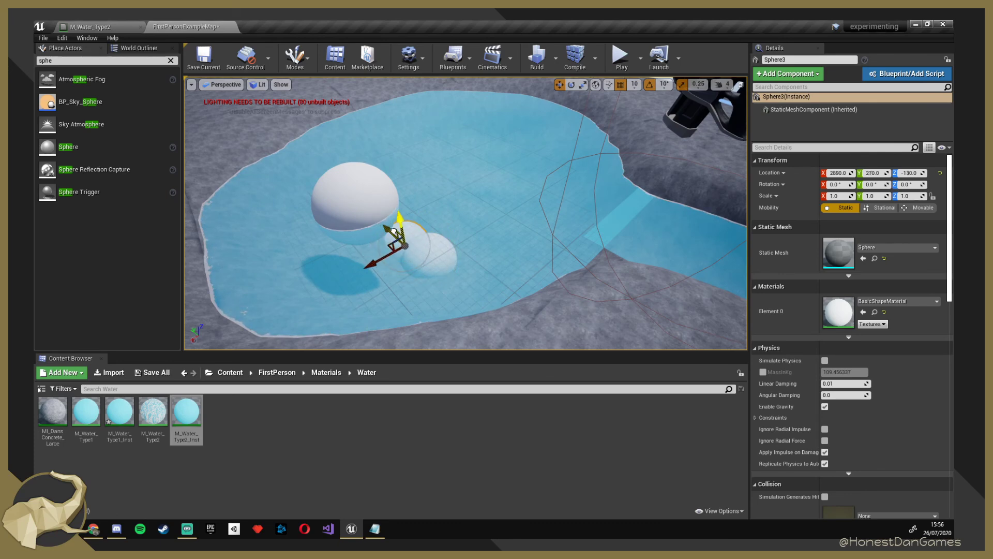
key(e)
key(r)
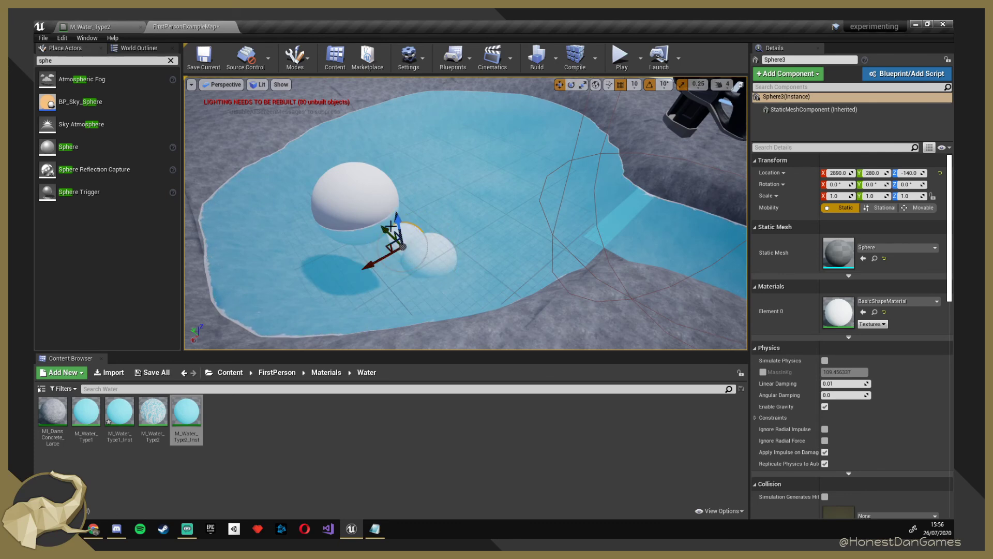
drag(393, 234, 401, 252)
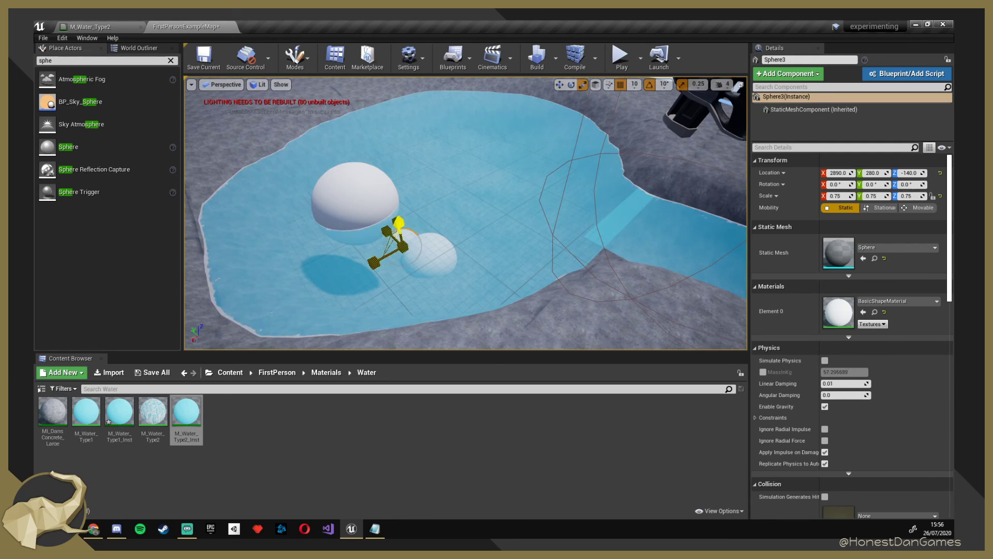
Duplicate the half-size sphere and move the copy along X to 2840, keeping it on the pond bed.
key(w)
key(ctrl+w)
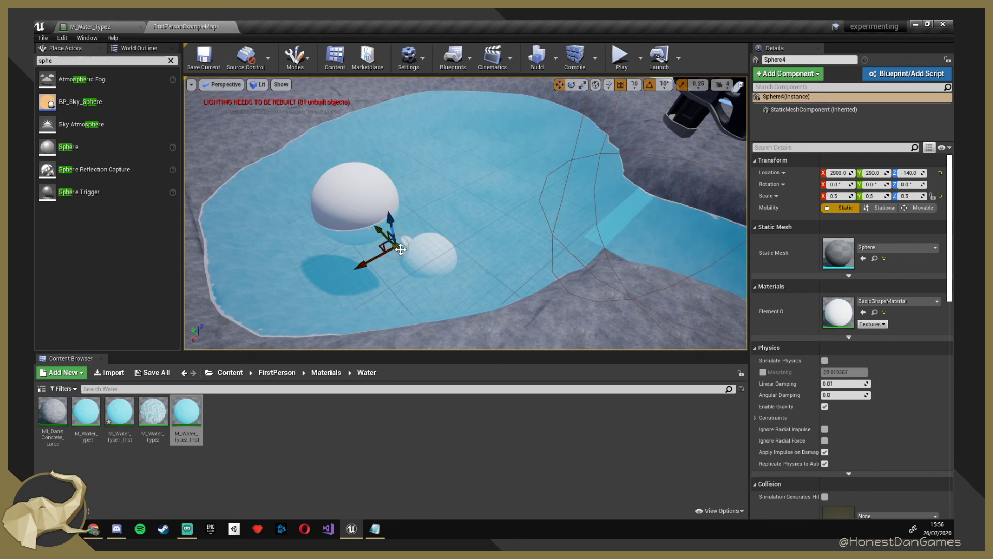
mouse_move(395, 247)
mouse_down()
mouse_move(380, 256)
mouse_move(404, 250)
mouse_up()
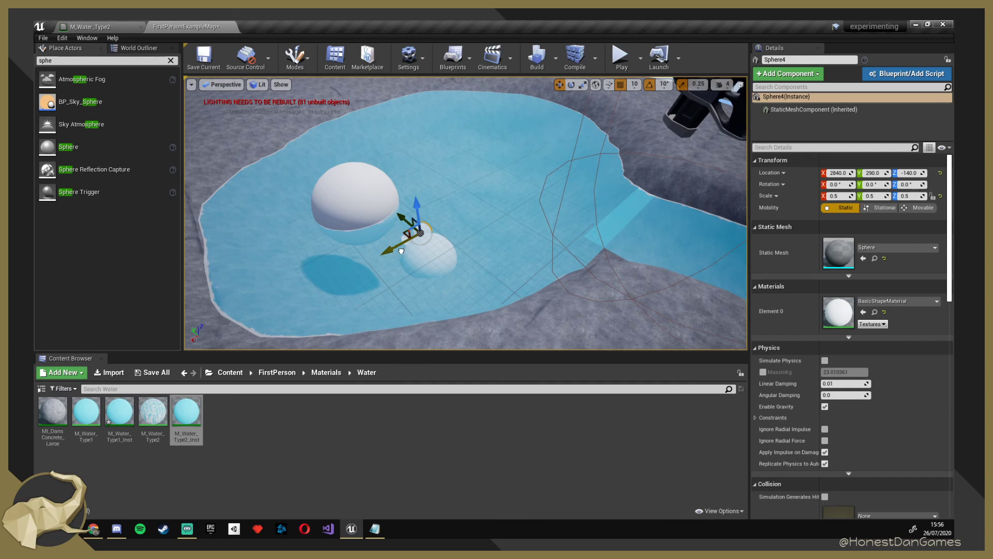
Gather both half-size spheres against the larger submerged sphere, with the newest one at Y 240.
right_drag(459, 242, 349, 256)
drag(540, 254, 481, 267)
click(481, 213)
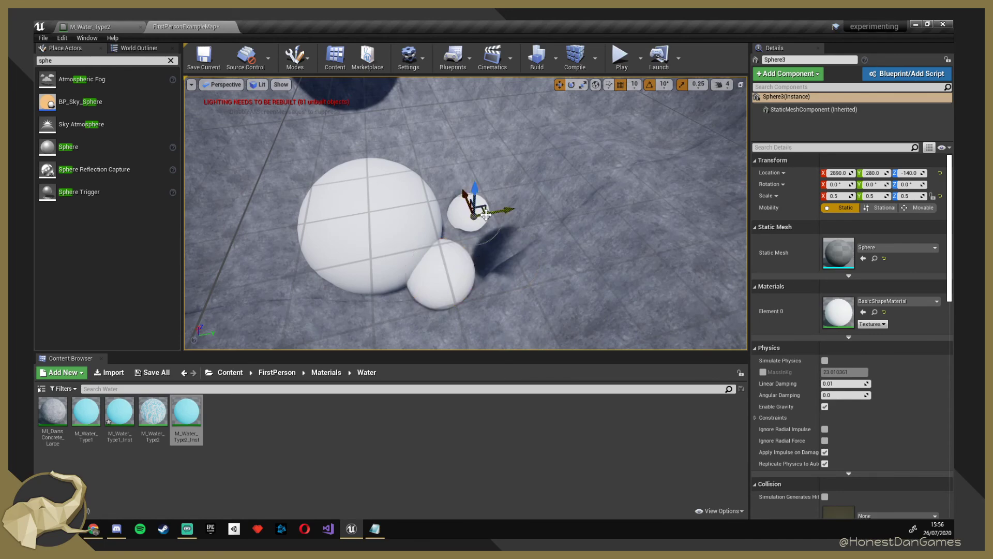
drag(468, 197, 490, 228)
click(527, 215)
right_drag(527, 215, 403, 243)
click(493, 272)
click(446, 262)
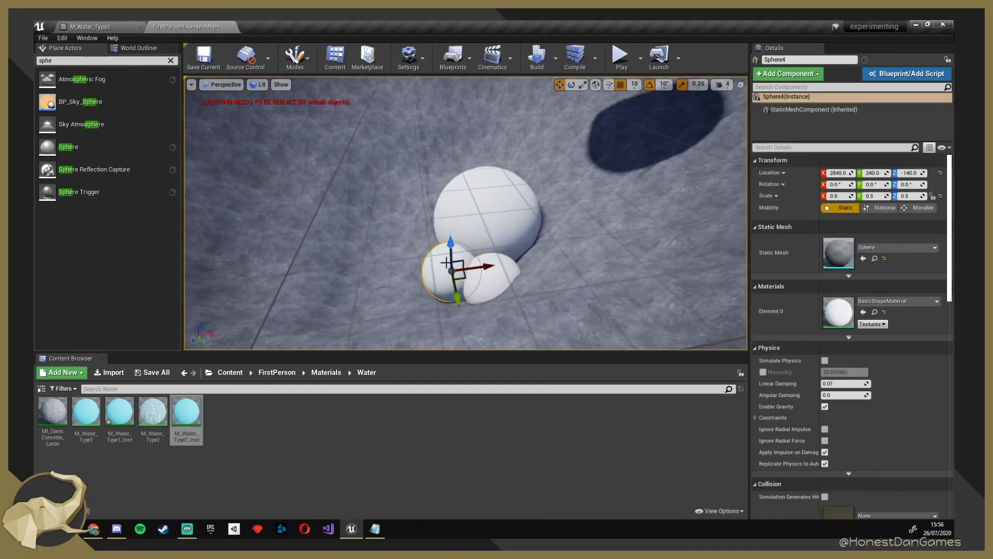
Scale the newest small sphere uniformly to 0.75, and select the pond's water plane to examine the submerged spheres through it.
key(e)
key(w)
key(r)
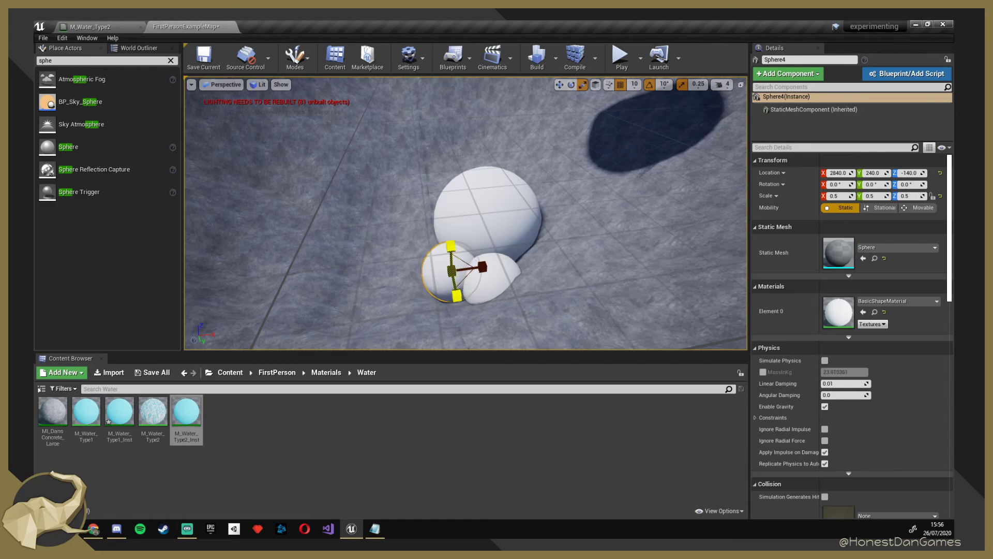
click(454, 271)
click(454, 270)
mouse_move(454, 270)
alt+mouse_down()
mouse_move(558, 223)
mouse_move(439, 270)
alt+mouse_up()
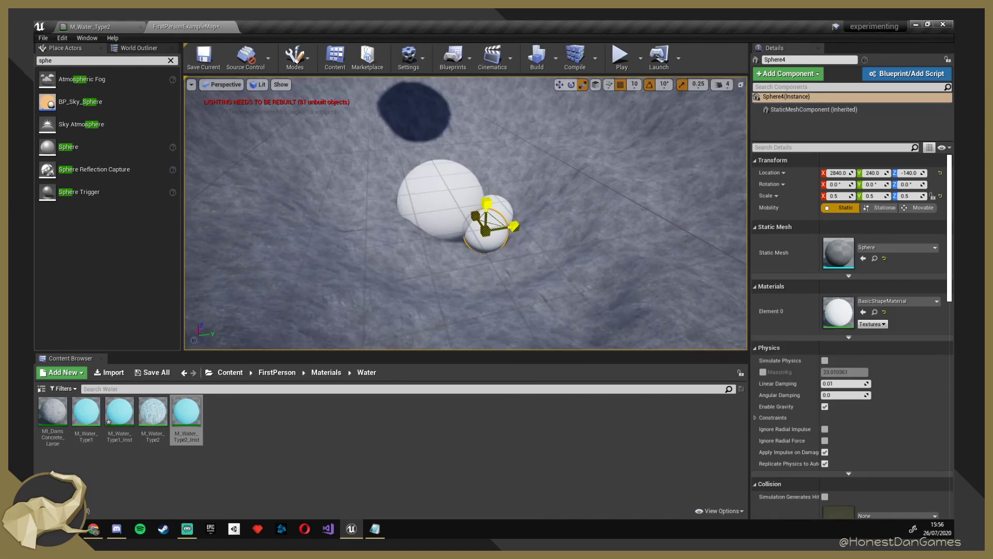
drag(485, 227, 490, 228)
scroll(484, 232, down, 2)
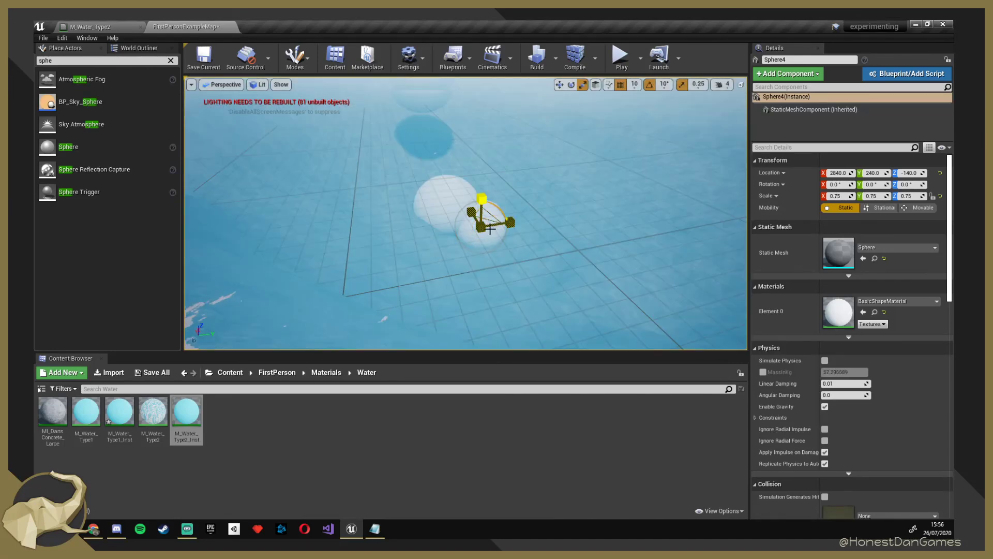
click(581, 217)
mouse_move(581, 217)
right_down()
mouse_move(517, 227)
mouse_move(486, 274)
mouse_move(478, 207)
mouse_move(470, 227)
mouse_move(468, 217)
mouse_move(466, 150)
mouse_move(579, 219)
right_up()
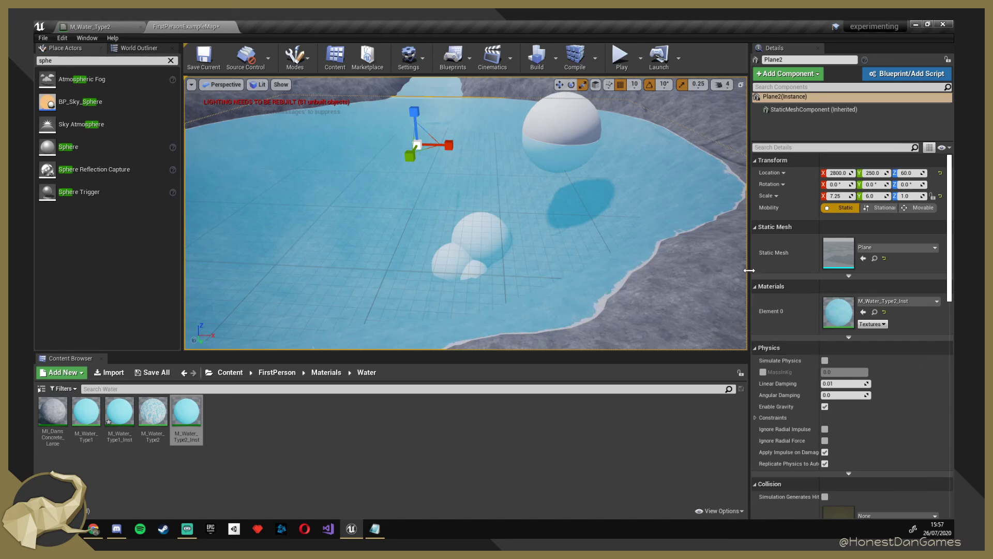
Review M_Water_Type2's main node settings, including material domain, blend mode, shading model and translucency lighting mode, along with the graph.
click(86, 25)
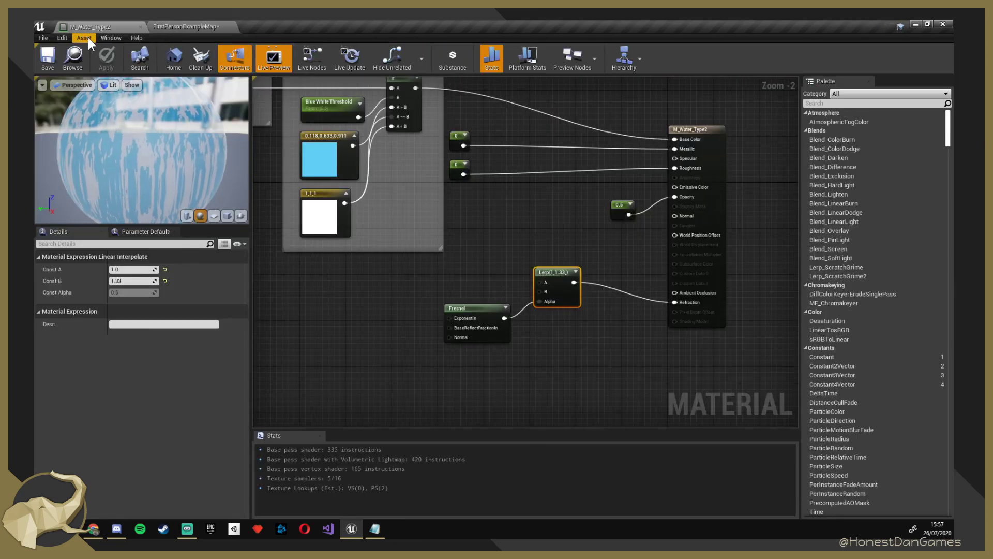
click(689, 131)
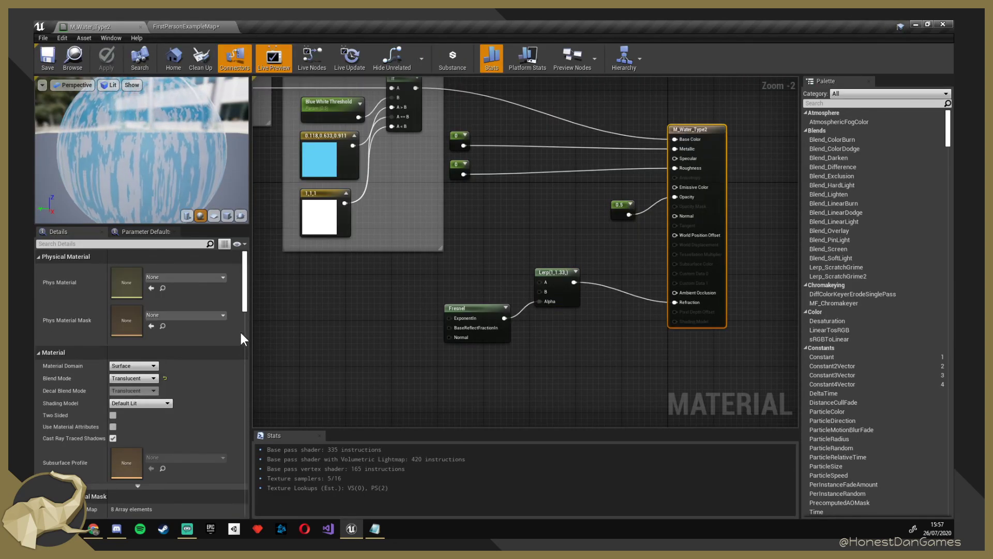
click(149, 367)
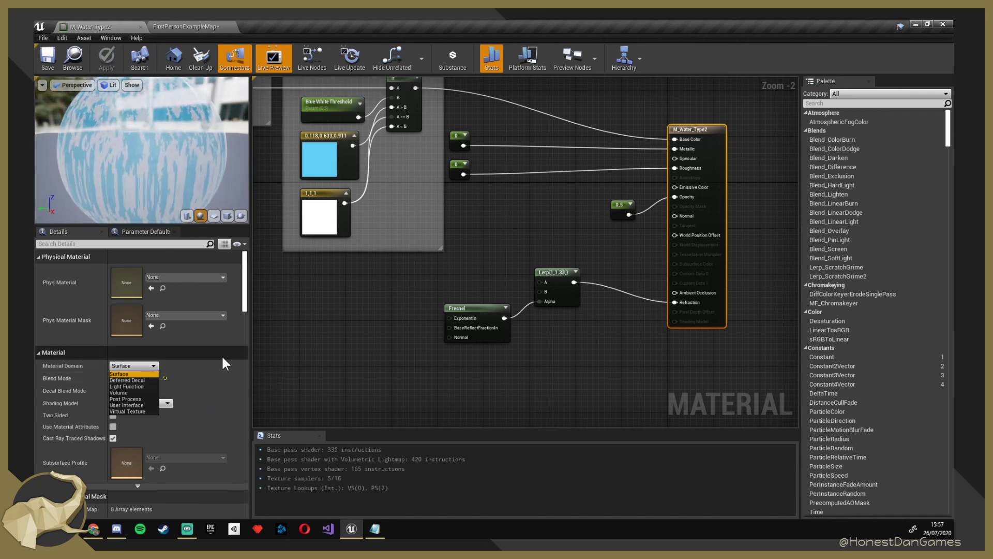
click(355, 372)
click(354, 379)
scroll(202, 402, down, 2)
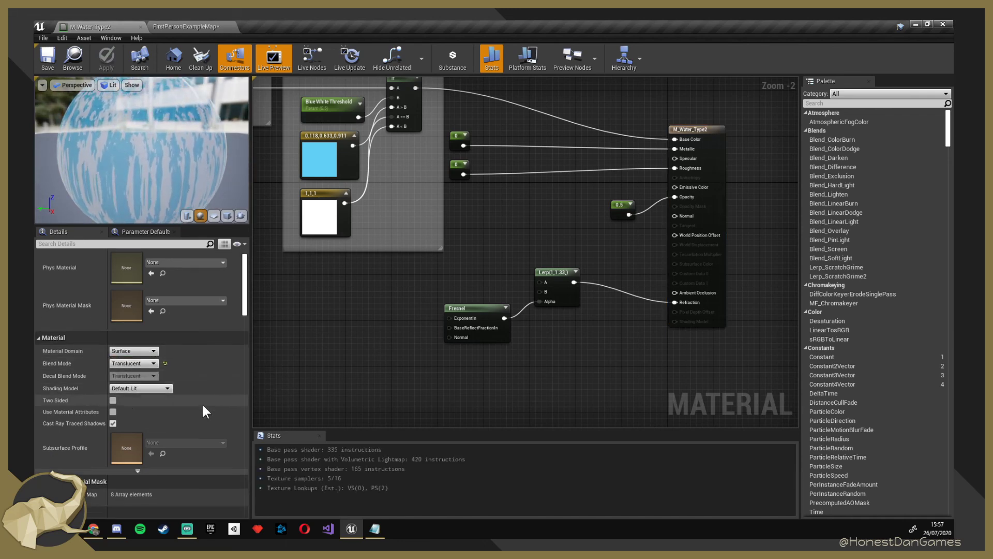
scroll(225, 471, down, 5)
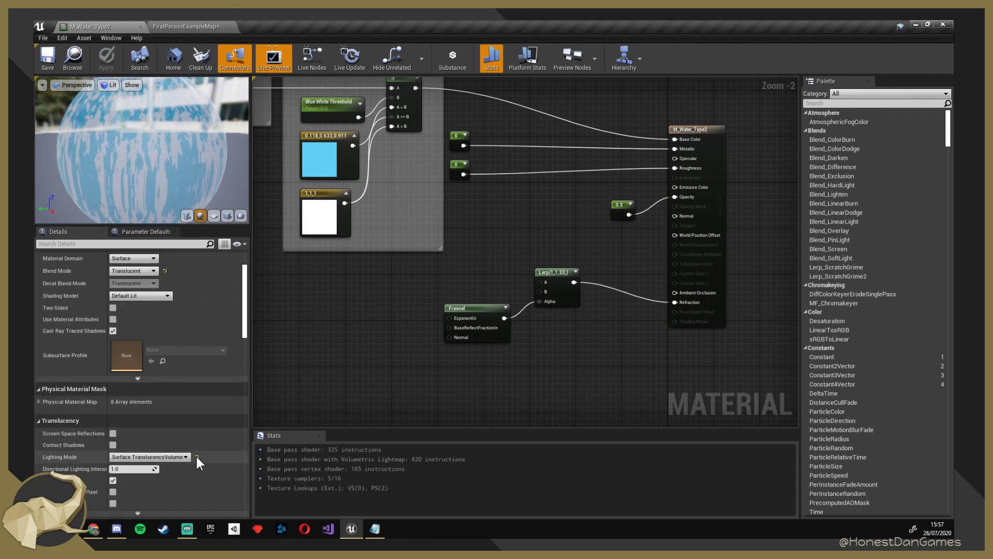
scroll(207, 455, down, 4)
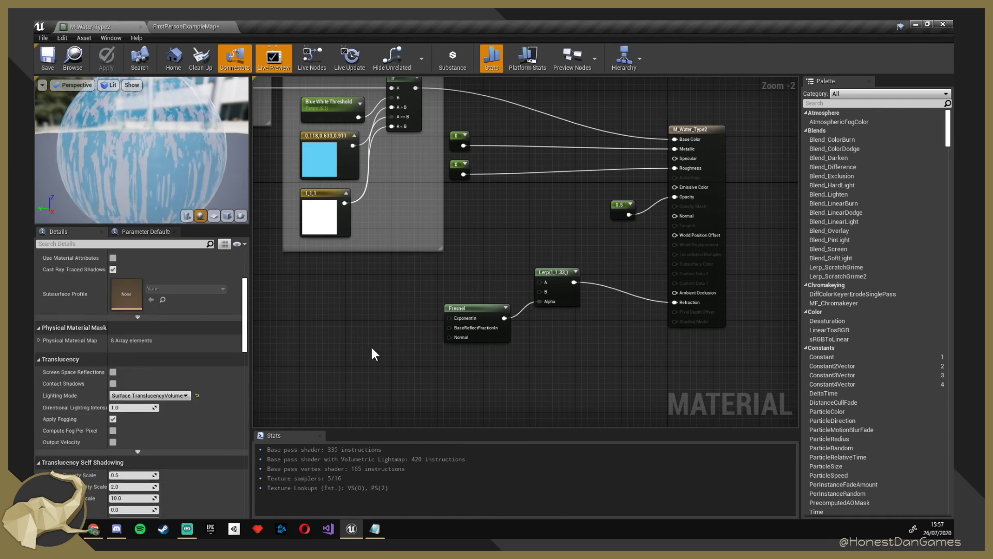
right_drag(435, 285, 381, 375)
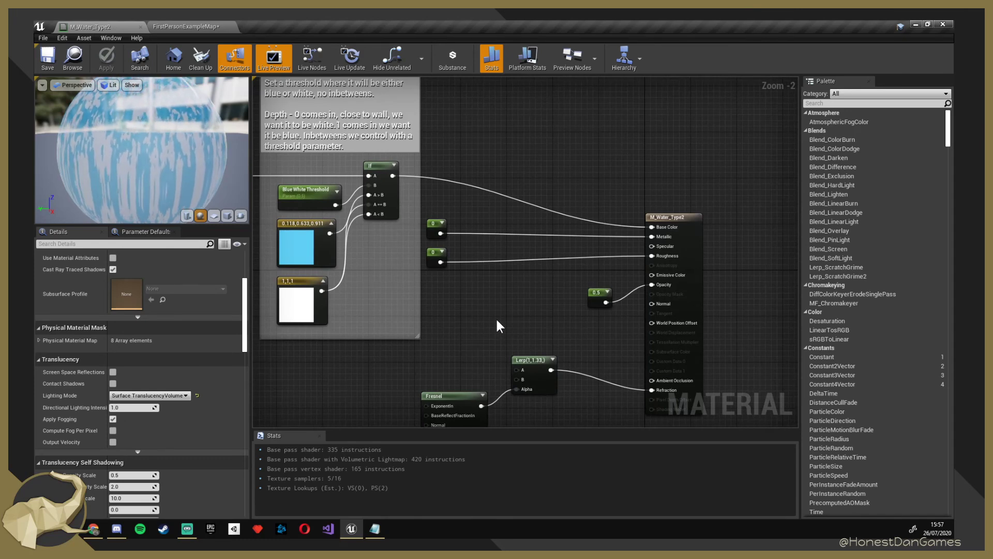
right_drag(496, 320, 497, 218)
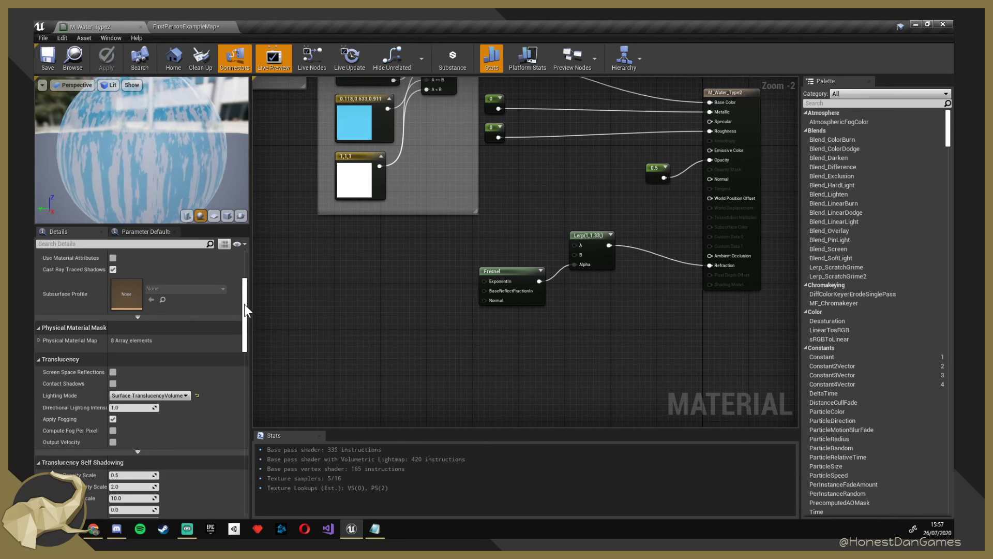
drag(244, 303, 262, 269)
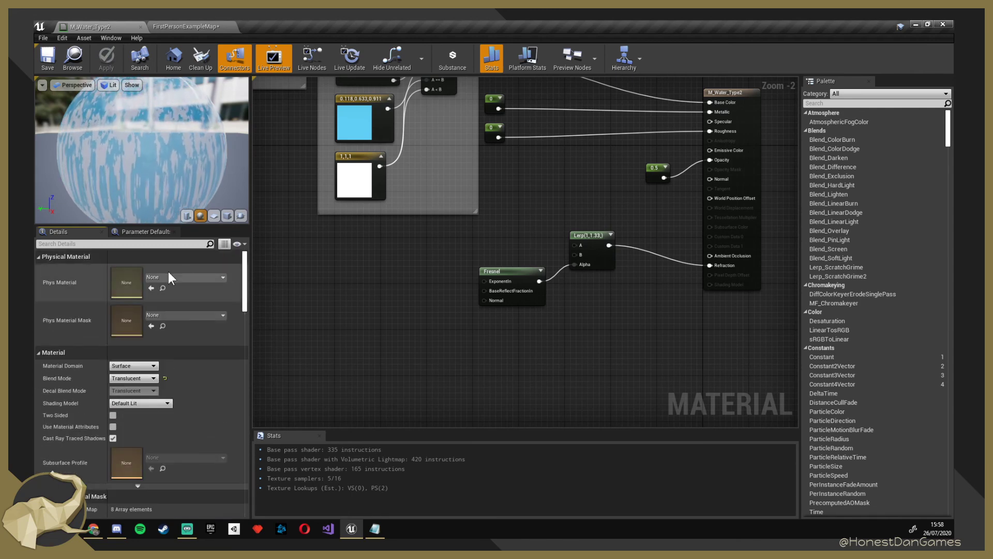
click(742, 96)
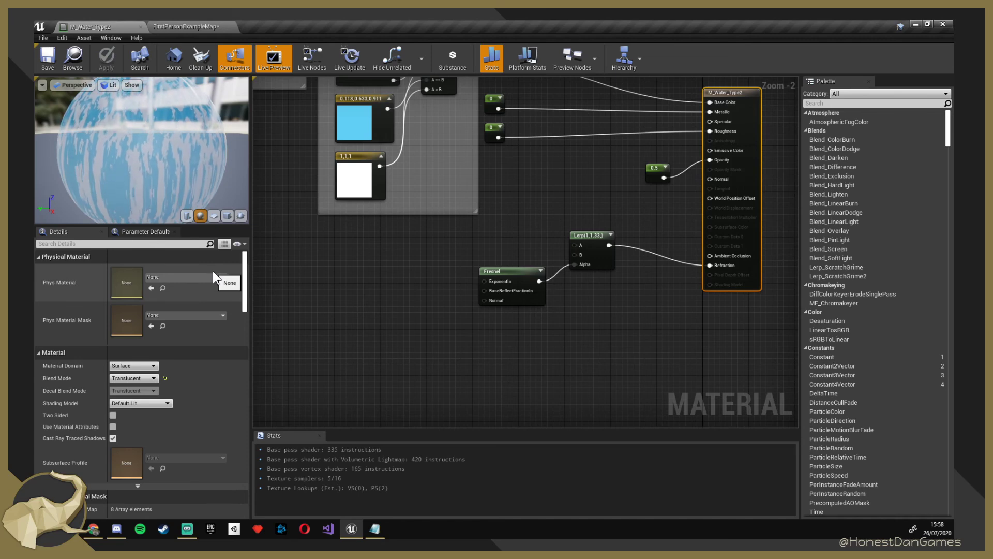
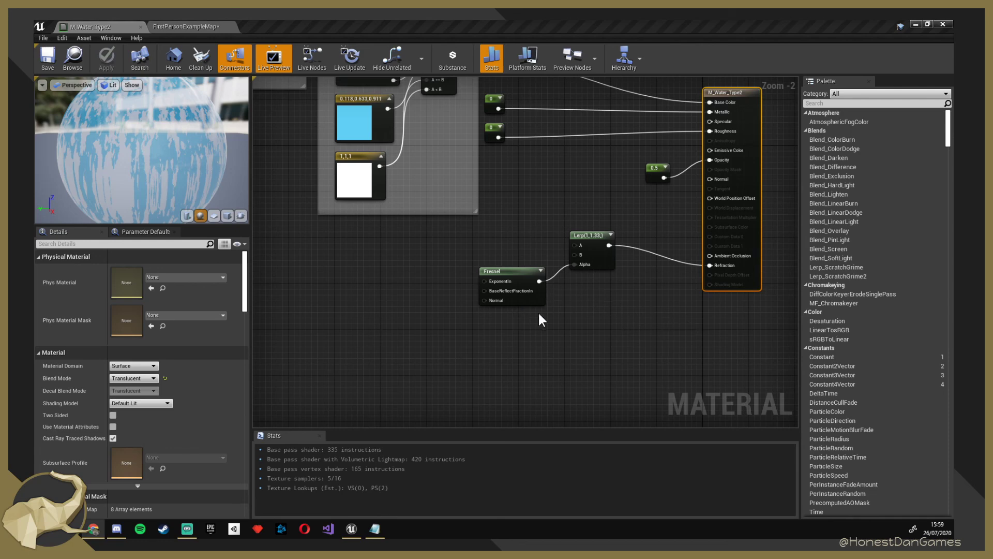
Add a Lerp node fed by the texture sample's red channel, connecting that channel to both its A and Alpha inputs.
right_drag(539, 319, 715, 301)
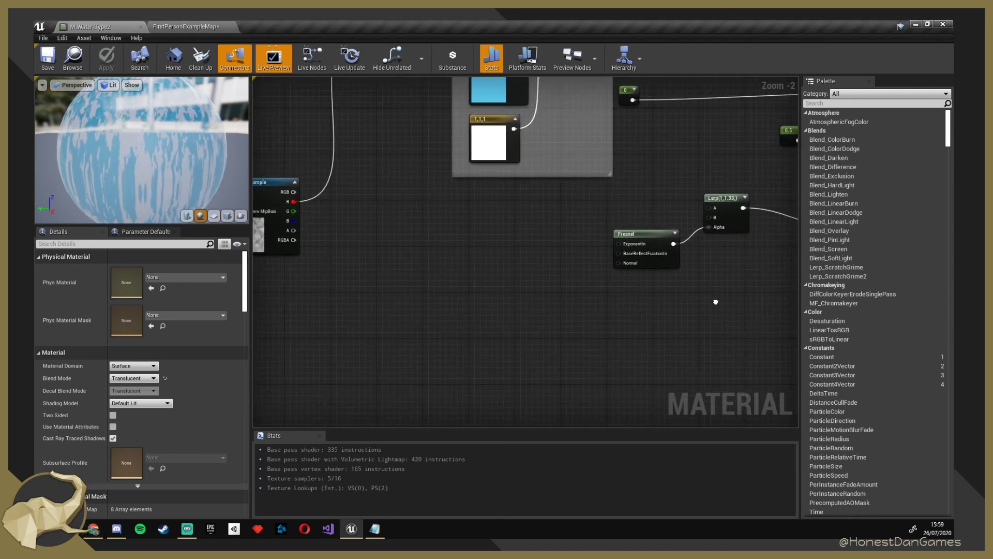
drag(293, 202, 442, 262)
text(Lerp)
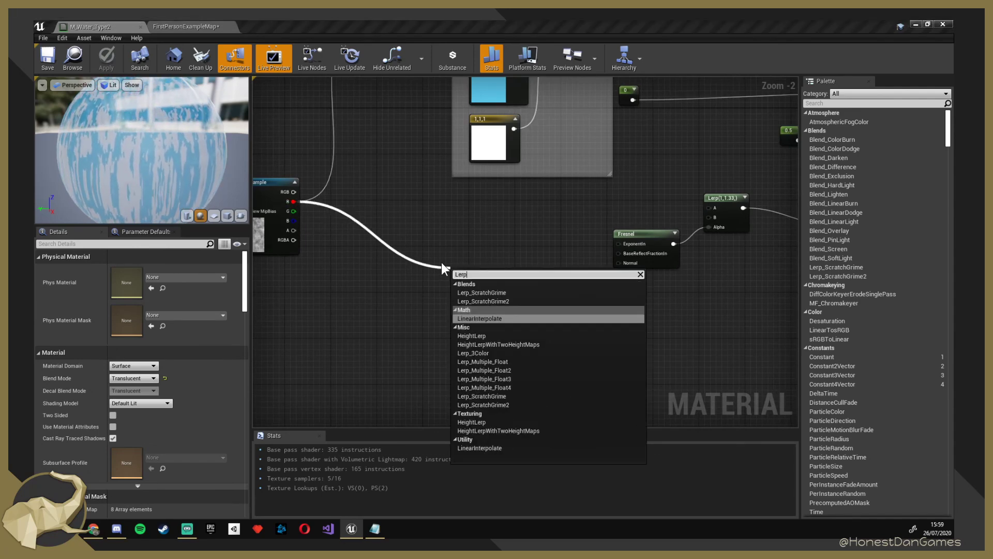
key(Return)
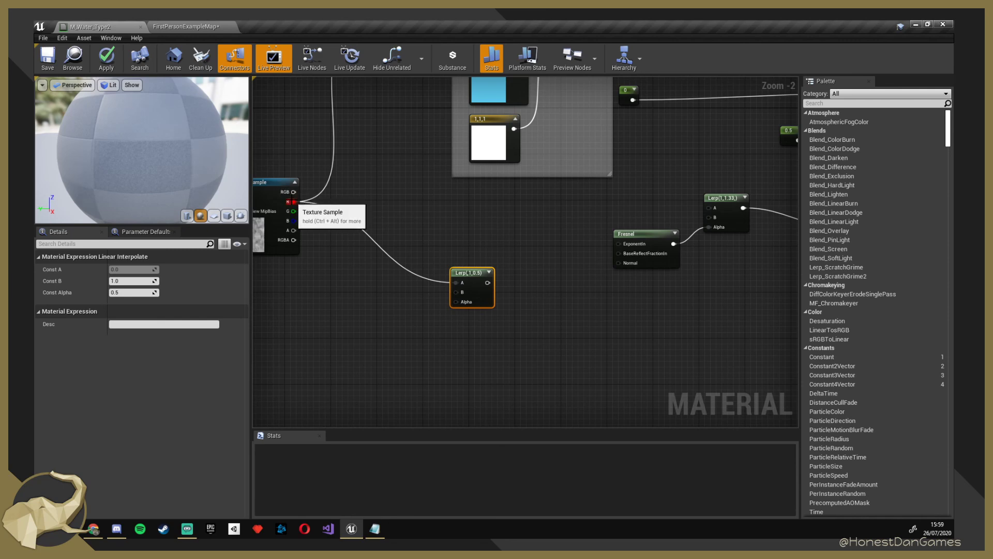
drag(291, 201, 456, 302)
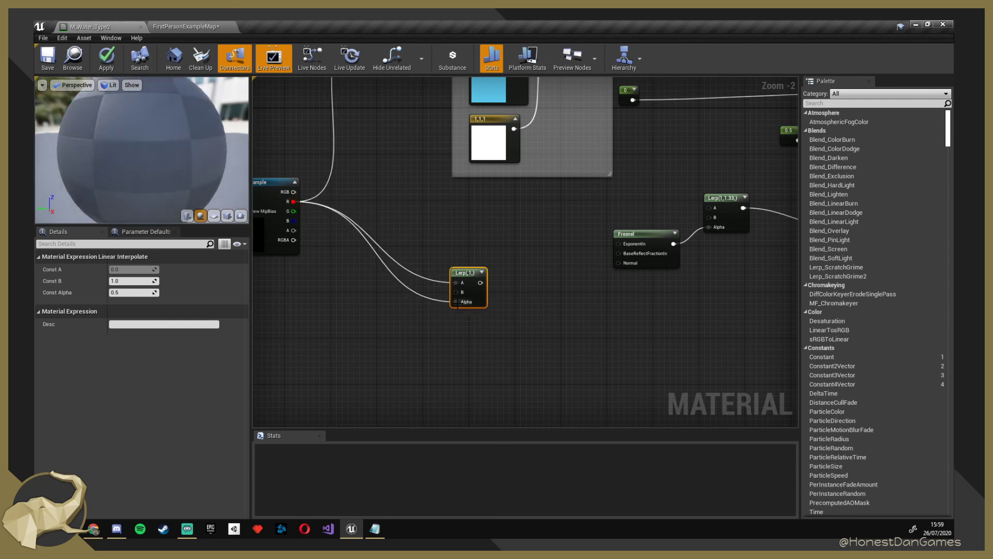
Replace the texture link into the new Lerp's A input with a scalar parameter named RefractionBoost, and space the two nodes apart.
alt+click(453, 283)
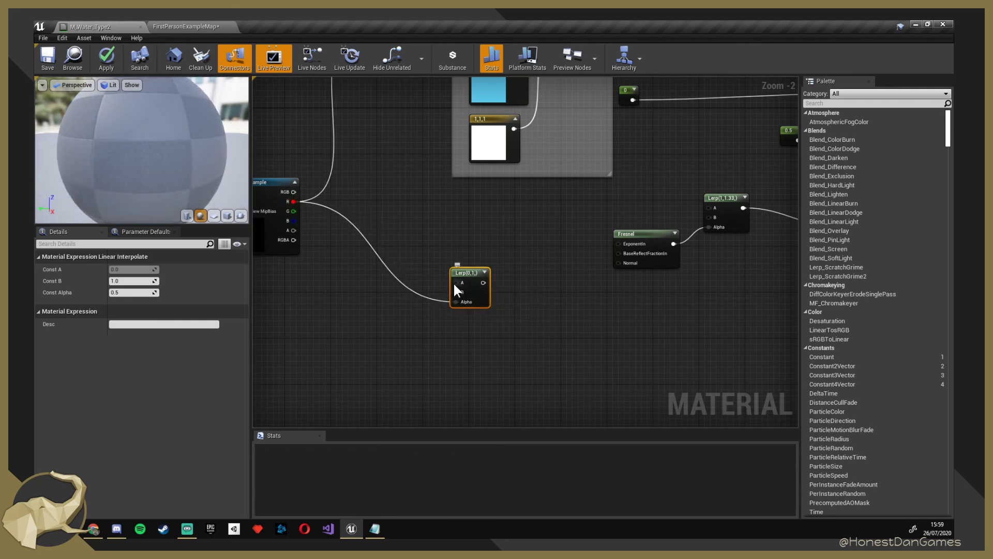
right_click(454, 283)
click(495, 305)
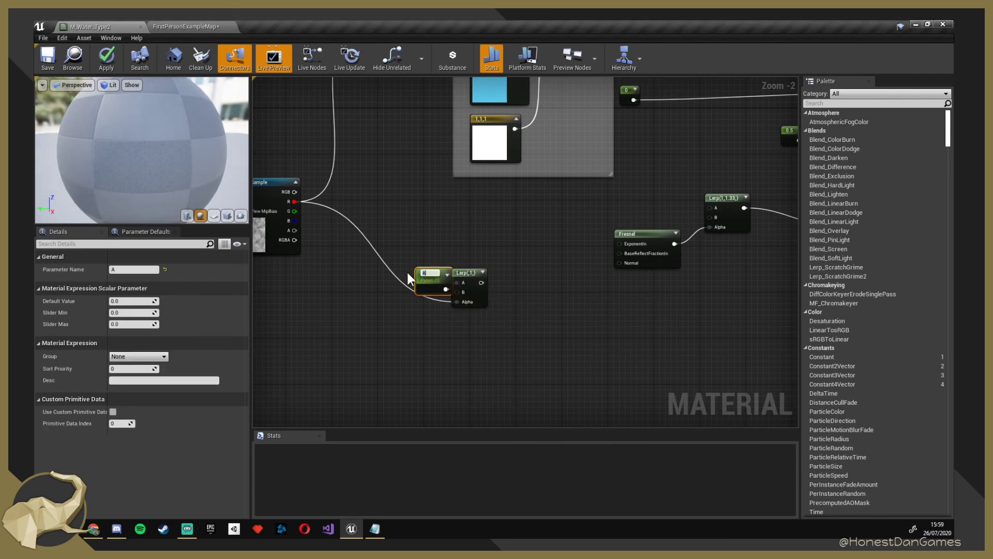
text(RefractionBoost)
key(Return)
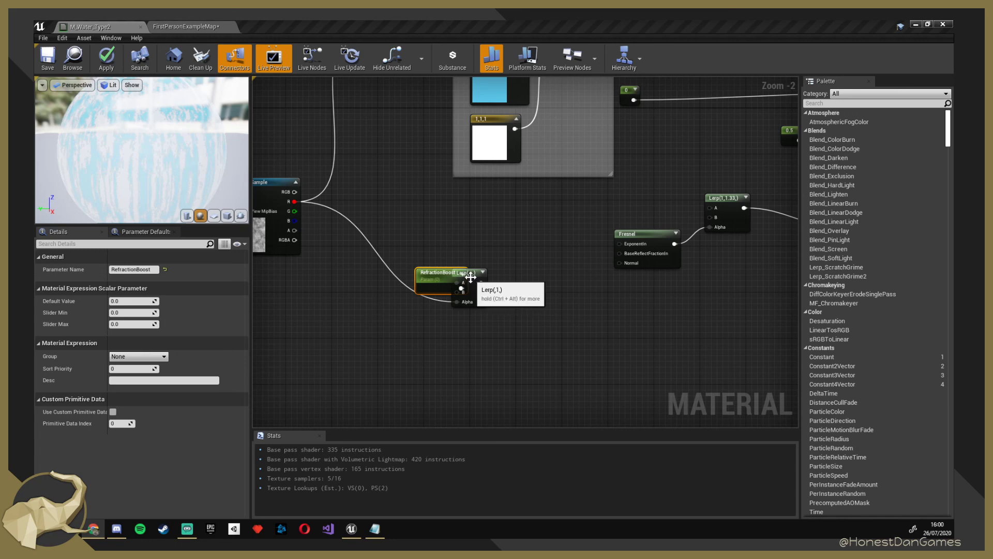
drag(457, 272, 532, 282)
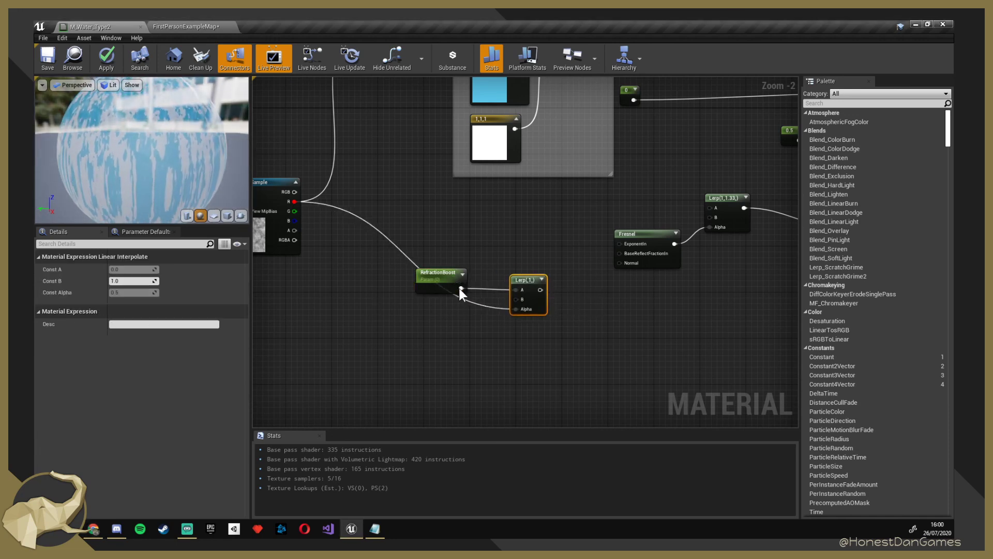
Set RefractionBoost's default value to 0.9 and connect the new Lerp's output to the A input of the Fresnel-driven refraction Lerp.
click(448, 284)
click(128, 300)
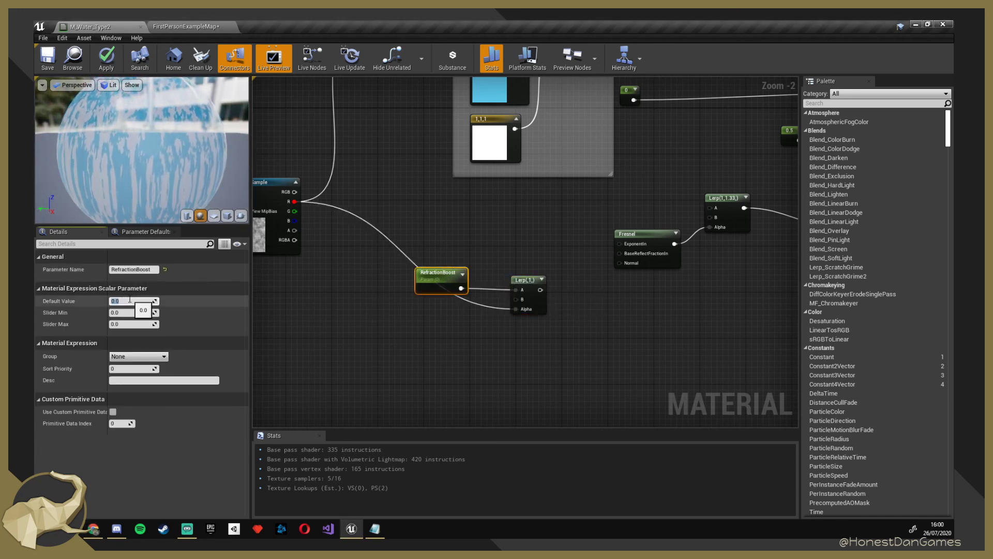
text(0.9)
key(Return)
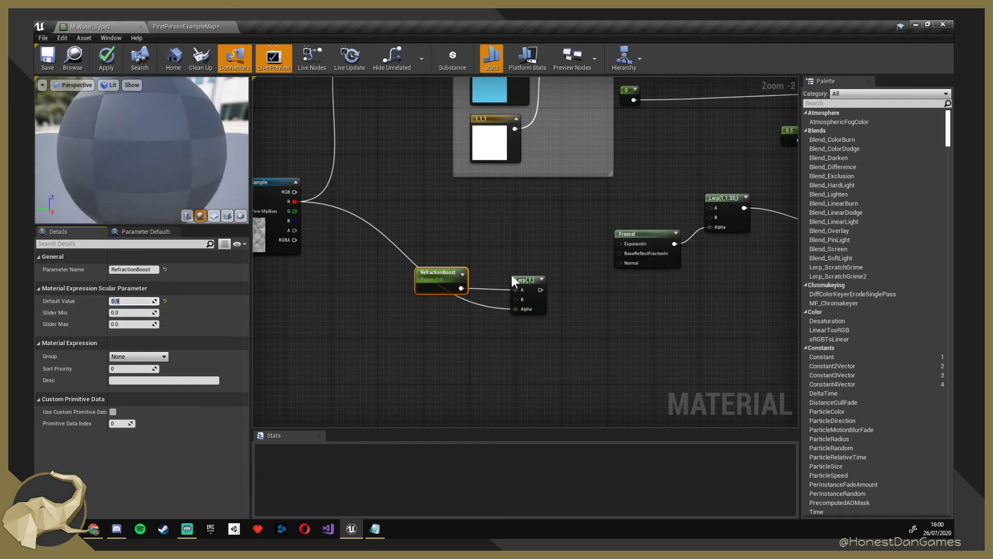
drag(541, 290, 716, 207)
drag(657, 238, 662, 277)
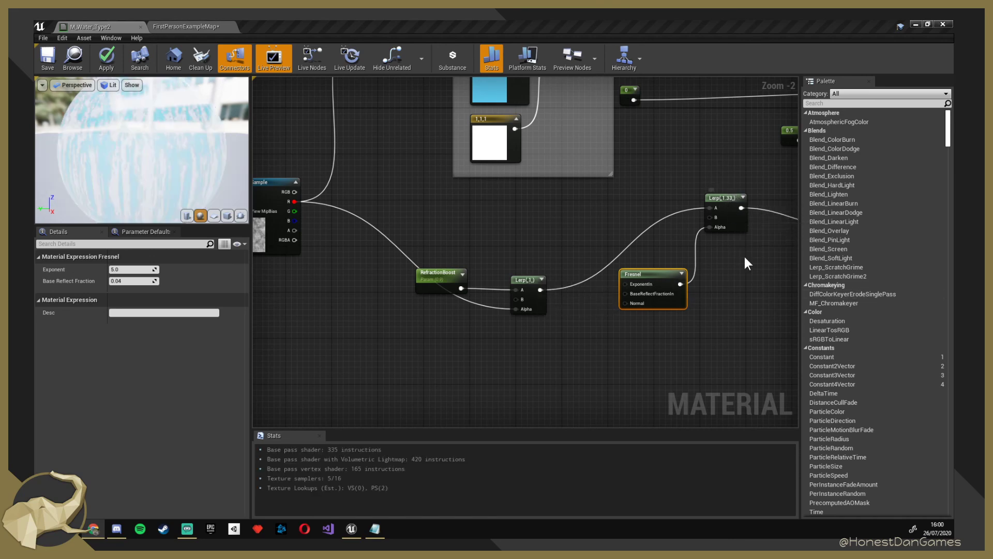
Move the RefractionBoost node clear of the wire between the texture sample and the Lerp, and save the material.
right_drag(744, 257, 708, 257)
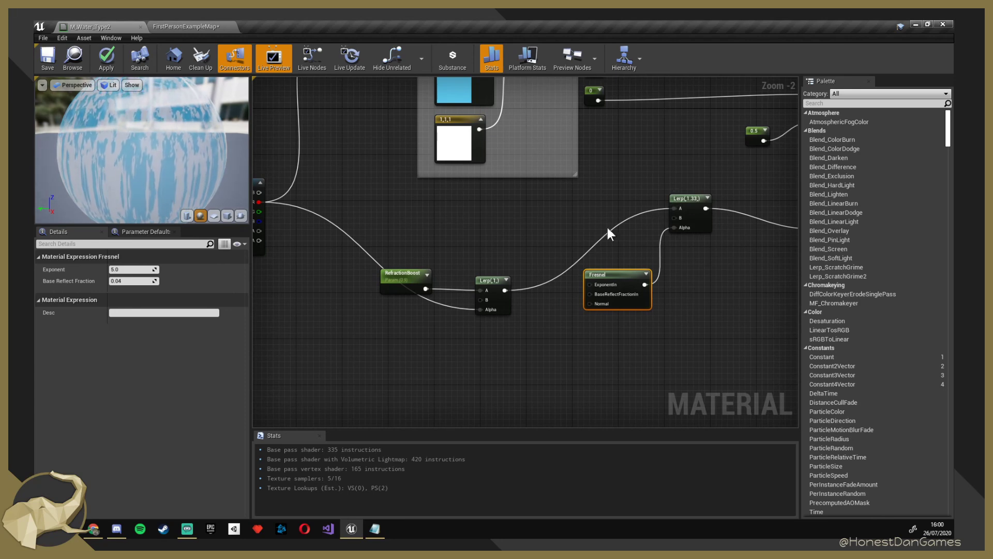
right_drag(417, 274, 548, 279)
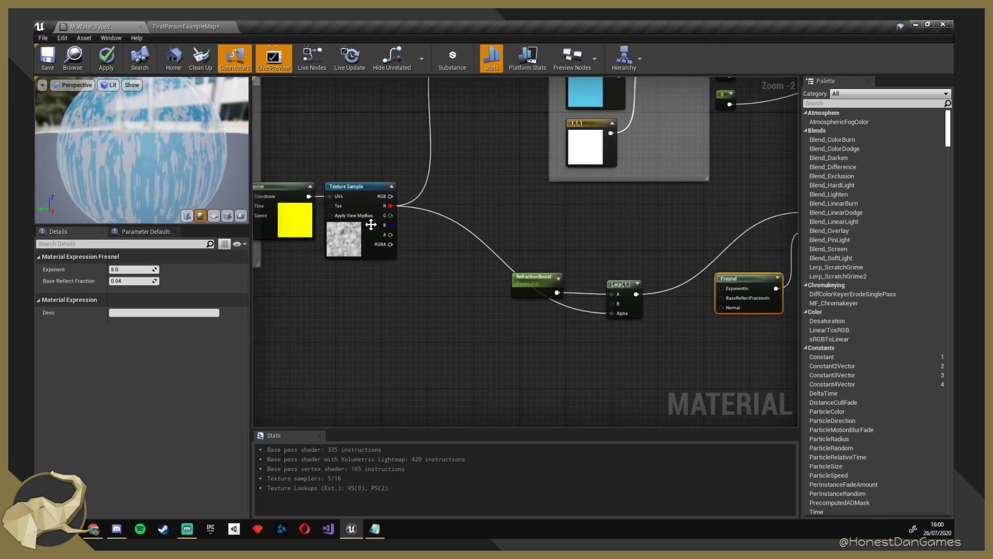
drag(544, 282, 539, 236)
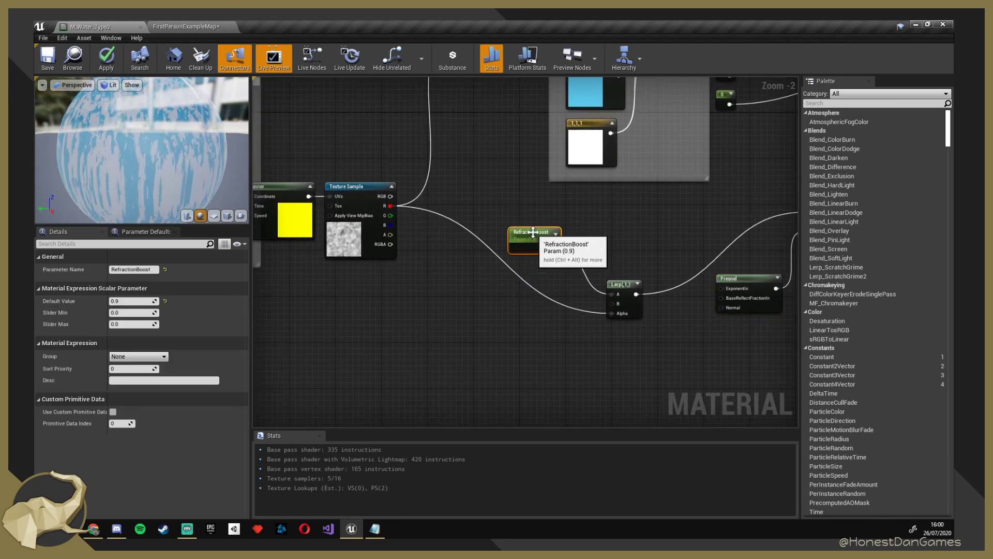
right_drag(554, 339, 497, 332)
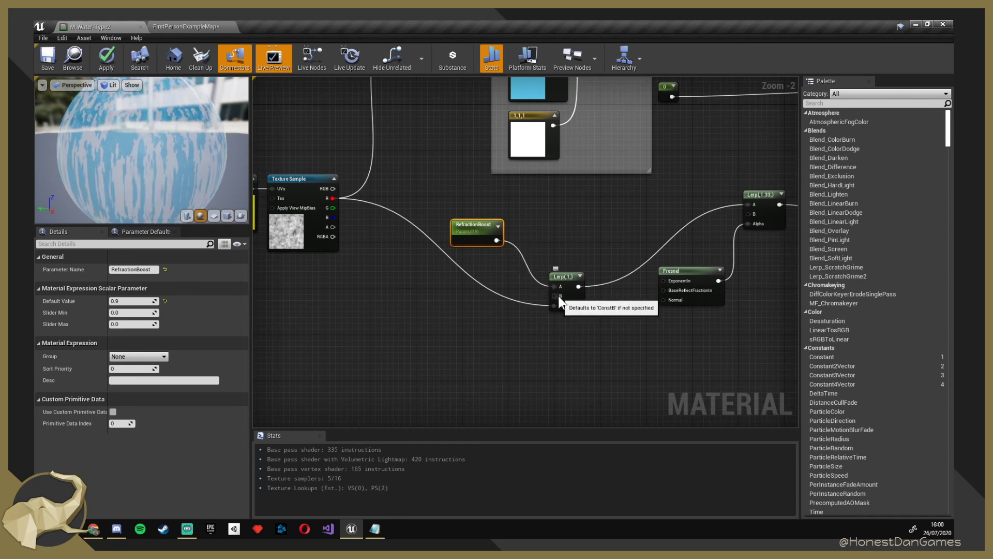
right_drag(547, 279, 419, 277)
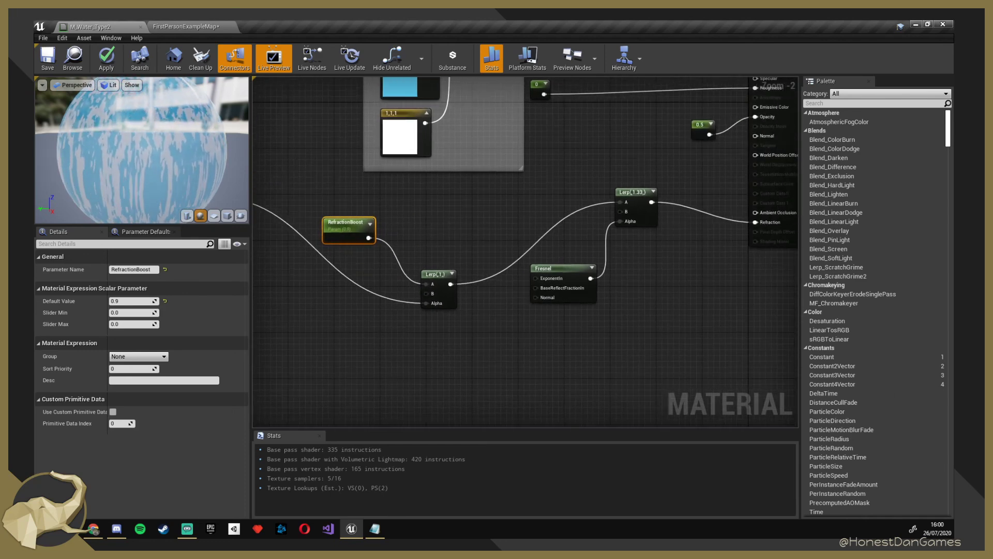
right_drag(632, 371, 784, 389)
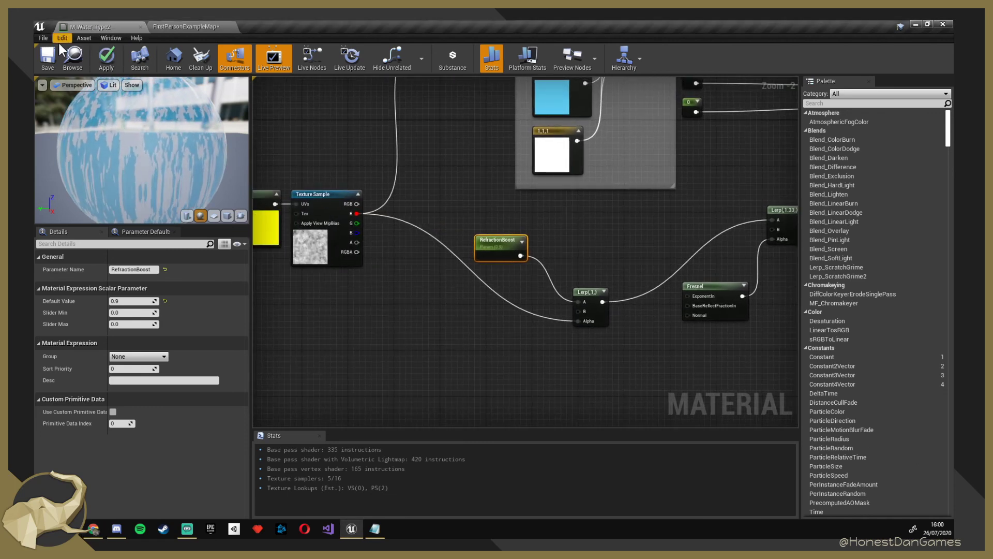
click(48, 58)
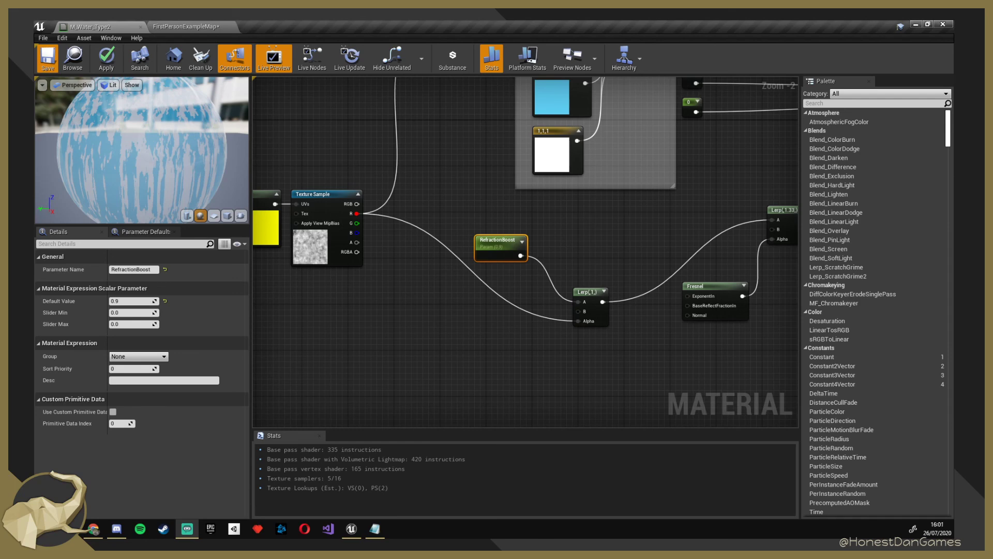
click(47, 59)
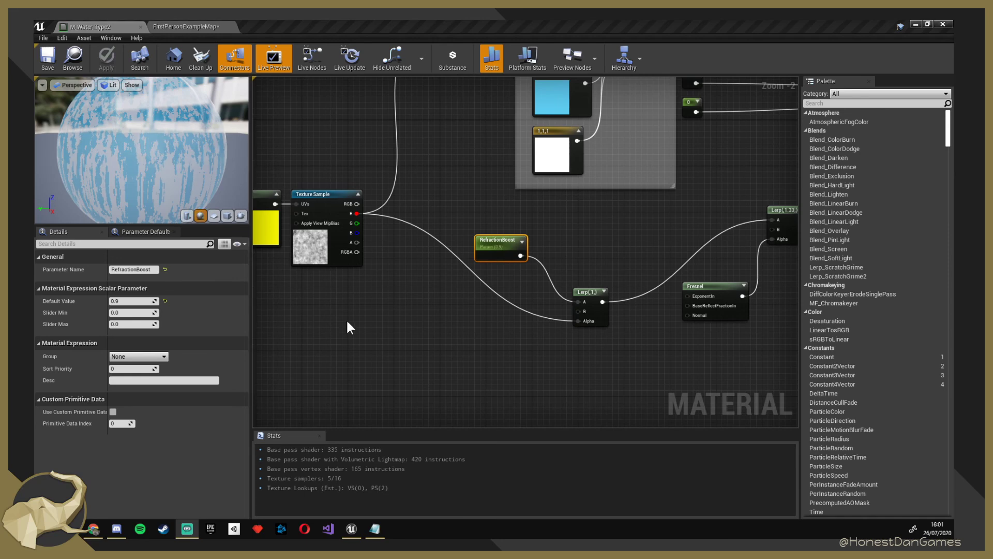
Examine the submerged spheres and their shadow through the pond's water in the FirstPersonExampleMap level from several angles.
click(166, 29)
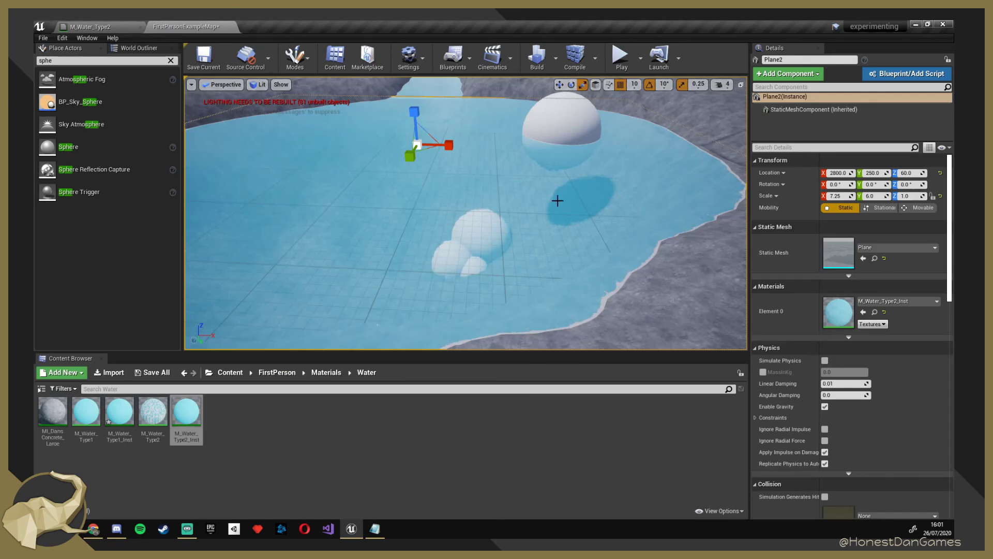
right_drag(556, 199, 605, 155)
key(w)
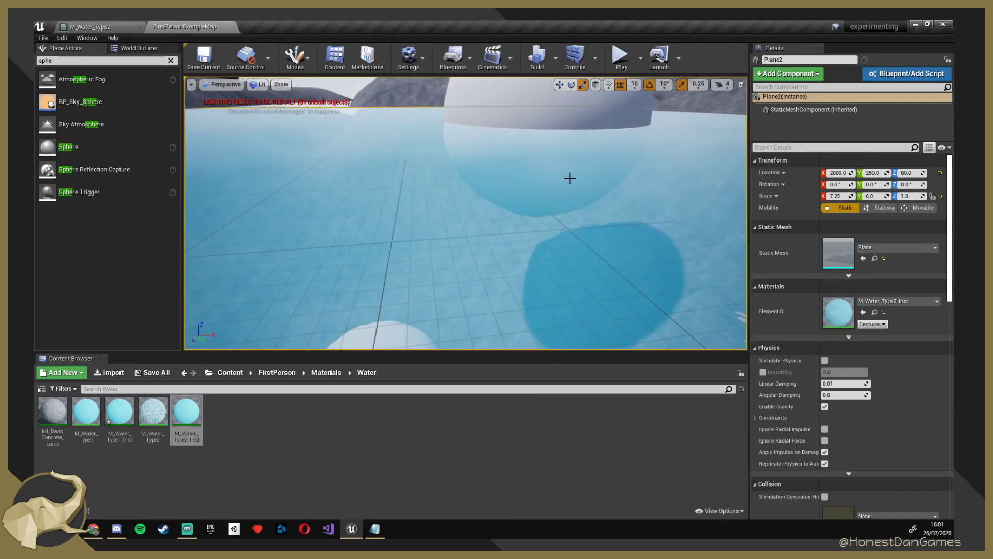
mouse_move(518, 215)
right_down()
mouse_move(523, 269)
mouse_move(362, 217)
mouse_move(378, 207)
mouse_move(378, 171)
mouse_move(393, 223)
mouse_move(362, 233)
mouse_move(450, 259)
mouse_move(409, 233)
mouse_move(372, 248)
mouse_move(310, 212)
mouse_move(362, 254)
mouse_move(424, 259)
mouse_move(419, 249)
mouse_move(523, 232)
right_up()
key(d)
key(s)
key(w)
key(w)
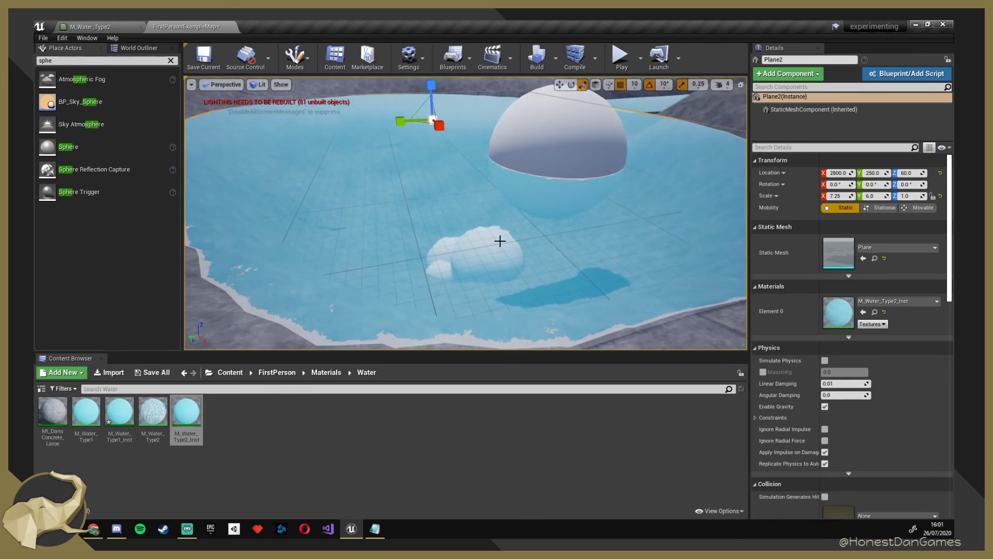
Open the material instance M_Water_Type2_Inst and float its editor over the level so that the pond stays in view.
click(101, 23)
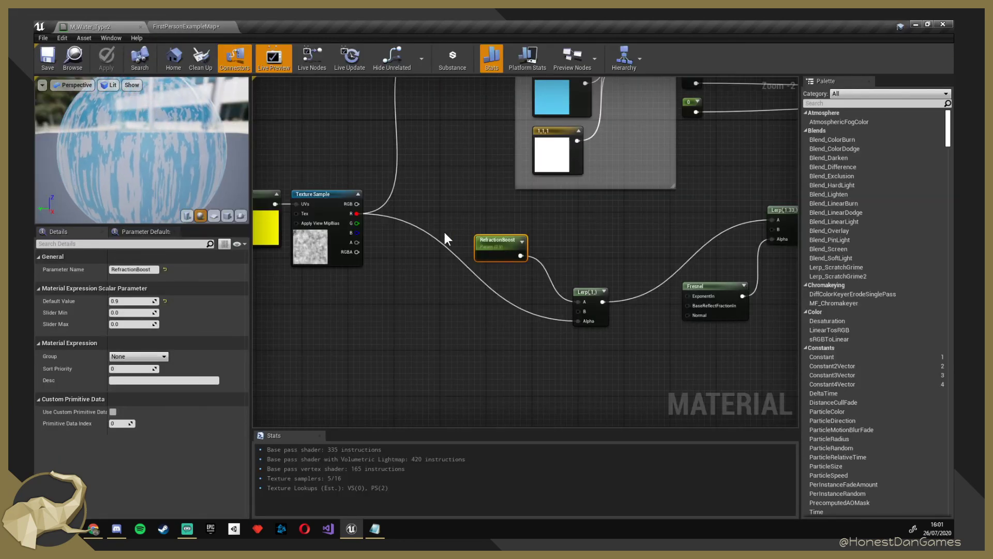
click(175, 24)
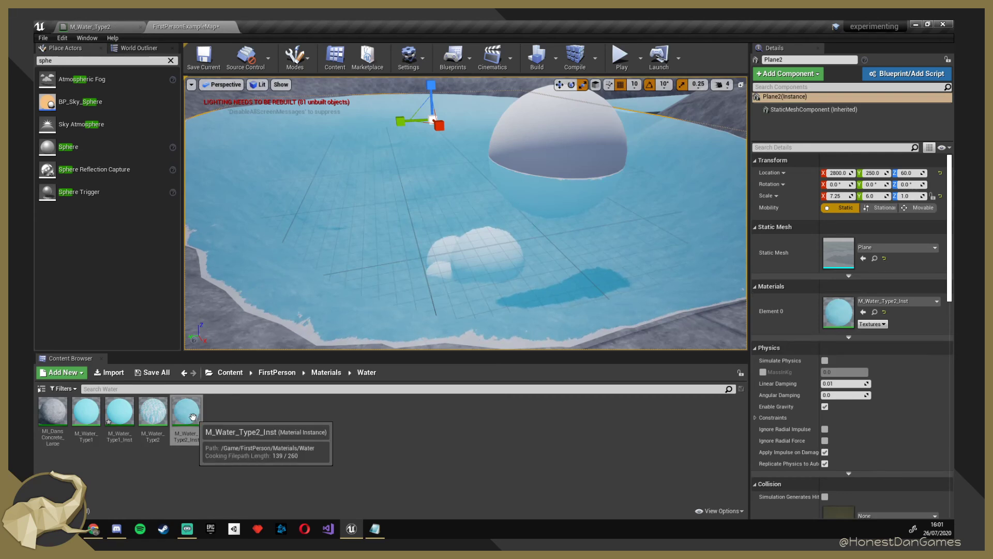
mouse_move(356, 532)
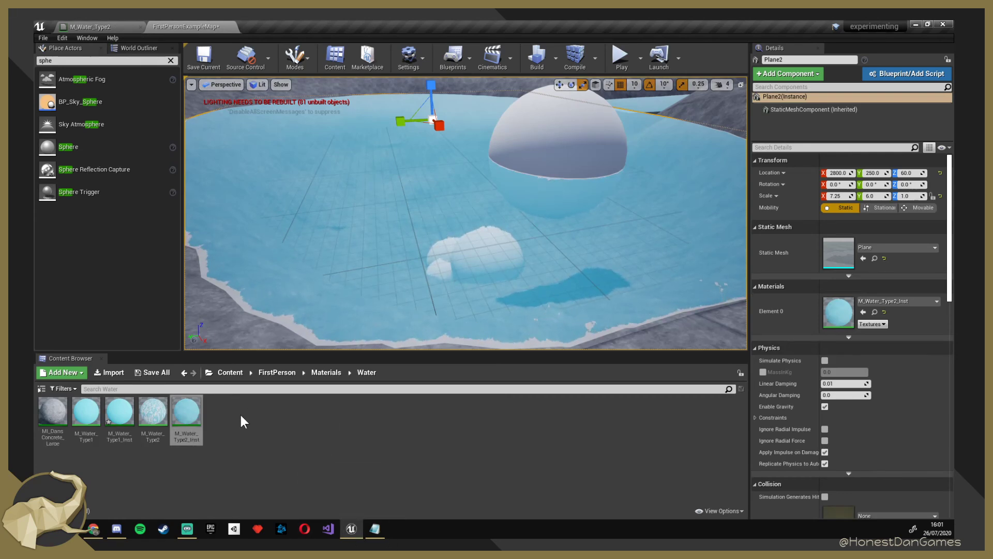
double_click(155, 410)
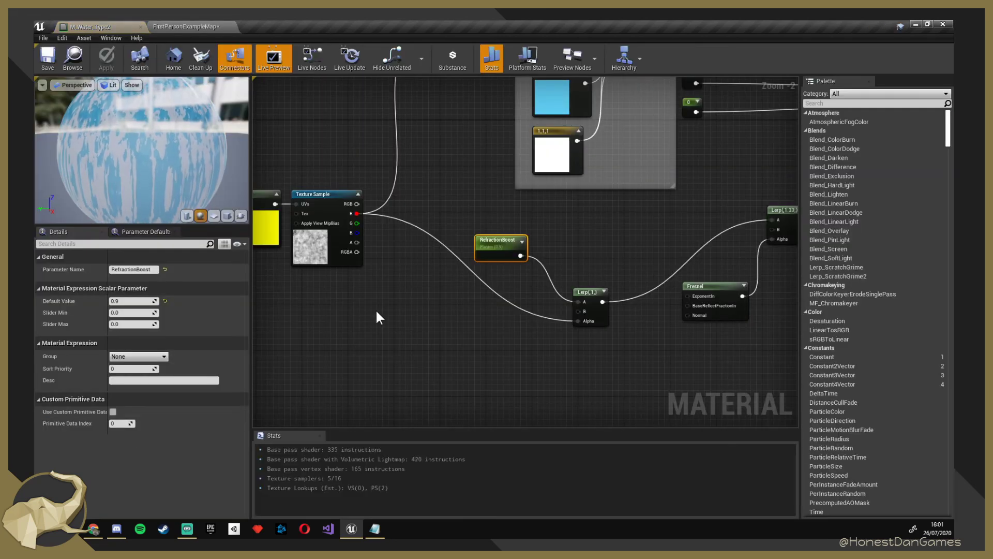
click(182, 27)
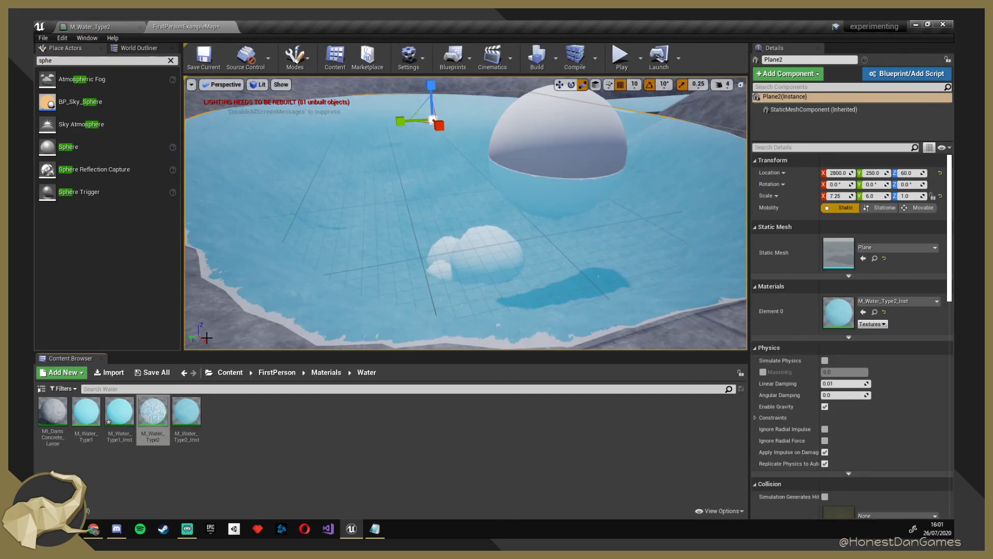
double_click(186, 412)
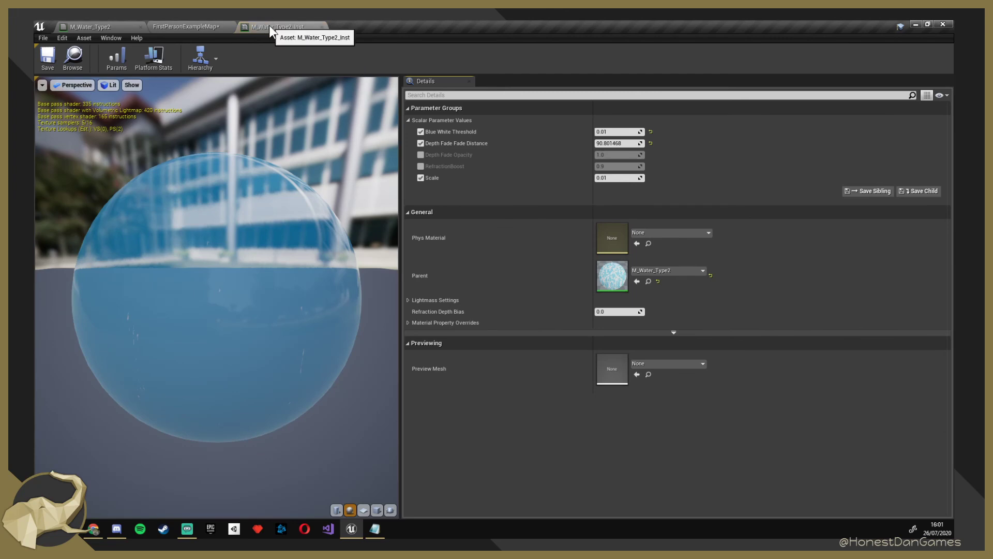
drag(269, 26, 522, 305)
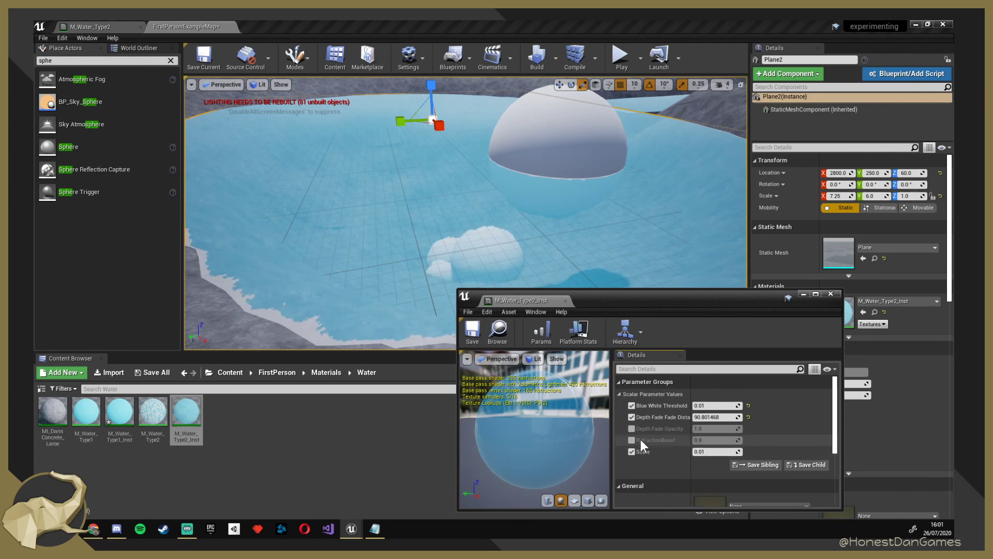
right_drag(437, 234, 473, 248)
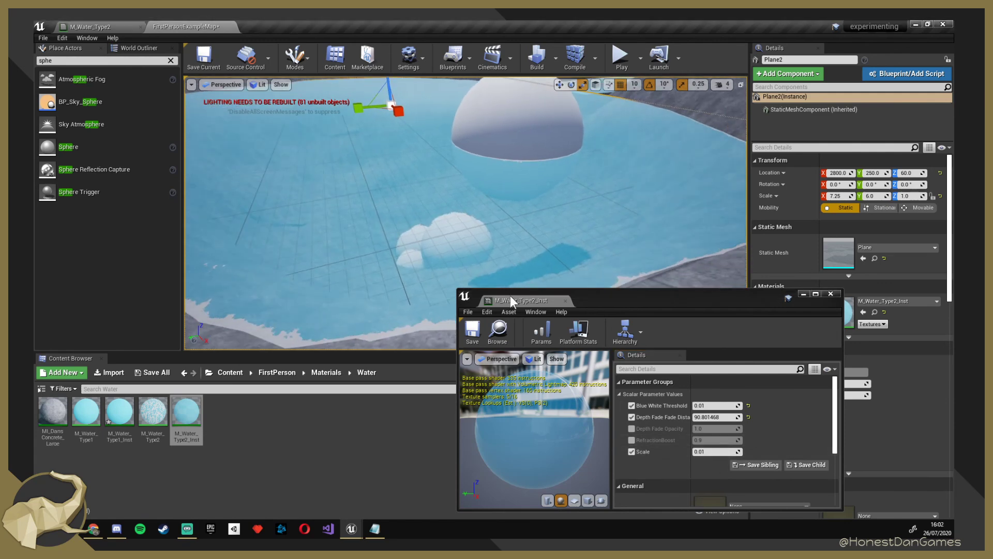
Enable the RefractionBoost override in M_Water_Type2_Inst and try values of 1, 0.9 and 0.5 on the submerged spheres.
click(632, 440)
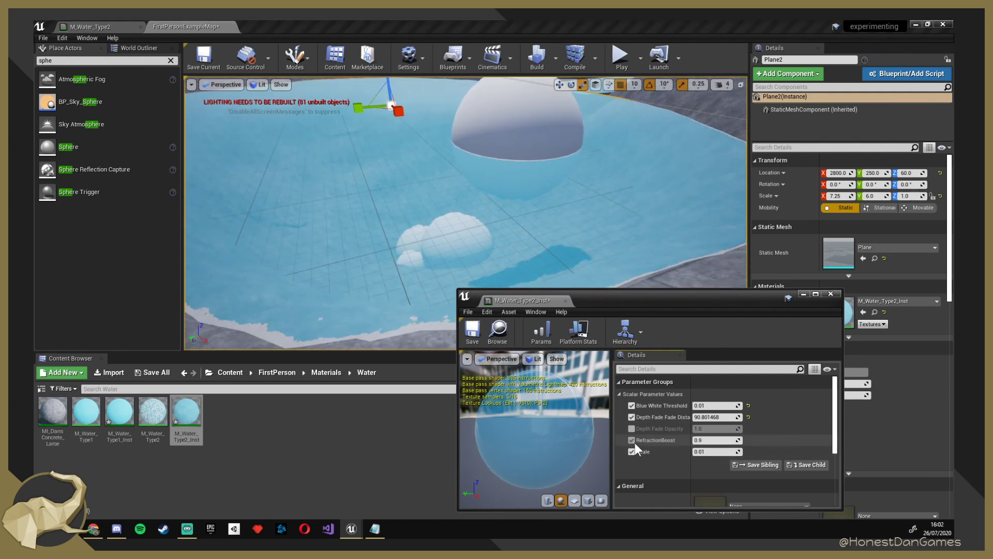
click(708, 441)
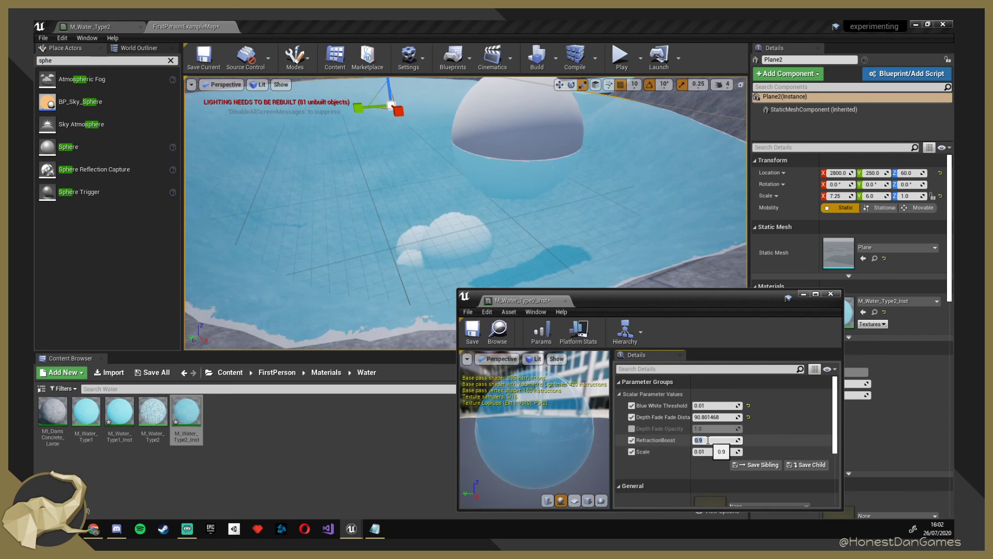
text(1)
key(Return)
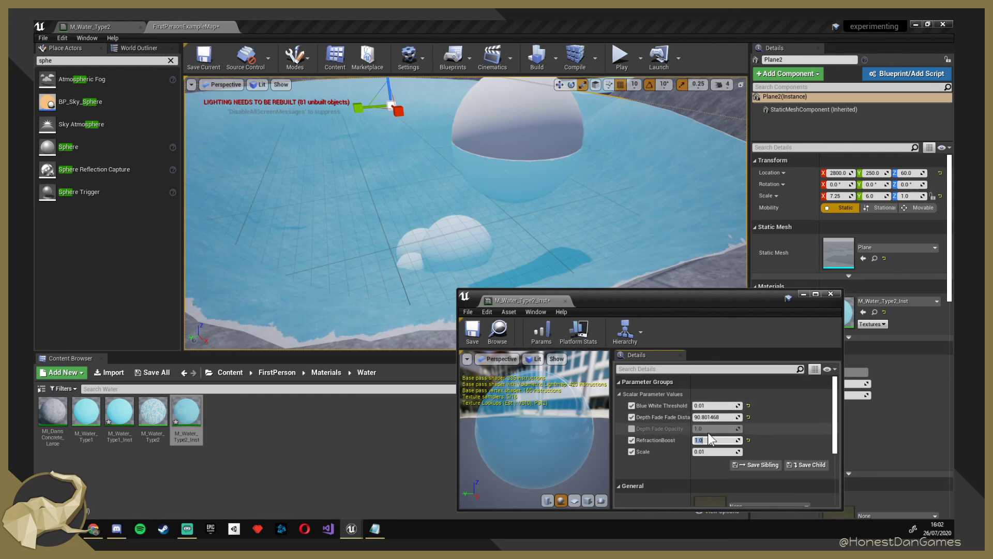
text(0.9)
key(Return)
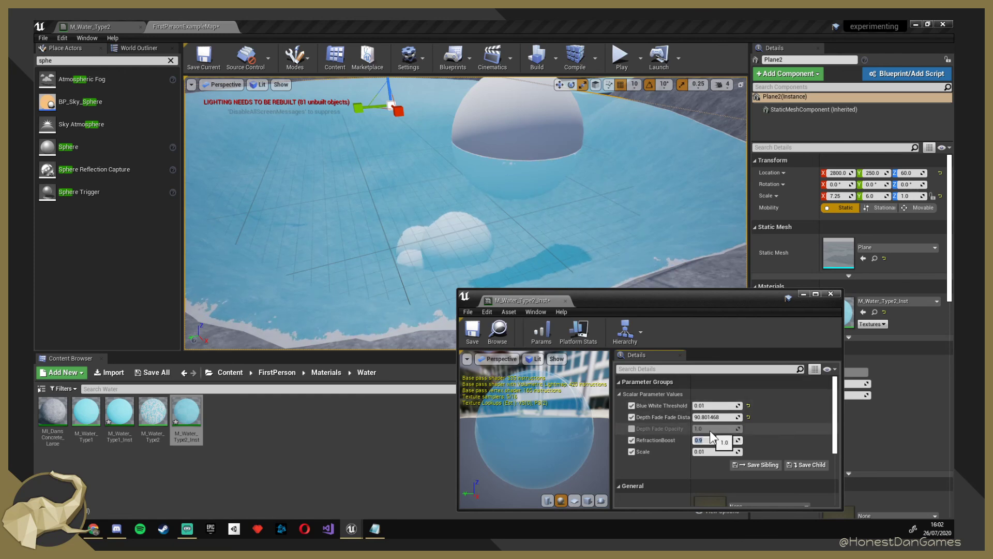
text(0.5)
key(Return)
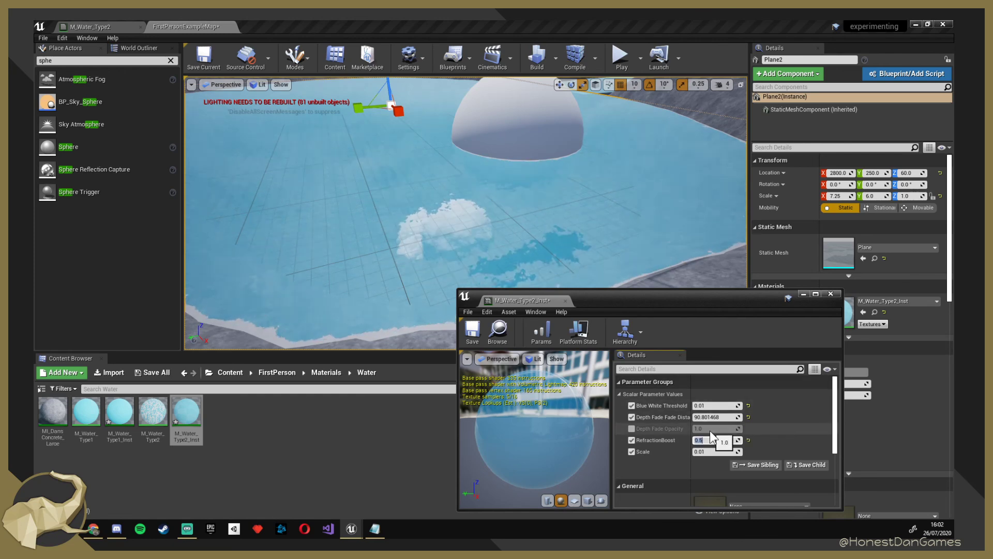
right_drag(569, 233, 578, 260)
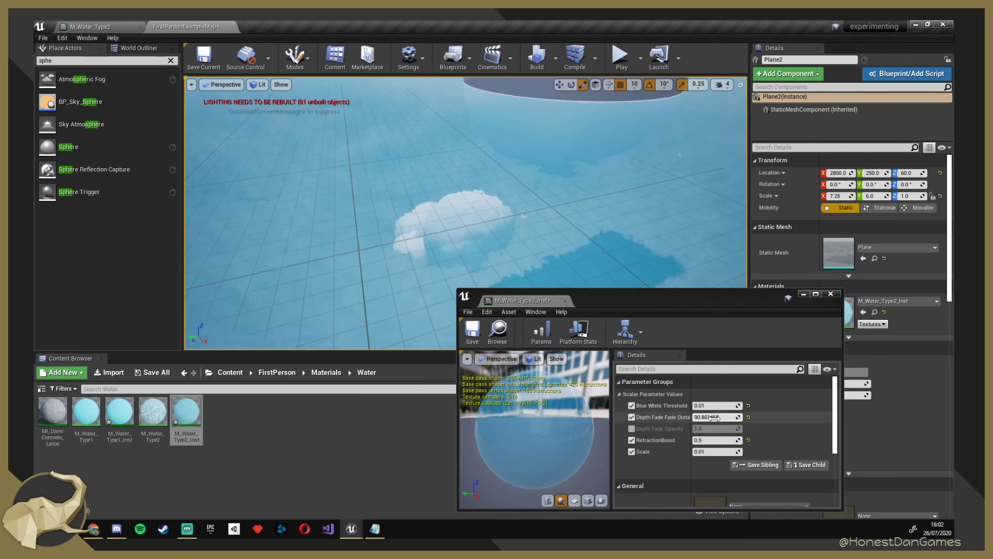
Set the instance's RefractionBoost to 0.9 and check how the submerged spheres look through the water.
click(716, 440)
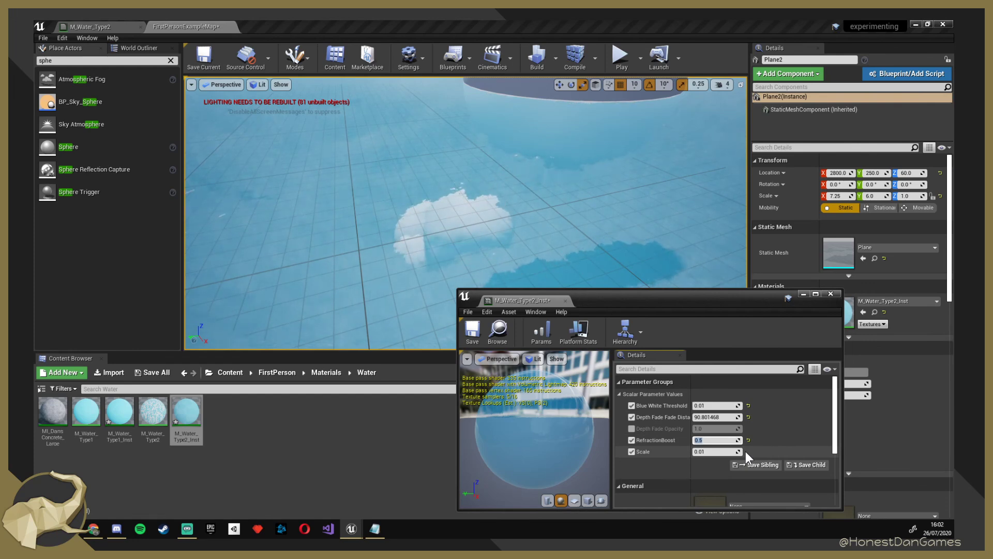
text(0.9)
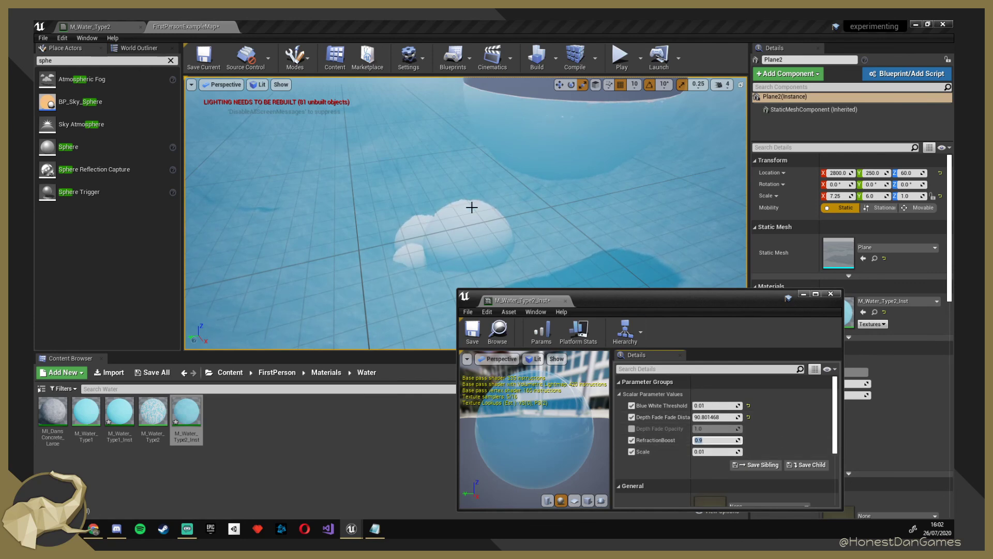
right_drag(494, 219, 551, 165)
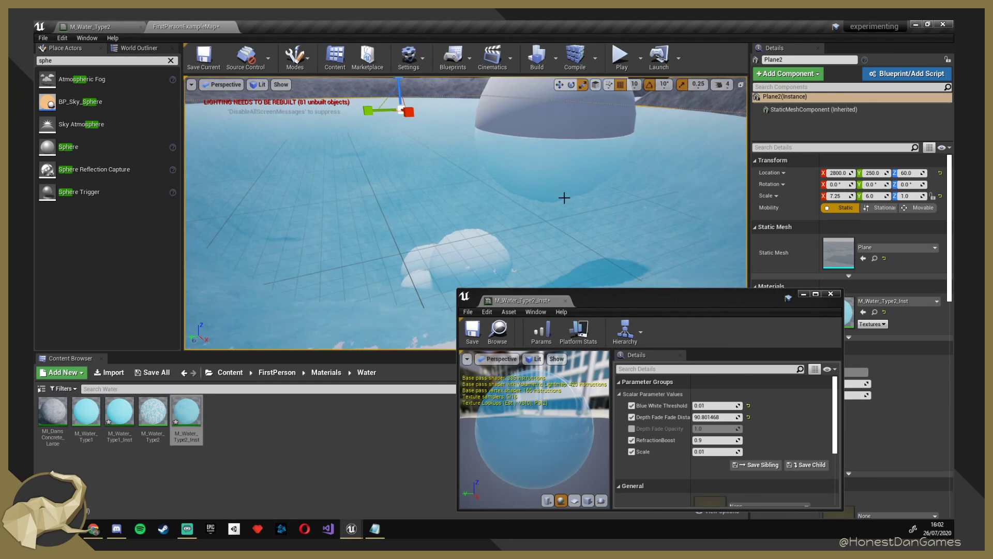
Examine the refraction of the submerged spheres and the pond's shoreline from several viewpoints around the water.
right_drag(597, 200, 595, 178)
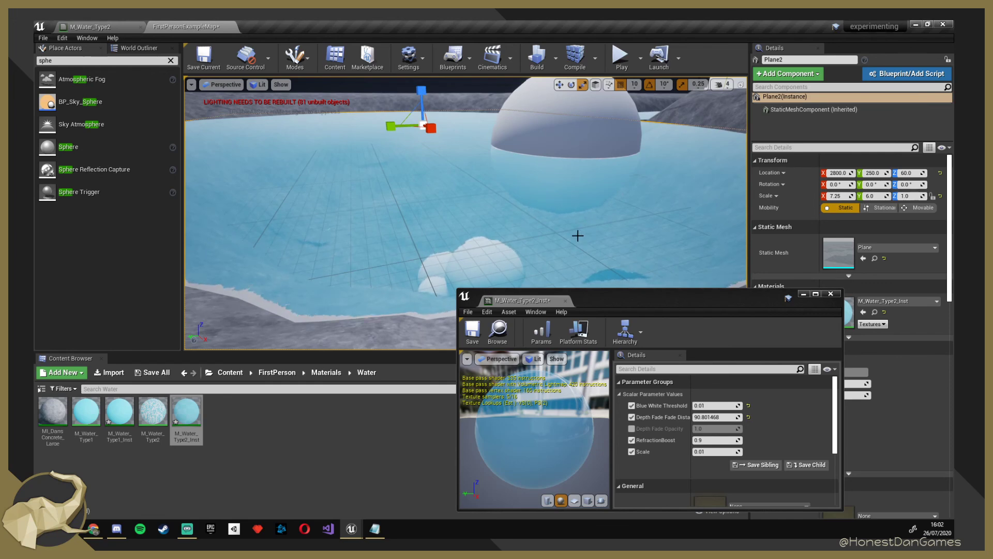
mouse_move(567, 230)
right_down()
mouse_move(559, 189)
mouse_move(567, 228)
right_up()
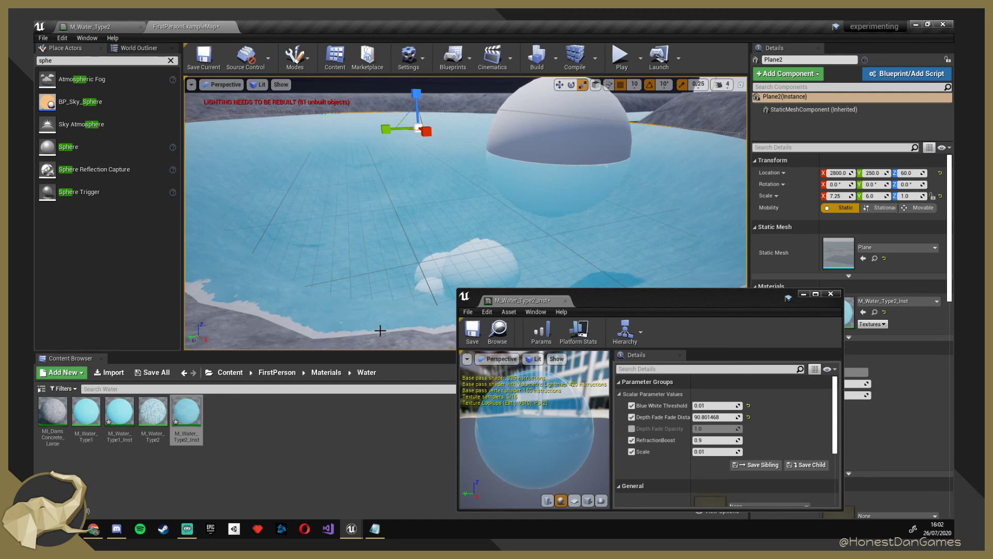
right_drag(412, 292, 315, 184)
key(w)
key(w)
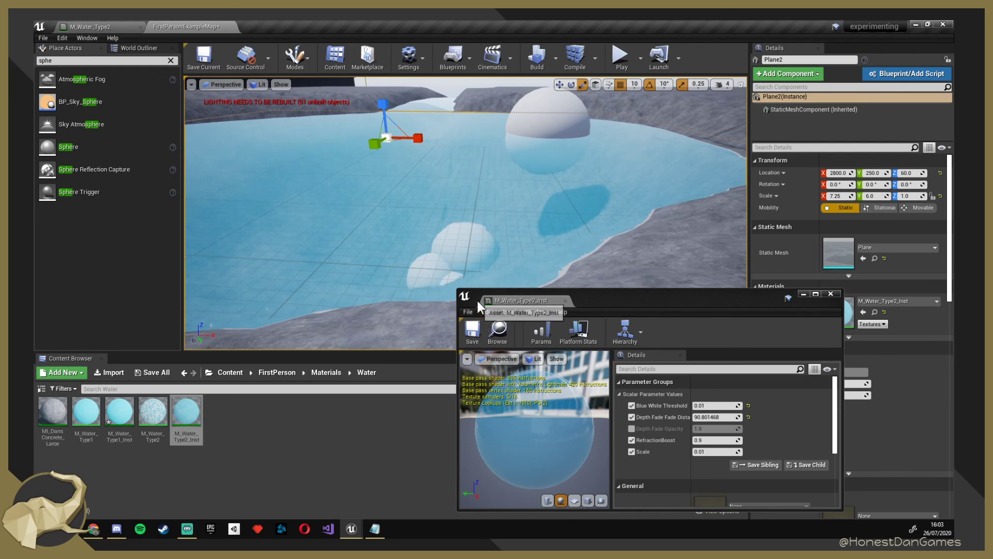
right_drag(494, 250, 496, 204)
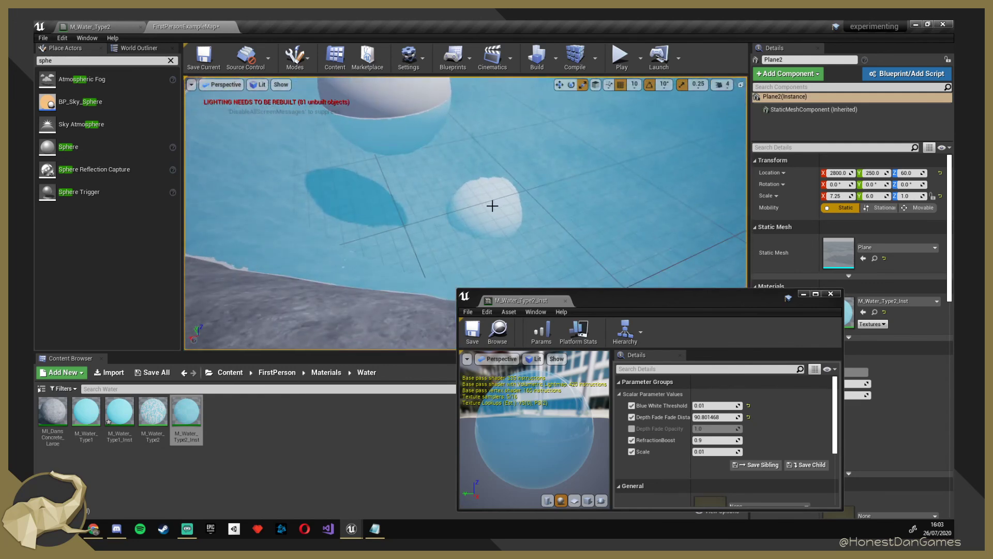
Try a RefractionBoost of 0.1 in M_Water_Type2_Inst and check the distortion of the submerged spheres near and far.
click(714, 439)
text(1)
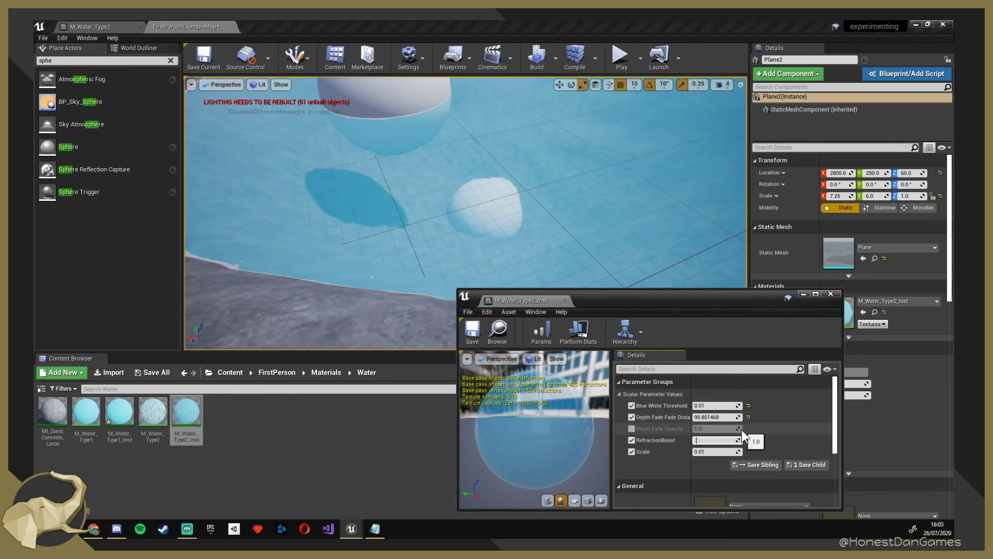
text(0.1)
key(Return)
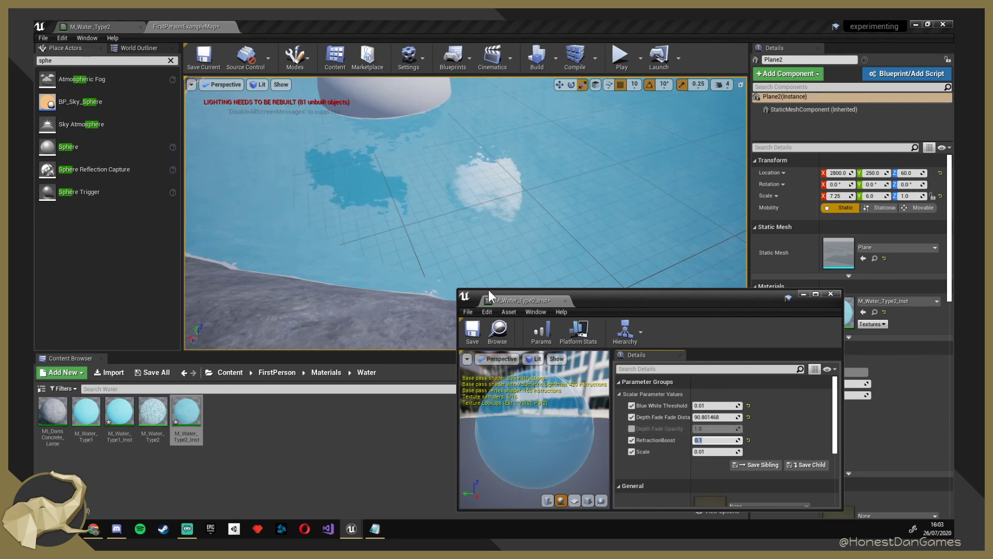
scroll(500, 216, up, 6)
scroll(505, 231, down, 4)
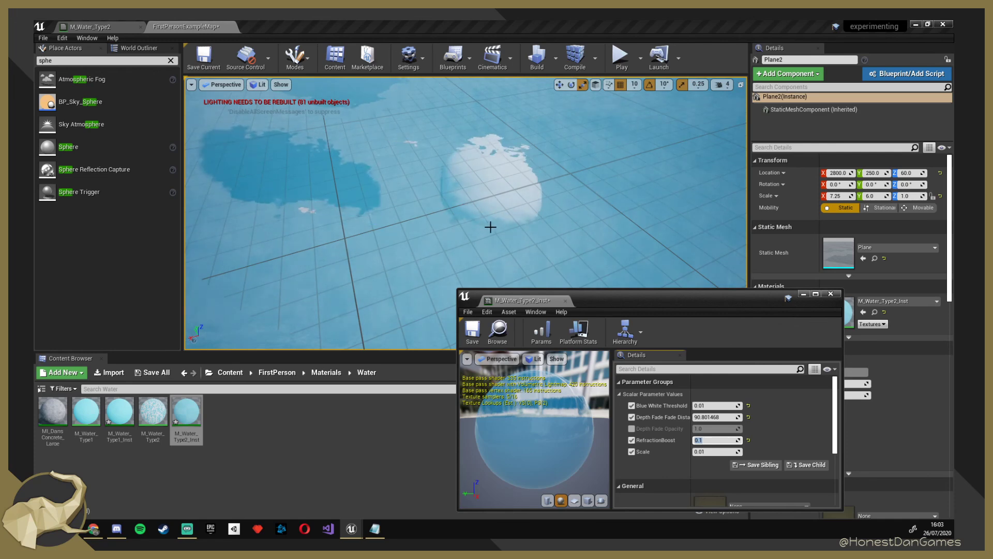
scroll(486, 227, down, 3)
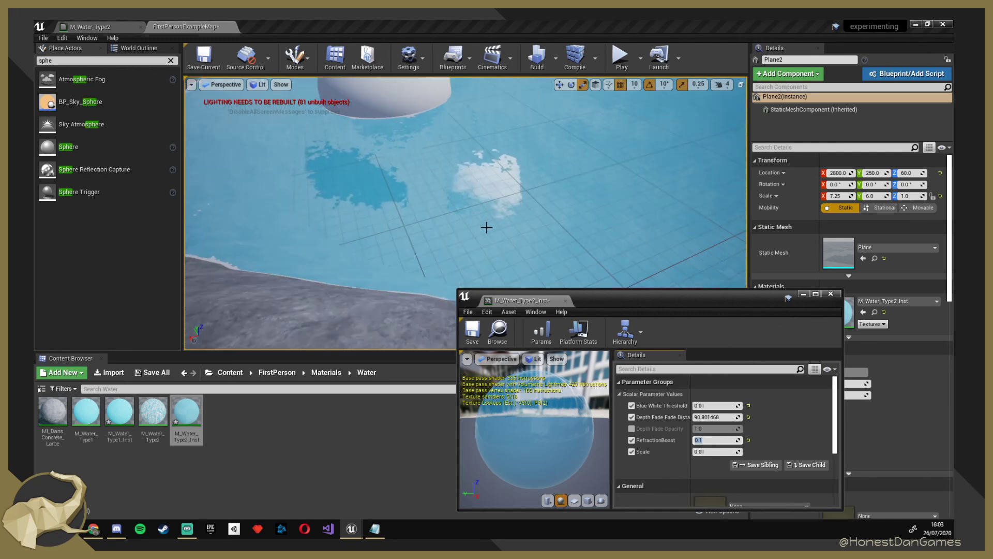
right_drag(472, 222, 541, 231)
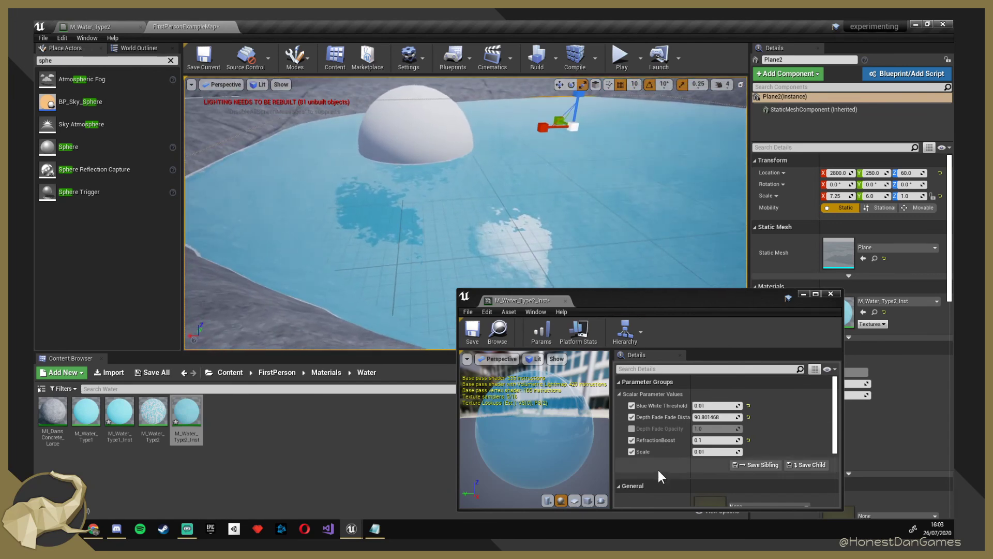
click(632, 440)
click(631, 439)
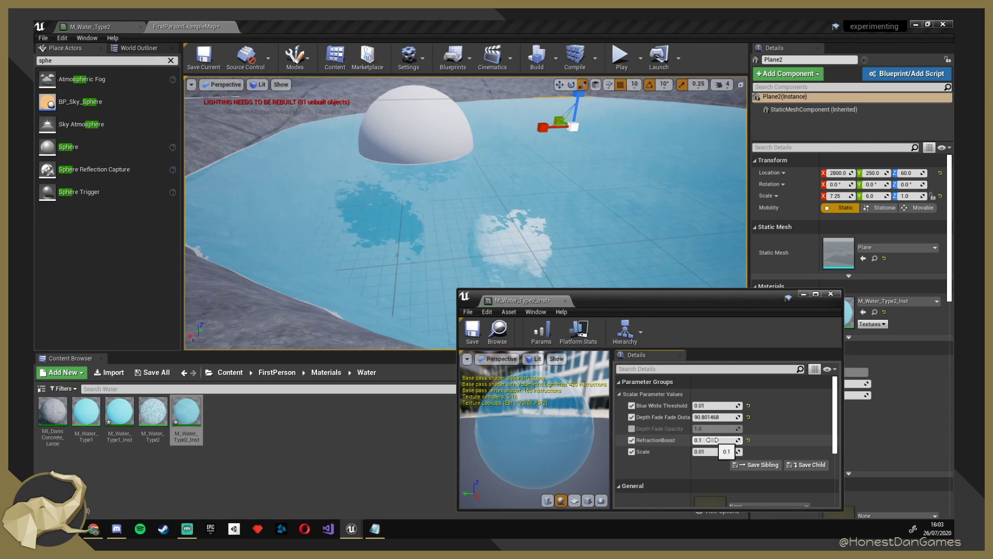
Try a RefractionBoost of 0.8, set it to 0.9, and save the M_Water_Type2_Inst material instance.
click(713, 440)
text(.8)
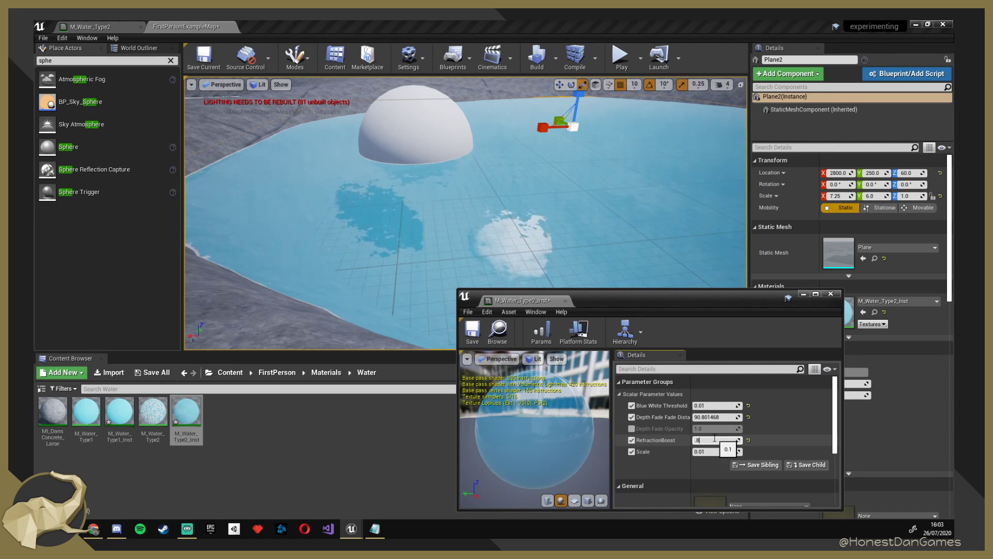
key(Return)
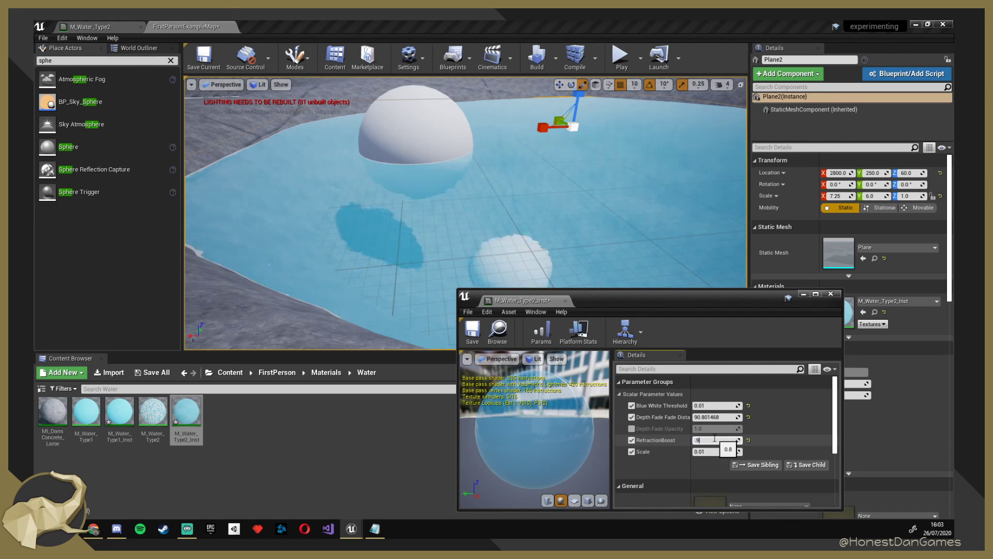
text(.9)
key(Return)
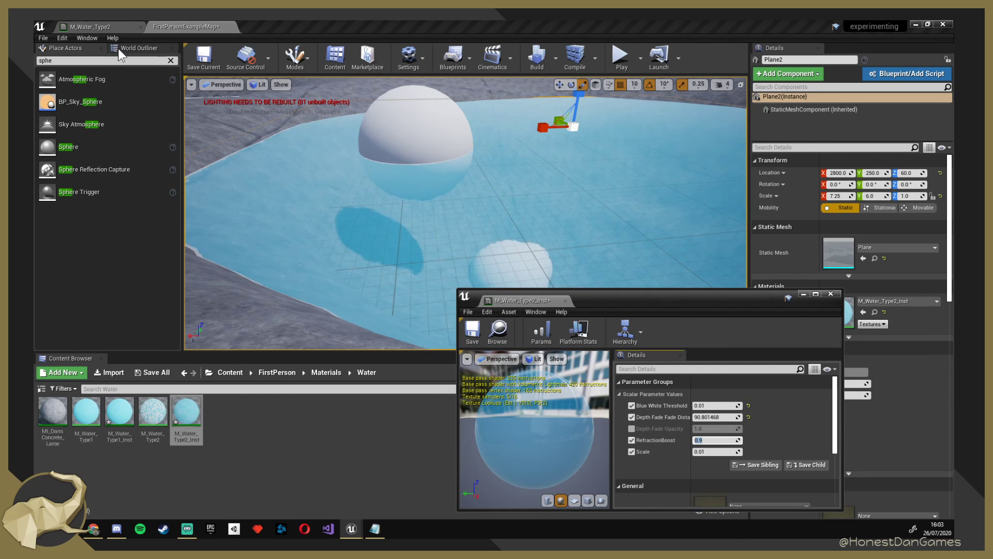
click(471, 332)
Select the Fresnel node in the M_Water_Type2 graph and preview the material on a cube viewed closely from above.
click(100, 25)
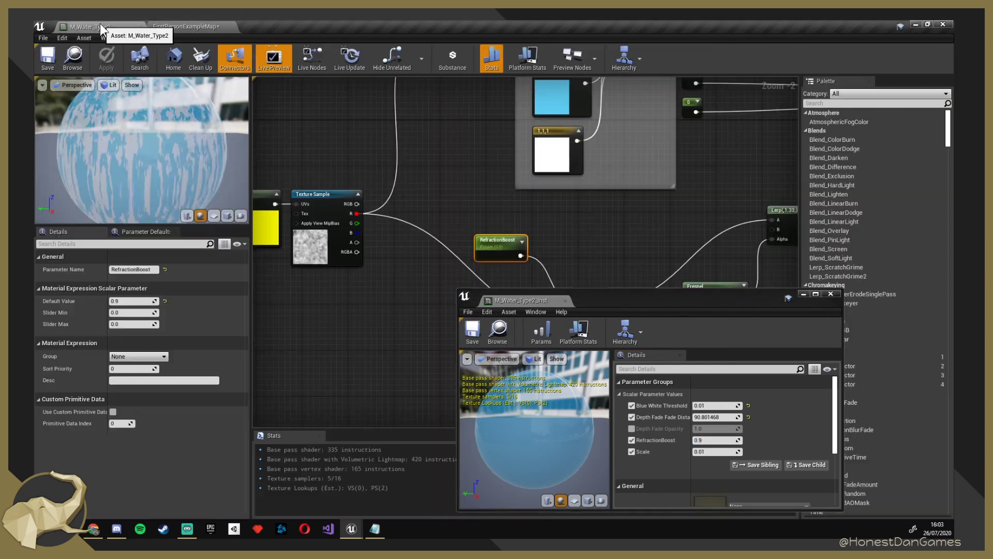
right_drag(401, 240, 262, 91)
right_drag(542, 196, 521, 212)
click(557, 157)
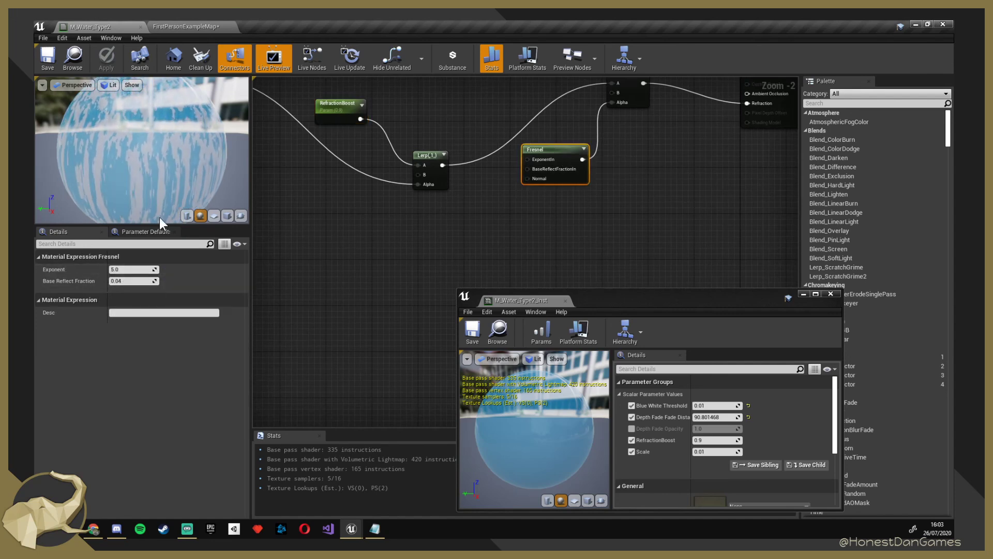
click(229, 219)
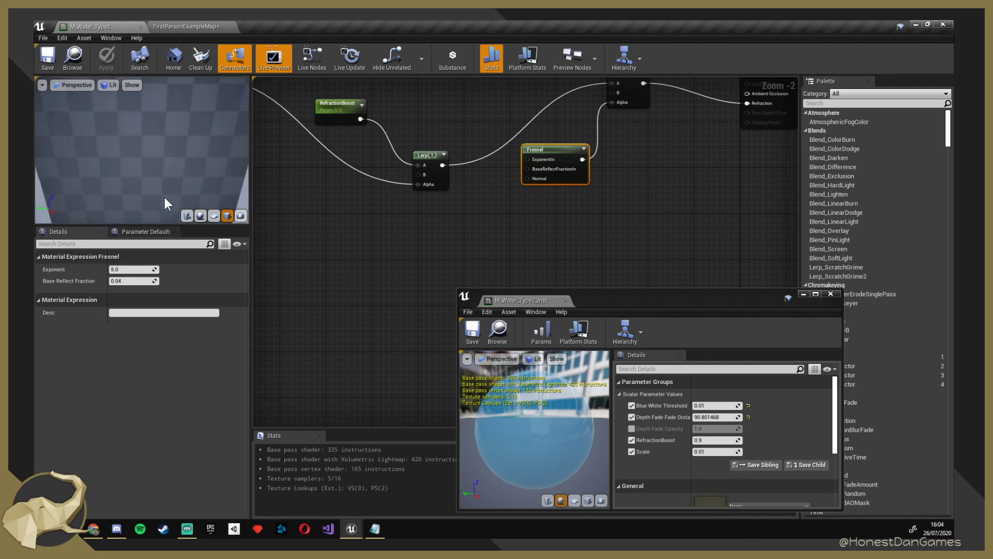
scroll(158, 163, down, 3)
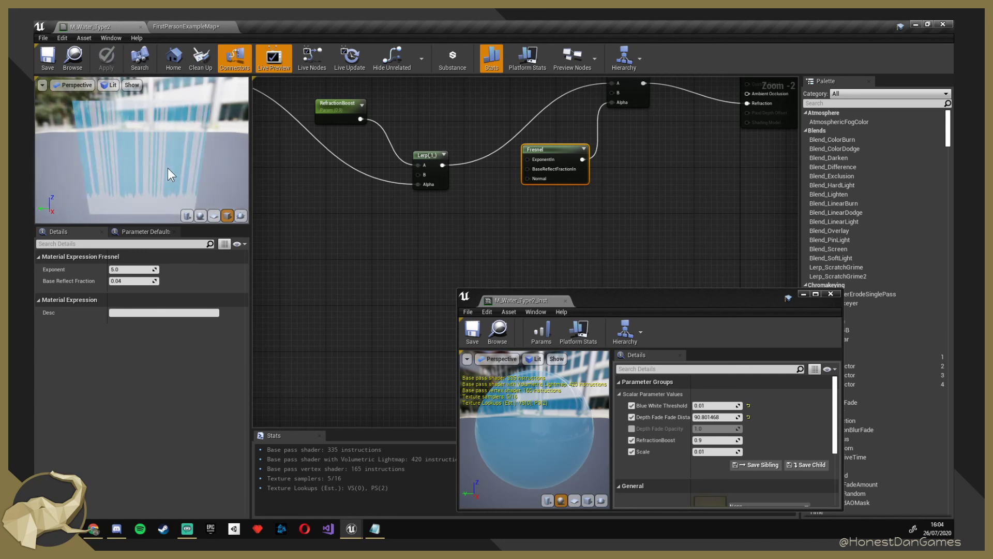
right_drag(172, 178, 172, 202)
drag(172, 178, 120, 104)
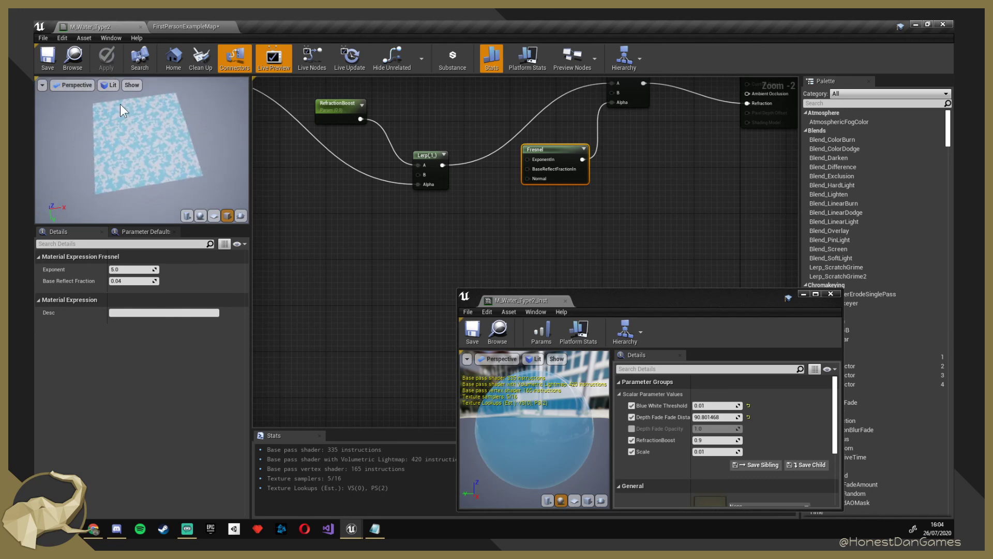
scroll(138, 139, up, 5)
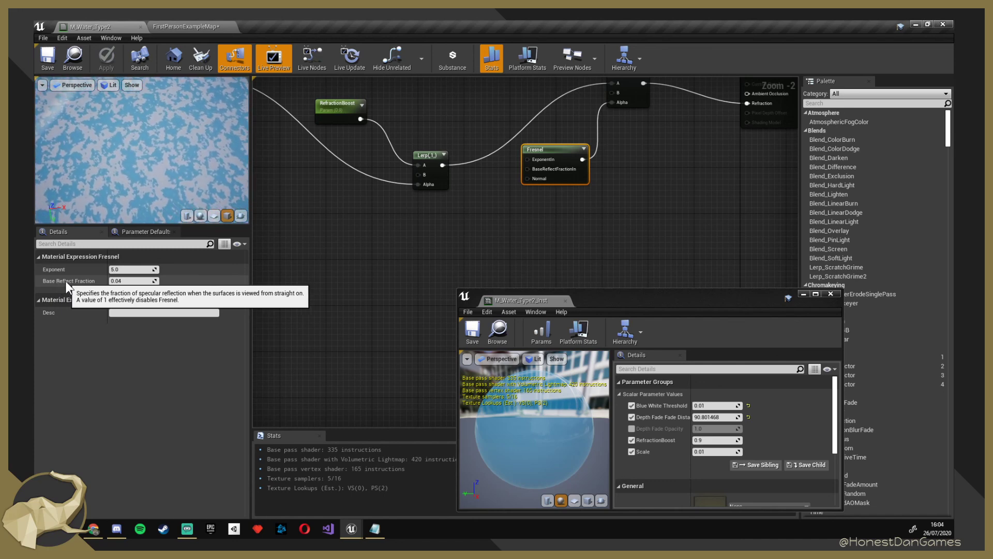
Set the Fresnel node's Base Reflect Fraction to 0.2 and check the pond's refraction in the FirstPersonExampleMap level.
click(144, 280)
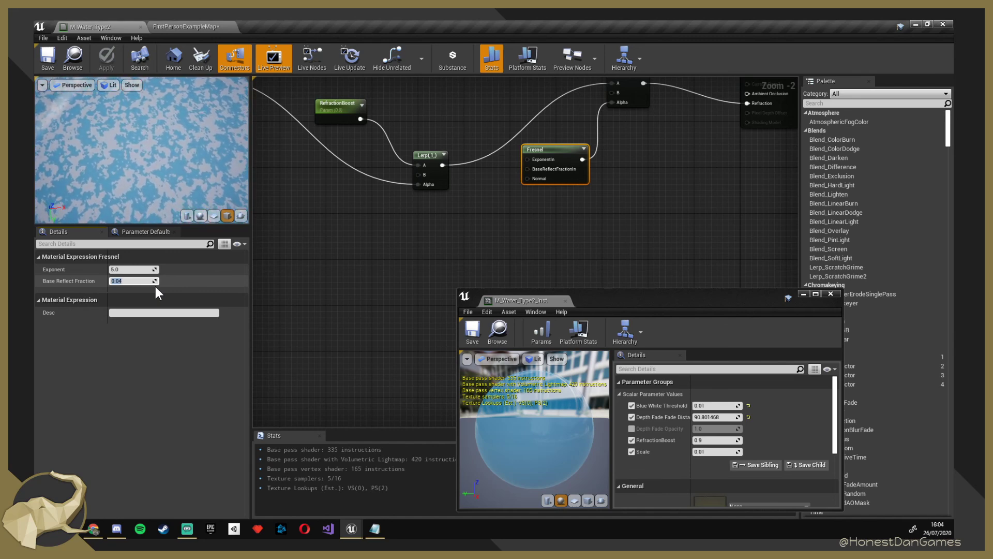
text(.2)
key(Return)
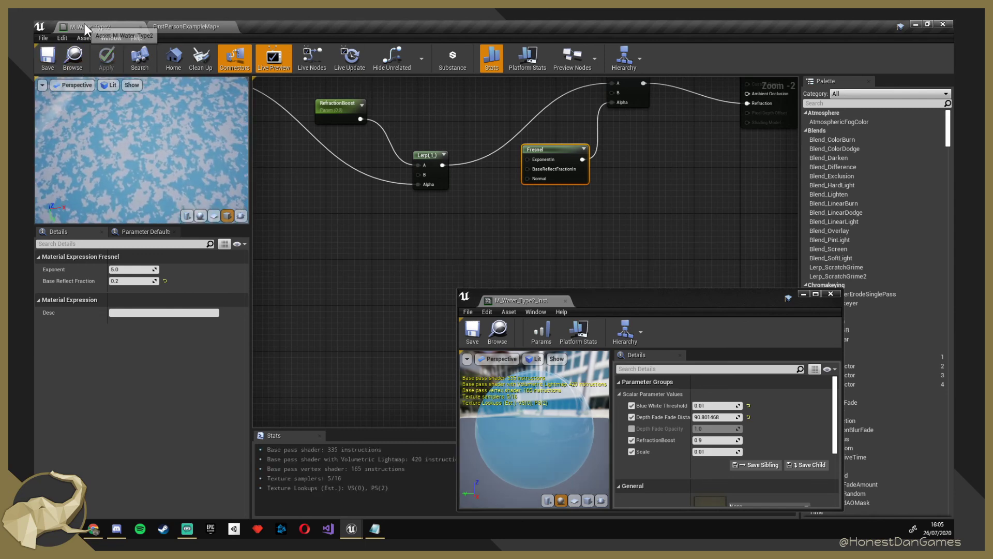
click(178, 27)
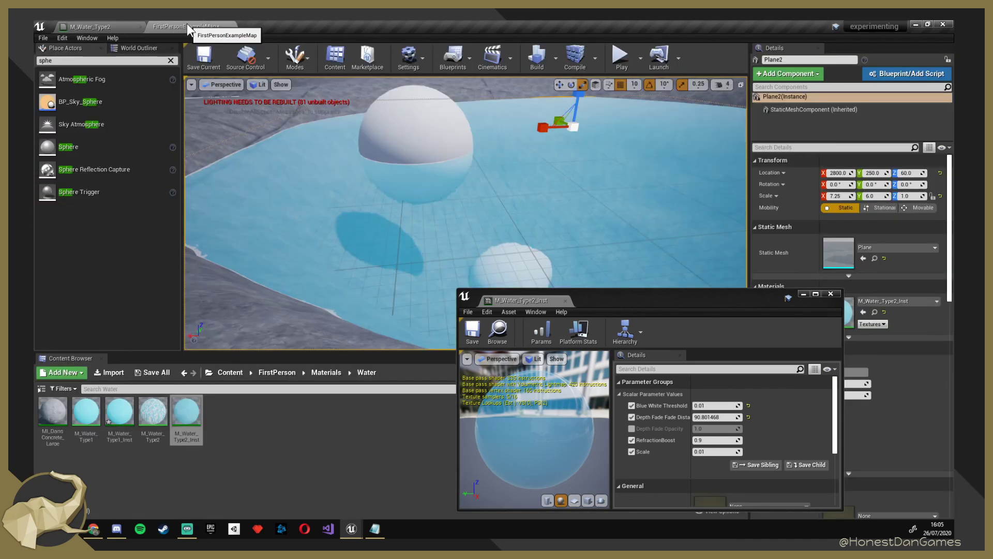
right_drag(442, 197, 448, 271)
Promote the Fresnel node's BaseReflectFractionIn input to a parameter named "Fresnel BaseReflectFractionIn" and place it below the Lerp feeding from RefractionBoost.
click(90, 22)
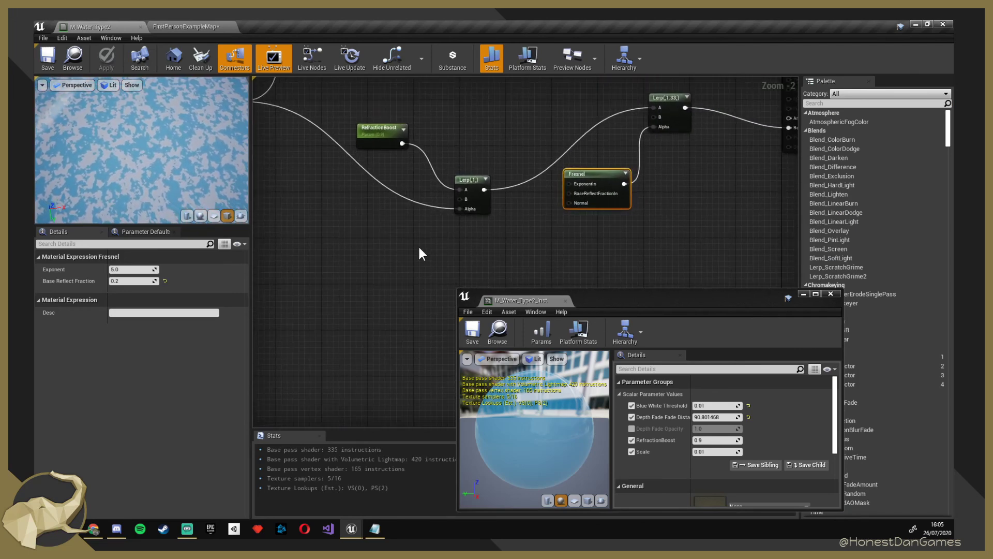
right_drag(485, 235, 422, 257)
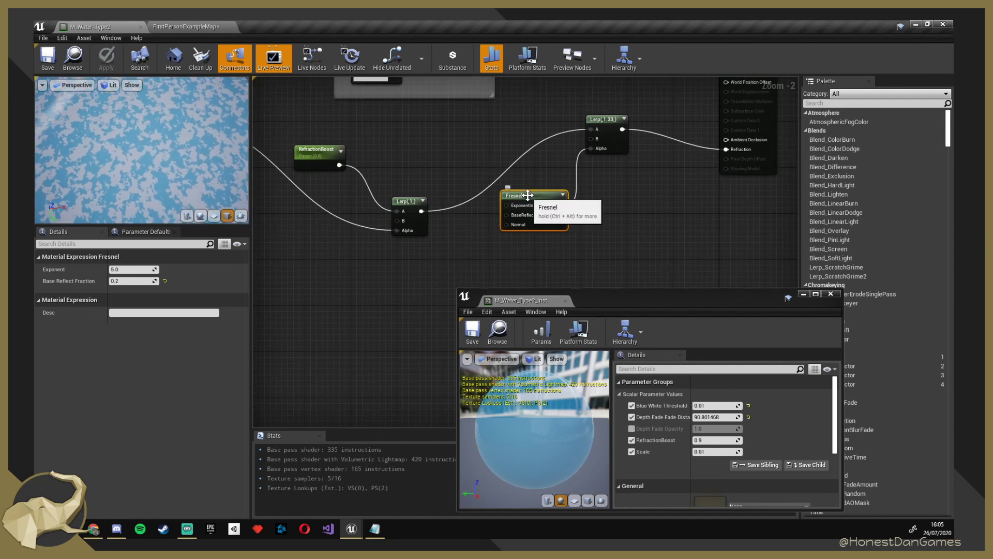
right_click(508, 218)
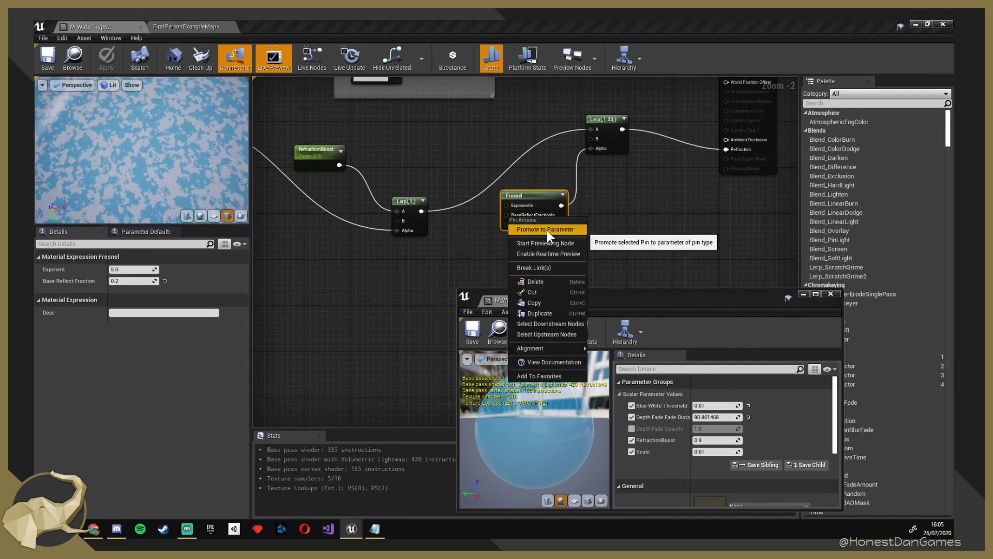
click(548, 230)
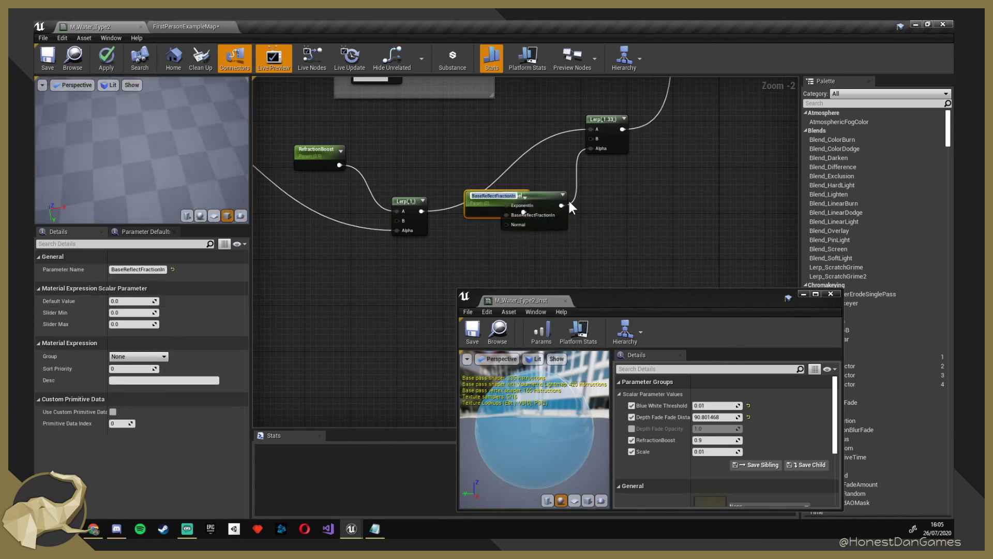
text(Fresnel)
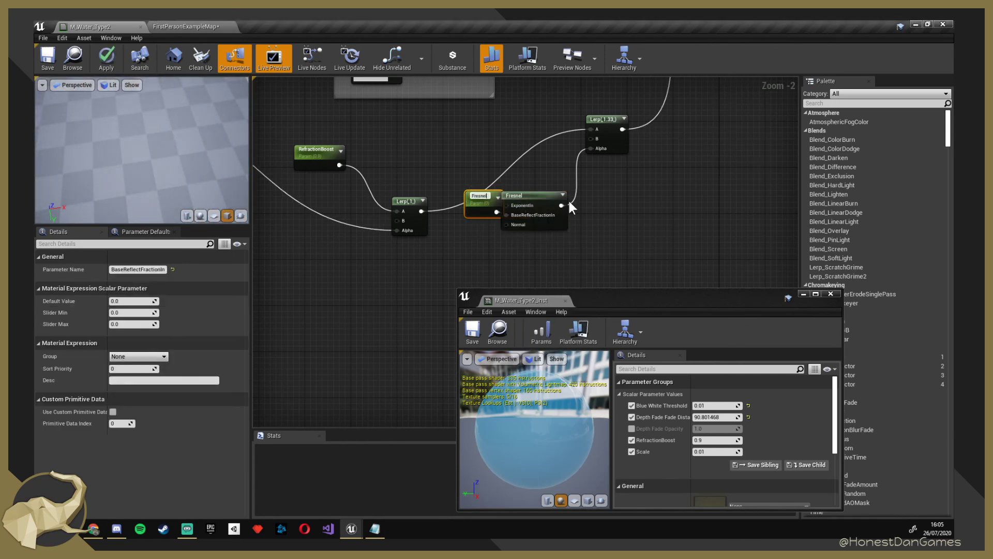
text( B)
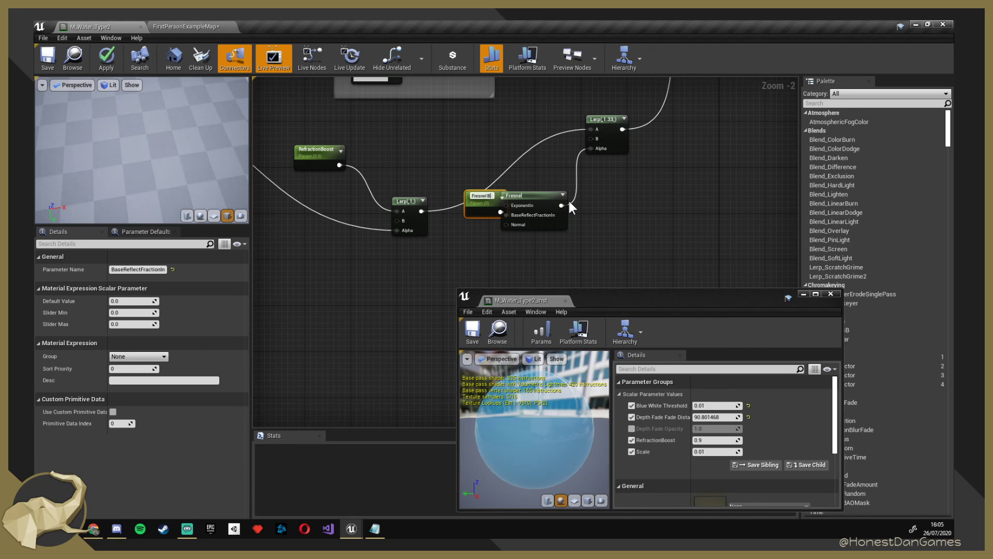
text(aseReflectFr)
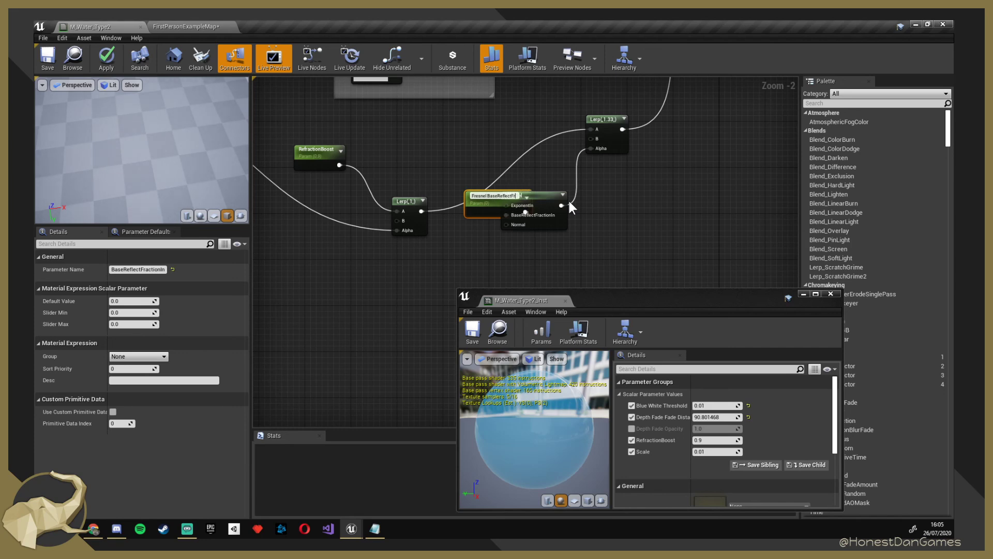
text(actionIn)
key(Return)
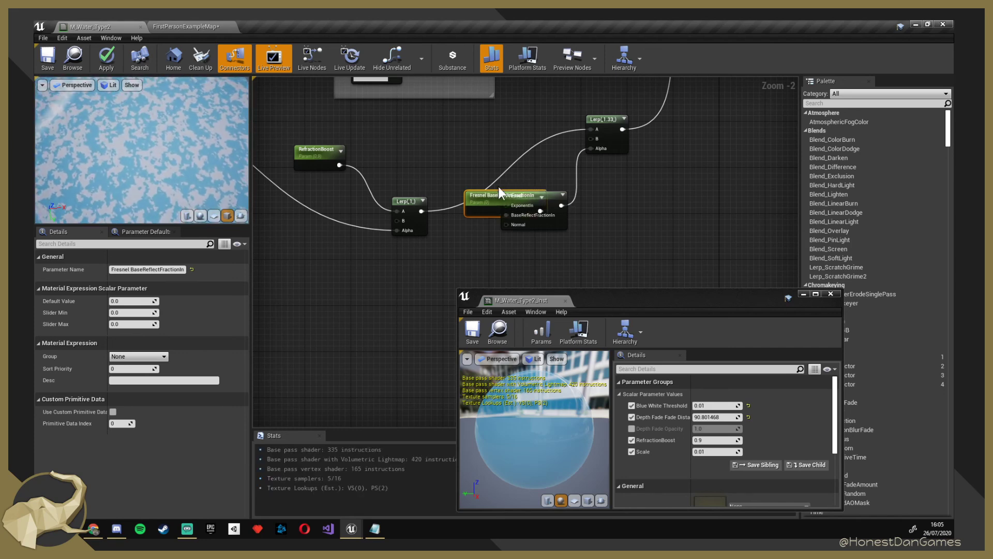
drag(499, 191, 414, 252)
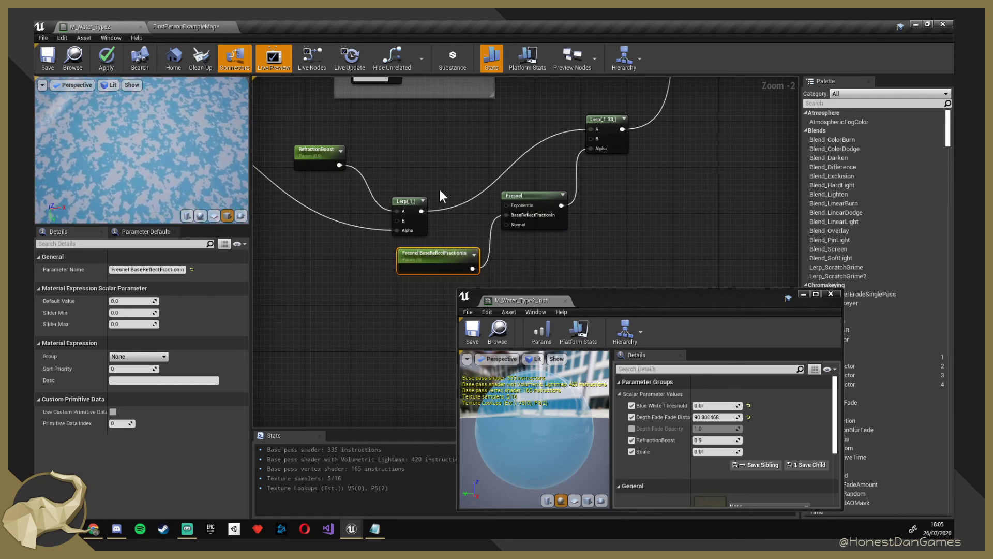
Set the Fresnel BaseReflectFractionIn parameter's default value to 0.04 and save the M_Water_Type2 material.
click(133, 301)
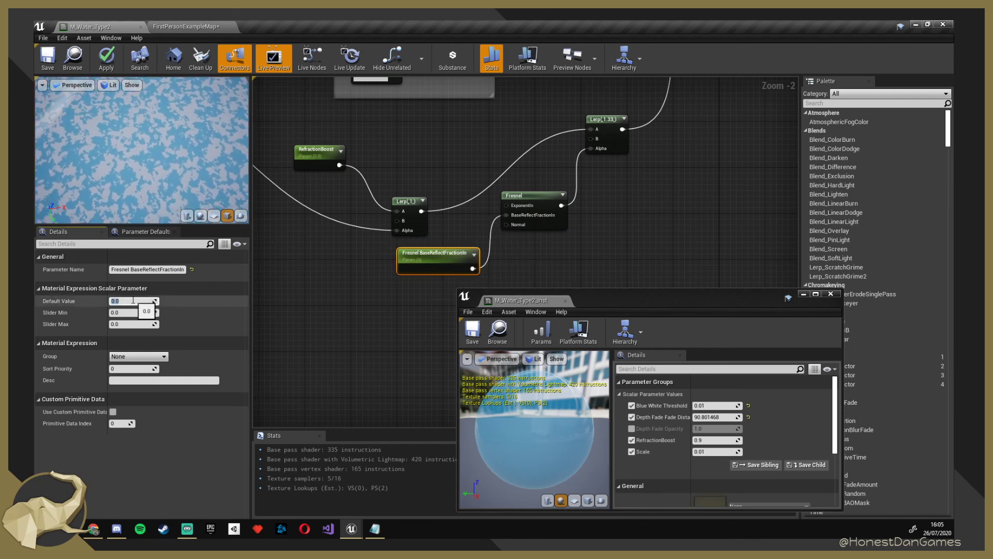
text(.04)
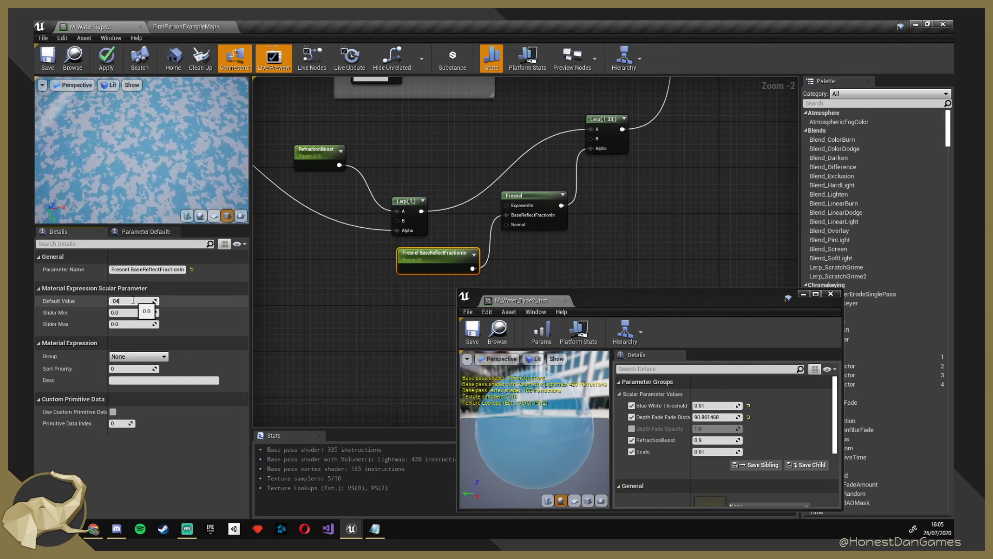
key(Return)
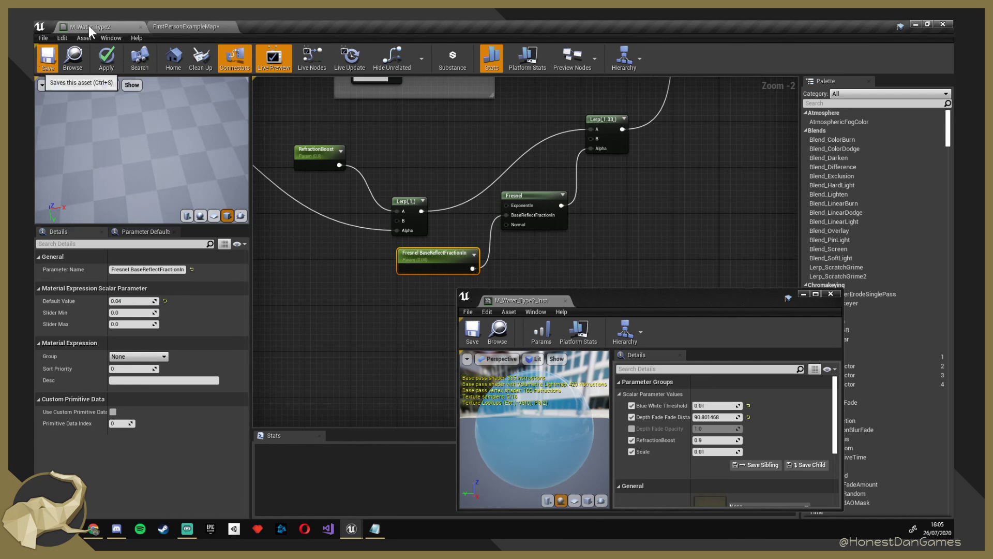
key(ctrl+s)
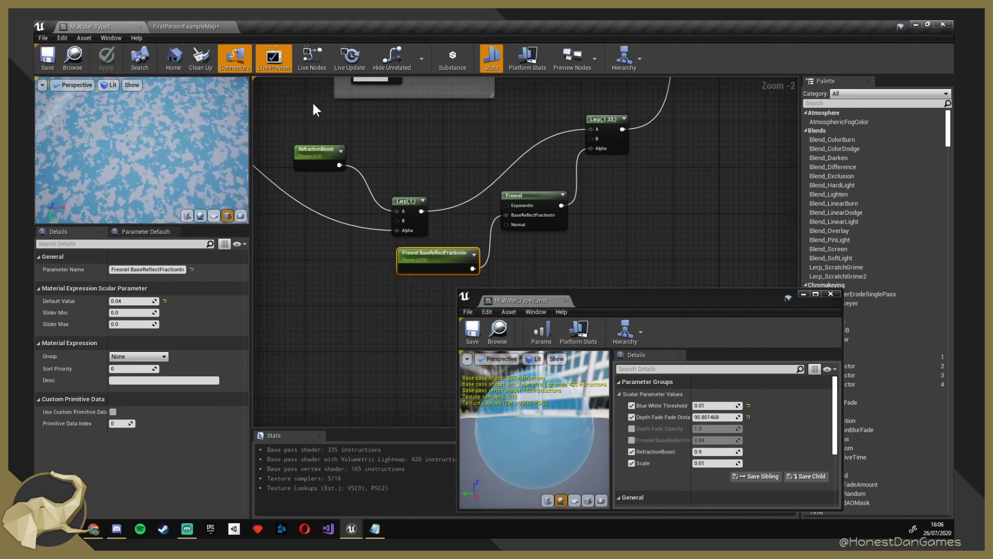
Examine the pond's refraction around the floating and submerged spheres in the FirstPersonExampleMap level from low and steep viewing angles.
click(176, 26)
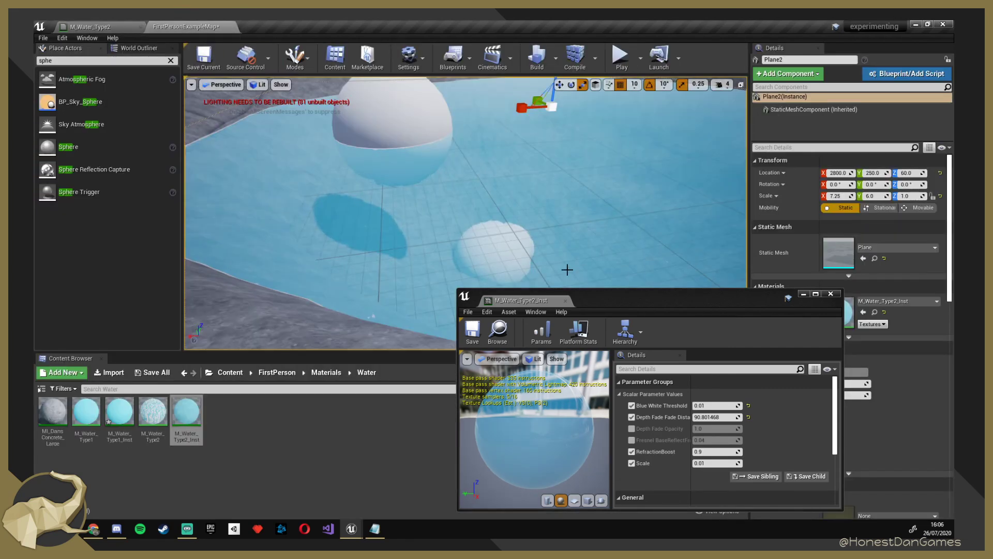
key(s)
mouse_move(466, 212)
right_down()
mouse_move(424, 191)
mouse_move(393, 212)
mouse_move(461, 204)
right_up()
key(w)
key(w)
key(s)
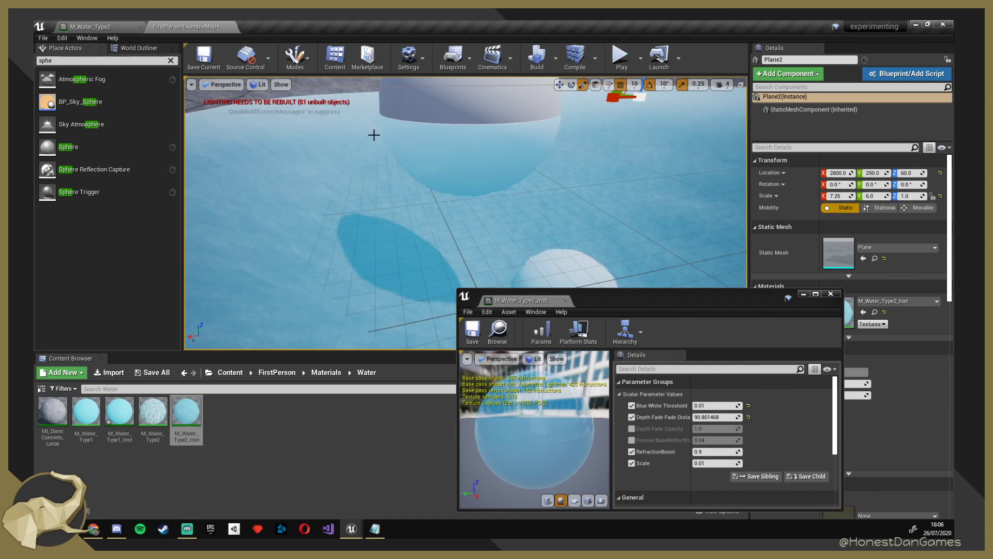
right_drag(386, 143, 411, 158)
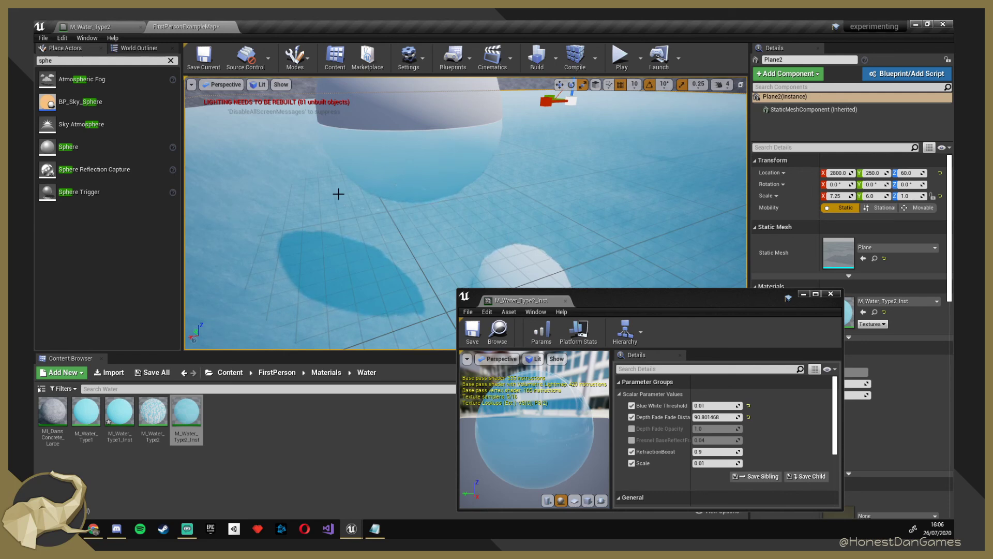
right_drag(425, 220, 453, 221)
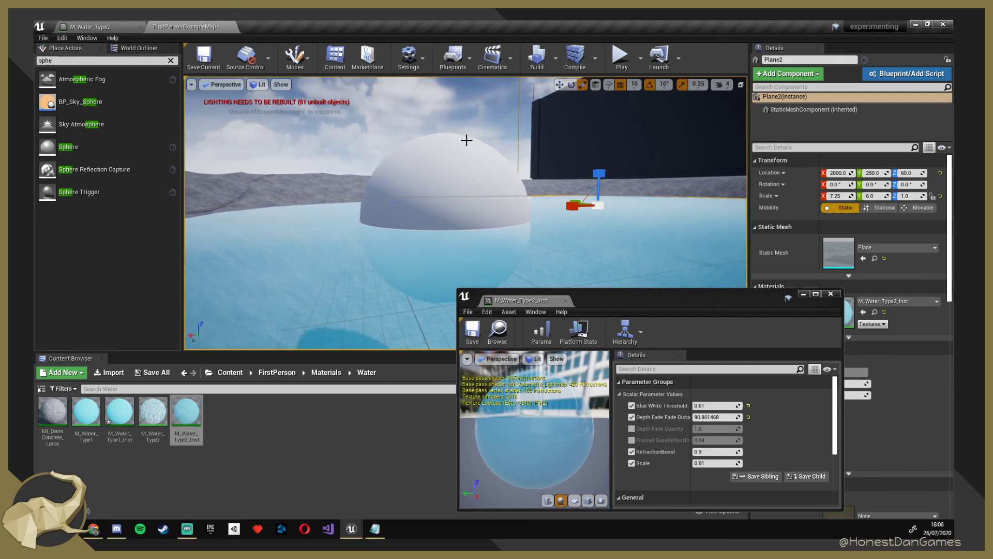
key(w)
right_drag(452, 221, 465, 210)
key(s)
right_drag(494, 164, 493, 227)
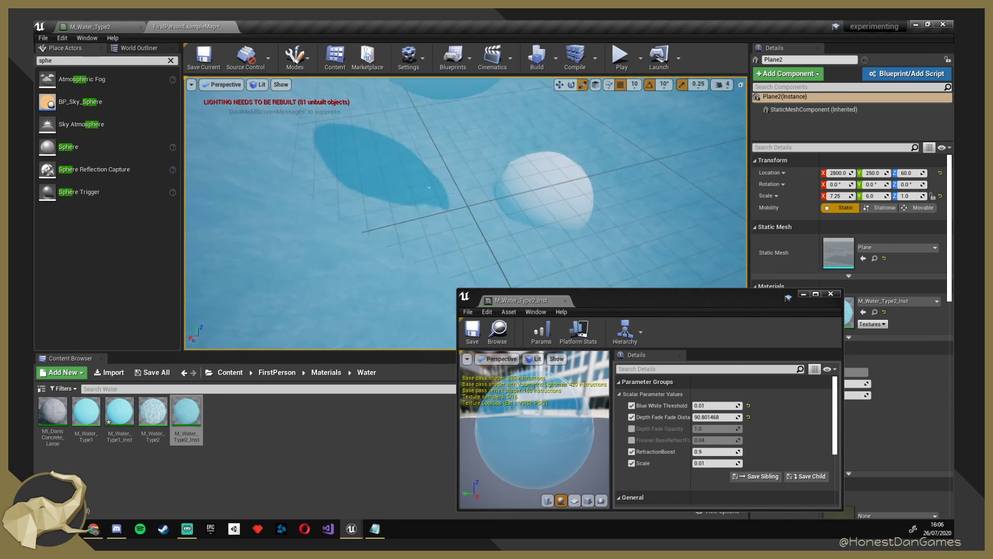
right_drag(494, 228, 492, 166)
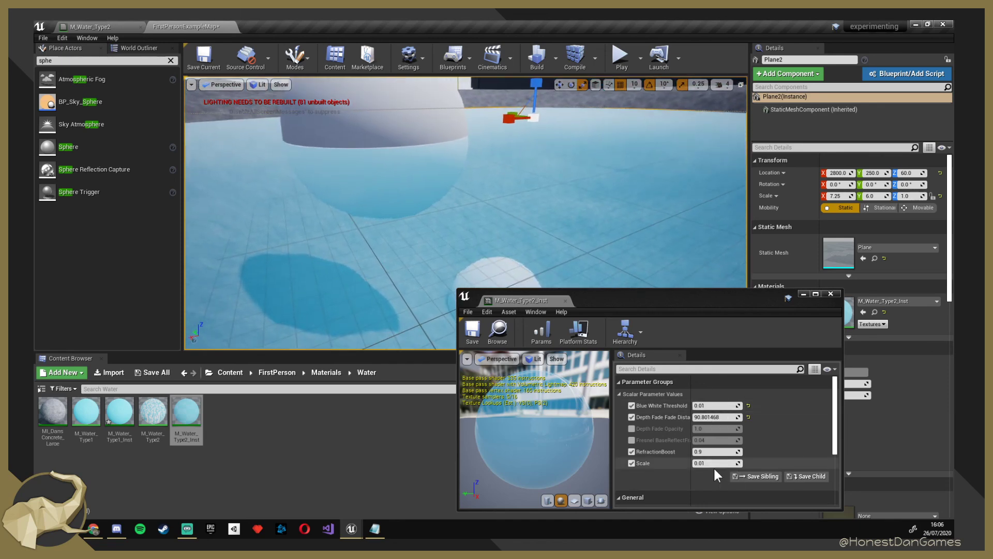
Enable the Fresnel BaseReflectFractionIn override in M_Water_Type2_Inst and try values of about 1.13 and -0.44, checking the submerged spheres.
click(631, 440)
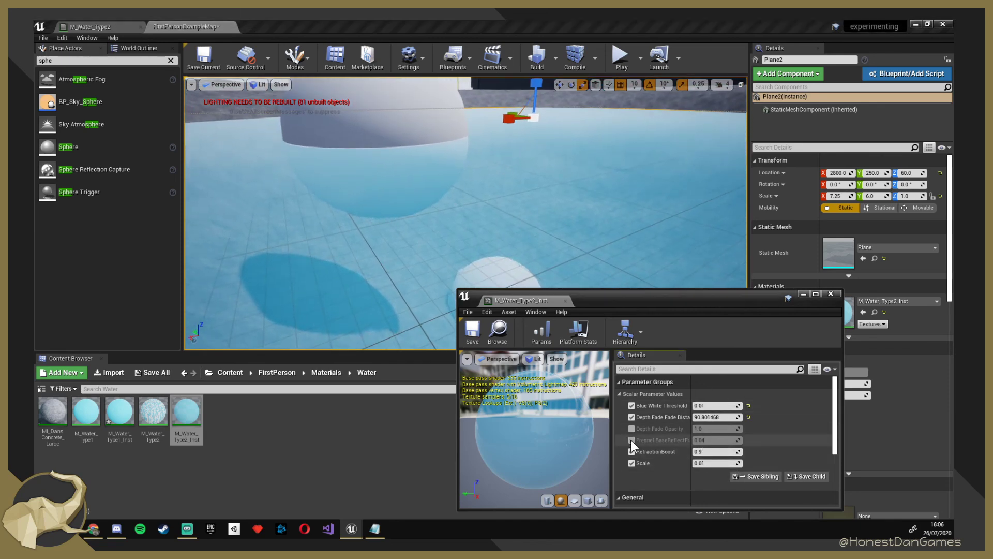
drag(714, 439, 768, 439)
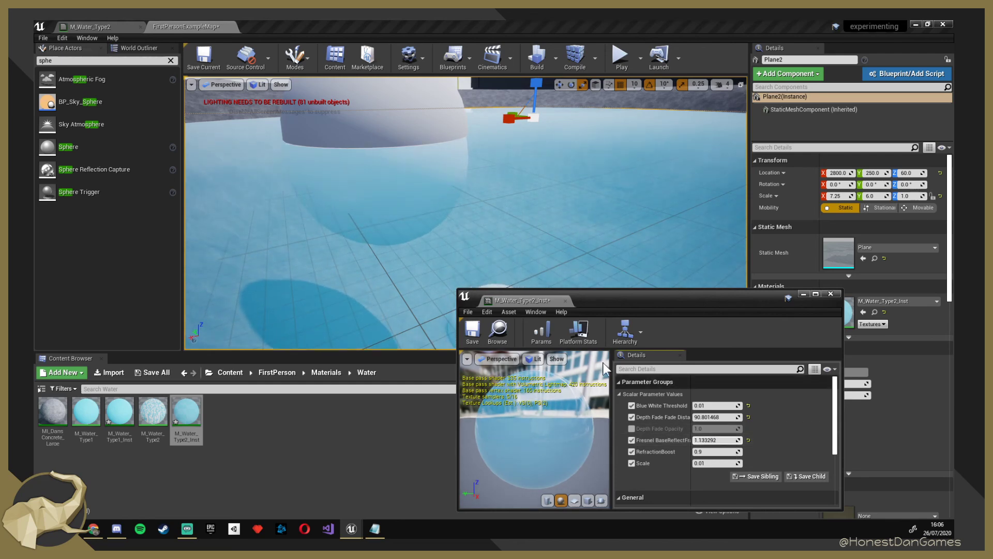
right_drag(506, 237, 504, 287)
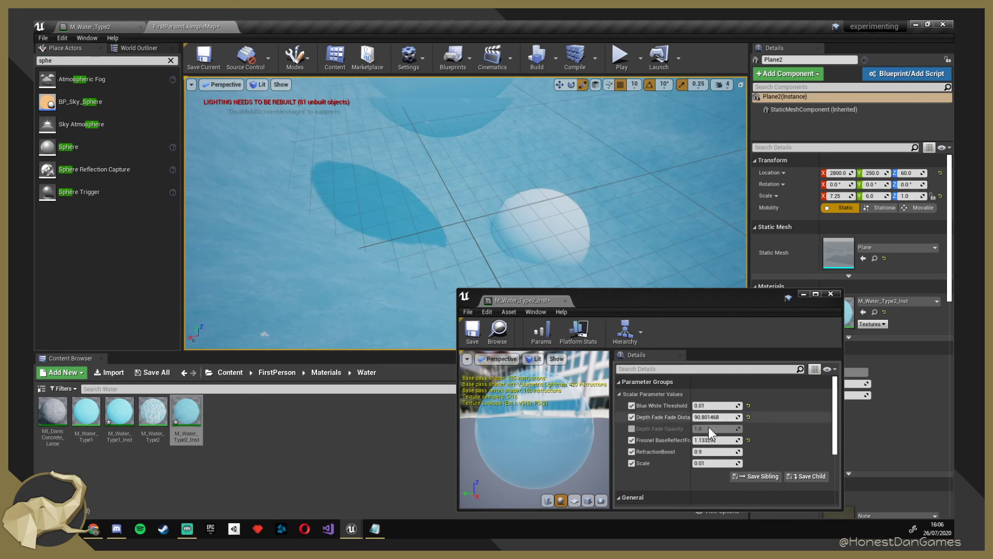
drag(722, 439, 644, 440)
right_drag(585, 236, 608, 207)
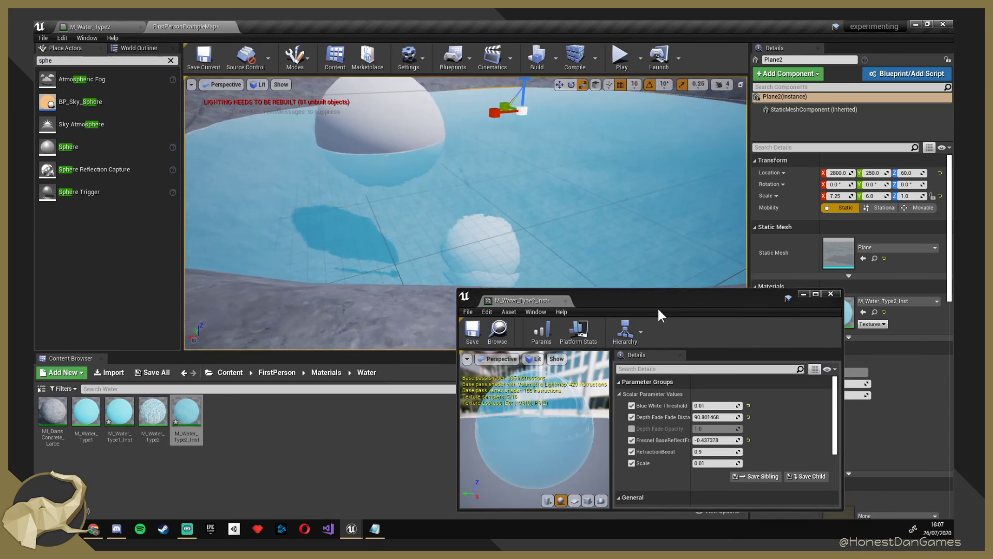
Try Fresnel BaseReflectFractionIn values of about 1.69, 2.88, -1.21 and -0.41 to compare the distortion of the spheres.
click(717, 417)
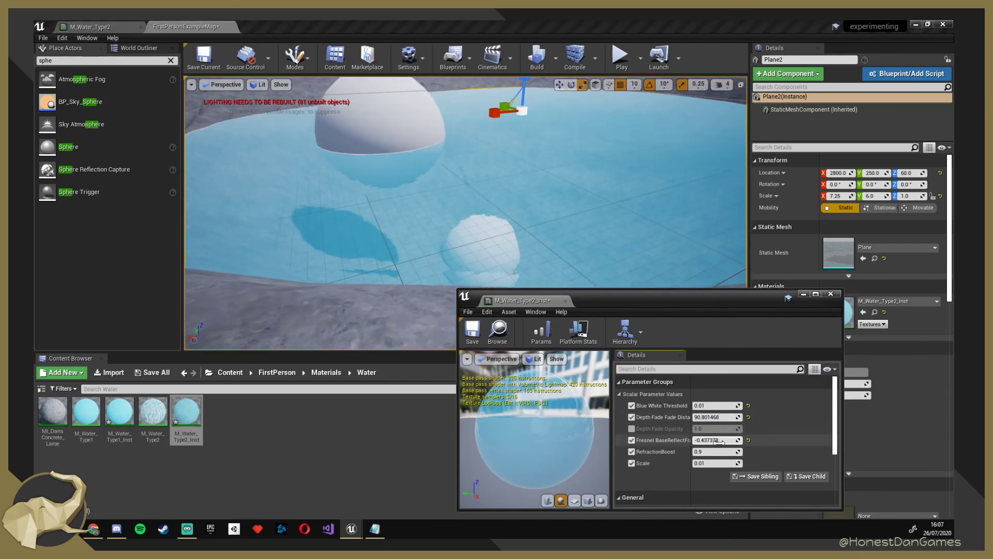
drag(716, 439, 722, 440)
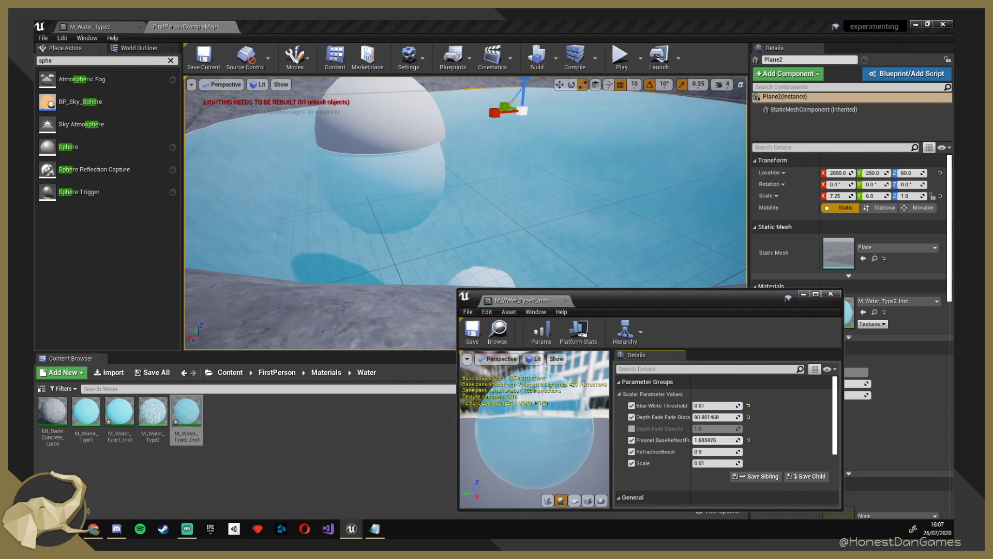
drag(716, 439, 732, 440)
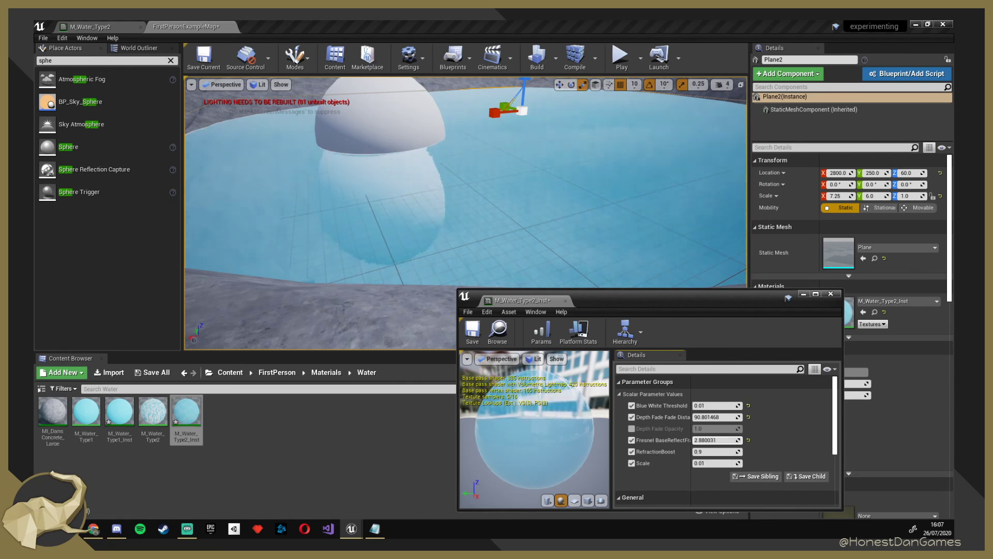
drag(721, 440, 716, 439)
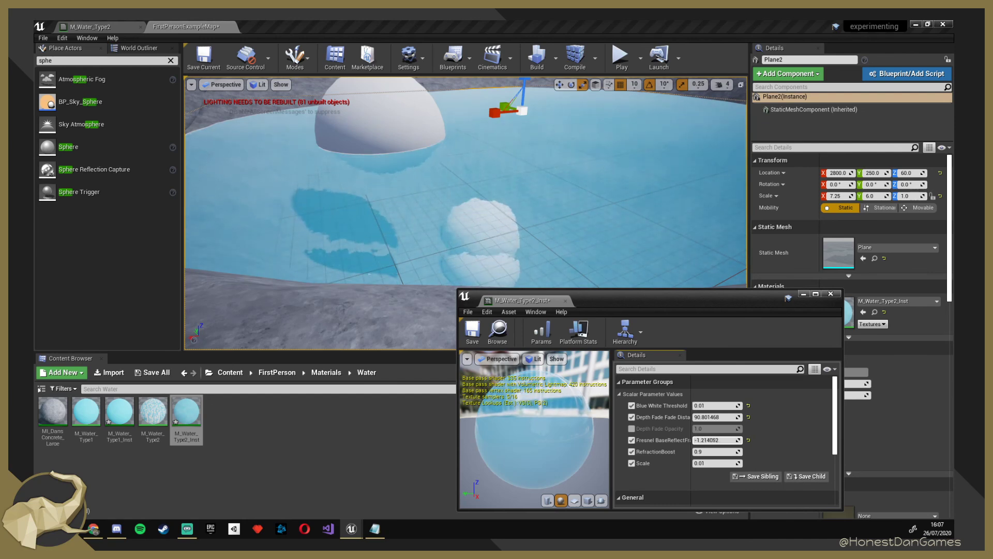
drag(716, 440, 717, 448)
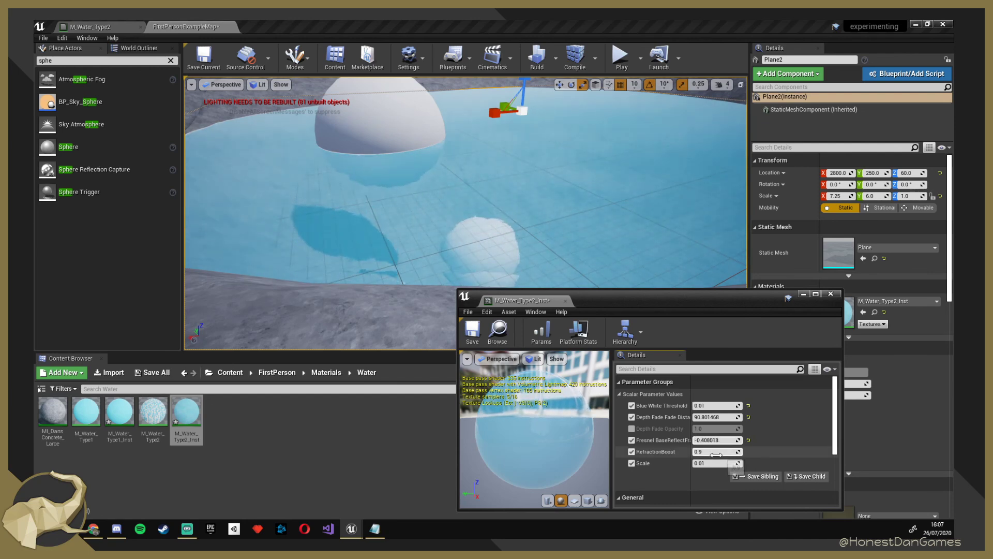
Set the instance's Fresnel BaseReflectFractionIn to 0.4 and check the spheres from a steeper angle.
click(727, 440)
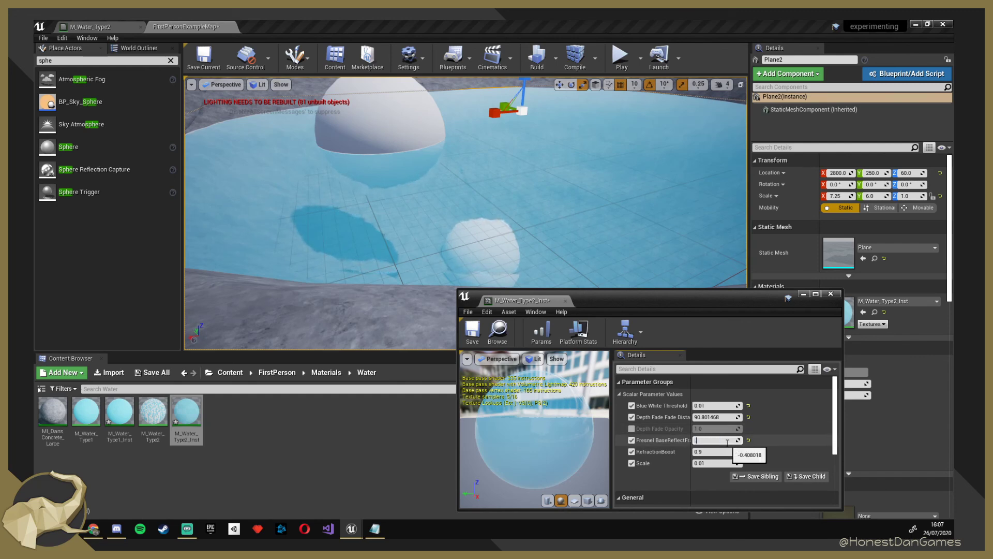
text(0.4)
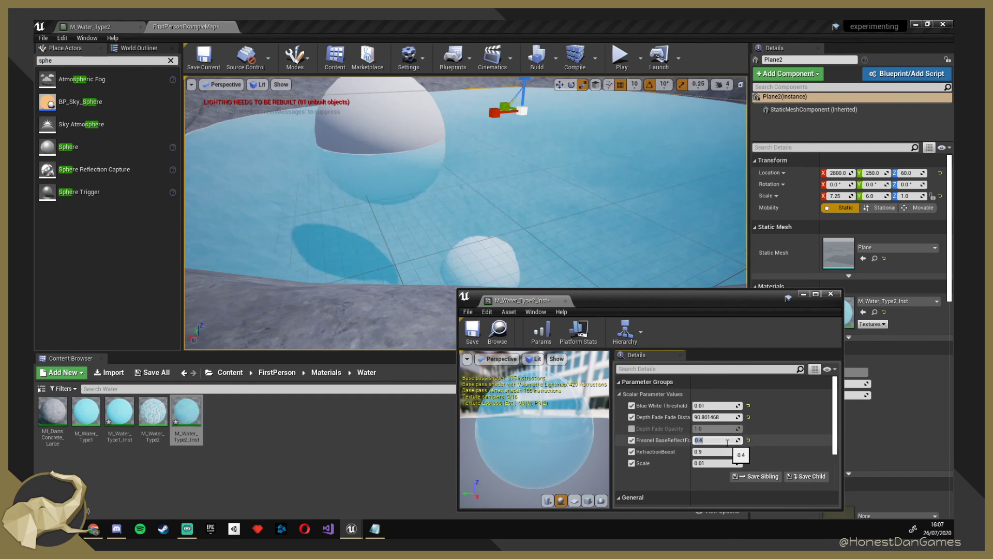
right_drag(600, 244, 578, 264)
right_drag(599, 239, 599, 240)
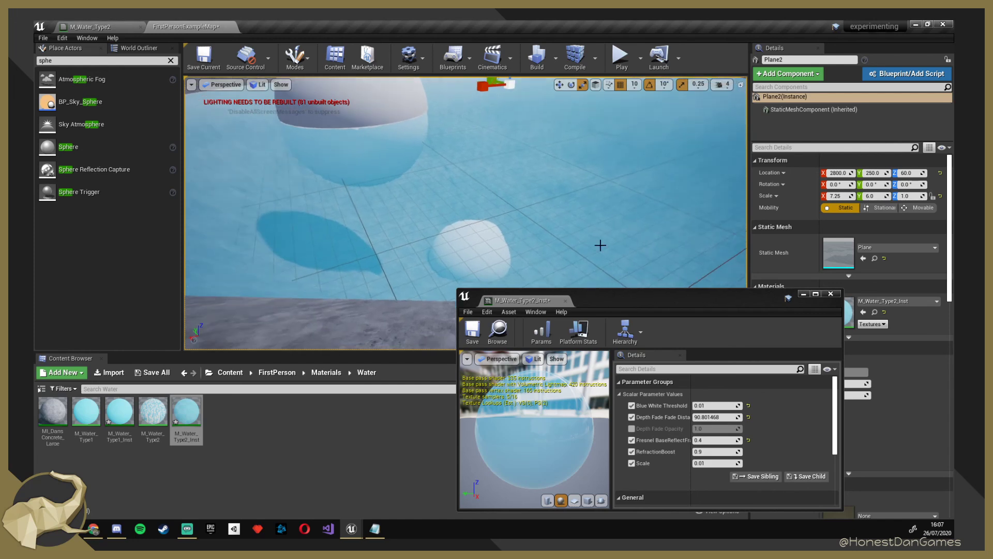
Set the instance's Fresnel BaseReflectFractionIn to 0.04 and save the current level.
click(740, 440)
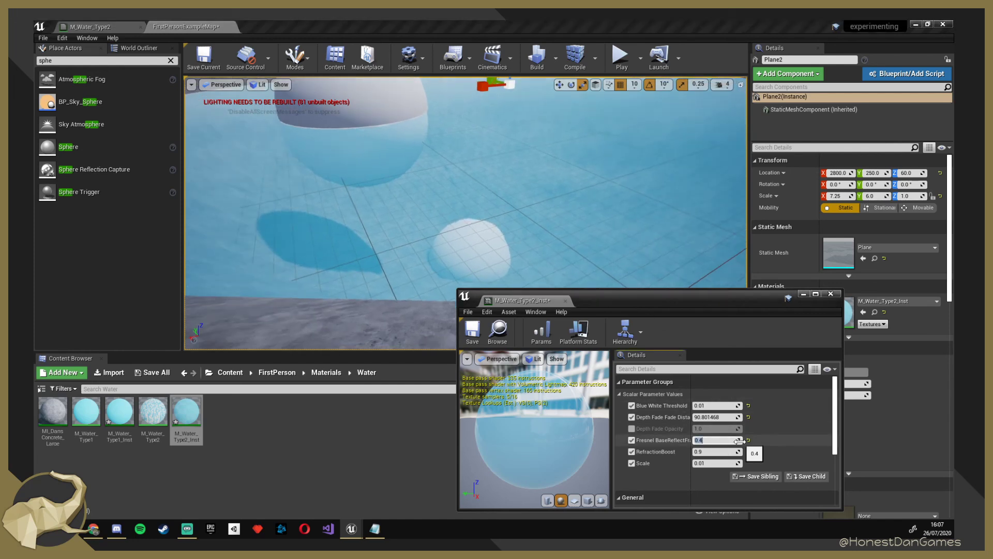
text(0.04)
key(Return)
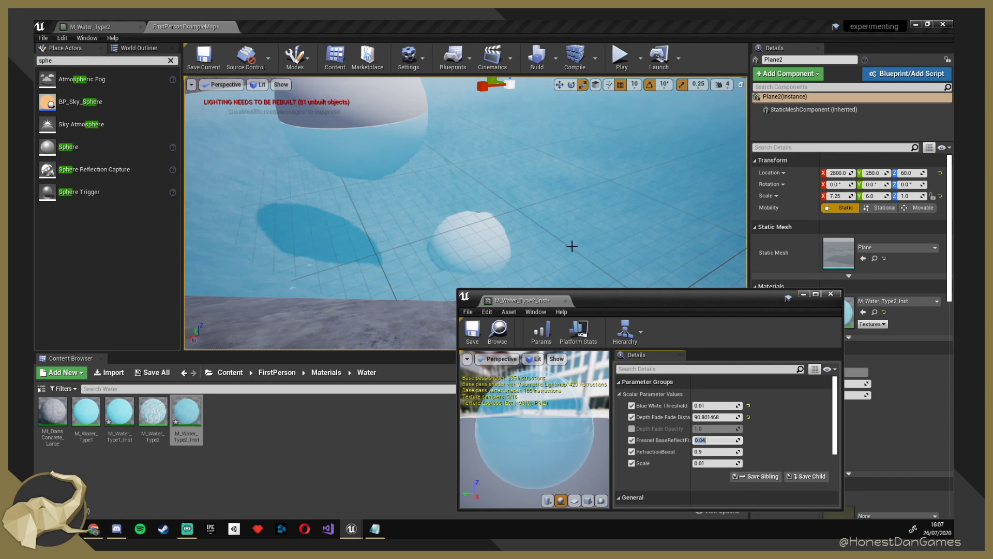
click(202, 58)
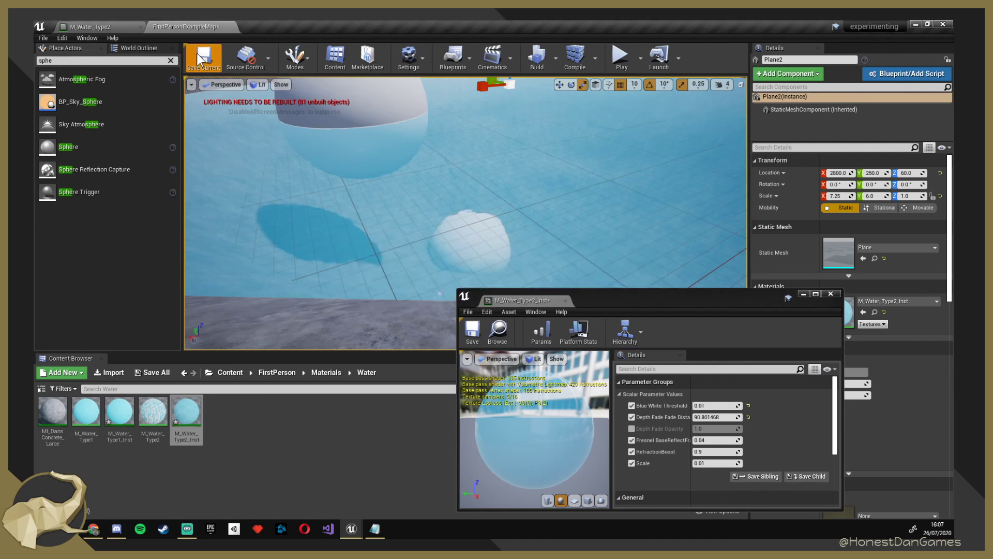